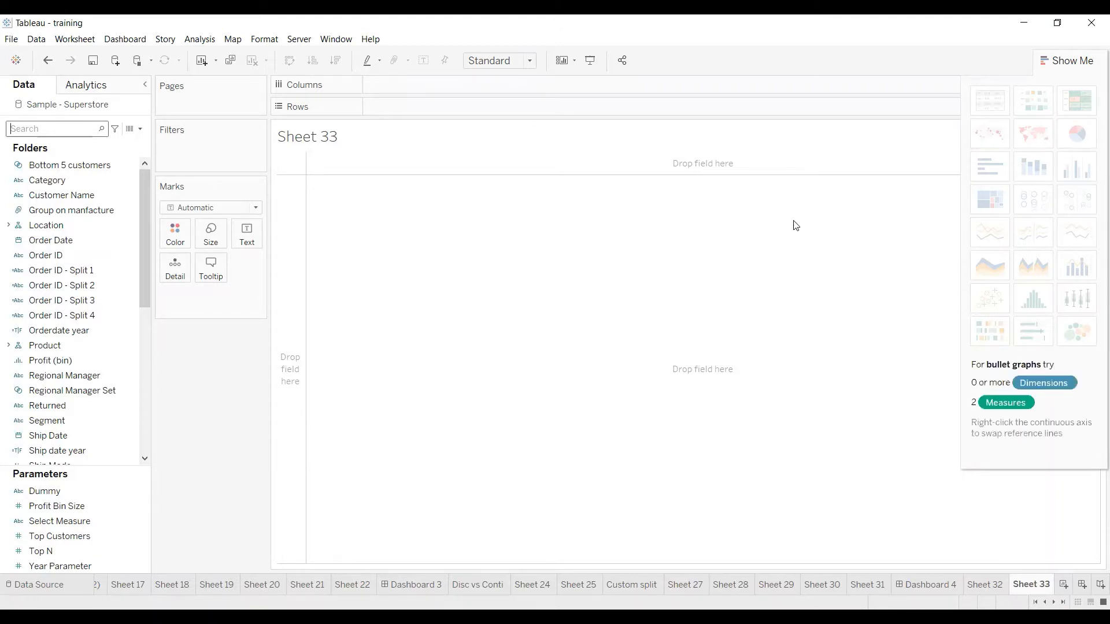
pyautogui.click(74, 40)
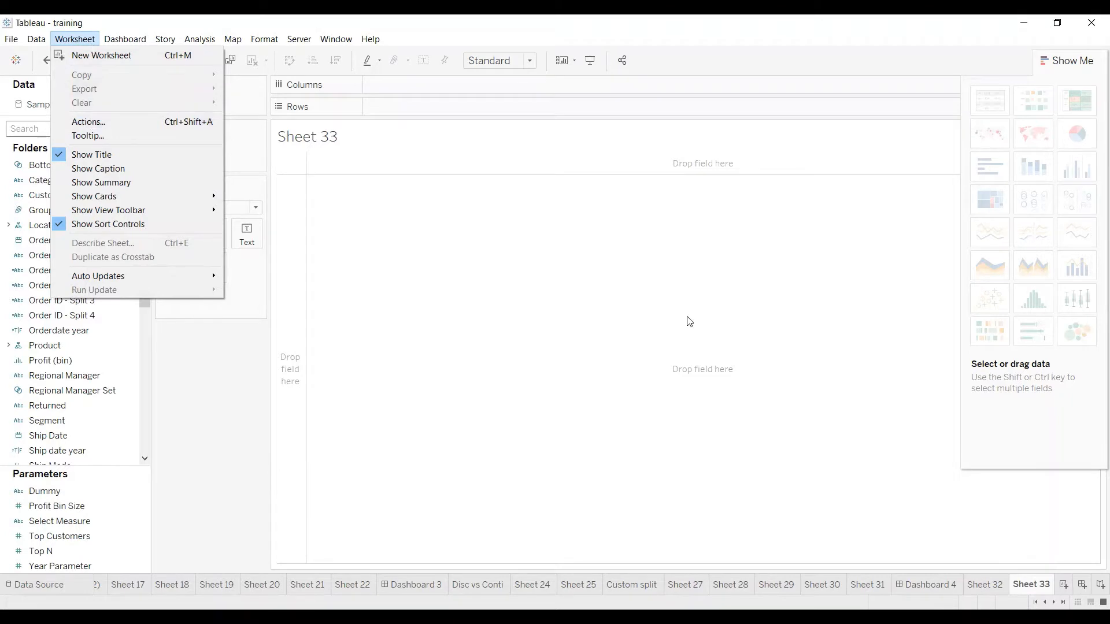
pyautogui.press('Right')
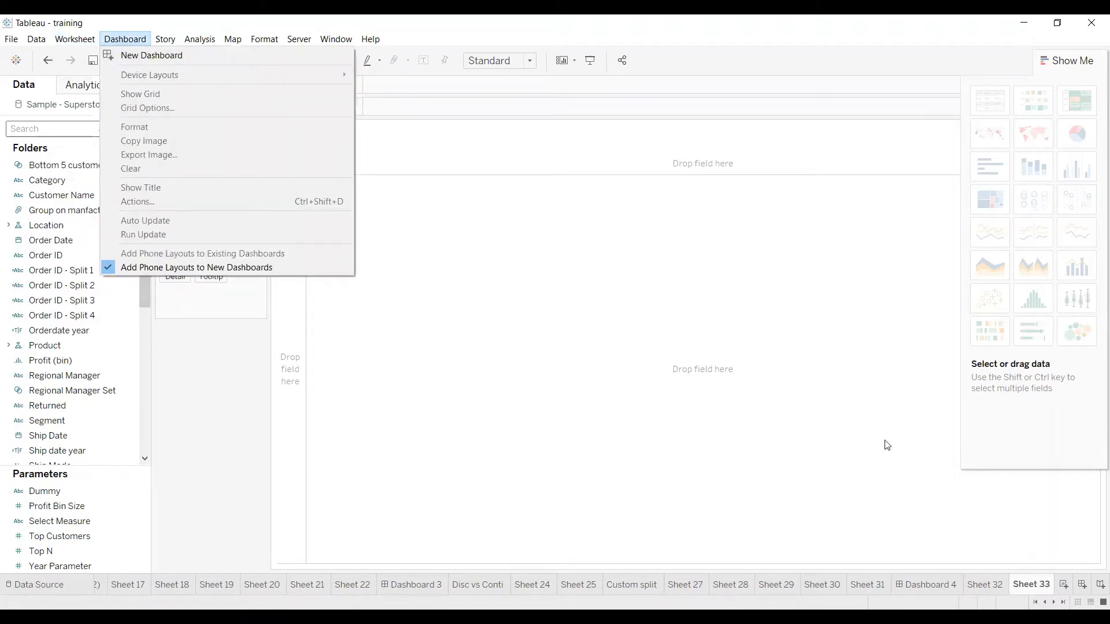
pyautogui.click(733, 270)
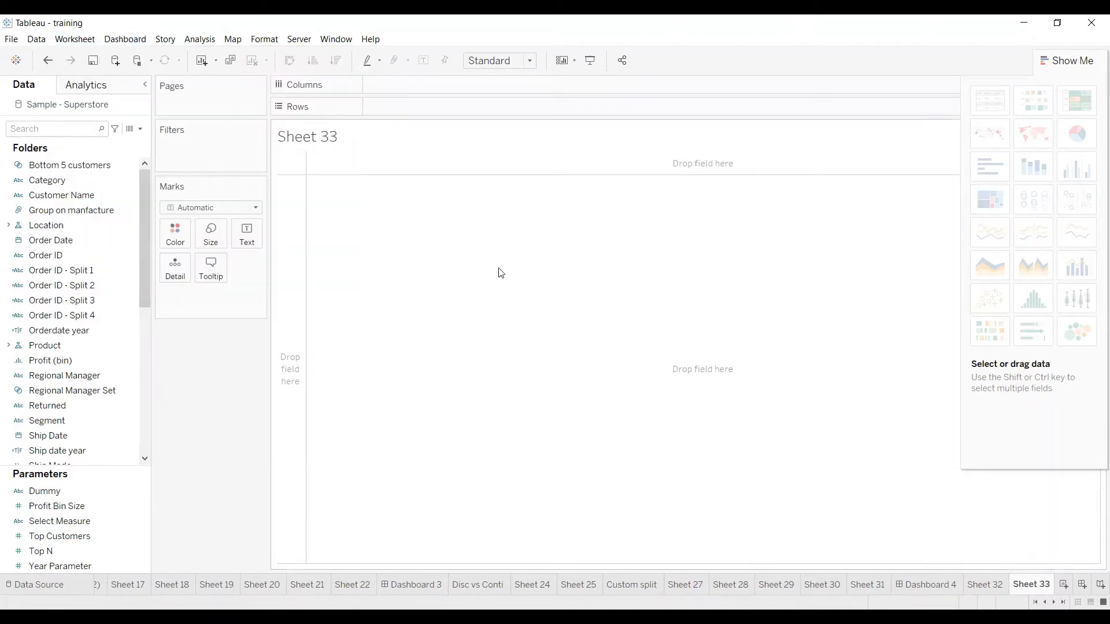
pyautogui.click(925, 584)
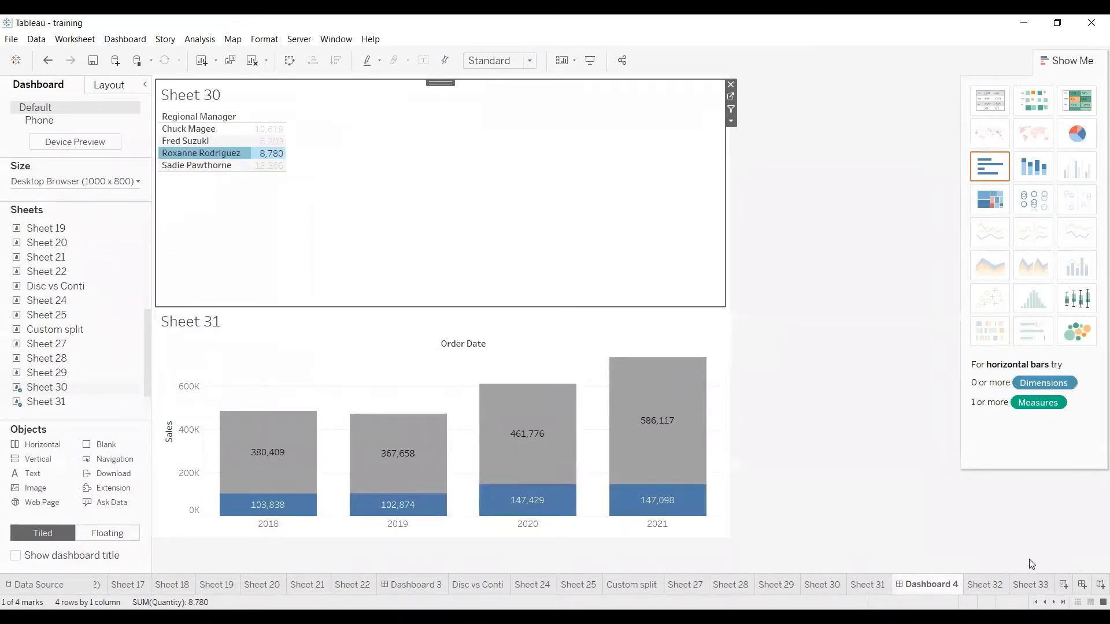
pyautogui.click(1028, 584)
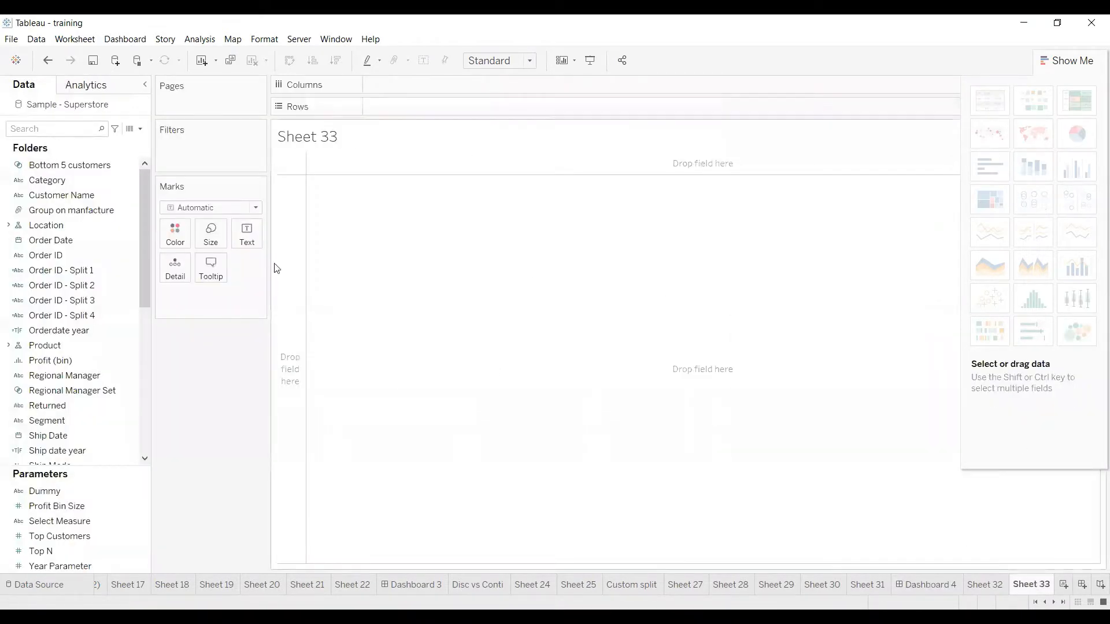
# Examine the types of action that can be added to a worksheet, and close the actions list without adding any.
pyautogui.click(73, 40)
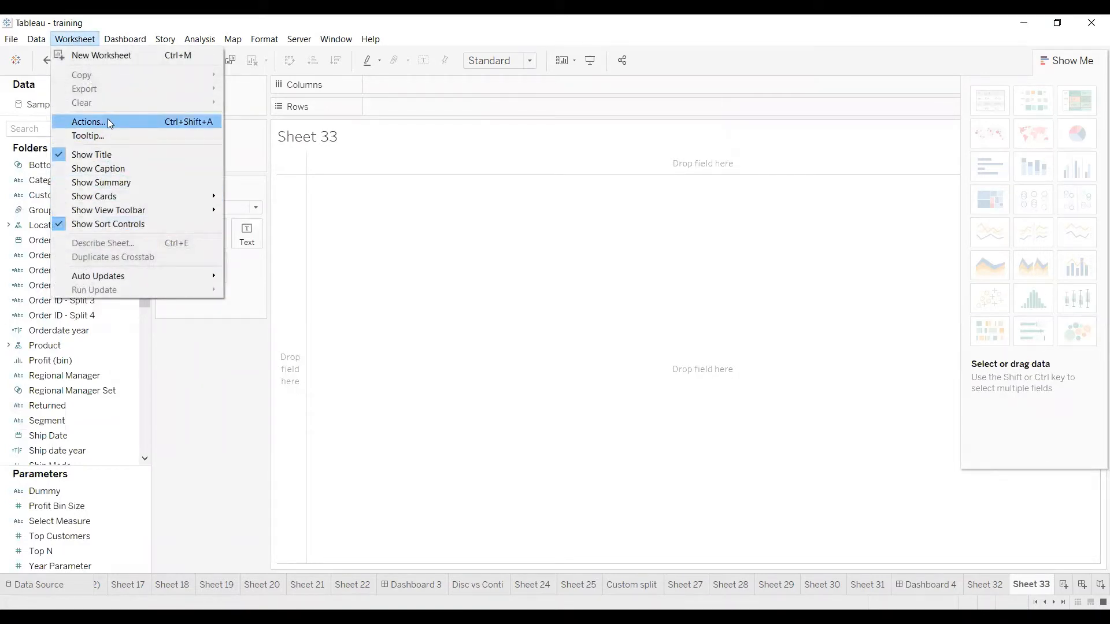
pyautogui.press('Return')
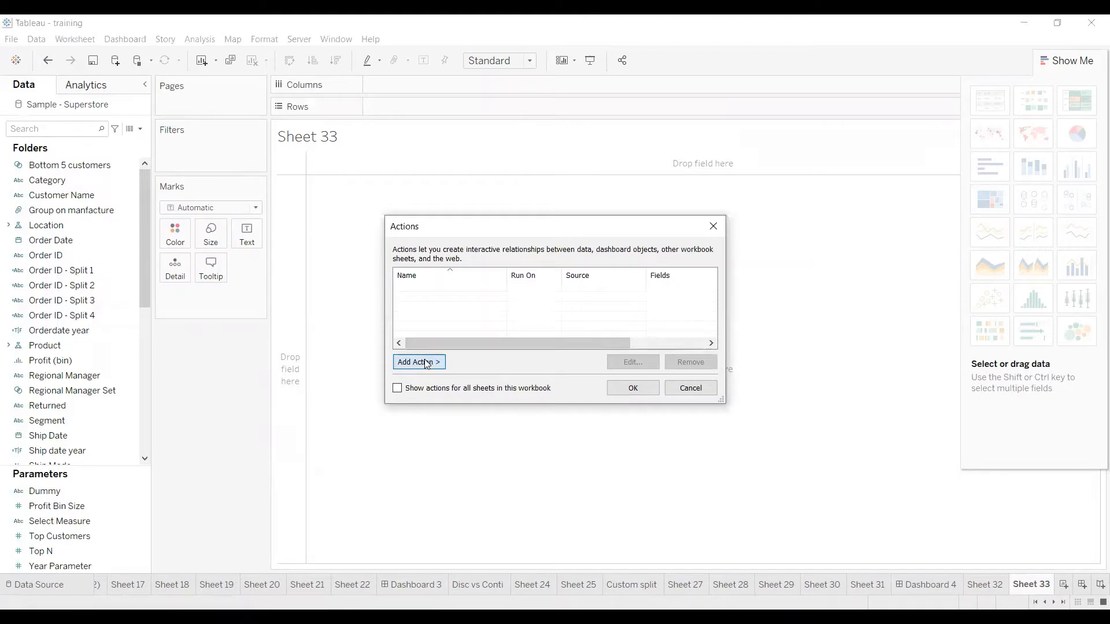
pyautogui.click(426, 362)
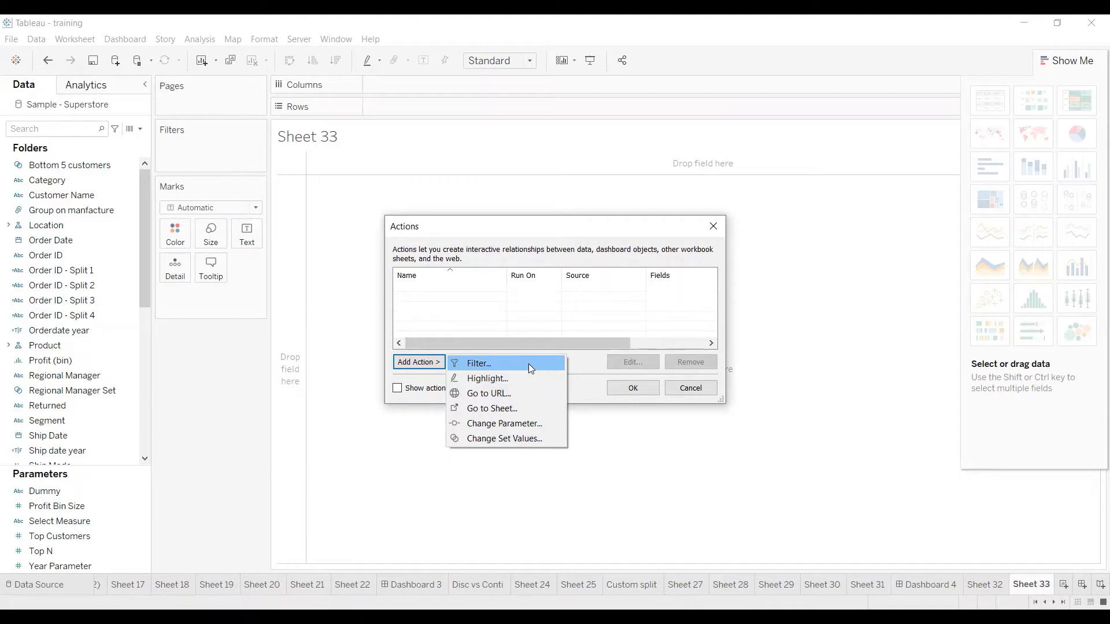
pyautogui.click(703, 391)
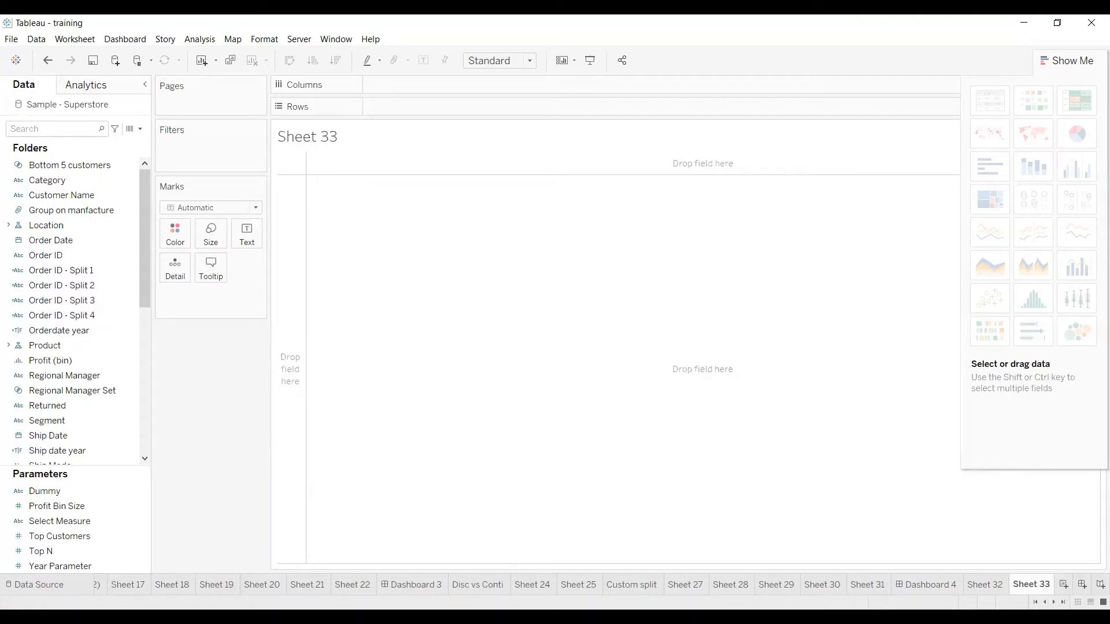
# Build a vertical bar chart of Sales by Category on Sheet 33, with Category on columns and SUM(Sales) on rows.
pyautogui.doubleClick(50, 183)
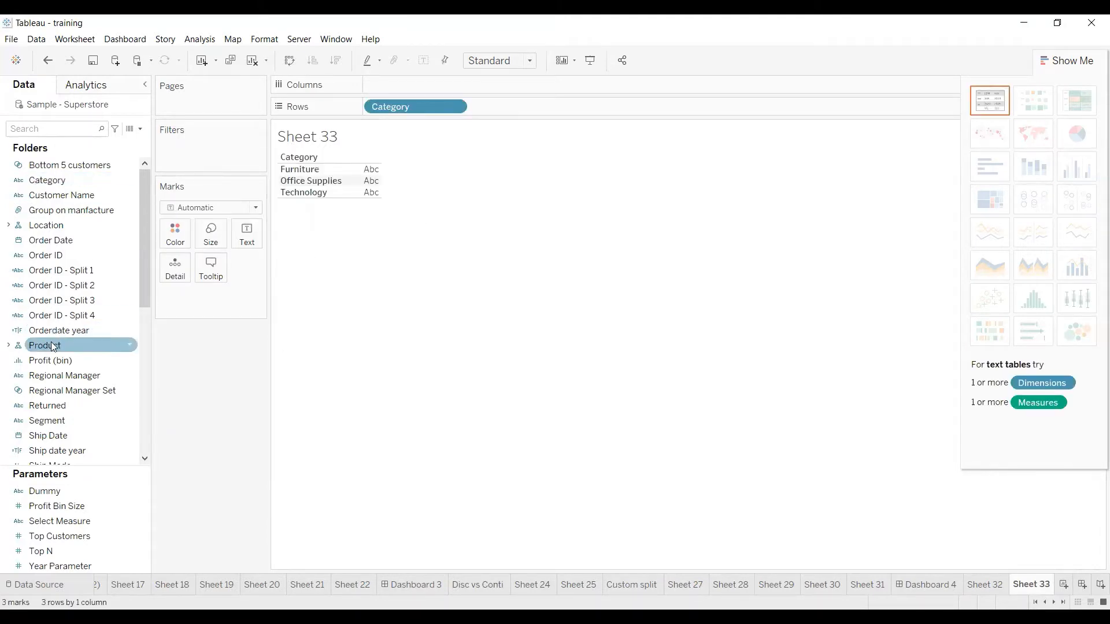
pyautogui.scroll(-6, 69, 445)
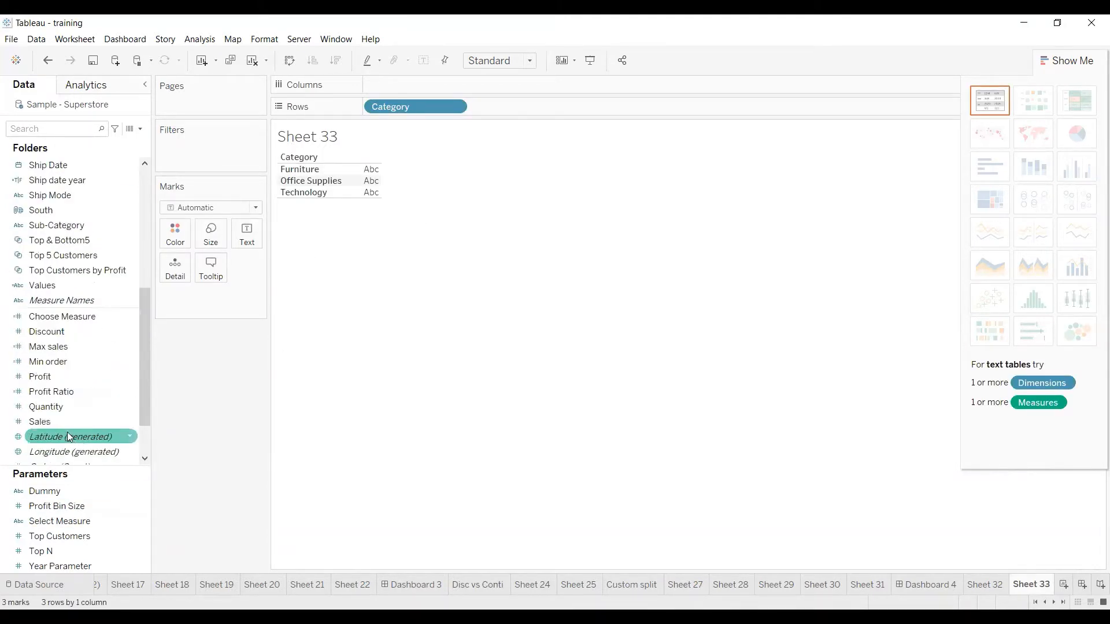
pyautogui.click(62, 423)
pyautogui.doubleClick(61, 426)
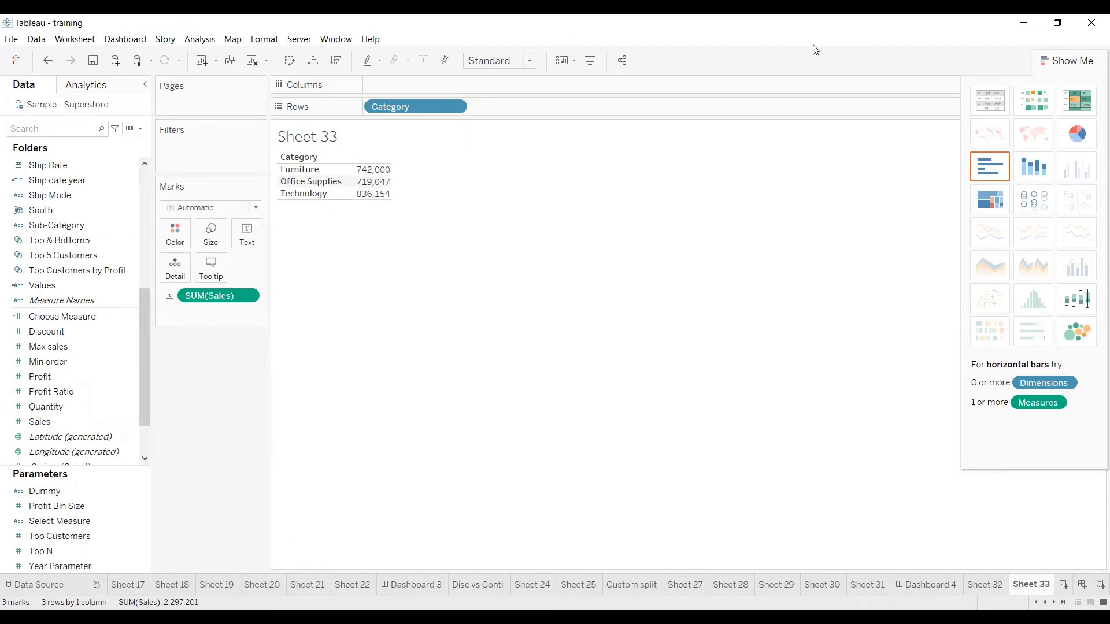
pyautogui.click(982, 166)
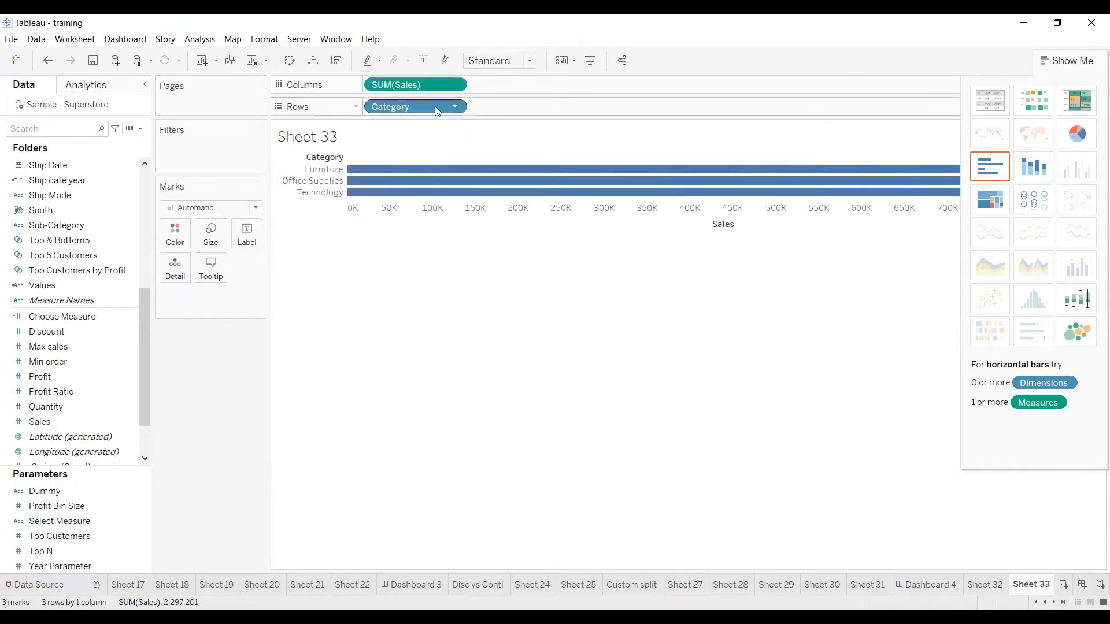
pyautogui.click(291, 64)
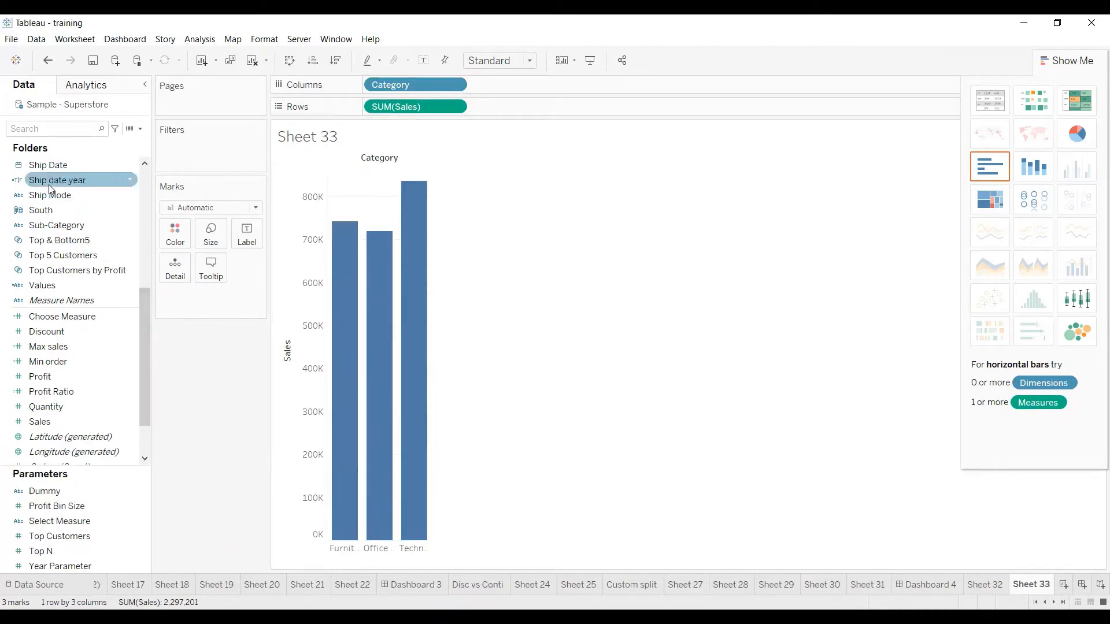
# Color the bars on Sheet 33 by Category.
pyautogui.scroll(6, 55, 272)
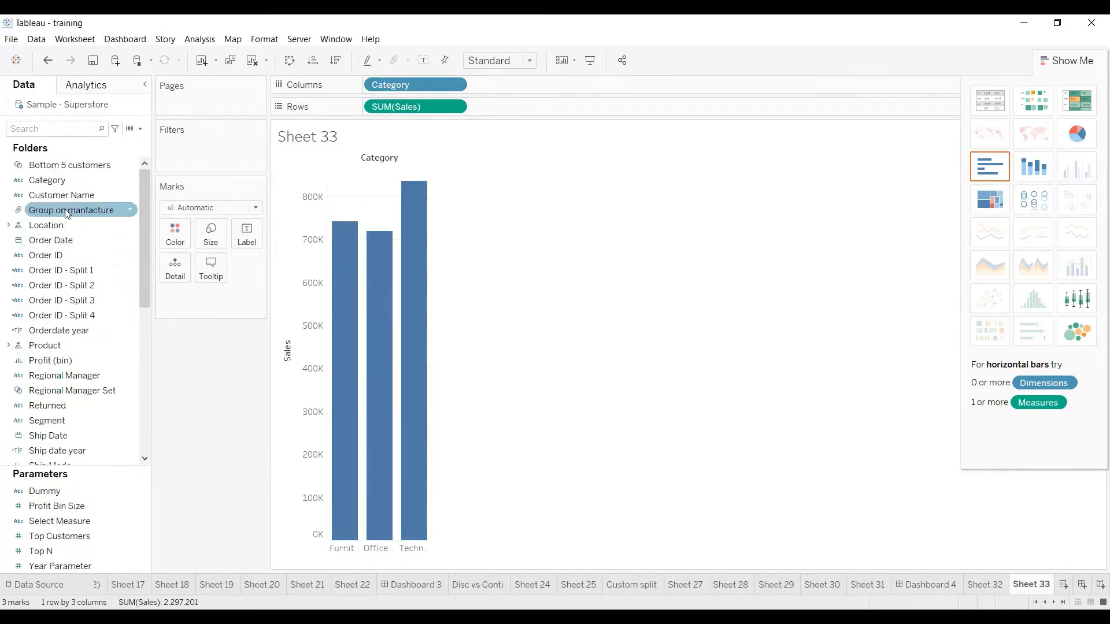
pyautogui.click(52, 182)
pyautogui.moveTo(165, 231); pyautogui.dragTo(172, 235)
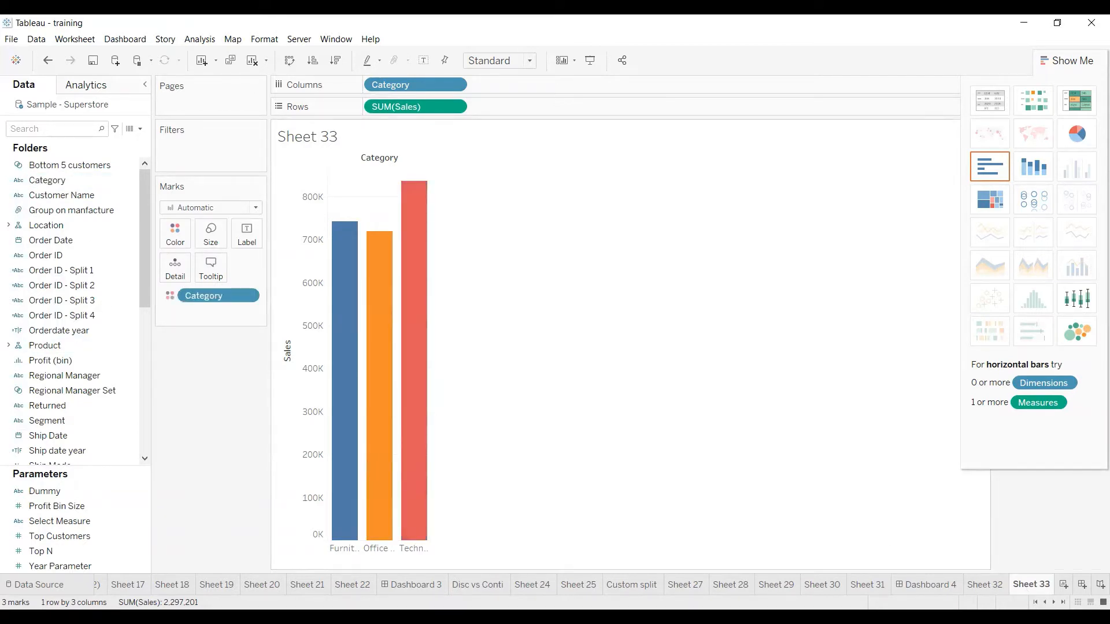
# Duplicate Sheet 33 and break the copy's bars down by Sub-Category after Category on columns, hiding the chart suggestions.
pyautogui.rightClick(1033, 590)
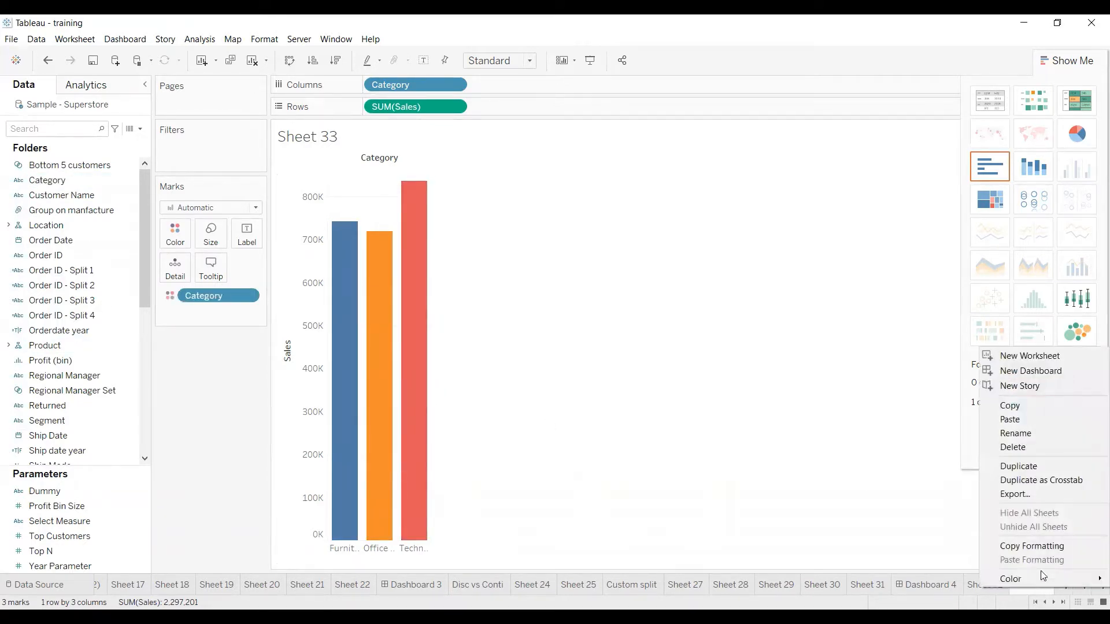
pyautogui.click(1033, 466)
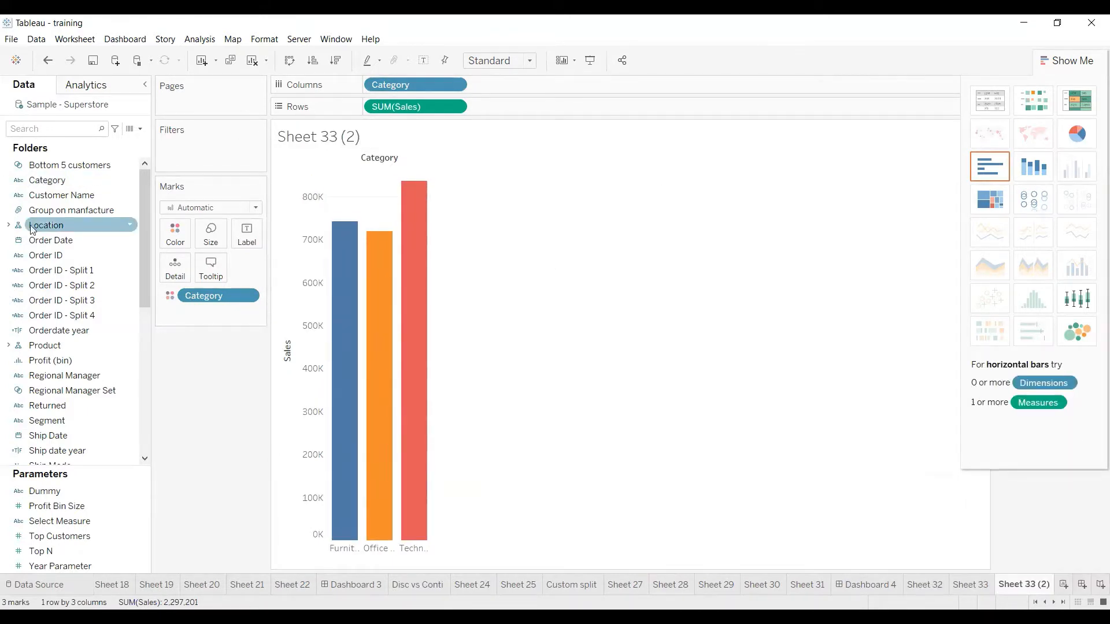
pyautogui.write('s')
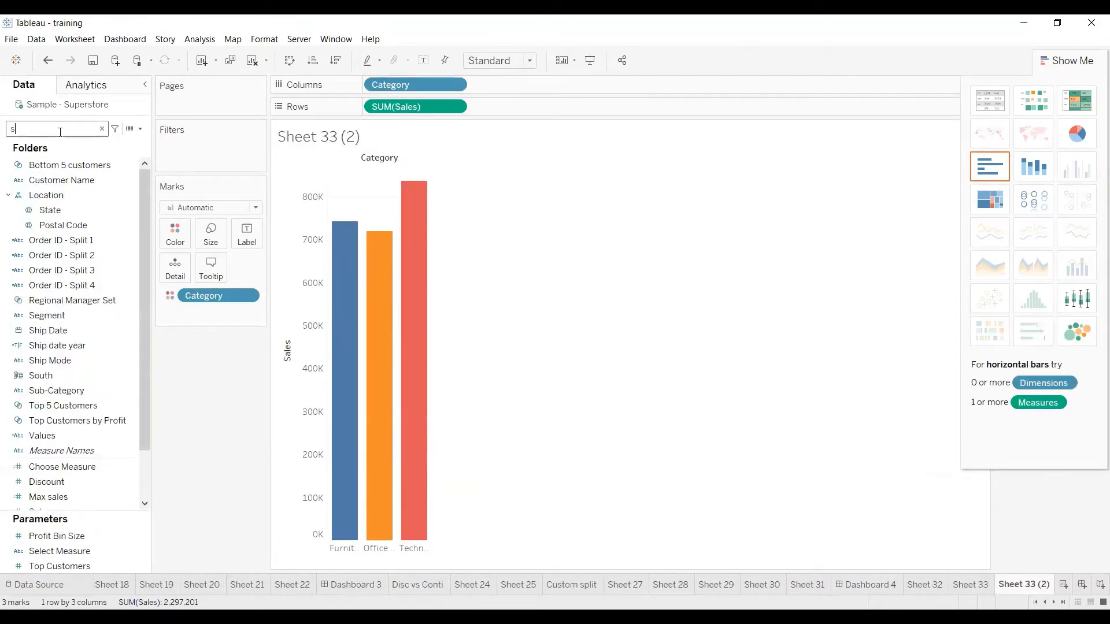
pyautogui.write('ub')
pyautogui.click(47, 168)
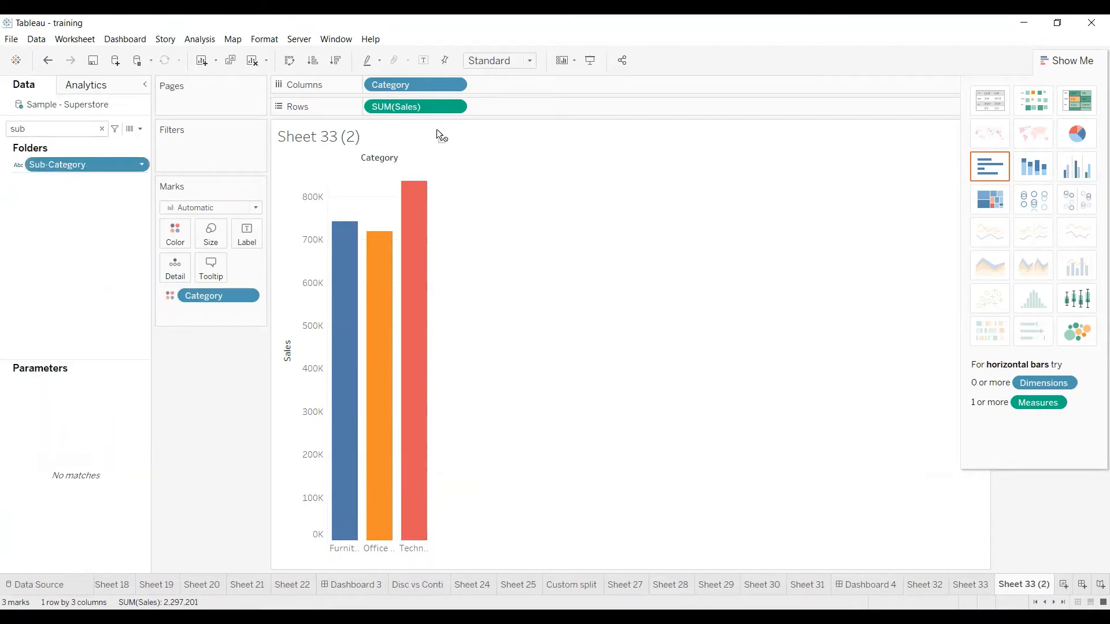
pyautogui.moveTo(487, 89); pyautogui.dragTo(495, 91)
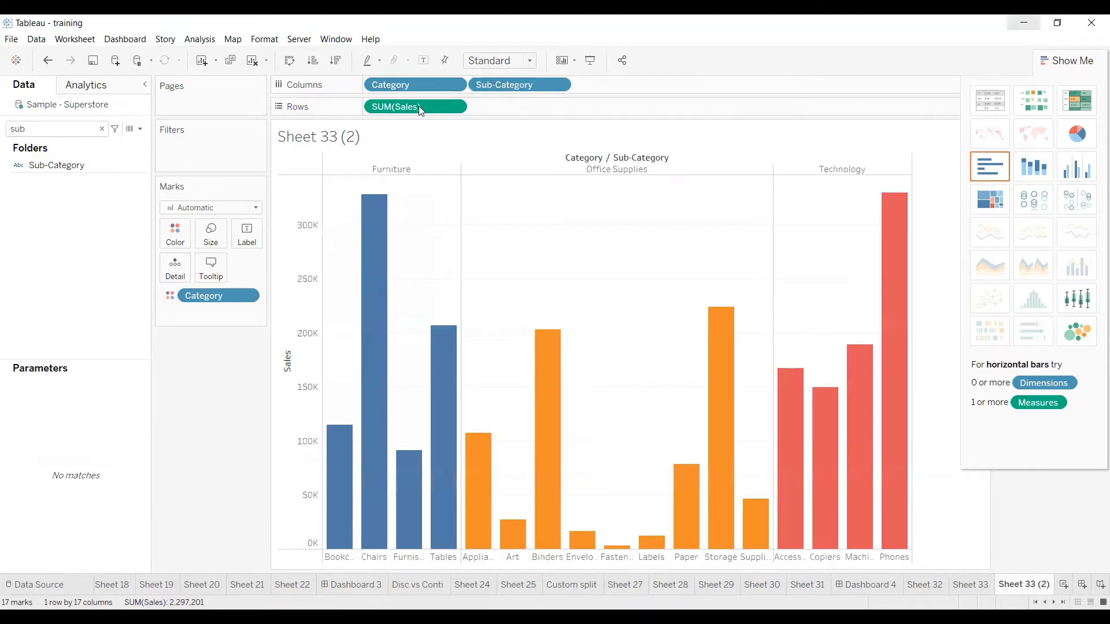
pyautogui.click(1080, 62)
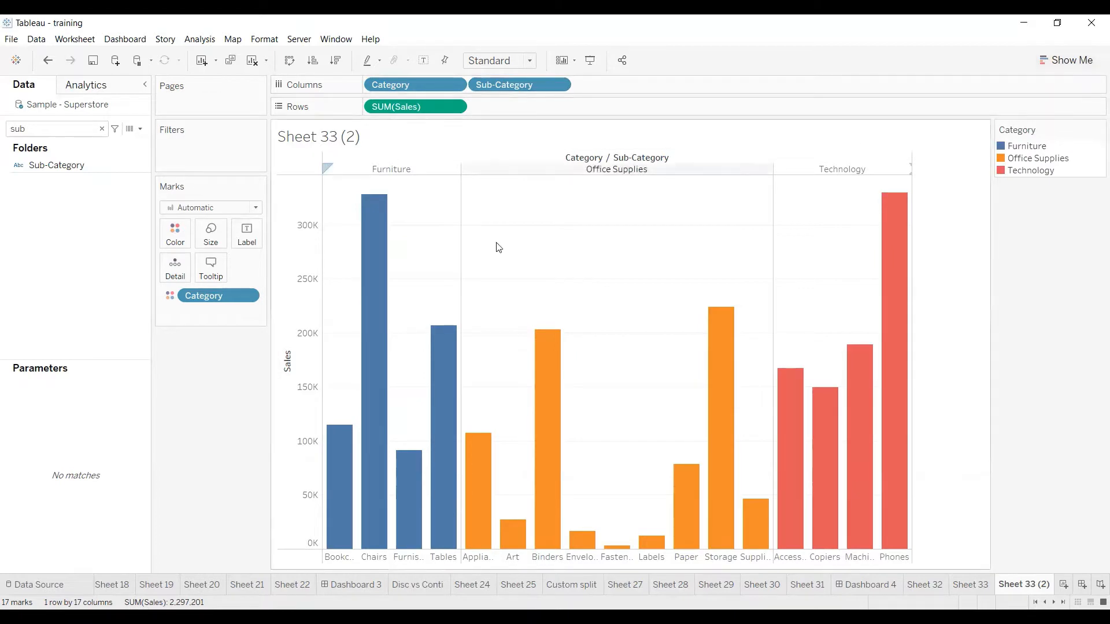
# Compare the Category bars on Sheet 33, including Furniture, with the Sub-Category bars on Sheet 33 (2).
pyautogui.click(973, 584)
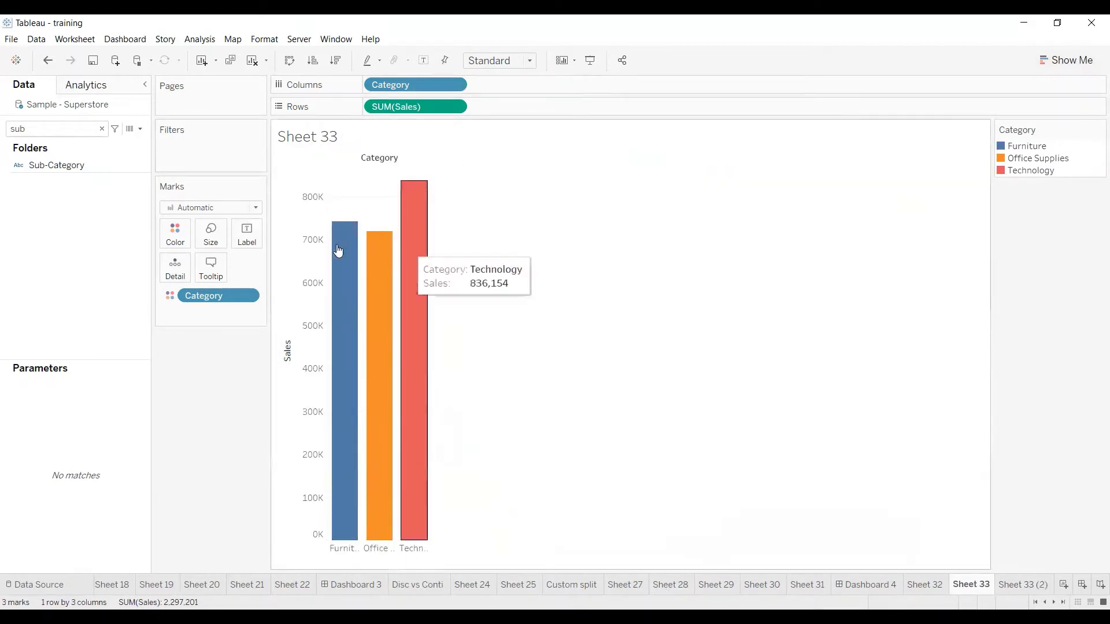
pyautogui.click(1039, 586)
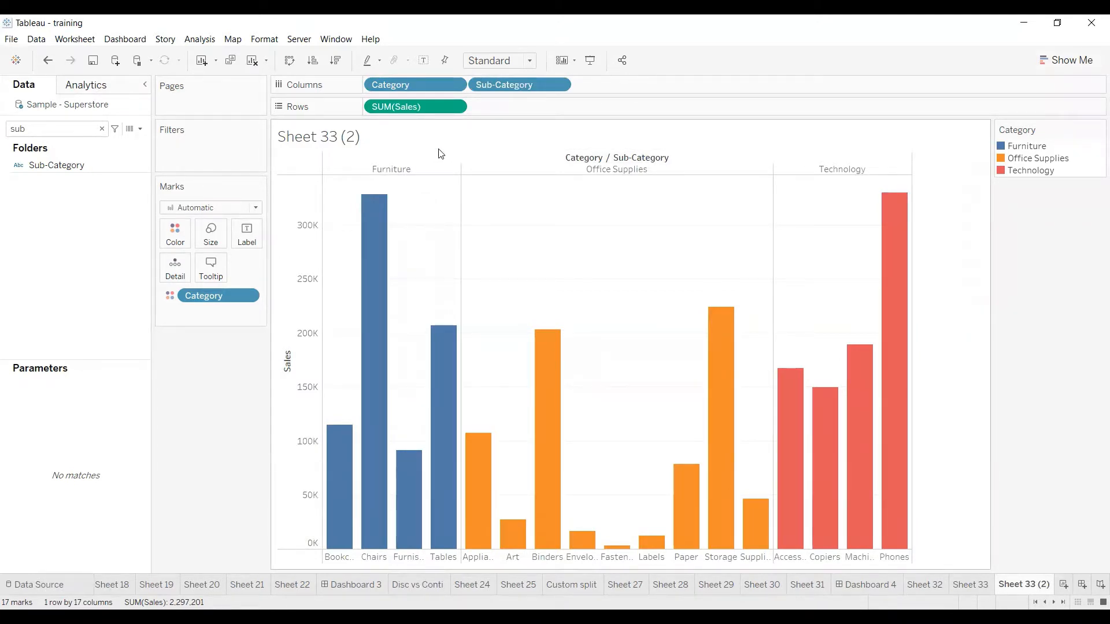
pyautogui.click(969, 584)
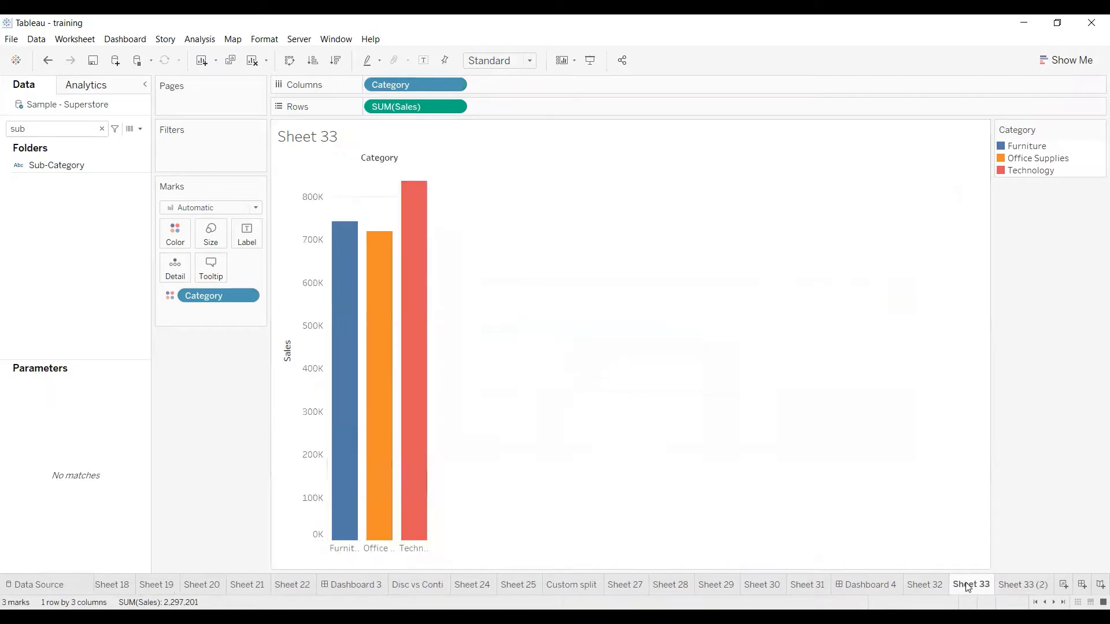
pyautogui.click(347, 470)
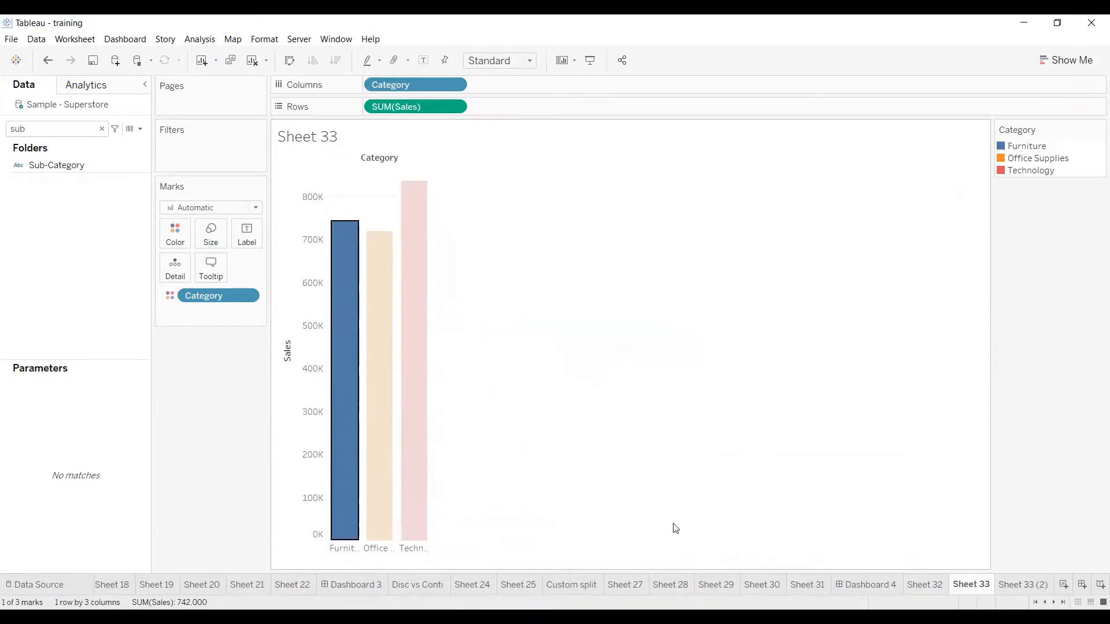
pyautogui.click(1024, 584)
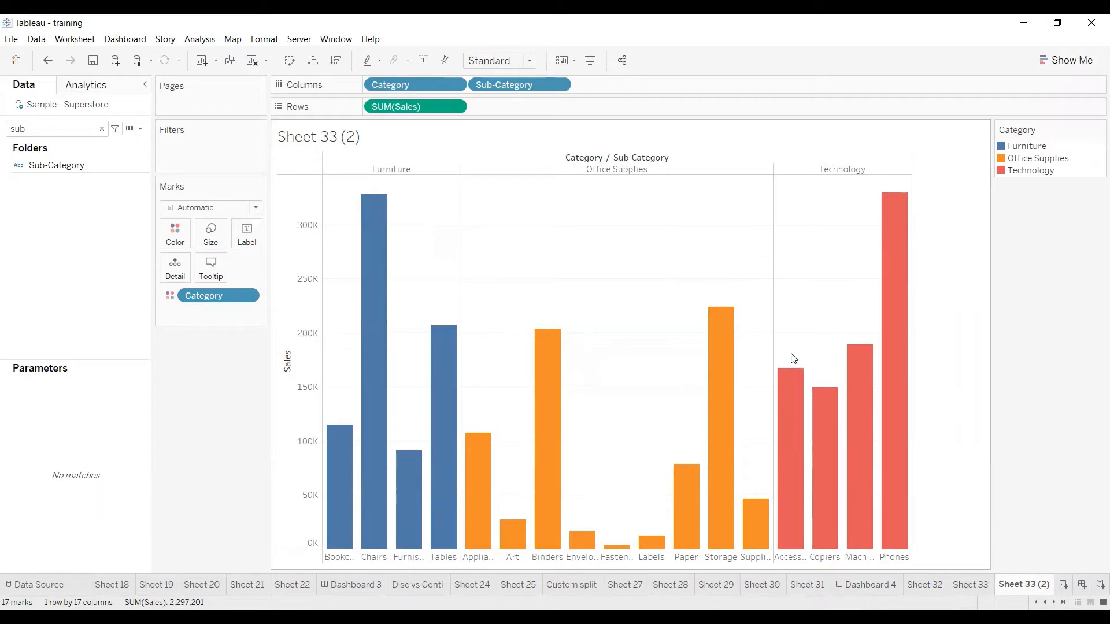
pyautogui.moveTo(785, 386)
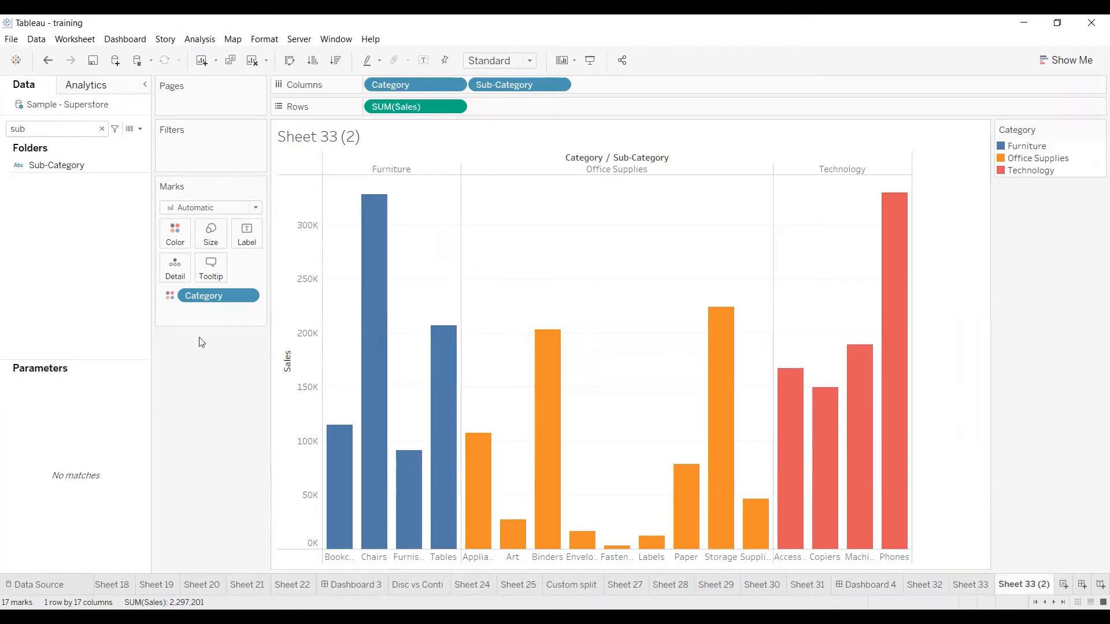
pyautogui.moveTo(847, 548)
pyautogui.click(971, 584)
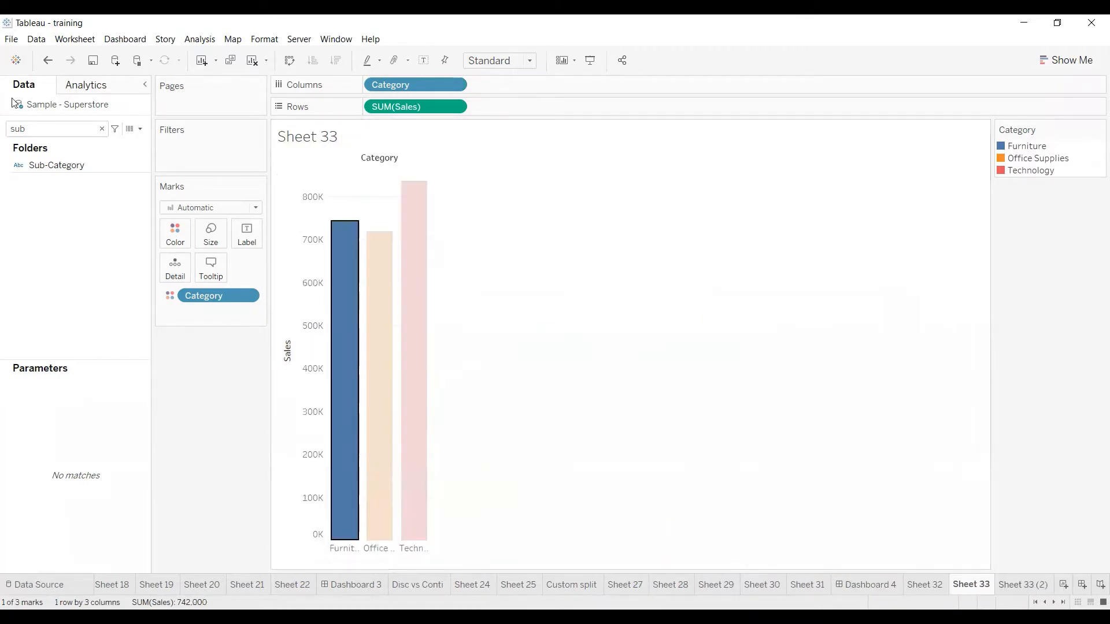
# Clear the bar selection on Sheet 33 and widen the chart's Category columns.
pyautogui.click(550, 244)
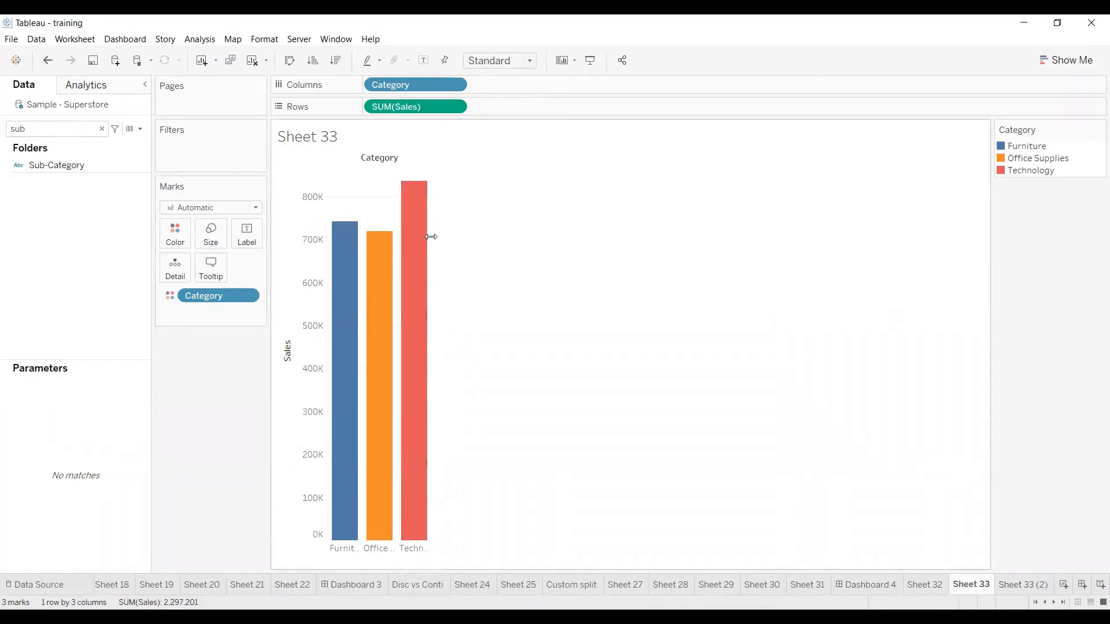
pyautogui.moveTo(442, 242)
pyautogui.moveTo(432, 236); pyautogui.dragTo(506, 236)
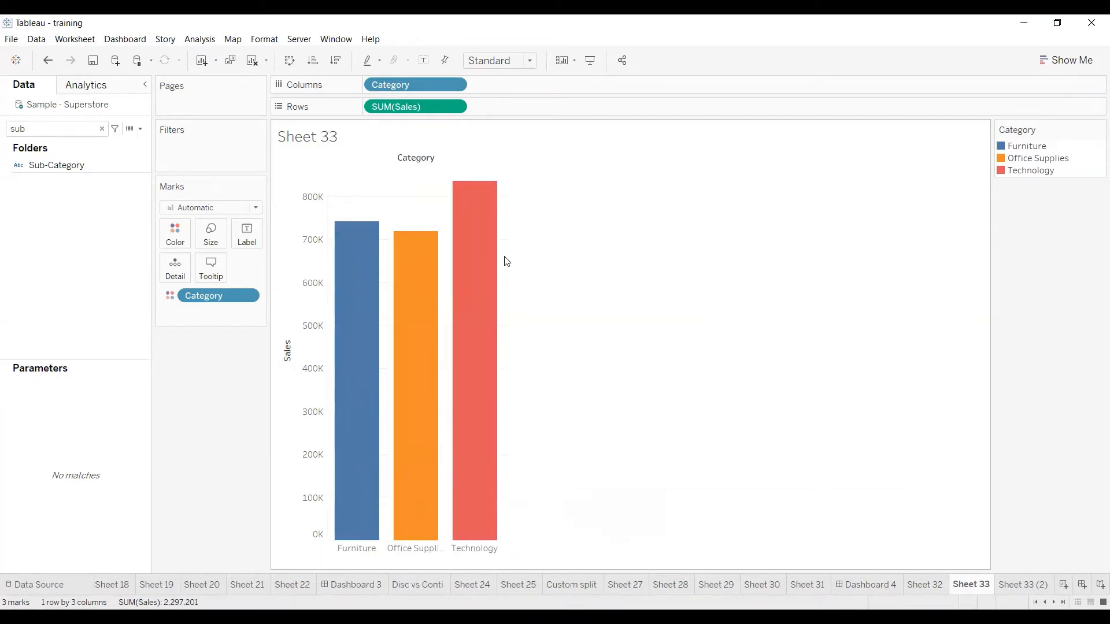
# Try the Entire View fit for the Category chart on Sheet 33, and undo it.
pyautogui.click(526, 61)
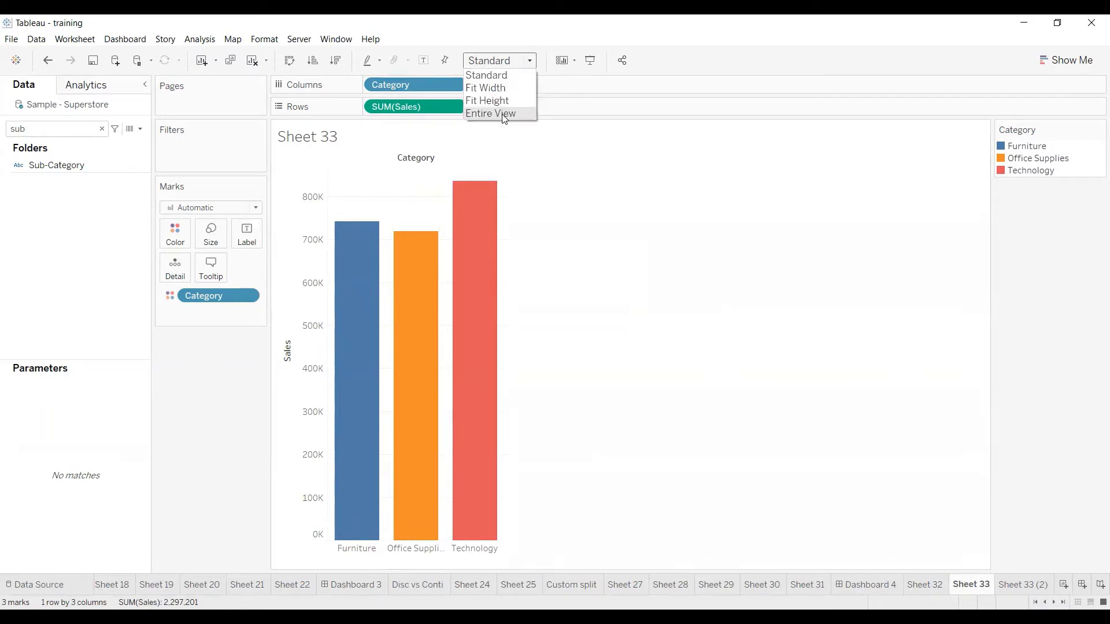
pyautogui.click(503, 115)
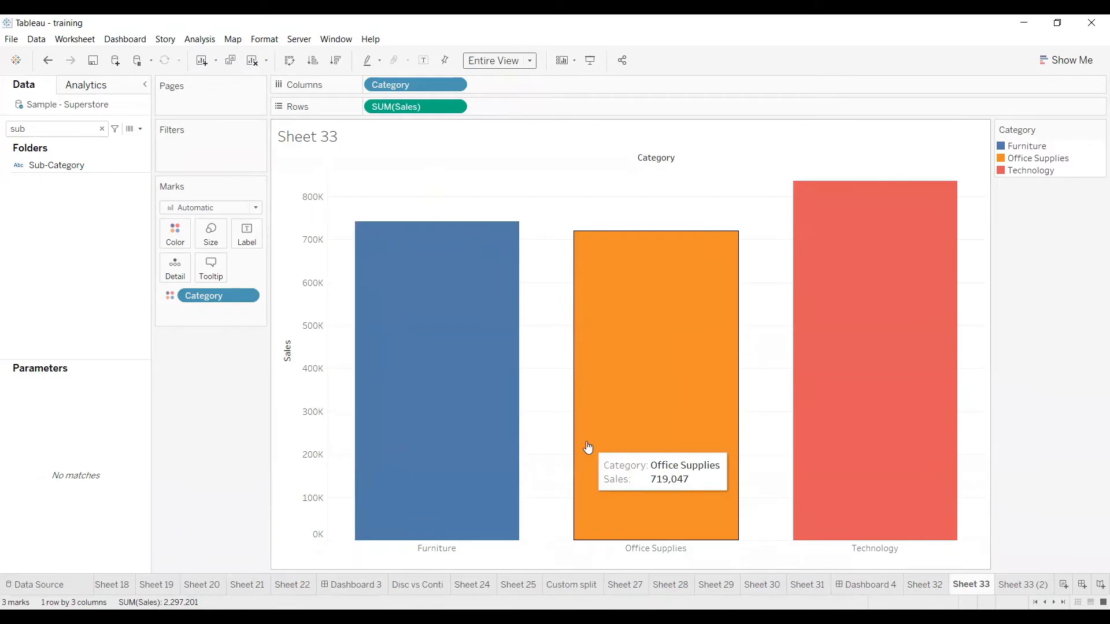
pyautogui.hotkey('ctrl', 'z')
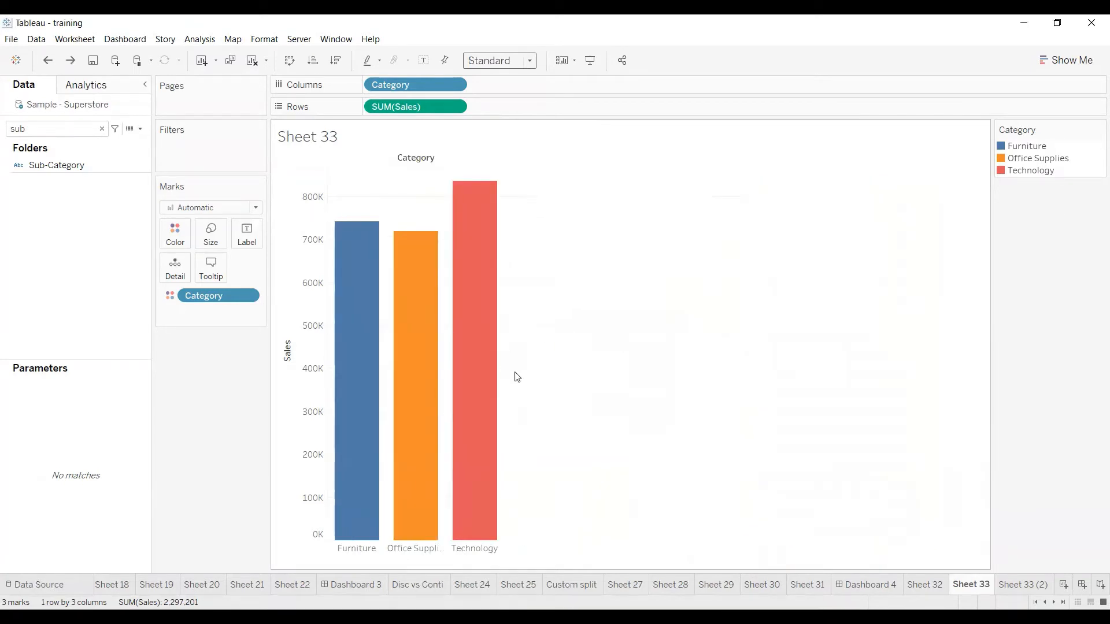
# Start a new filter action in Sheet 33's worksheet actions.
pyautogui.click(85, 42)
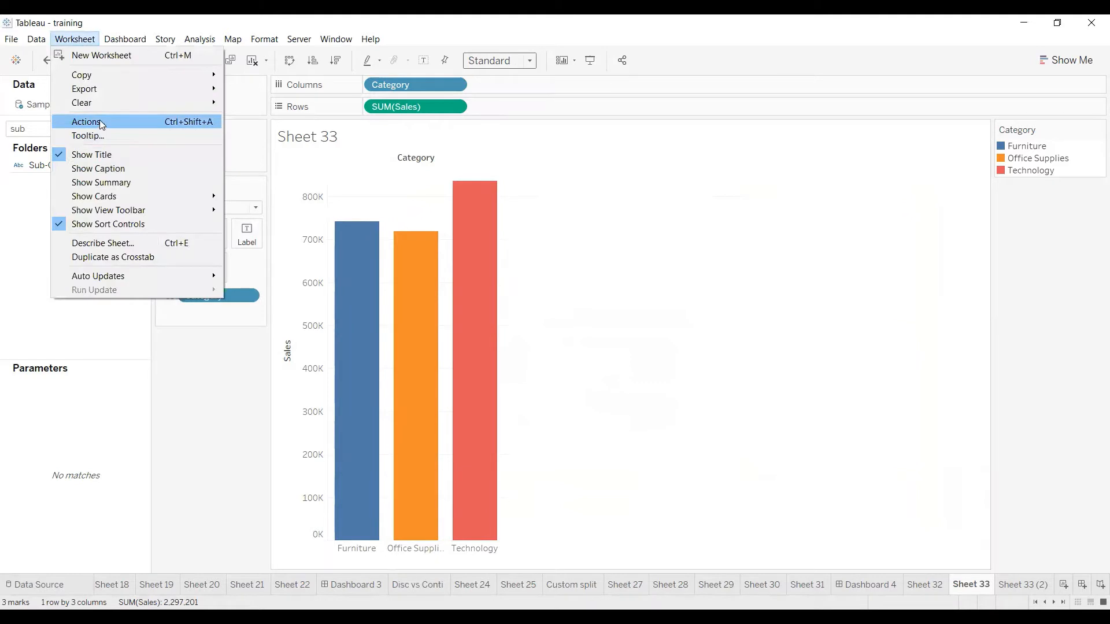
pyautogui.click(101, 124)
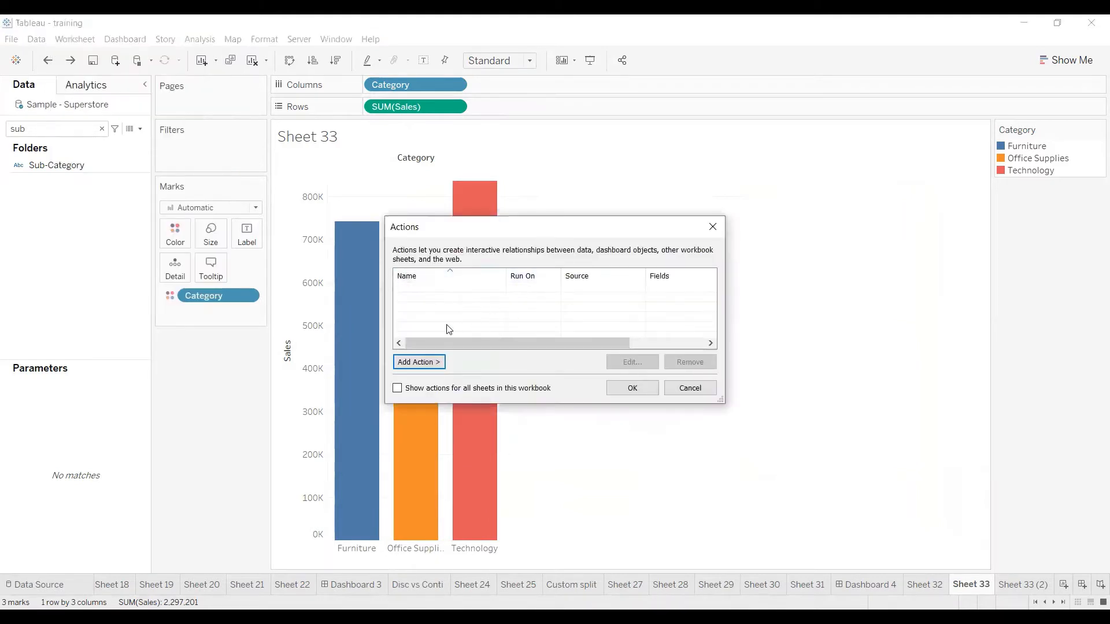
pyautogui.click(412, 365)
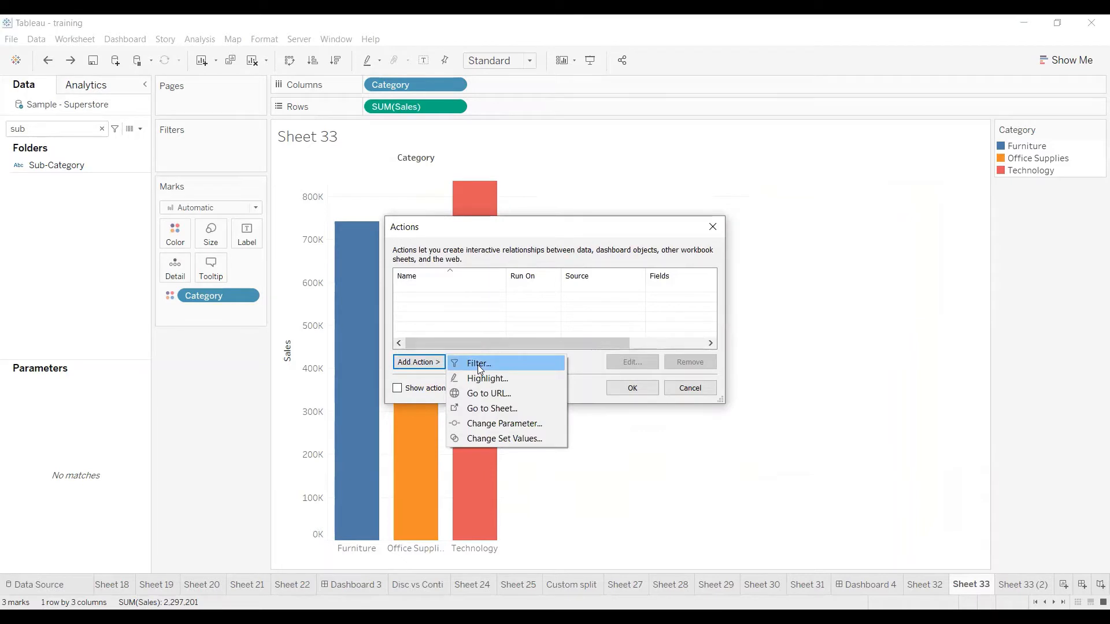
pyautogui.click(477, 365)
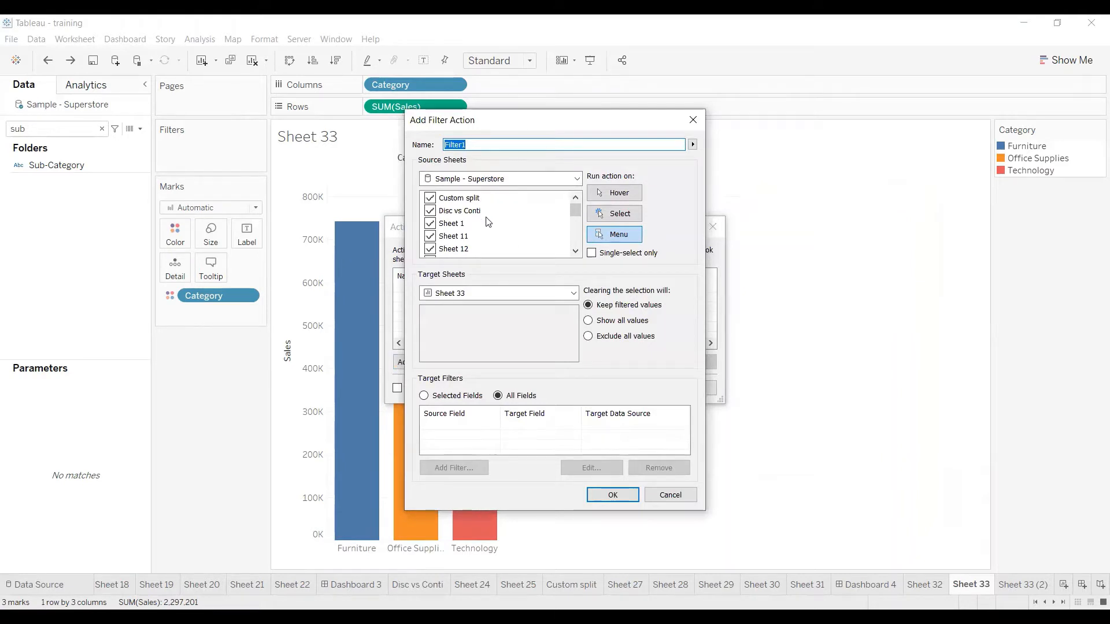
# Exclude every worksheet from the filter action's source sheets.
pyautogui.scroll(-6, 485, 226)
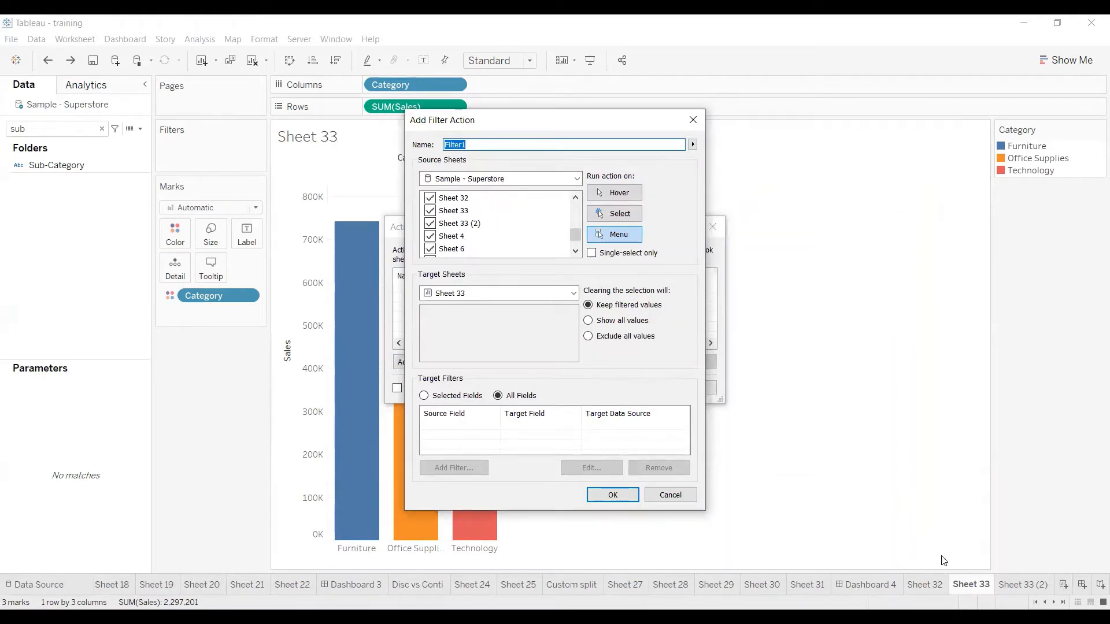
pyautogui.scroll(7, 464, 255)
pyautogui.scroll(1, 464, 254)
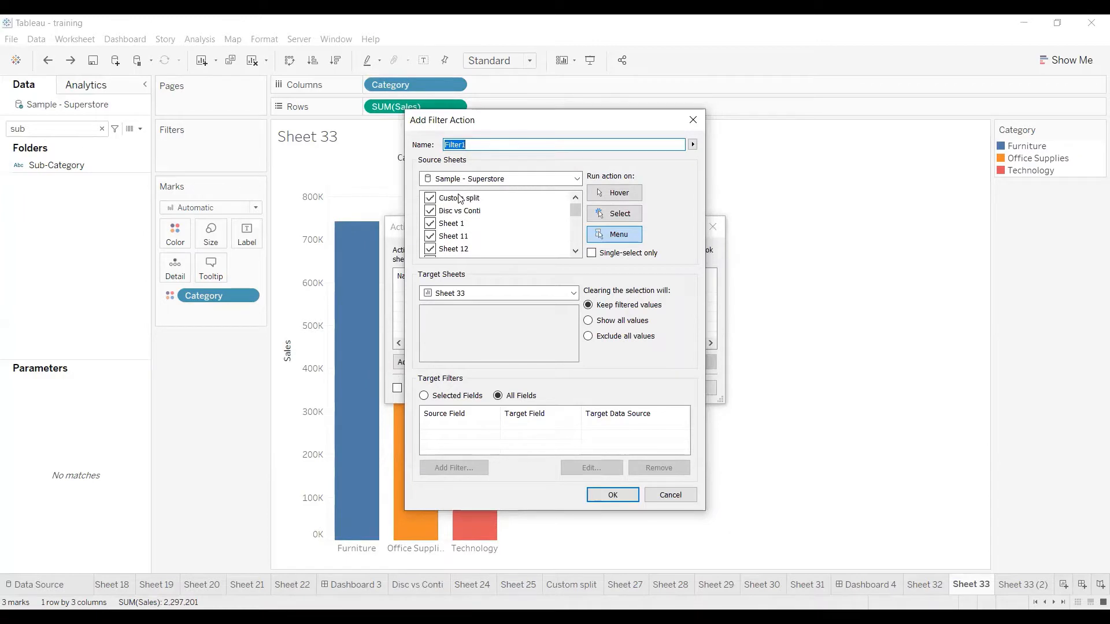
pyautogui.click(461, 197)
pyautogui.hotkey('ctrl', 'a')
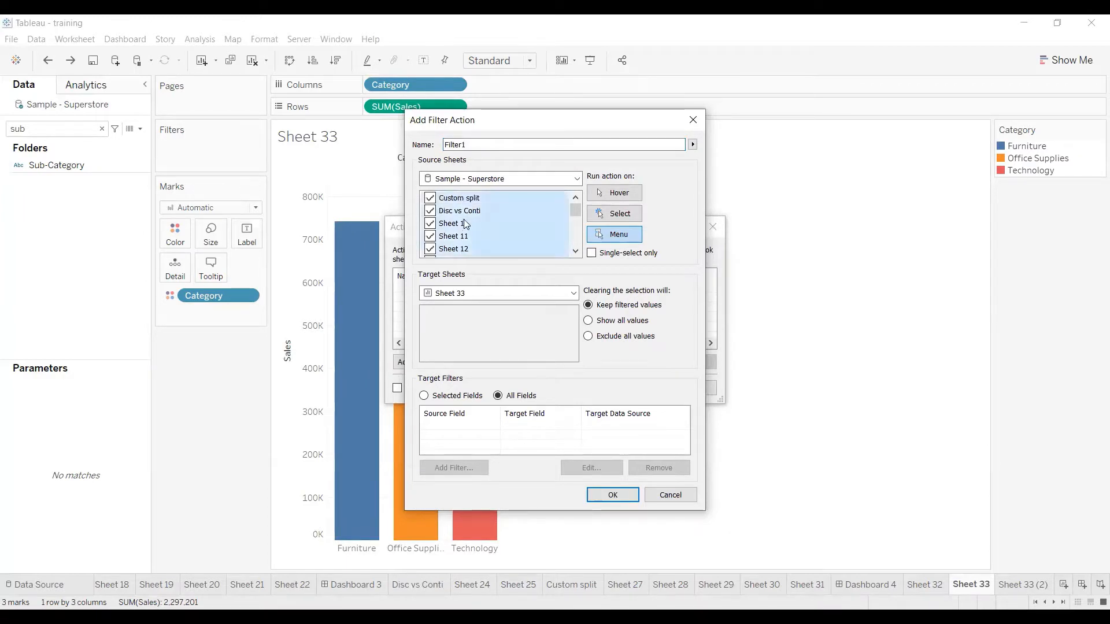
pyautogui.click(429, 198)
pyautogui.scroll(-10, 527, 228)
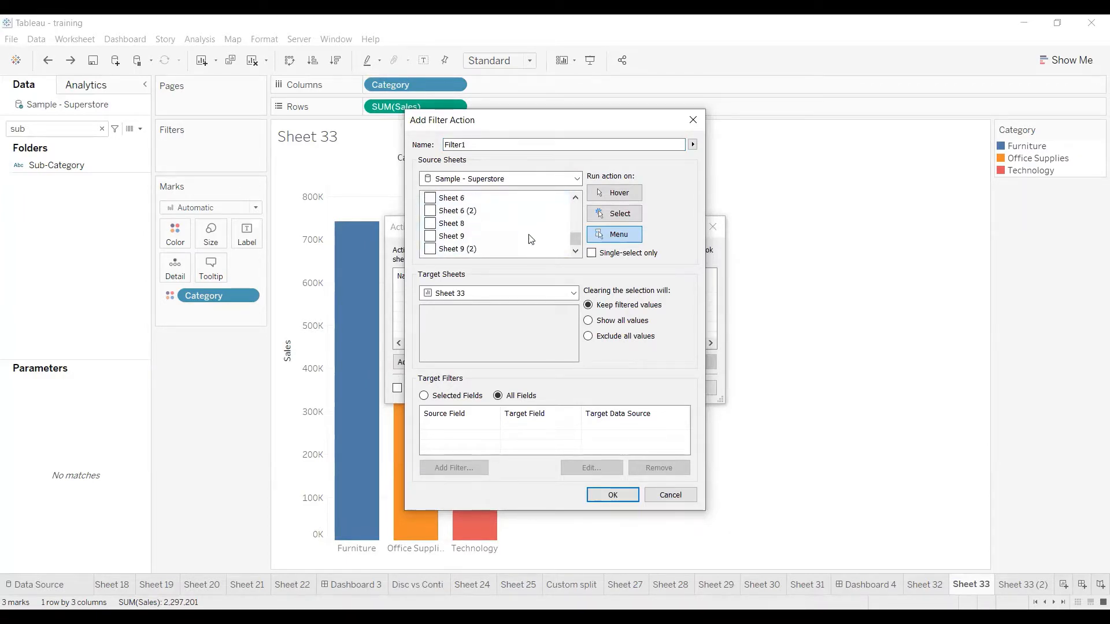
# Include only Sheet 33 as the filter action's source sheet.
pyautogui.scroll(3, 529, 236)
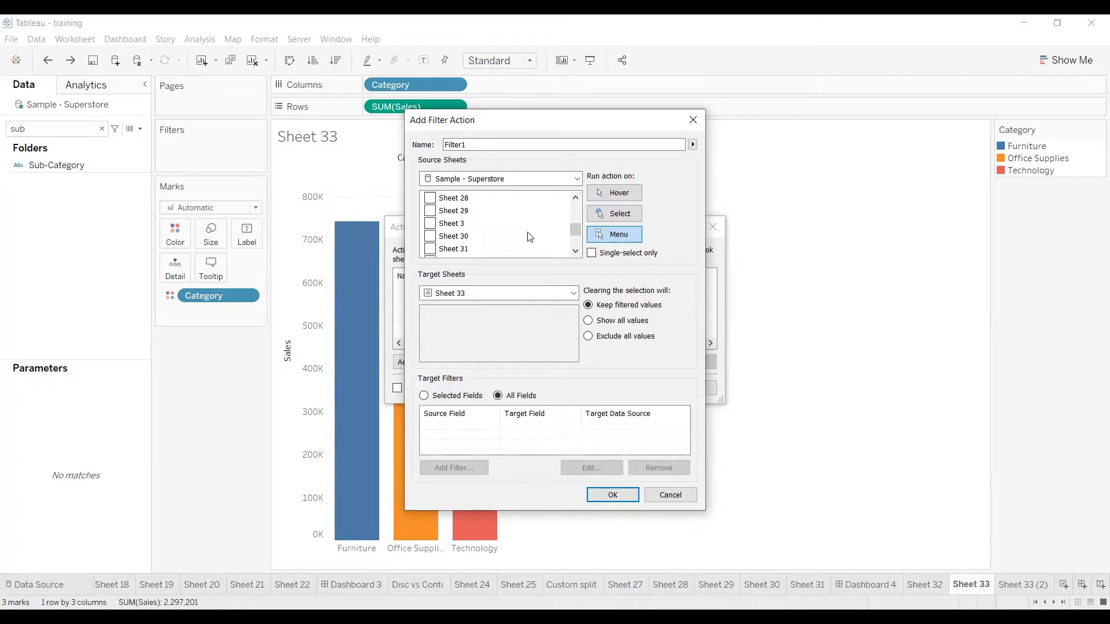
pyautogui.scroll(5, 529, 236)
pyautogui.scroll(2, 529, 236)
pyautogui.scroll(-2, 530, 236)
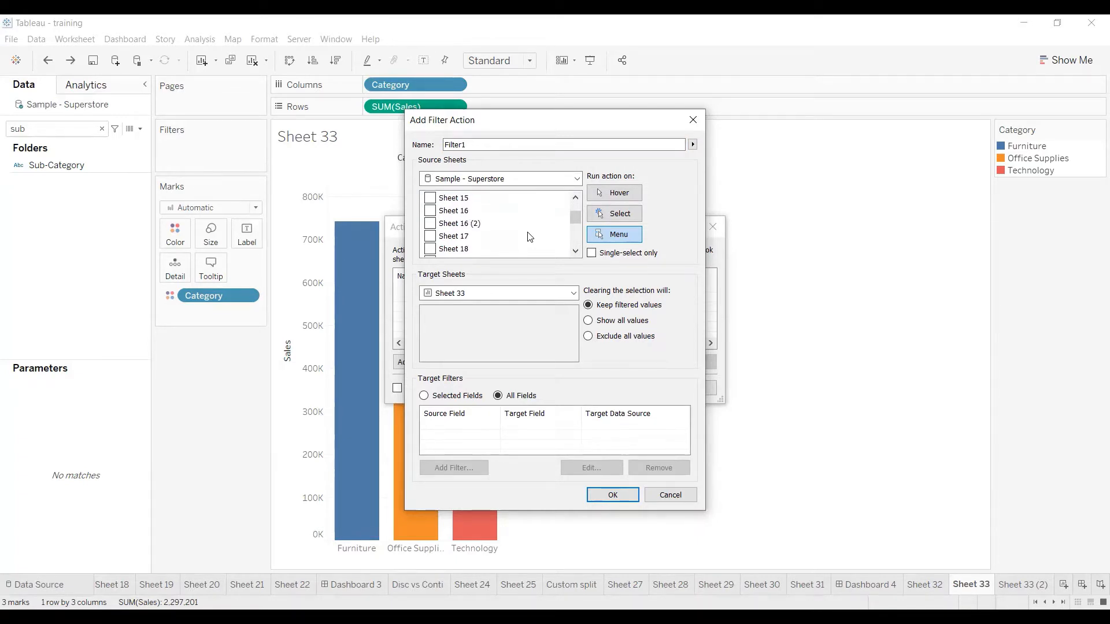
pyautogui.scroll(-4, 530, 237)
pyautogui.scroll(-2, 530, 236)
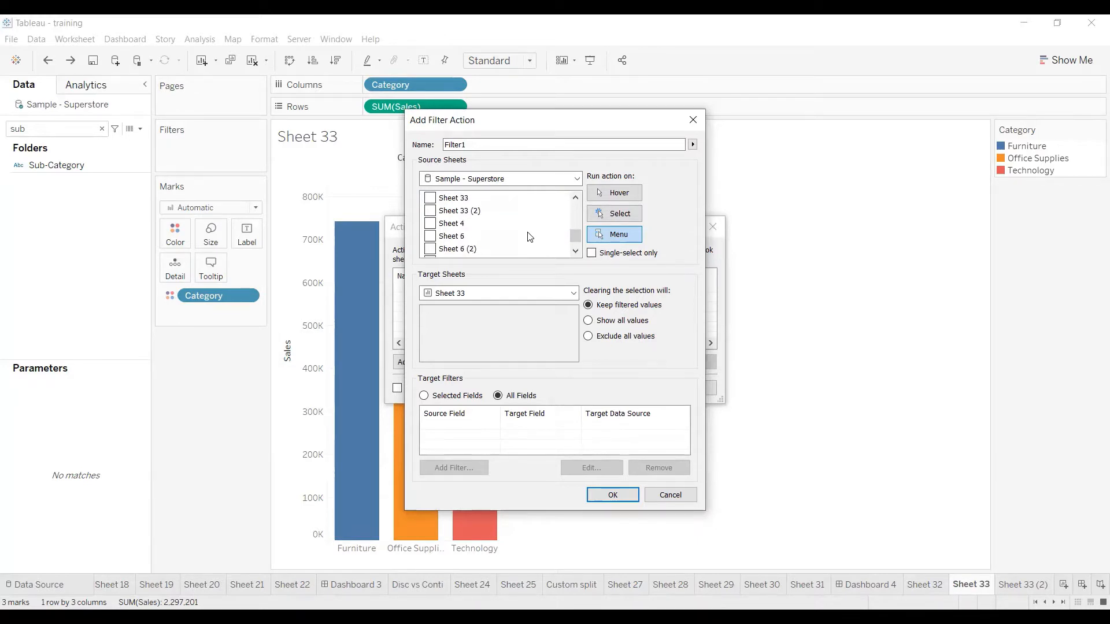
pyautogui.click(437, 200)
# Run the filter action on Select with Sheet 33 (2) as target sheet, and create it.
pyautogui.click(615, 215)
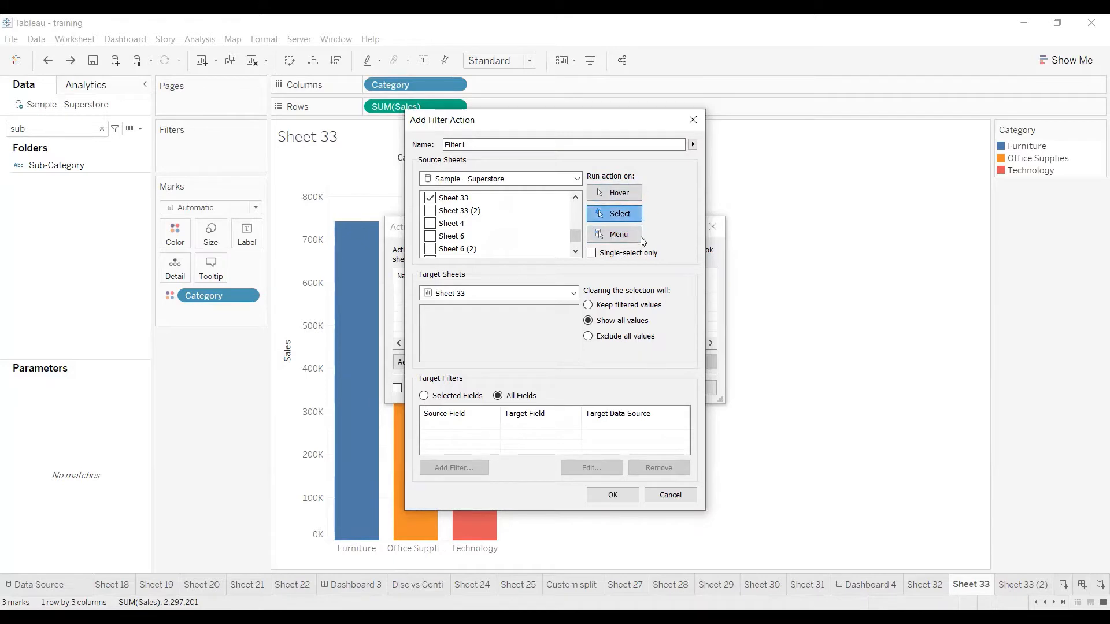
pyautogui.click(473, 293)
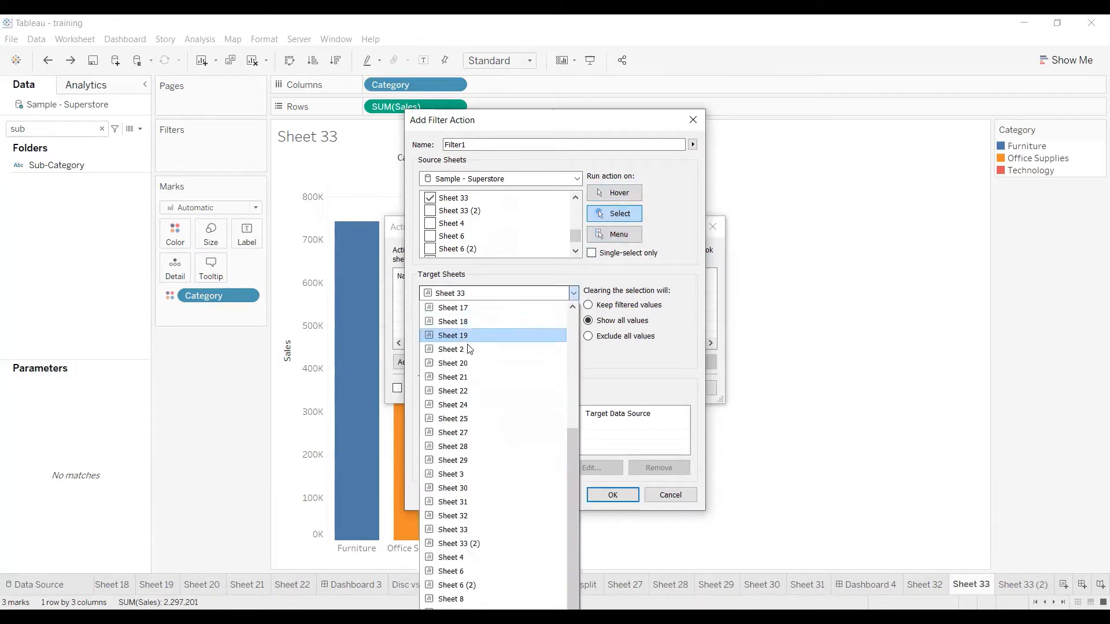
pyautogui.click(478, 543)
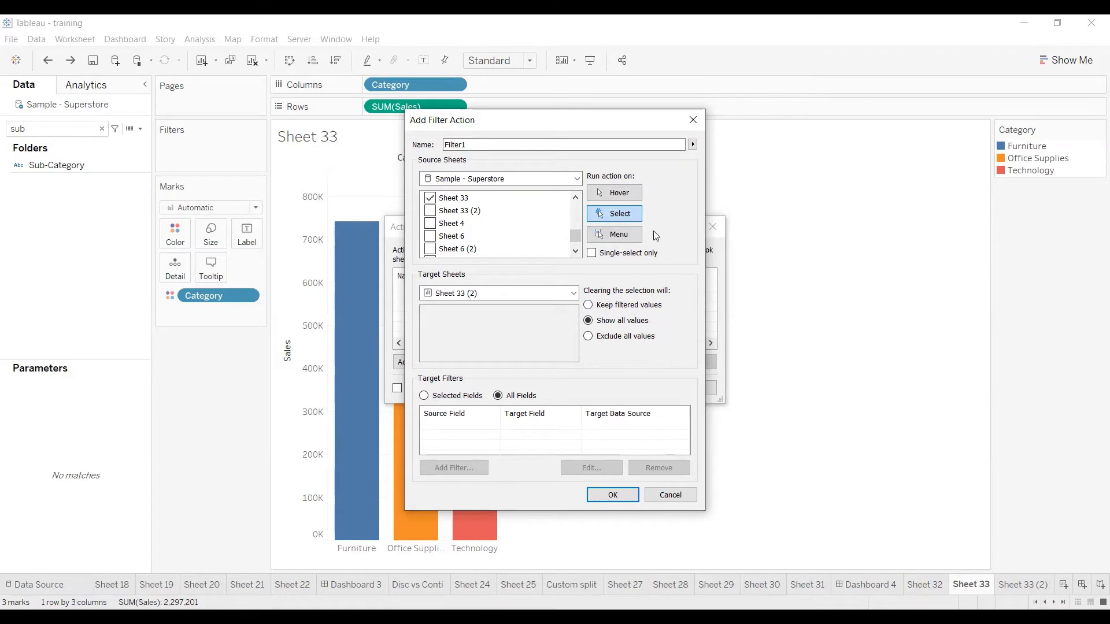
pyautogui.click(612, 497)
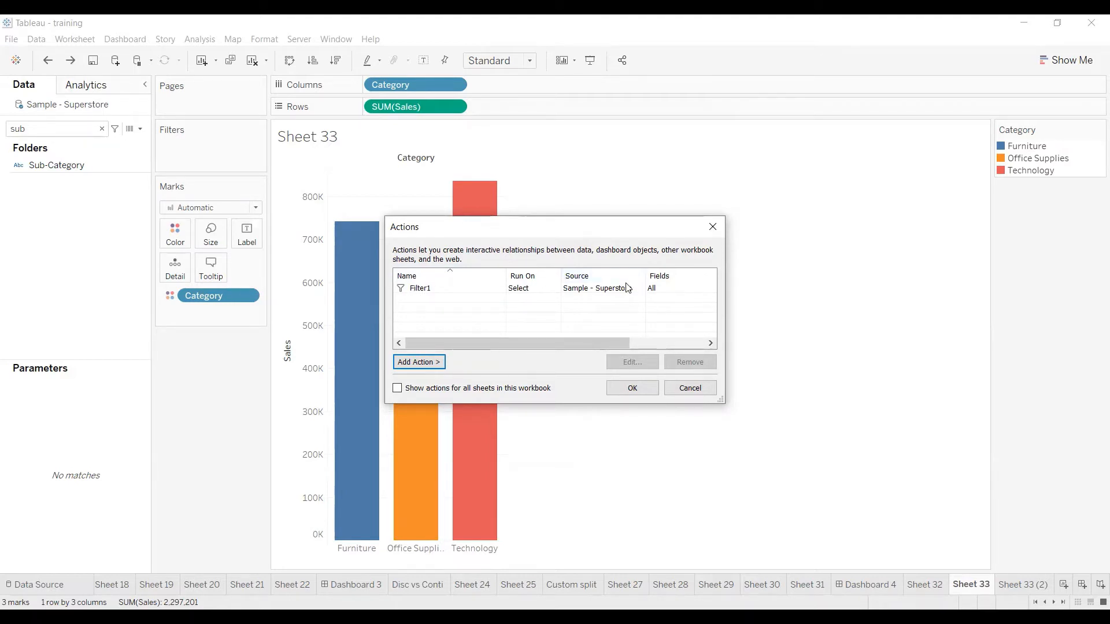
# Review the Filter1 action's source, target and clearing settings, and close the worksheet actions.
pyautogui.click(517, 293)
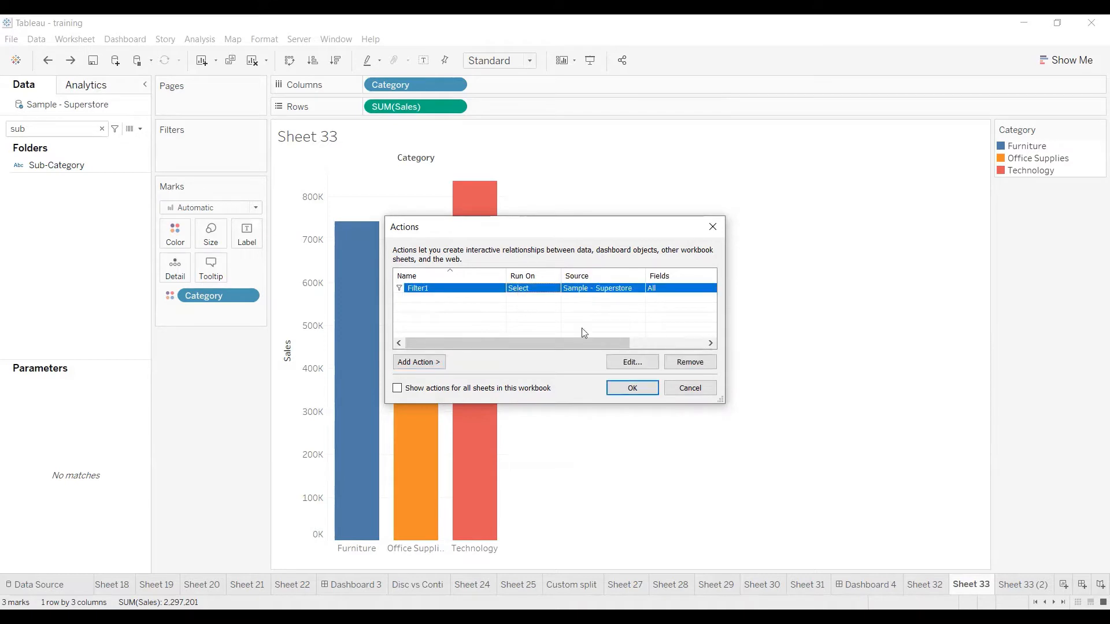
pyautogui.click(630, 366)
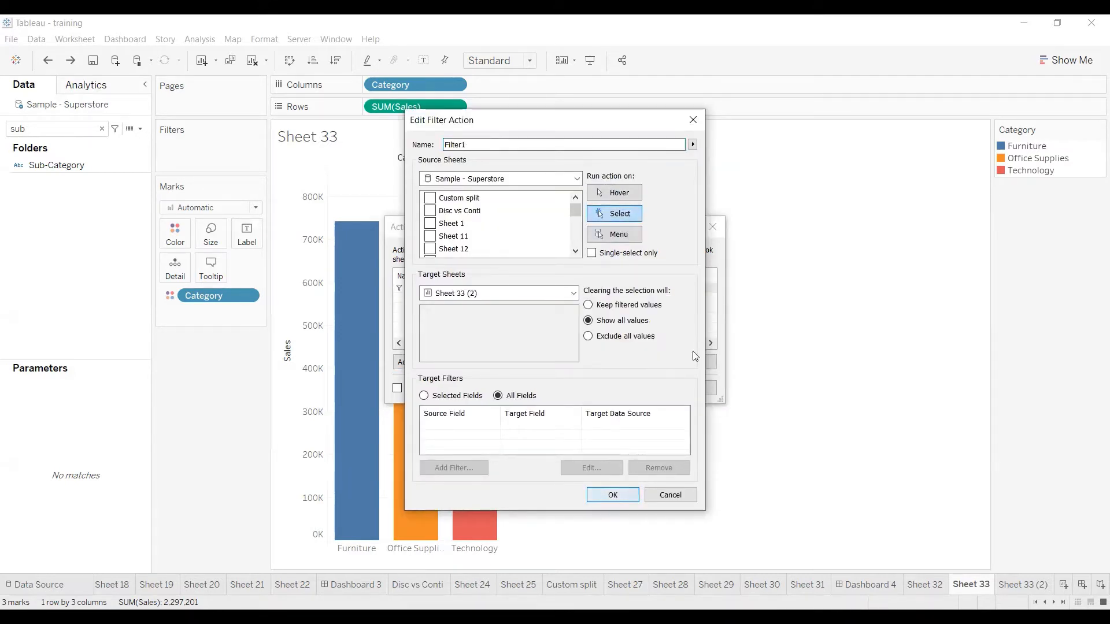
pyautogui.click(611, 494)
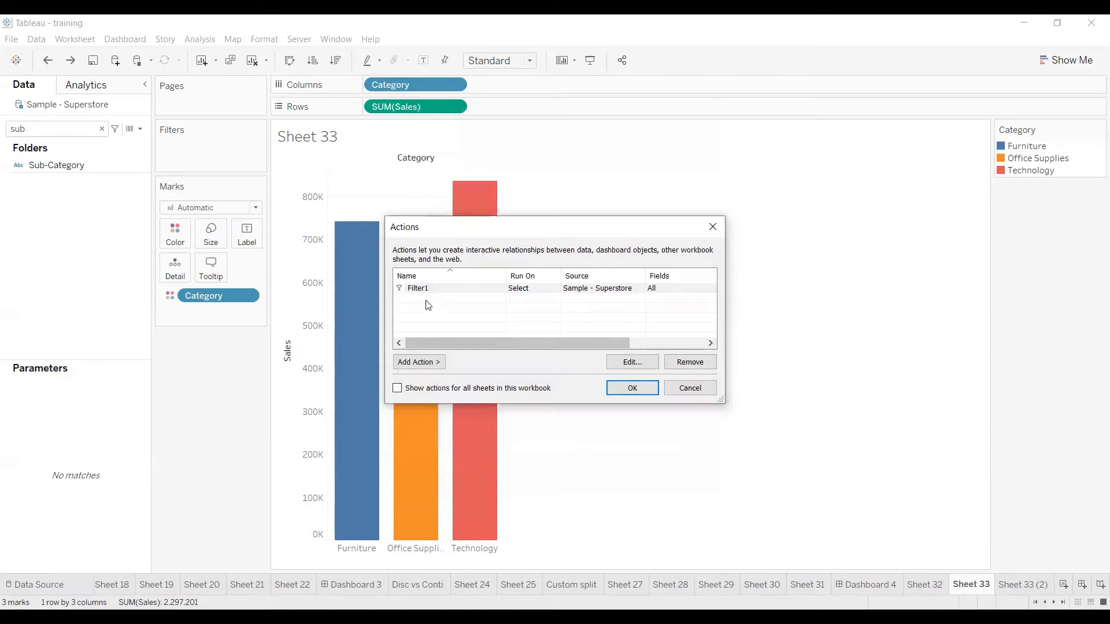
pyautogui.click(625, 393)
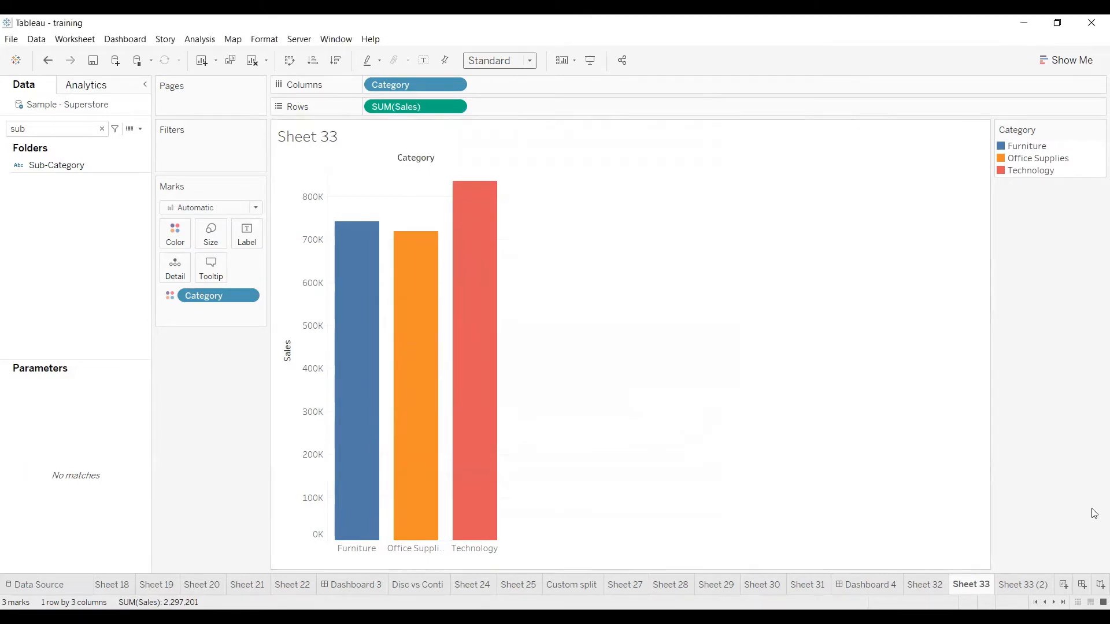
# Test the filter action twice with the Furniture bar on Sheet 33, returning to Sheet 33 after each jump.
pyautogui.click(358, 355)
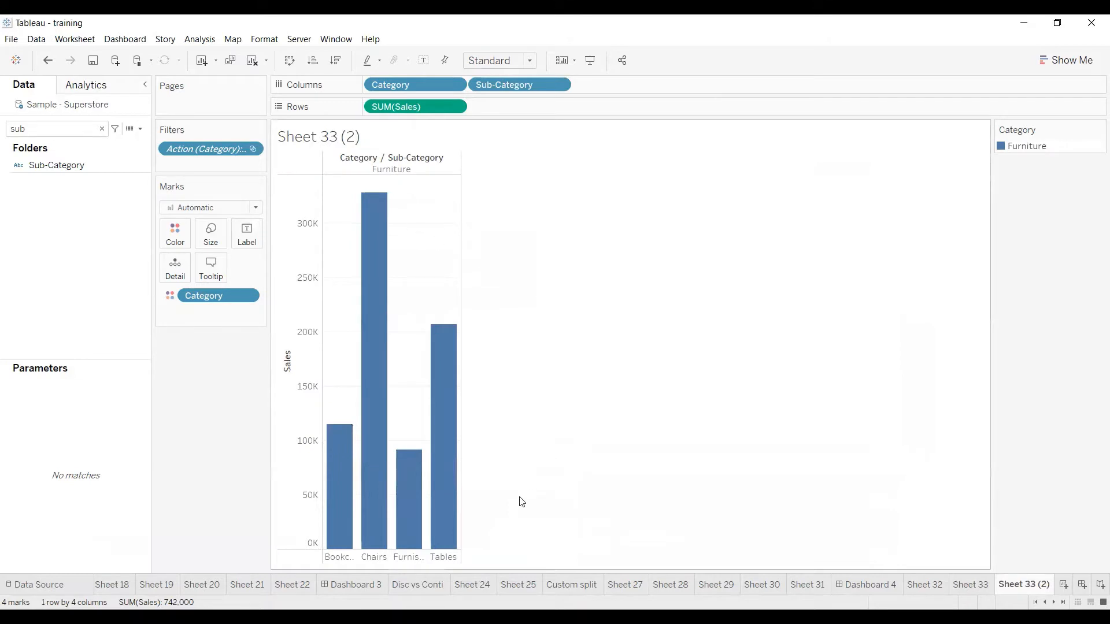
pyautogui.click(975, 582)
pyautogui.click(578, 287)
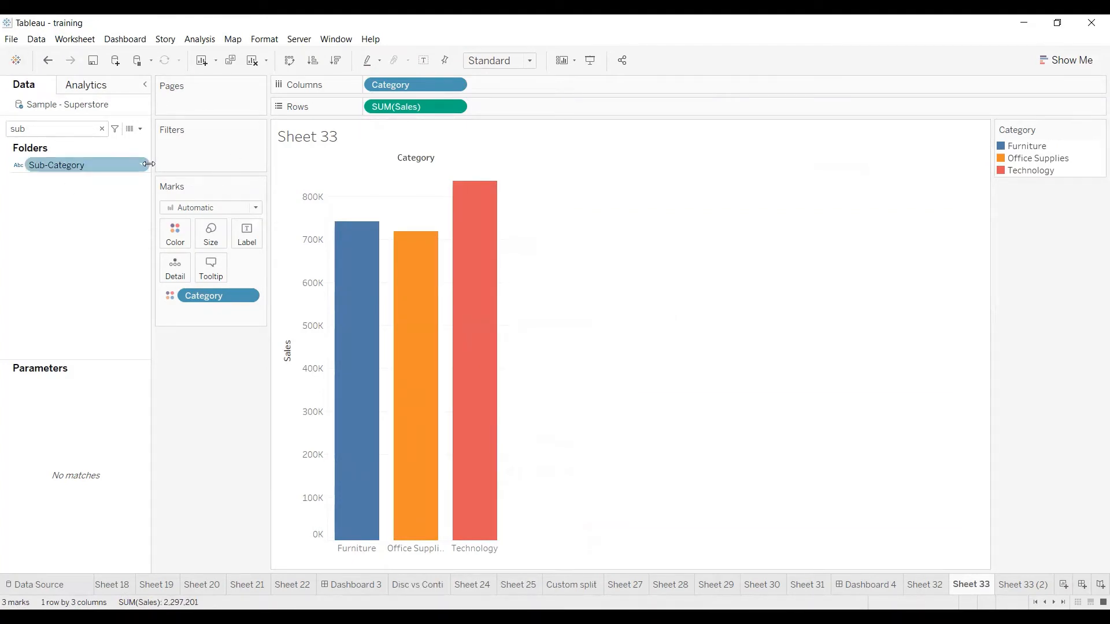
pyautogui.click(350, 266)
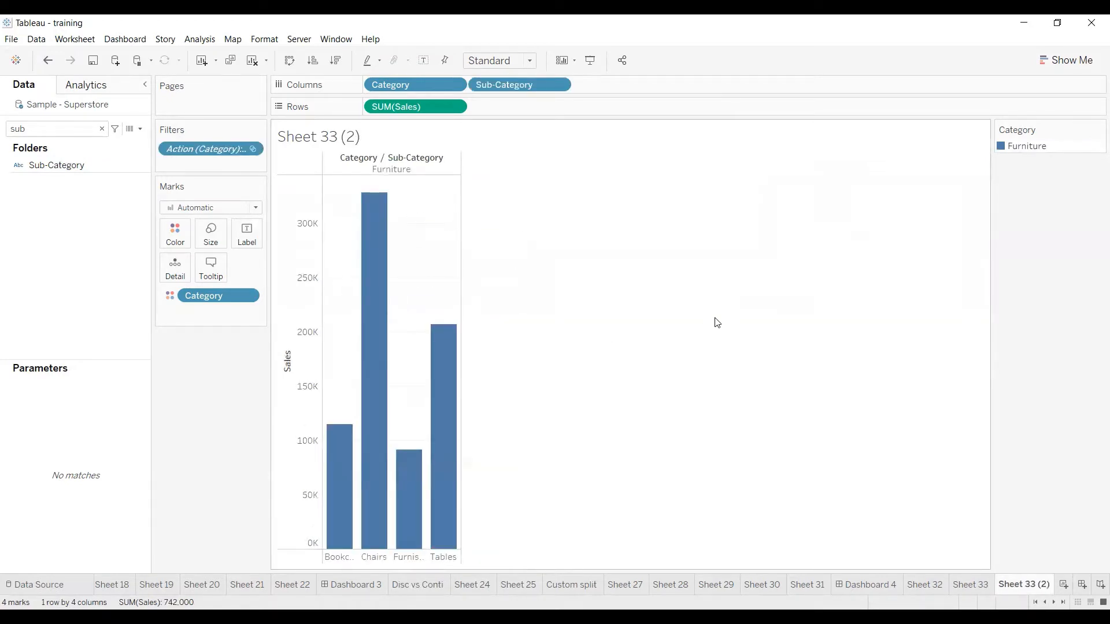
pyautogui.click(970, 584)
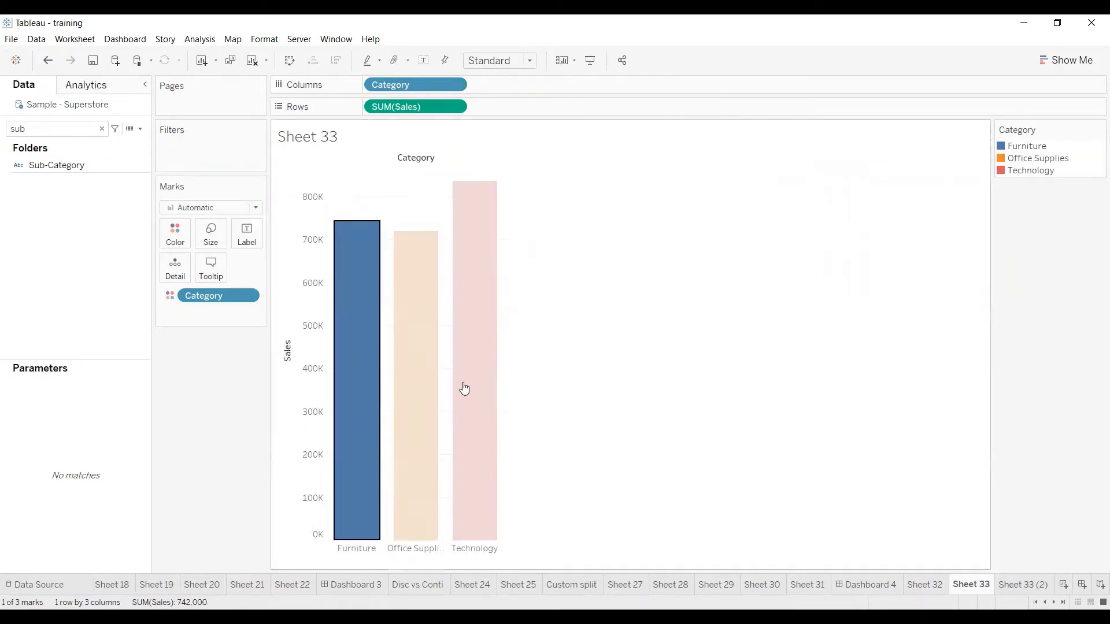
# Test the filter action with the Office Supplies bar, return to Sheet 33 and clear the bar selection.
pyautogui.click(414, 372)
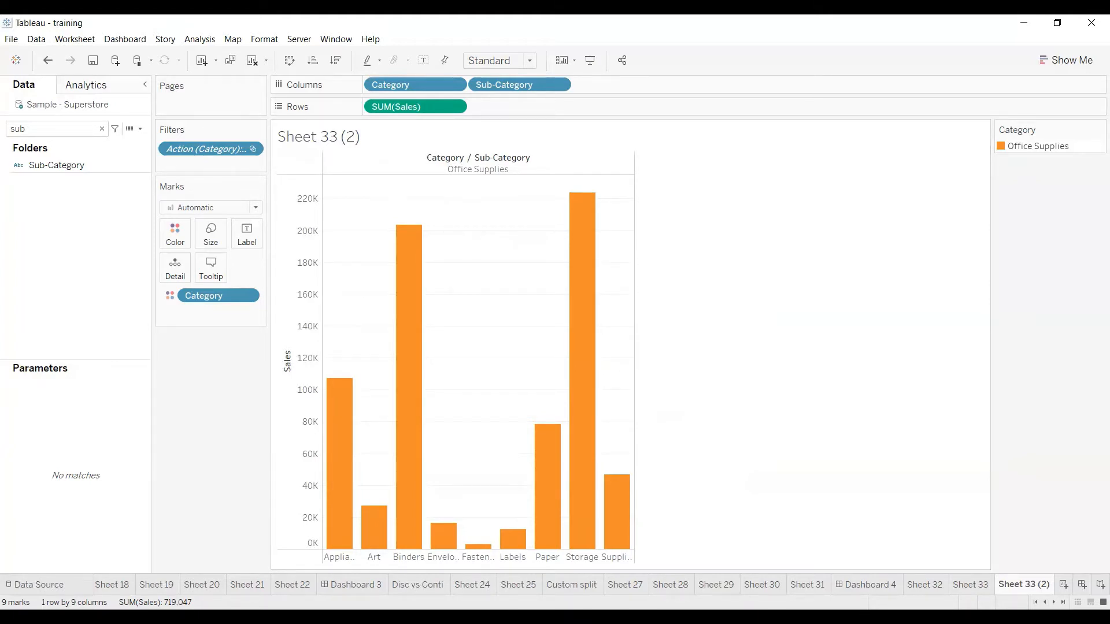
pyautogui.click(971, 585)
pyautogui.click(549, 272)
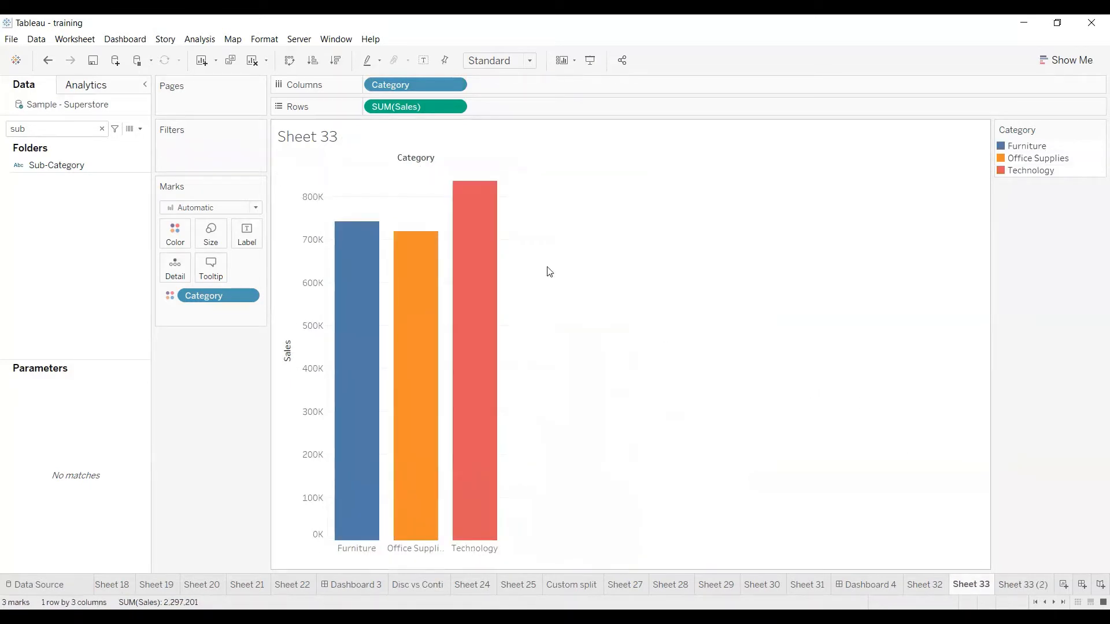
# Create a new dashboard with Sheet 33 above Sheet 33 (2).
pyautogui.click(1082, 585)
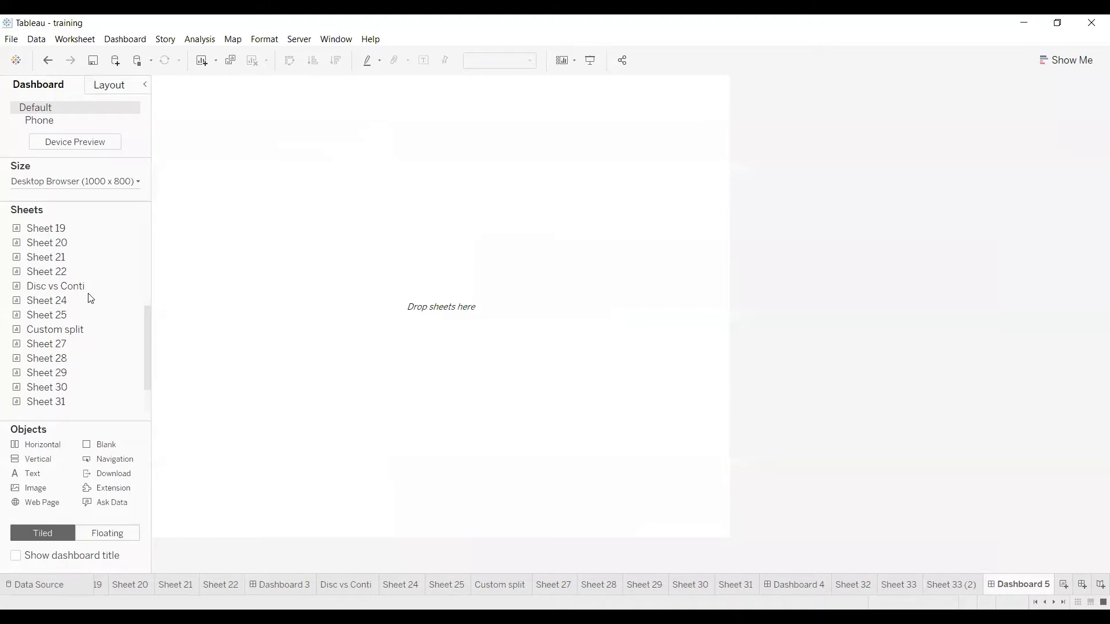
pyautogui.scroll(-1, 89, 298)
pyautogui.moveTo(69, 390); pyautogui.dragTo(370, 165)
pyautogui.moveTo(54, 402); pyautogui.dragTo(468, 400)
# Test the dashboard filtering by selecting the Office Supplies bar and the Furniture bar in the Category chart.
pyautogui.click(417, 211)
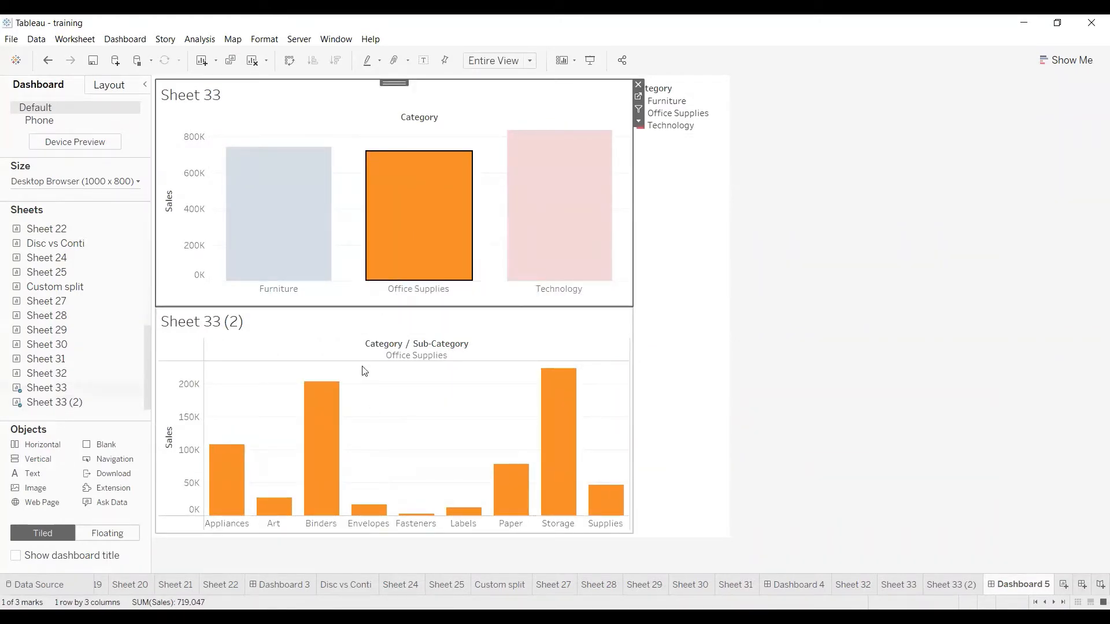
pyautogui.click(257, 211)
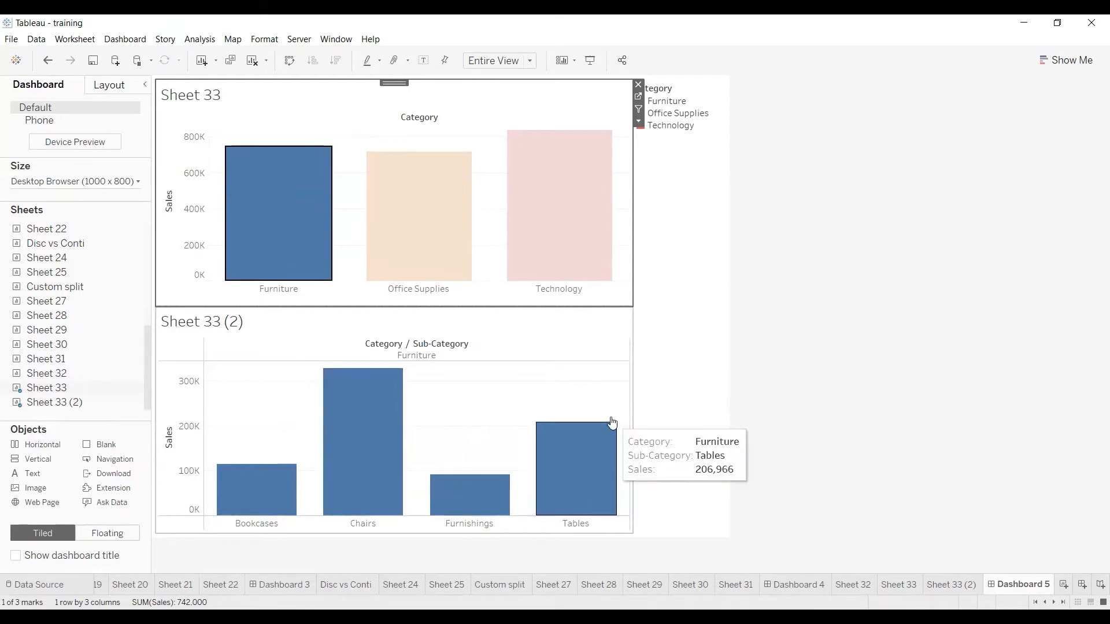
# Review the Filter1 action's settings beside the dashboard charts, and close the actions without changing anything.
pyautogui.click(90, 43)
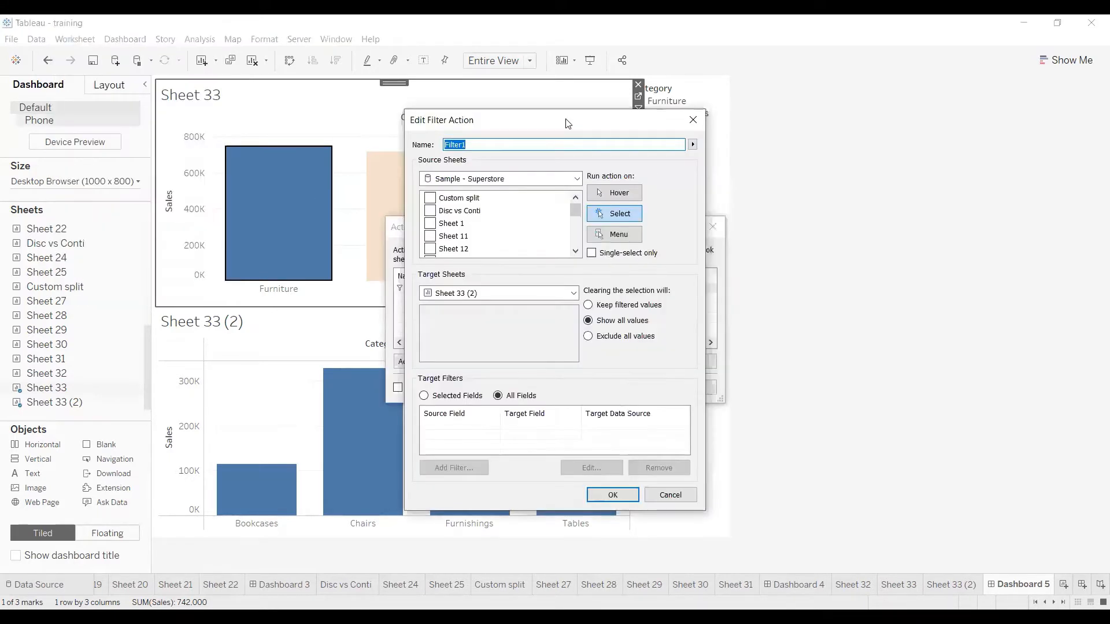
pyautogui.moveTo(566, 123); pyautogui.dragTo(856, 82)
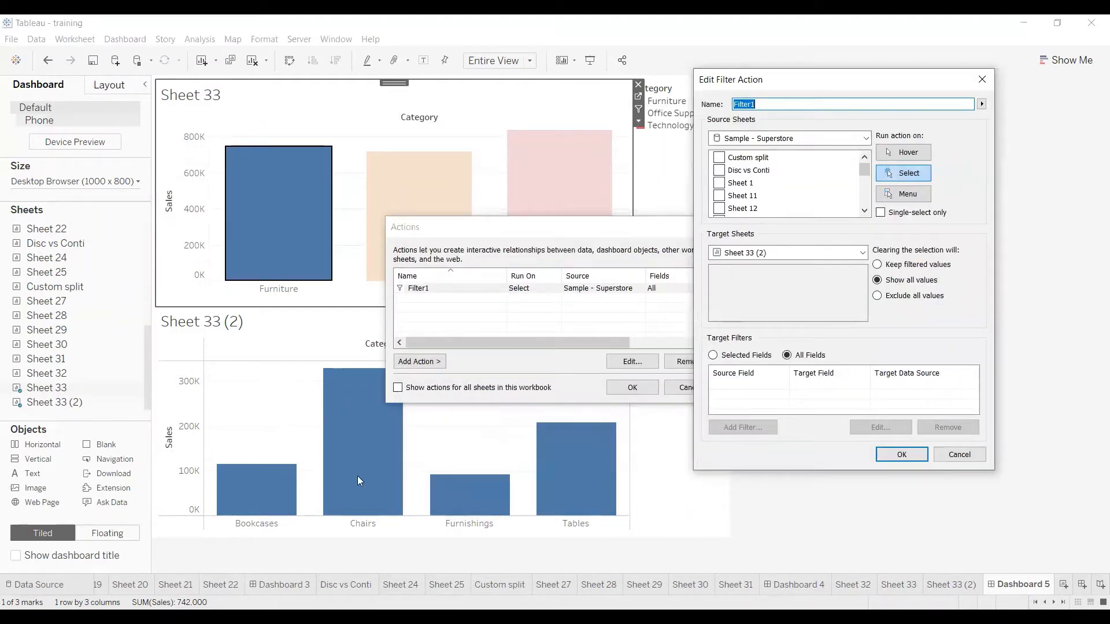
pyautogui.click(960, 454)
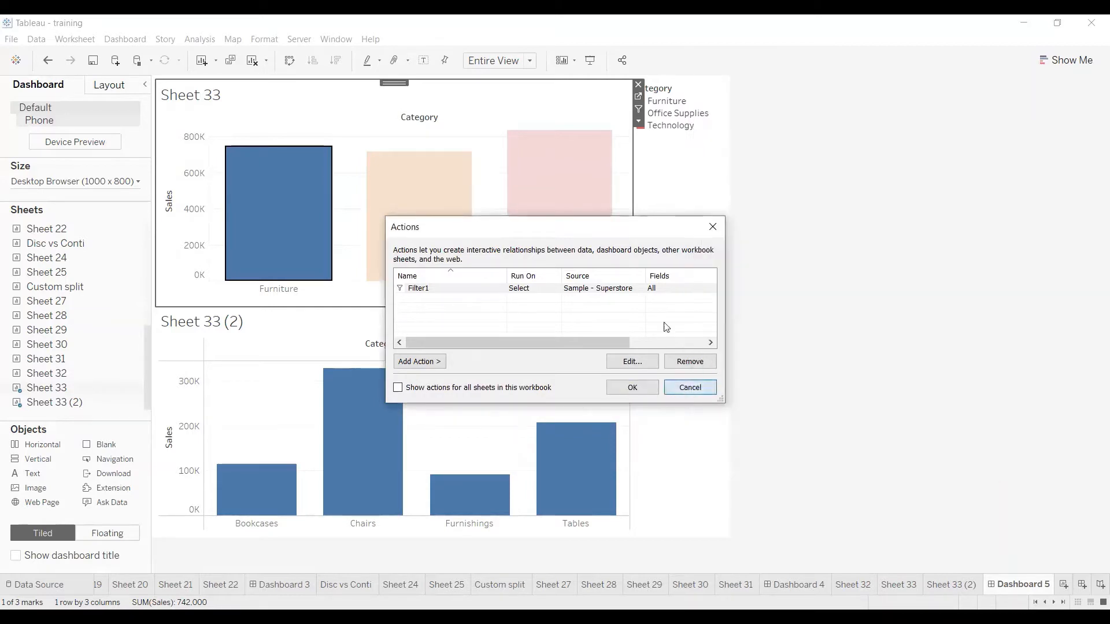
pyautogui.press('Escape')
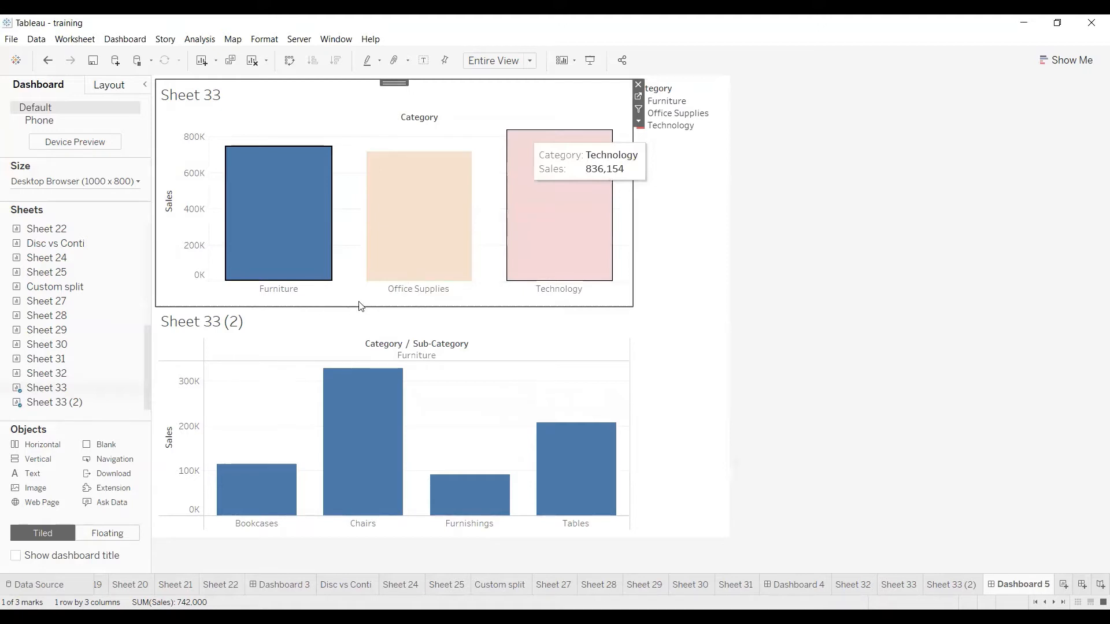
# Cancel editing Sheet 33's title and clear the bar selection in the dashboard's Category chart.
pyautogui.doubleClick(306, 109)
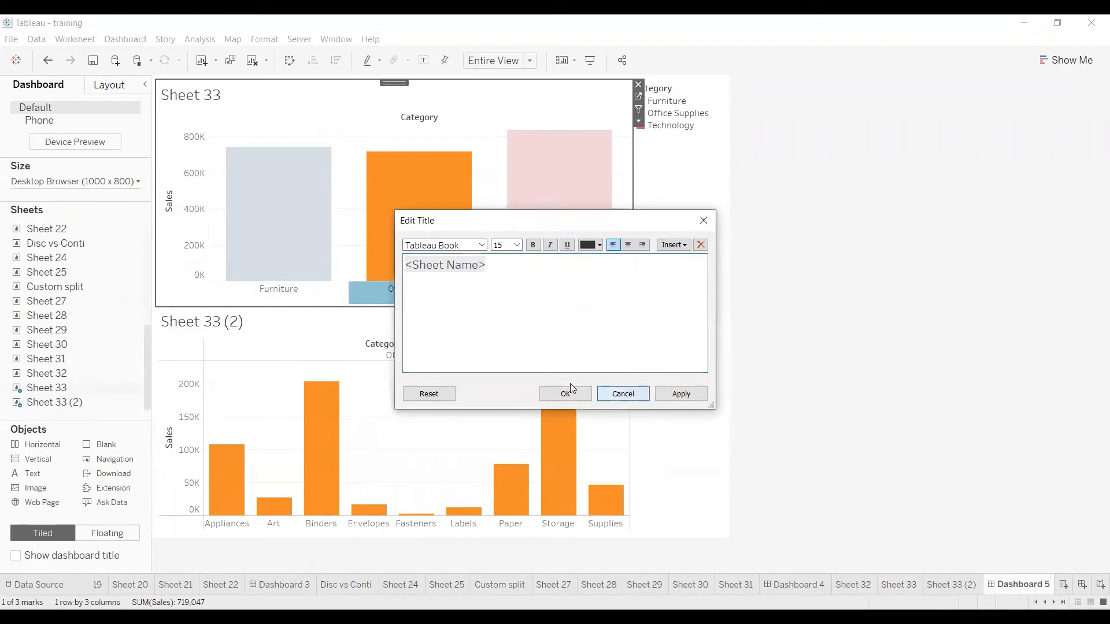
pyautogui.click(623, 394)
pyautogui.click(177, 295)
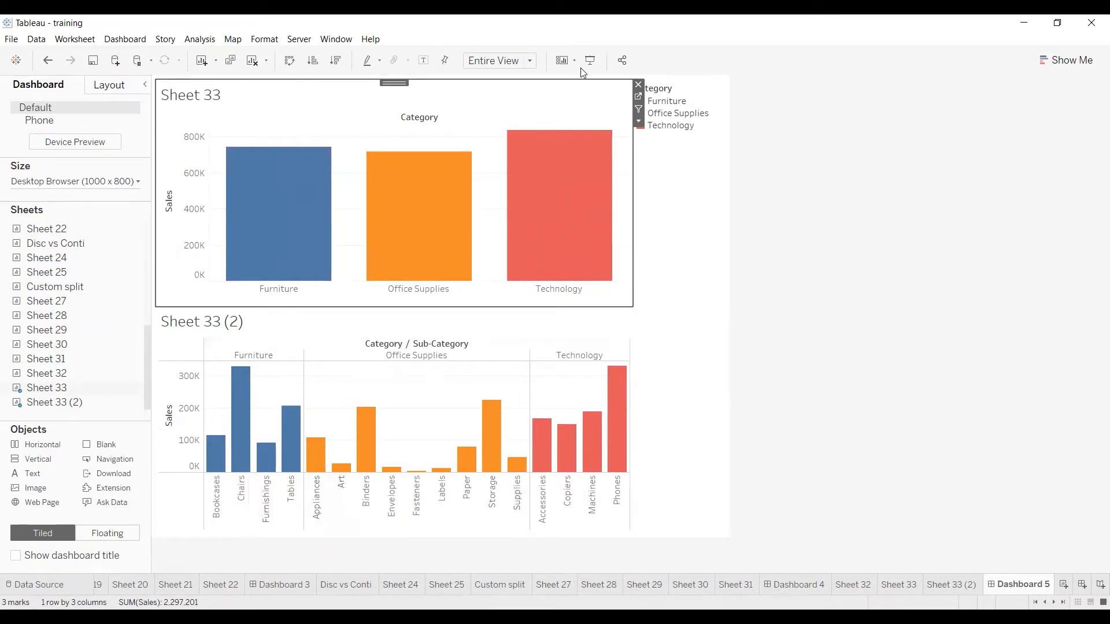
# Set the Filter1 action to keep filtered values when the selection clears, and test it by selecting and clearing the Technology bar.
pyautogui.click(72, 41)
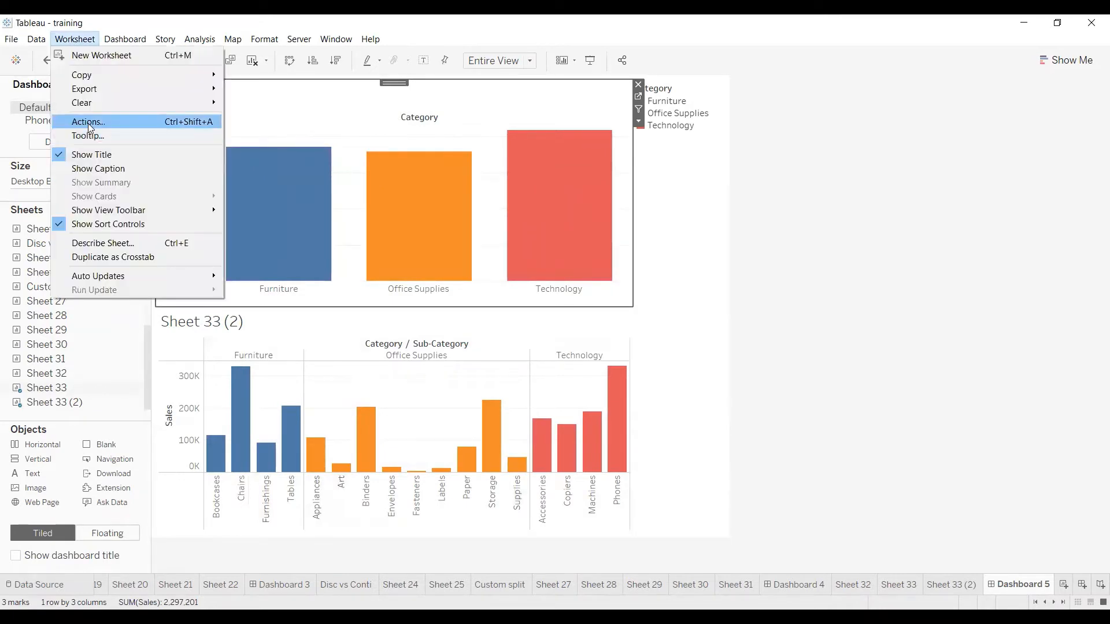
pyautogui.click(90, 123)
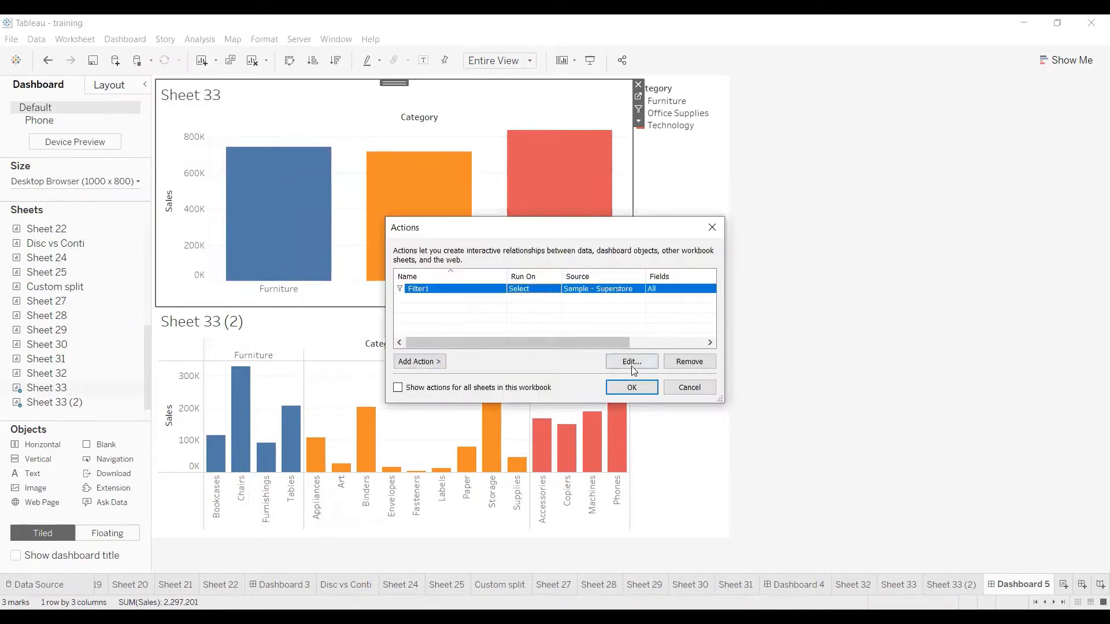
pyautogui.click(631, 363)
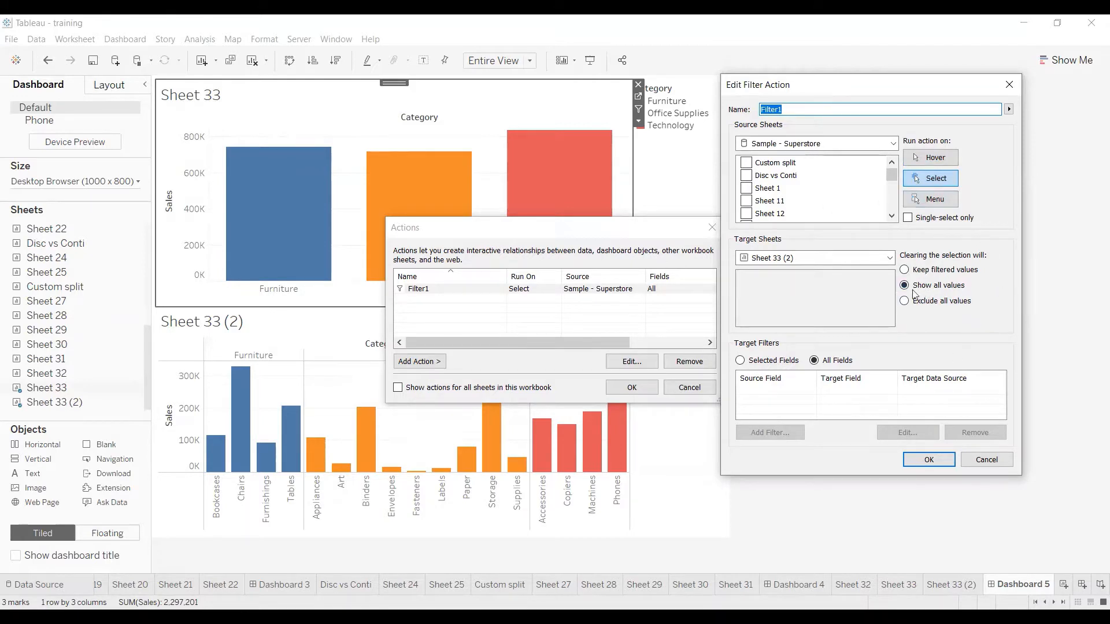
pyautogui.click(905, 270)
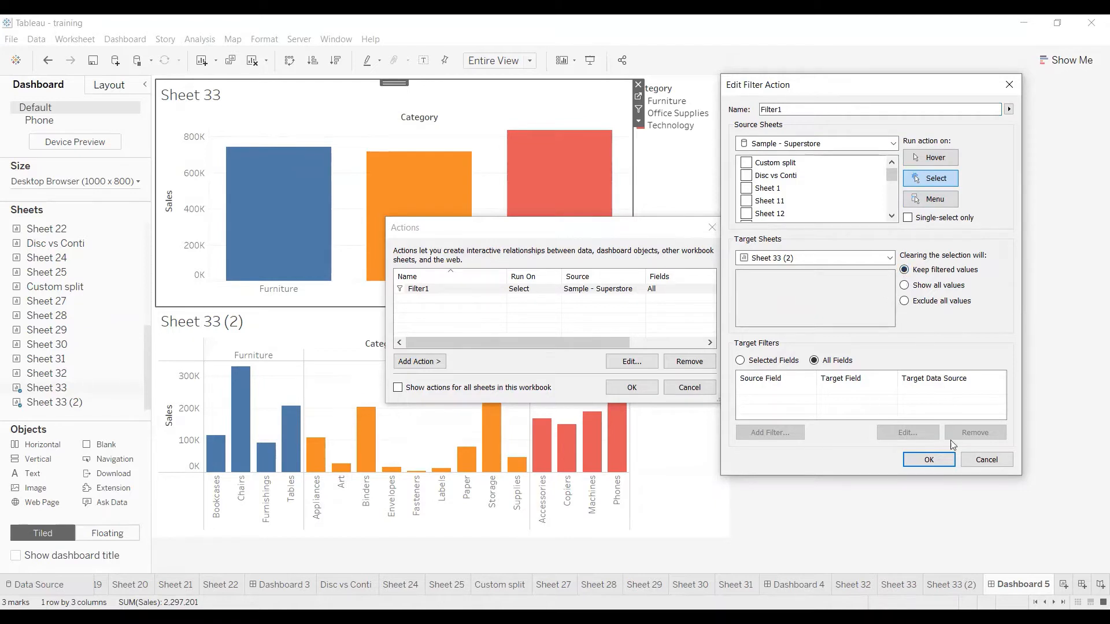
pyautogui.click(940, 464)
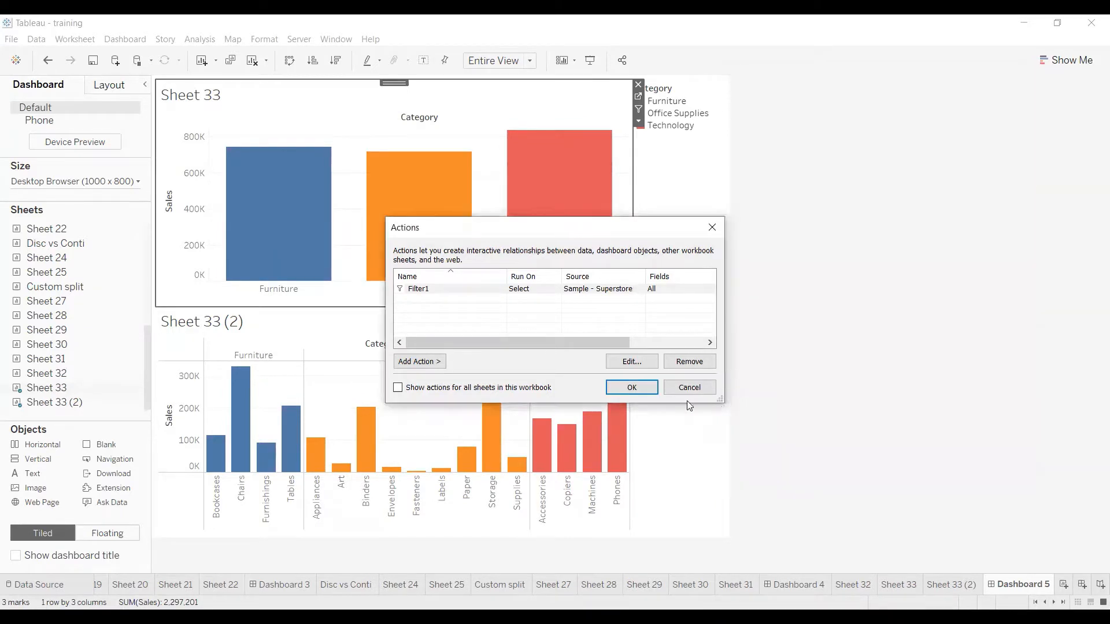
pyautogui.click(634, 387)
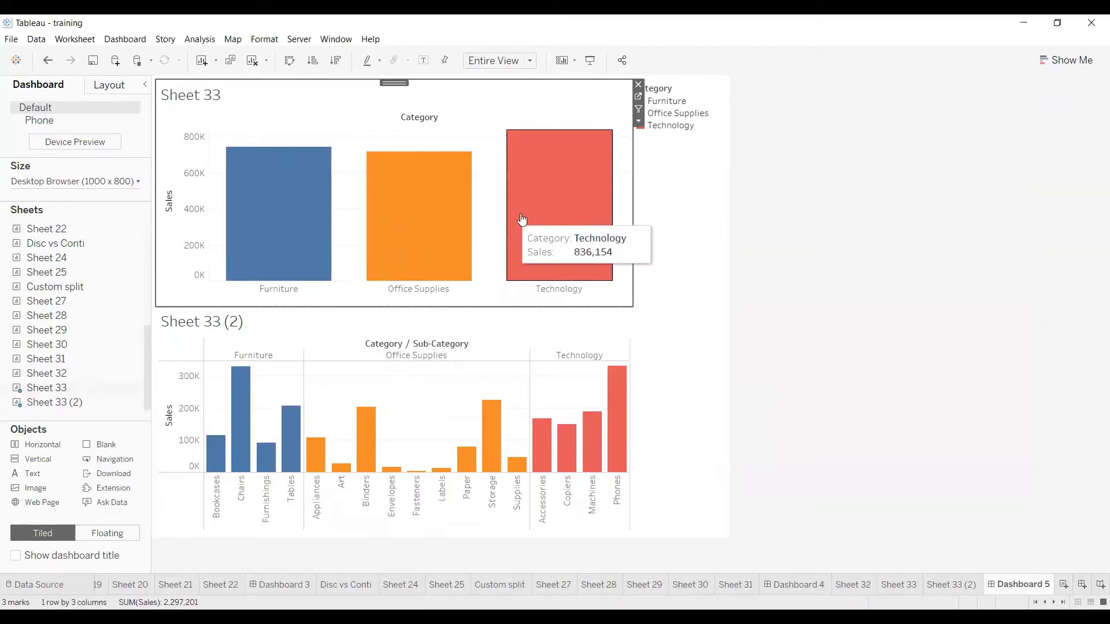
pyautogui.click(543, 202)
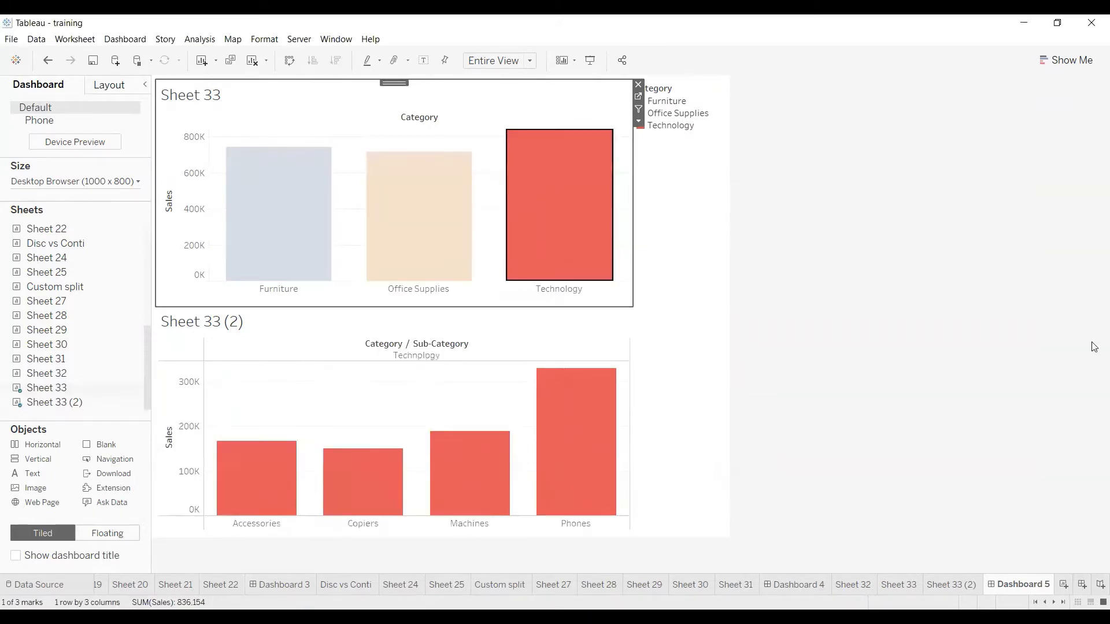
pyautogui.rightClick(262, 96)
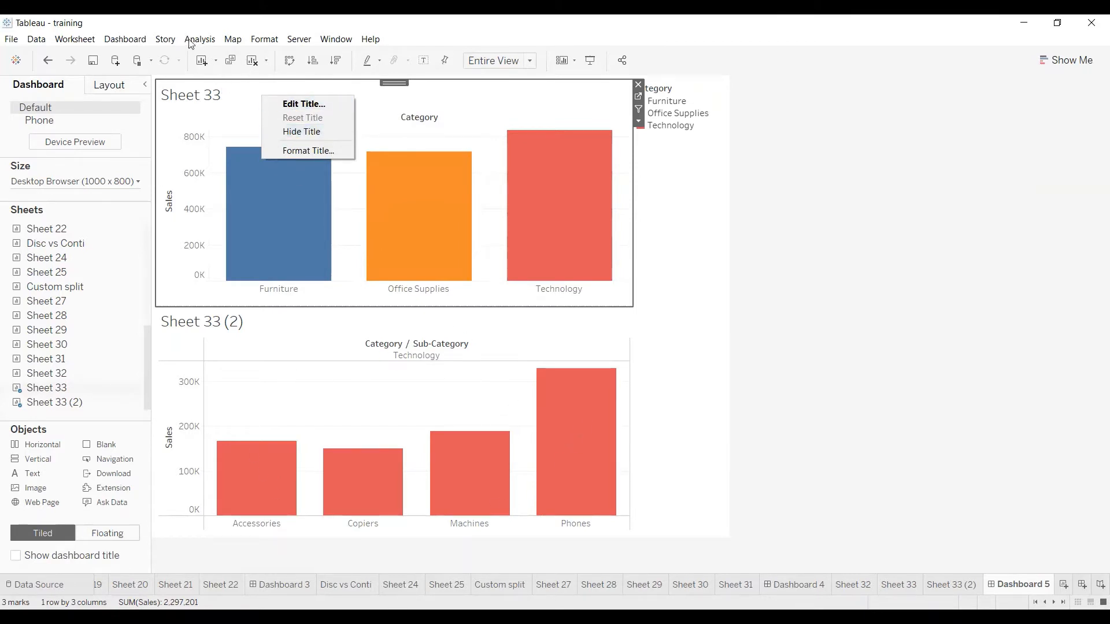
pyautogui.click(74, 39)
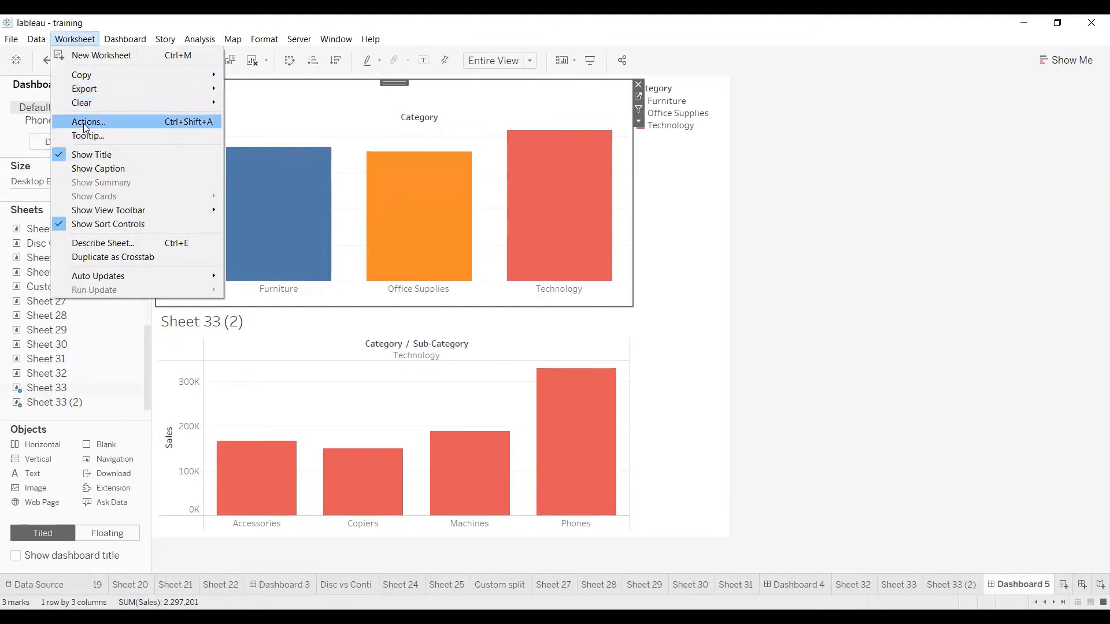
pyautogui.press('Return')
pyautogui.click(450, 289)
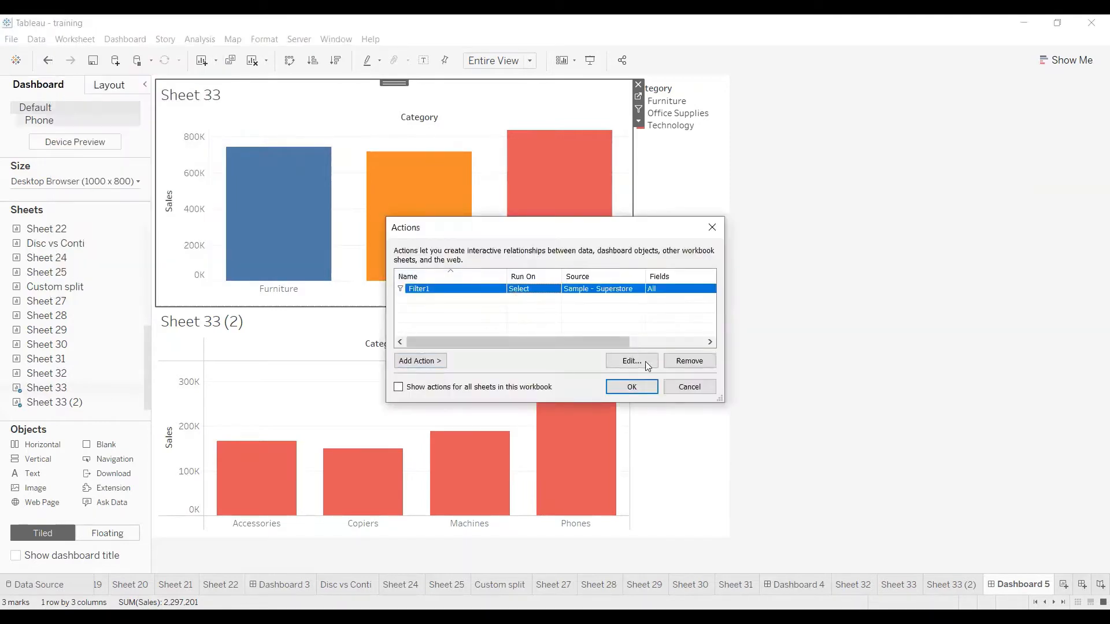
pyautogui.click(688, 361)
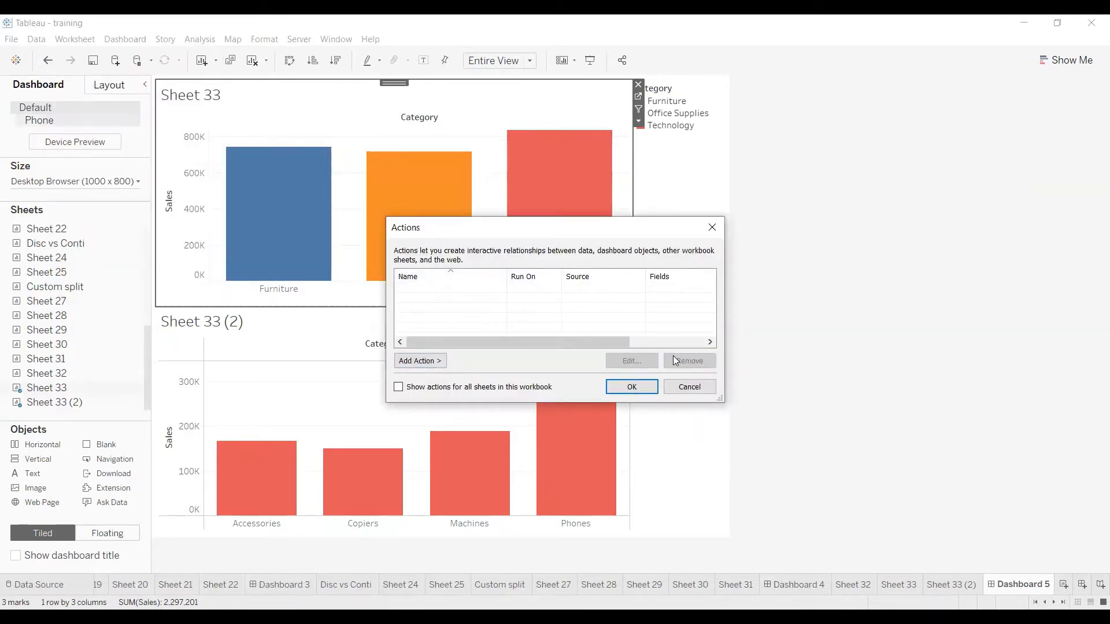
pyautogui.click(688, 387)
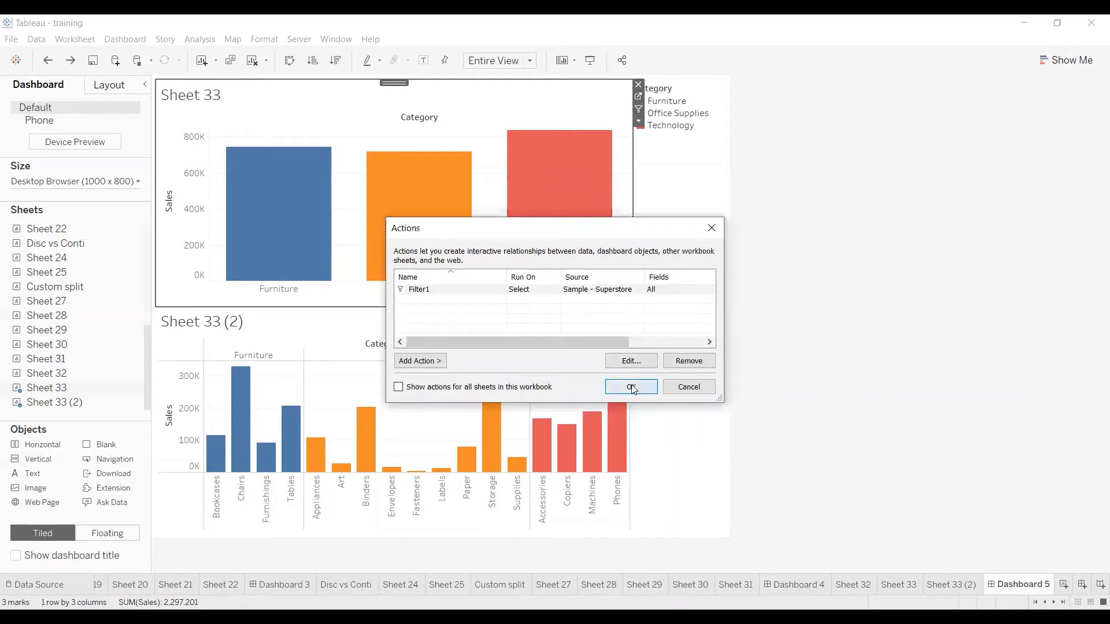
# Confirm the action changes and test the dashboard filter with the Office Supplies, Furniture and Technology bars, finishing by clearing the selection.
pyautogui.click(632, 387)
pyautogui.click(393, 206)
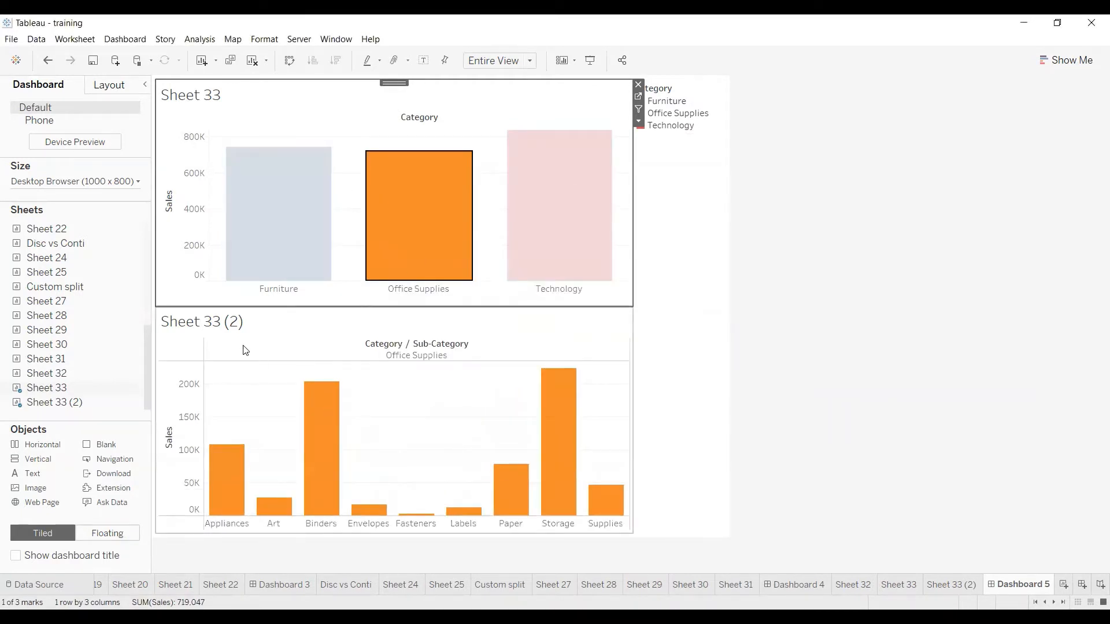
pyautogui.click(253, 252)
pyautogui.click(567, 229)
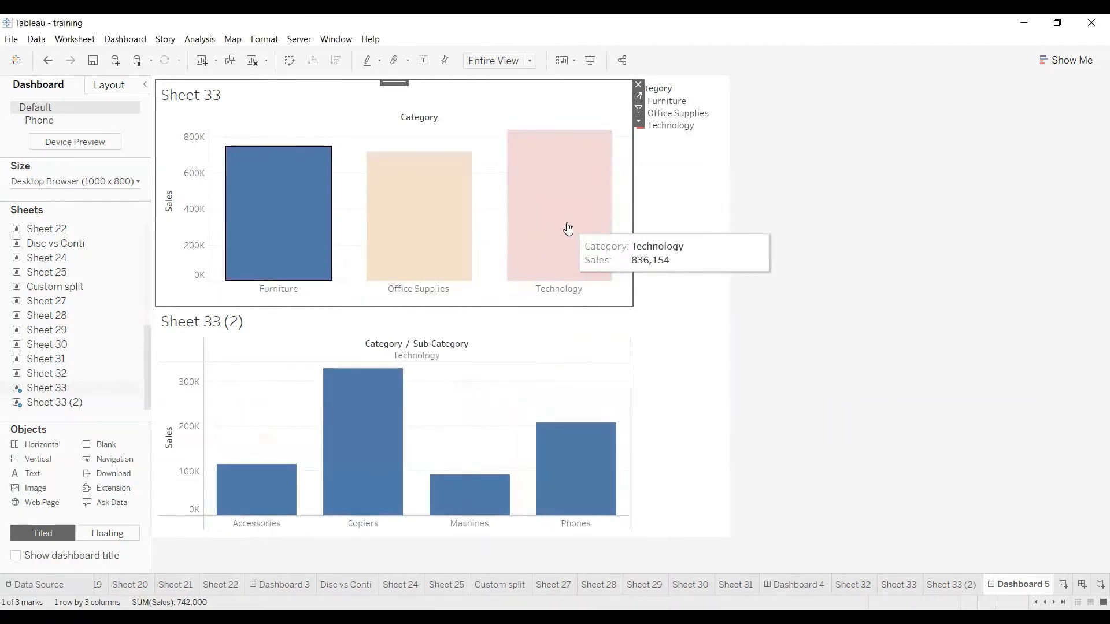
pyautogui.click(439, 231)
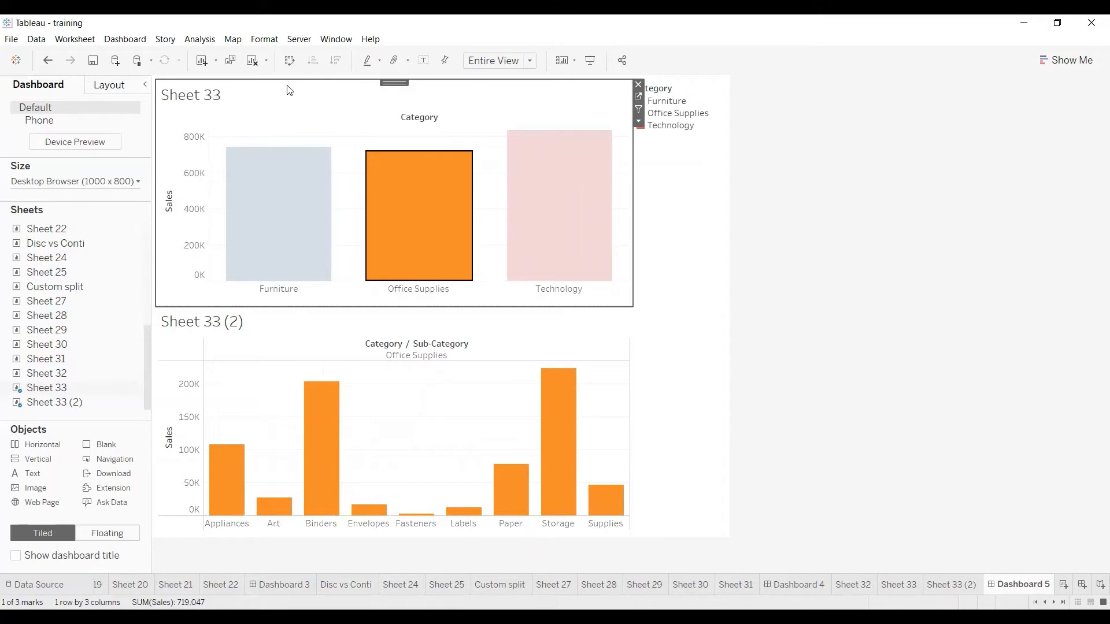
pyautogui.rightClick(279, 110)
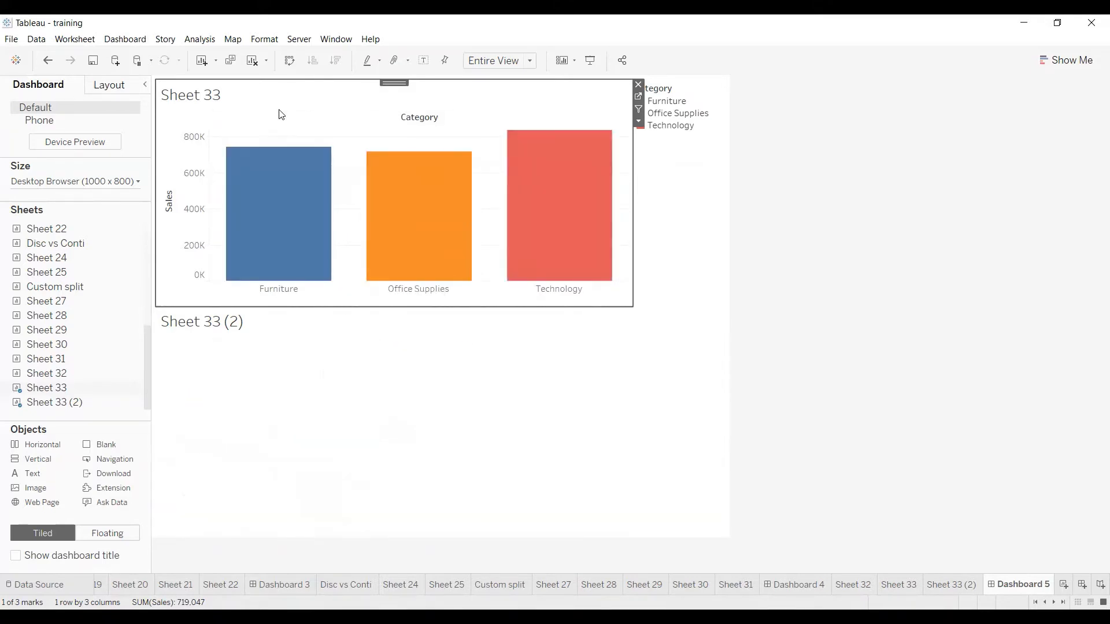
pyautogui.click(239, 94)
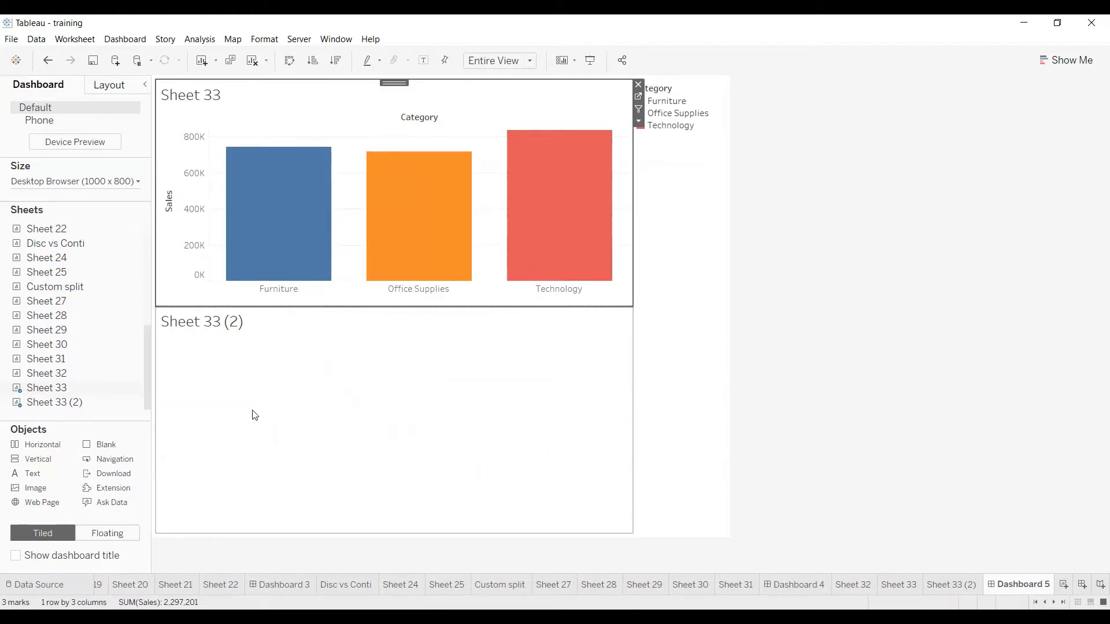
# Set the Filter1 action to run on Menu and show all values when the selection clears, and try selecting the Furniture bar.
pyautogui.moveTo(294, 260)
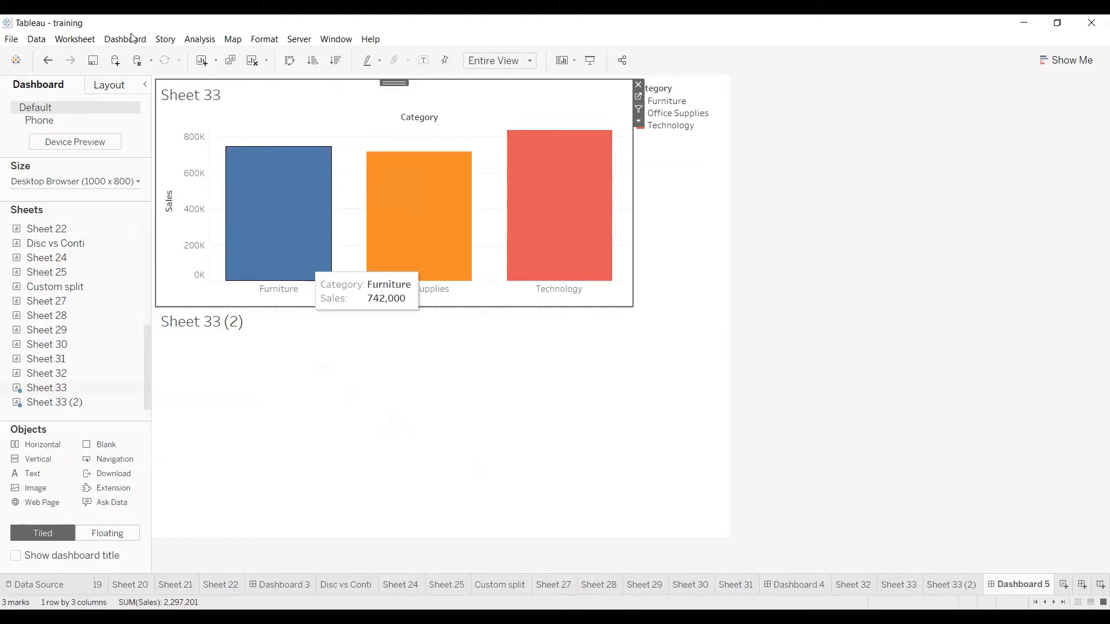
pyautogui.click(75, 40)
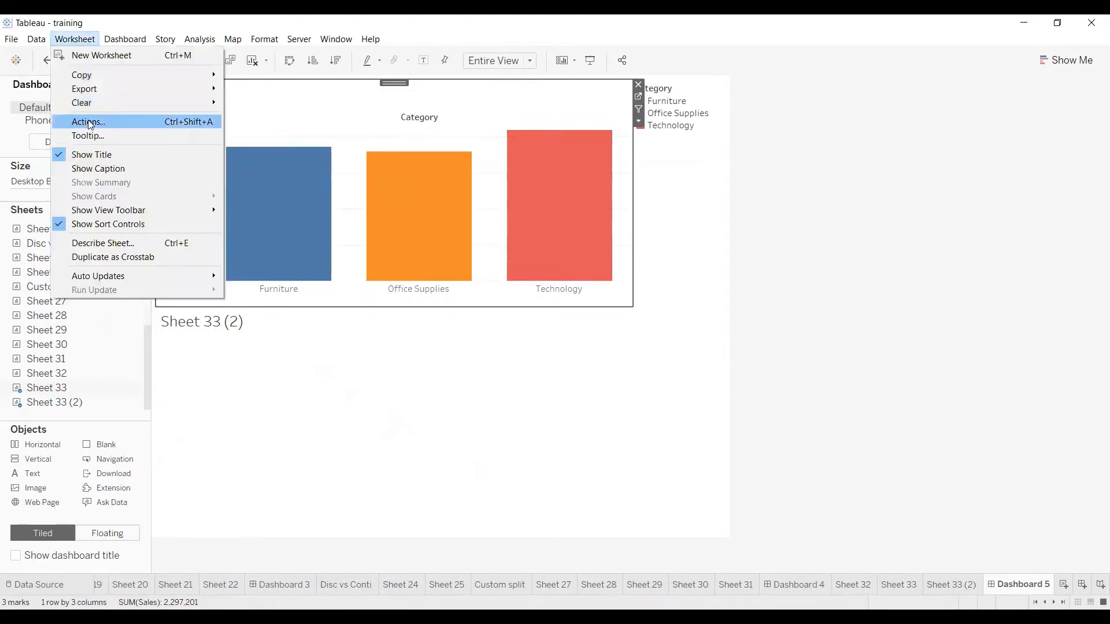
pyautogui.click(608, 291)
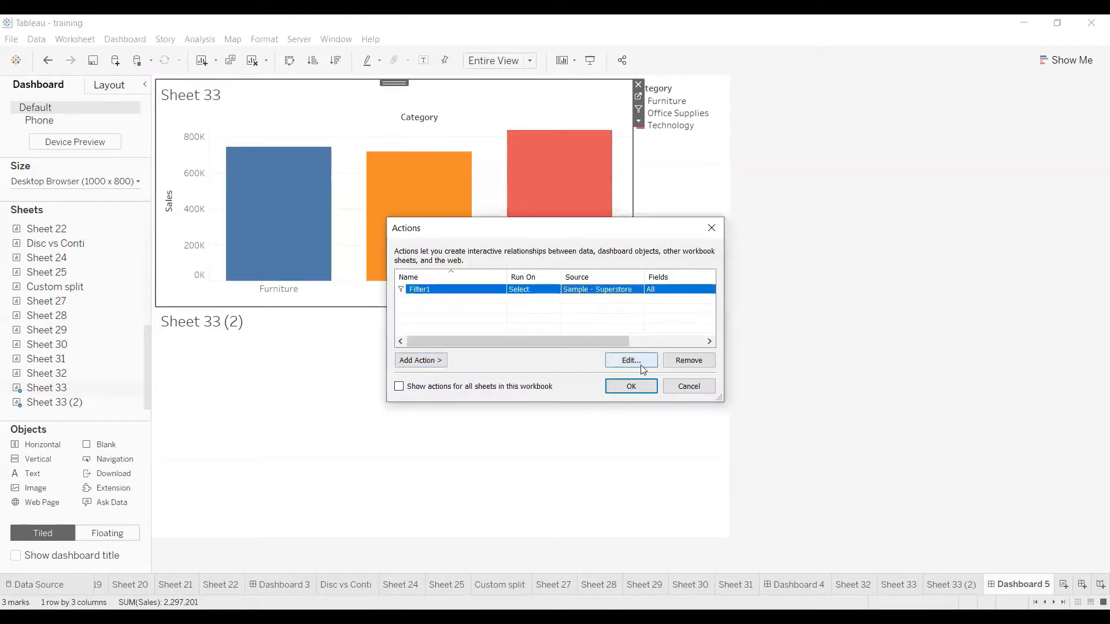
pyautogui.click(640, 363)
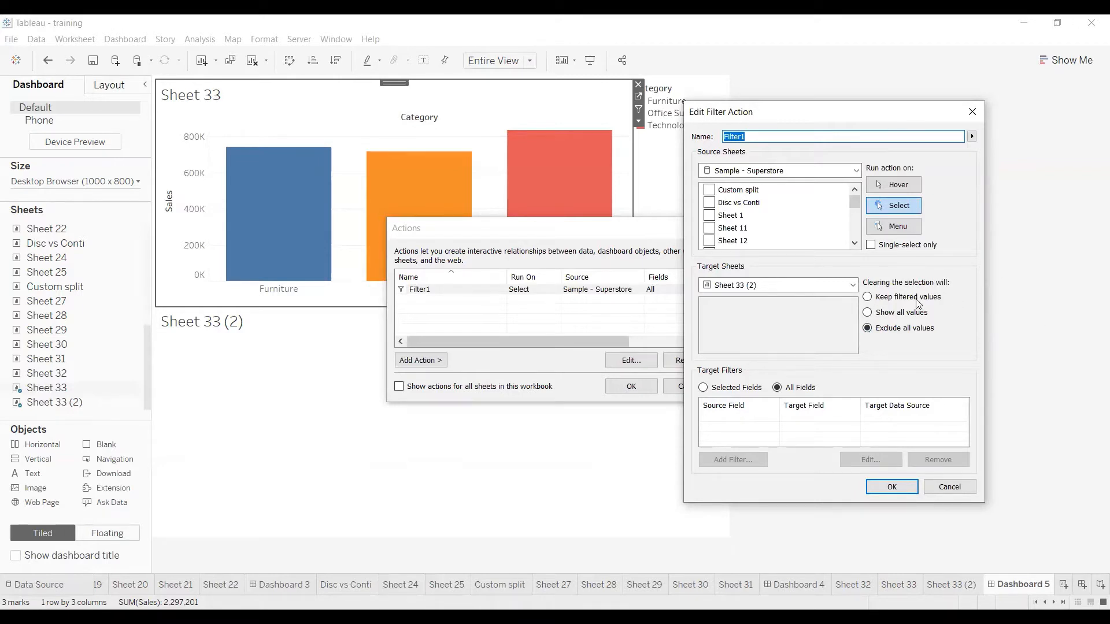
pyautogui.click(874, 314)
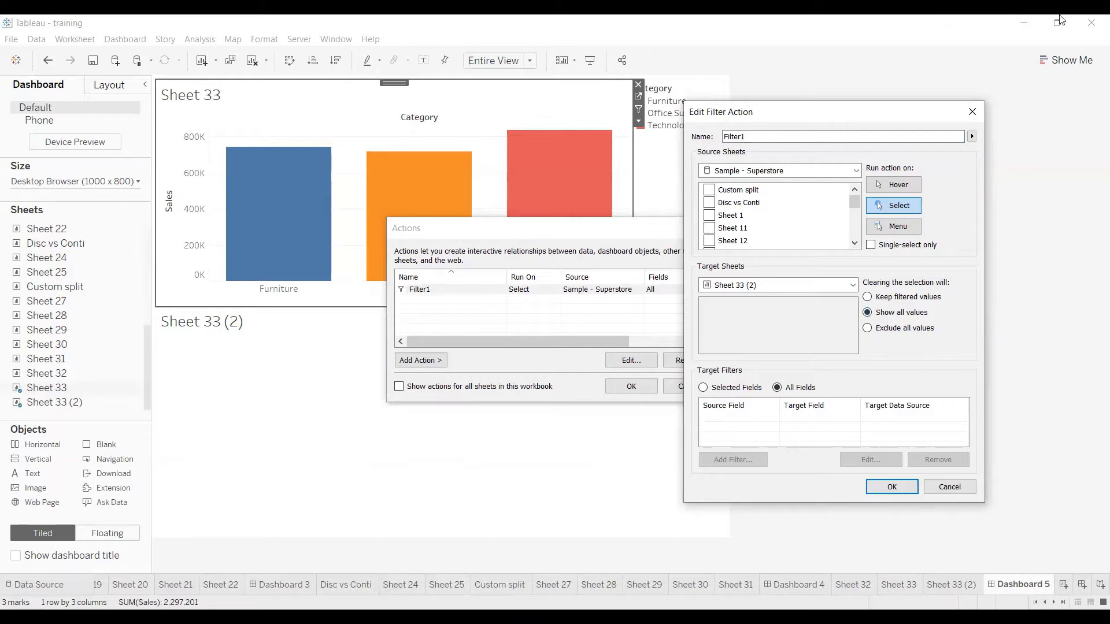
pyautogui.click(901, 230)
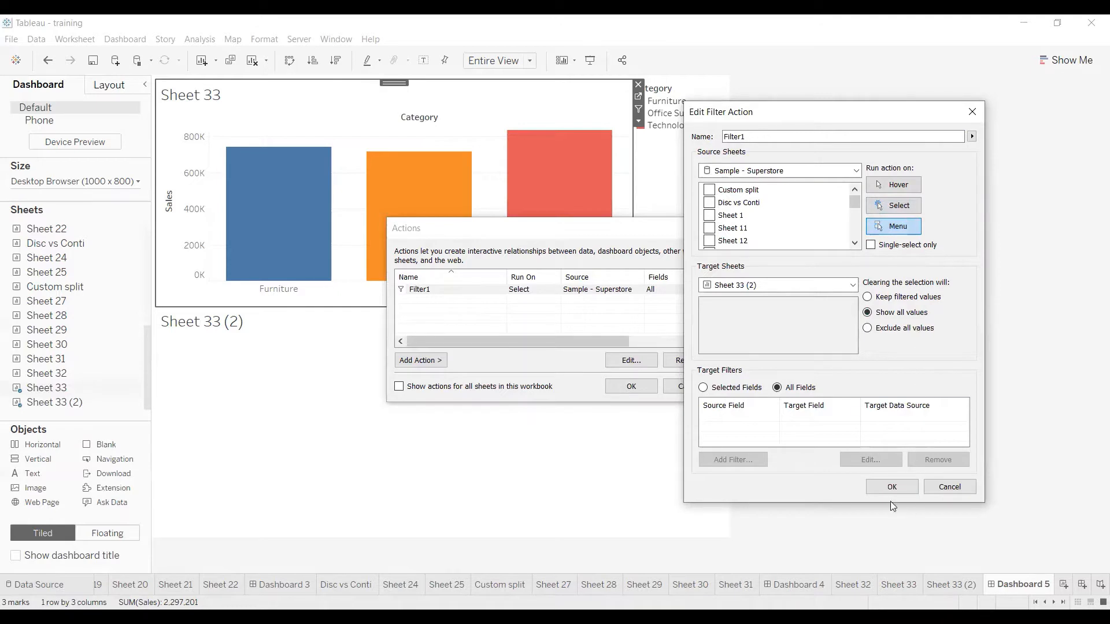
pyautogui.click(891, 488)
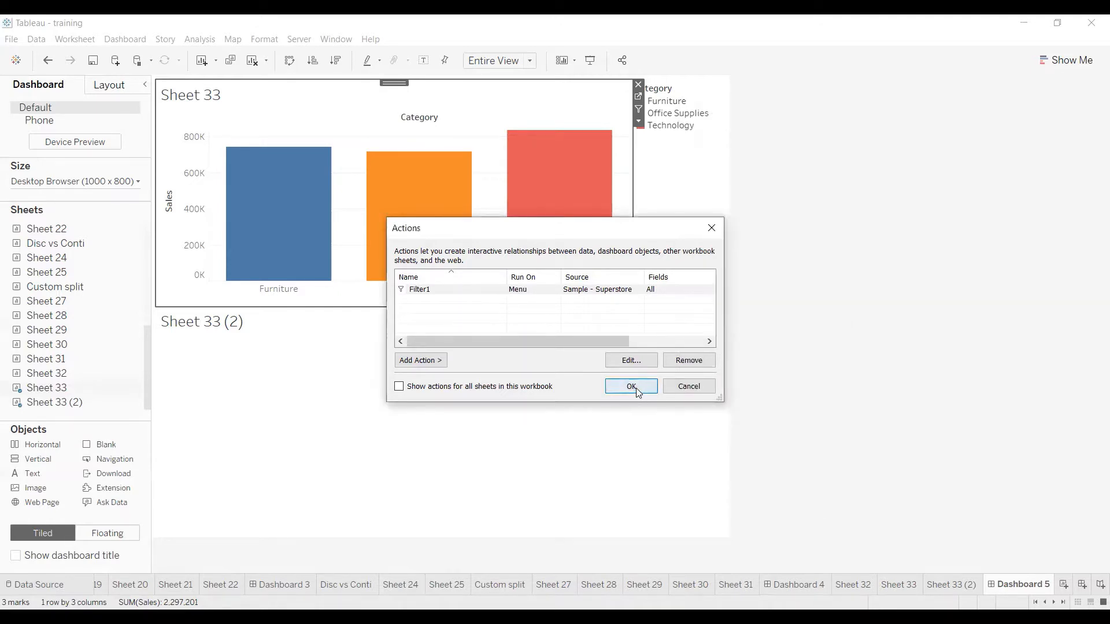
pyautogui.click(636, 390)
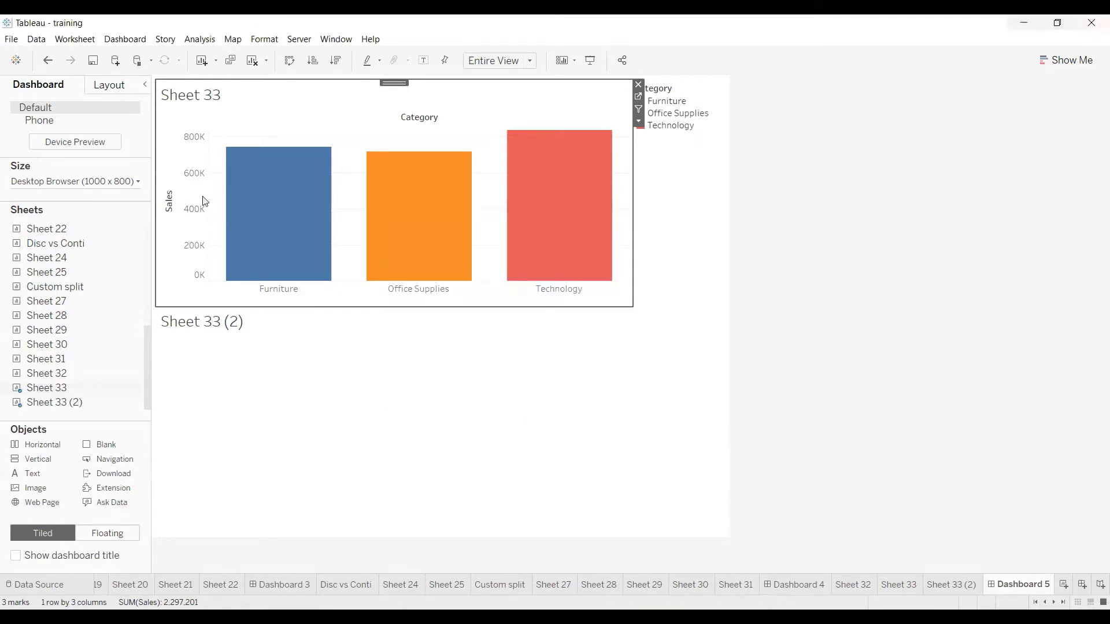
pyautogui.moveTo(387, 233)
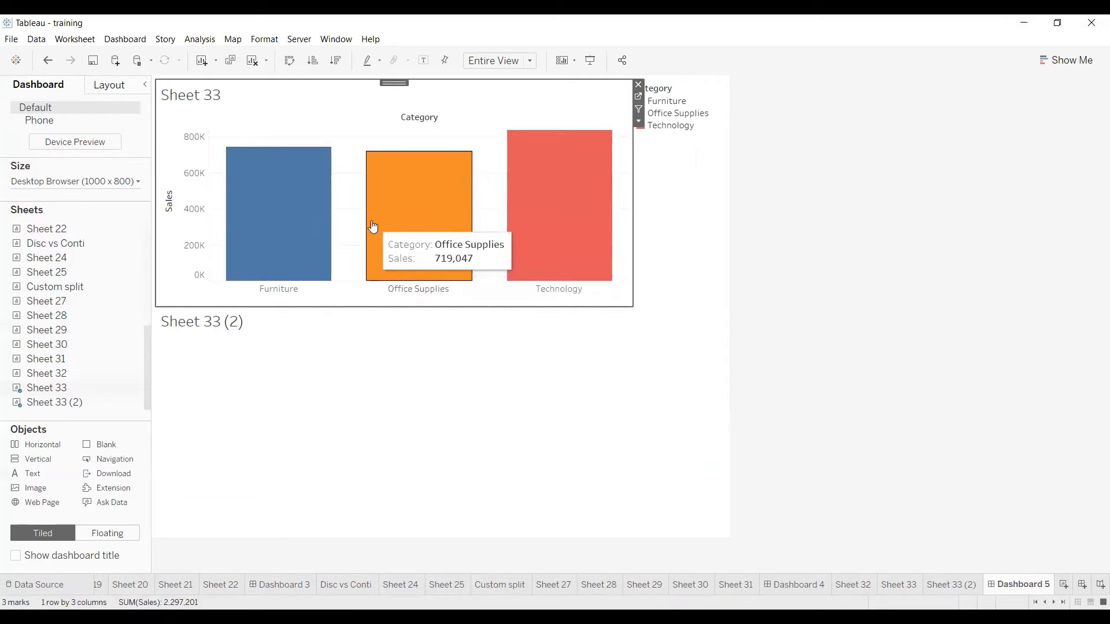
pyautogui.click(288, 222)
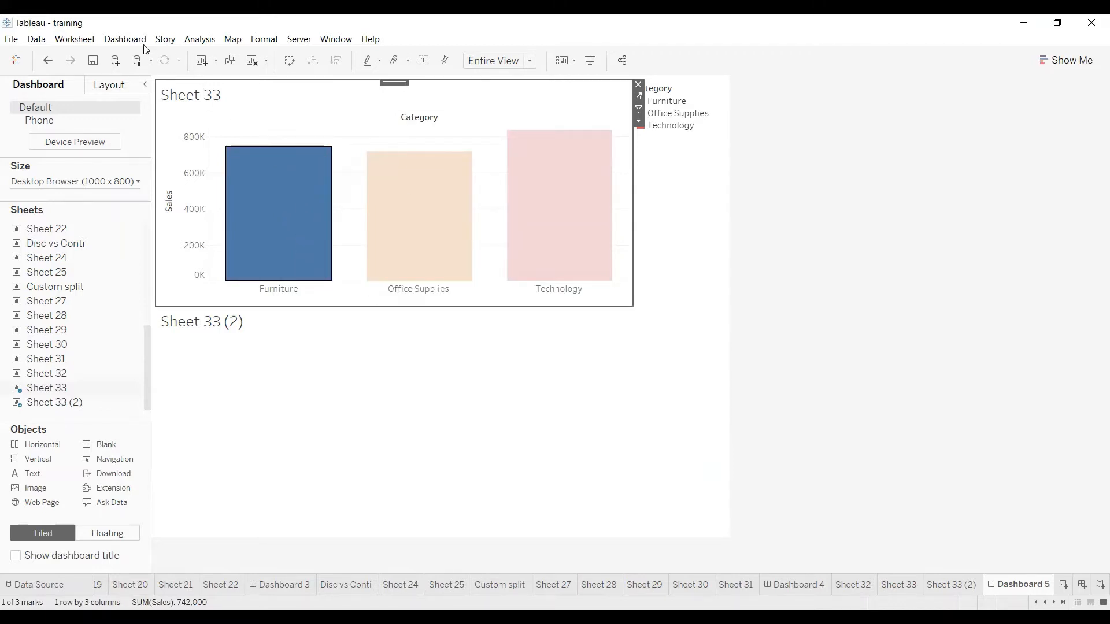
# Rename the Filter1 action as "Choose category" and apply the change.
pyautogui.click(84, 40)
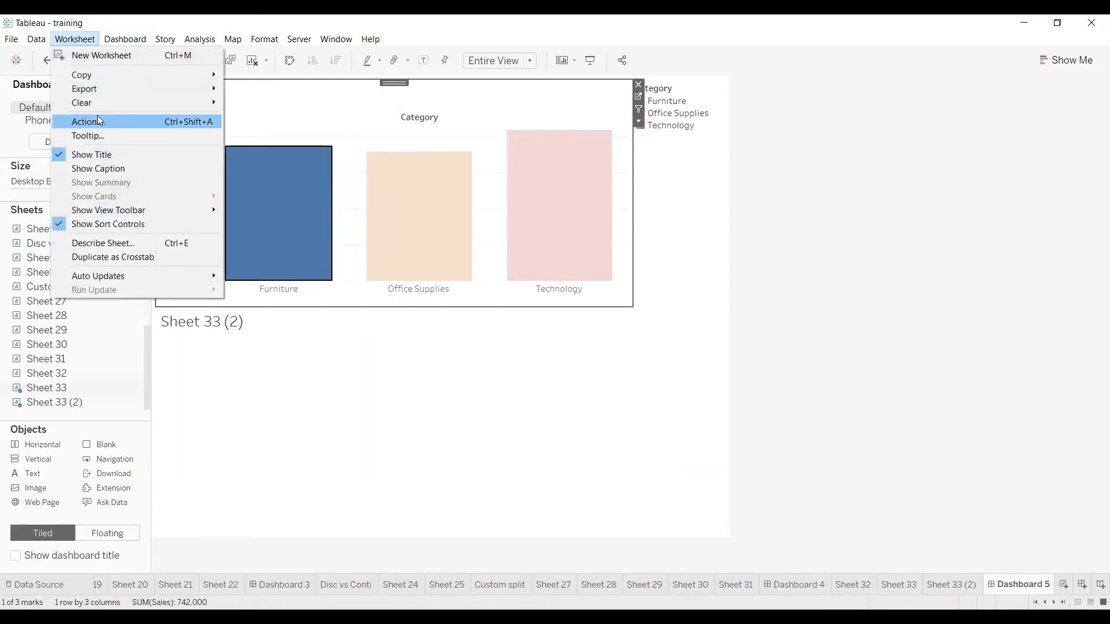
pyautogui.press('Return')
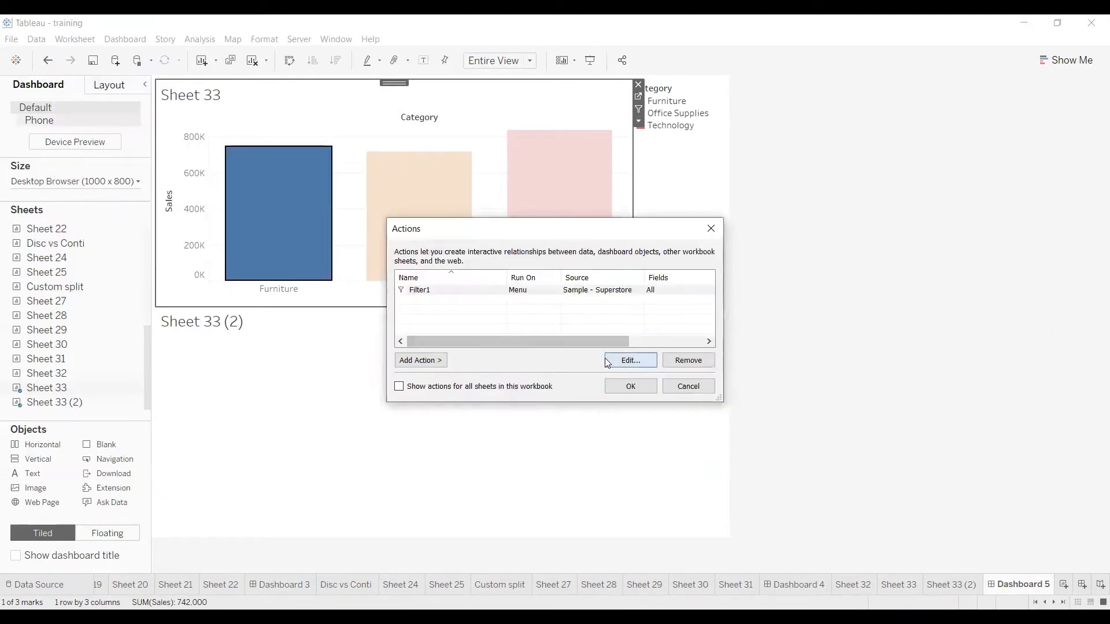
pyautogui.click(606, 358)
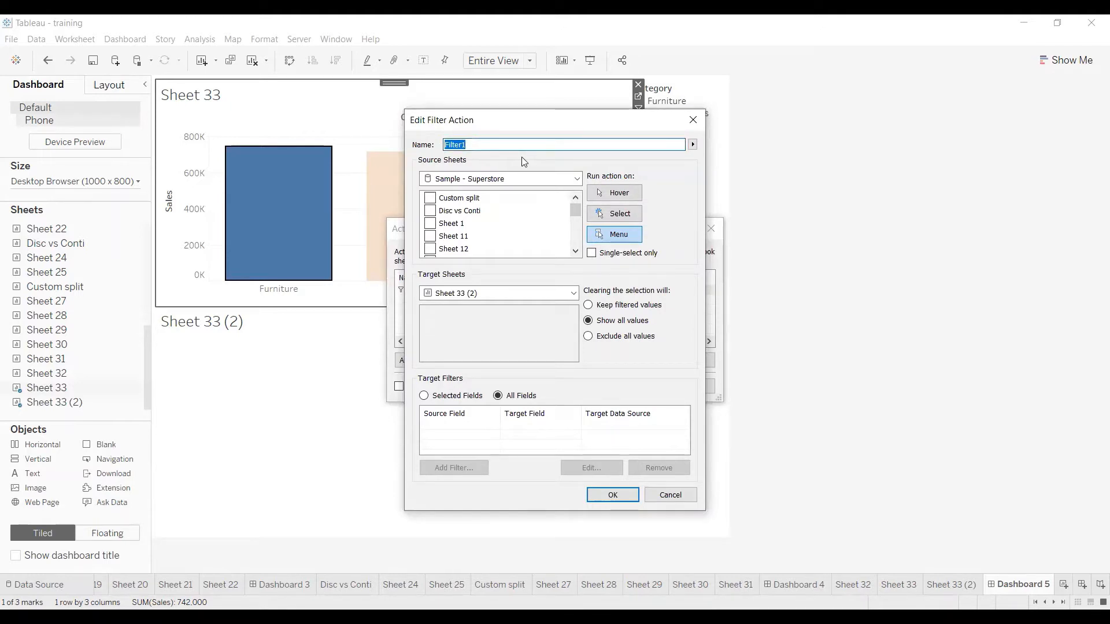
pyautogui.write('Choose categor')
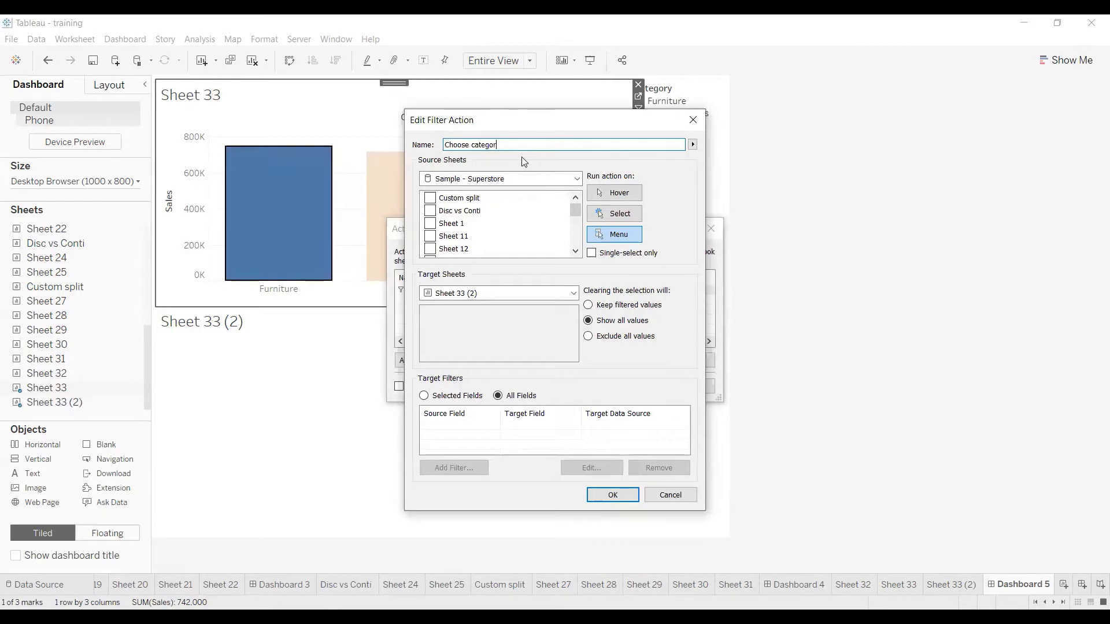
pyautogui.write('y')
pyautogui.click(614, 495)
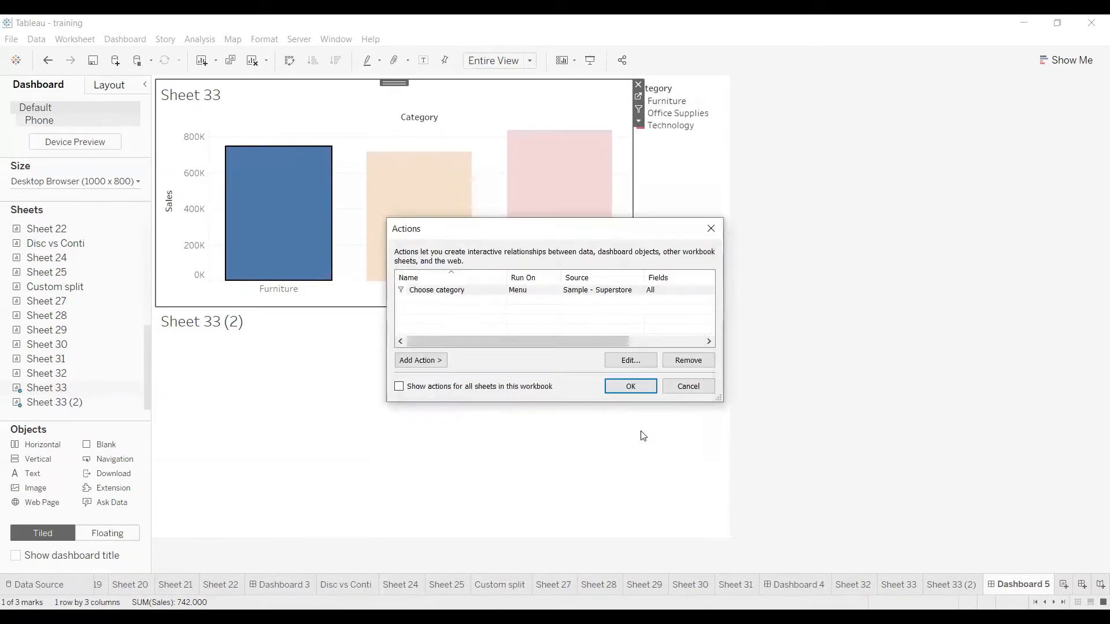
pyautogui.click(633, 389)
# Reselect the Furniture bar and run its Choose category action to filter the Sub-Category chart.
pyautogui.click(322, 250)
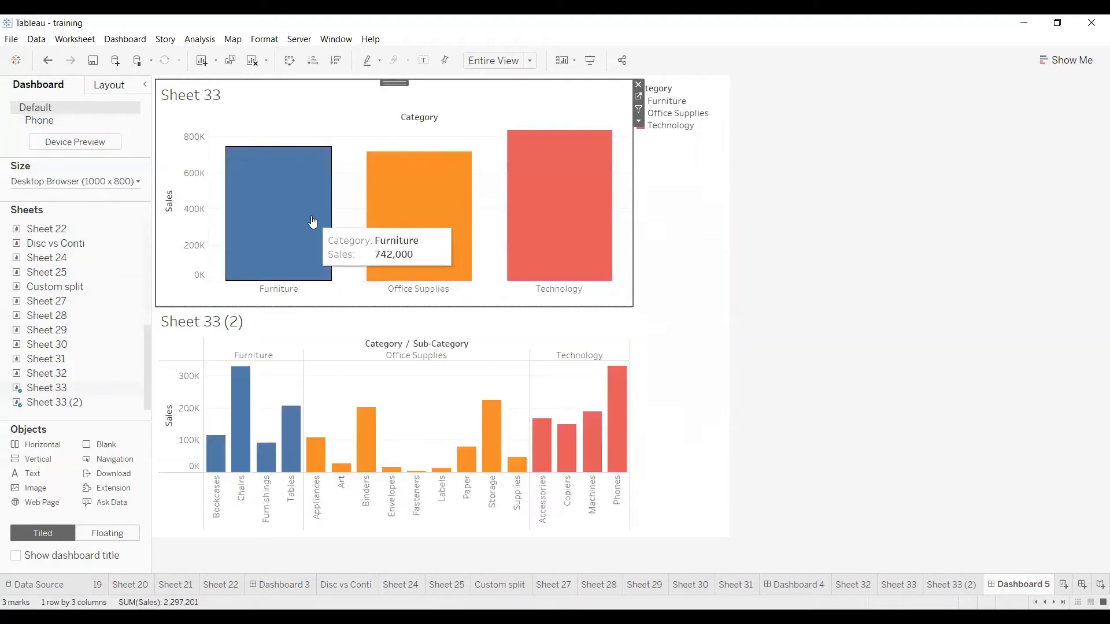
pyautogui.click(312, 222)
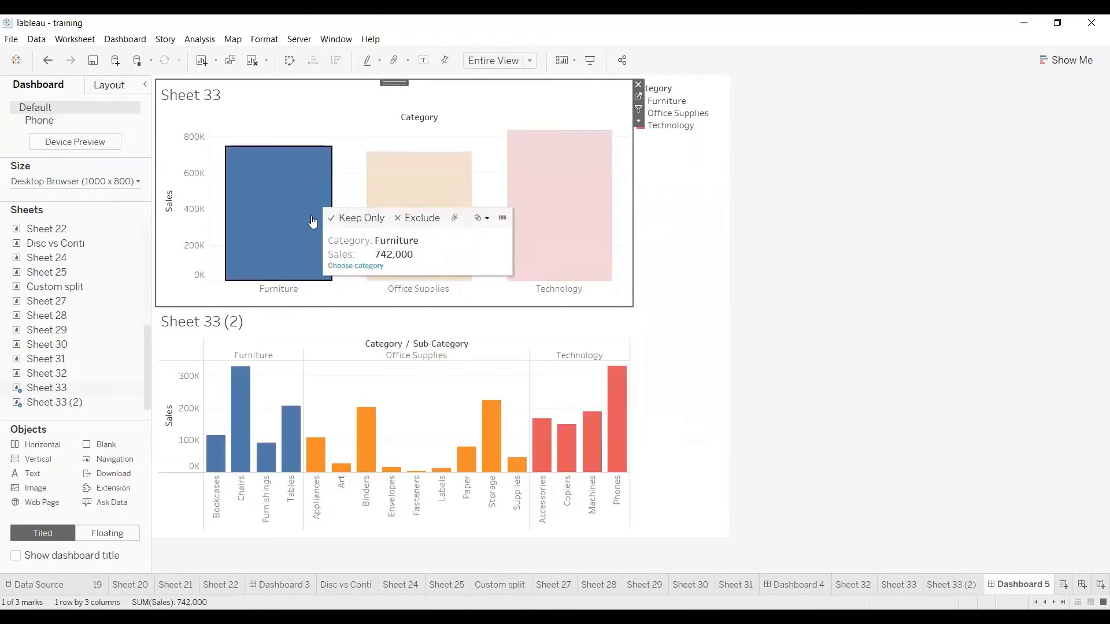
pyautogui.click(356, 267)
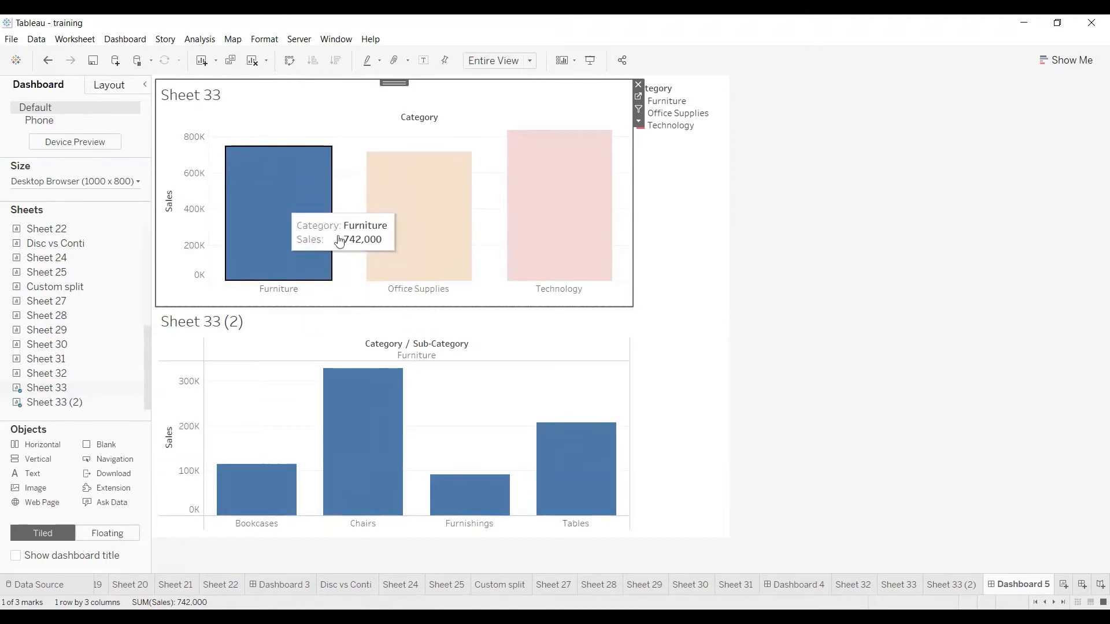
# Run the Choose category action on the Office Supplies bar, and select the Technology bar.
pyautogui.click(425, 233)
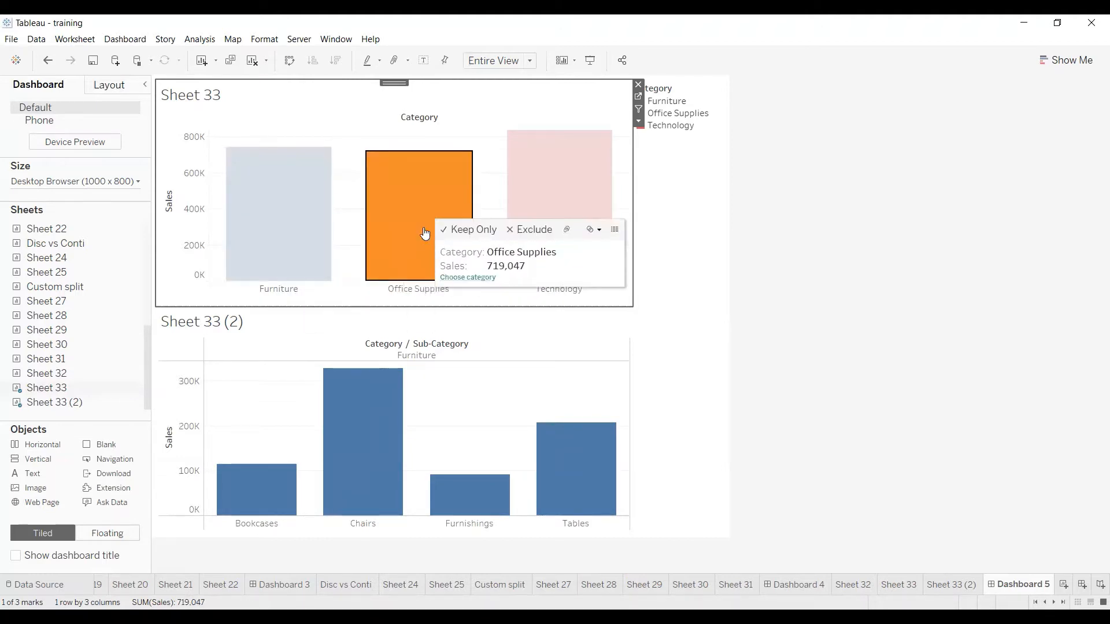
pyautogui.click(458, 277)
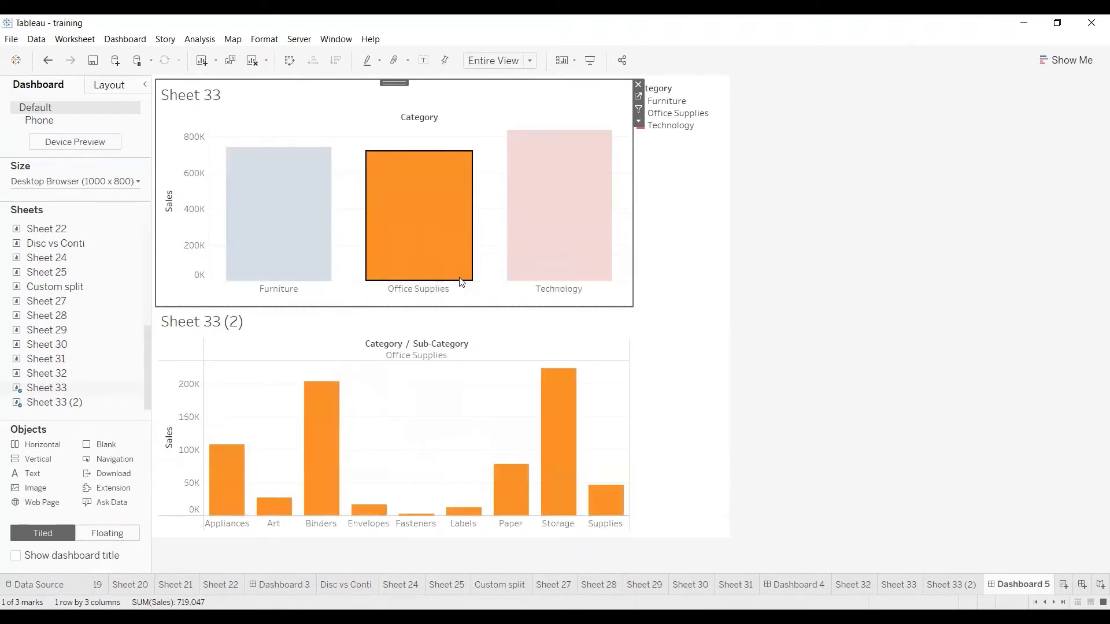
pyautogui.click(578, 232)
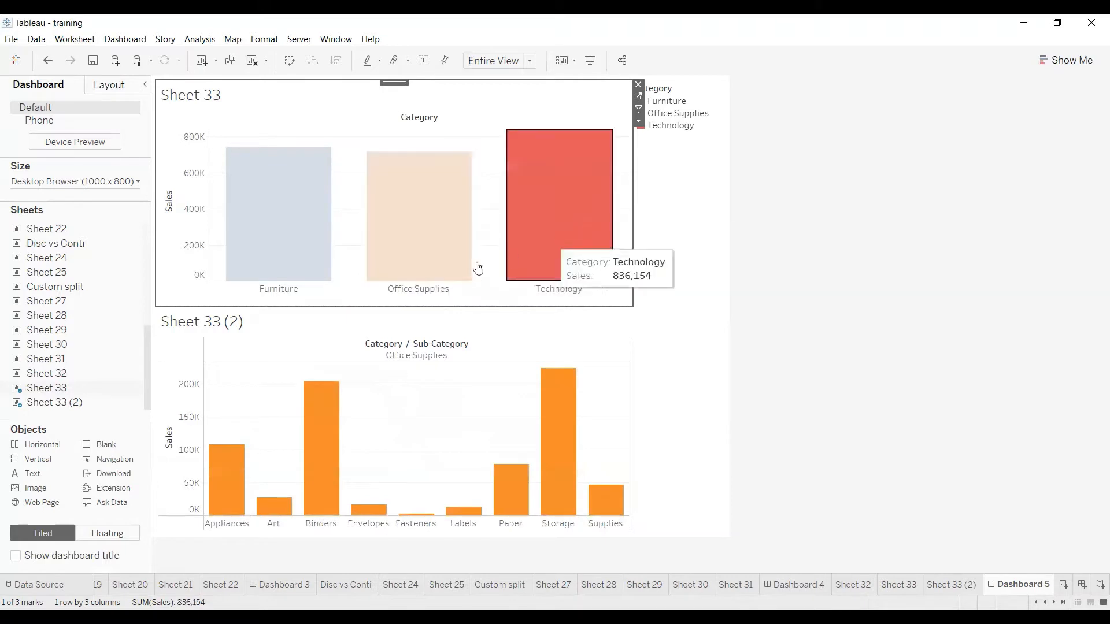
# Check the Office Supplies bar's context options for Choose category, and try the action again from the bar's tooltip.
pyautogui.click(431, 277)
pyautogui.rightClick(431, 277)
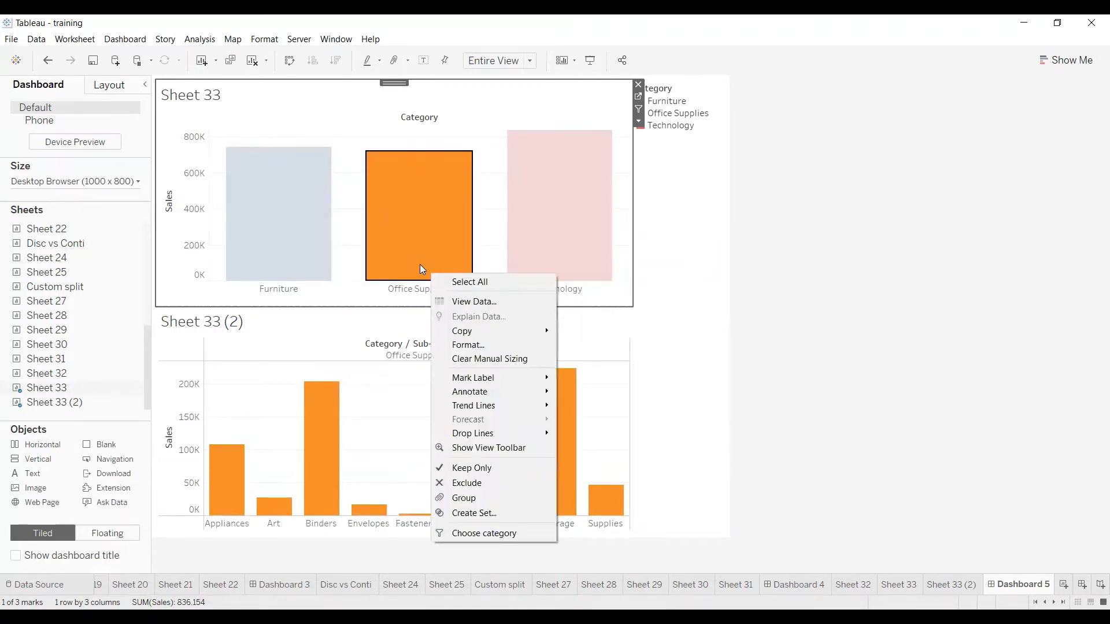
pyautogui.click(421, 268)
pyautogui.click(422, 267)
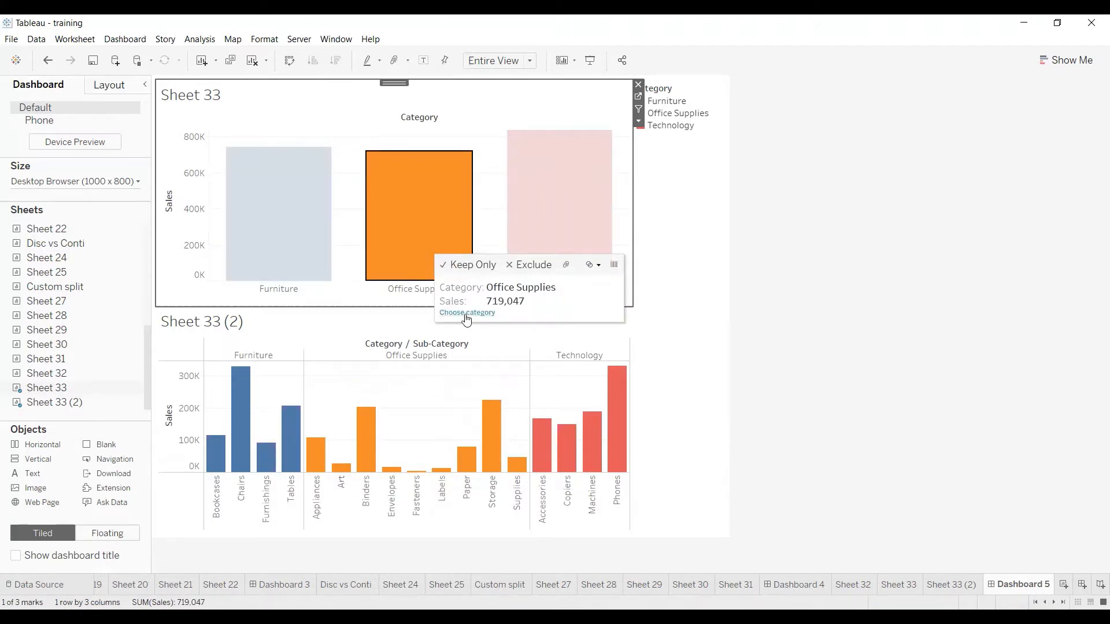
pyautogui.click(477, 317)
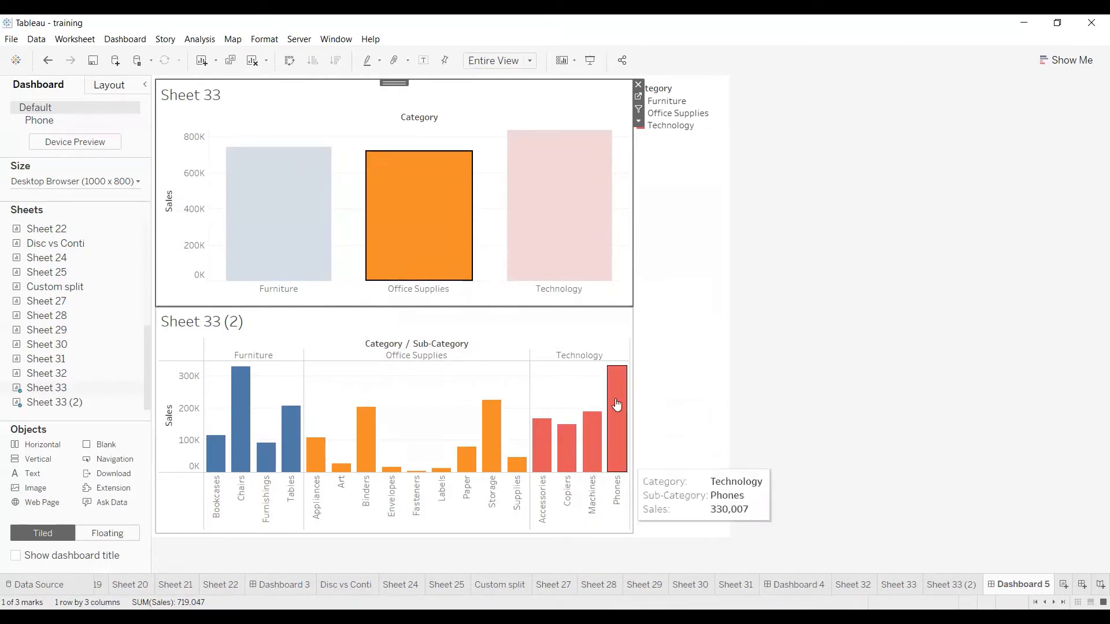
# Create a new worksheet, clear the field search and place Category on Rows.
pyautogui.click(1065, 584)
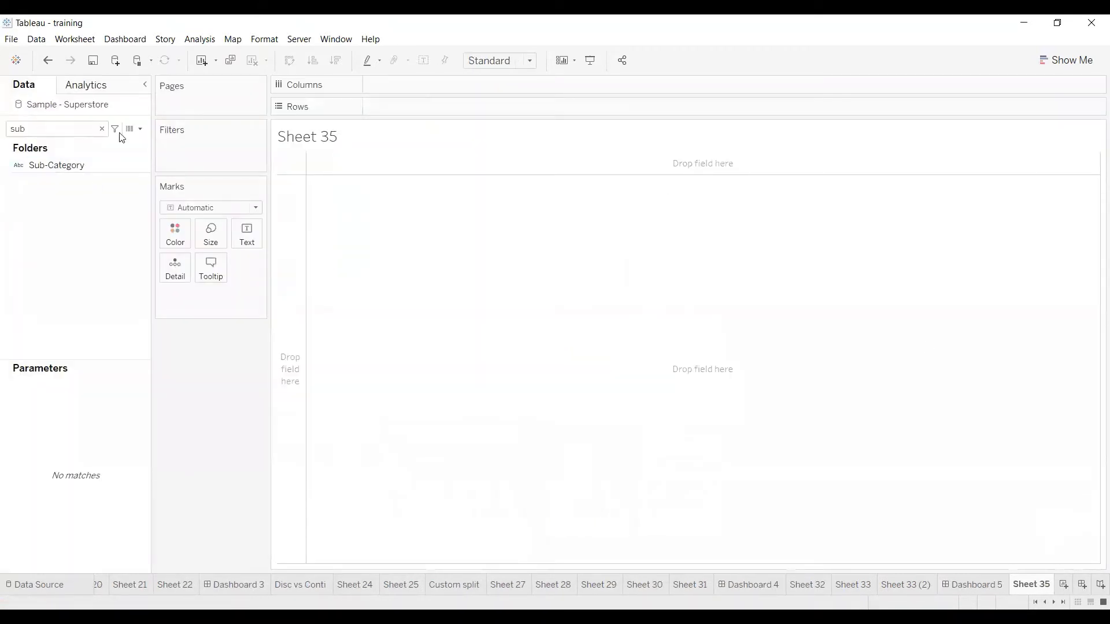
pyautogui.click(102, 128)
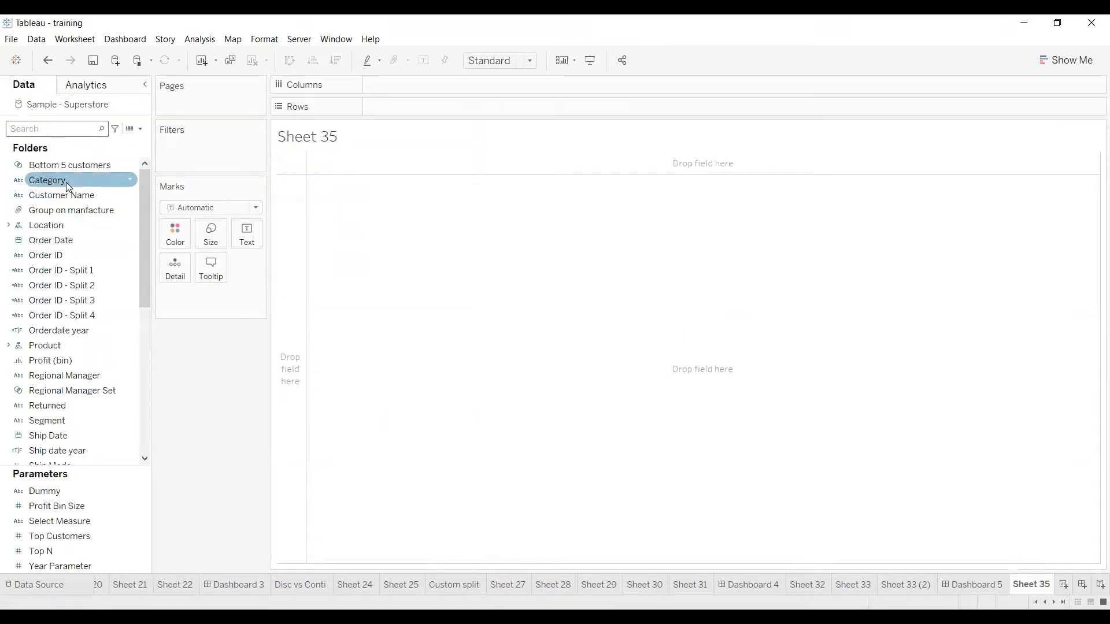
pyautogui.click(92, 177)
pyautogui.moveTo(91, 167); pyautogui.dragTo(381, 106)
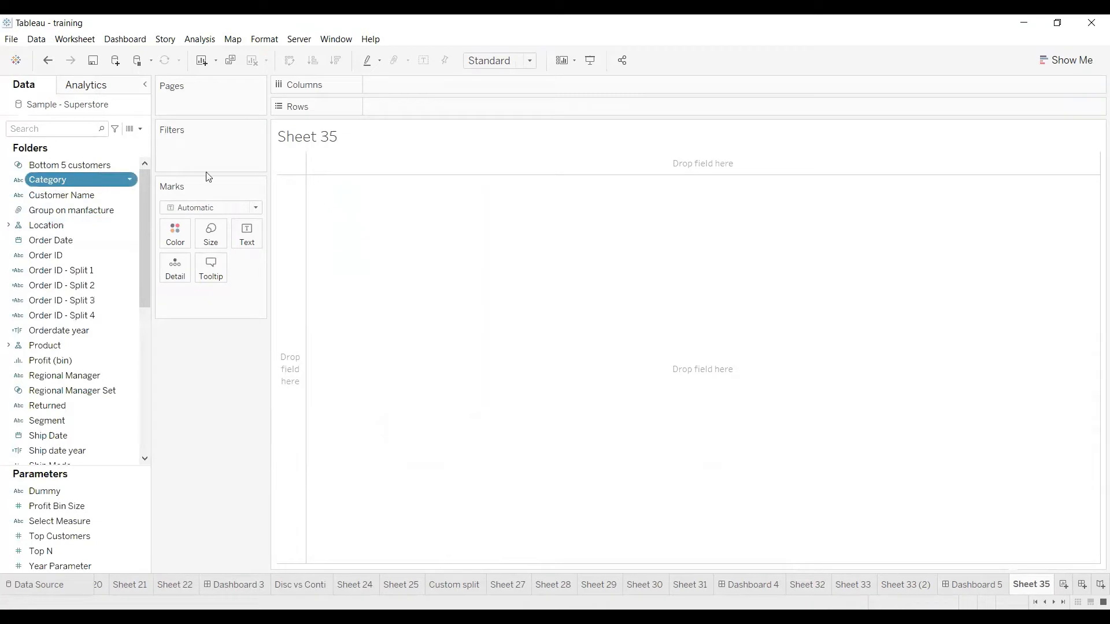
# Find the Segment field and add it to Rows after Category.
pyautogui.write('sege')
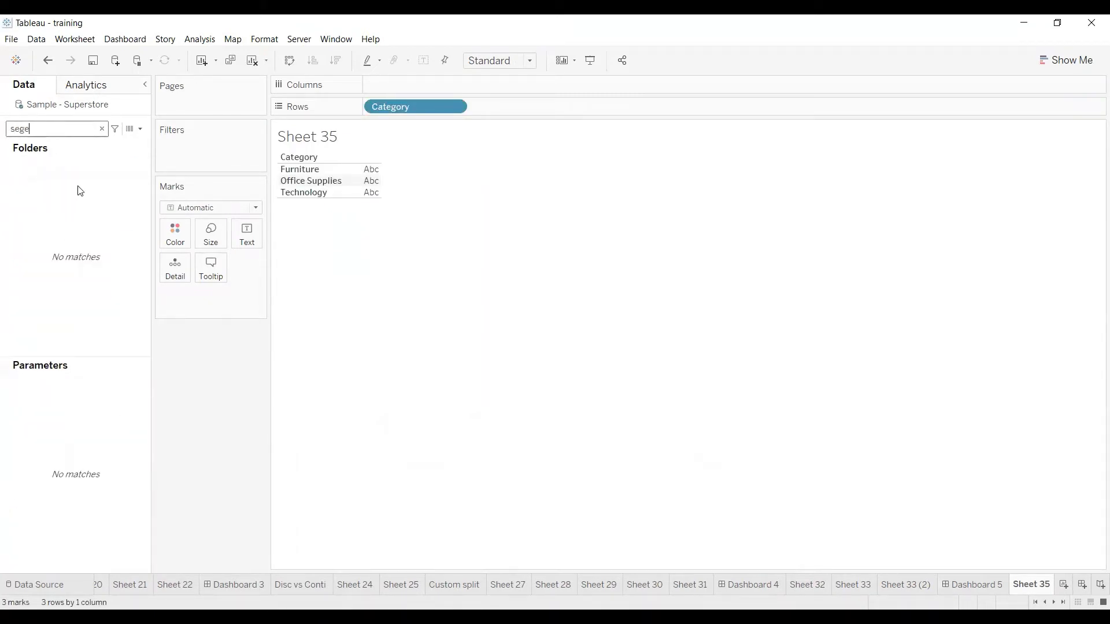
pyautogui.press('BackSpace')
pyautogui.click(51, 168)
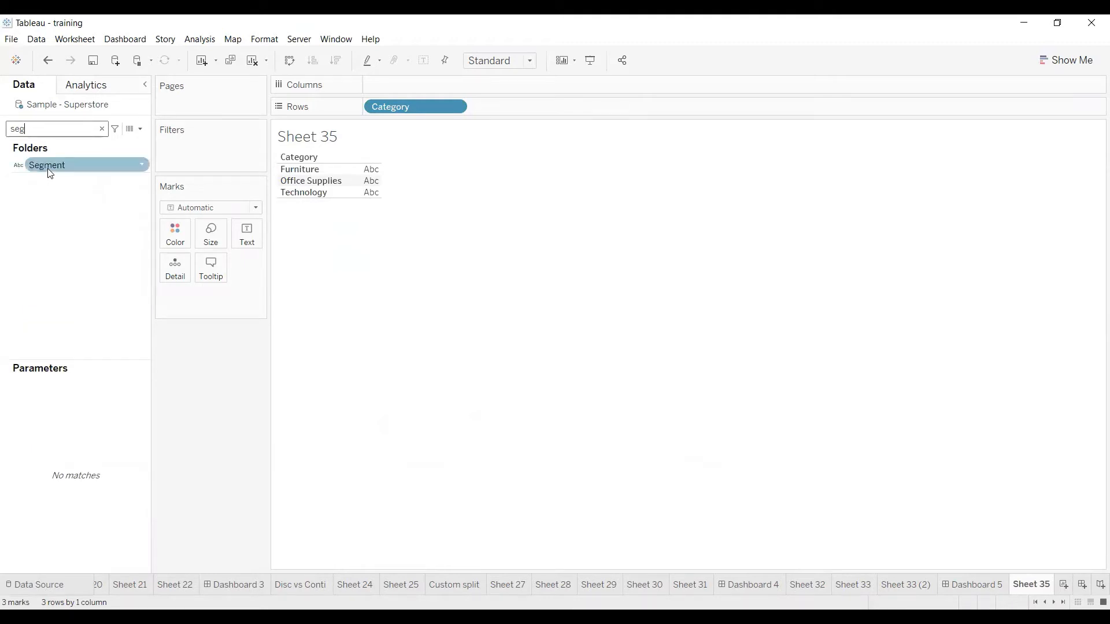
pyautogui.moveTo(498, 112); pyautogui.dragTo(498, 112)
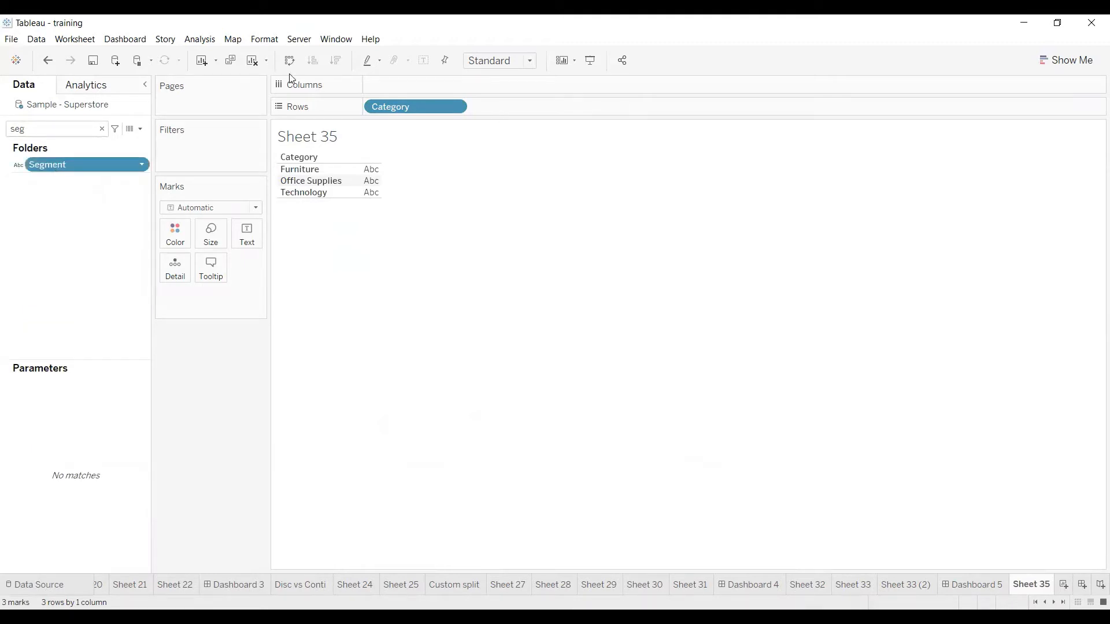
# Find the Sales field and add it to the table as the displayed values.
pyautogui.click(65, 131)
pyautogui.write('sa')
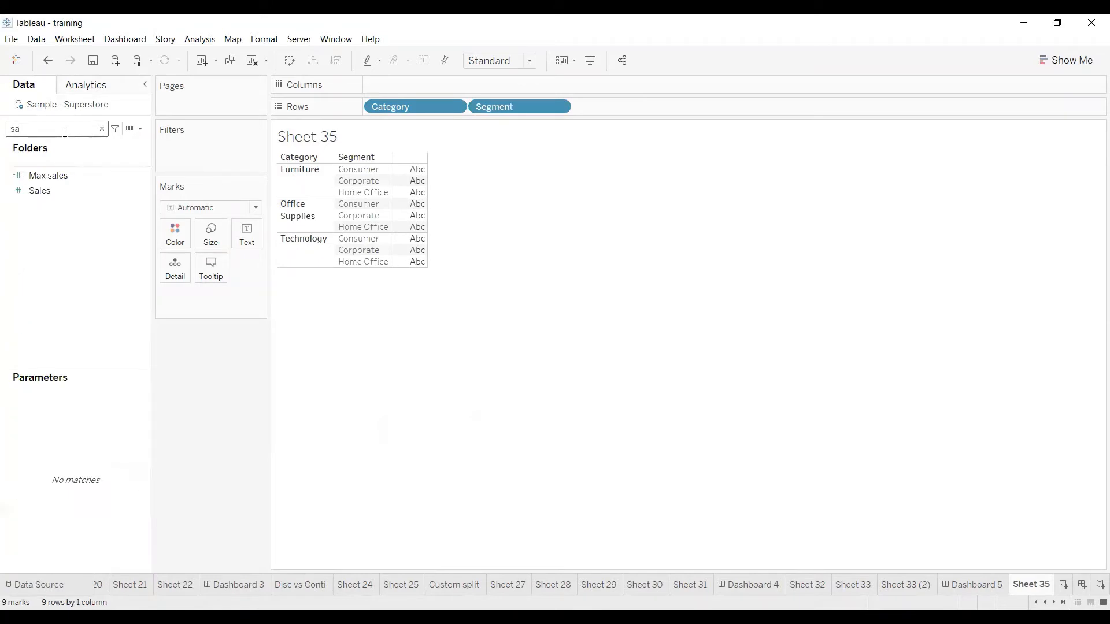
pyautogui.write('les')
pyautogui.doubleClick(35, 192)
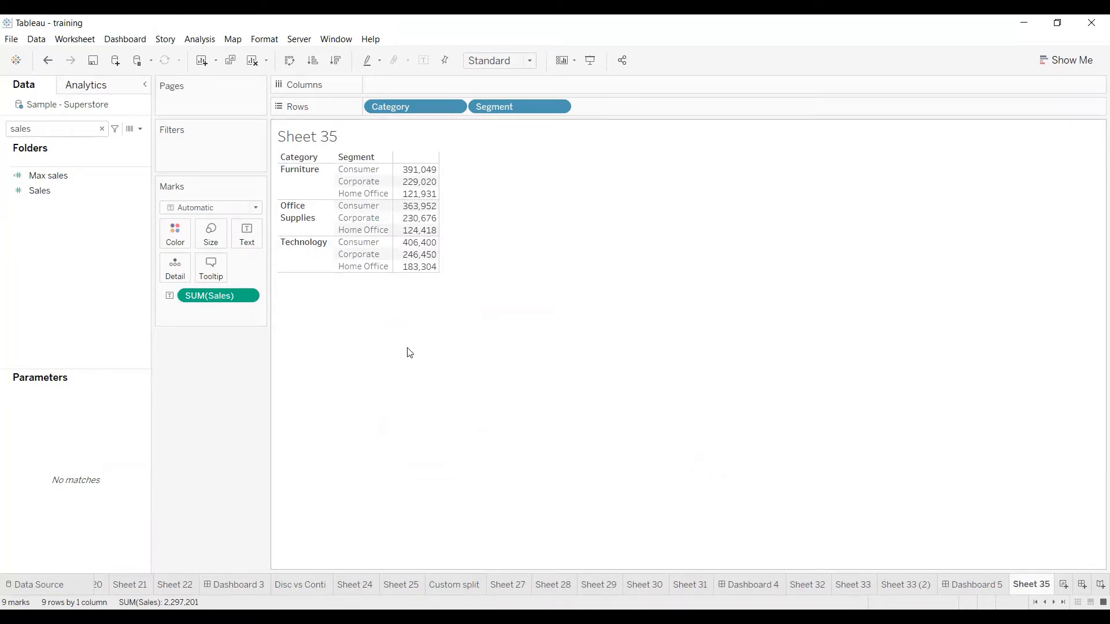
# Clear the field search and color the table's values by Category.
pyautogui.click(102, 128)
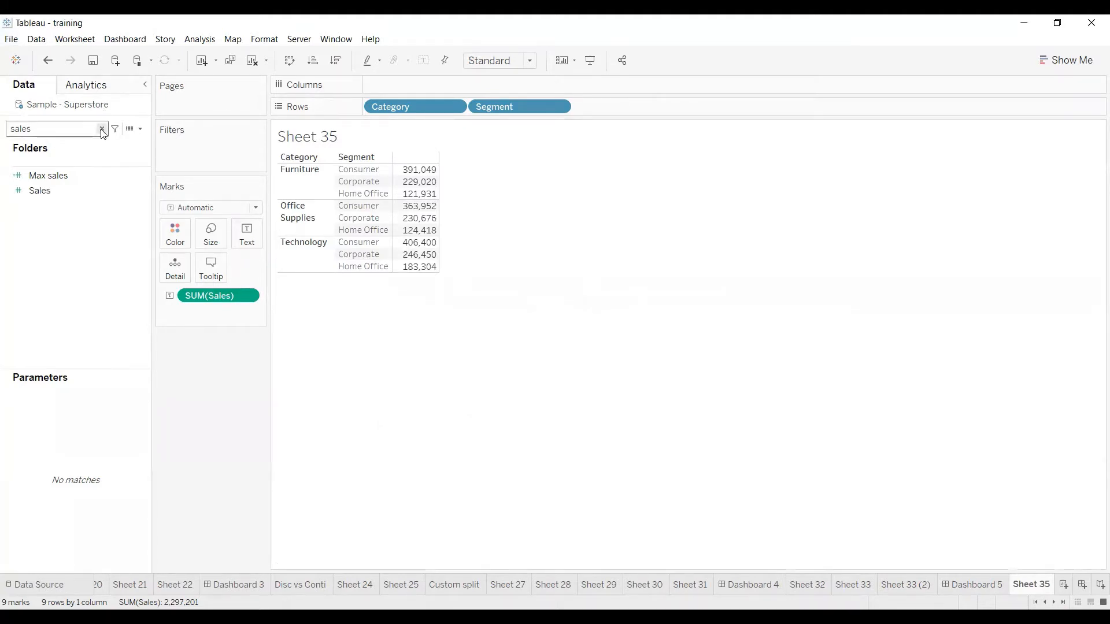
pyautogui.click(61, 180)
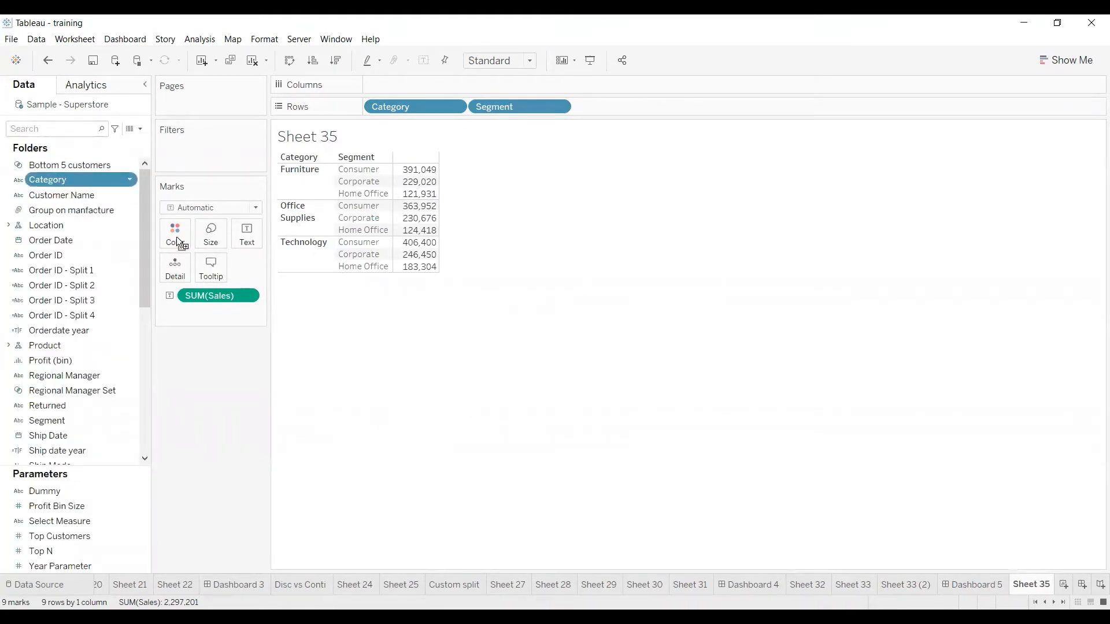
pyautogui.moveTo(176, 237); pyautogui.dragTo(176, 239)
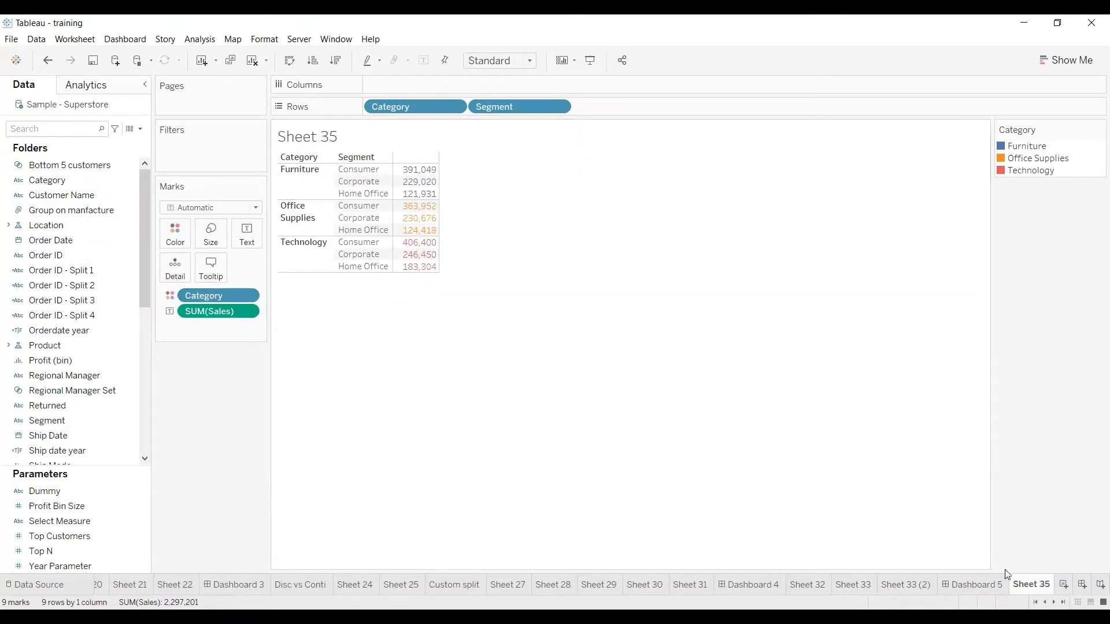
# Add a filter action targeting Sheet 35, with Sheet 33 as its only source sheet.
pyautogui.click(75, 39)
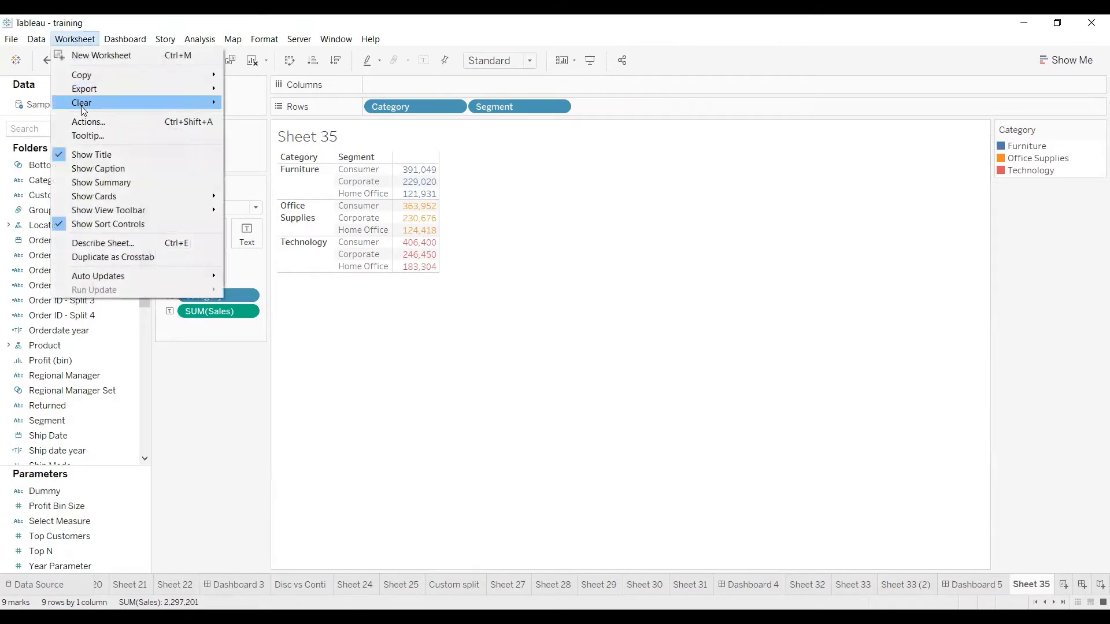
pyautogui.click(84, 123)
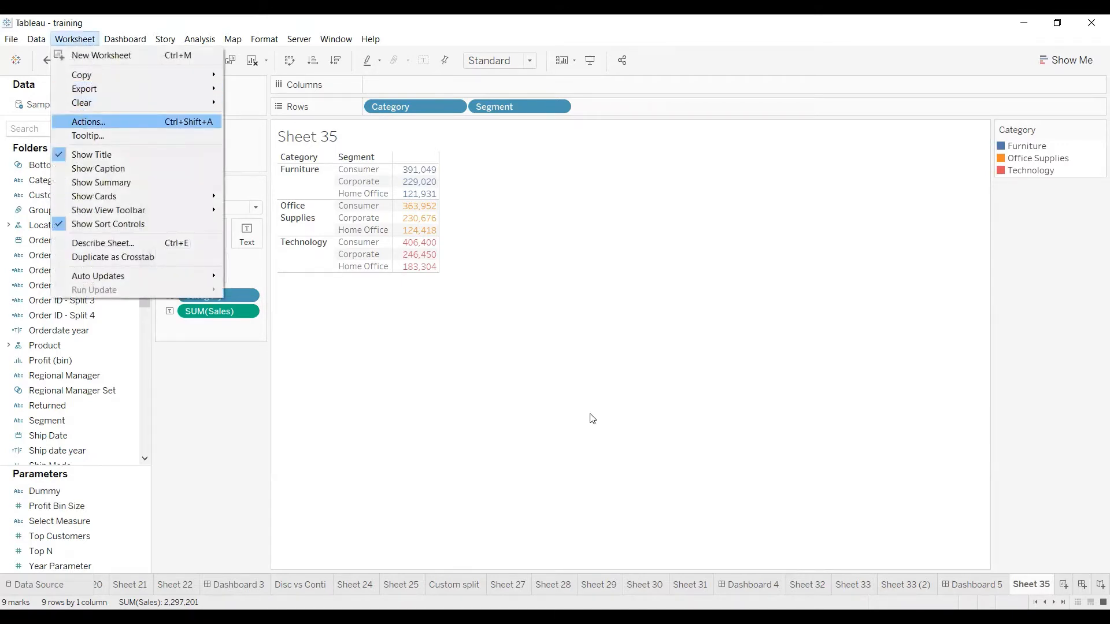
pyautogui.click(421, 360)
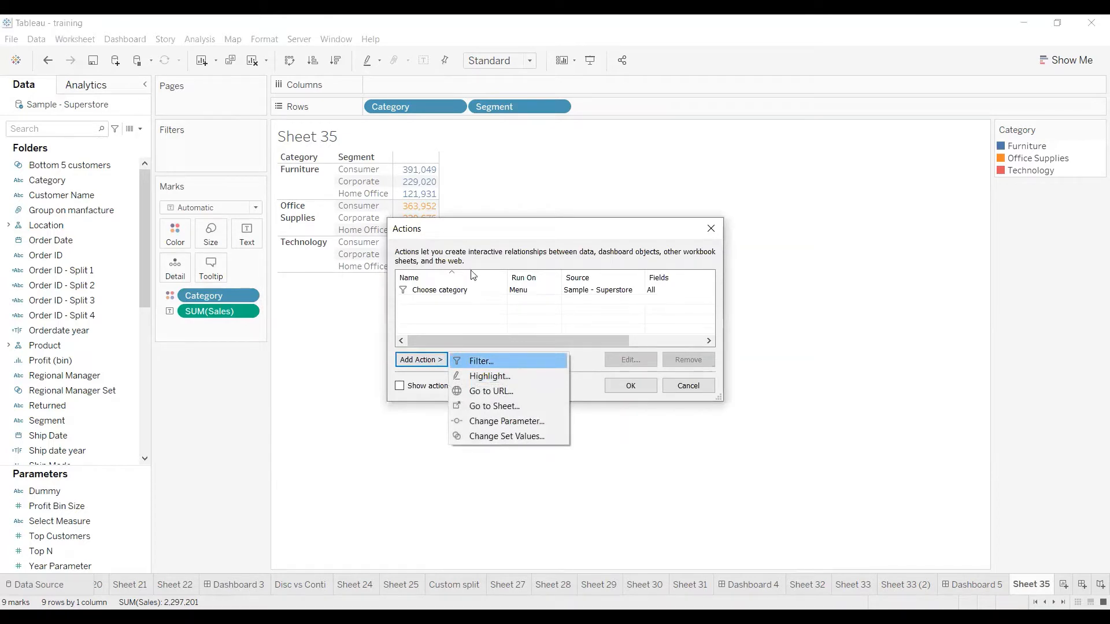
pyautogui.click(497, 365)
pyautogui.click(452, 202)
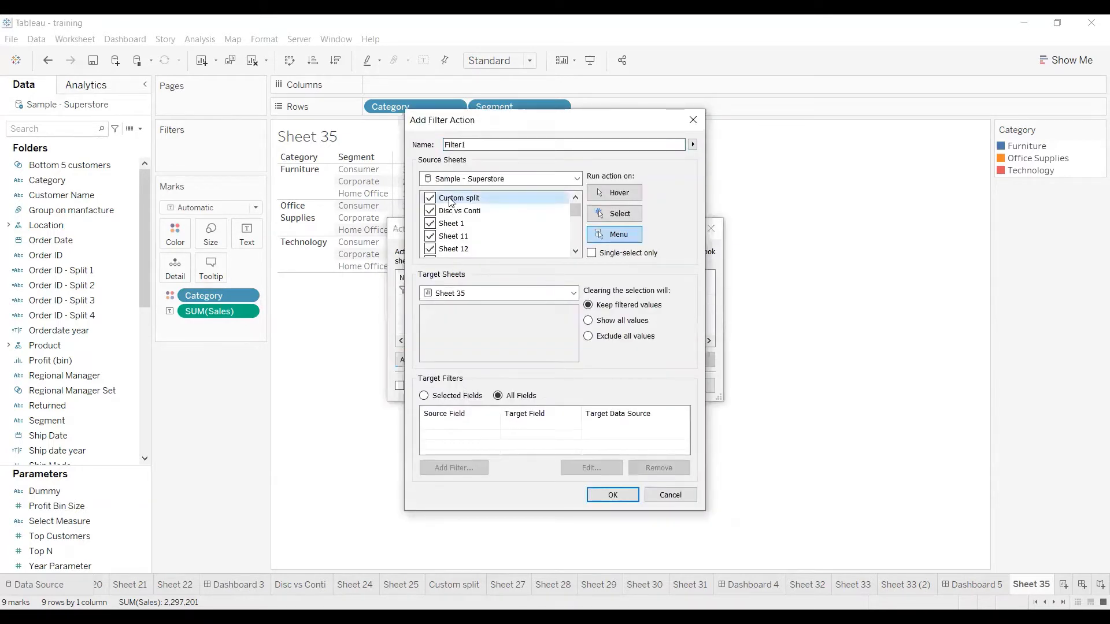
pyautogui.hotkey('ctrl', 'a')
pyautogui.click(521, 217)
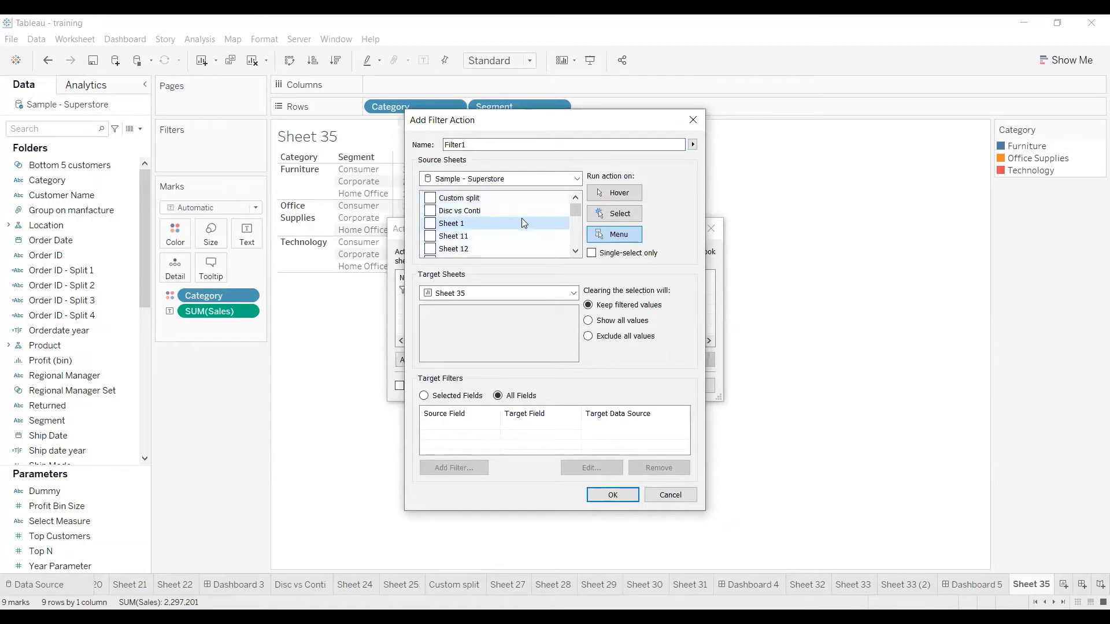
pyautogui.scroll(-4, 520, 217)
pyautogui.scroll(-5, 514, 225)
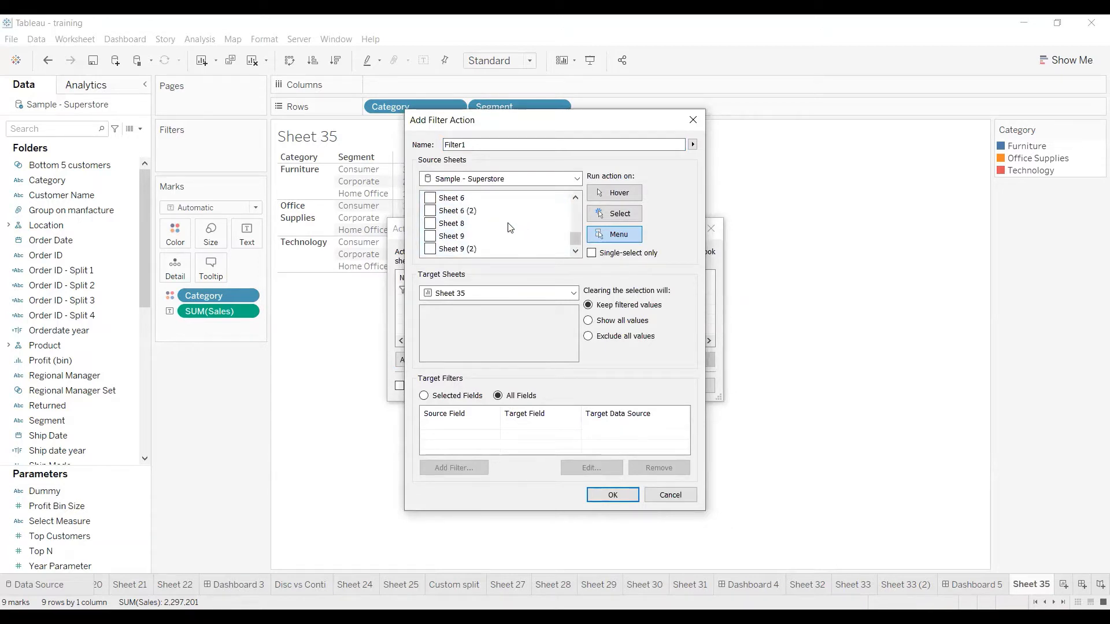
pyautogui.scroll(-3, 511, 227)
pyautogui.click(430, 224)
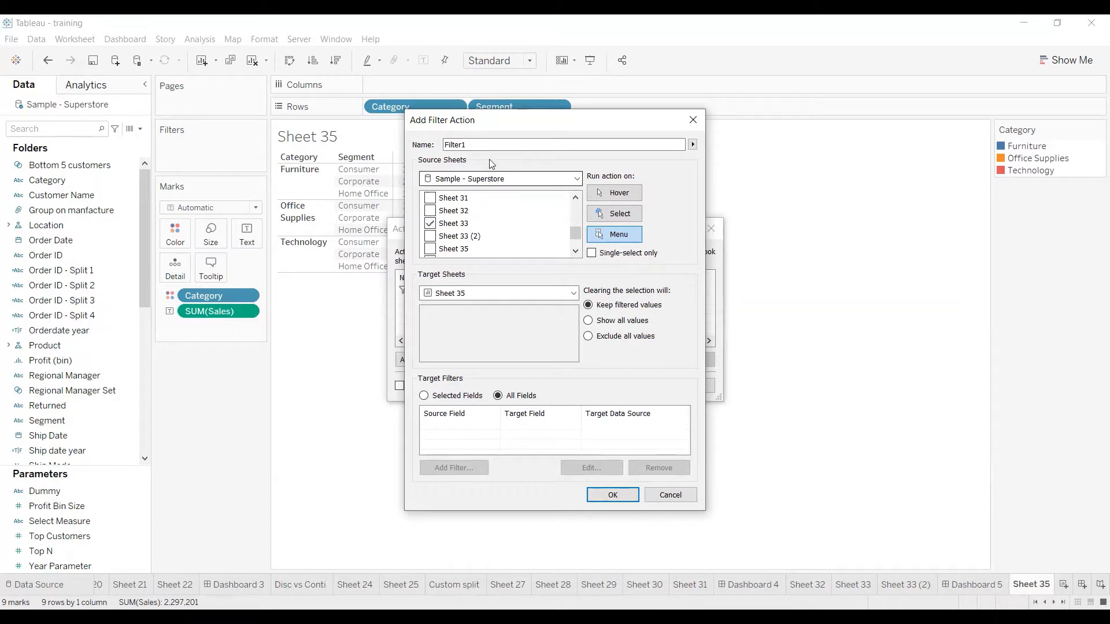
# Name the new filter action "Segement".
pyautogui.moveTo(486, 145); pyautogui.dragTo(350, 144)
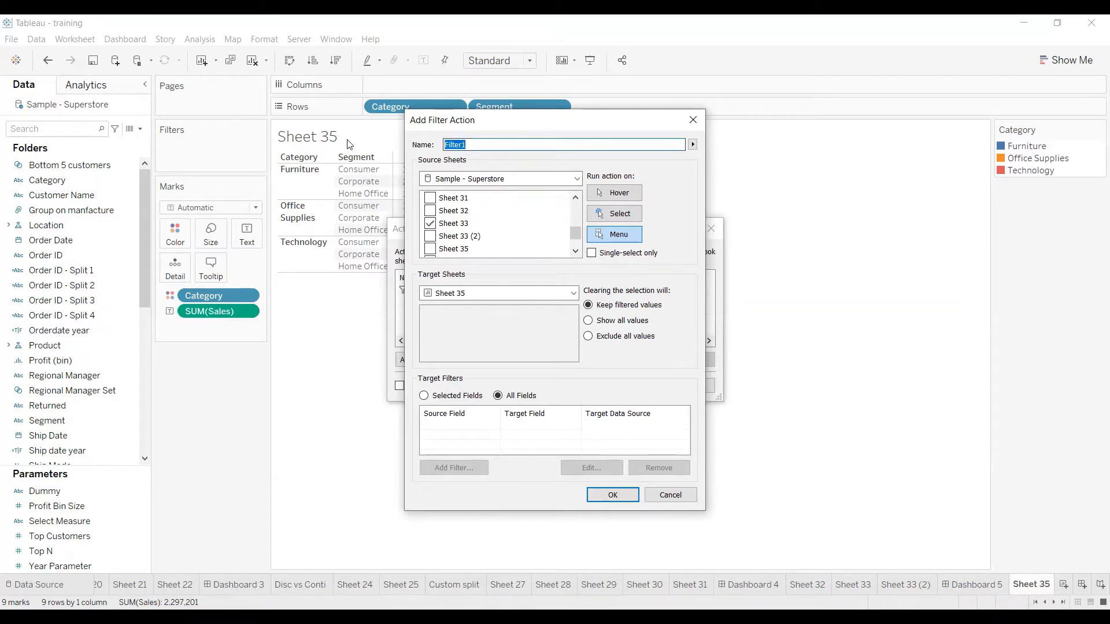
pyautogui.write('Segemr')
pyautogui.press('BackSpace')
pyautogui.write('ent')
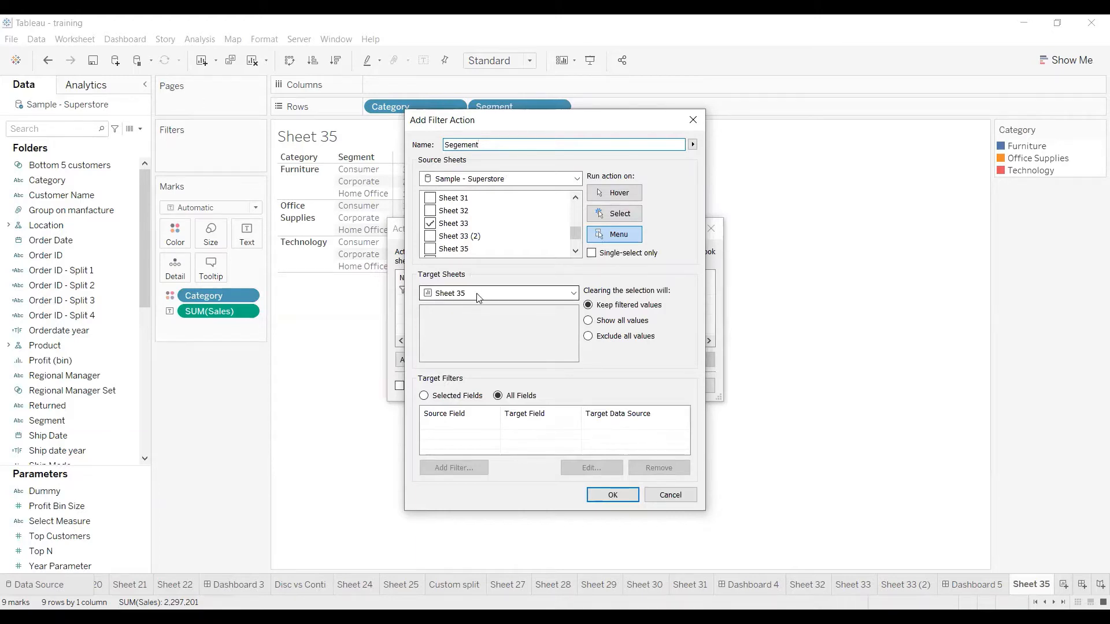
# Set the action to show all values when the selection clears, and apply it to the workbook.
pyautogui.click(634, 321)
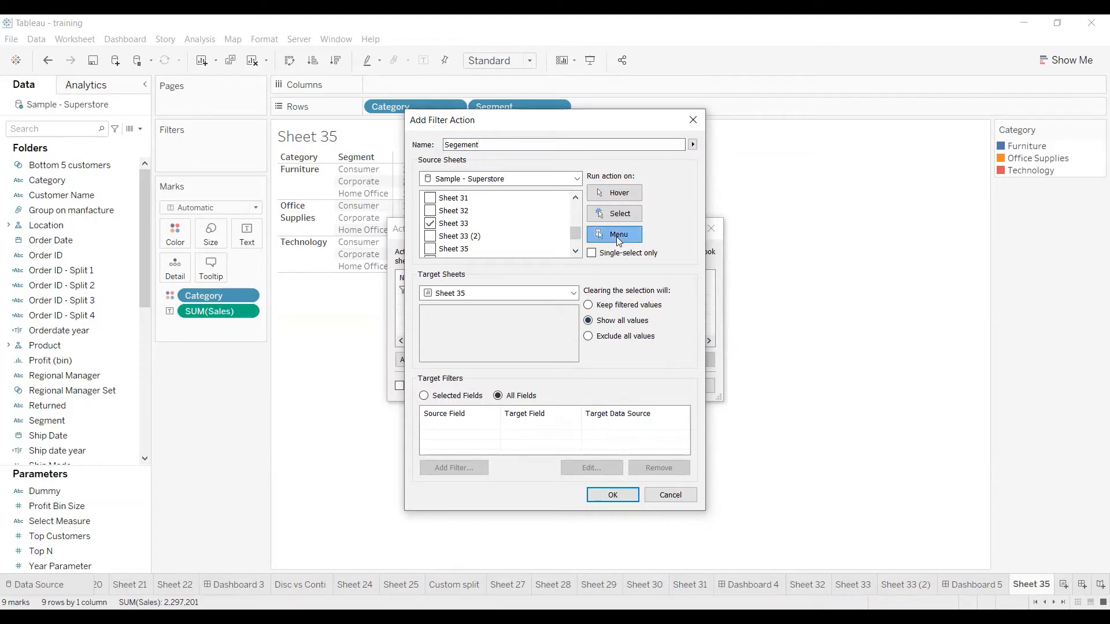
pyautogui.click(613, 496)
pyautogui.click(630, 385)
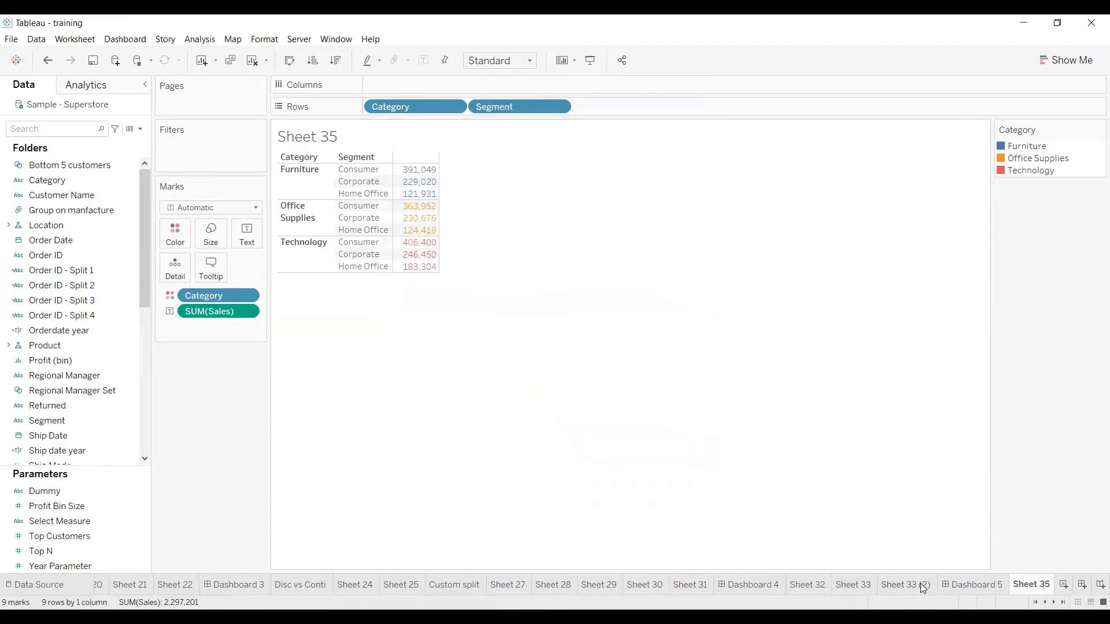
# Return to Dashboard 5 and set its fixed size to Generic Desktop (1366 x 768).
pyautogui.click(973, 584)
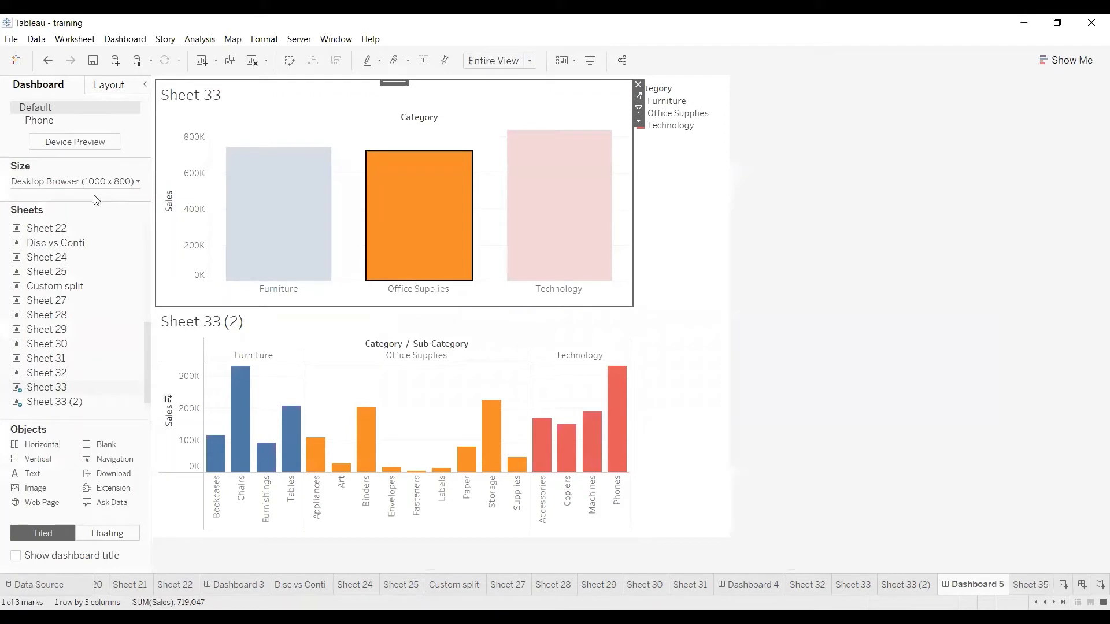
pyautogui.click(90, 223)
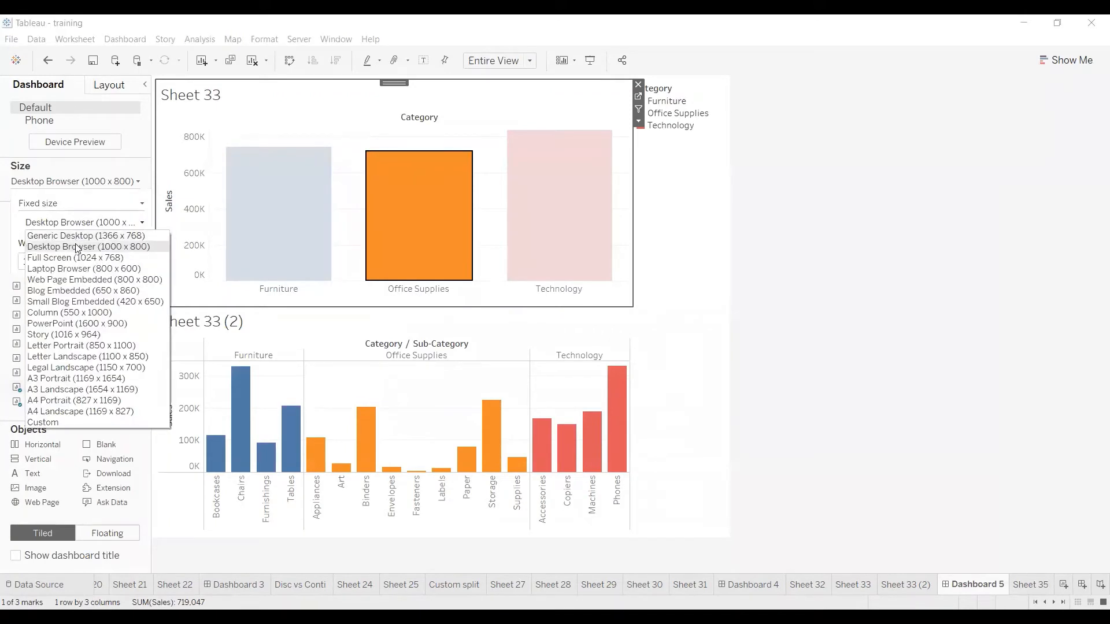
pyautogui.click(80, 237)
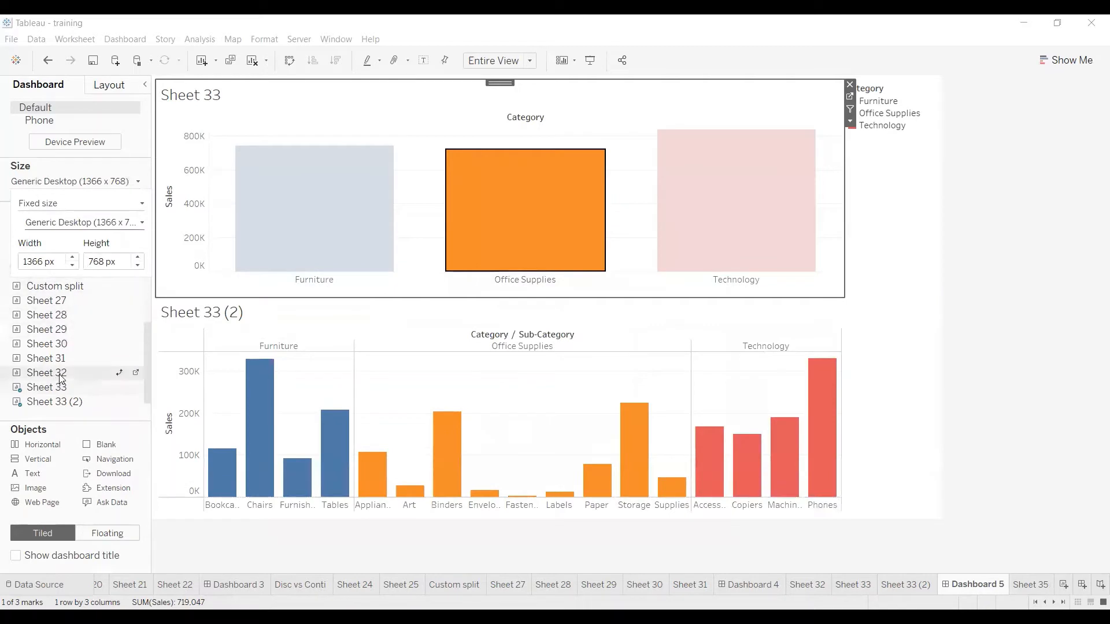
# Place Sheet 35 on the dashboard to the right of Sheet 33 (2).
pyautogui.scroll(-1, 58, 376)
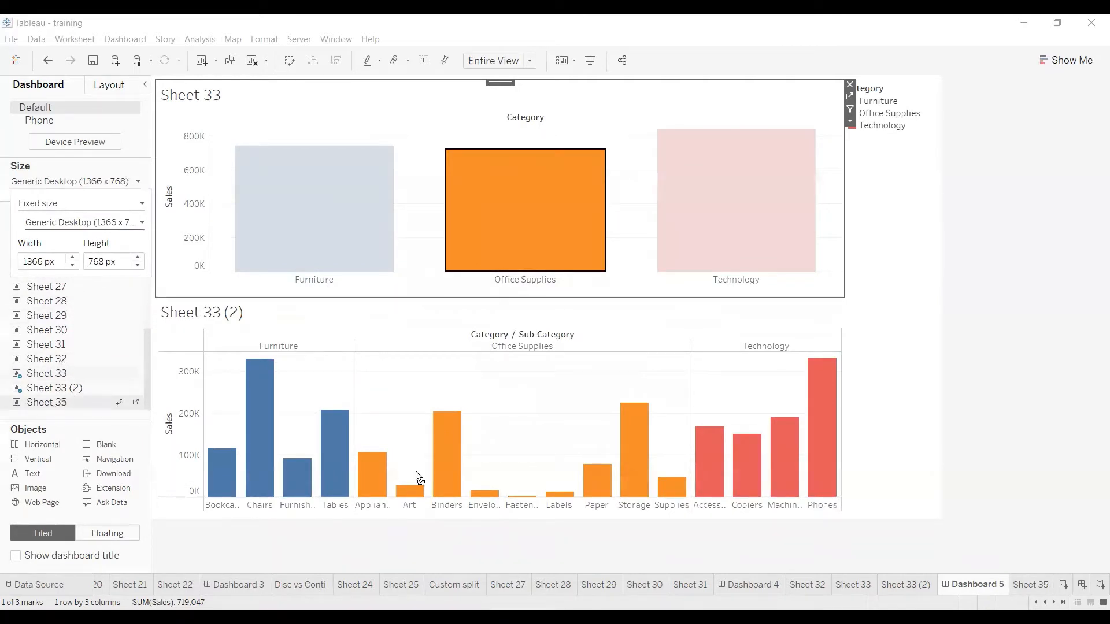
pyautogui.moveTo(415, 470); pyautogui.dragTo(724, 415)
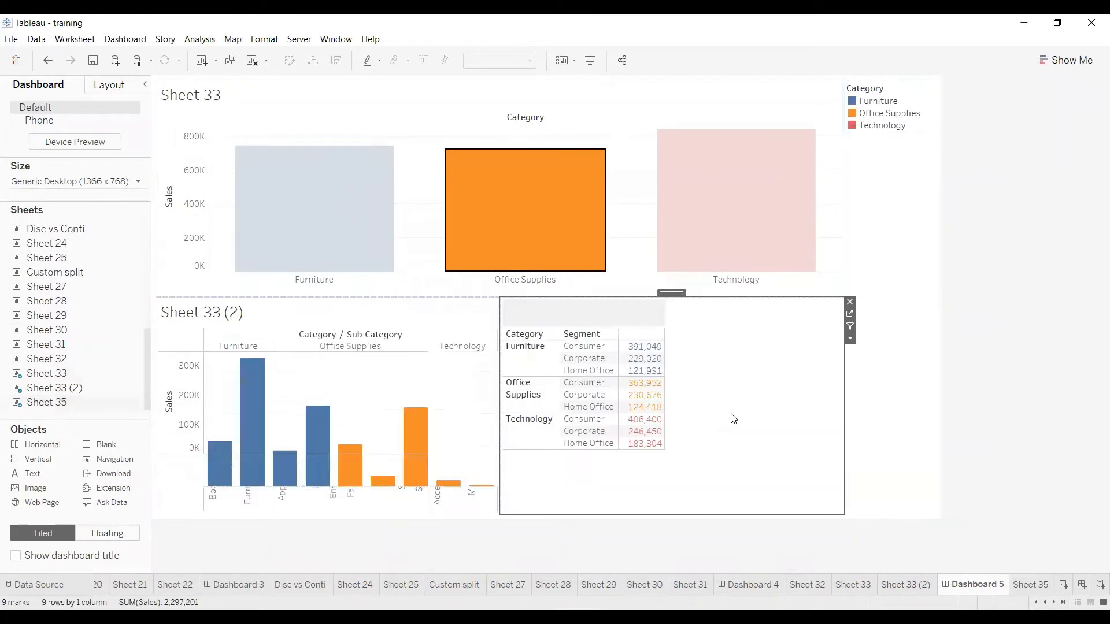
# Delete the Category legend's layout container from the dashboard and set Sheet 35 to fit Entire View.
pyautogui.click(913, 145)
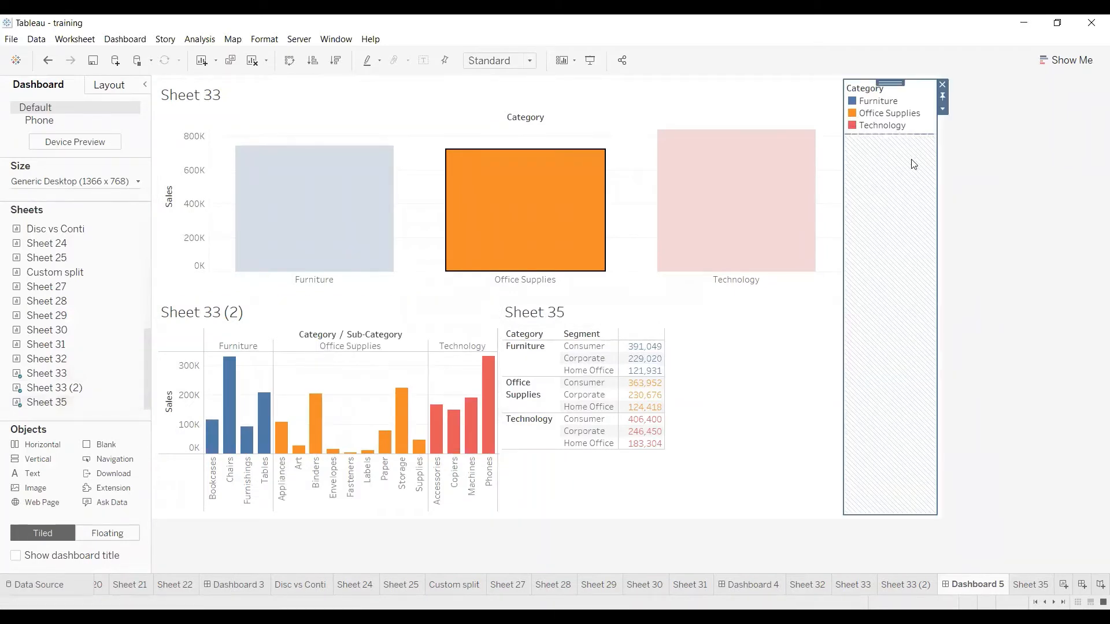
pyautogui.click(942, 85)
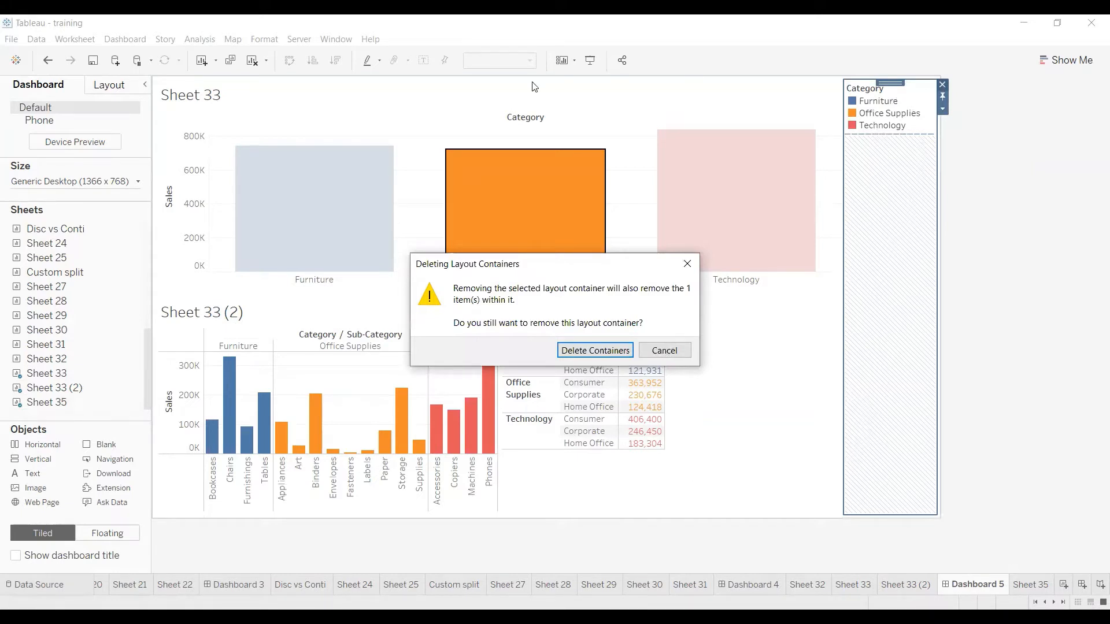
pyautogui.press('Return')
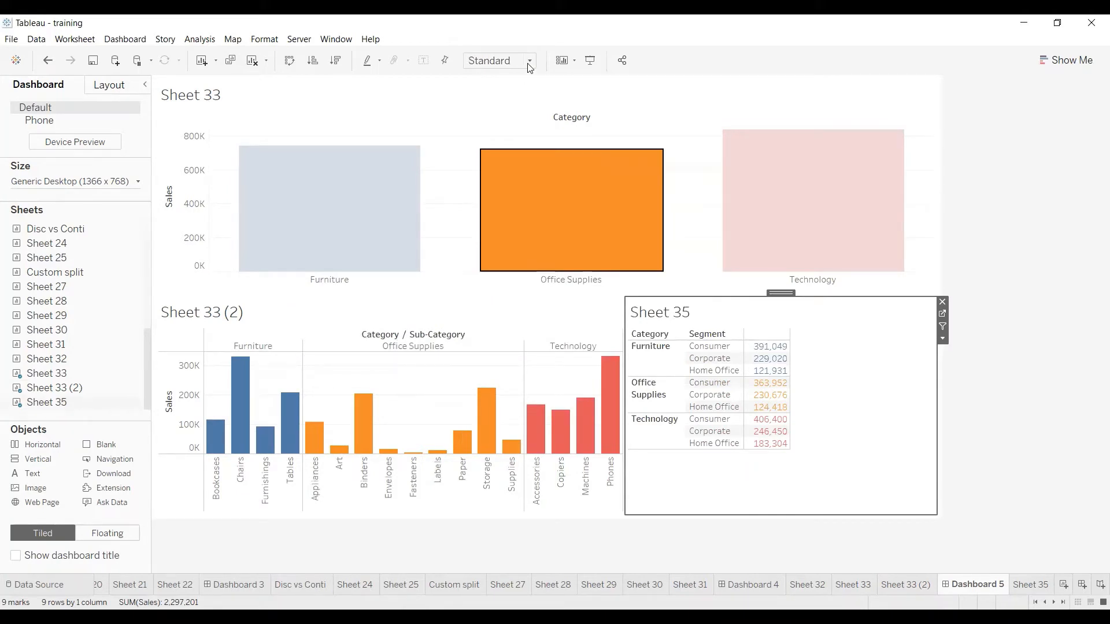
pyautogui.click(513, 60)
pyautogui.click(508, 113)
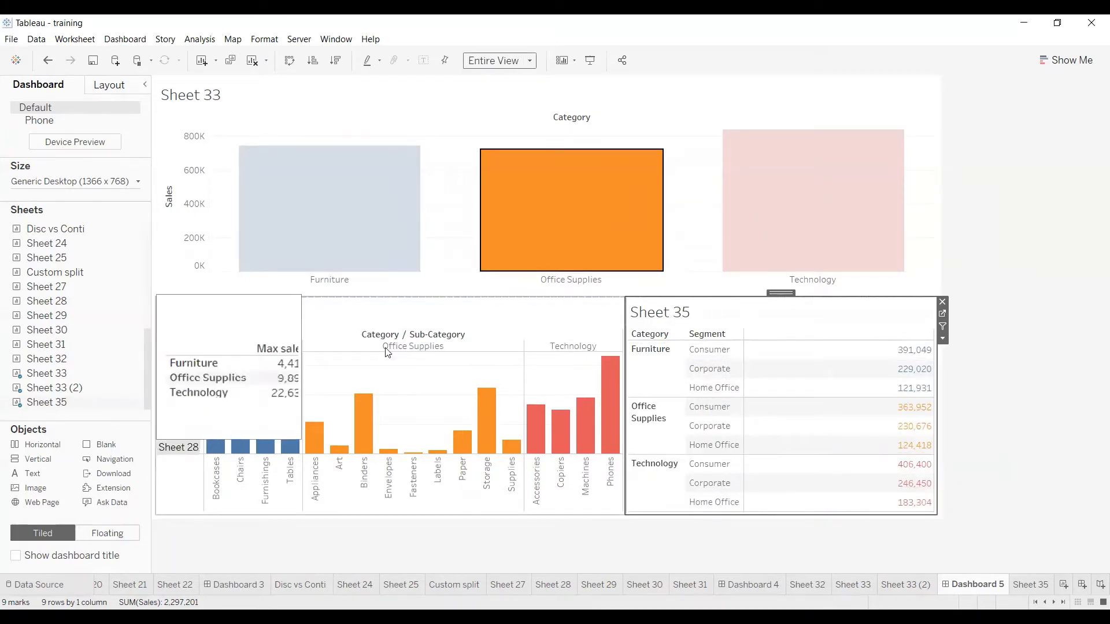
# Test the Choose category action on the Furniture bar in Sheet 33 and clear the selection.
pyautogui.click(356, 123)
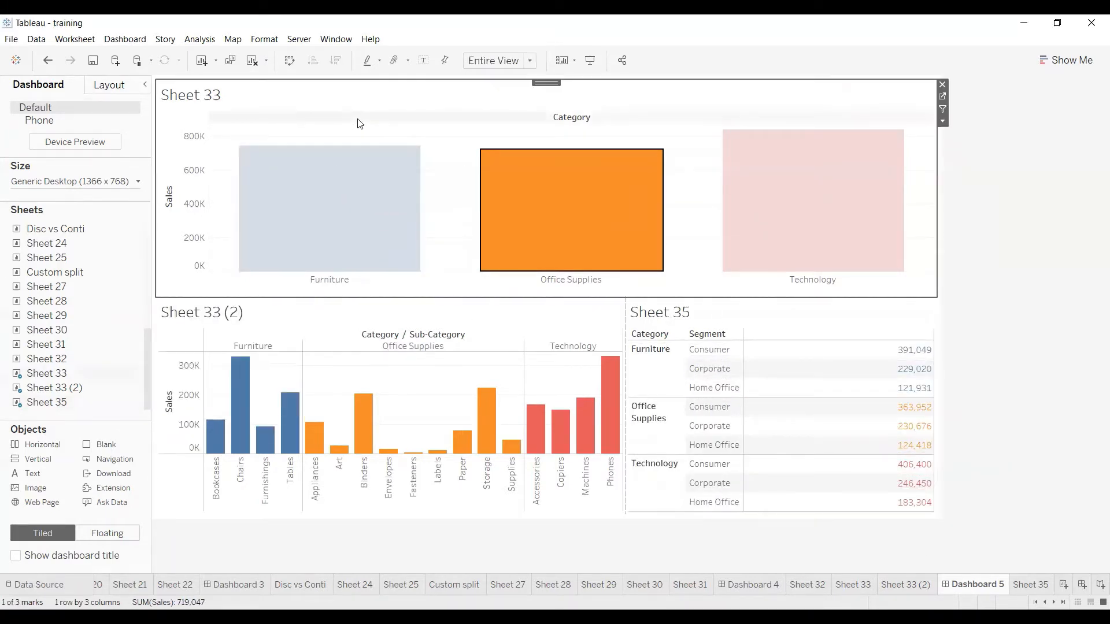
pyautogui.click(340, 219)
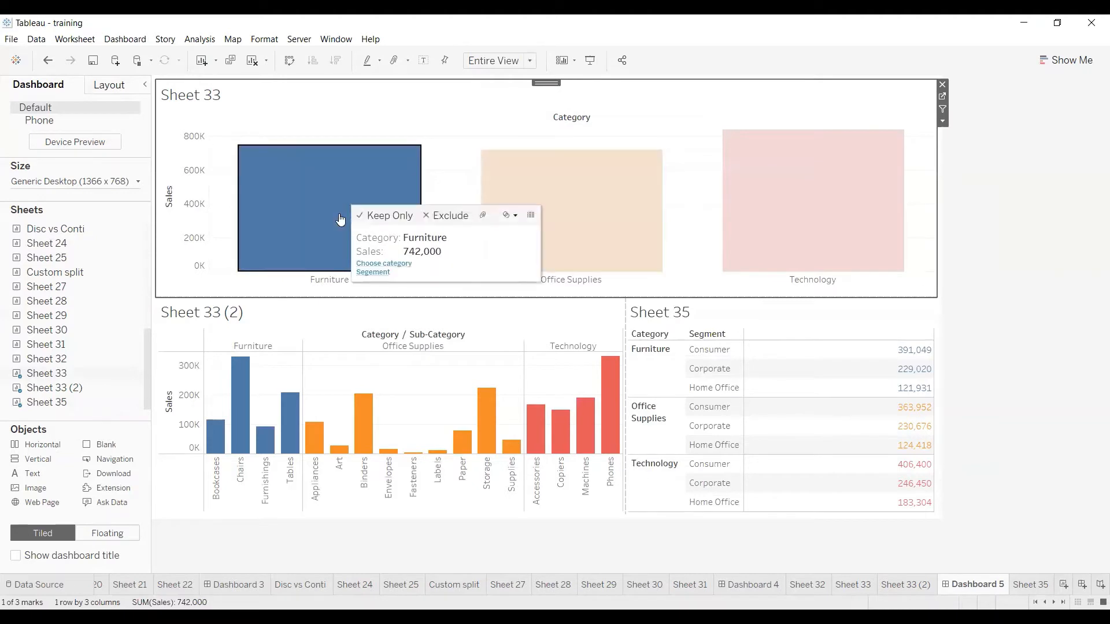
pyautogui.click(404, 271)
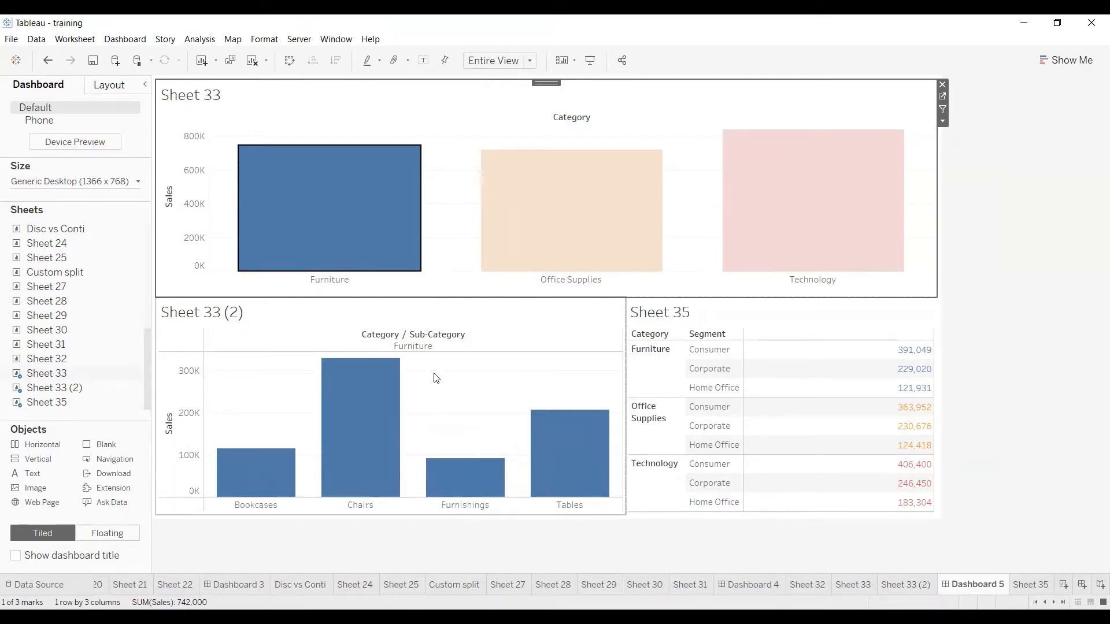
pyautogui.click(381, 248)
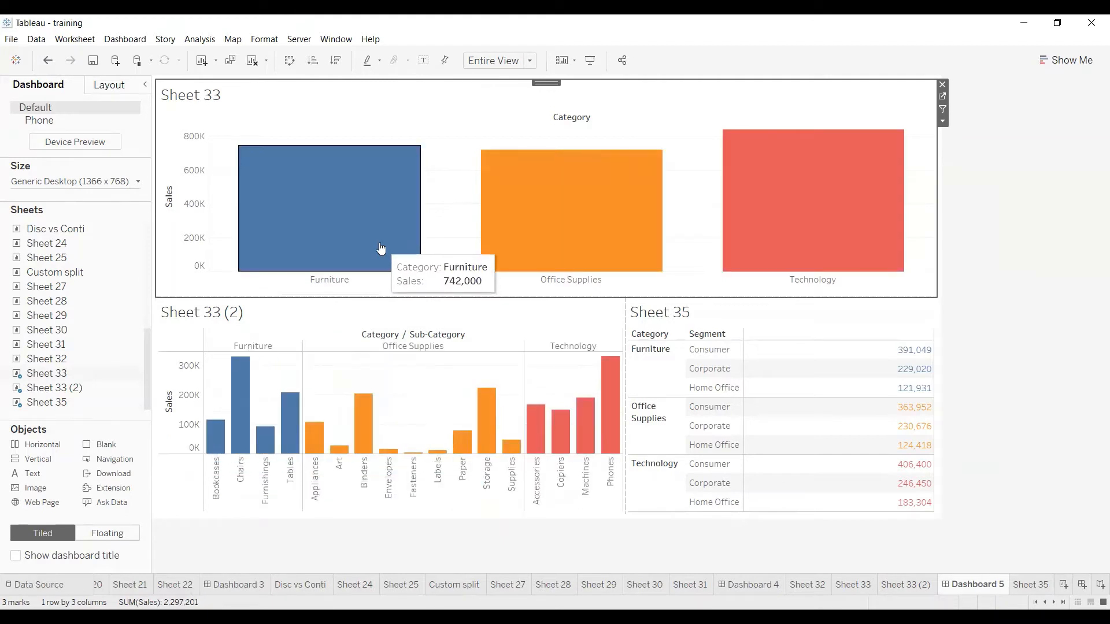
# Test the Segement action on the Furniture bar in Sheet 33 and clear the selection.
pyautogui.rightClick(380, 247)
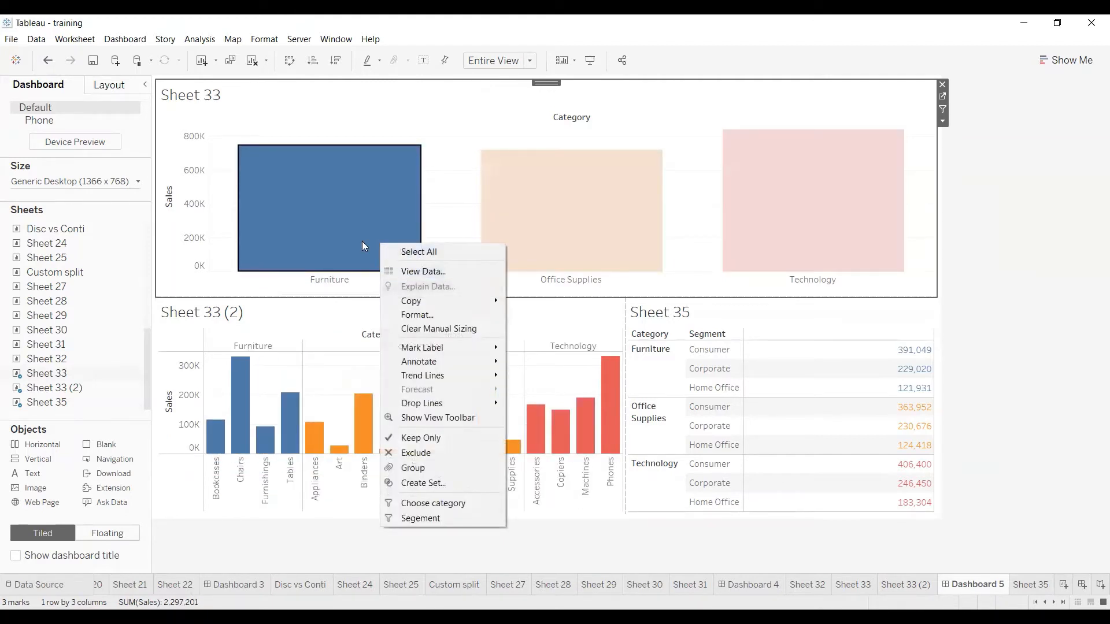
pyautogui.click(362, 241)
pyautogui.rightClick(370, 259)
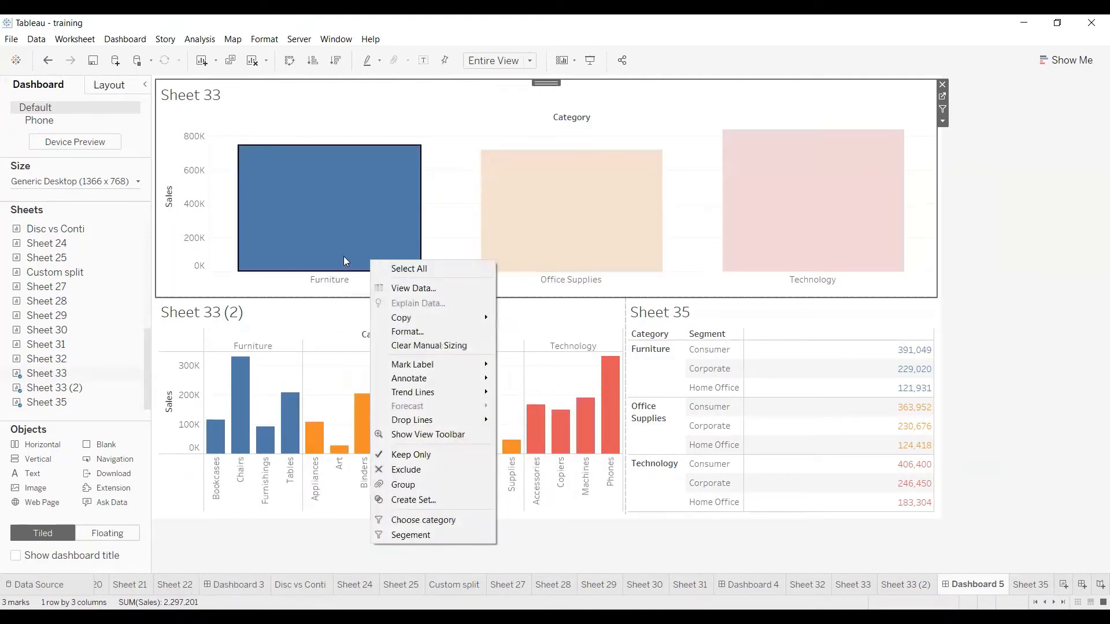
pyautogui.click(350, 262)
pyautogui.click(361, 261)
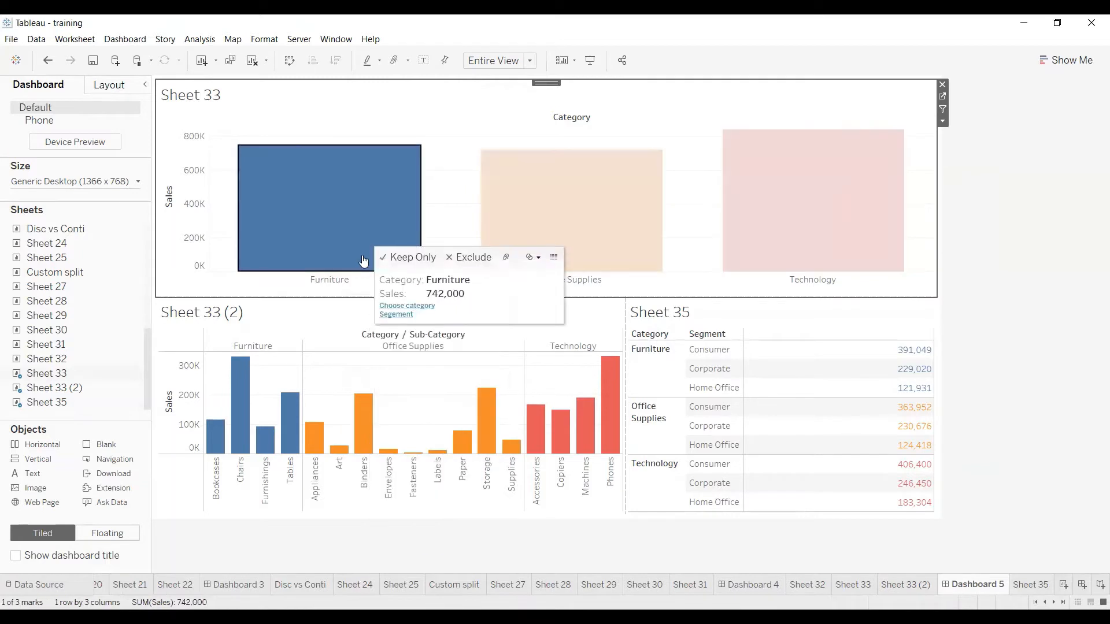
pyautogui.click(397, 315)
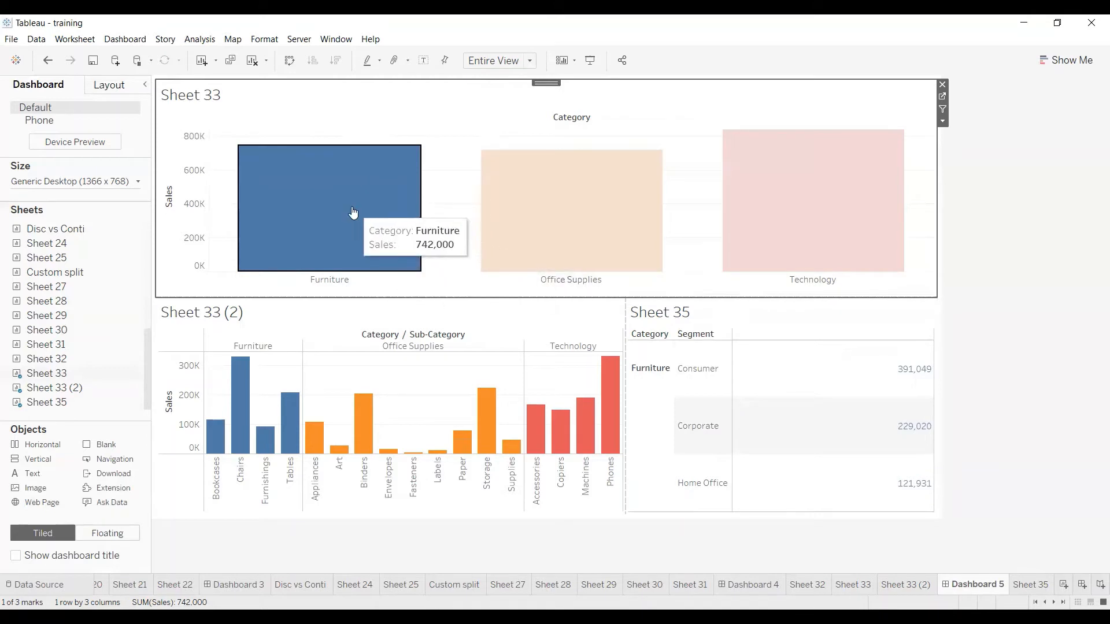
pyautogui.moveTo(346, 251)
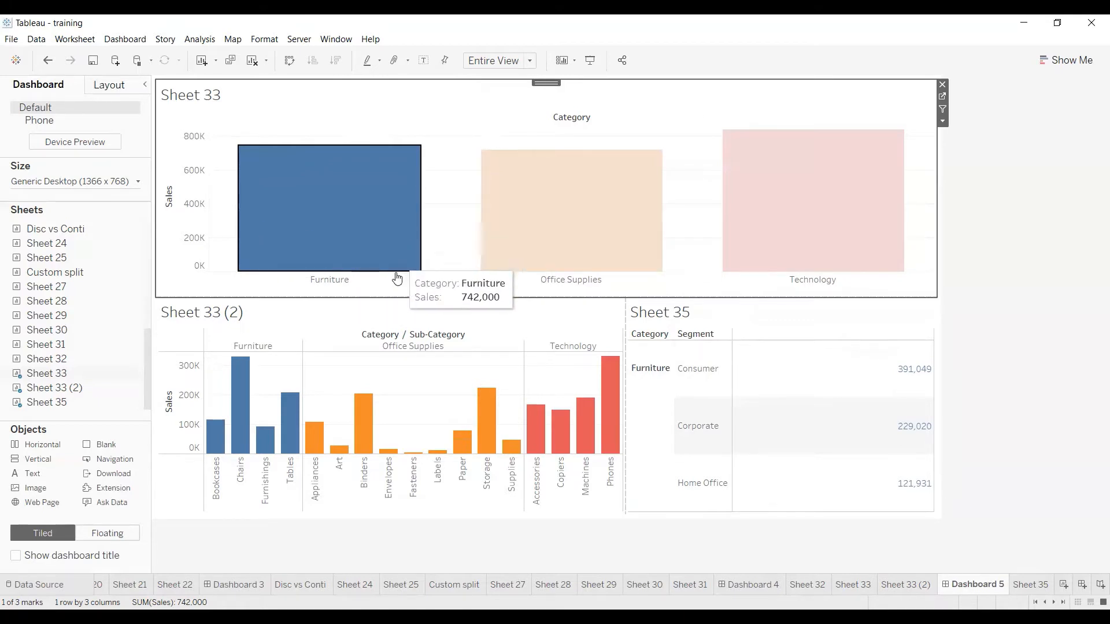
pyautogui.rightClick(359, 210)
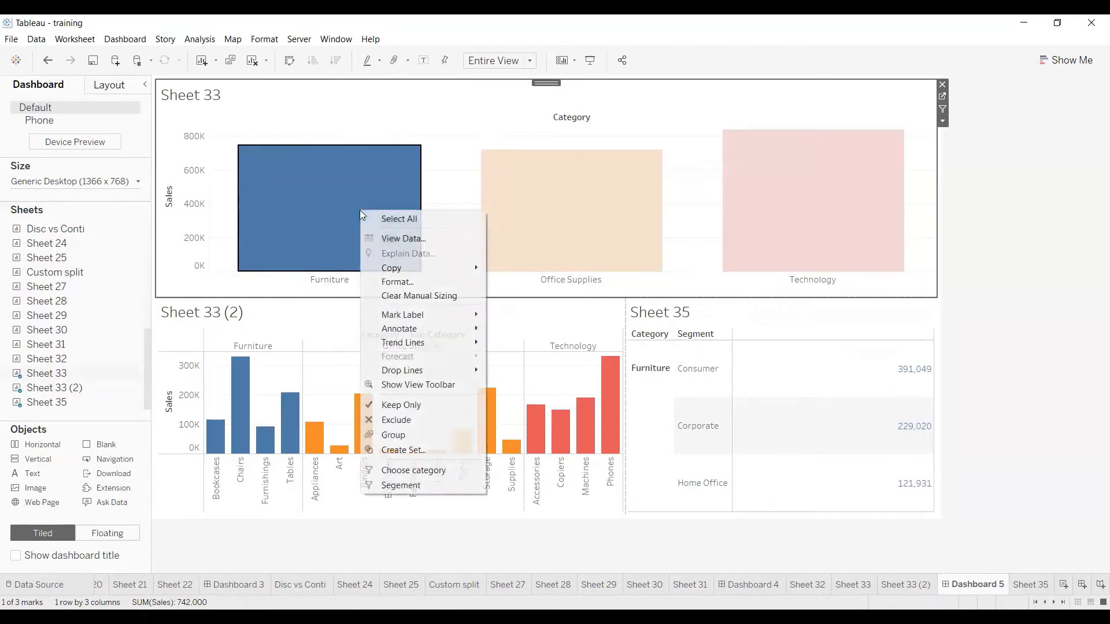
pyautogui.click(307, 220)
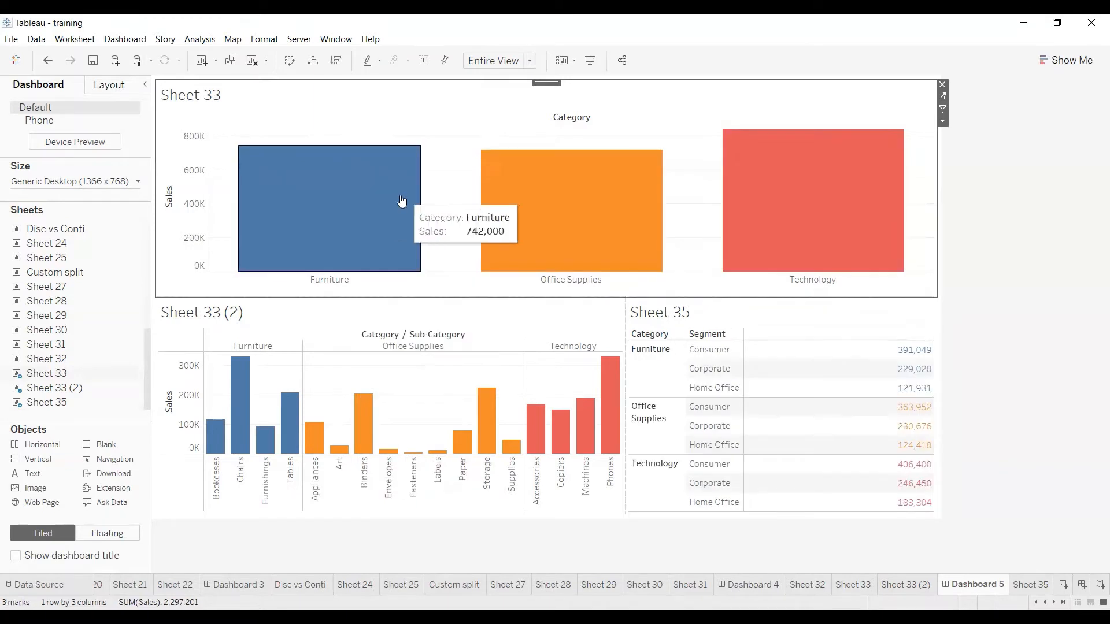
# Test the Choose category action on the Office Supplies bar in Sheet 33 and clear the selection.
pyautogui.click(599, 231)
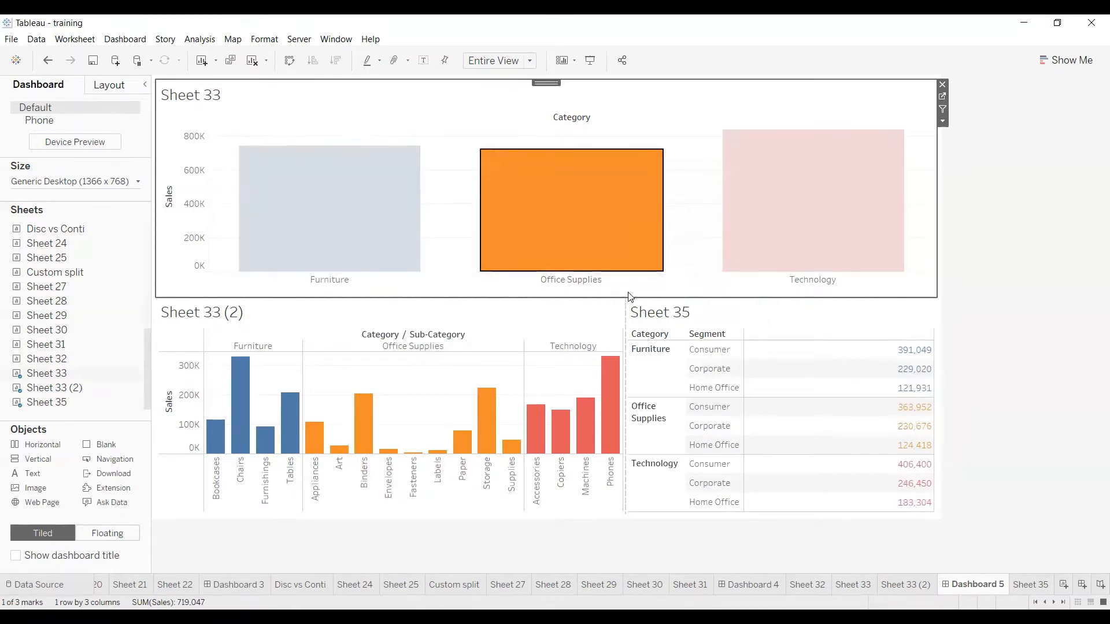
pyautogui.click(600, 237)
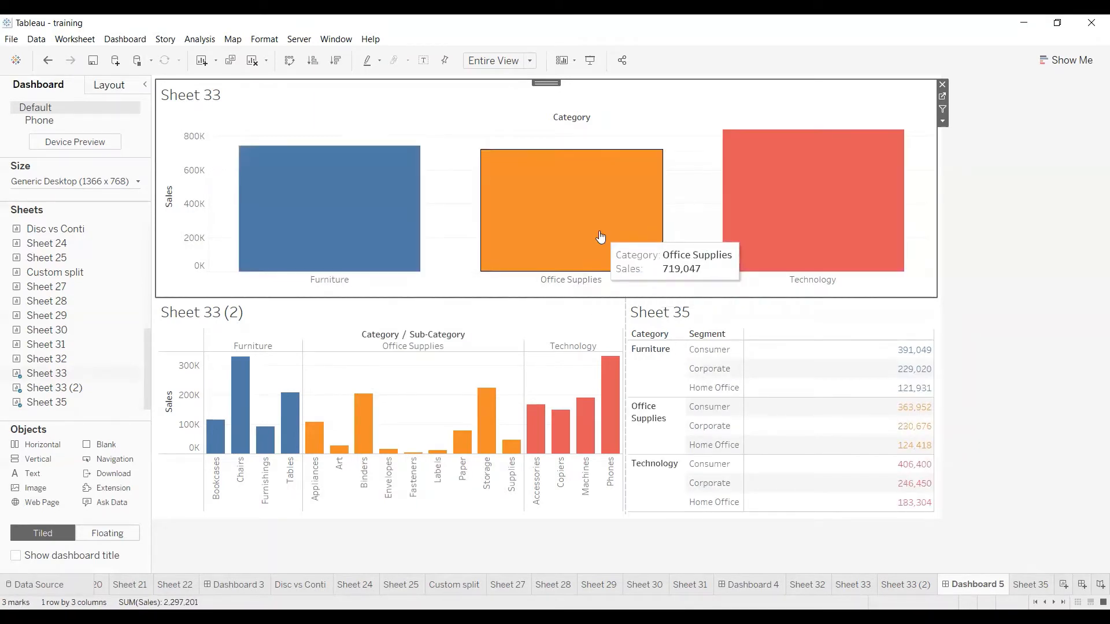
pyautogui.click(536, 267)
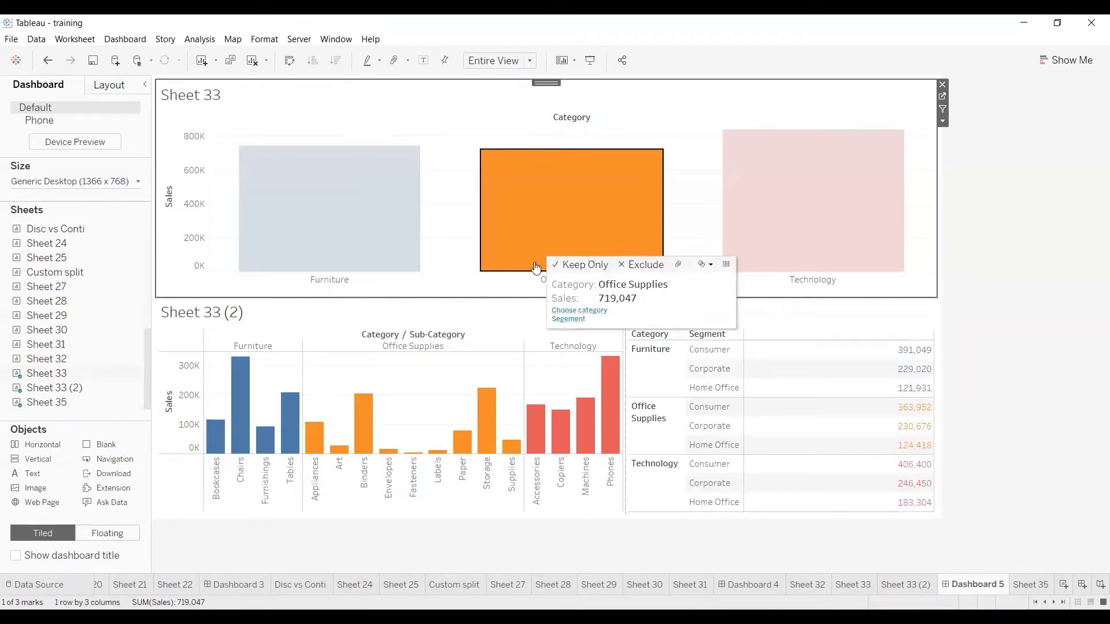
pyautogui.click(564, 313)
pyautogui.click(635, 249)
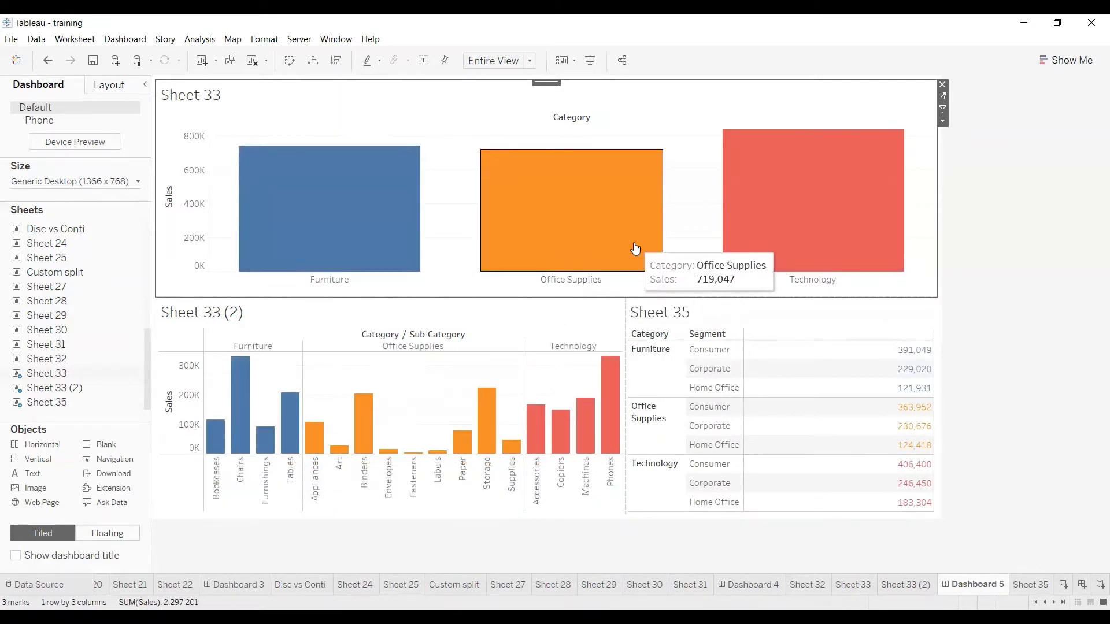
pyautogui.click(634, 249)
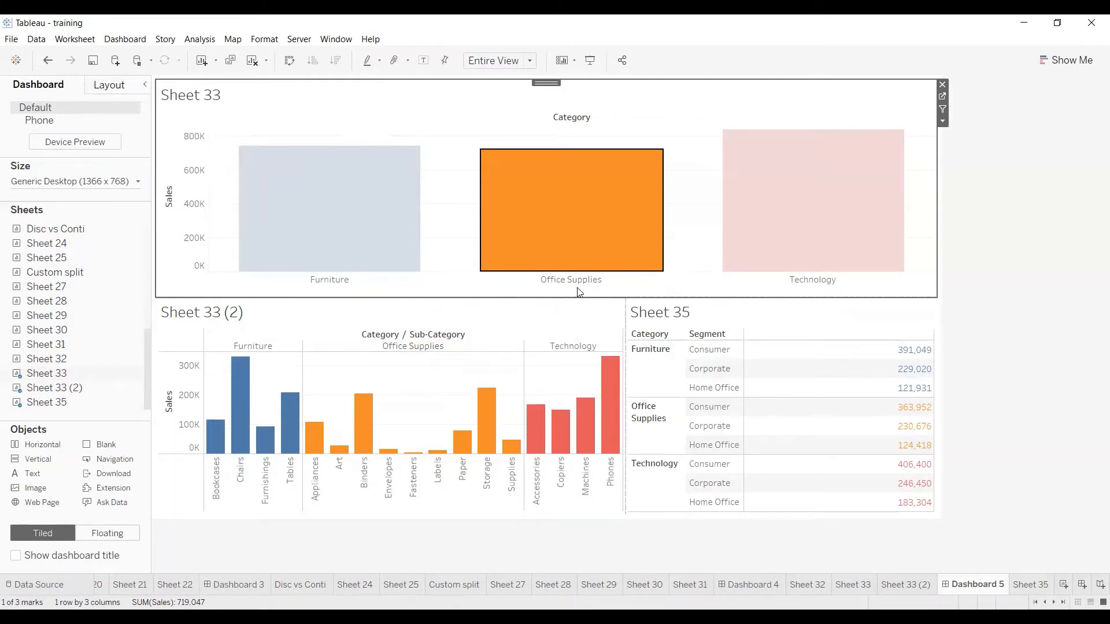
pyautogui.click(570, 263)
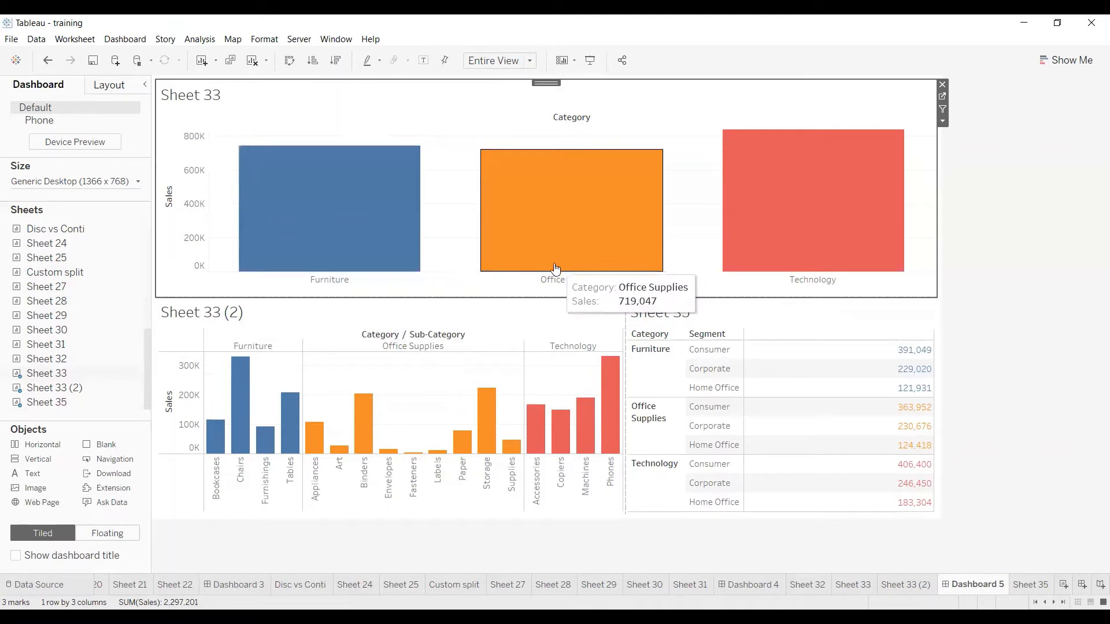
pyautogui.click(556, 266)
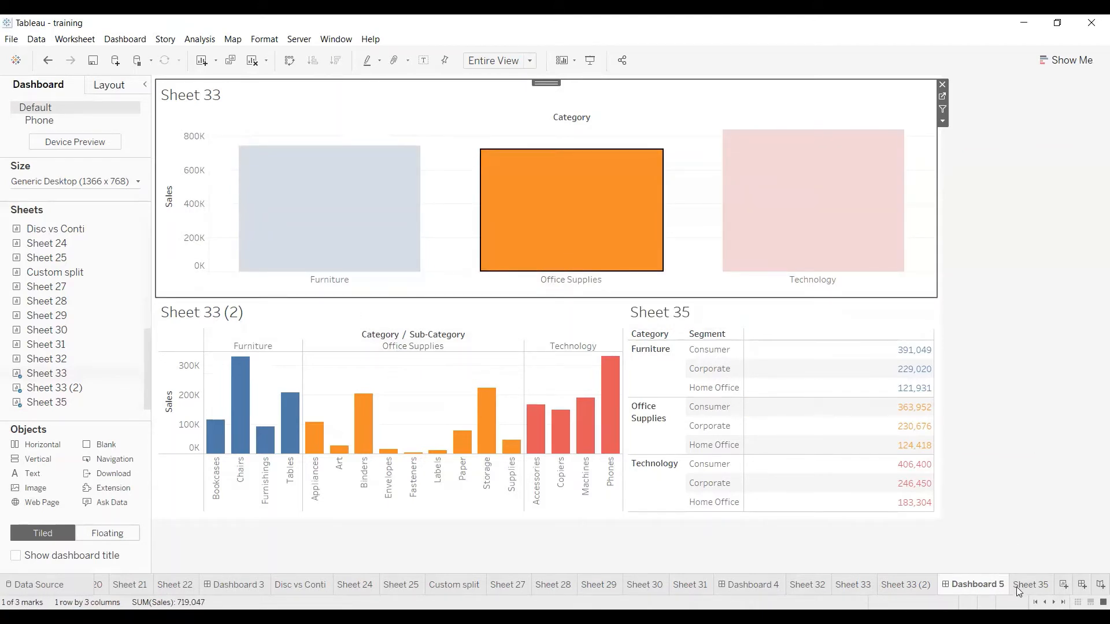
pyautogui.click(507, 270)
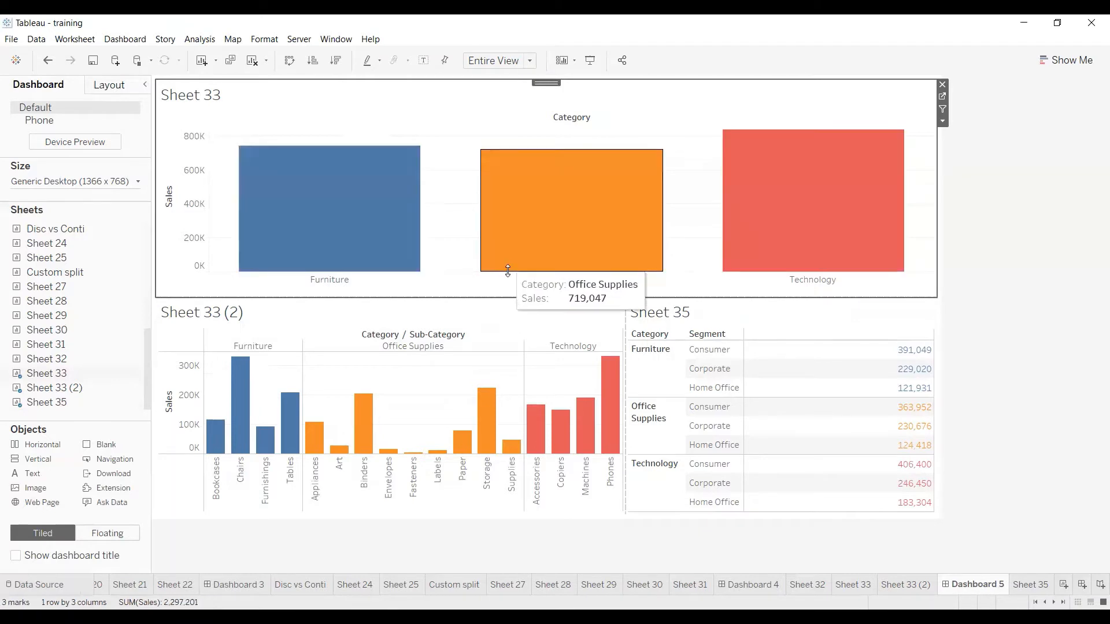
pyautogui.click(507, 269)
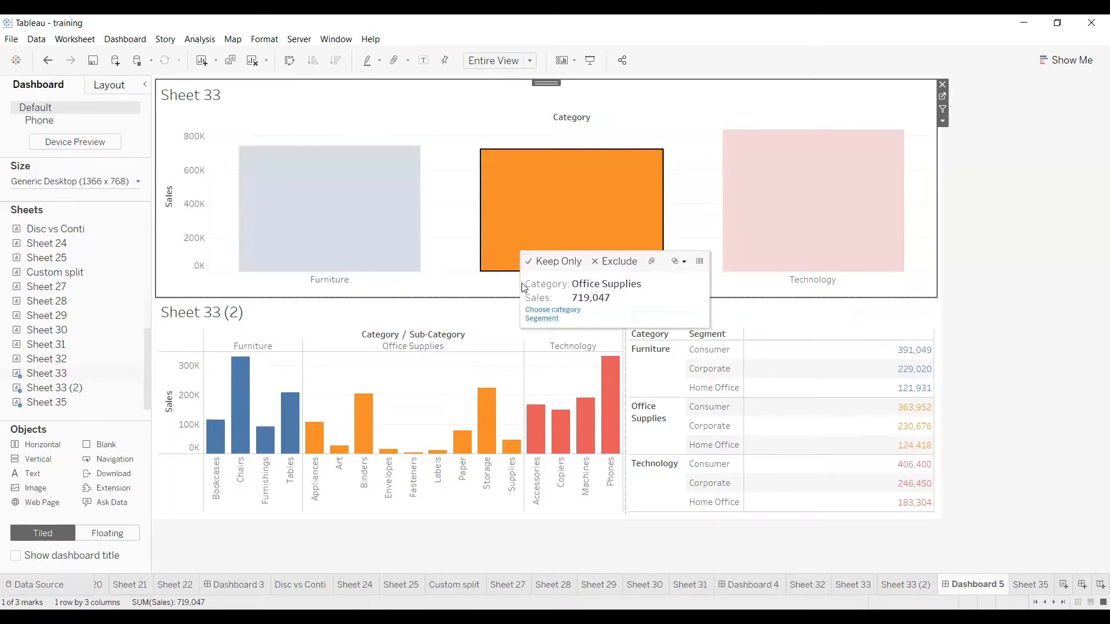
pyautogui.click(535, 312)
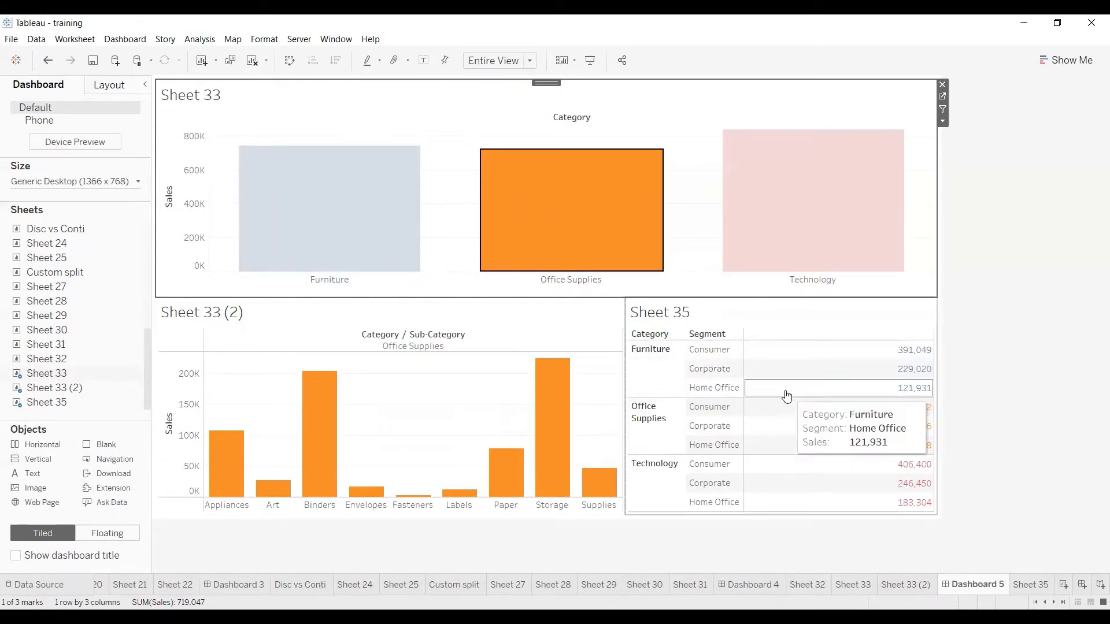
pyautogui.click(577, 253)
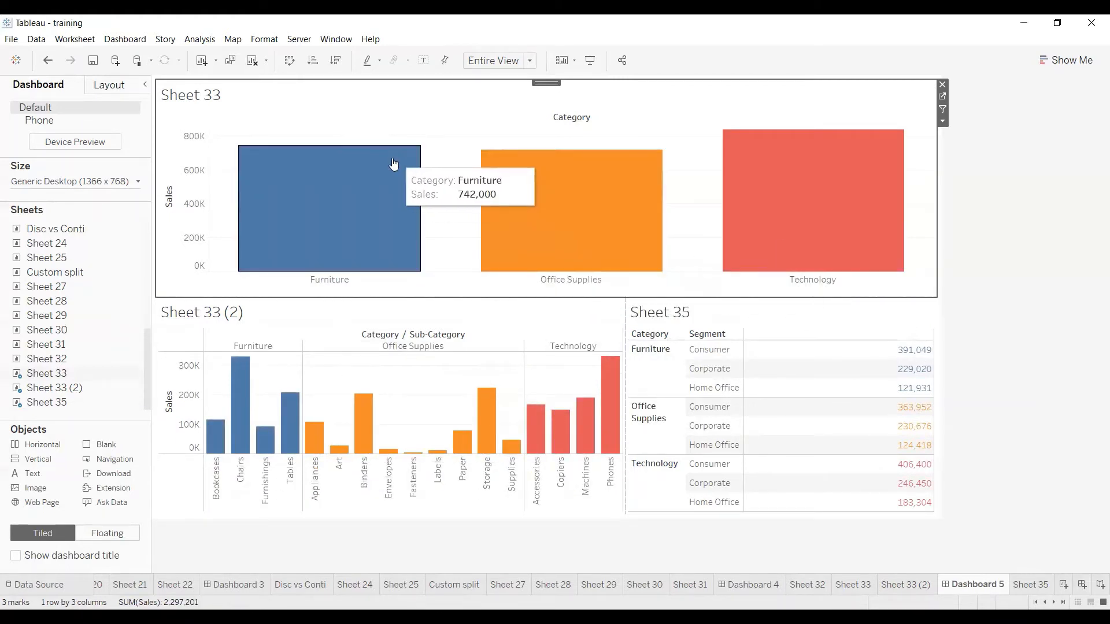
# Edit the Choose category filter action so that it runs on Hover.
pyautogui.click(90, 40)
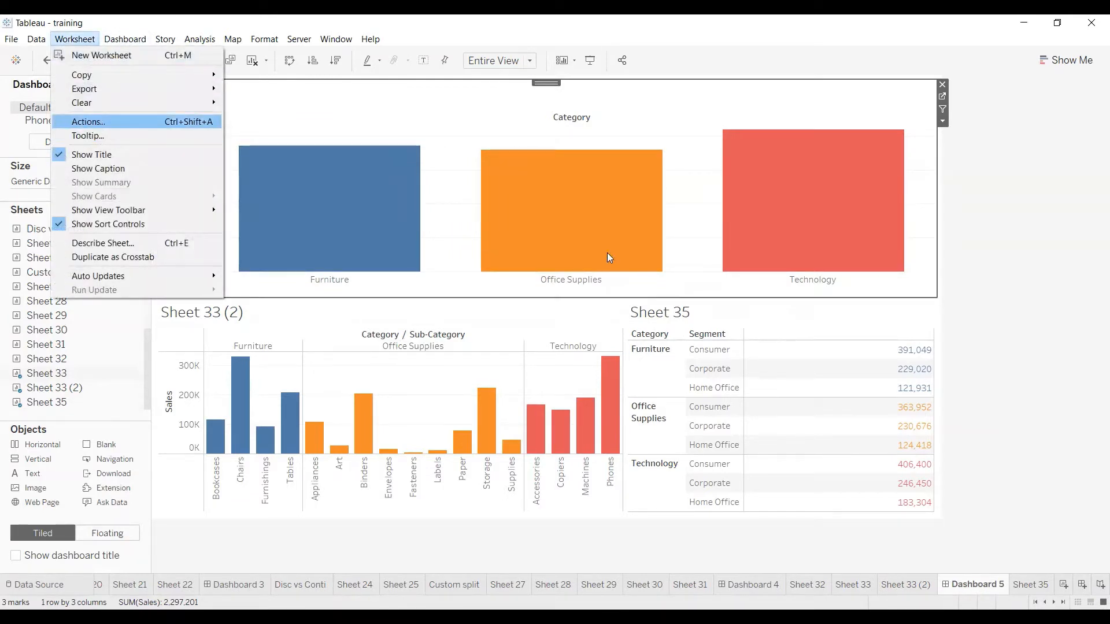
pyautogui.click(96, 122)
pyautogui.click(457, 291)
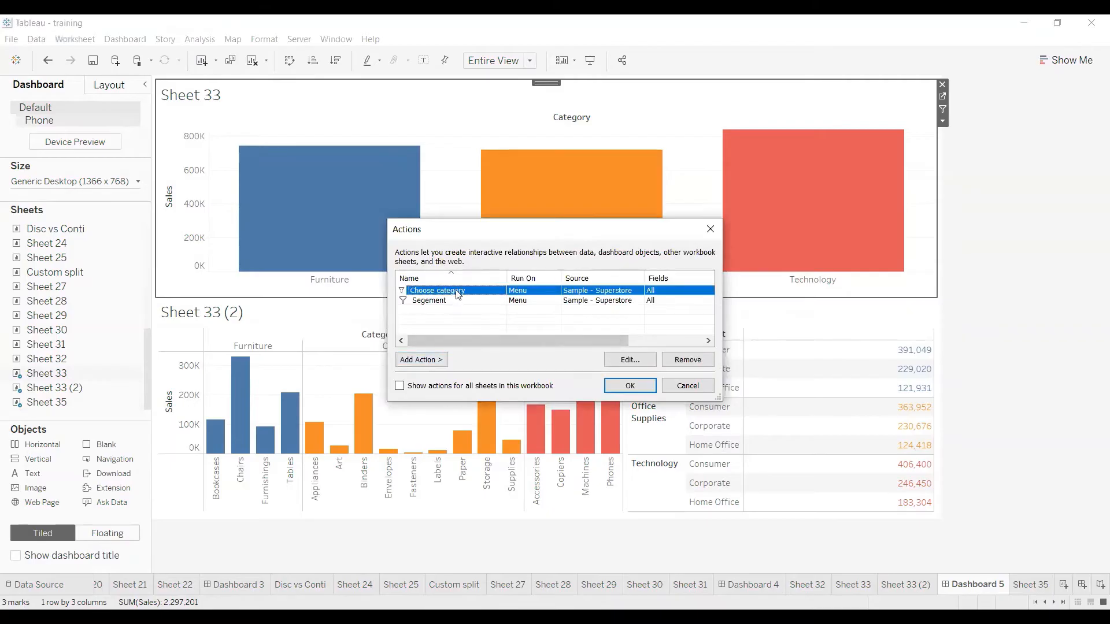
pyautogui.click(643, 360)
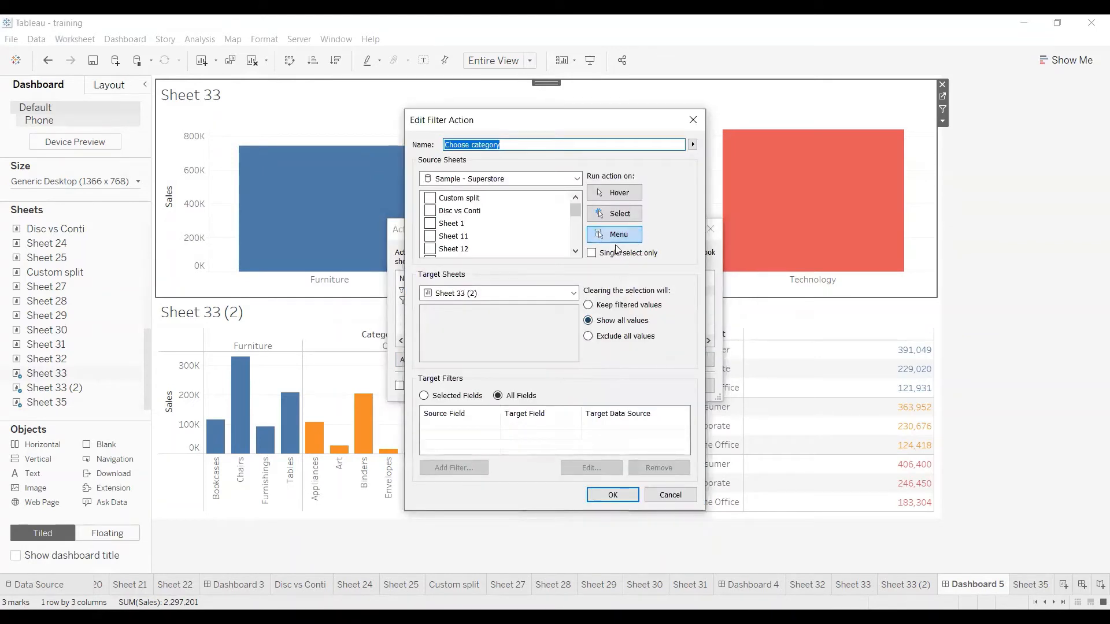
pyautogui.click(621, 197)
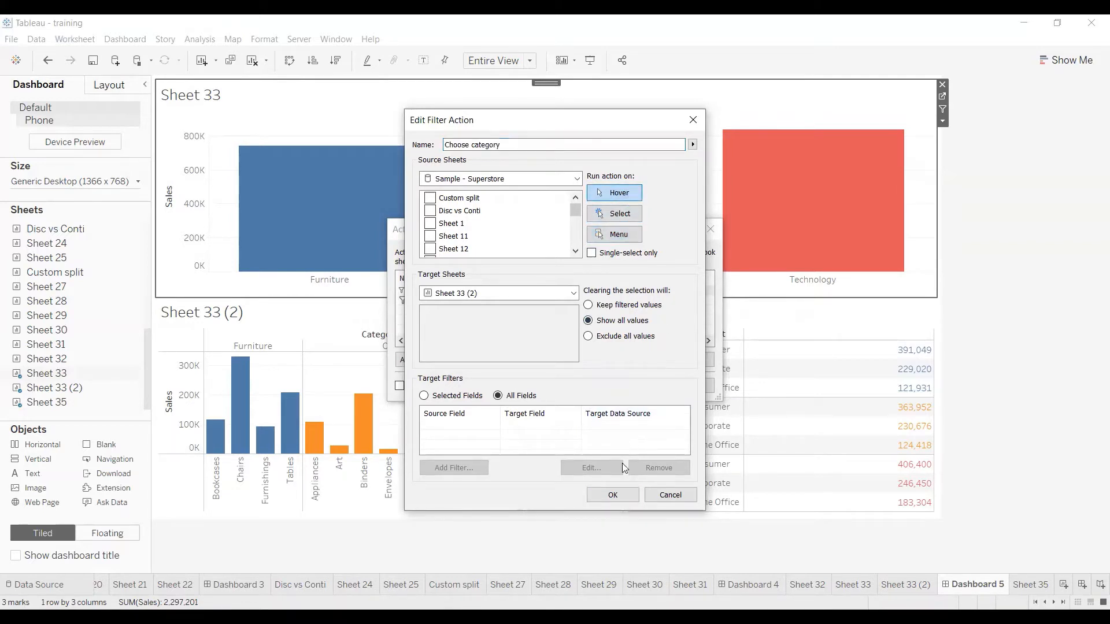
pyautogui.click(616, 494)
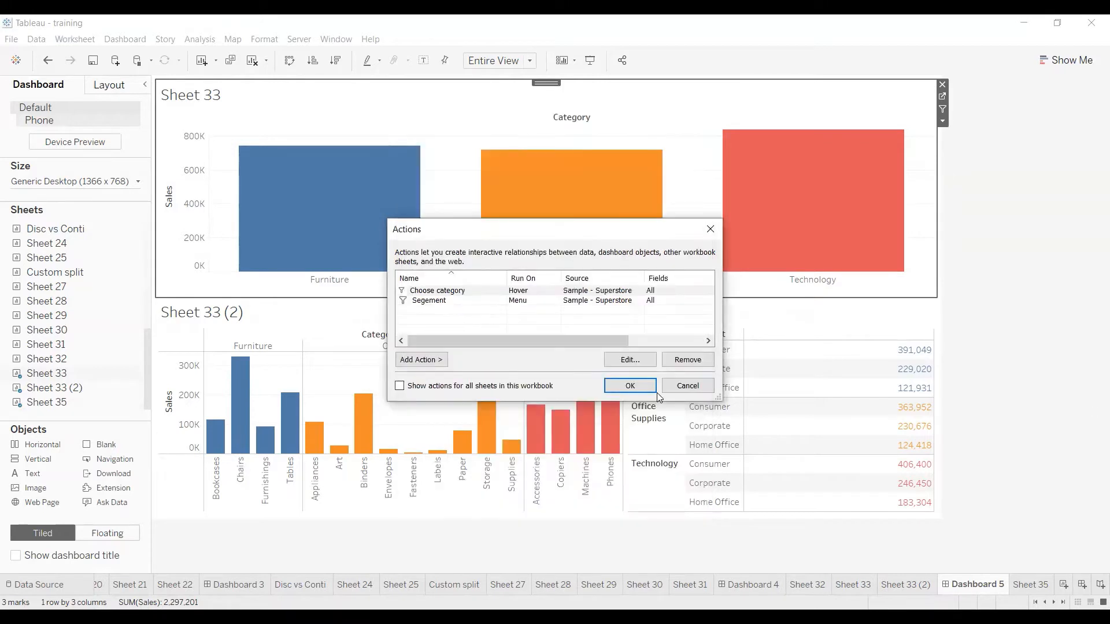
pyautogui.click(640, 385)
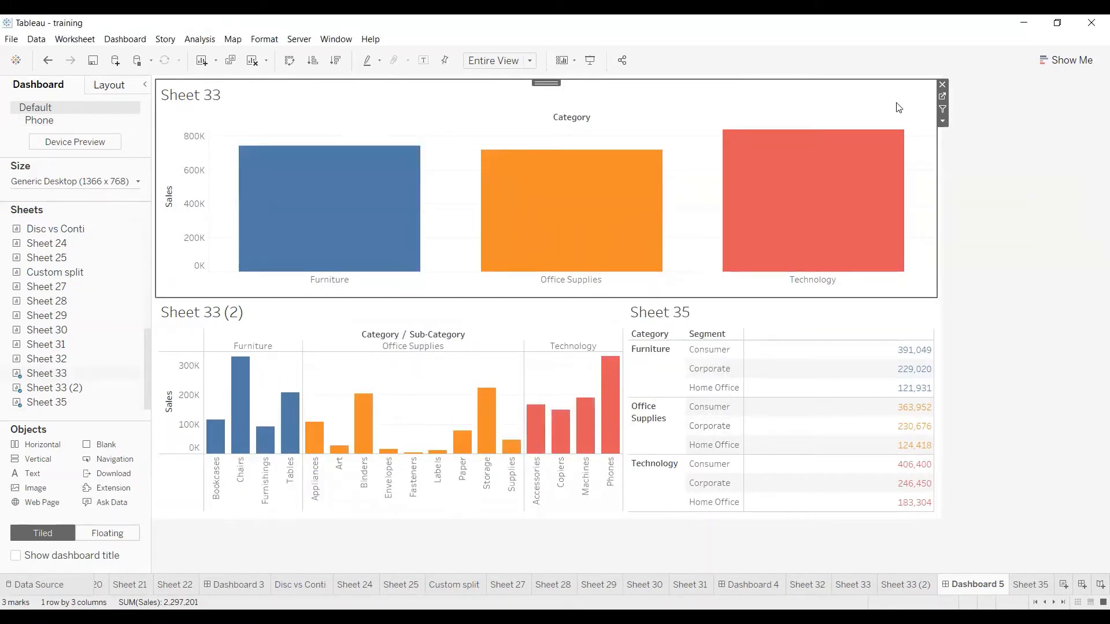
# Test the Choose category action by pointing at the Technology, Office Supplies and Furniture bars in Sheet 33.
pyautogui.moveTo(778, 141)
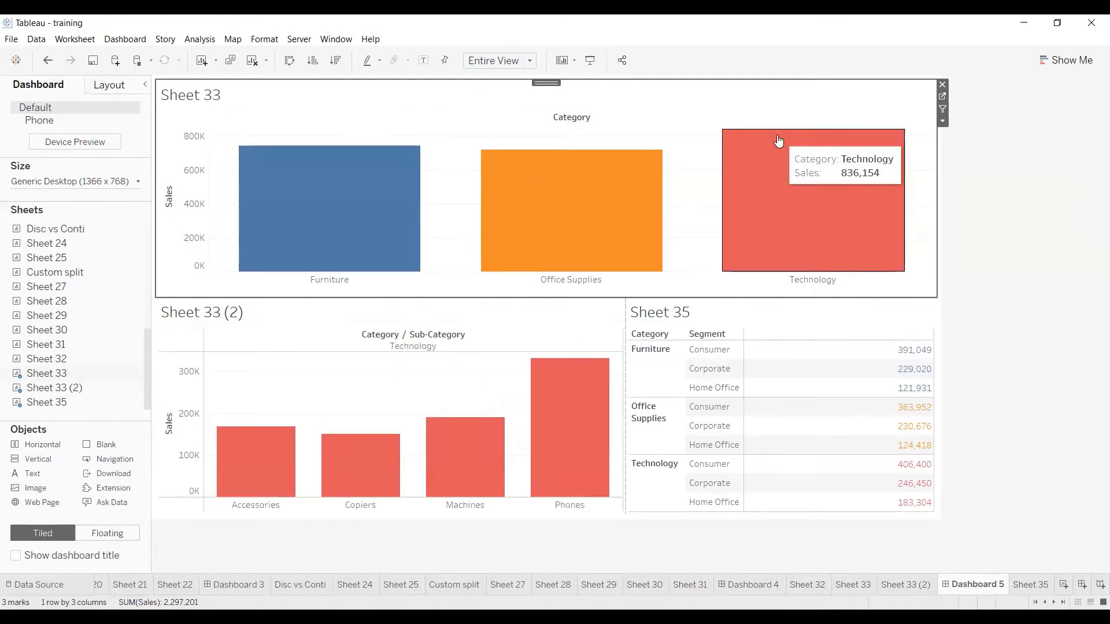
pyautogui.moveTo(638, 188)
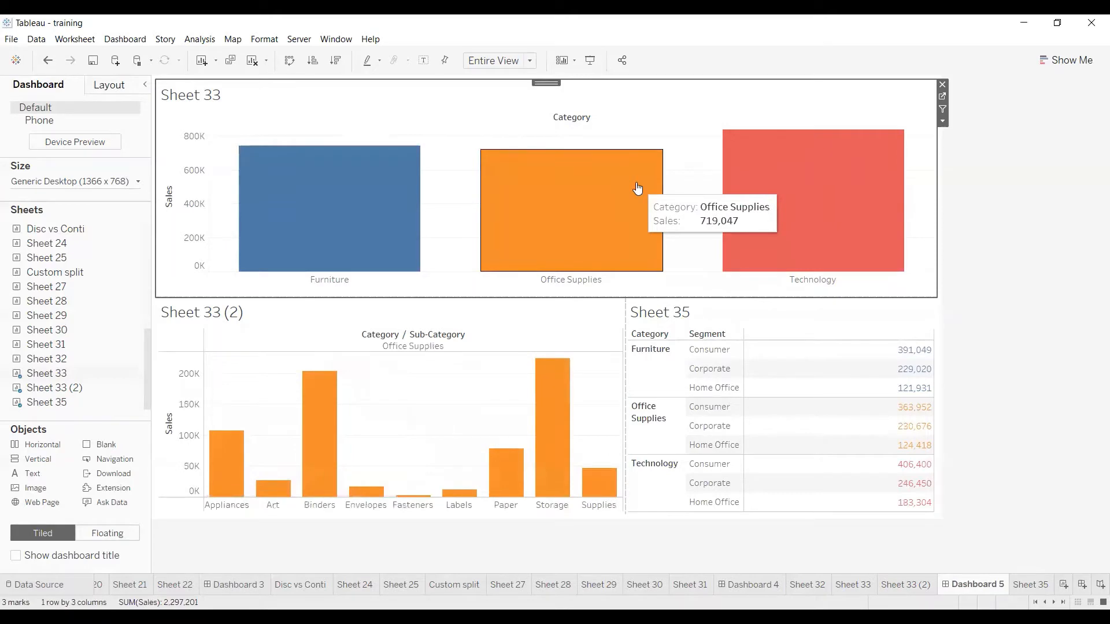
pyautogui.moveTo(373, 216)
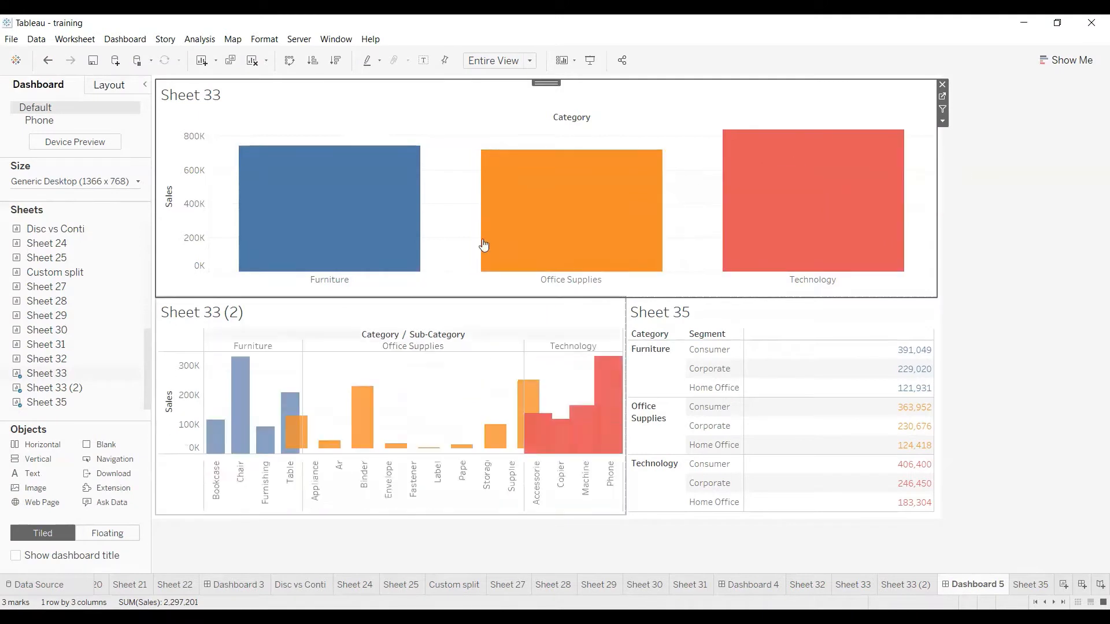
# Open the Choose category filter action and review its trigger, source and target settings.
pyautogui.click(84, 43)
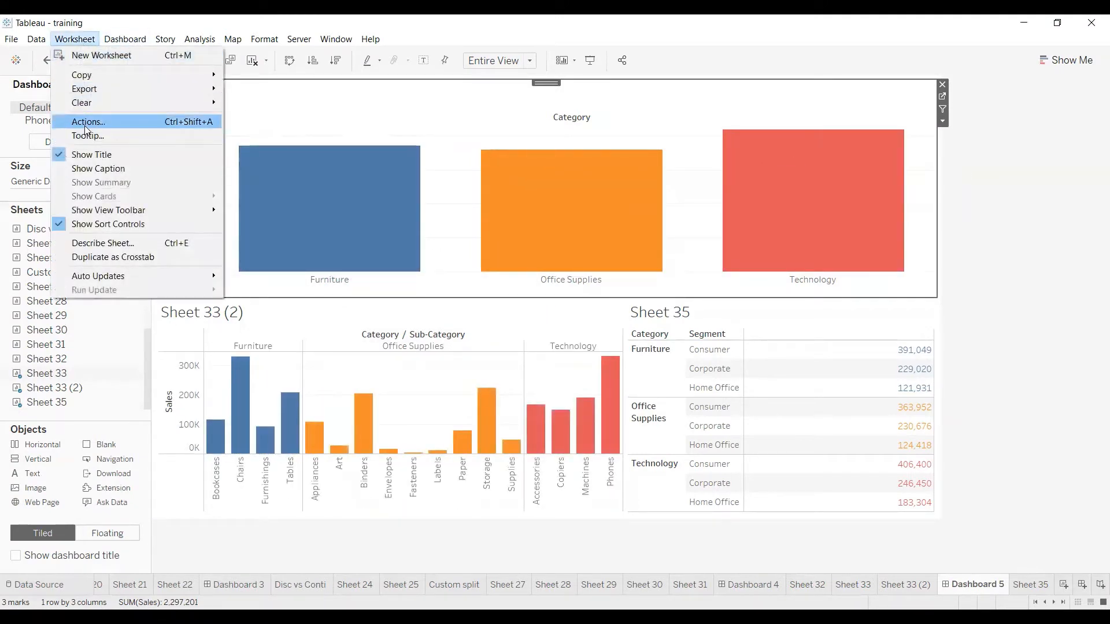
pyautogui.click(453, 291)
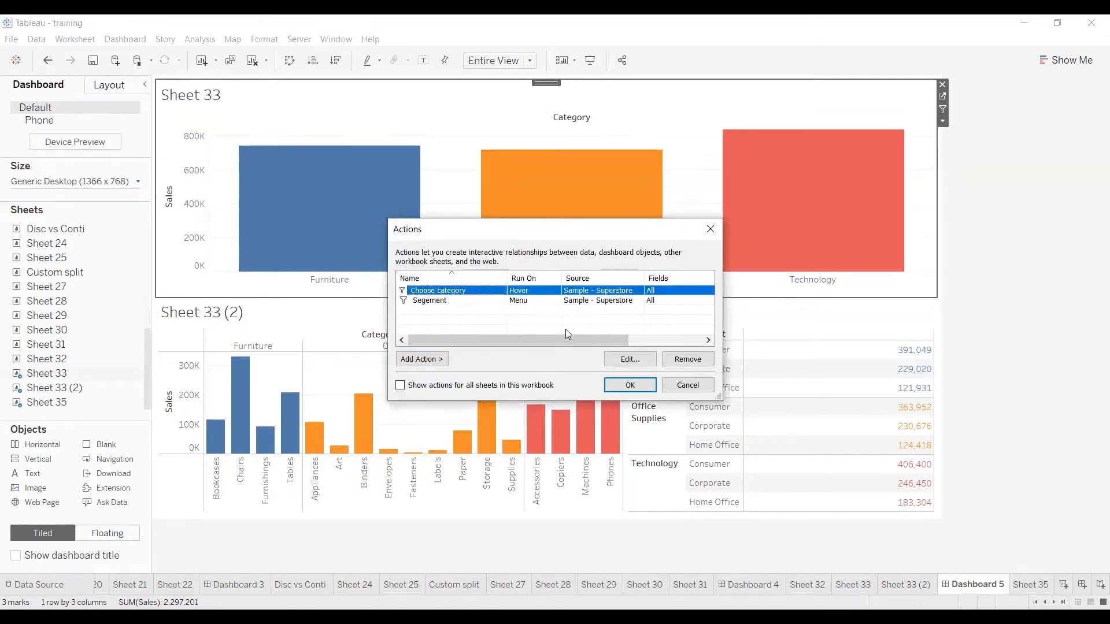
pyautogui.click(628, 359)
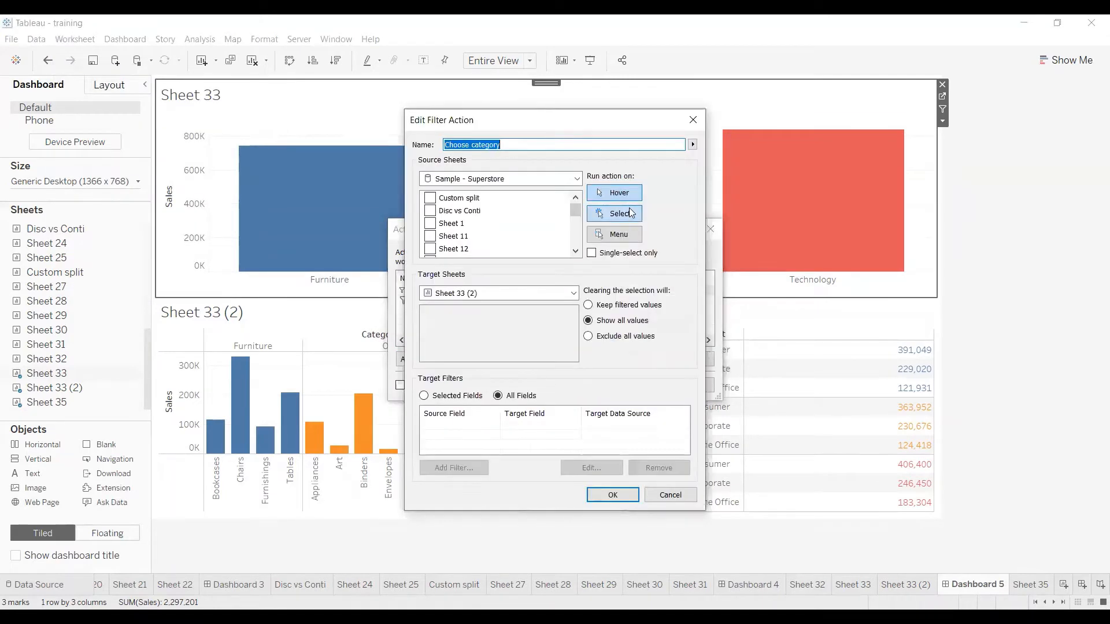
pyautogui.click(608, 492)
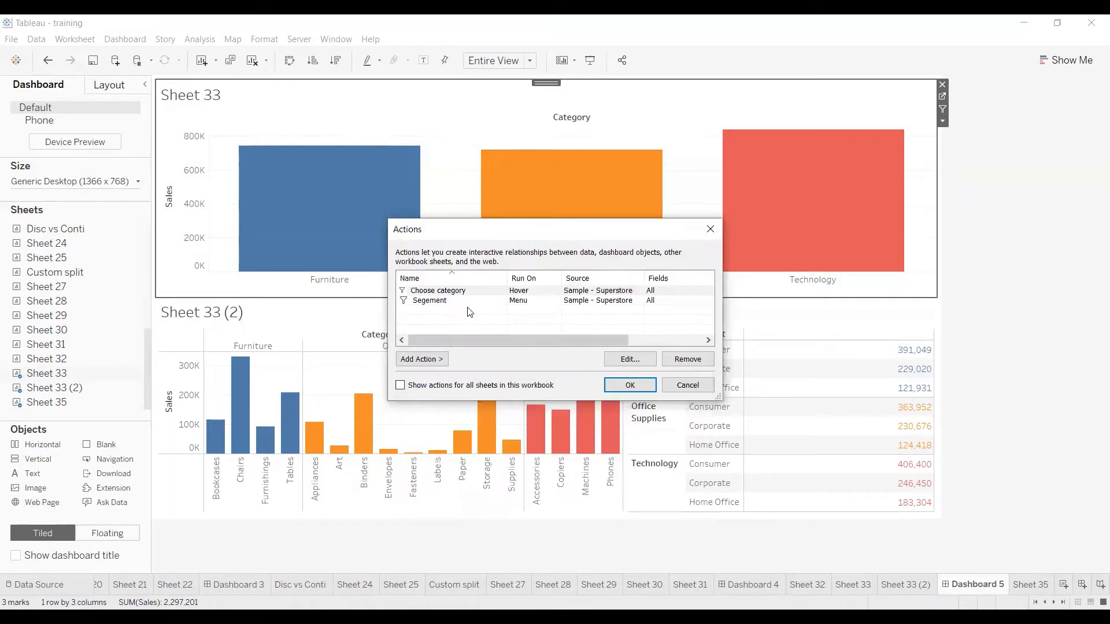
# Edit the Segement filter action so that it runs on Hover.
pyautogui.click(501, 316)
pyautogui.click(518, 305)
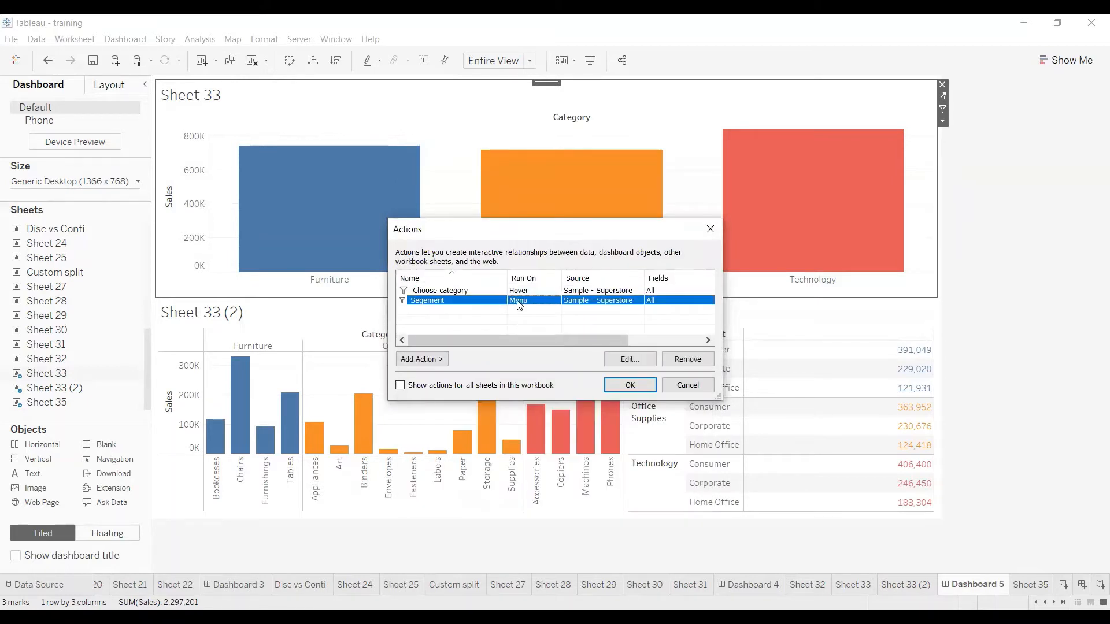
pyautogui.click(629, 362)
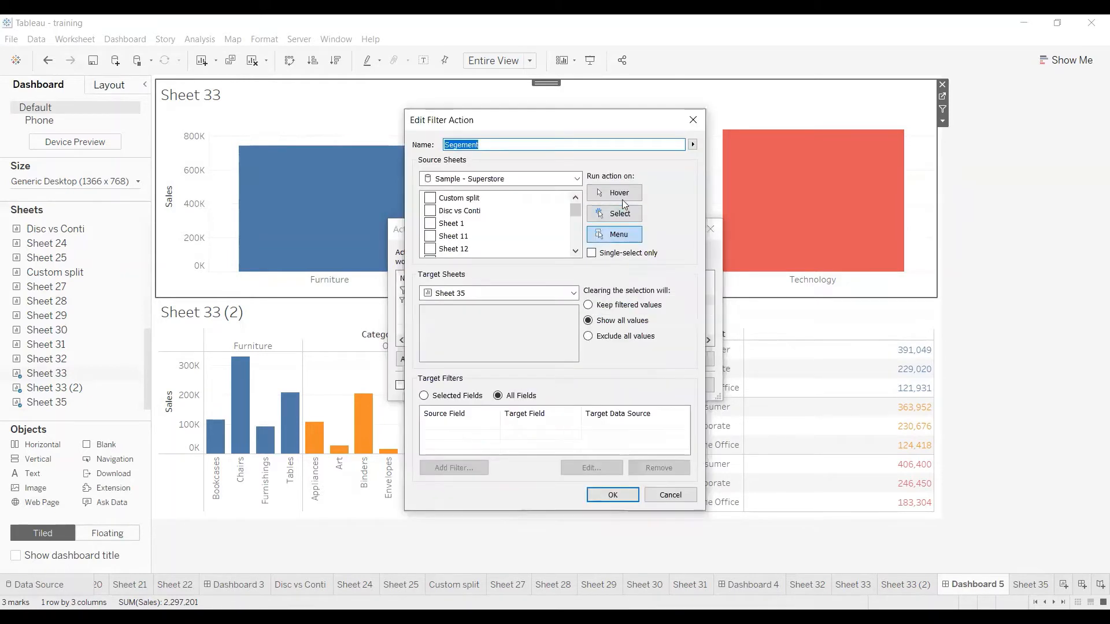
pyautogui.click(622, 198)
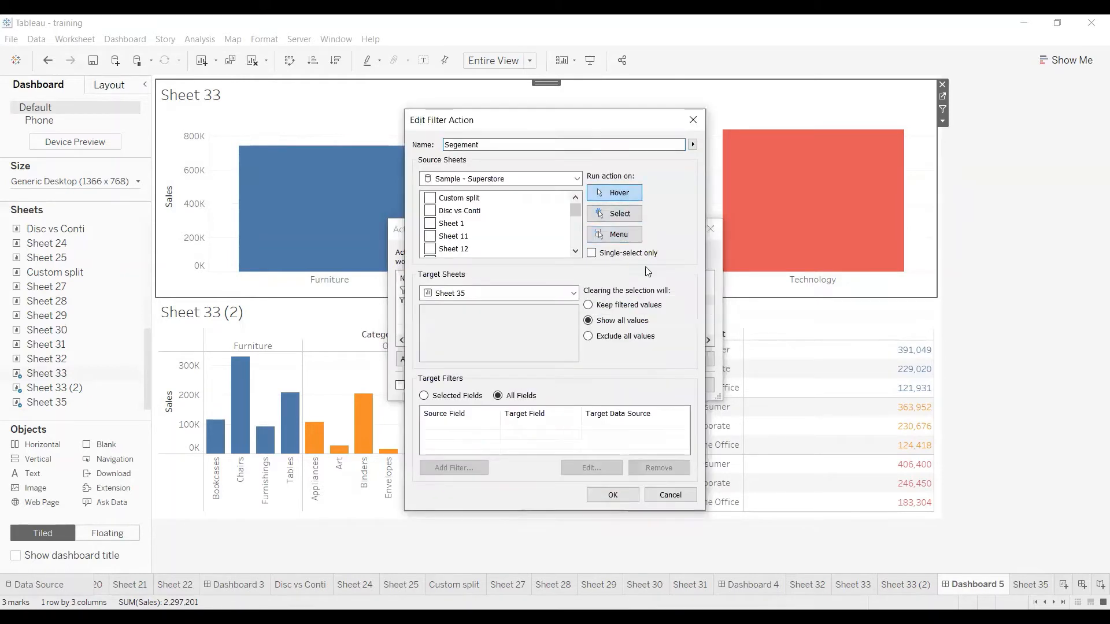
pyautogui.click(612, 495)
pyautogui.click(647, 387)
# Test both Hover actions by pointing at the Furniture, Office Supplies and Technology bars in Sheet 33.
pyautogui.moveTo(569, 213)
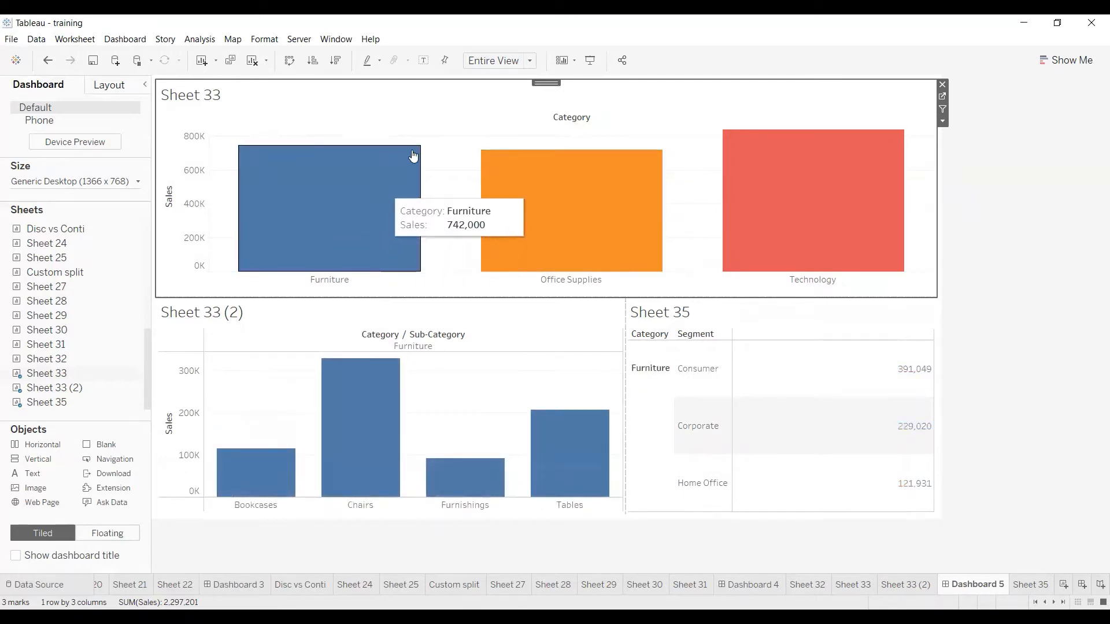
pyautogui.moveTo(786, 175)
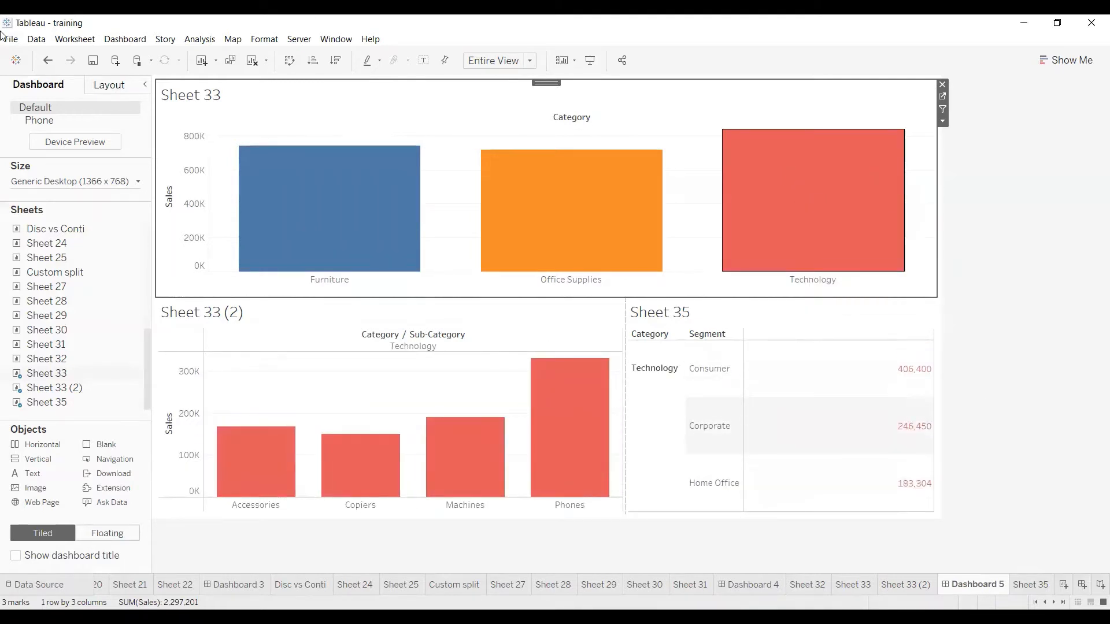
# Review the Segement filter action's trigger, target sheet and options for clearing the selection, keeping its settings.
pyautogui.click(78, 42)
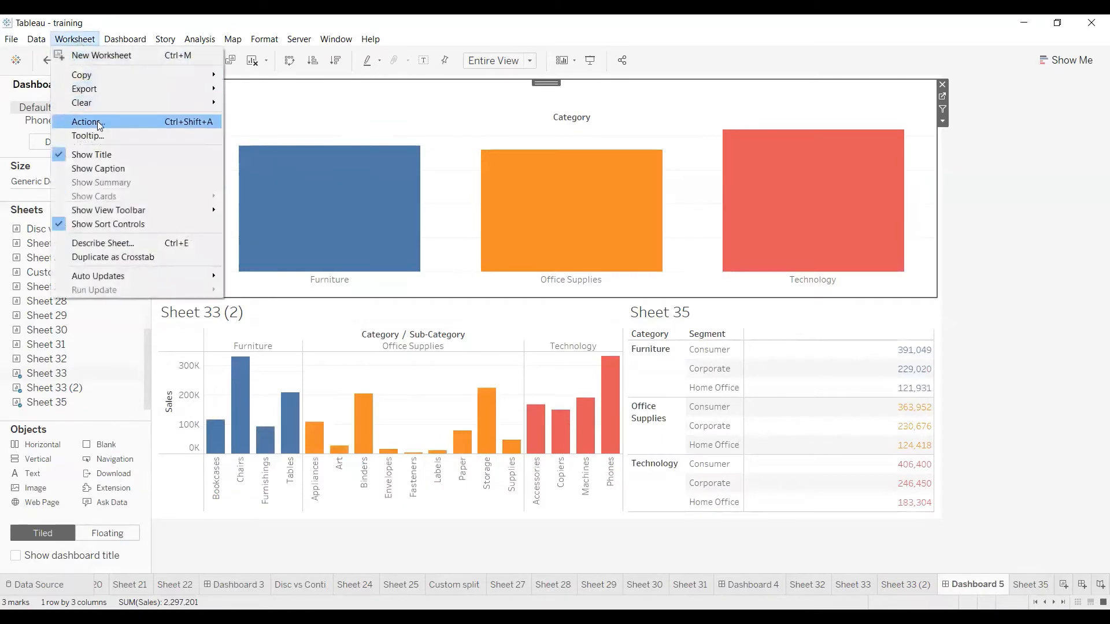
pyautogui.click(99, 122)
pyautogui.click(523, 301)
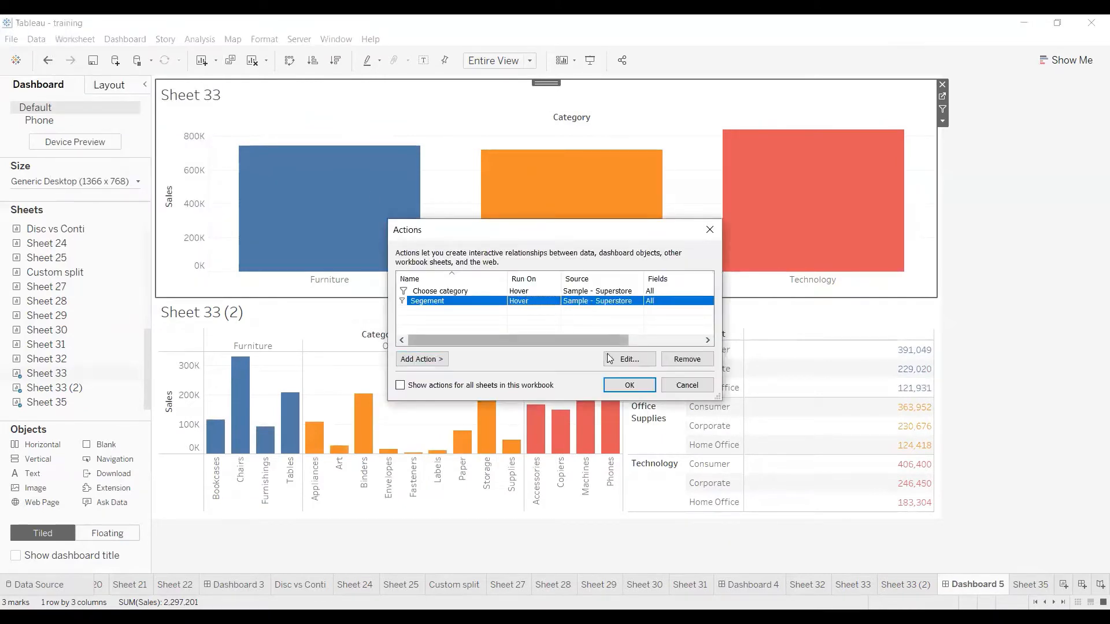
pyautogui.click(616, 360)
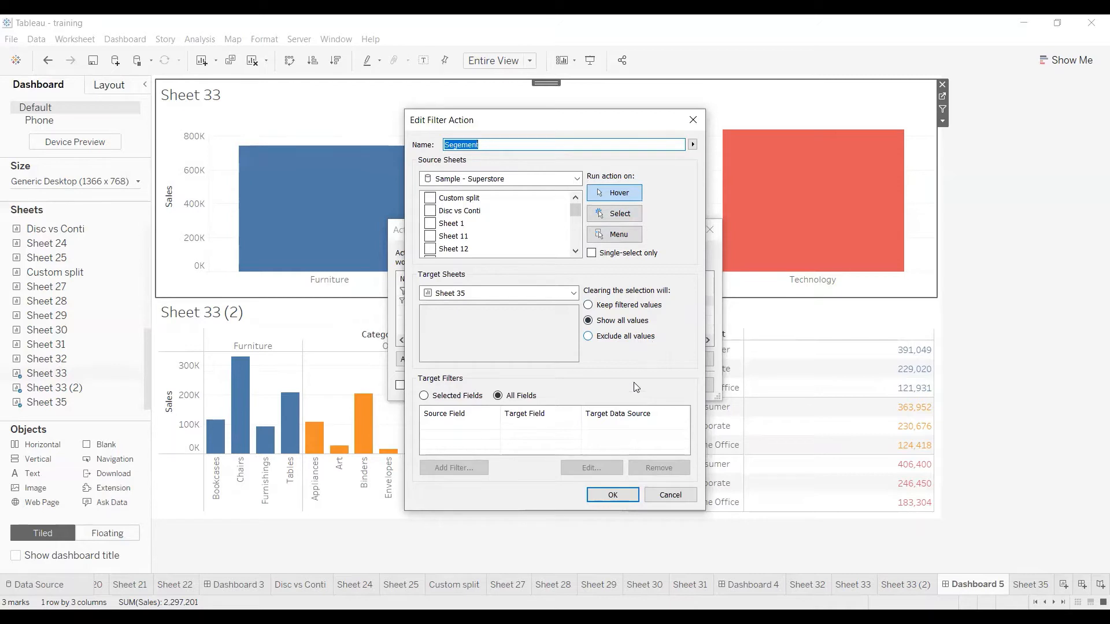
pyautogui.click(617, 497)
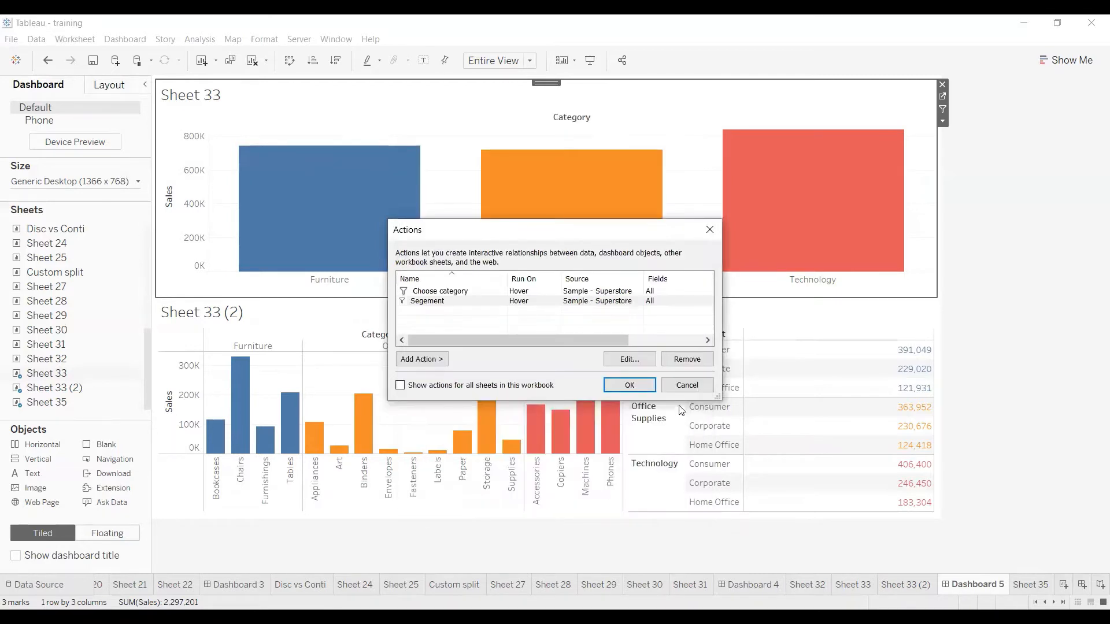
pyautogui.click(686, 386)
# Check Sheet 35 against Dashboard 5 and add a new blank worksheet after Sheet 35.
pyautogui.click(1043, 559)
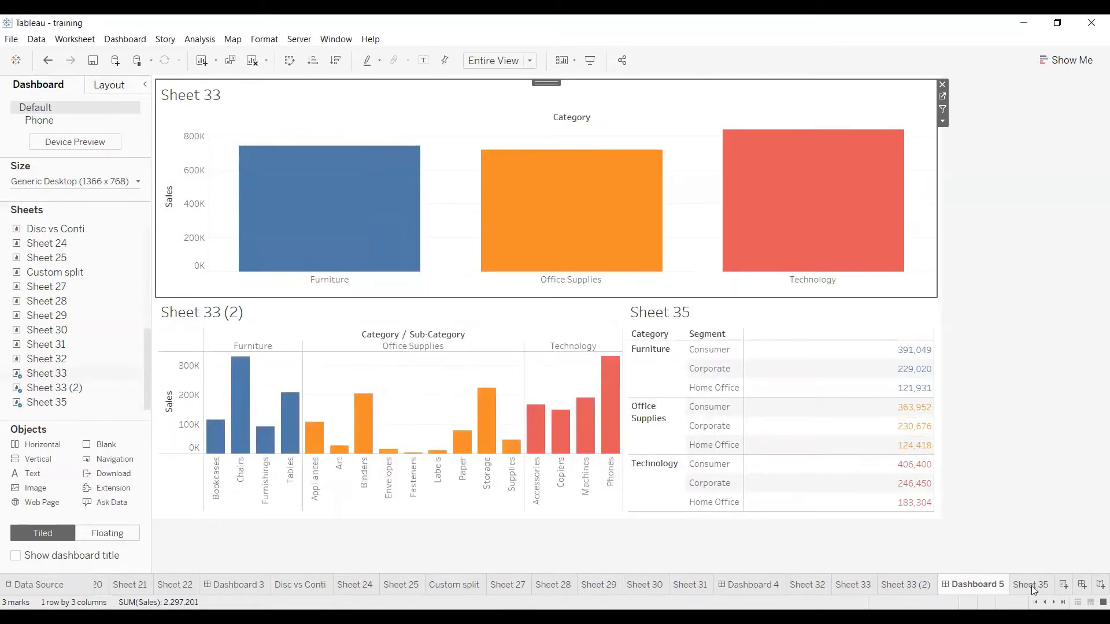
pyautogui.click(1031, 585)
pyautogui.click(988, 585)
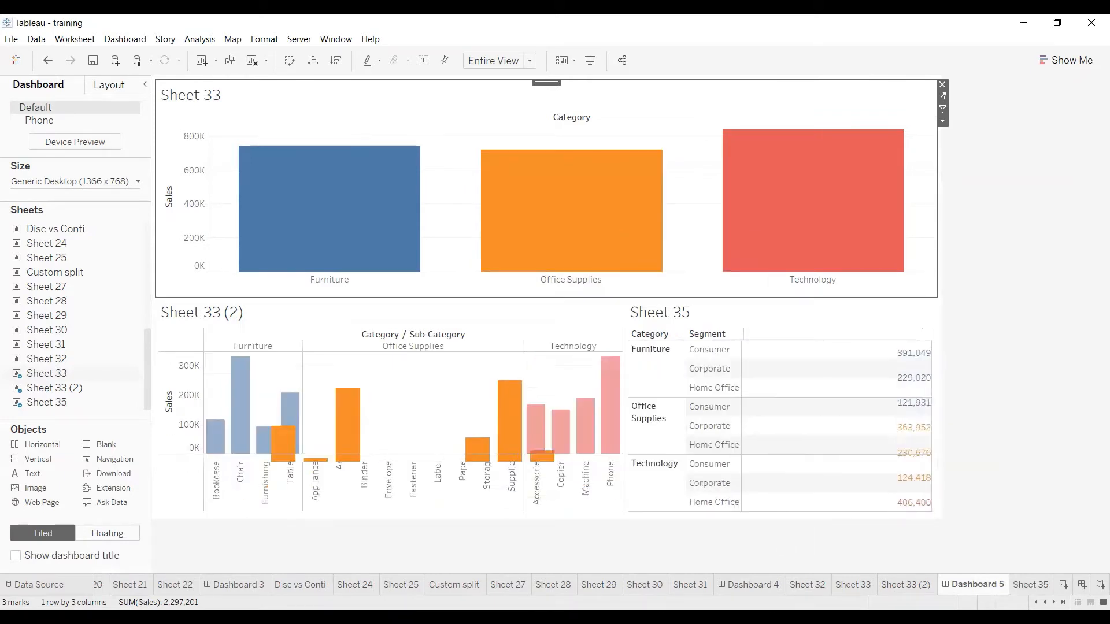
pyautogui.click(1026, 586)
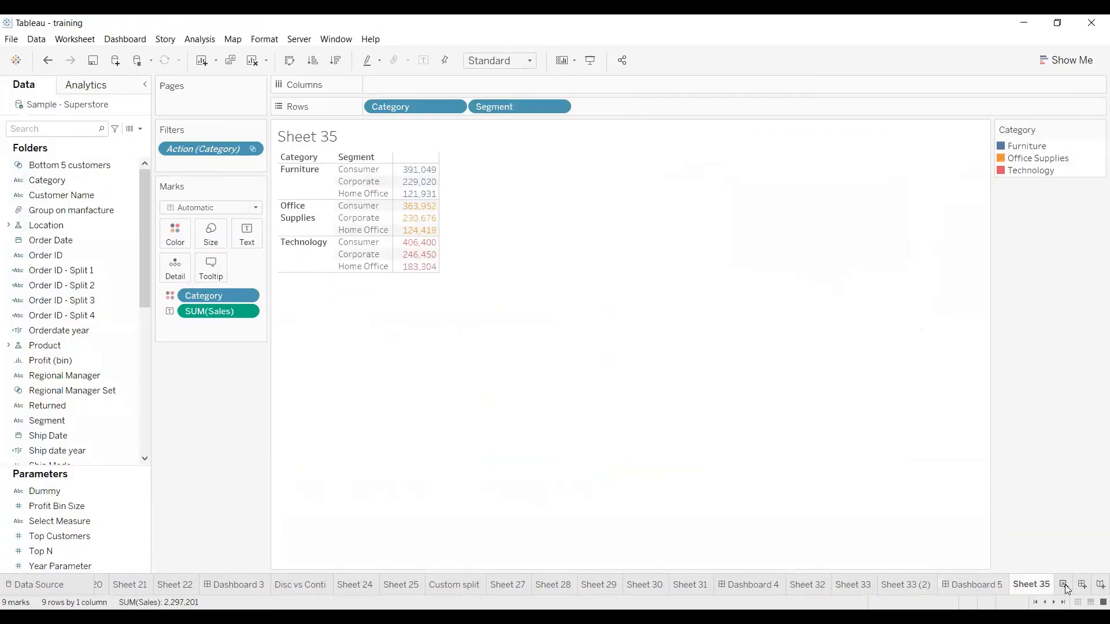
pyautogui.click(1065, 586)
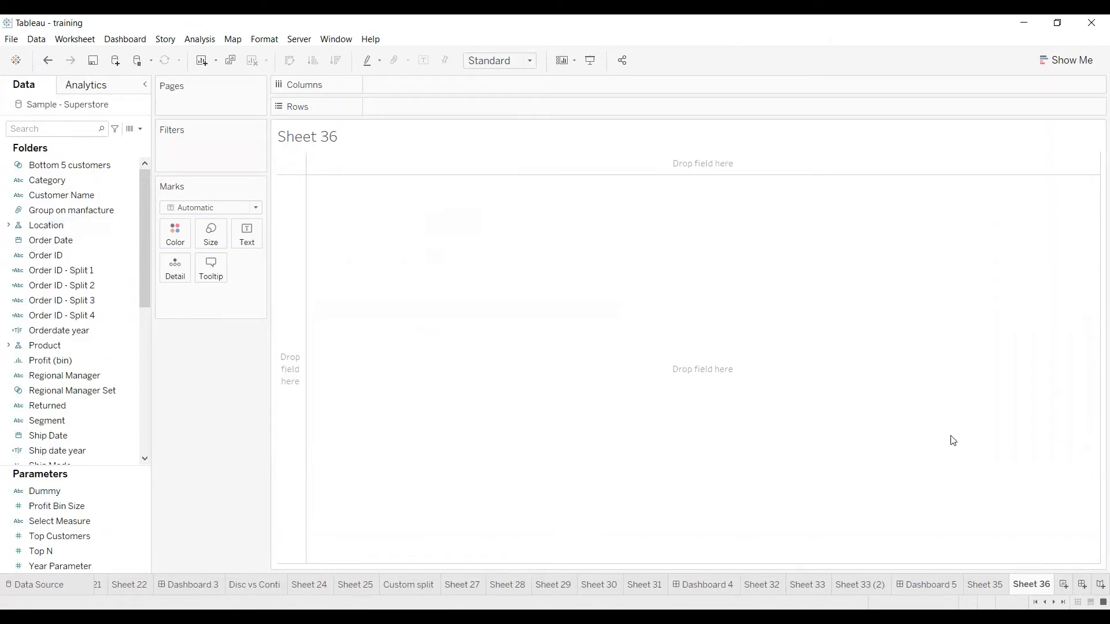
# Examine the action types that can be added to the new worksheet, without creating one.
pyautogui.click(75, 39)
pyautogui.click(84, 127)
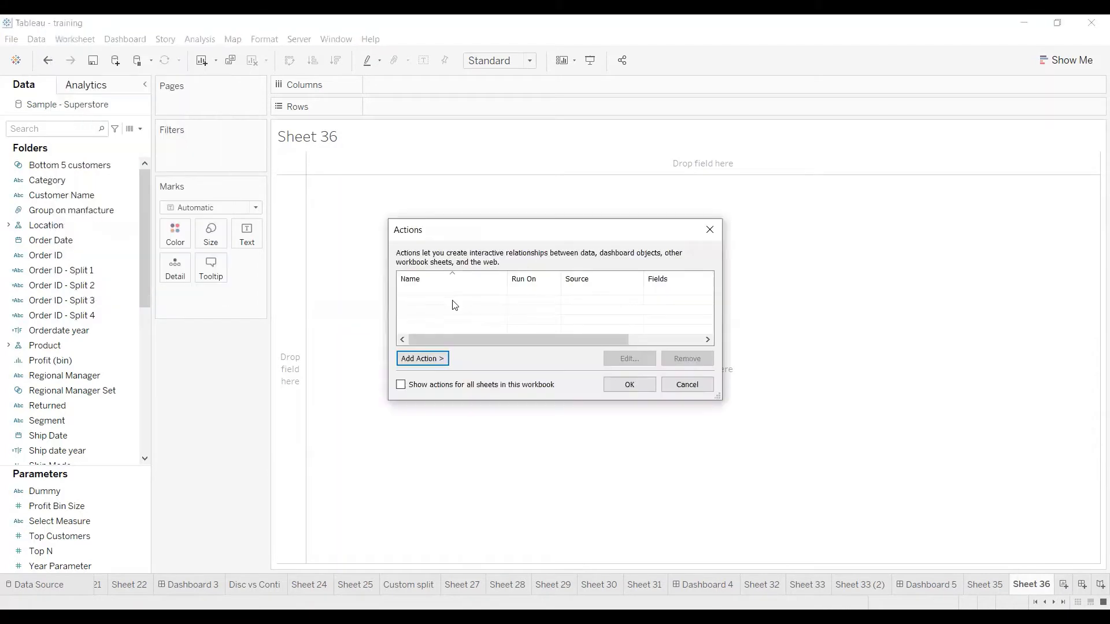
pyautogui.click(432, 361)
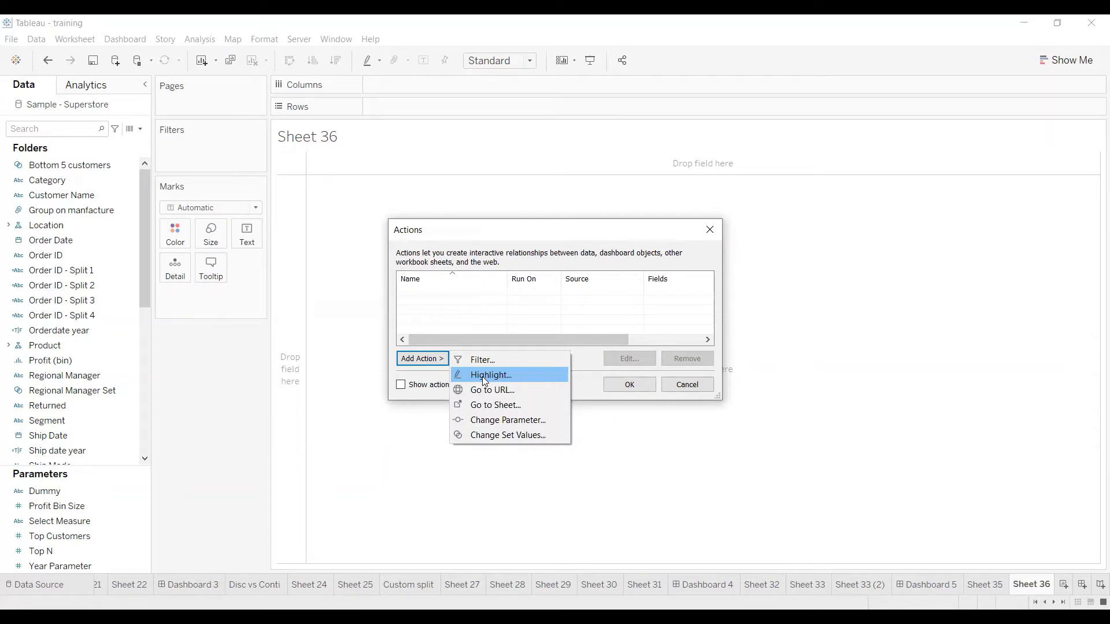
pyautogui.click(693, 387)
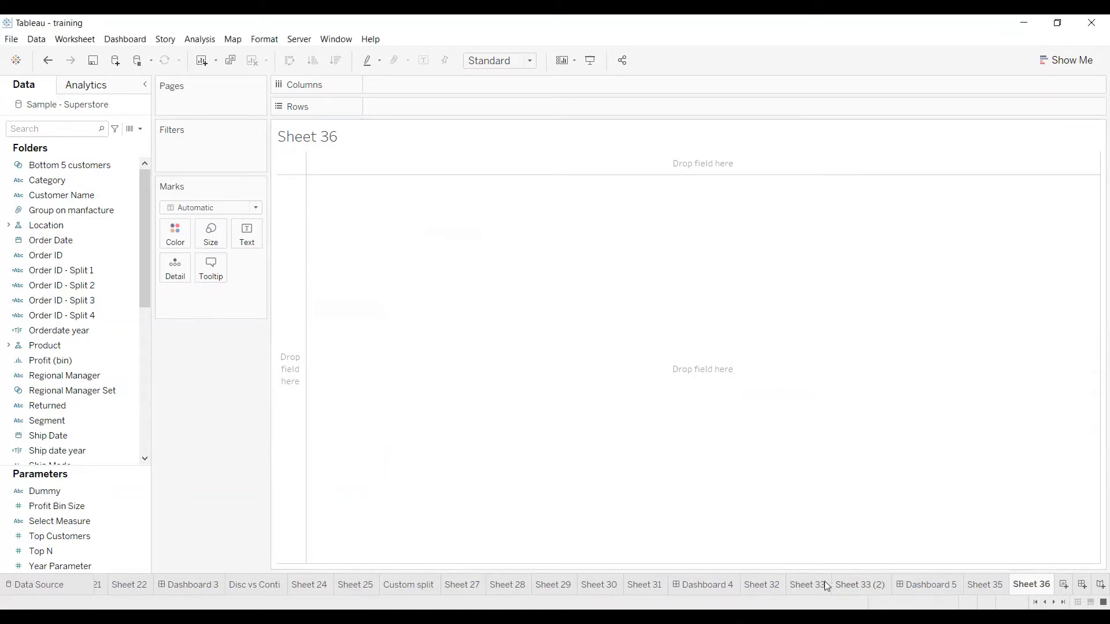
# Duplicate Sheet 33 and rename the copy as ABC.
pyautogui.click(990, 587)
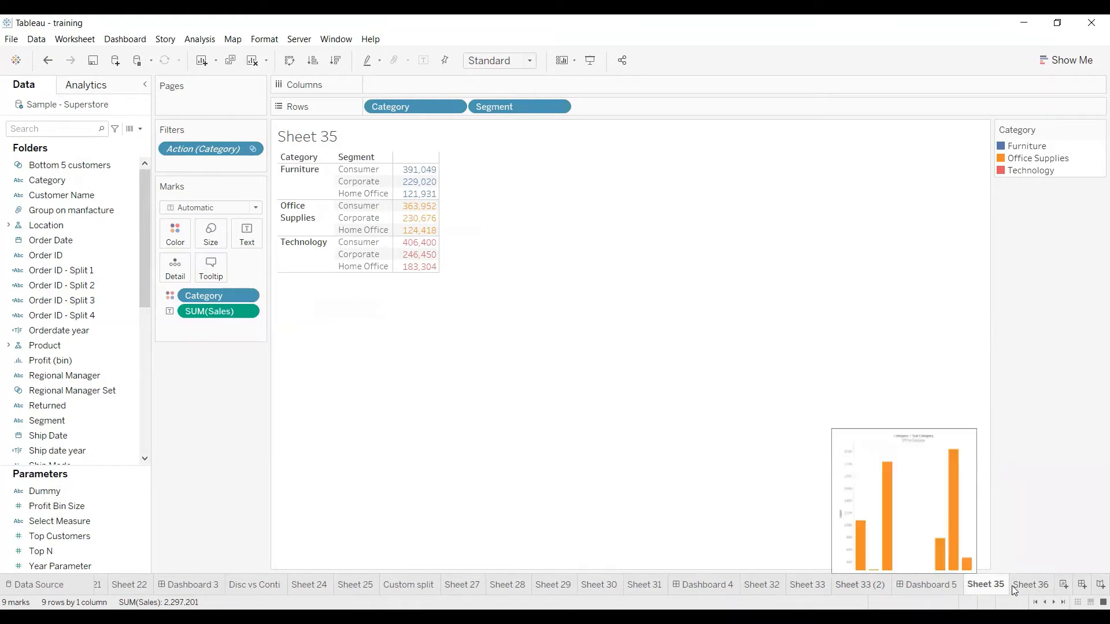
pyautogui.click(808, 585)
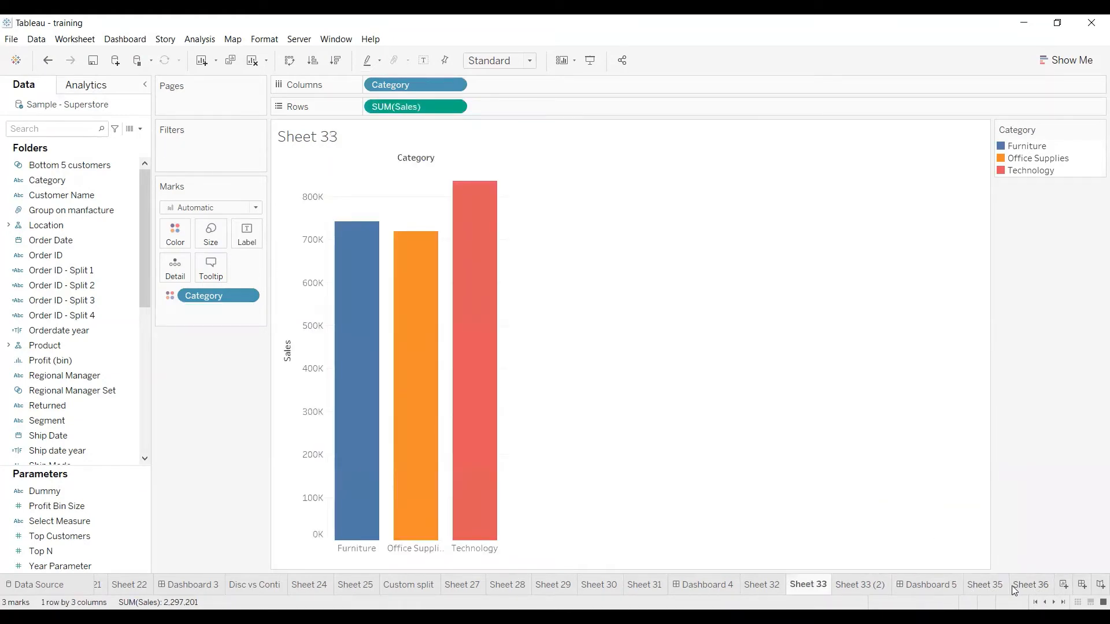
pyautogui.rightClick(824, 585)
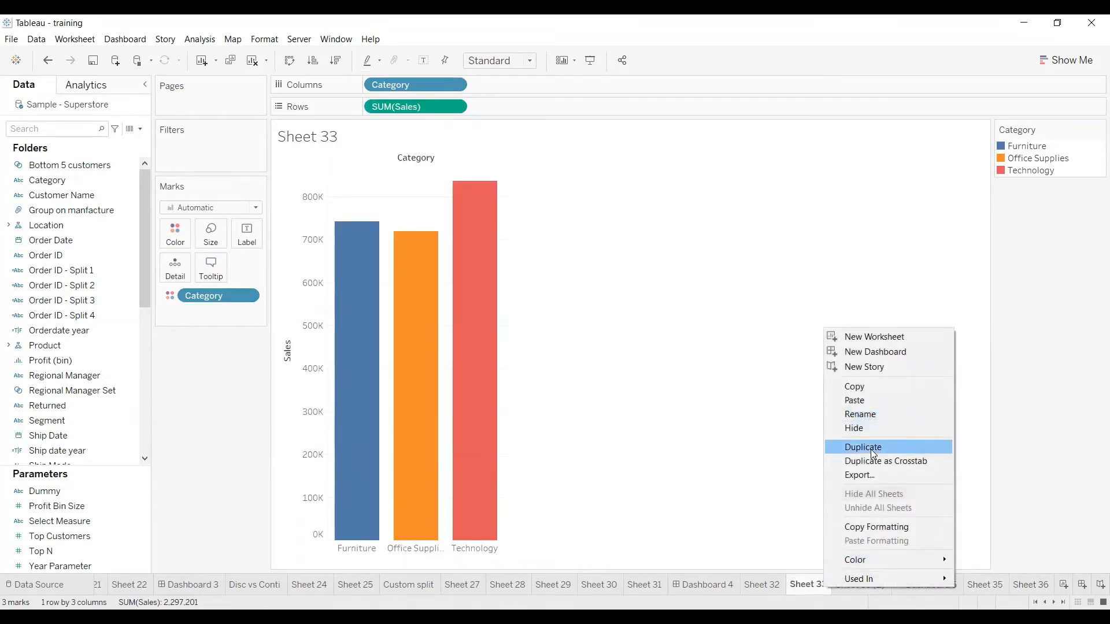
pyautogui.click(870, 449)
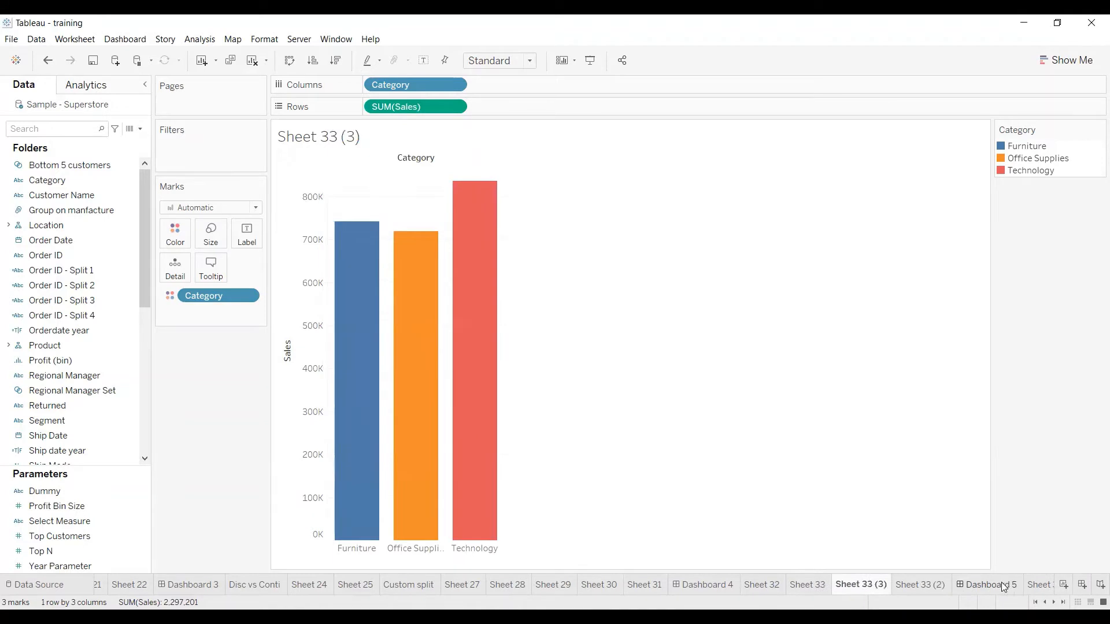
pyautogui.doubleClick(880, 585)
pyautogui.write('ABC')
pyautogui.press('Return')
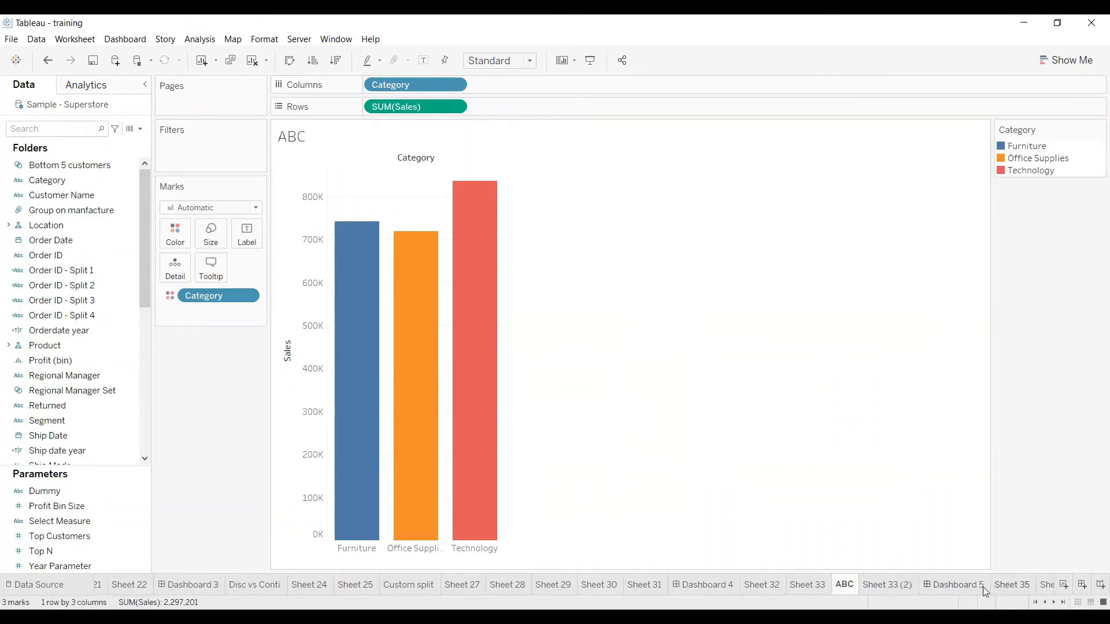
# Delete the ABC worksheet.
pyautogui.click(1034, 586)
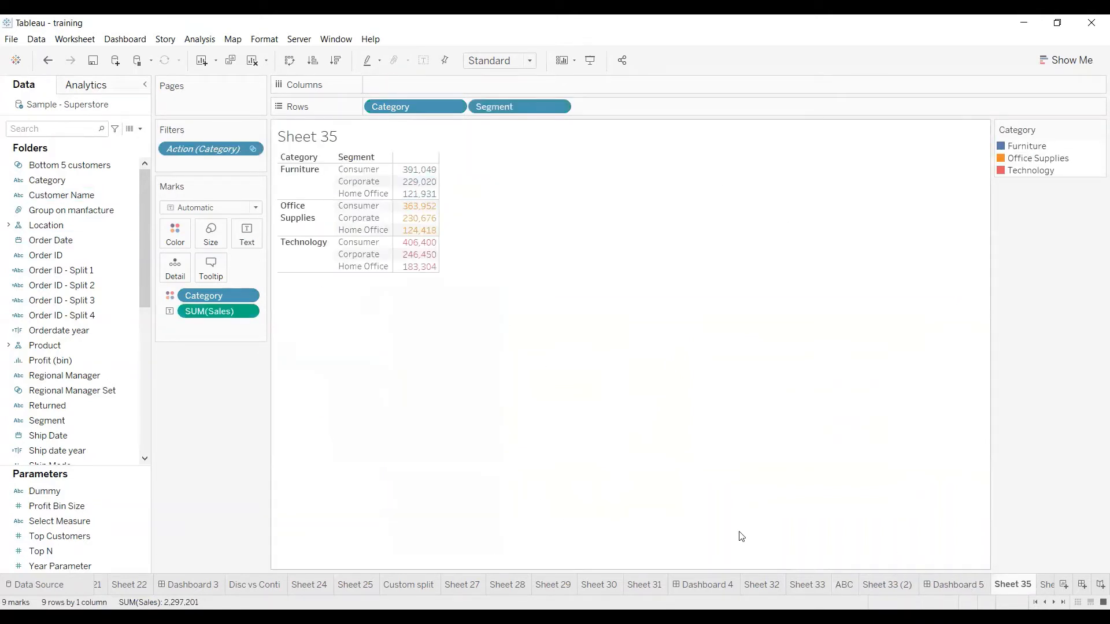
pyautogui.click(888, 584)
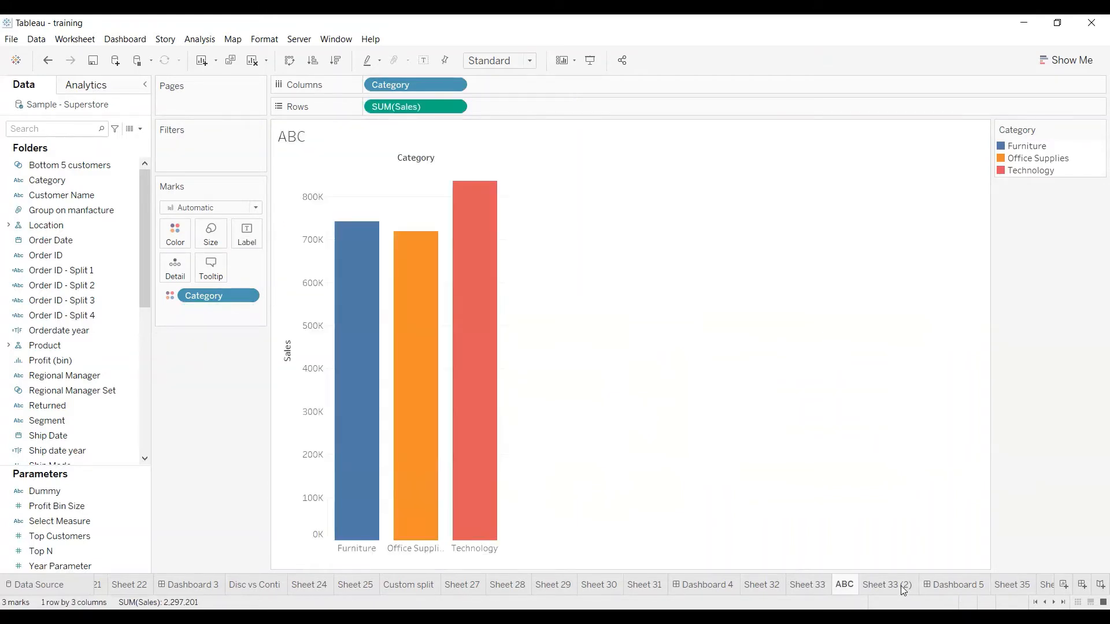
pyautogui.rightClick(845, 590)
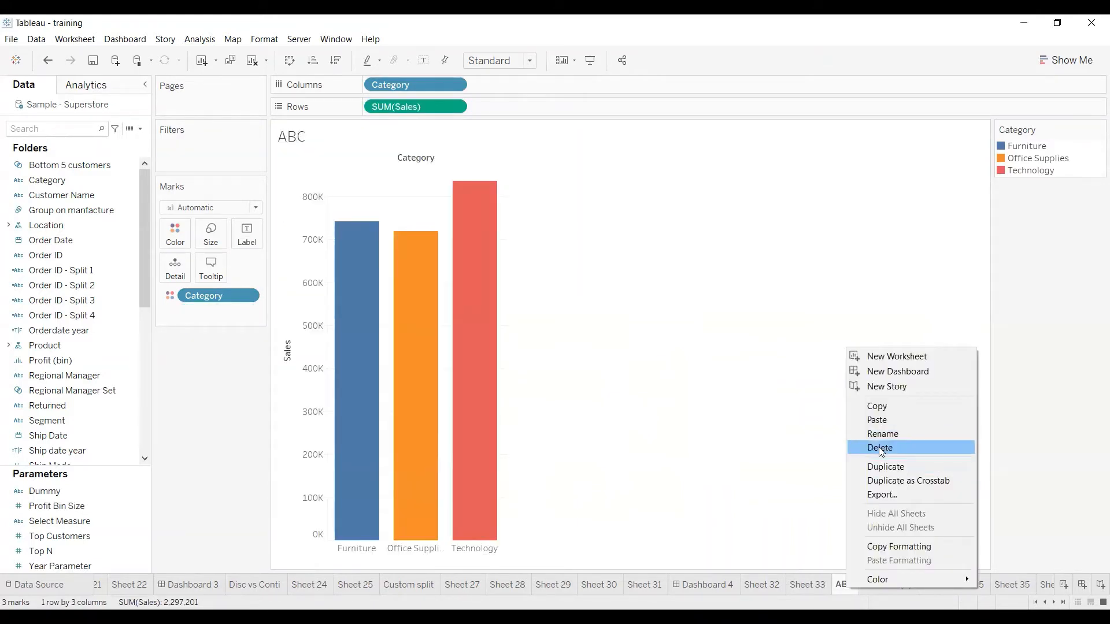
pyautogui.click(881, 448)
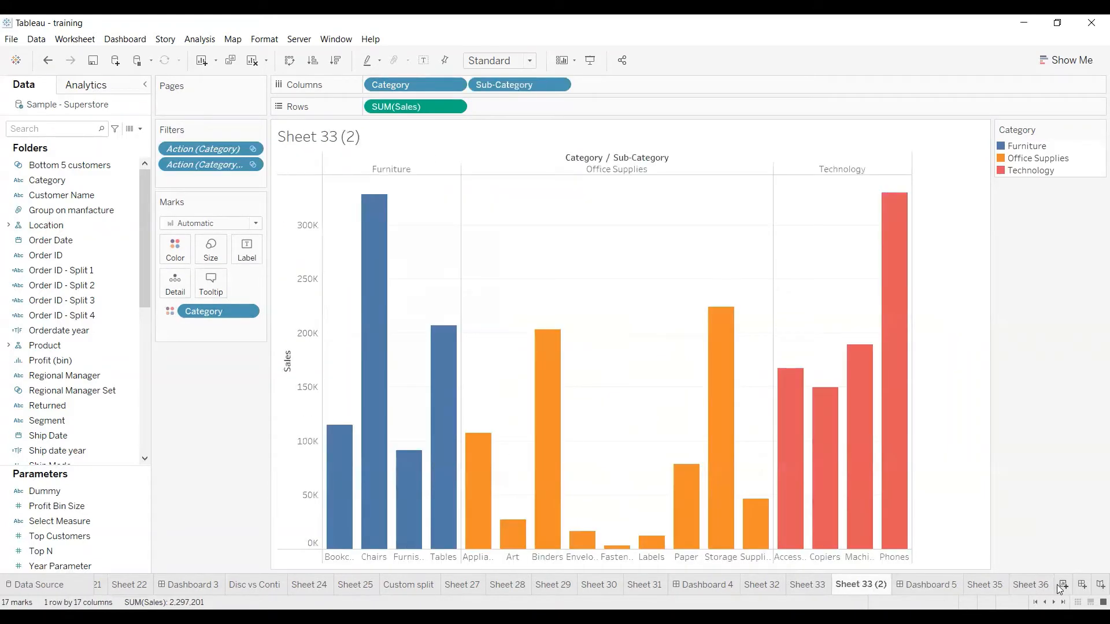
# Add another blank worksheet and filter Sheet 33 (2) from the Furniture Home Office value in Sheet 35.
pyautogui.hotkey('ctrl', 'm')
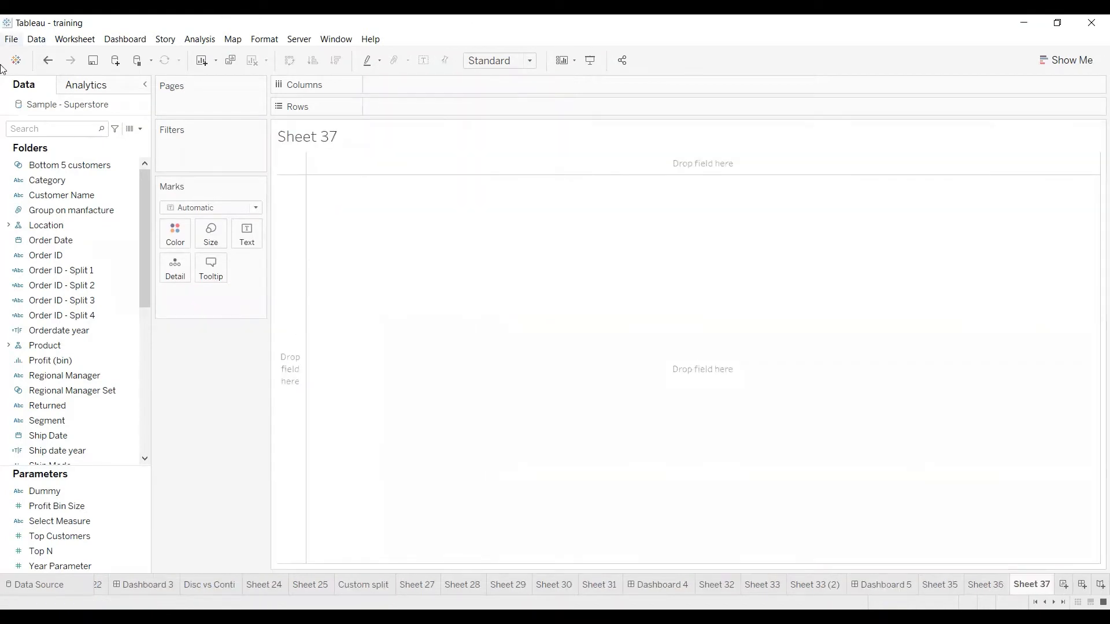
pyautogui.doubleClick(69, 181)
pyautogui.click(939, 585)
pyautogui.click(396, 194)
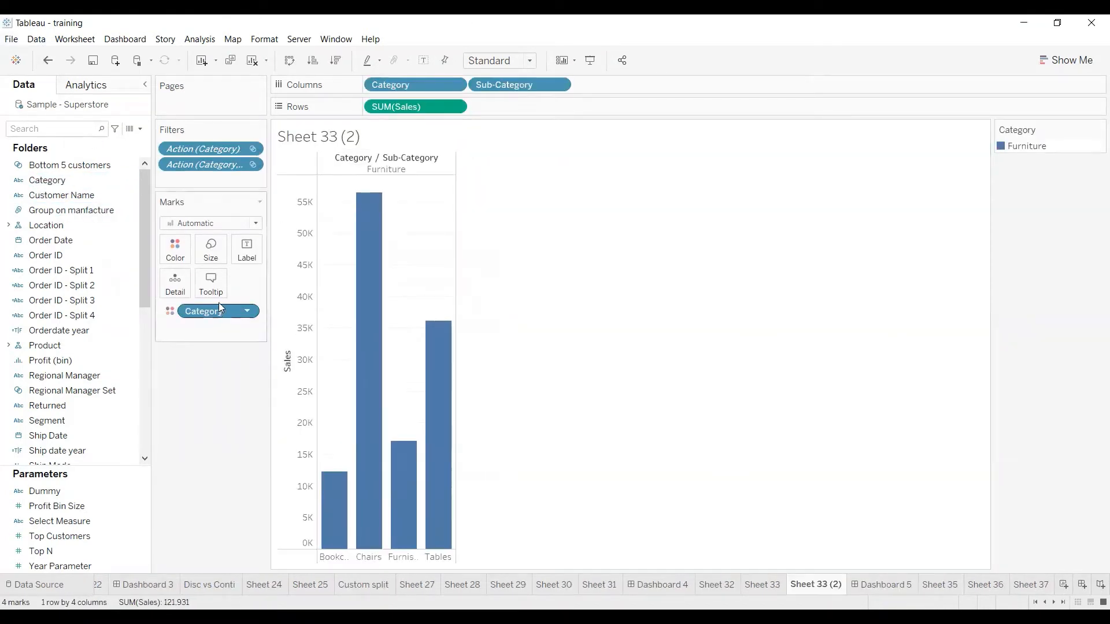
# Add Sales a second time to the rows of Sheet 33 (2) and remove Sub-Category from its columns.
pyautogui.scroll(-5, 109, 419)
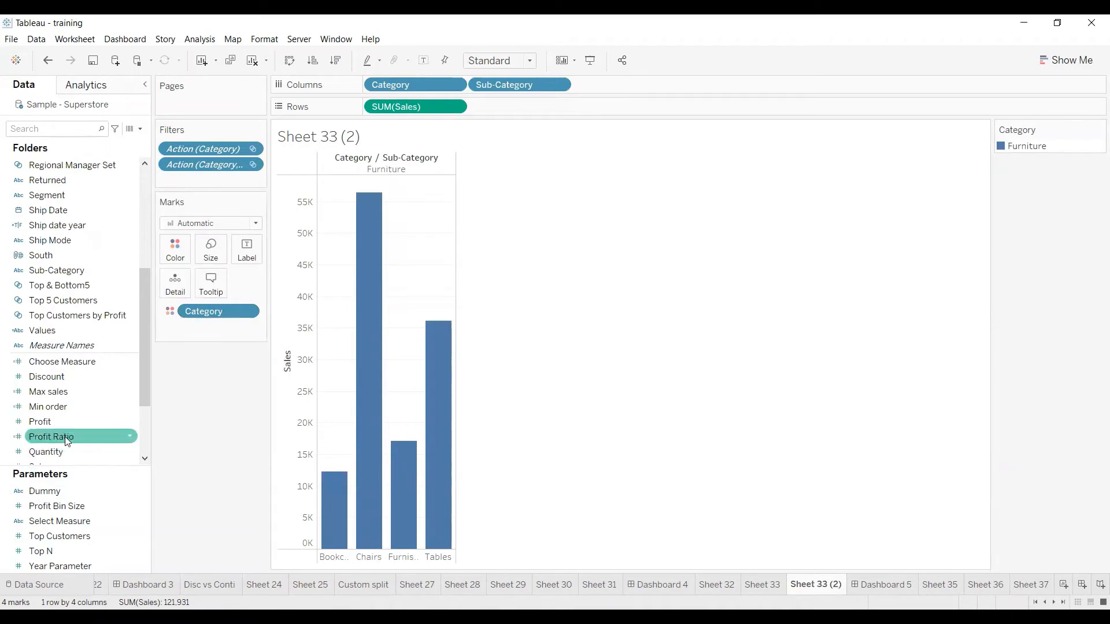
pyautogui.scroll(-2, 64, 436)
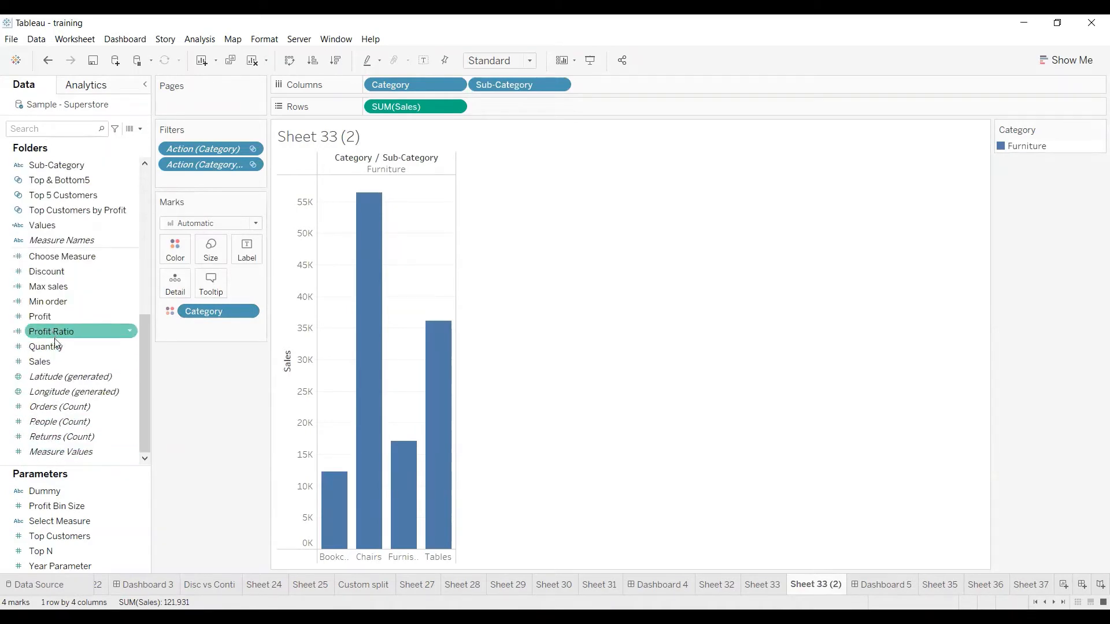
pyautogui.click(50, 360)
pyautogui.doubleClick(58, 359)
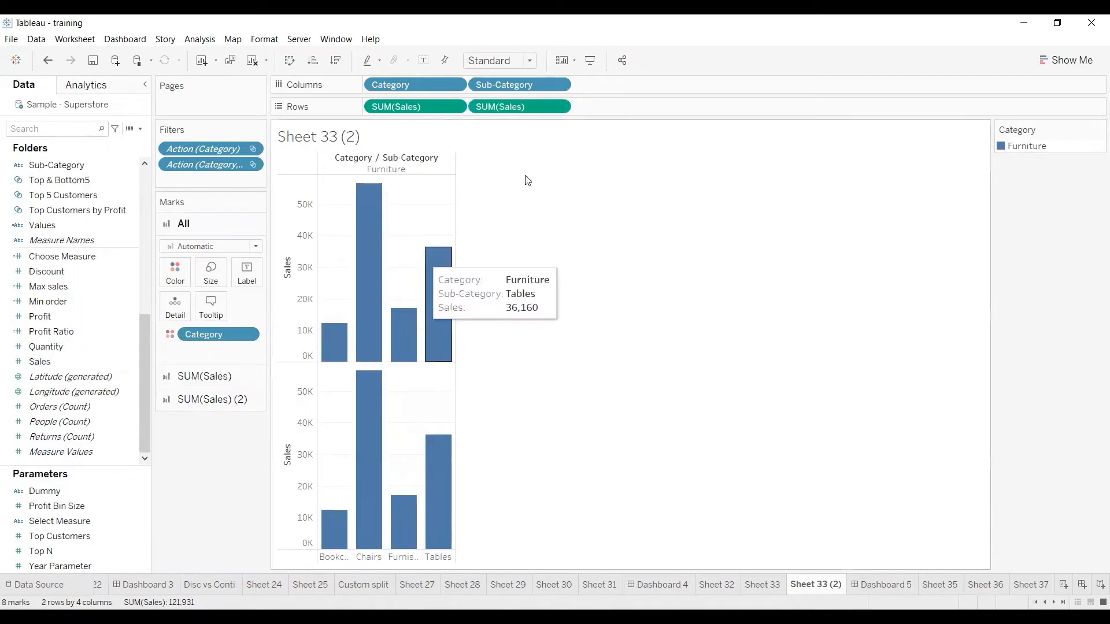
pyautogui.moveTo(505, 89); pyautogui.dragTo(247, 459)
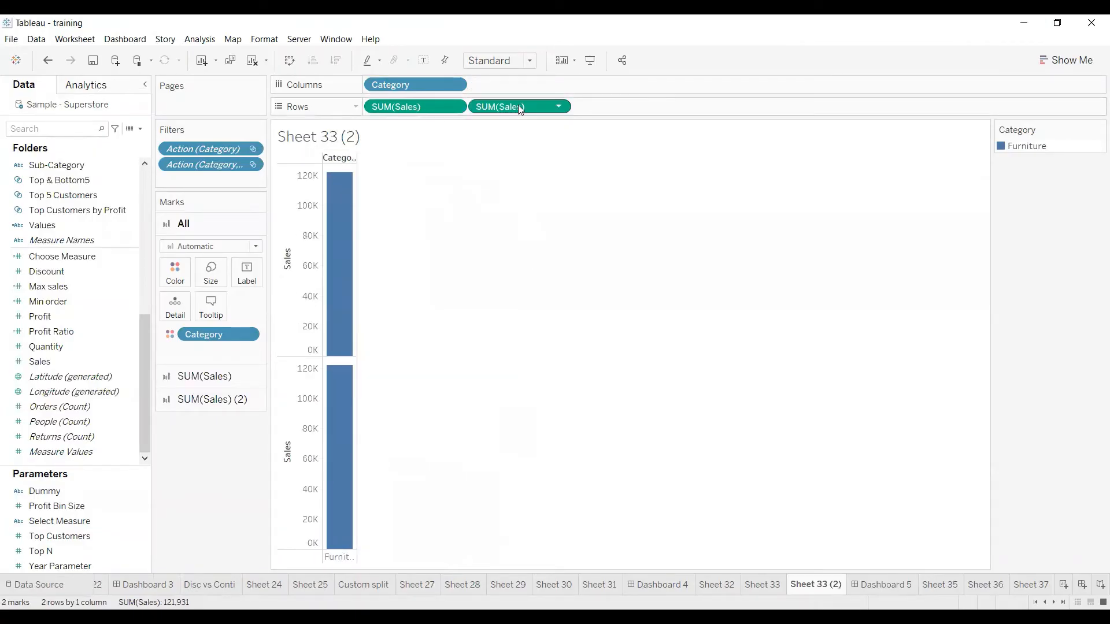
# Remove the duplicate Sales measure from the rows of Sheet 33 (2), along with its second Category action filter.
pyautogui.press('Delete')
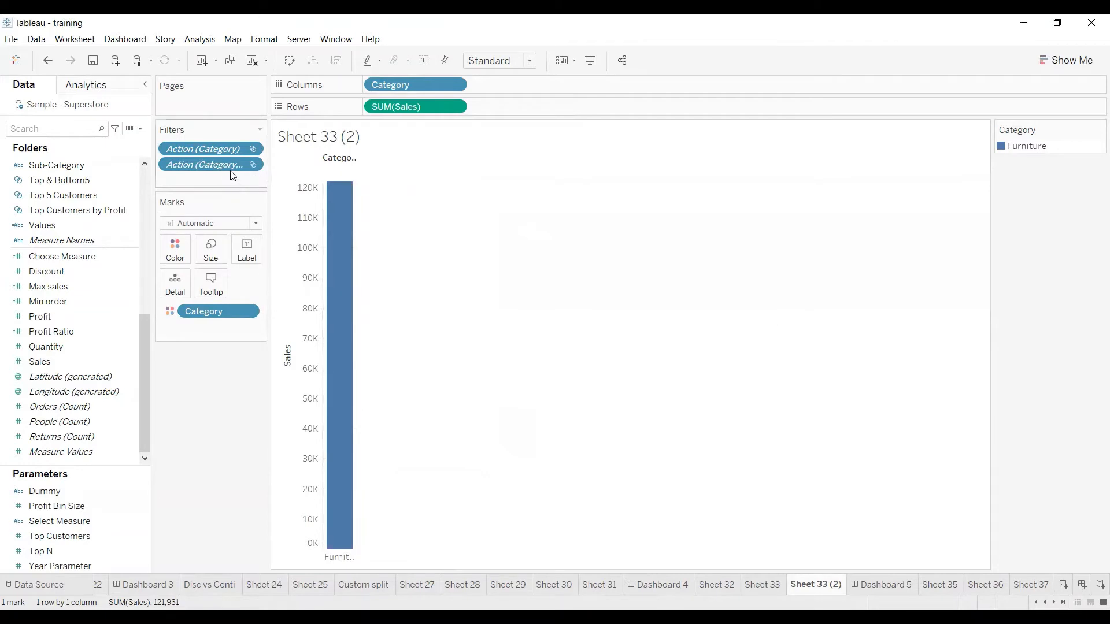
pyautogui.moveTo(192, 356); pyautogui.dragTo(232, 192)
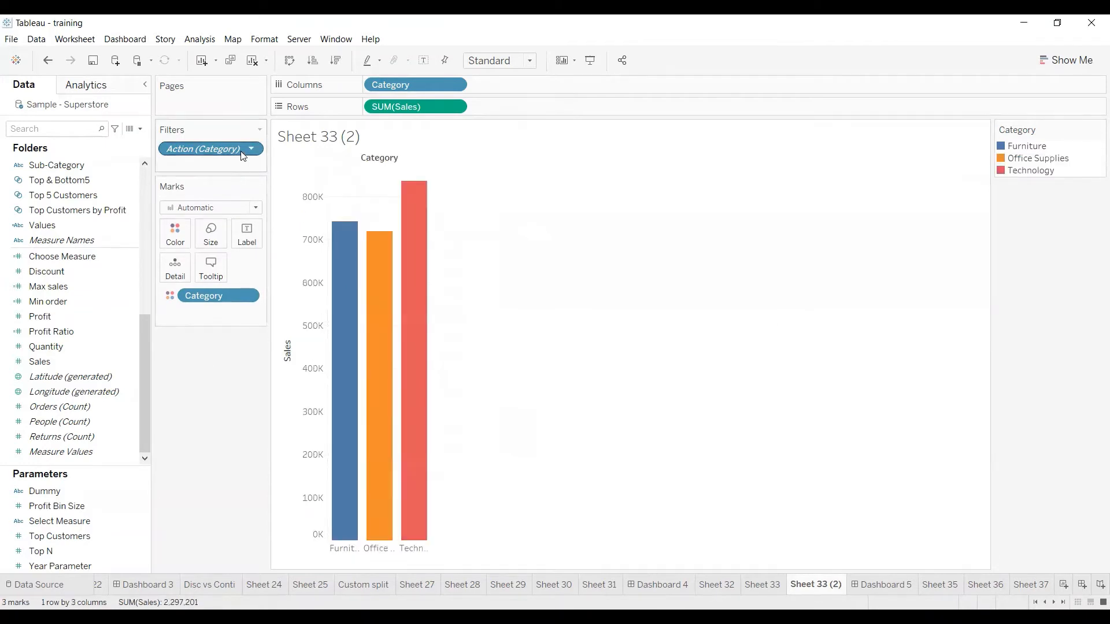
# Build a horizontal bar chart of Sales by Category on Sheet 37.
pyautogui.click(1023, 583)
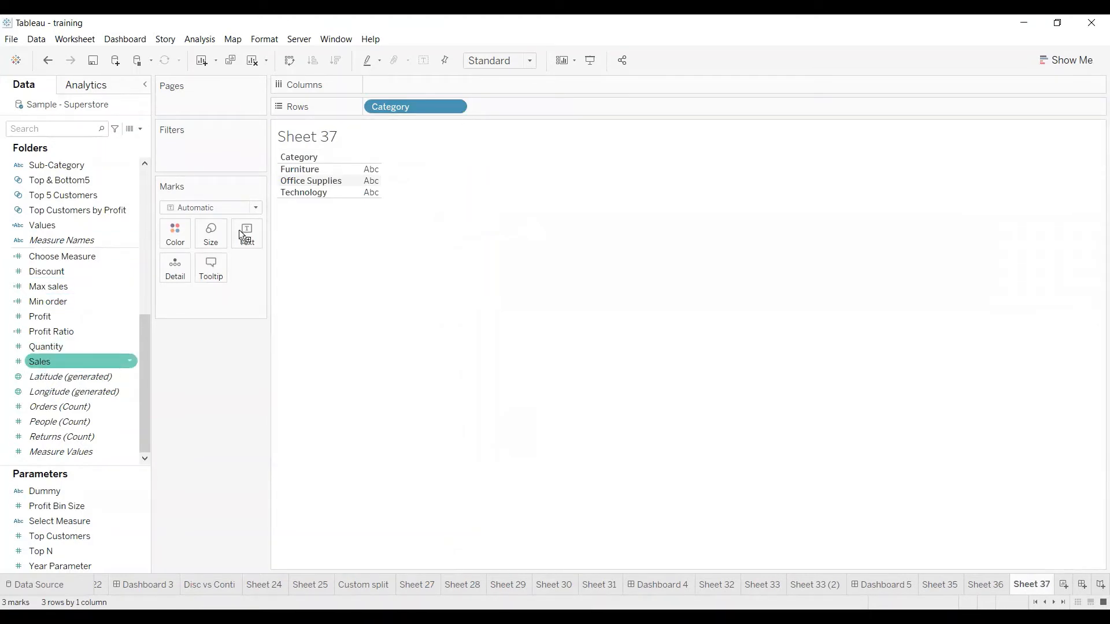
pyautogui.moveTo(242, 234); pyautogui.dragTo(246, 234)
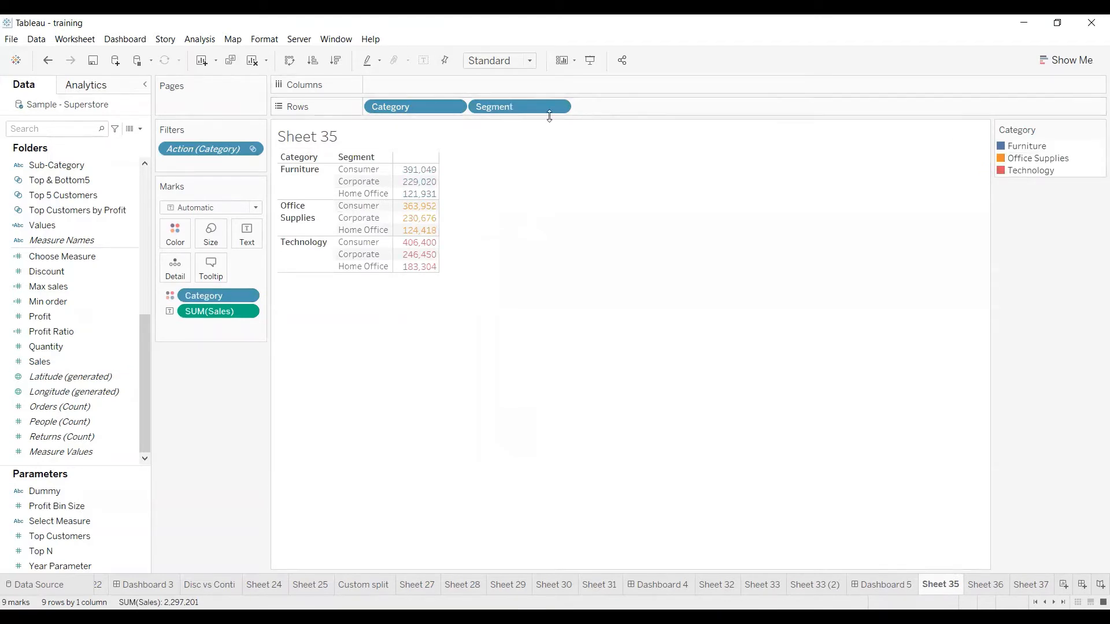
pyautogui.click(1037, 586)
pyautogui.click(1068, 60)
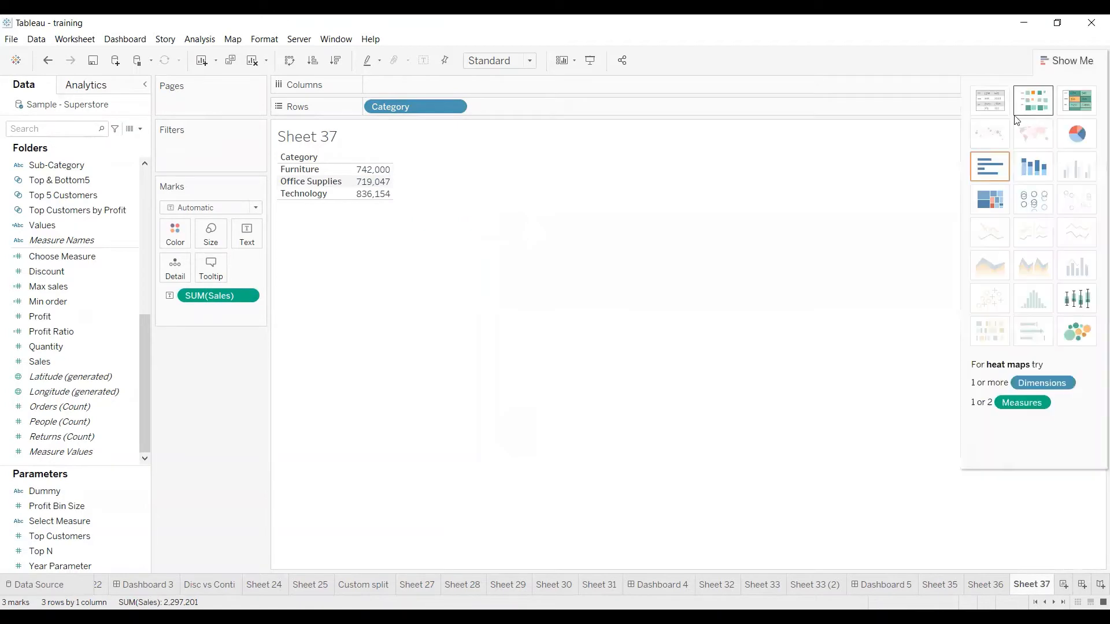
pyautogui.click(992, 173)
# Convert the Sheet 35 text table into a vertical bar chart of Sales by Category and Segment.
pyautogui.click(939, 585)
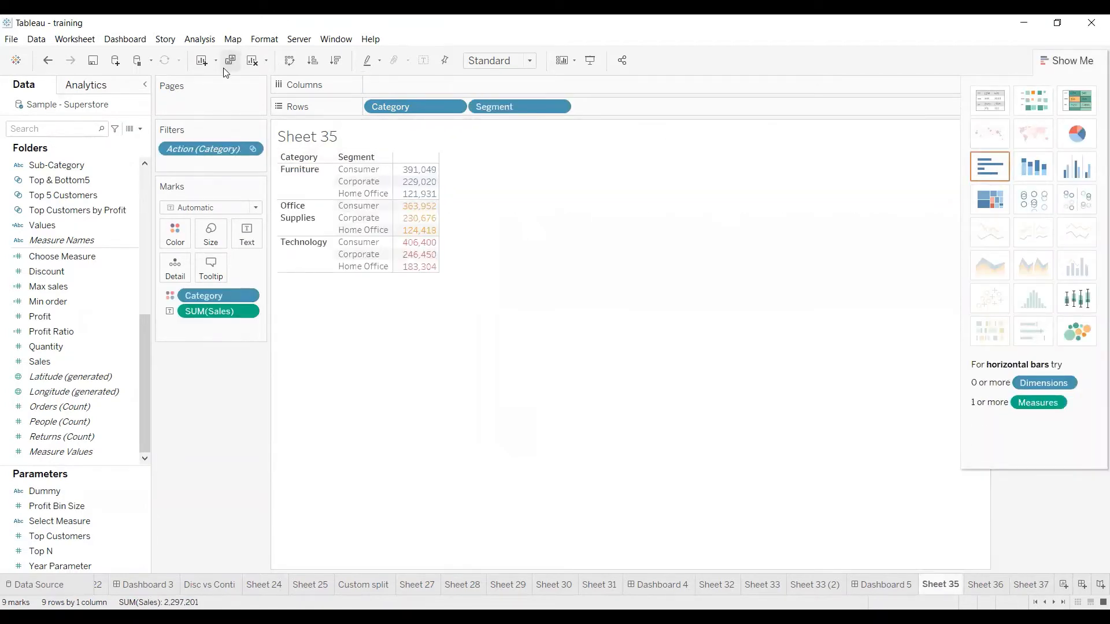
pyautogui.click(289, 61)
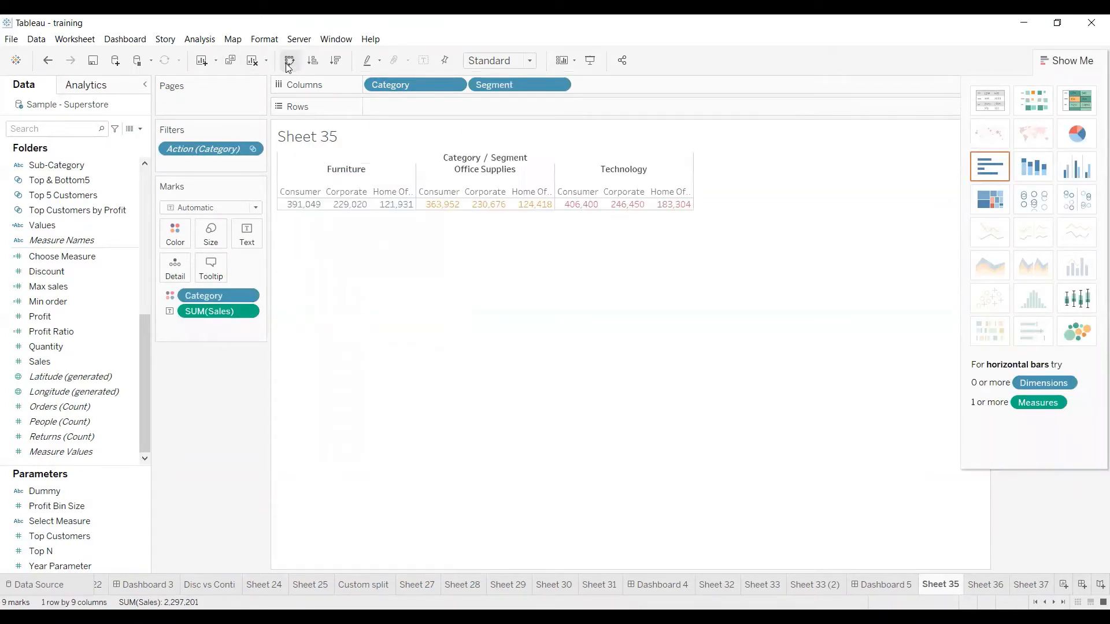
pyautogui.click(990, 171)
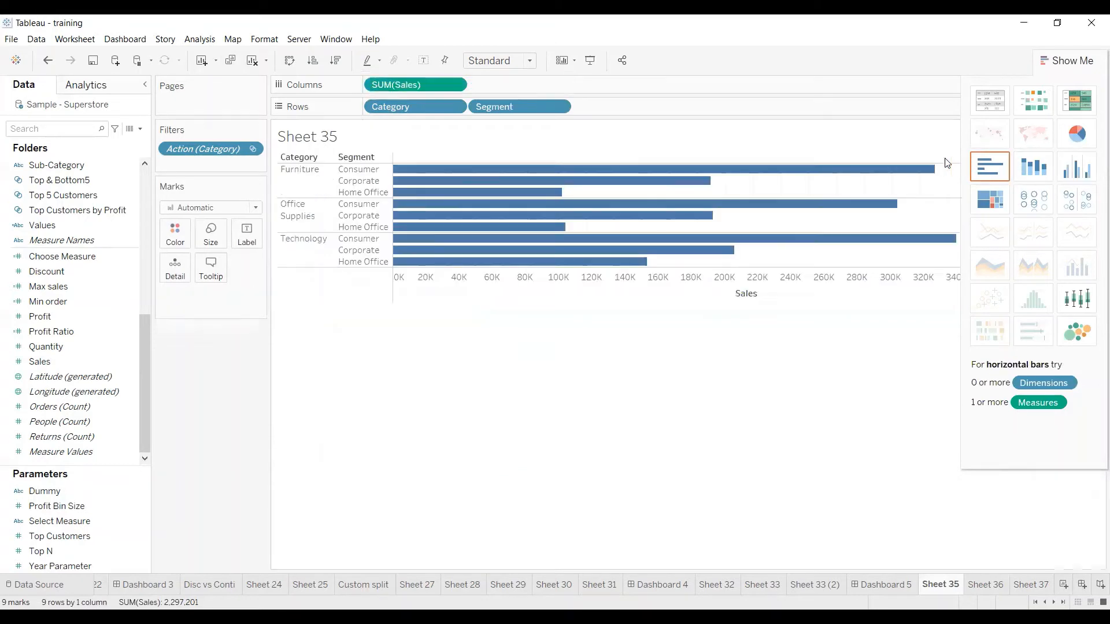
pyautogui.click(290, 61)
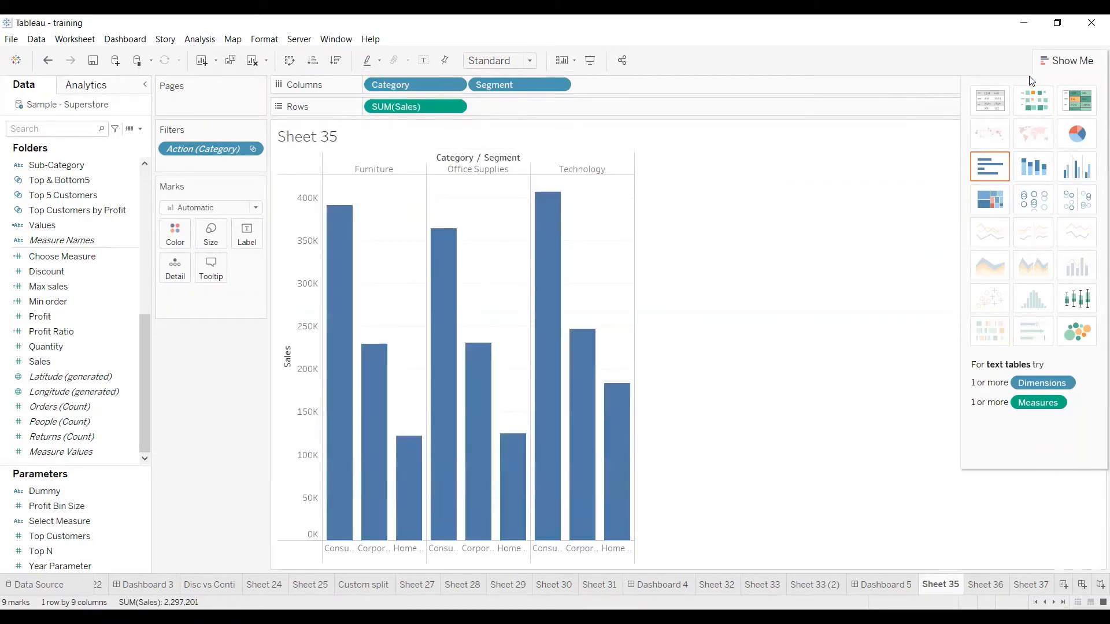
pyautogui.click(1070, 60)
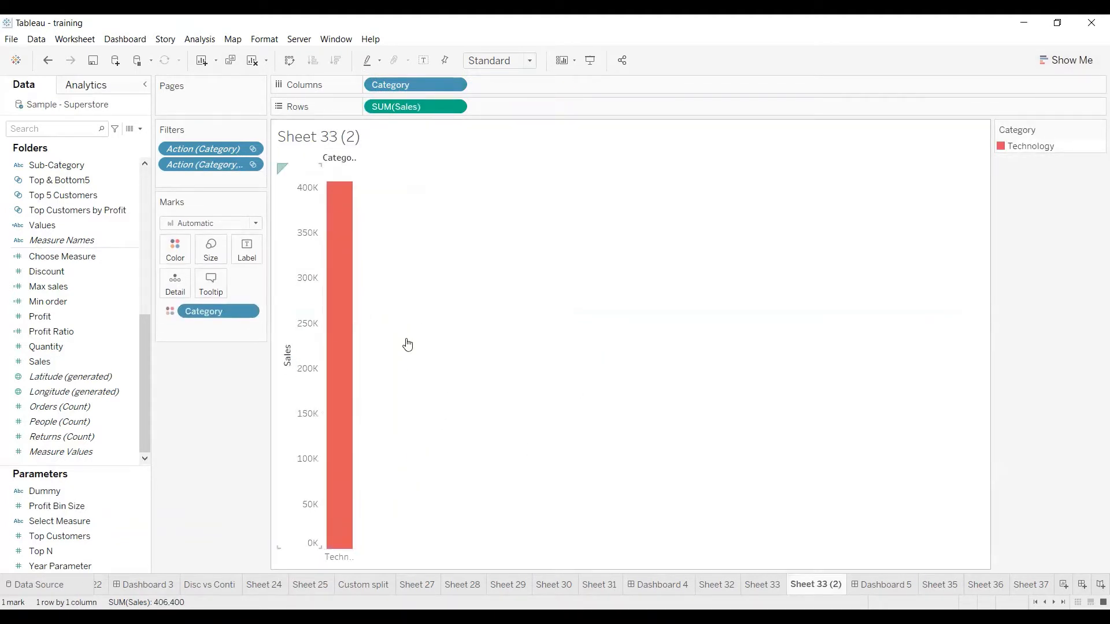
# Test the hover filter action from the Furniture bar on Sheet 37.
pyautogui.click(1030, 585)
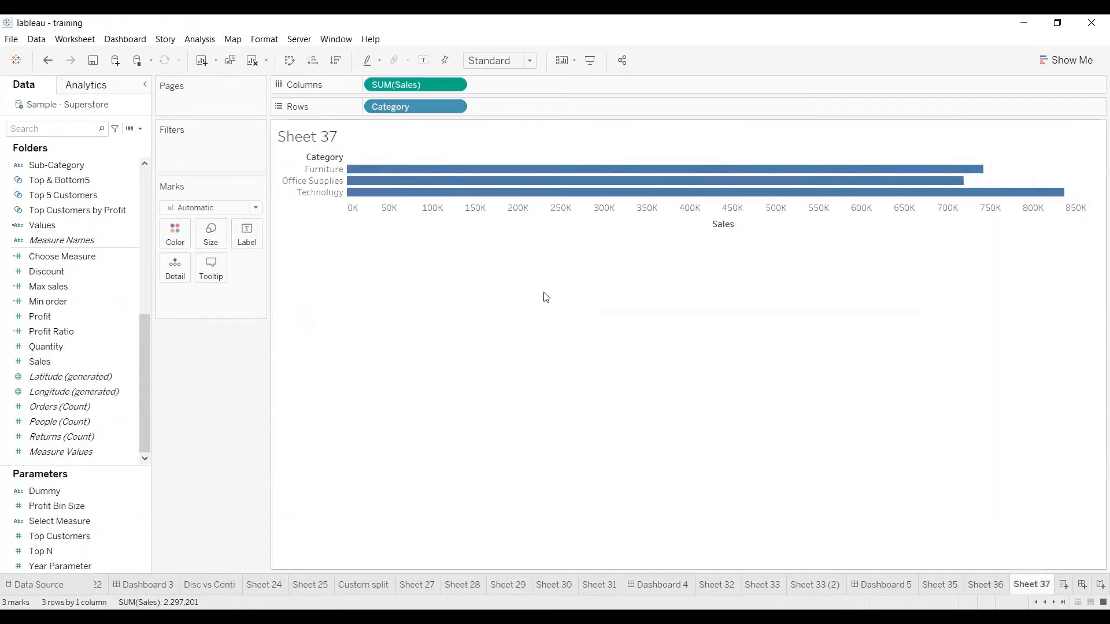
pyautogui.click(389, 189)
pyautogui.click(398, 177)
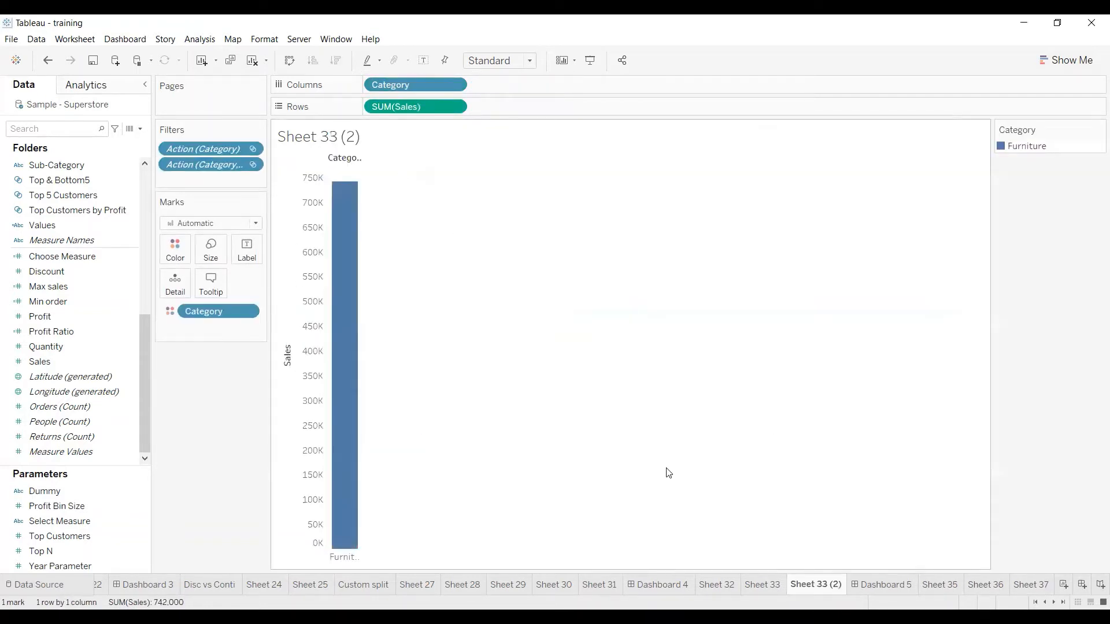
# Remove both the Choose category and Segement actions from Sheet 33 (2).
pyautogui.click(75, 39)
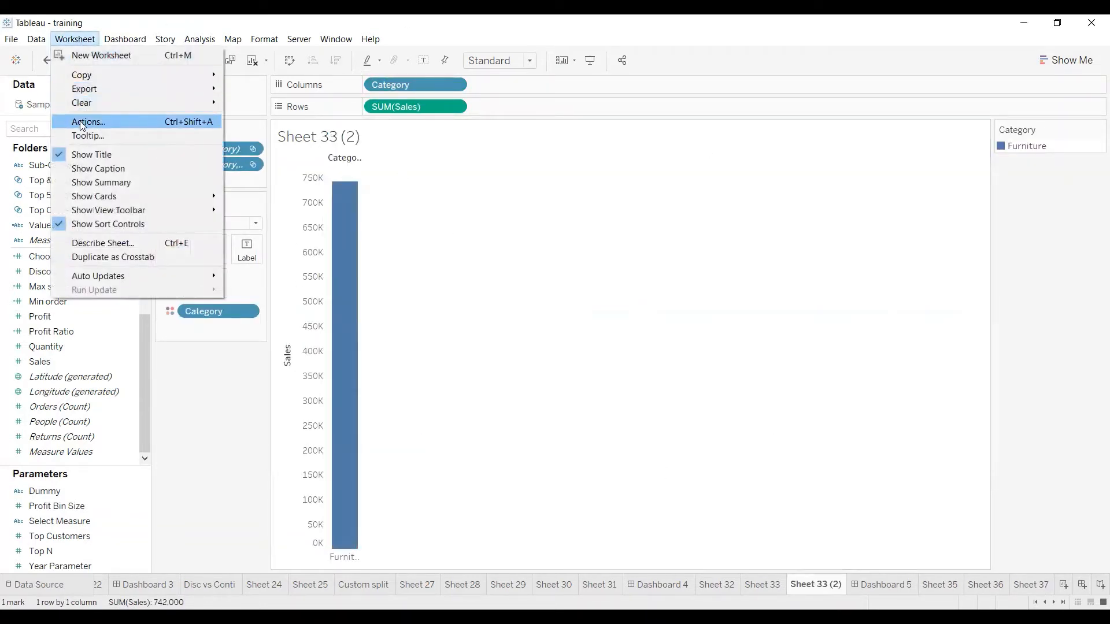
pyautogui.press('Return')
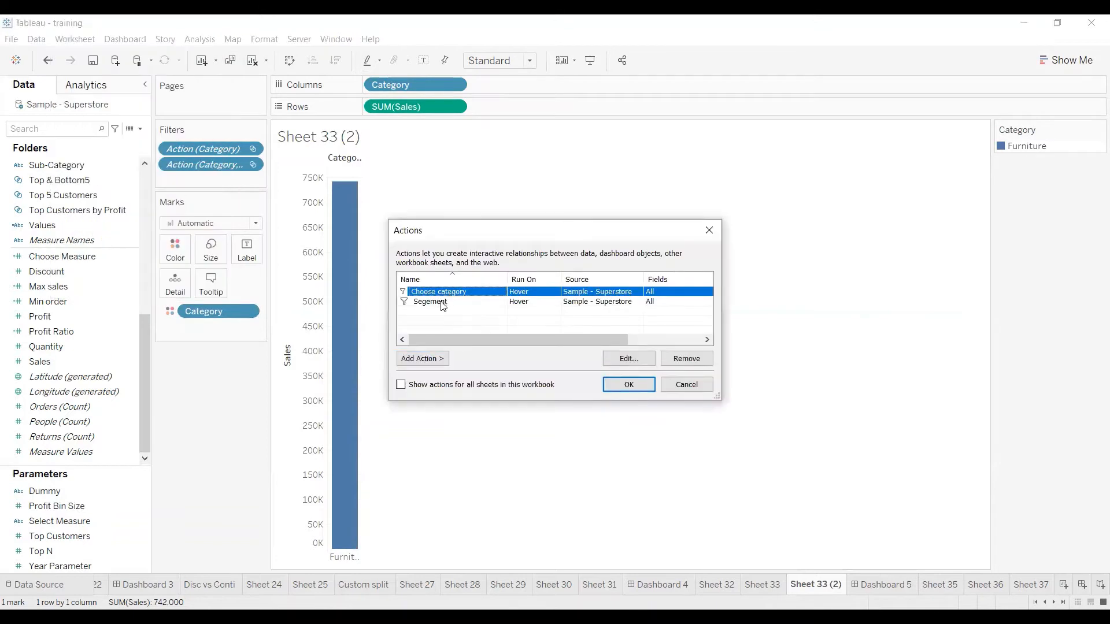
pyautogui.keyDown('shift'); pyautogui.click(437, 303); pyautogui.keyUp('shift')
pyautogui.click(705, 358)
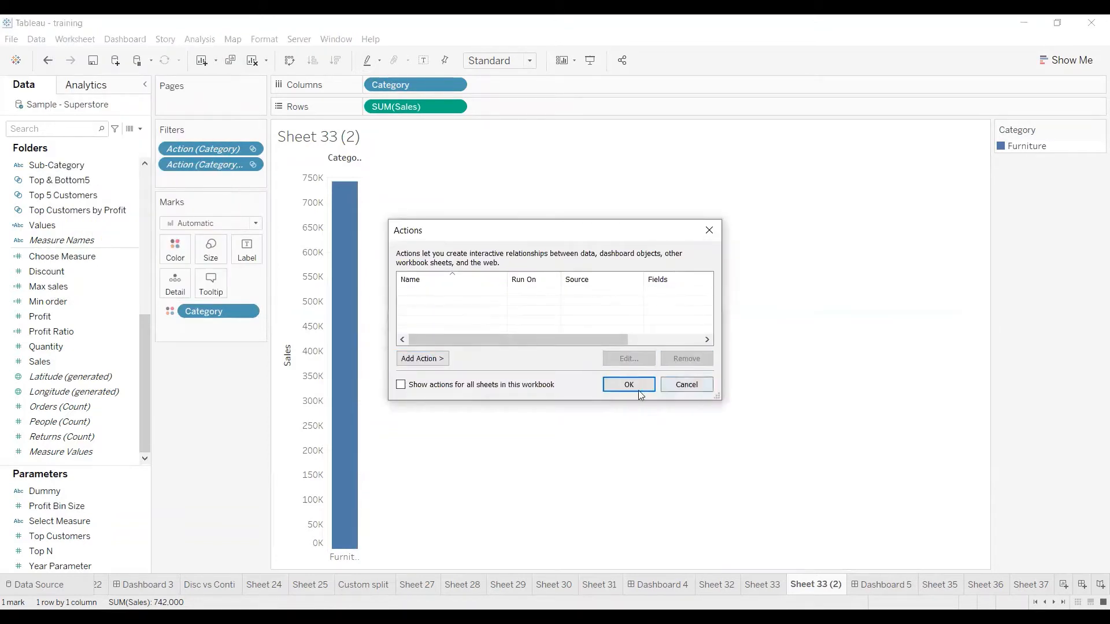
pyautogui.click(629, 384)
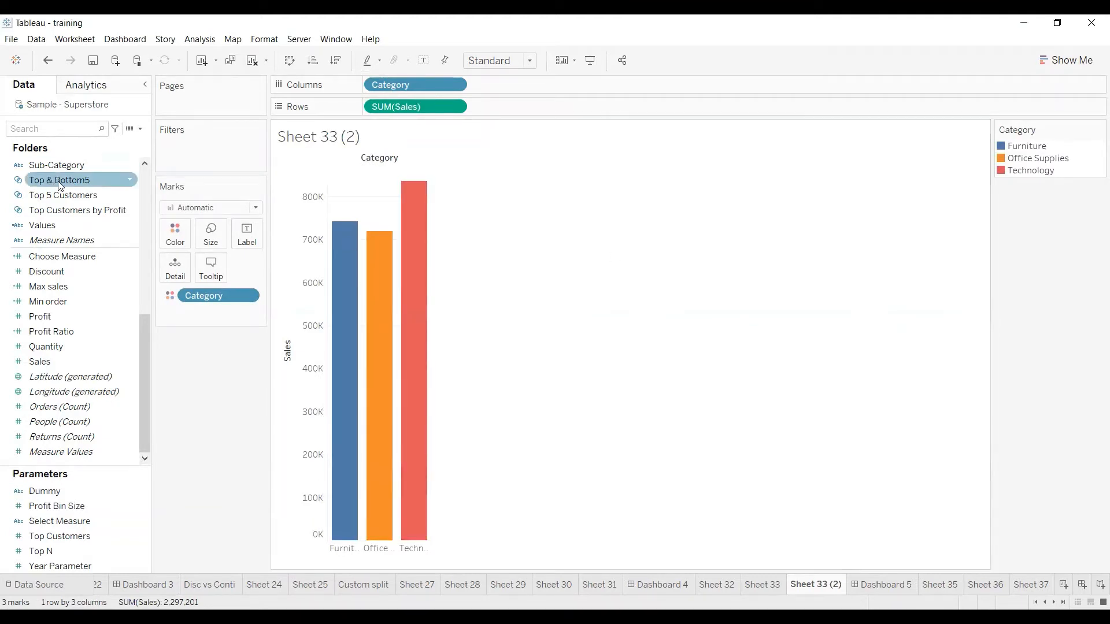
# Find the Regional Manager field by searching for "reg" and use it to color the bars on Sheet 33 (2).
pyautogui.scroll(7, 60, 185)
pyautogui.click(48, 127)
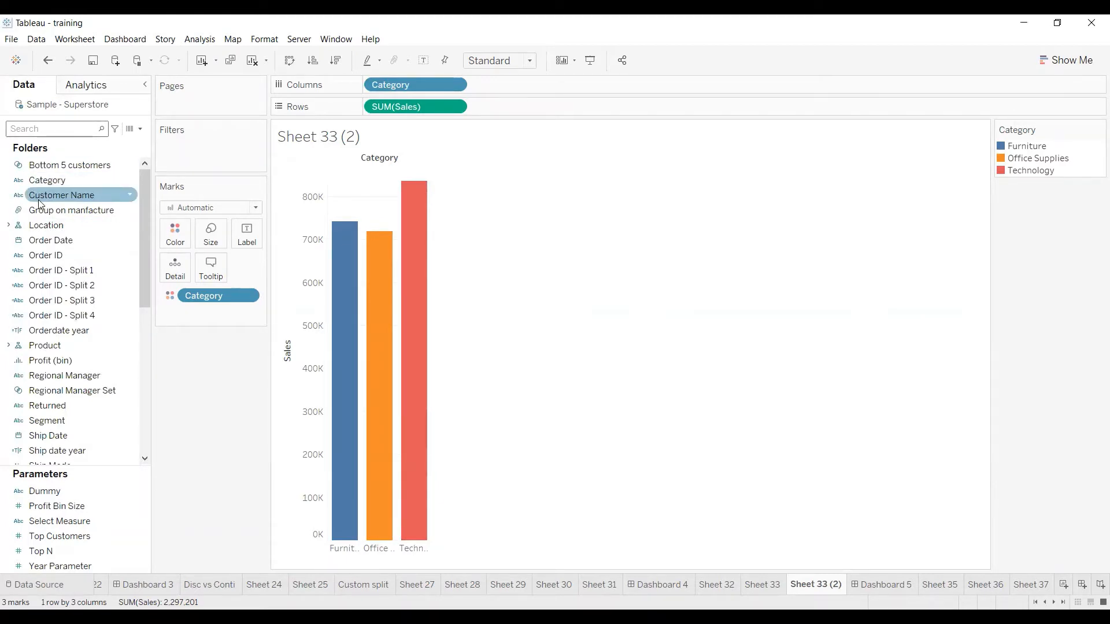
pyautogui.write('reg')
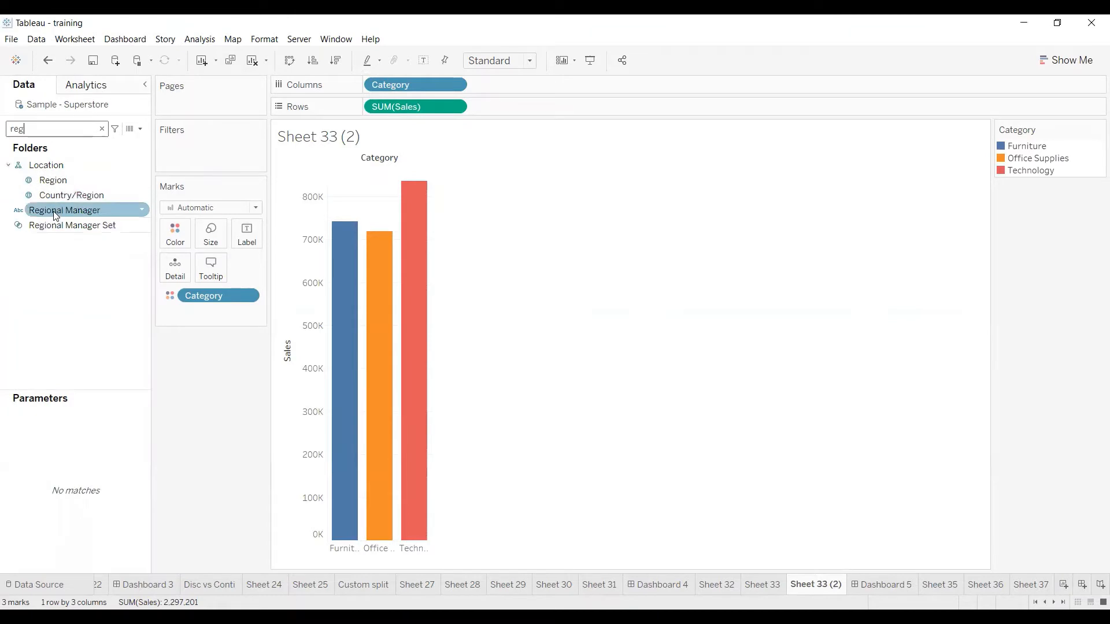
pyautogui.click(56, 214)
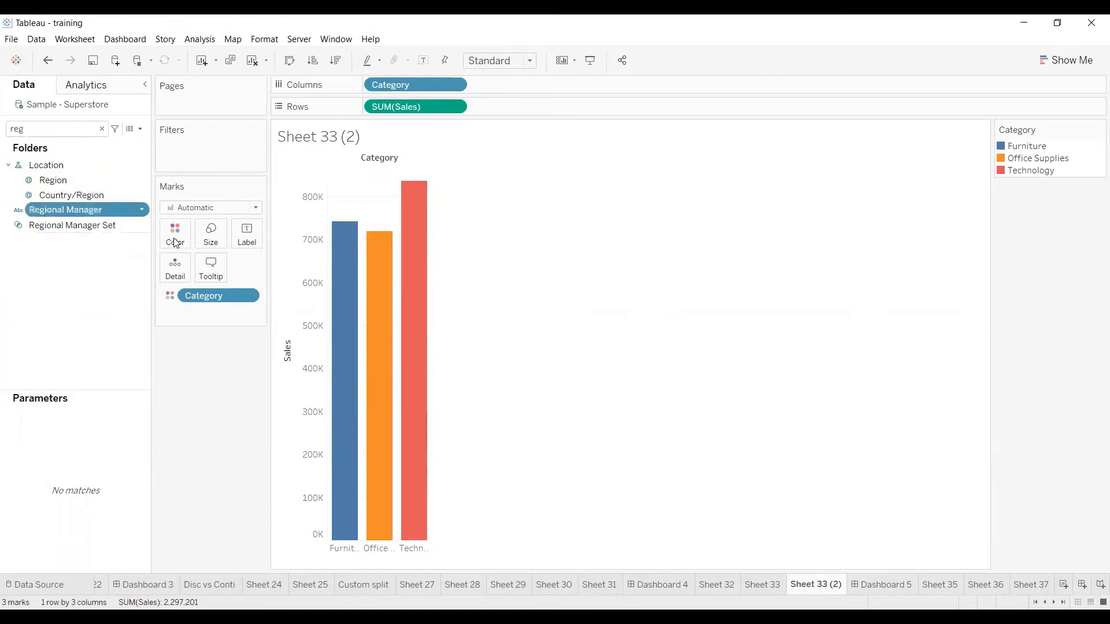
pyautogui.moveTo(181, 245); pyautogui.dragTo(179, 243)
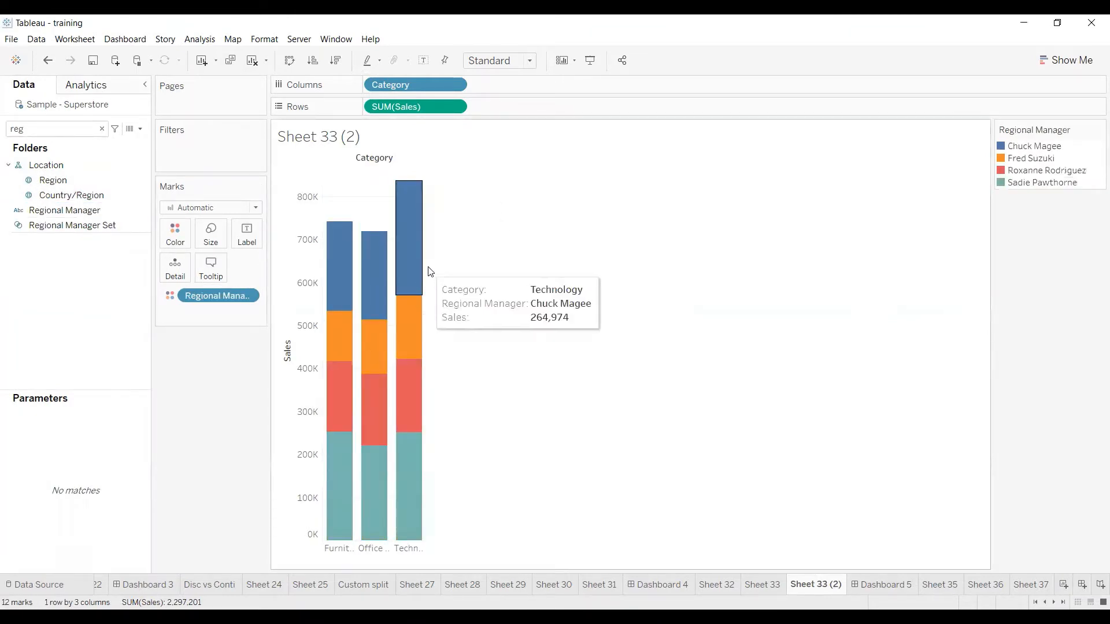
# Set the Sheet 33 (2) chart to Fit Width and show its mark labels.
pyautogui.moveTo(424, 270)
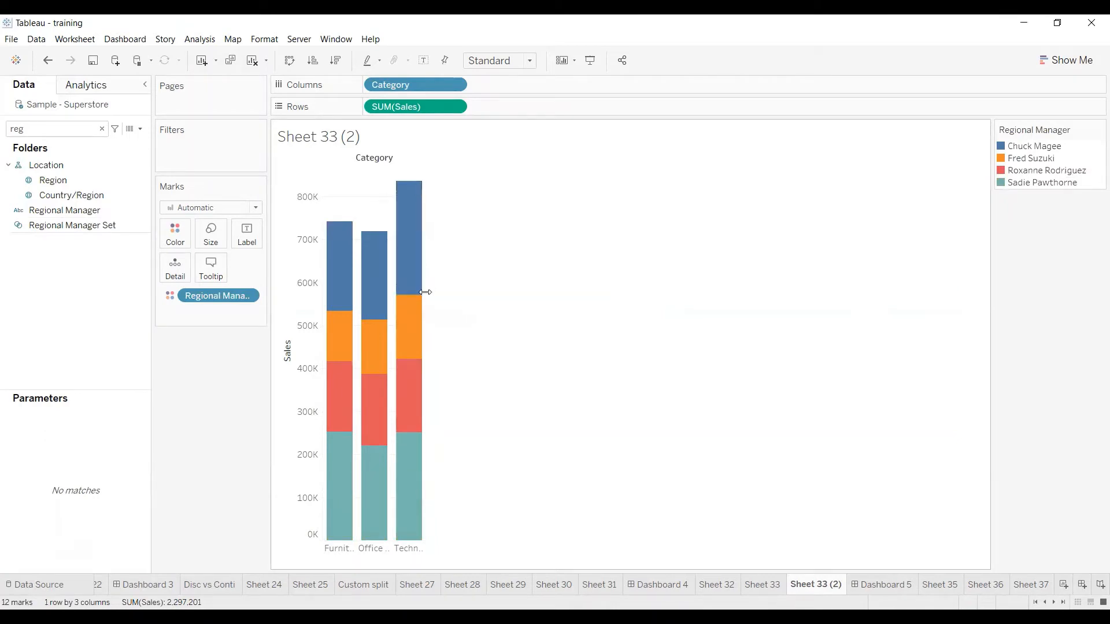
pyautogui.click(501, 62)
pyautogui.click(500, 94)
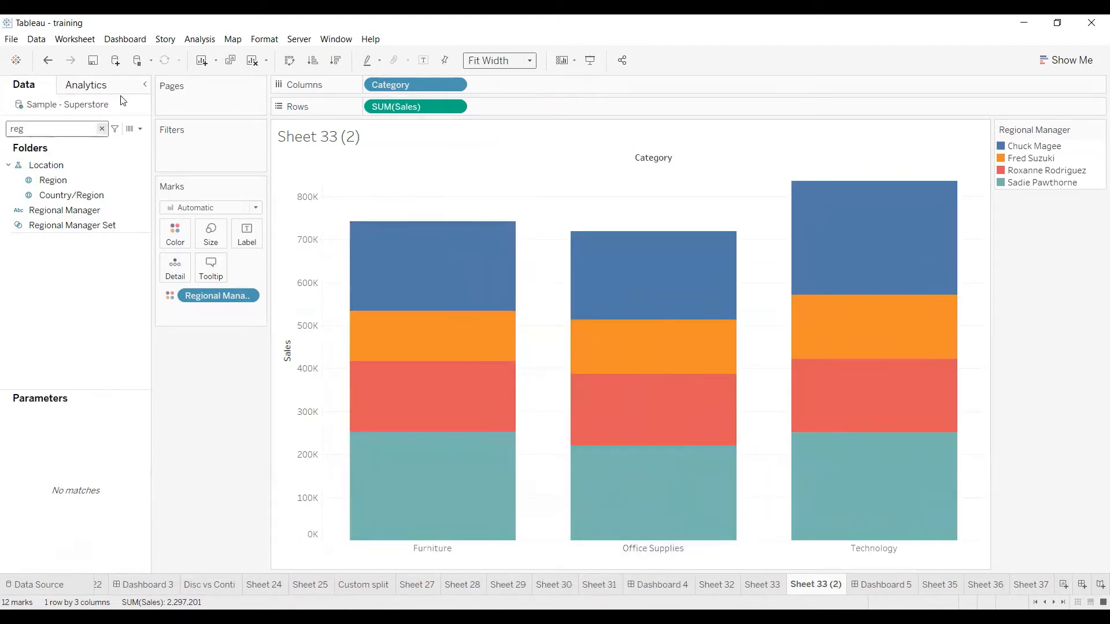
pyautogui.click(423, 60)
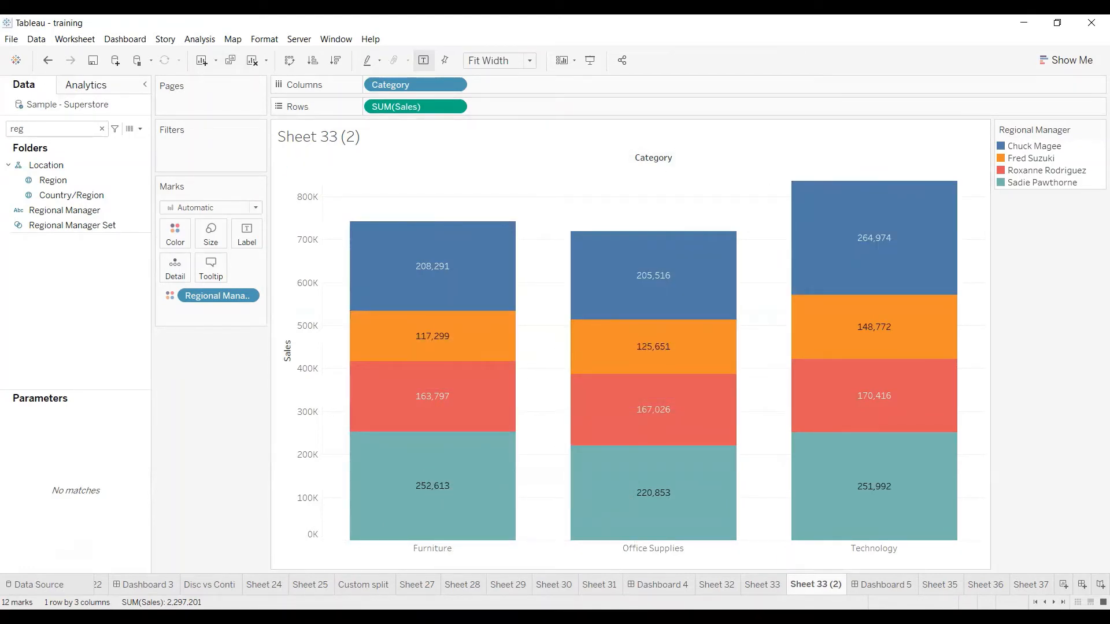
pyautogui.moveTo(865, 585)
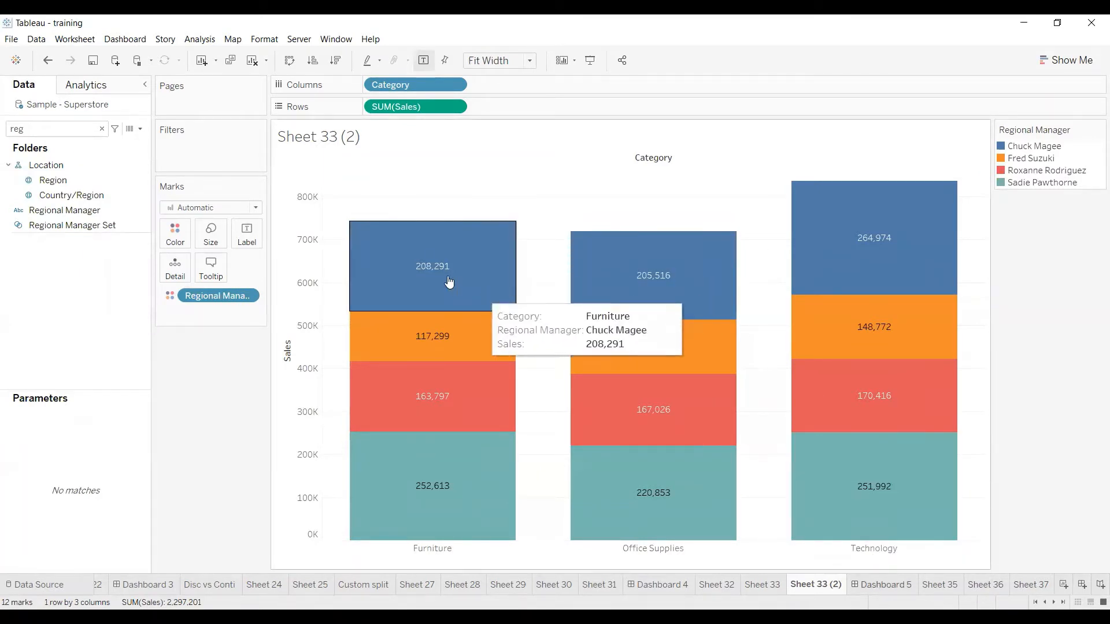
pyautogui.click(1040, 584)
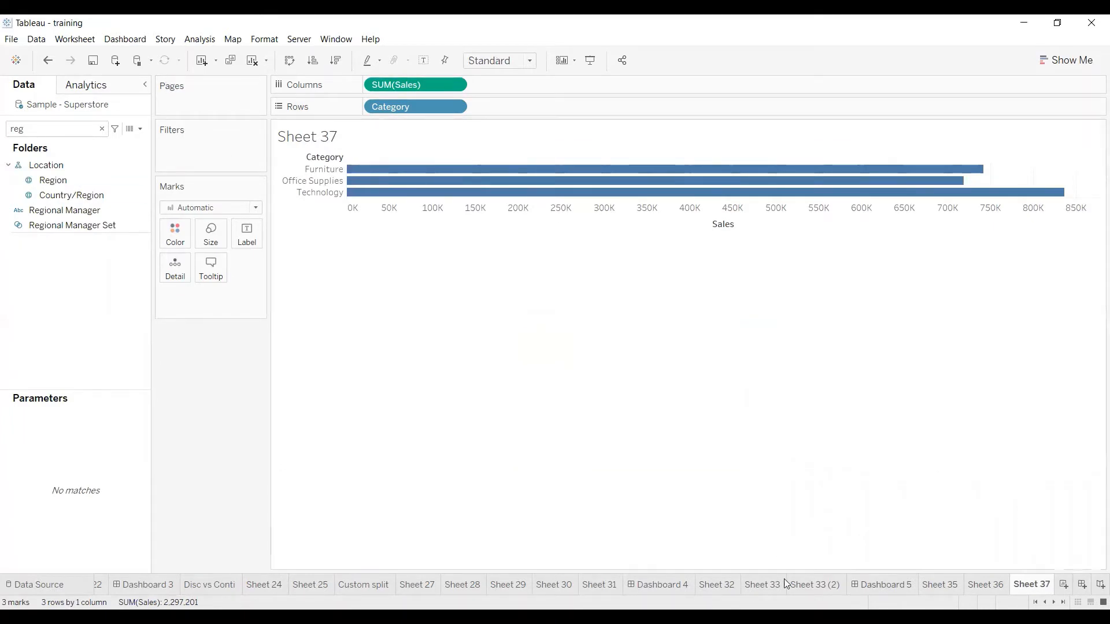
pyautogui.click(823, 584)
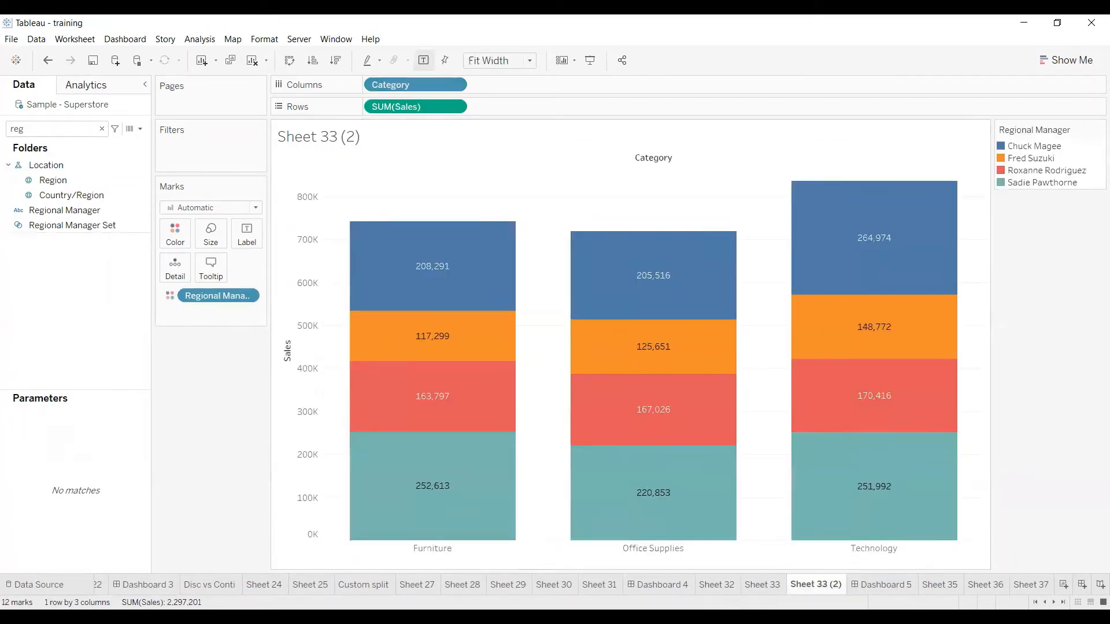
# Search the fields for "su" and add Sub-Category after Category on the rows of Sheet 37.
pyautogui.click(1032, 584)
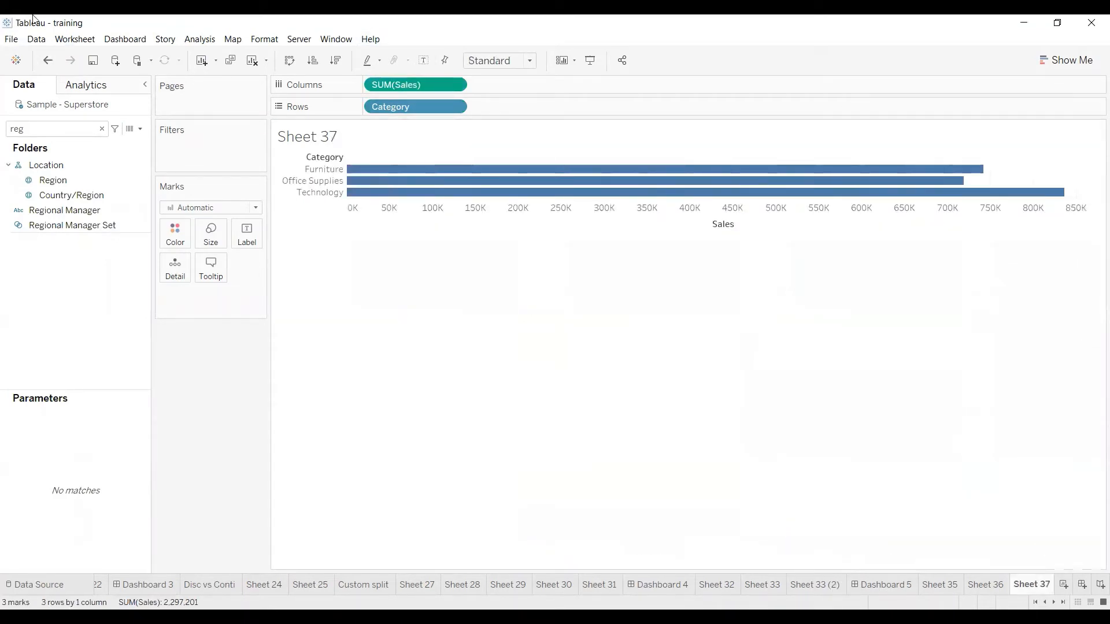
pyautogui.click(110, 209)
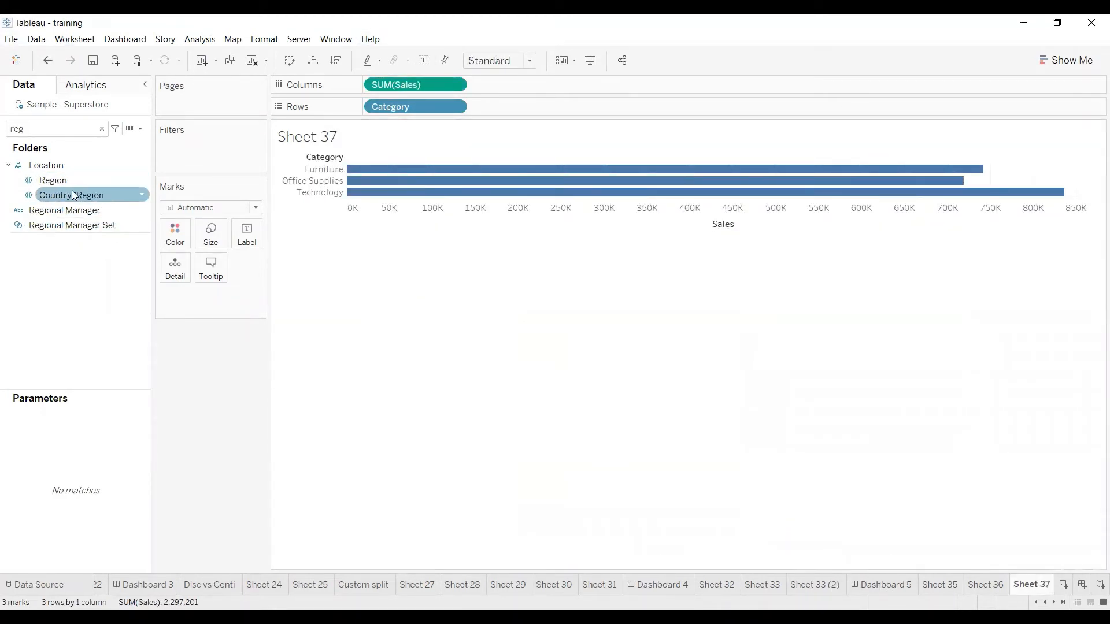
pyautogui.doubleClick(61, 128)
pyautogui.write('su')
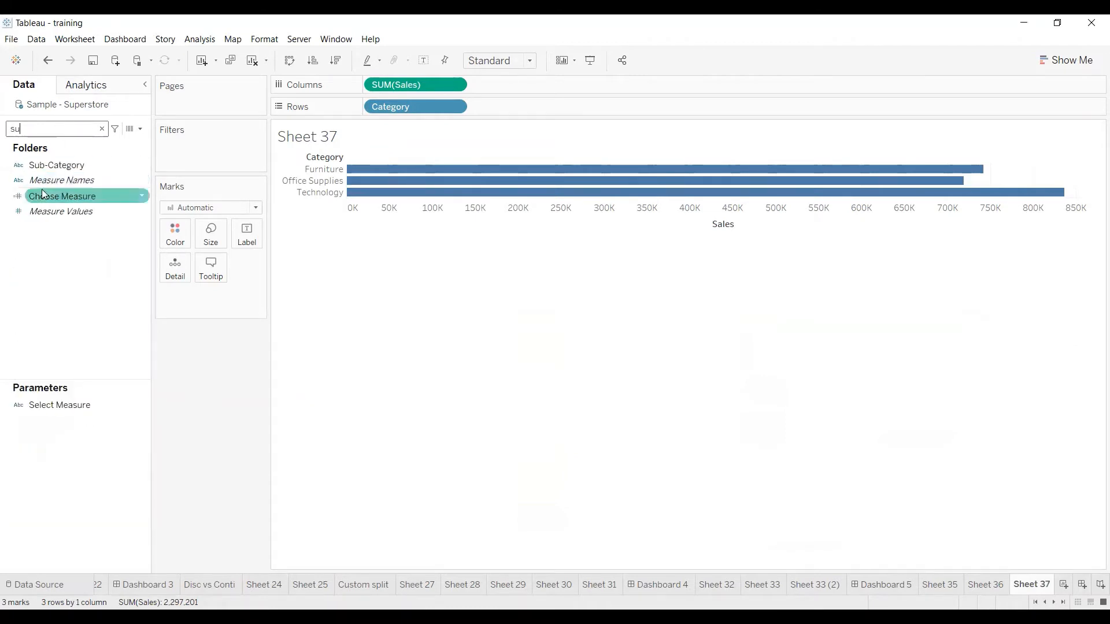
pyautogui.moveTo(53, 166); pyautogui.dragTo(96, 166)
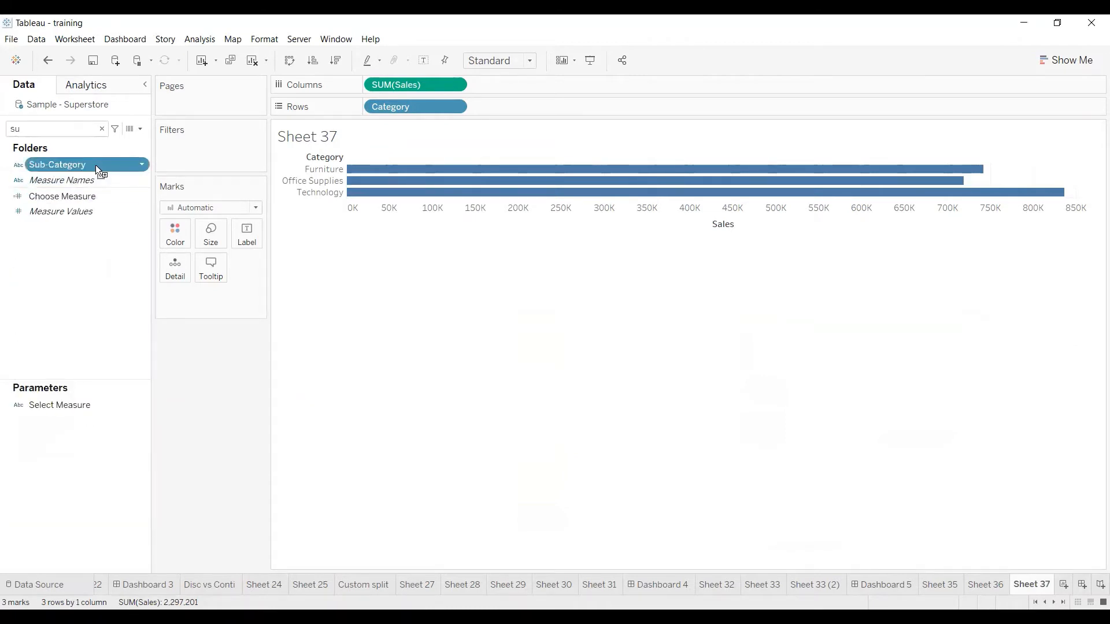
pyautogui.moveTo(499, 116); pyautogui.dragTo(498, 109)
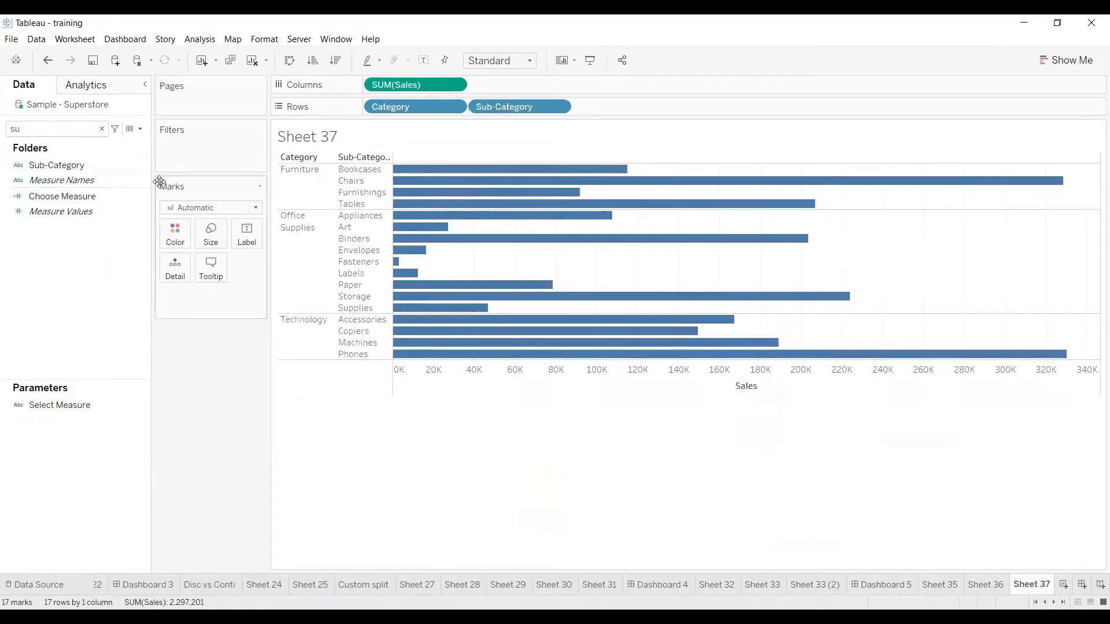
# Search the fields for "re", color the Sheet 37 bars by Regional Manager, and swap the sheet's rows and columns.
pyautogui.doubleClick(35, 131)
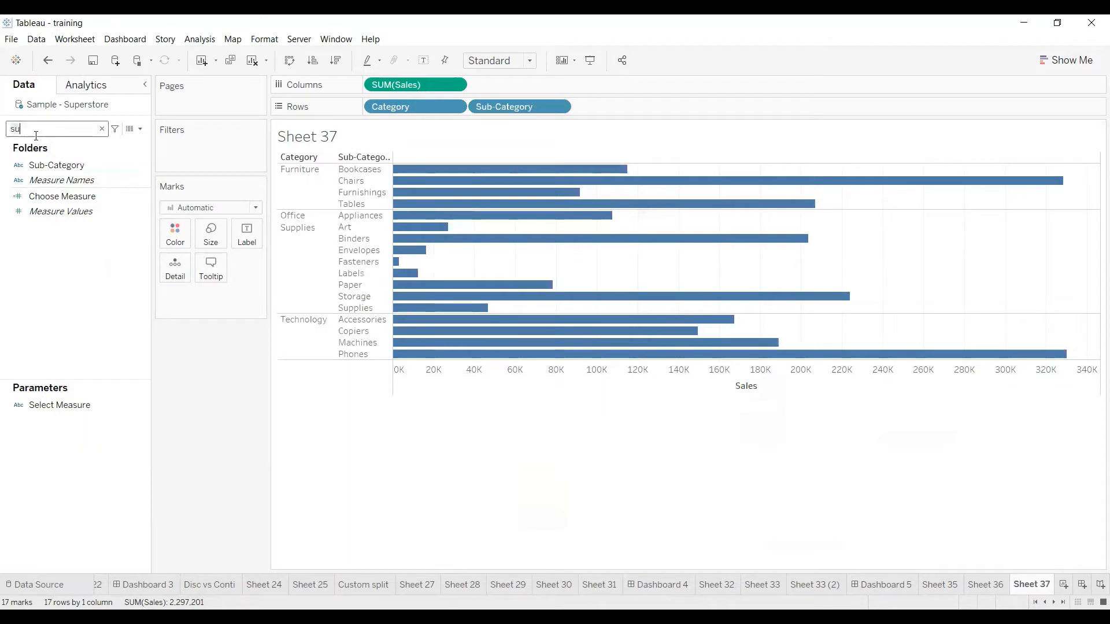
pyautogui.write('re')
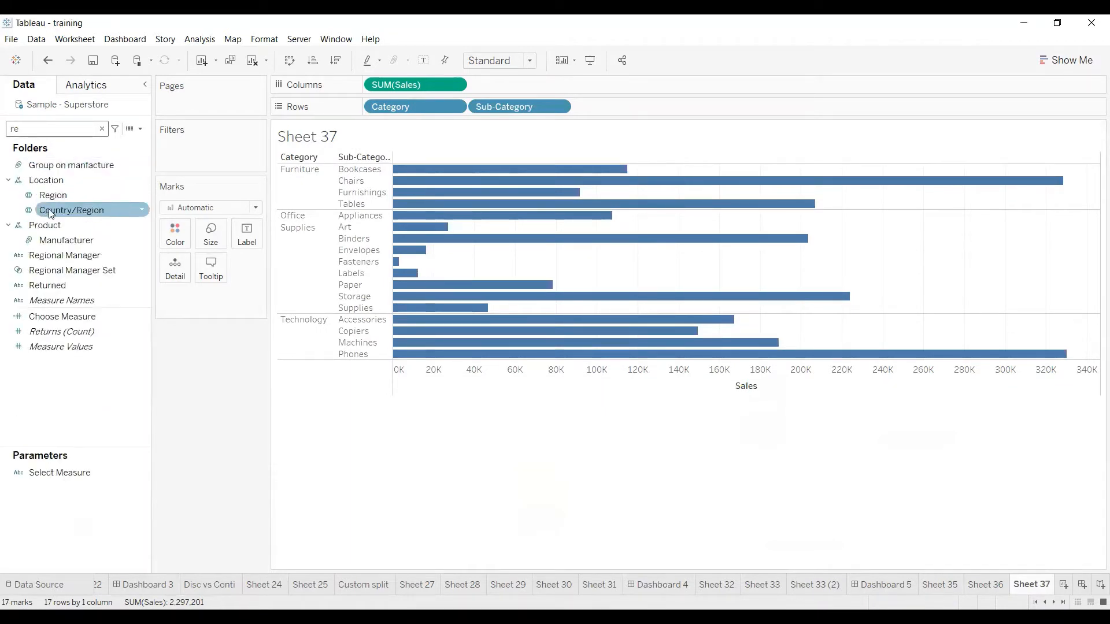
pyautogui.click(58, 257)
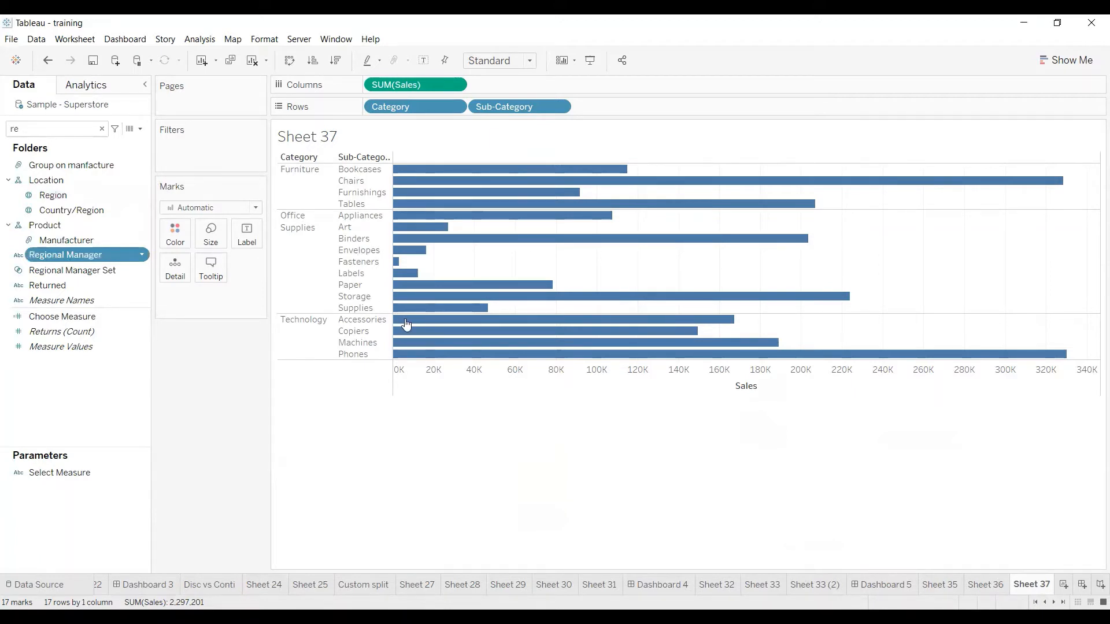
pyautogui.click(815, 584)
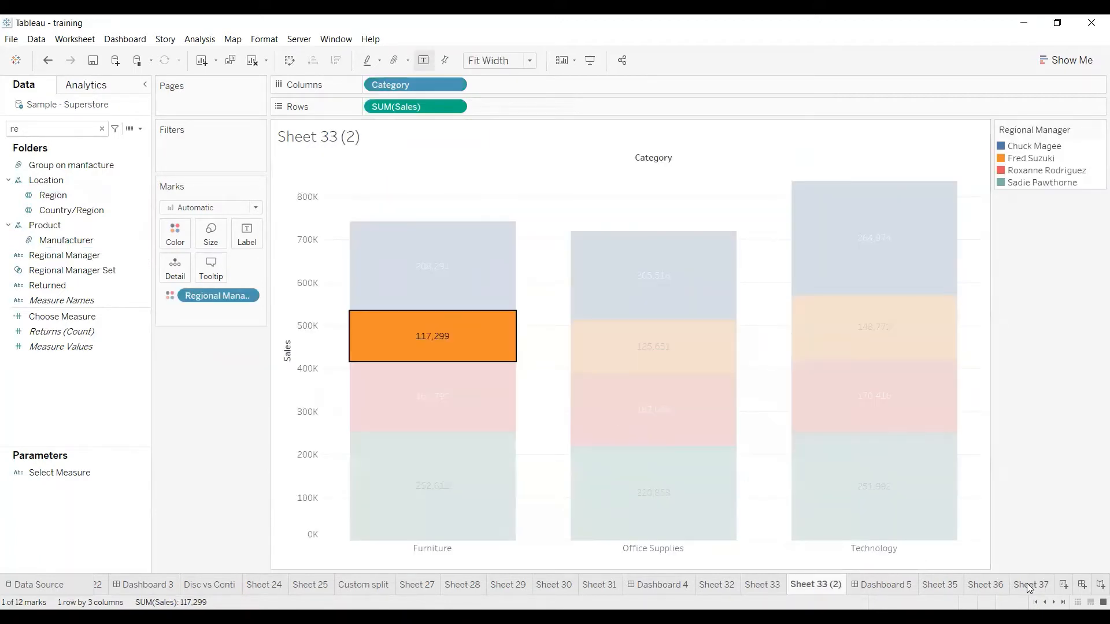
pyautogui.click(1029, 585)
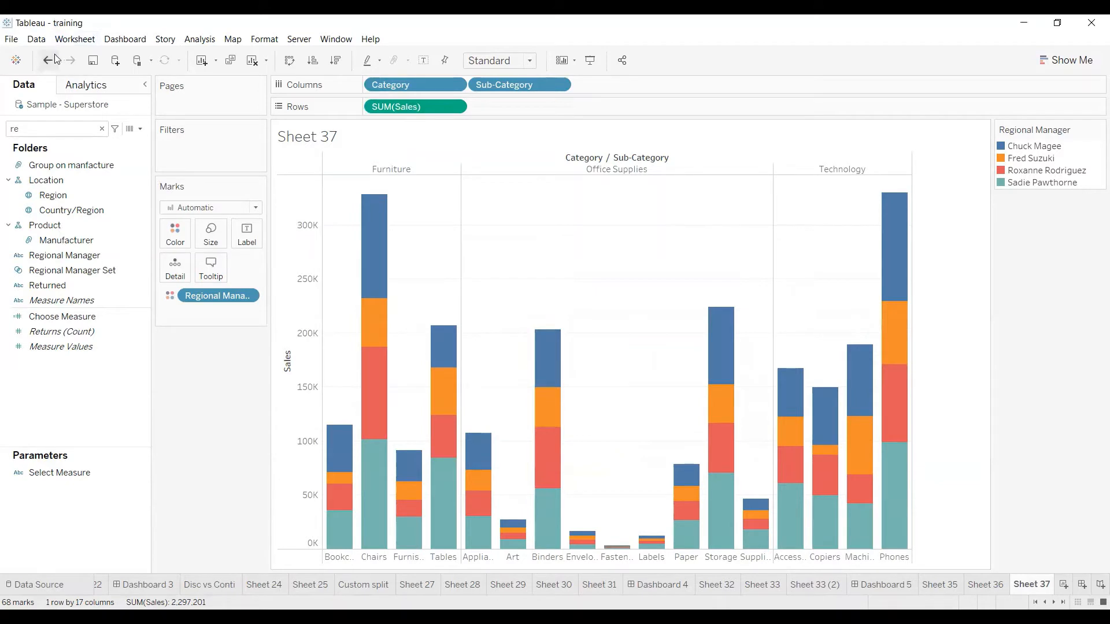
# Add a highlight action that runs on Select from Sheet 33 (2) to Sheet 37, targeting all fields.
pyautogui.click(73, 40)
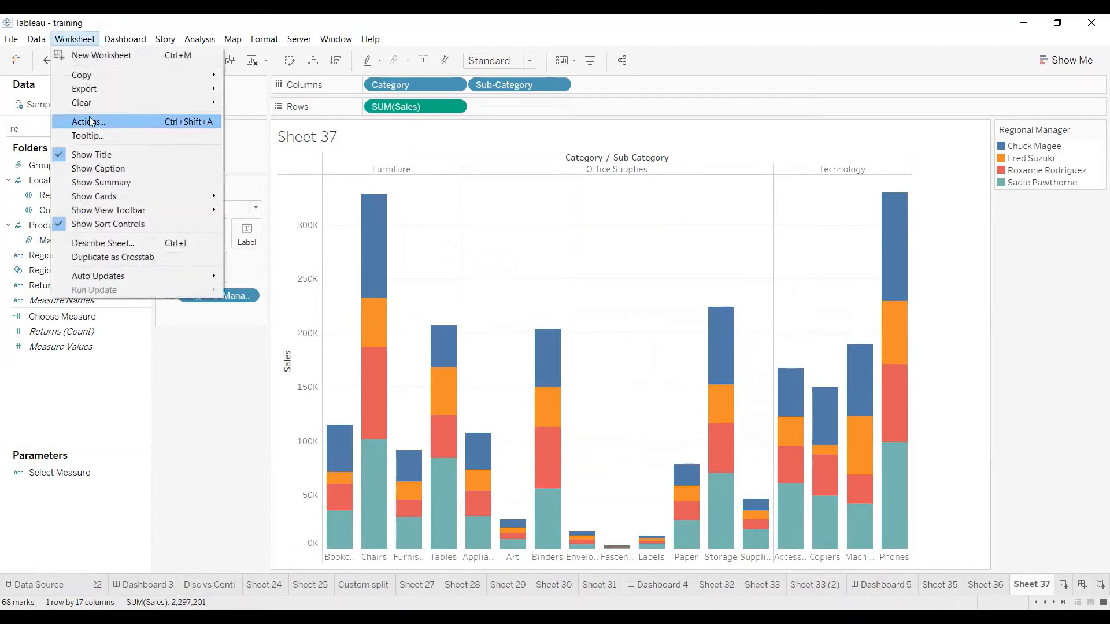
pyautogui.press('Return')
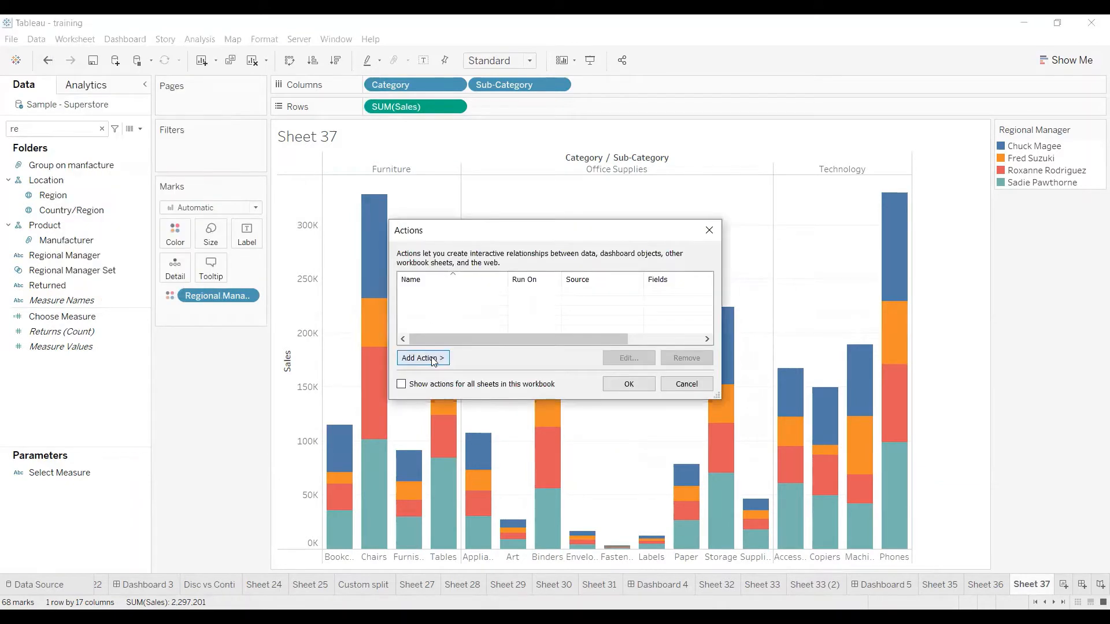
pyautogui.click(422, 357)
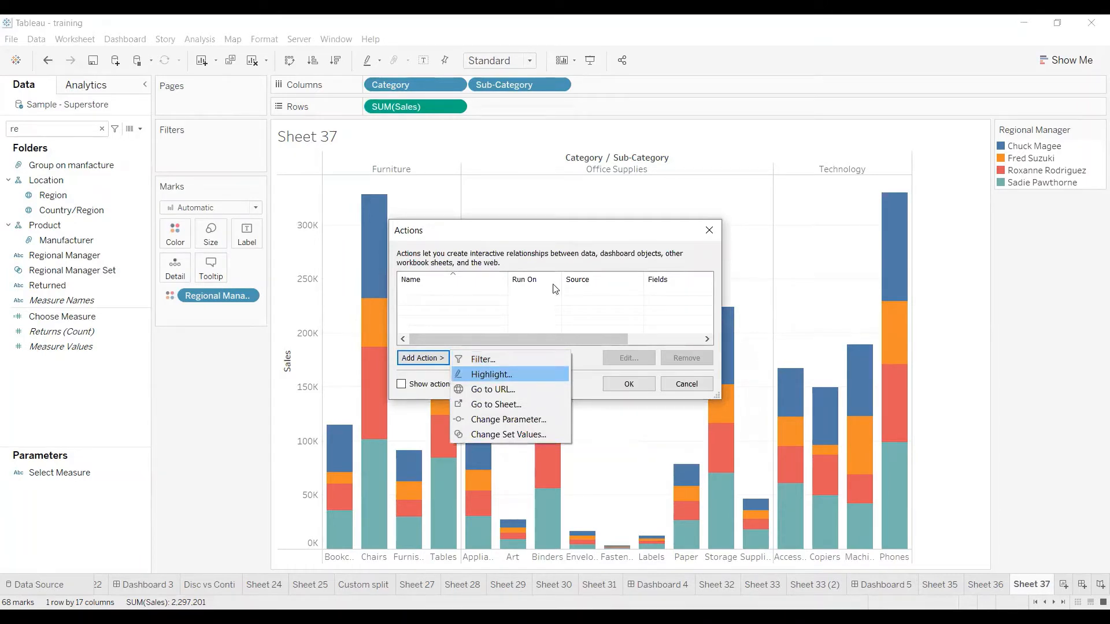
pyautogui.press('Return')
pyautogui.click(533, 206)
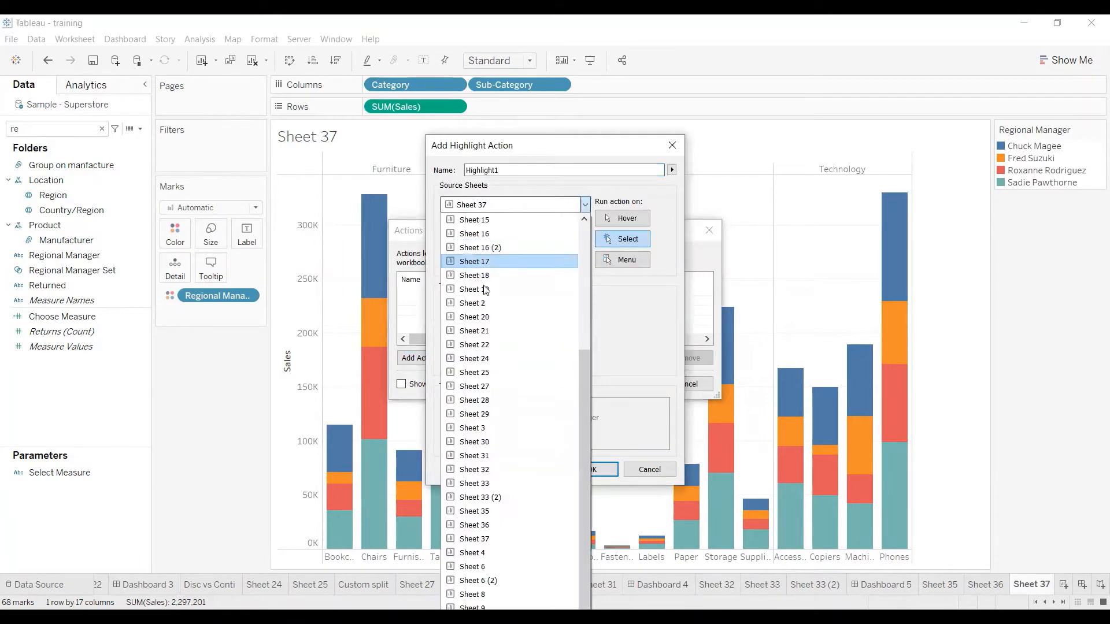
pyautogui.click(506, 503)
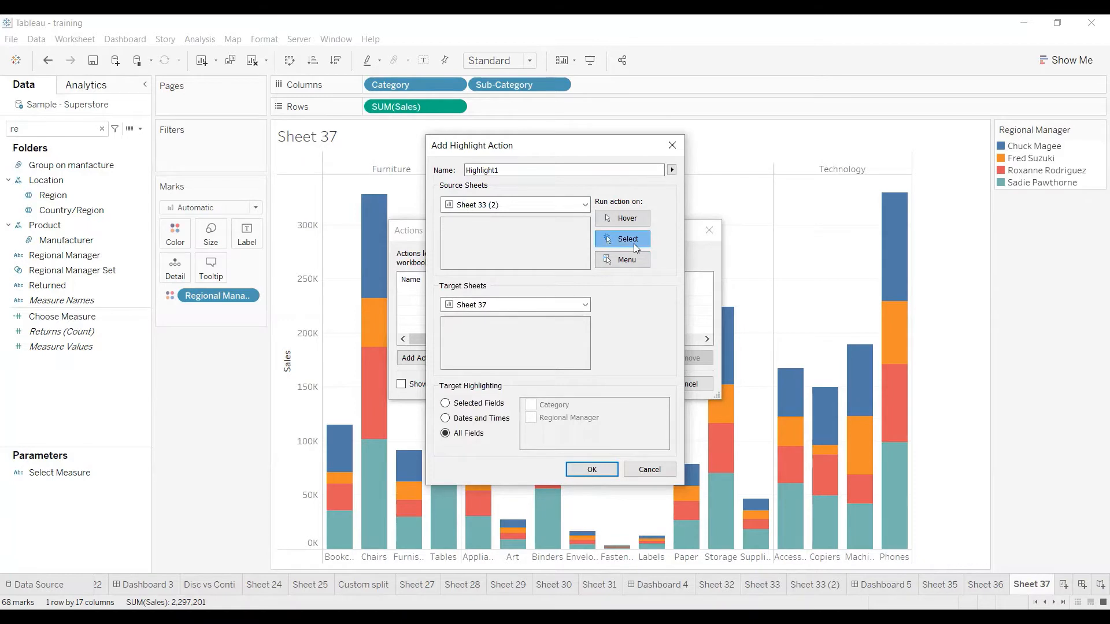
pyautogui.click(602, 470)
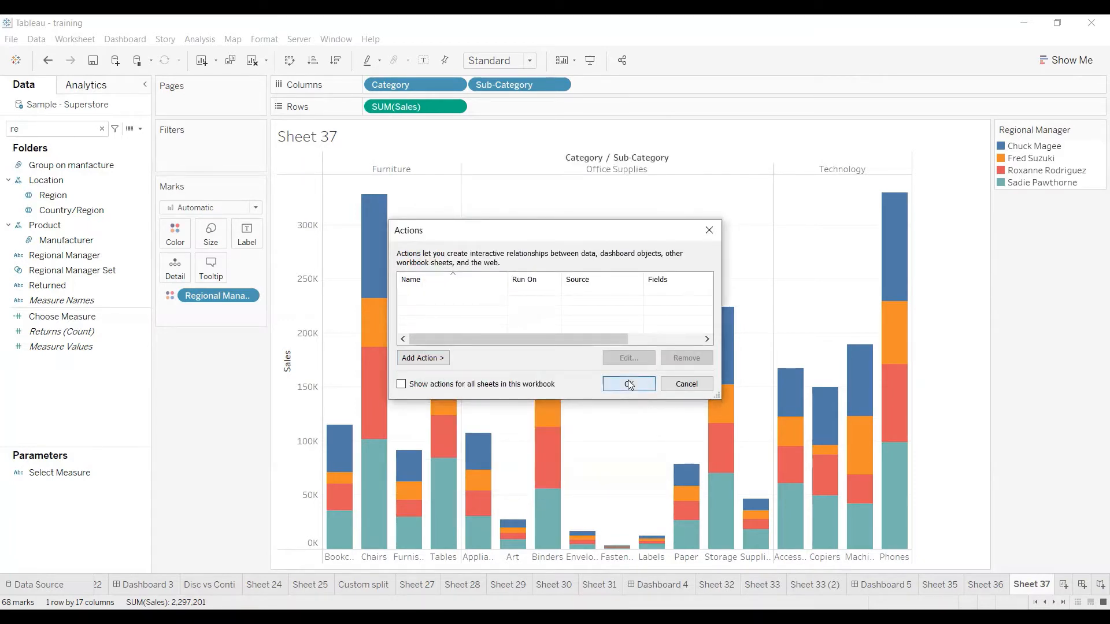
pyautogui.click(630, 384)
# Test the highlight action by selecting the red Furniture segment on Sheet 33 (2) and checking Sheet 37.
pyautogui.click(816, 585)
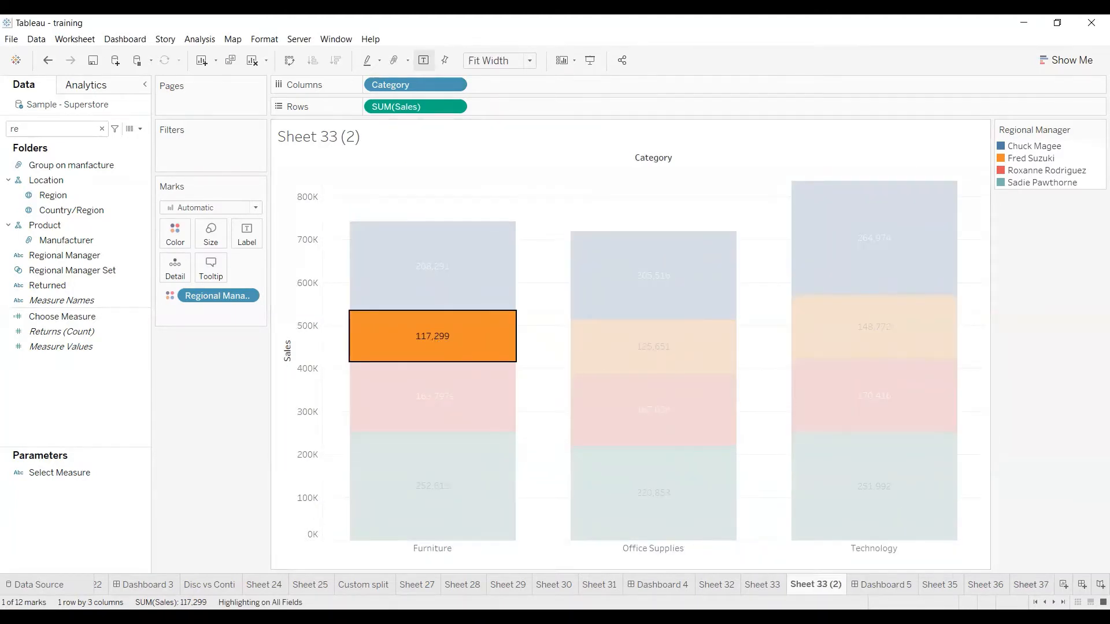
pyautogui.click(1030, 585)
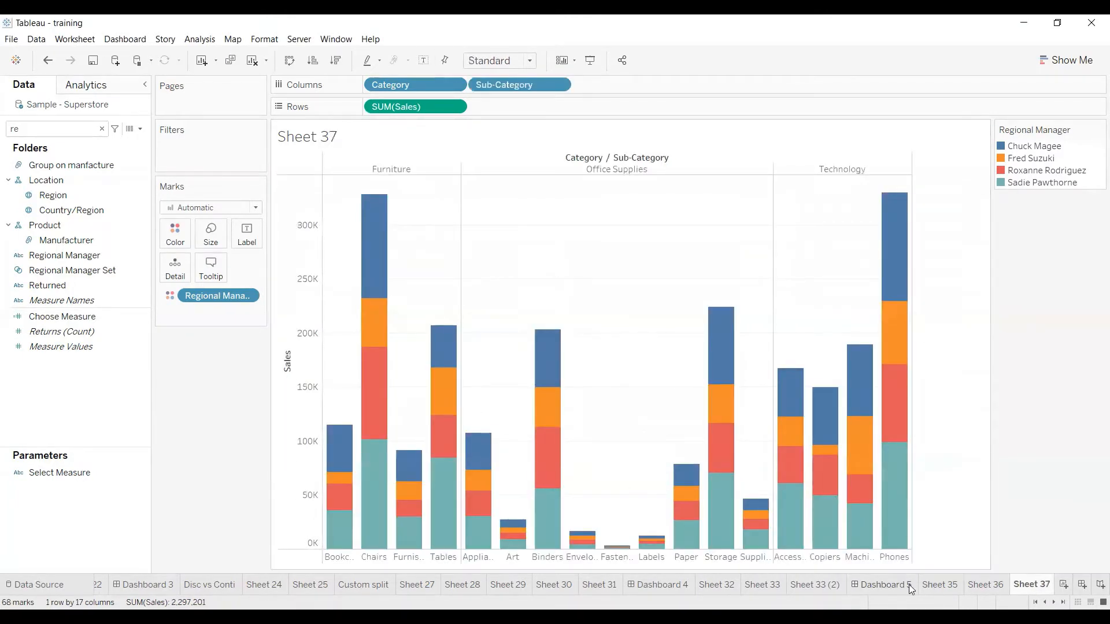
pyautogui.click(943, 584)
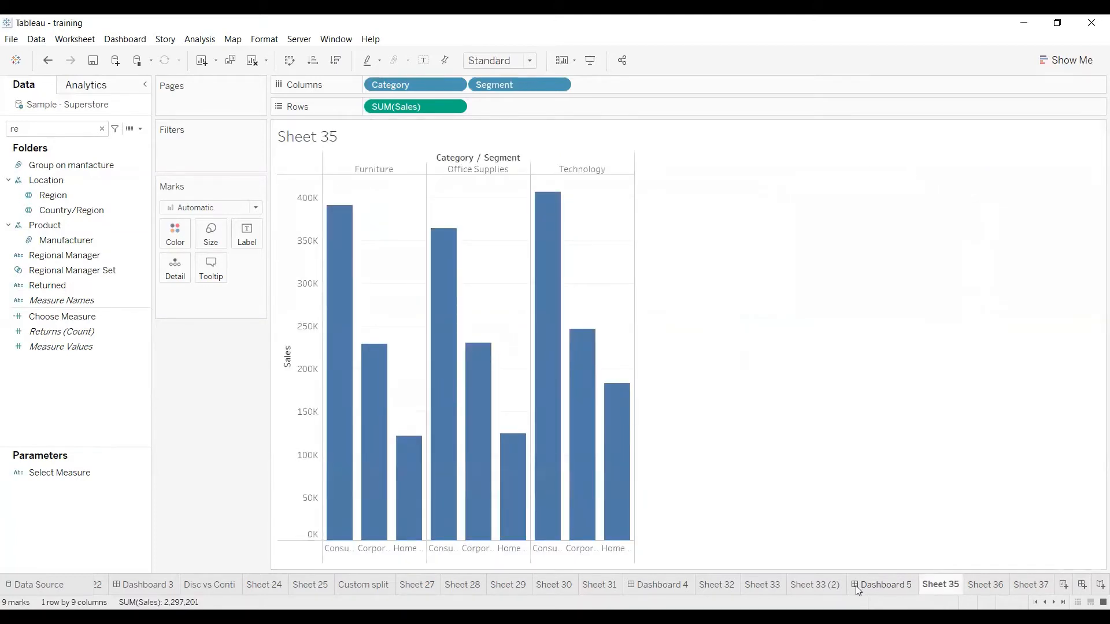
pyautogui.click(817, 584)
pyautogui.click(443, 383)
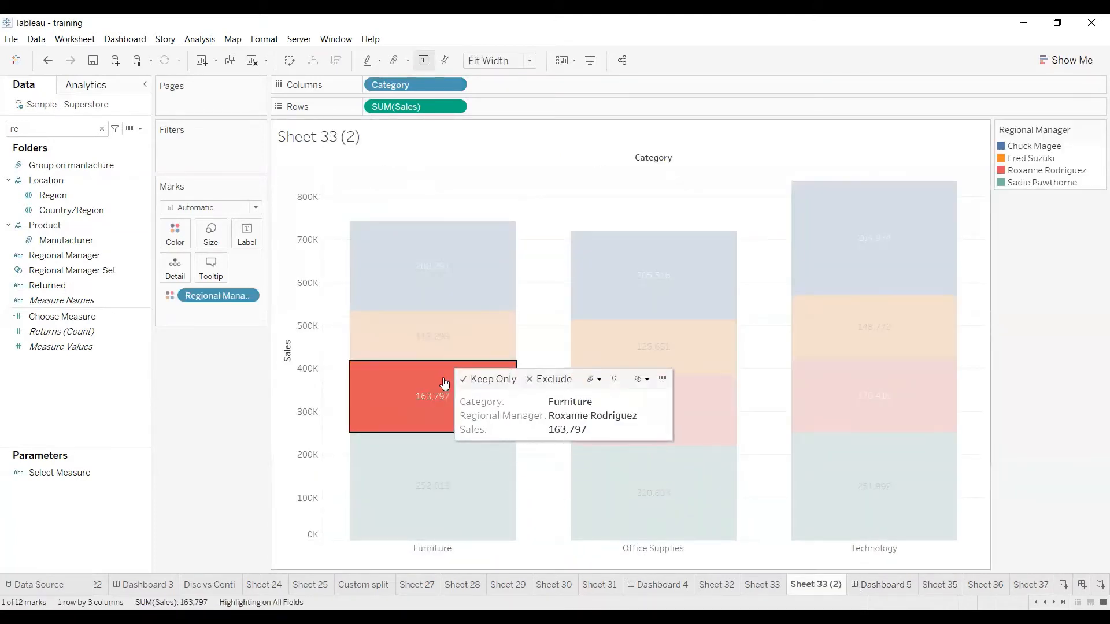
pyautogui.click(1045, 587)
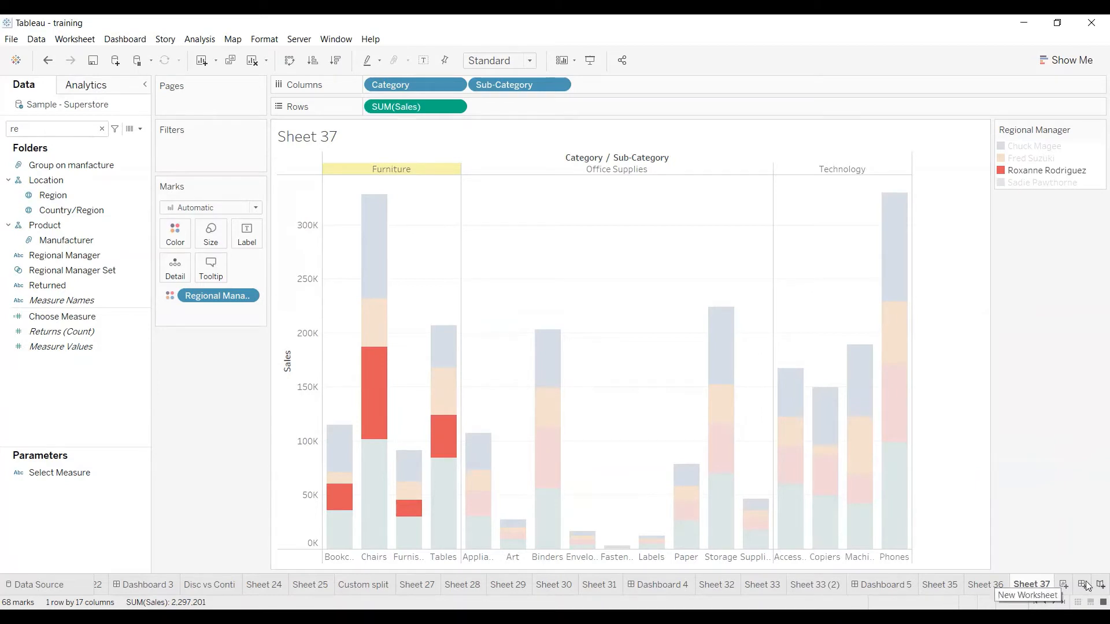
# Create a new dashboard and place Sheet 33 (2) on it with Sheet 37 below.
pyautogui.click(1084, 585)
pyautogui.moveTo(48, 393); pyautogui.dragTo(359, 124)
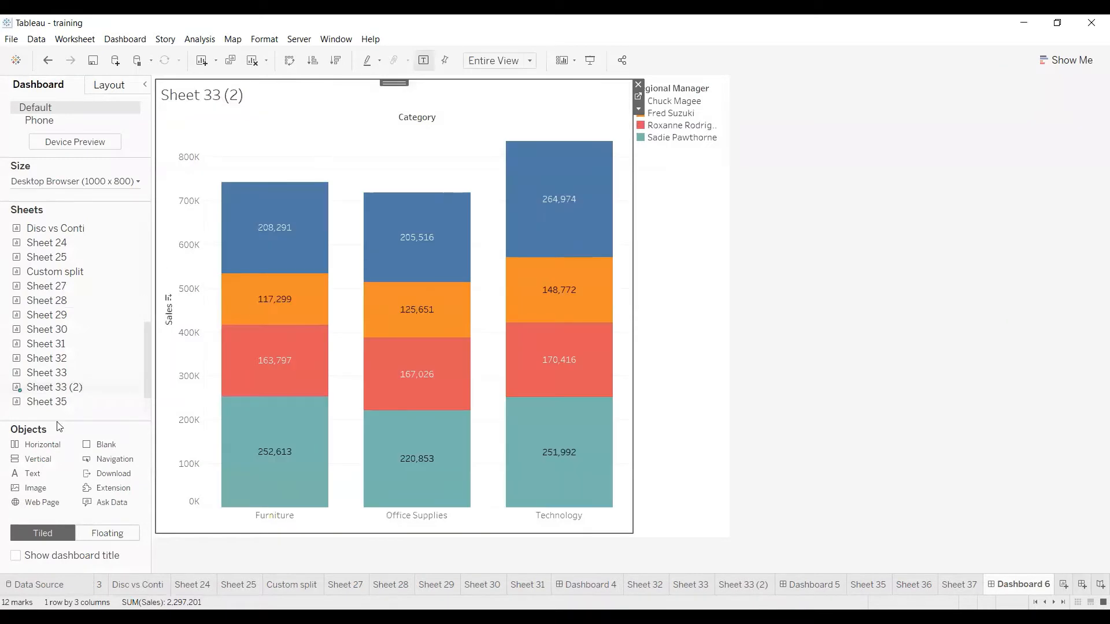
pyautogui.scroll(-2, 93, 340)
pyautogui.moveTo(46, 402); pyautogui.dragTo(421, 383)
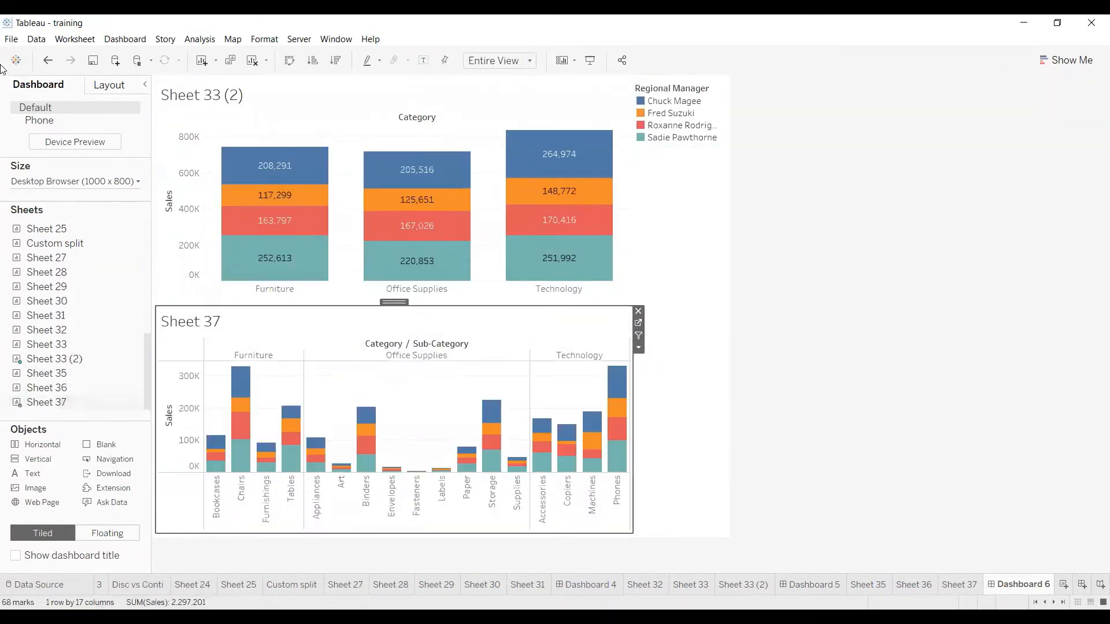
# Set the dashboard's fixed size to Generic Desktop (1366 x 768).
pyautogui.click(93, 181)
pyautogui.click(81, 222)
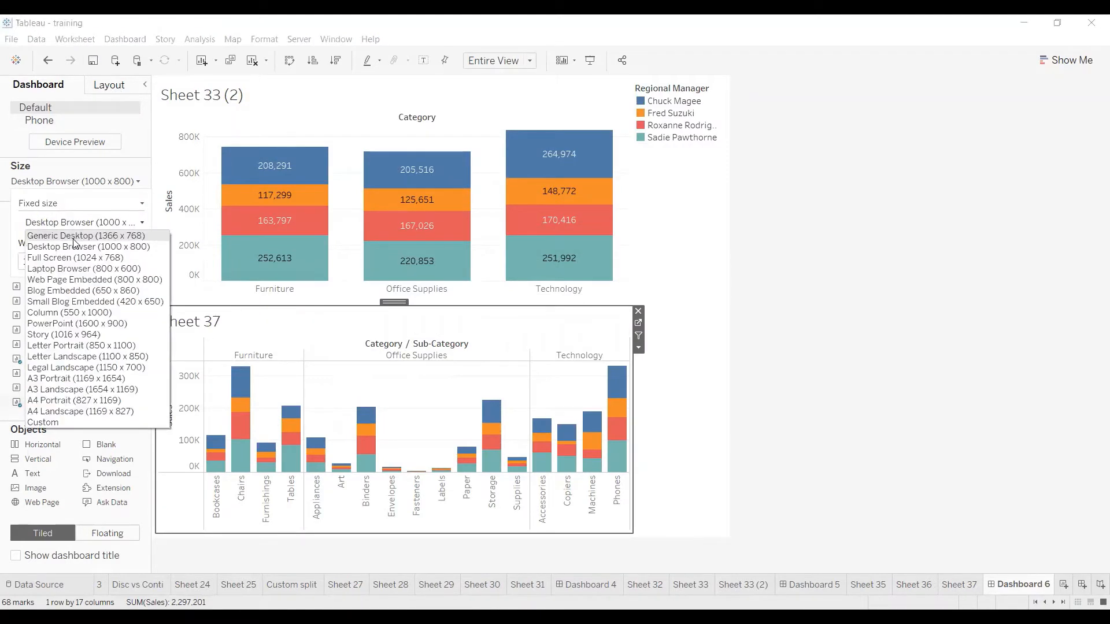
pyautogui.click(70, 235)
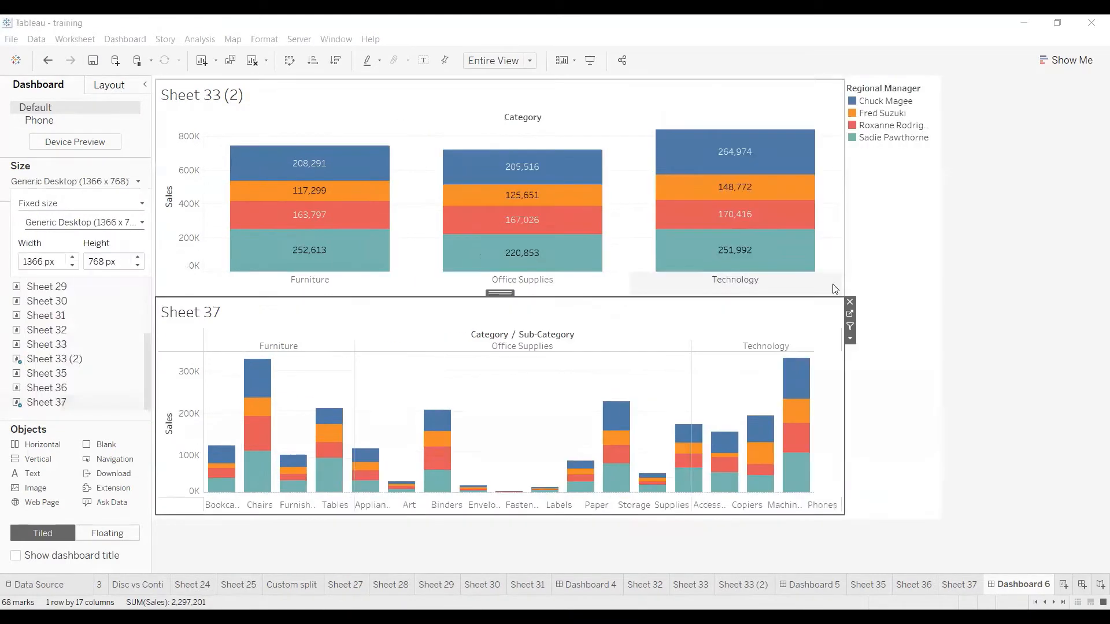
# Select segments of different categories in the dashboard's Sheet 33 (2) chart to check whether Sheet 37 responds.
pyautogui.click(519, 177)
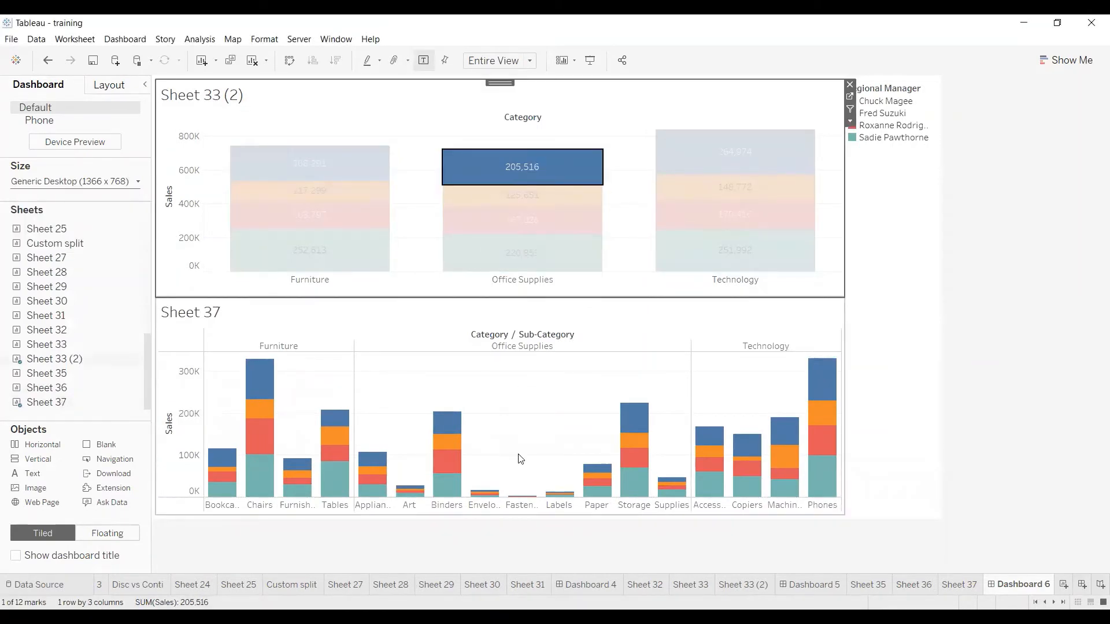
pyautogui.click(323, 165)
pyautogui.click(746, 252)
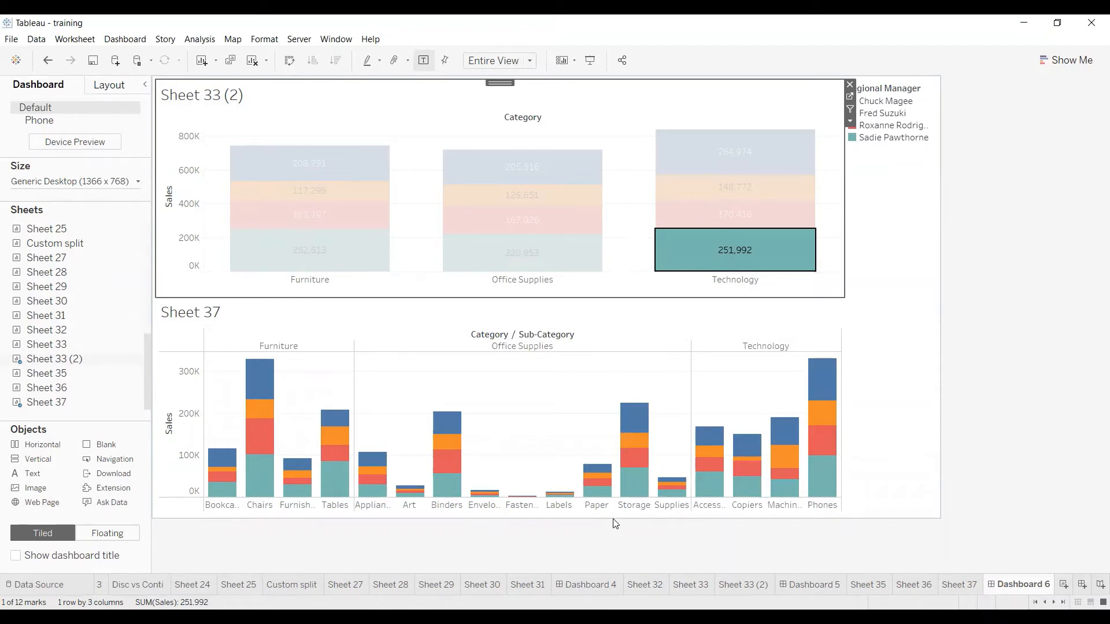
# Add a dashboard highlight action running on Select, with only Sheet 33 (2) as source, only Sheet 37 as target, and all fields.
pyautogui.click(125, 37)
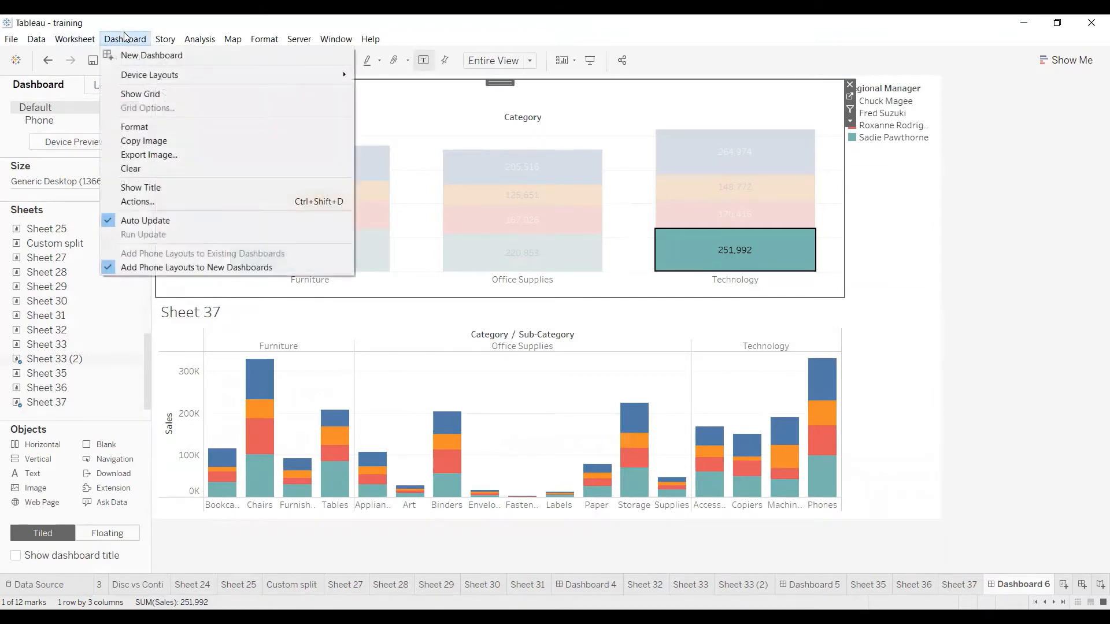
pyautogui.click(133, 202)
pyautogui.click(422, 357)
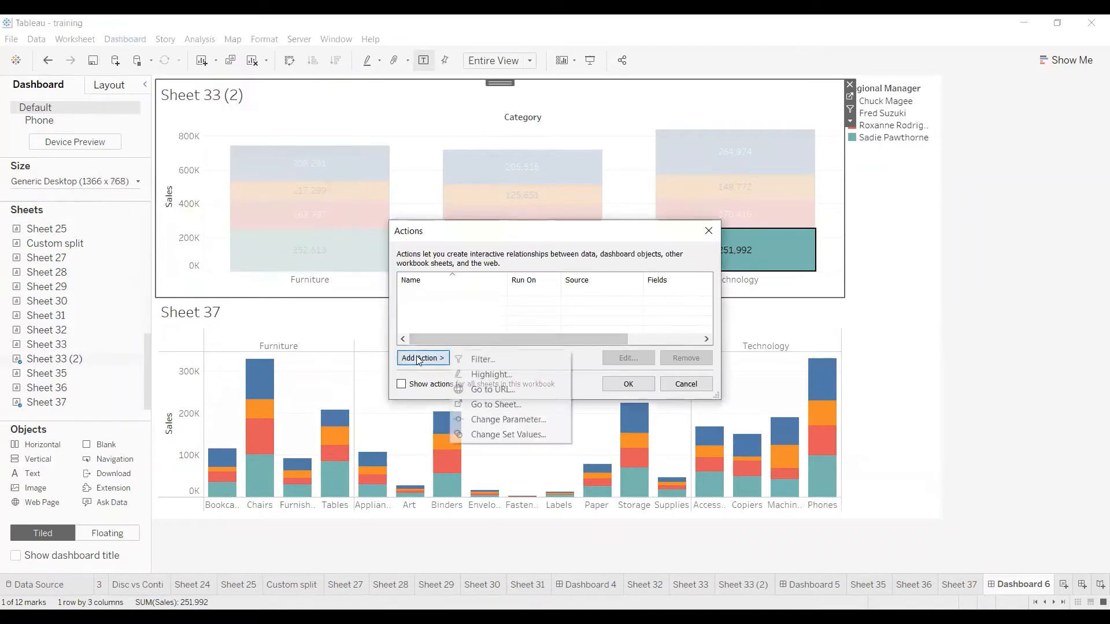
pyautogui.click(477, 375)
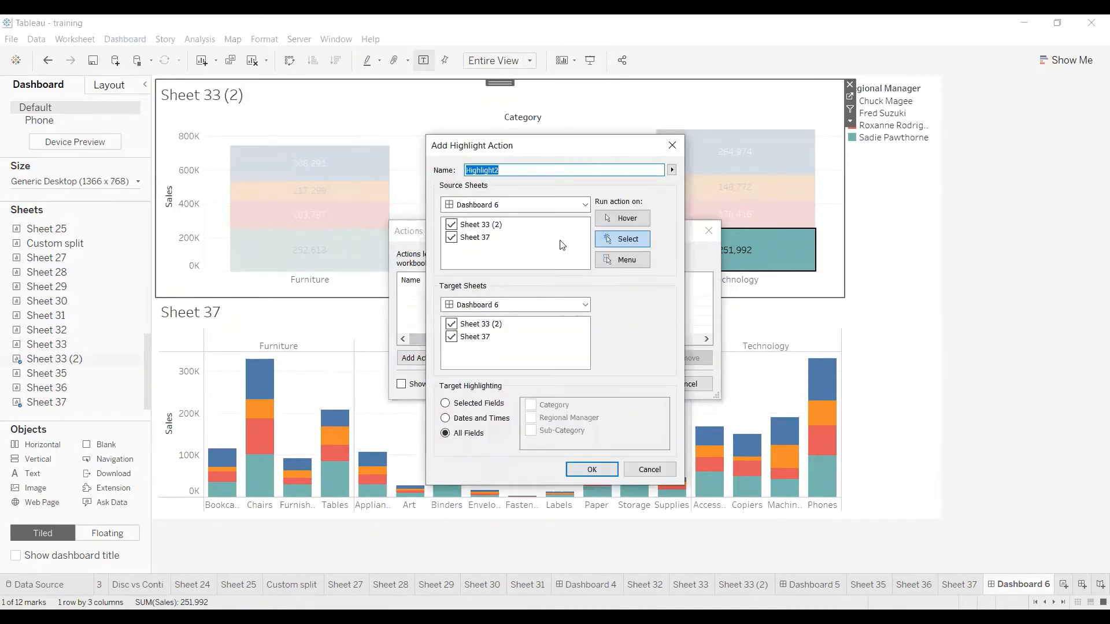
pyautogui.click(452, 237)
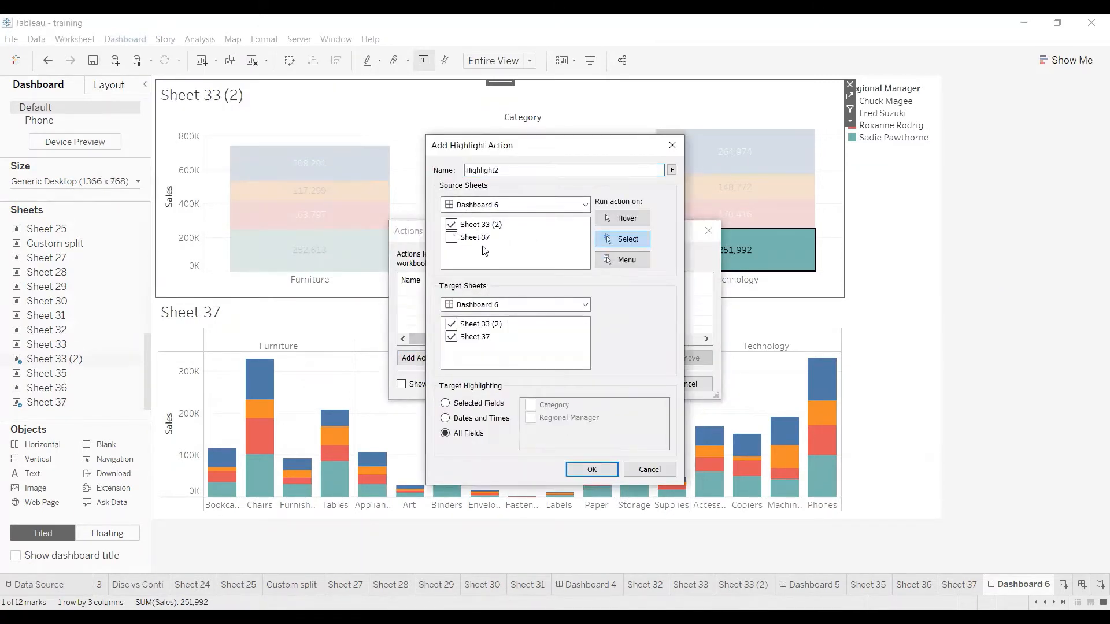
pyautogui.click(452, 324)
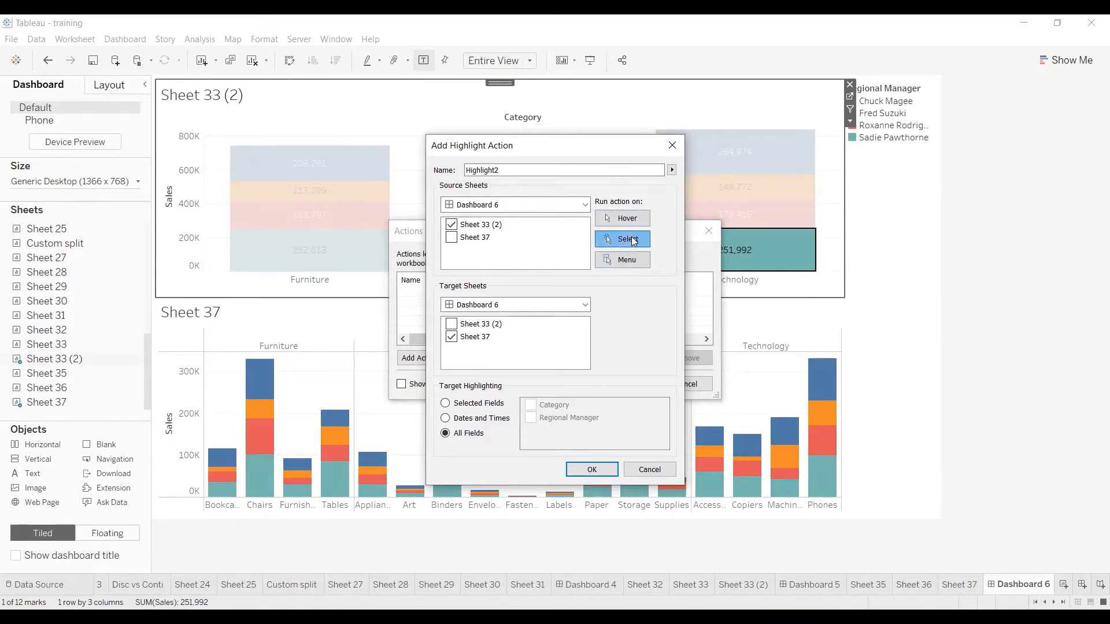
pyautogui.click(604, 469)
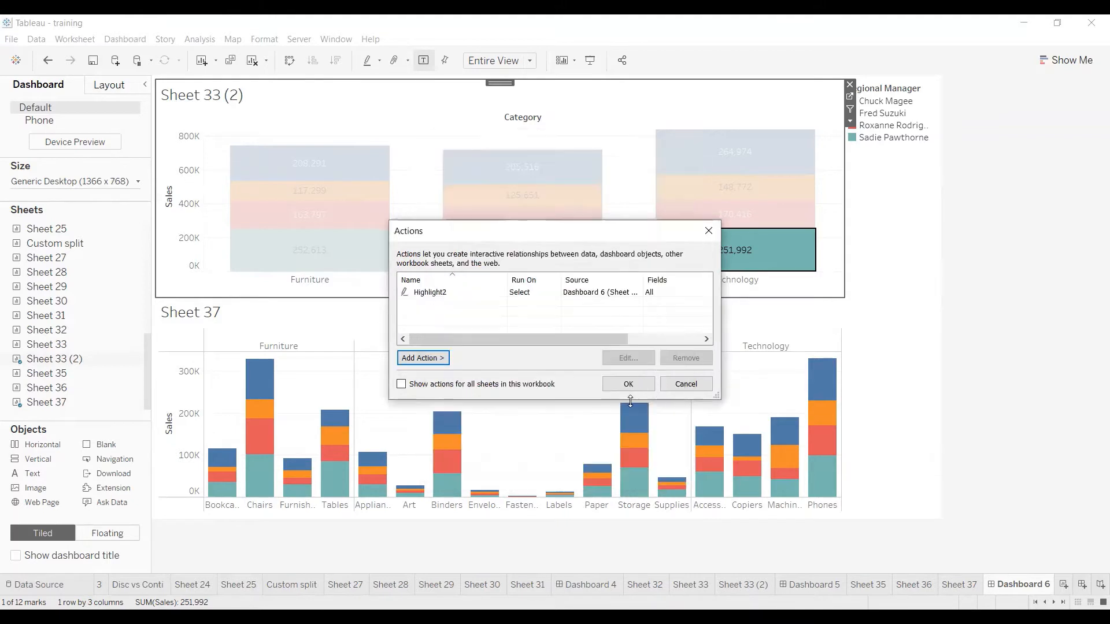
pyautogui.click(628, 385)
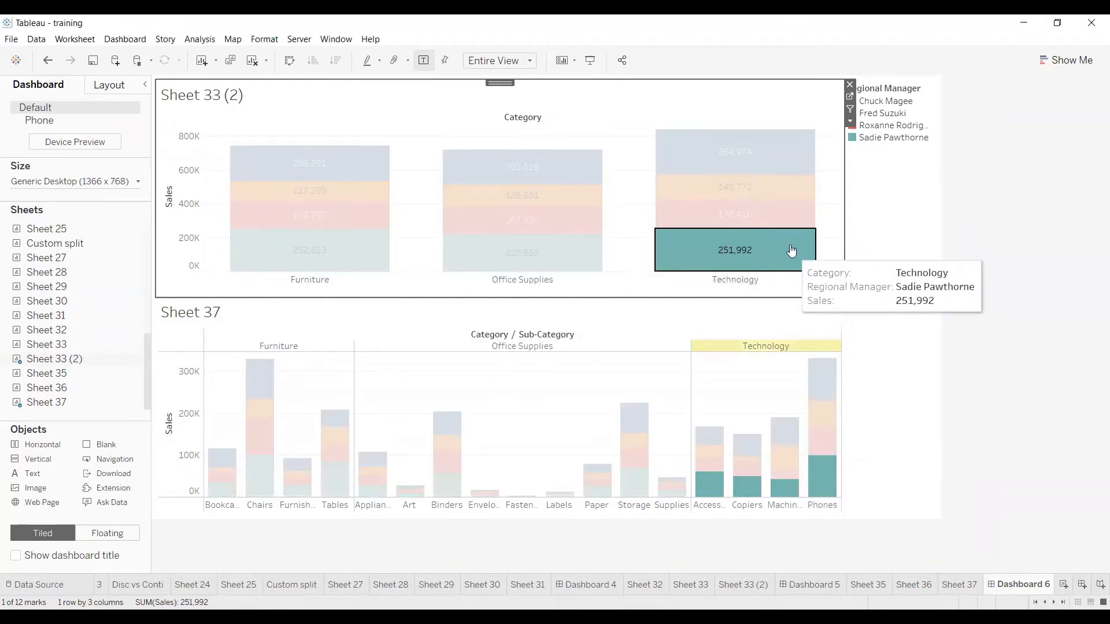
# Test the dashboard highlight action by selecting Furniture and Office Supplies segments in Sheet 33 (2) and examining the matching sub-categories in Sheet 37.
pyautogui.moveTo(794, 251)
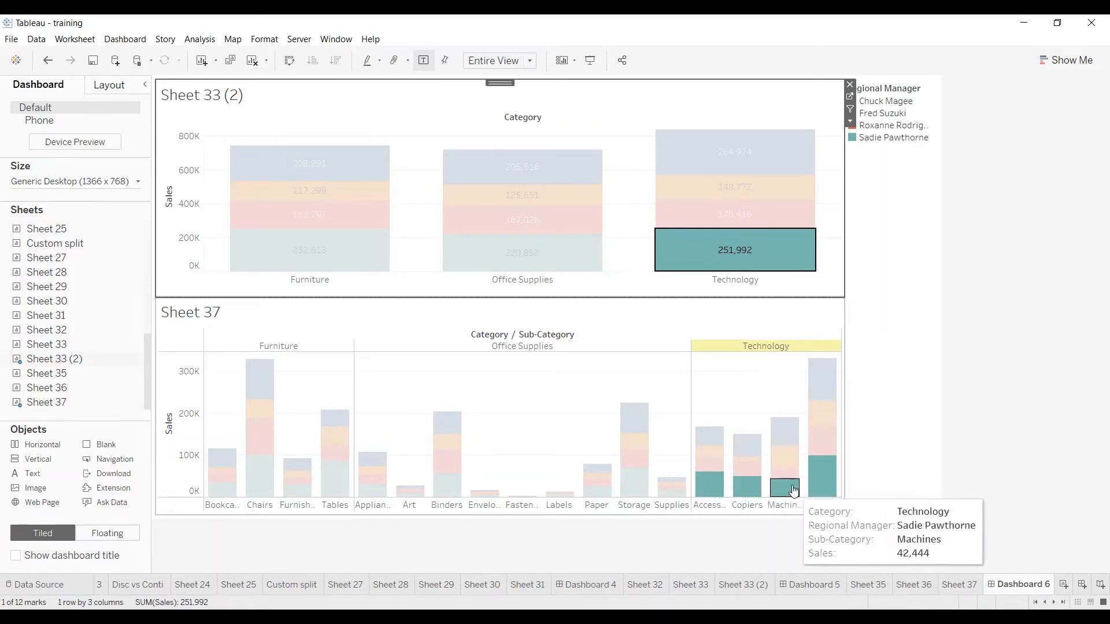
pyautogui.click(601, 331)
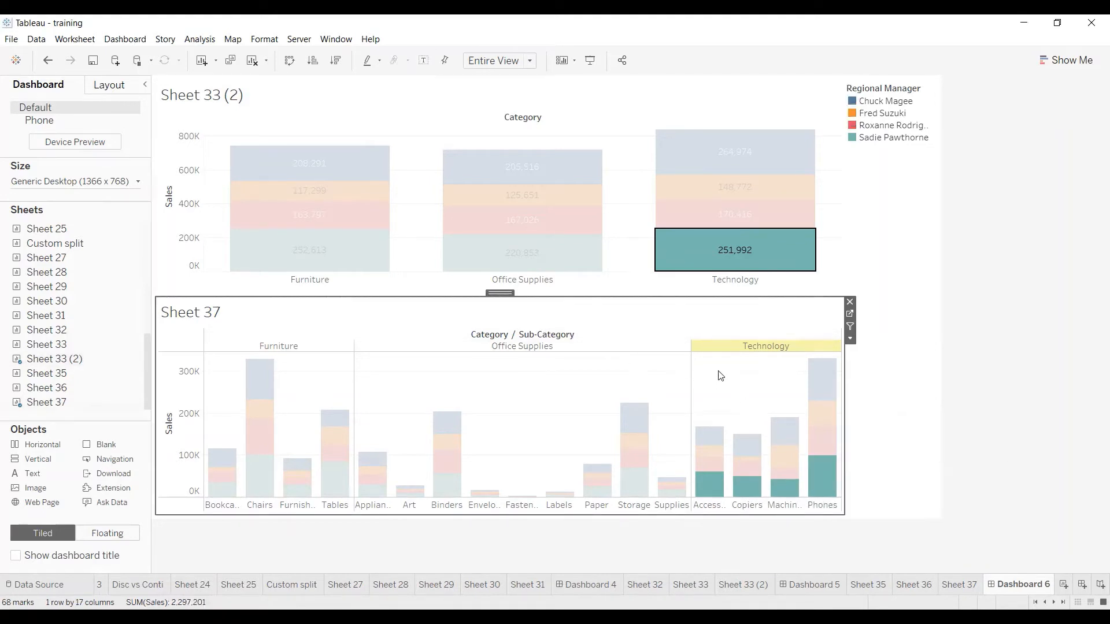
pyautogui.click(535, 196)
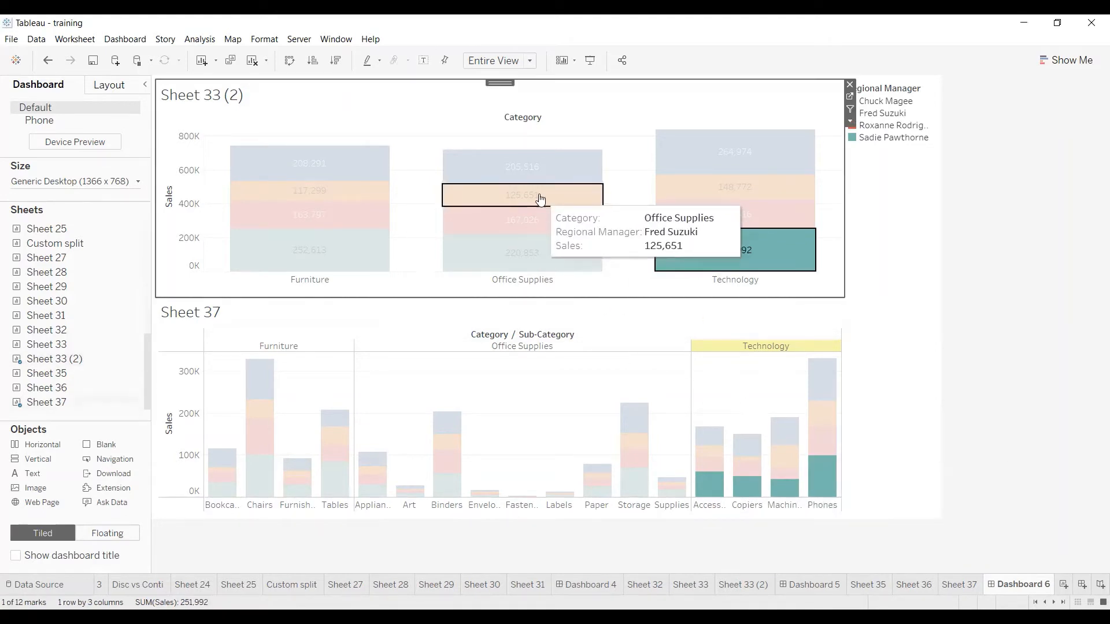
pyautogui.click(531, 162)
pyautogui.click(268, 173)
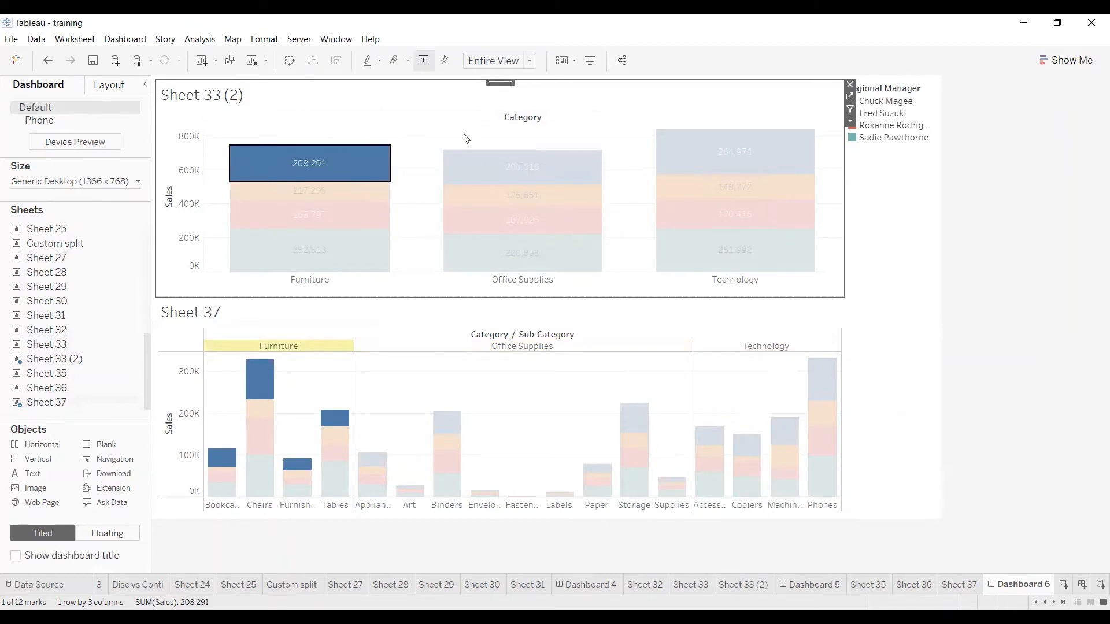
pyautogui.click(566, 258)
pyautogui.click(565, 254)
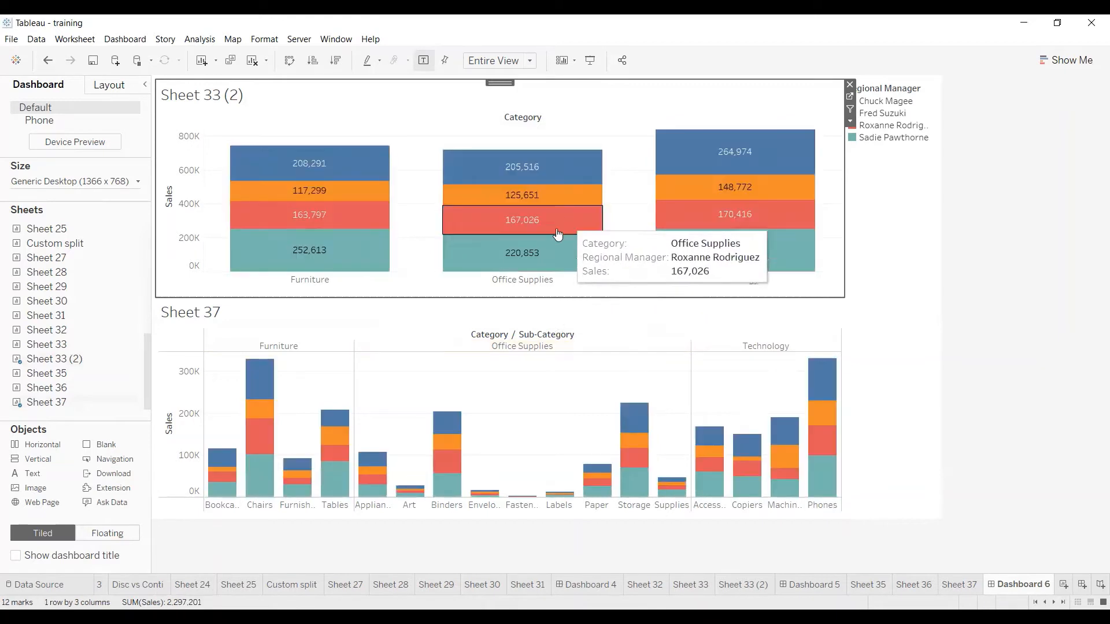
pyautogui.click(551, 253)
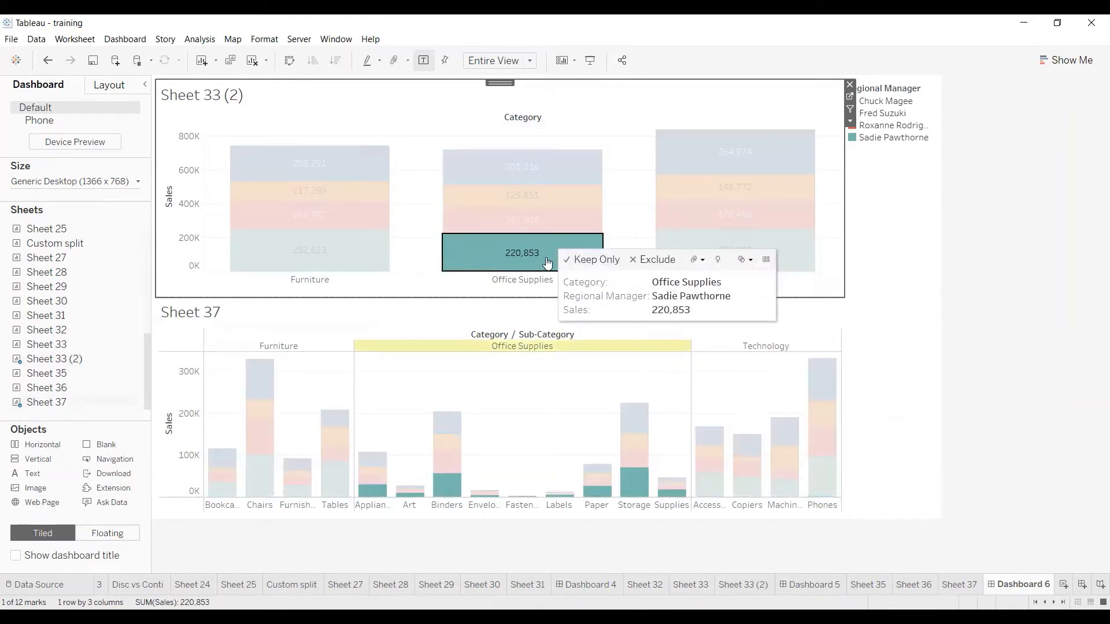
# Disable workbook highlighting and select Furniture segments in Sheet 33 (2) to check whether Sheet 37 responds.
pyautogui.click(527, 170)
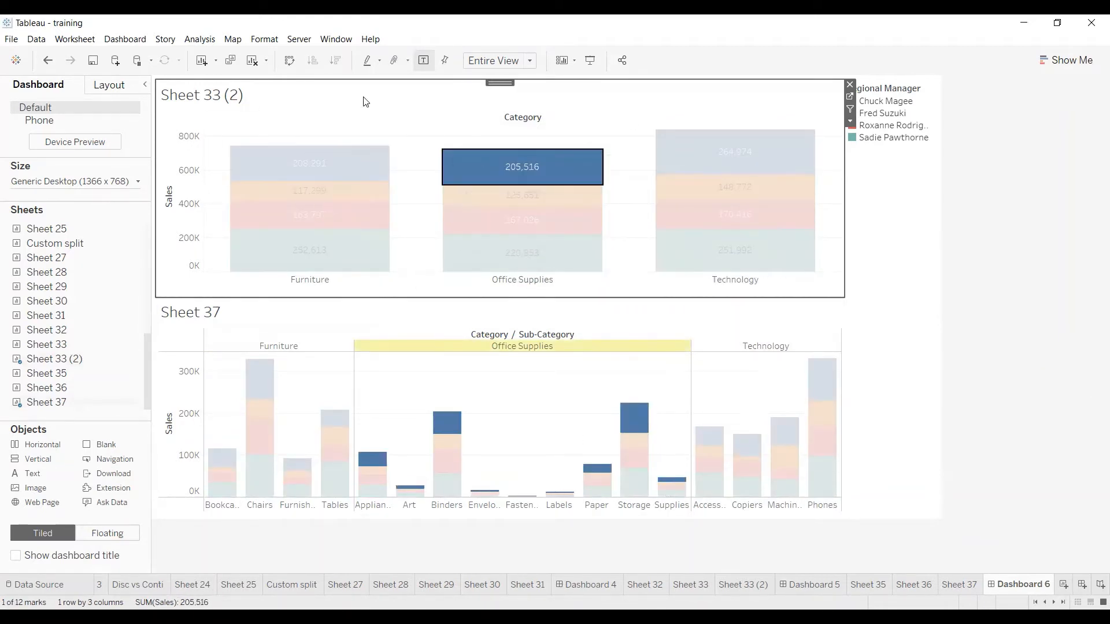
pyautogui.click(378, 61)
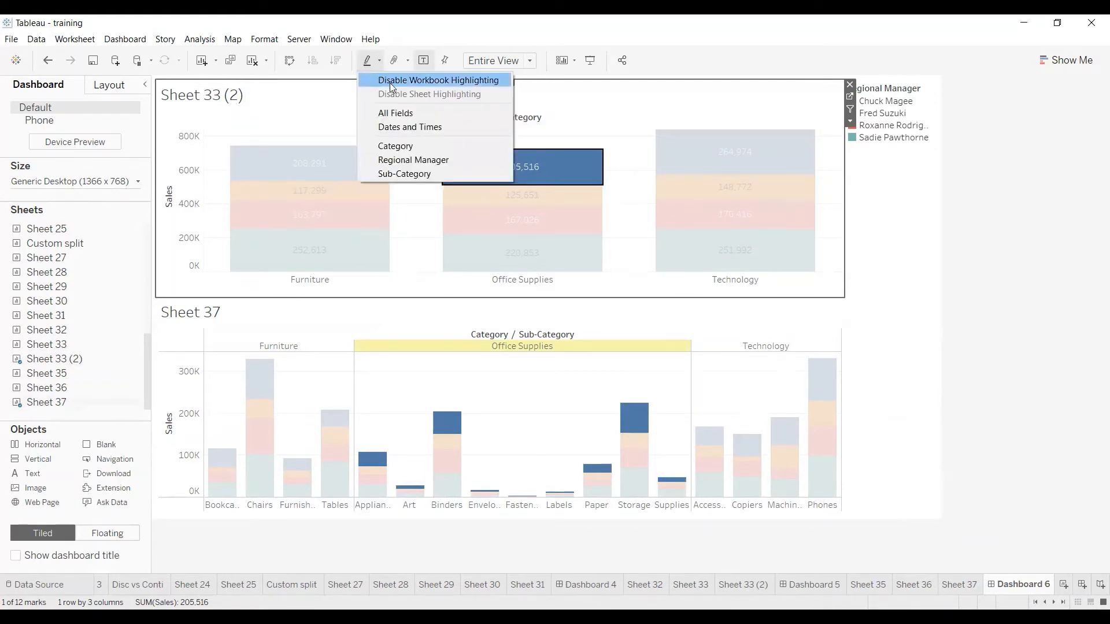
pyautogui.click(438, 80)
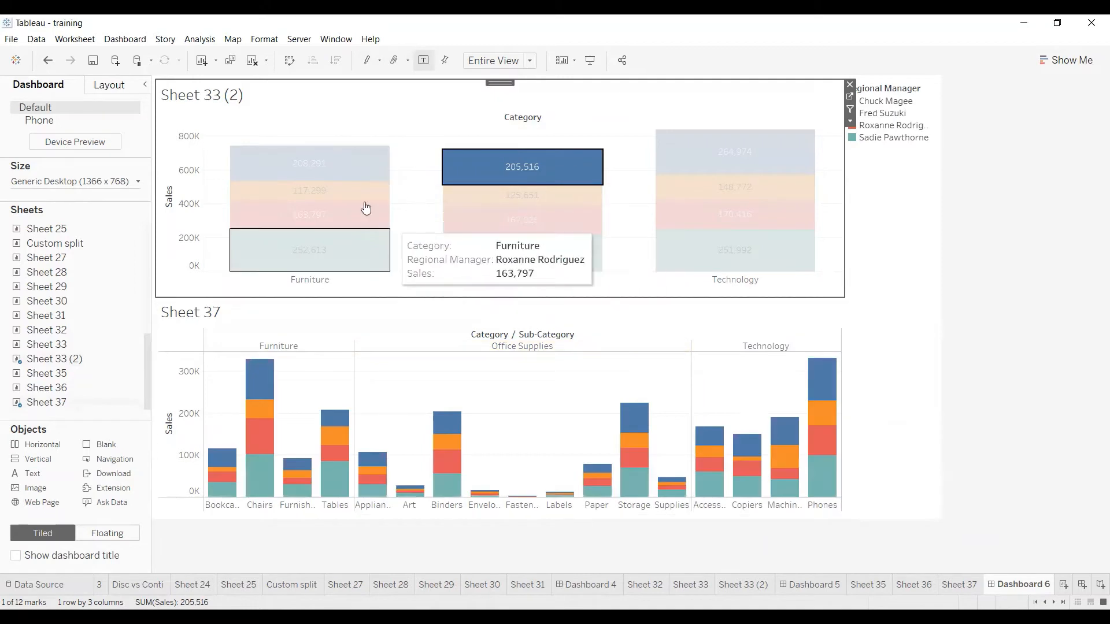
pyautogui.click(318, 165)
pyautogui.click(302, 201)
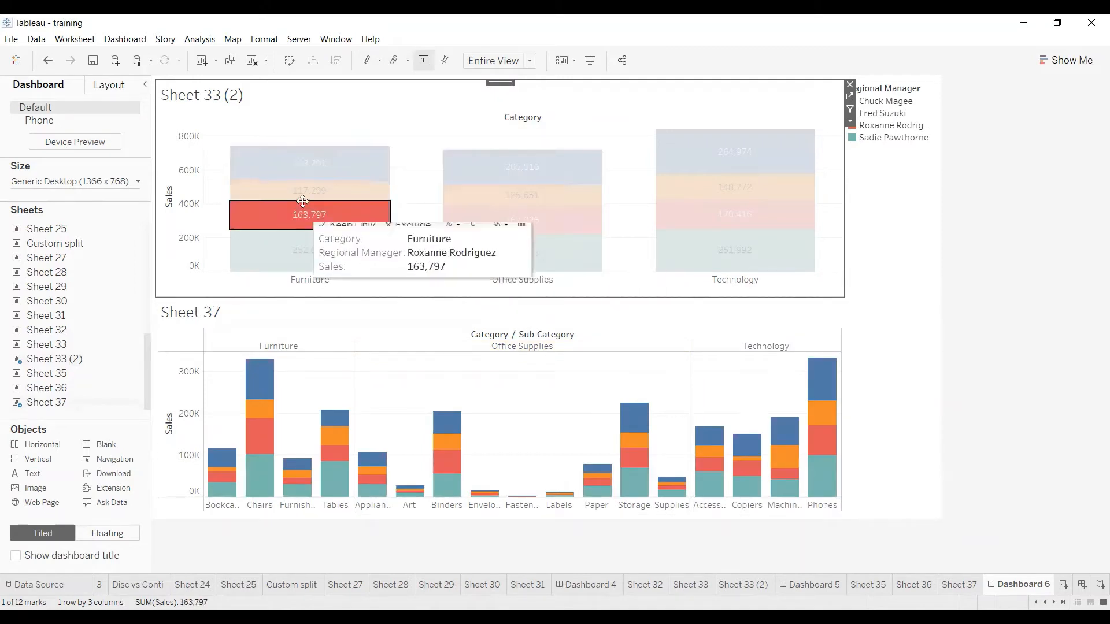
pyautogui.click(307, 163)
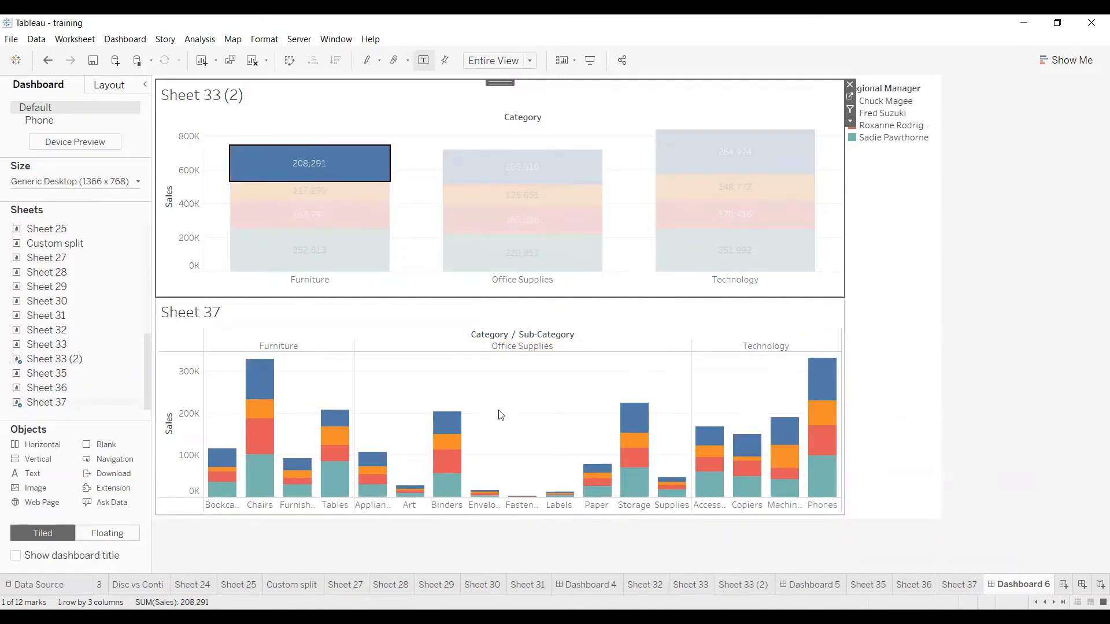
# Re-enable workbook highlighting and select several Office Supplies segments in Sheet 33 (2) to test the highlighting in Sheet 37.
pyautogui.click(378, 61)
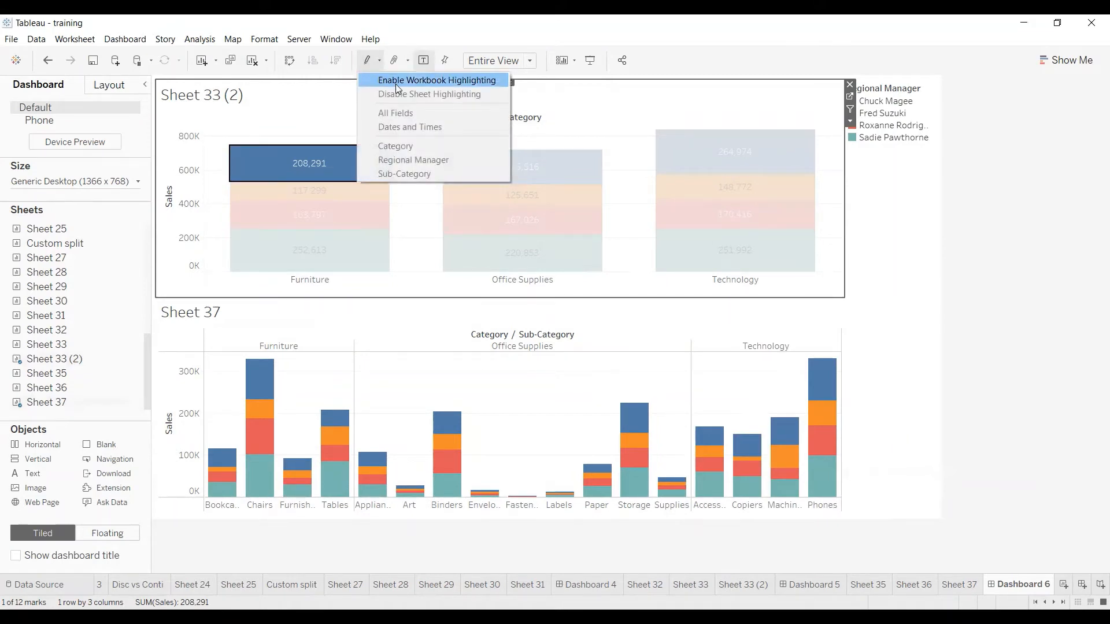
pyautogui.click(396, 86)
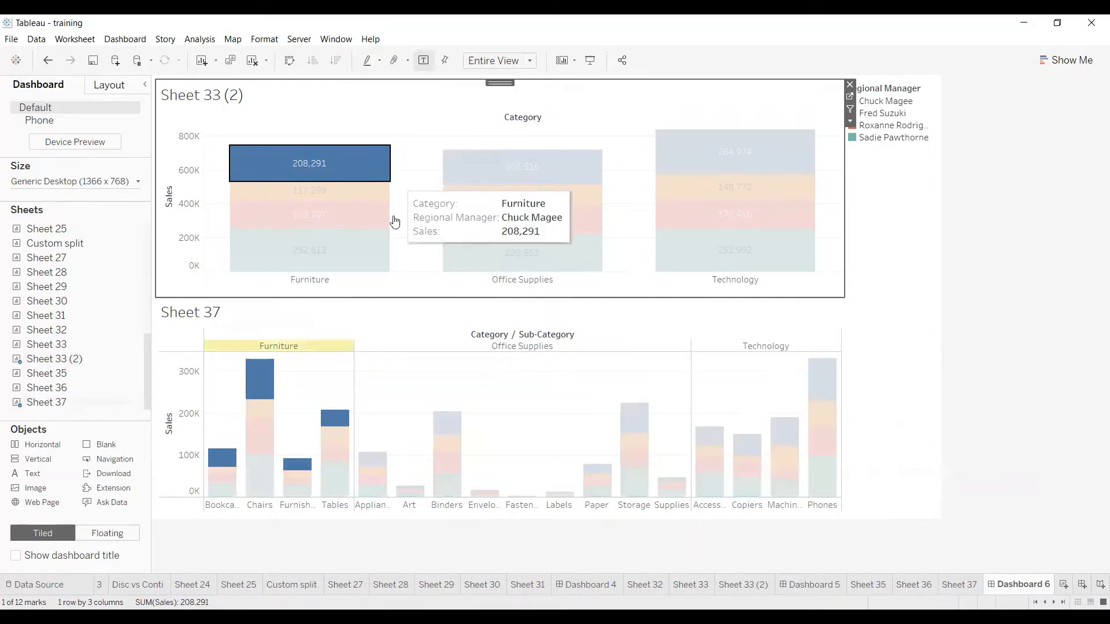
pyautogui.click(541, 196)
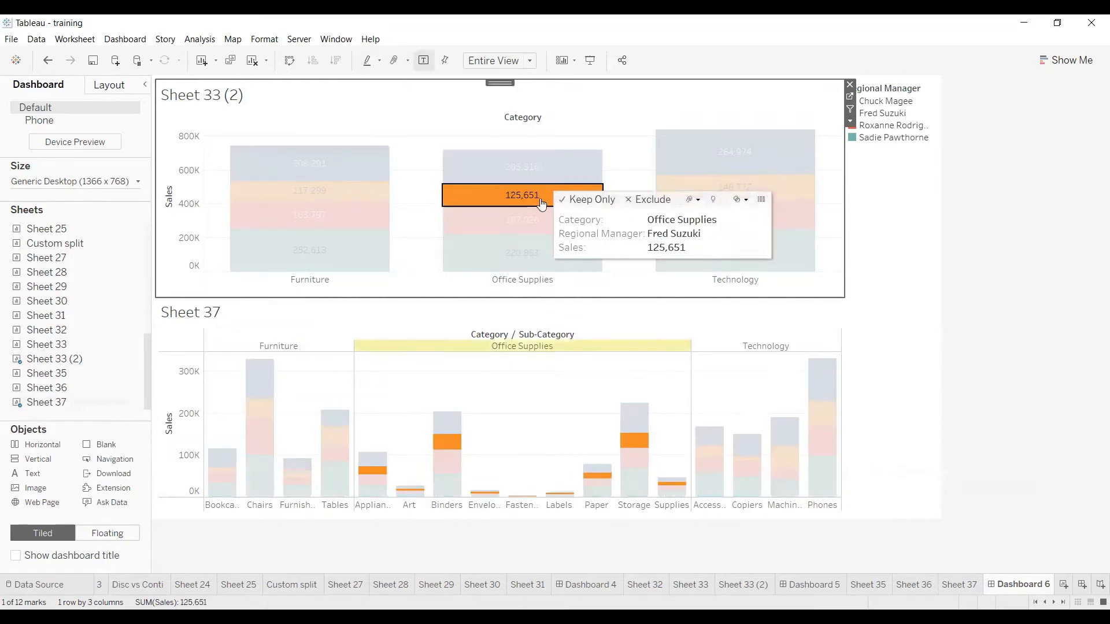
pyautogui.click(532, 227)
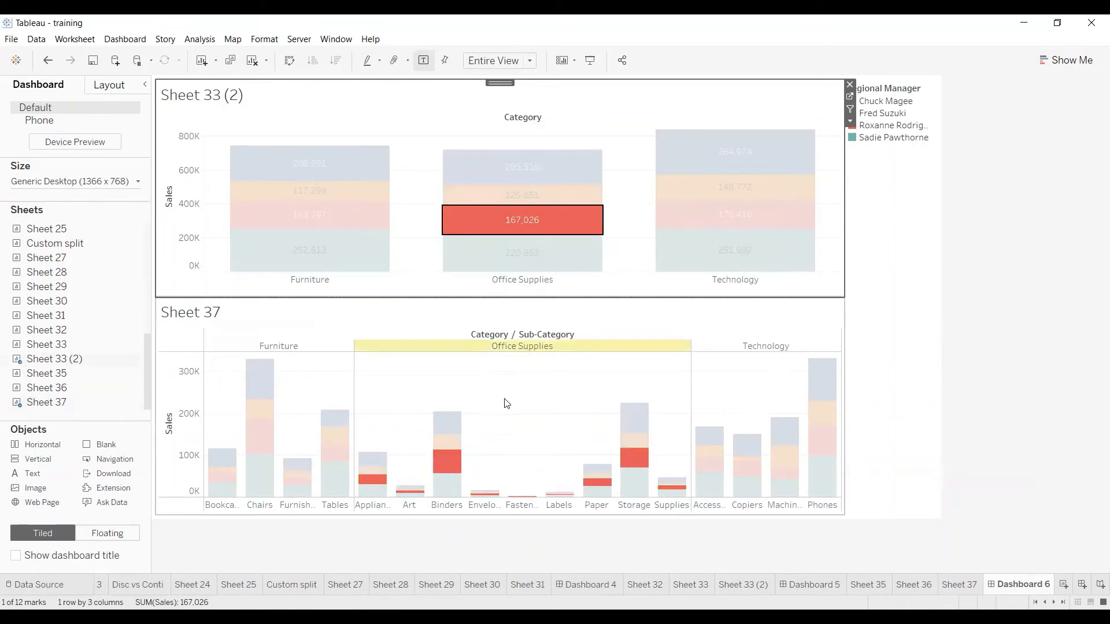
pyautogui.click(508, 402)
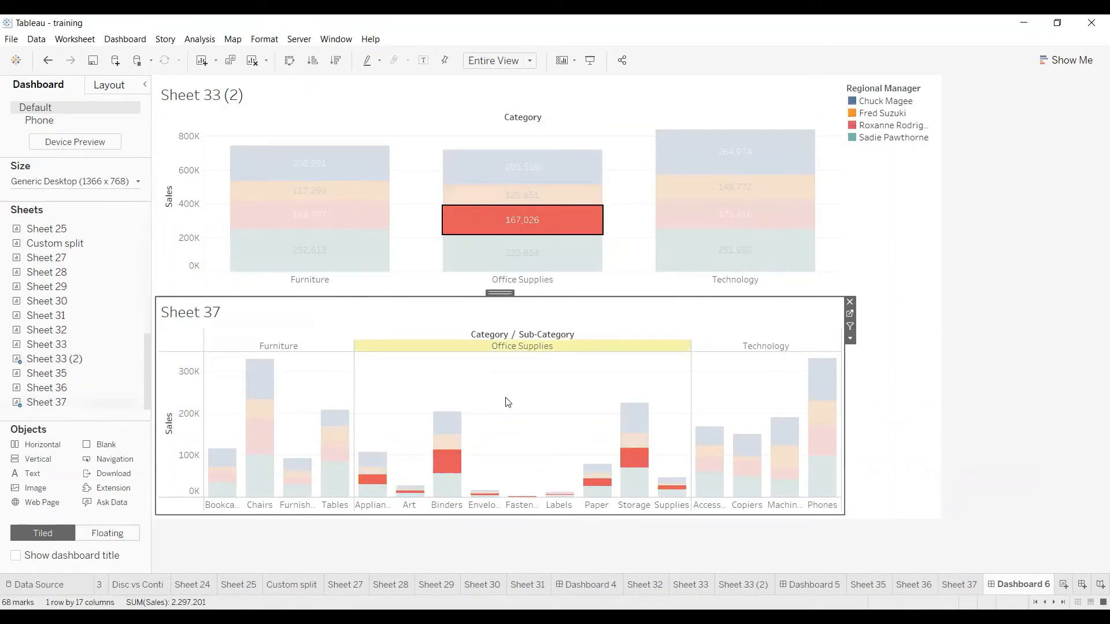
pyautogui.click(615, 148)
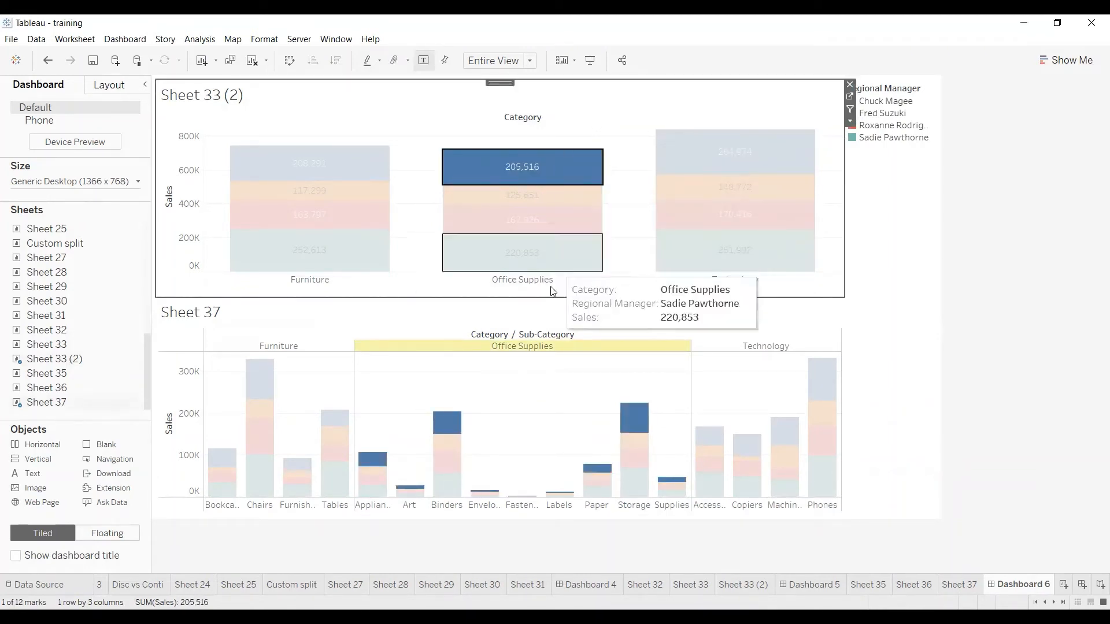
# Show mark labels on the Sheet 37 chart and clear the selected segment in Sheet 33 (2).
pyautogui.click(544, 375)
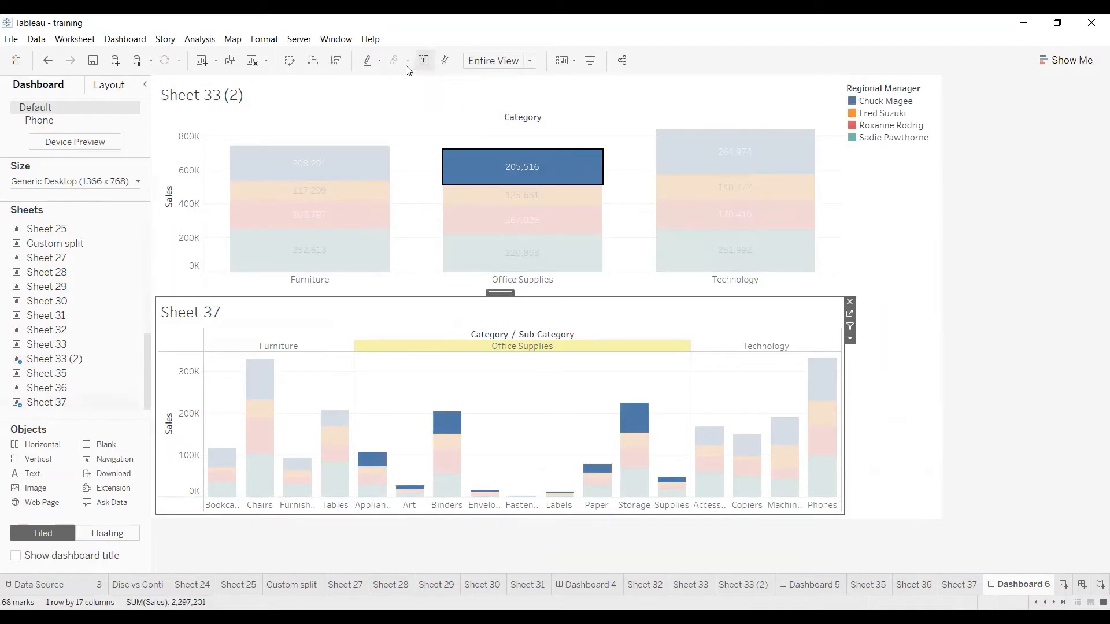
pyautogui.click(422, 62)
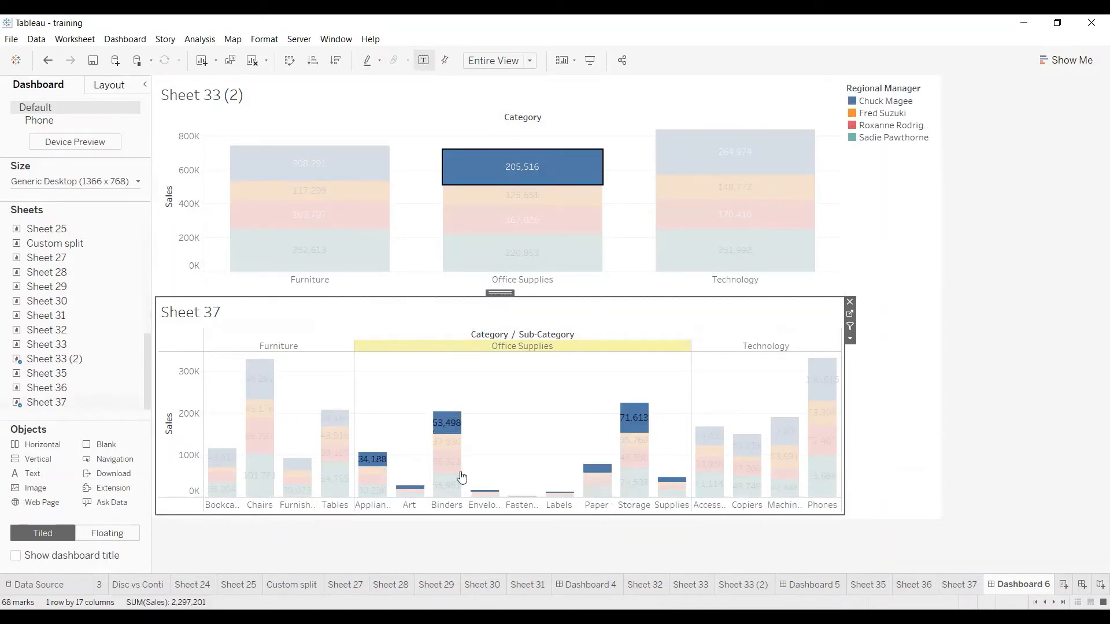
pyautogui.click(596, 225)
pyautogui.moveTo(560, 178)
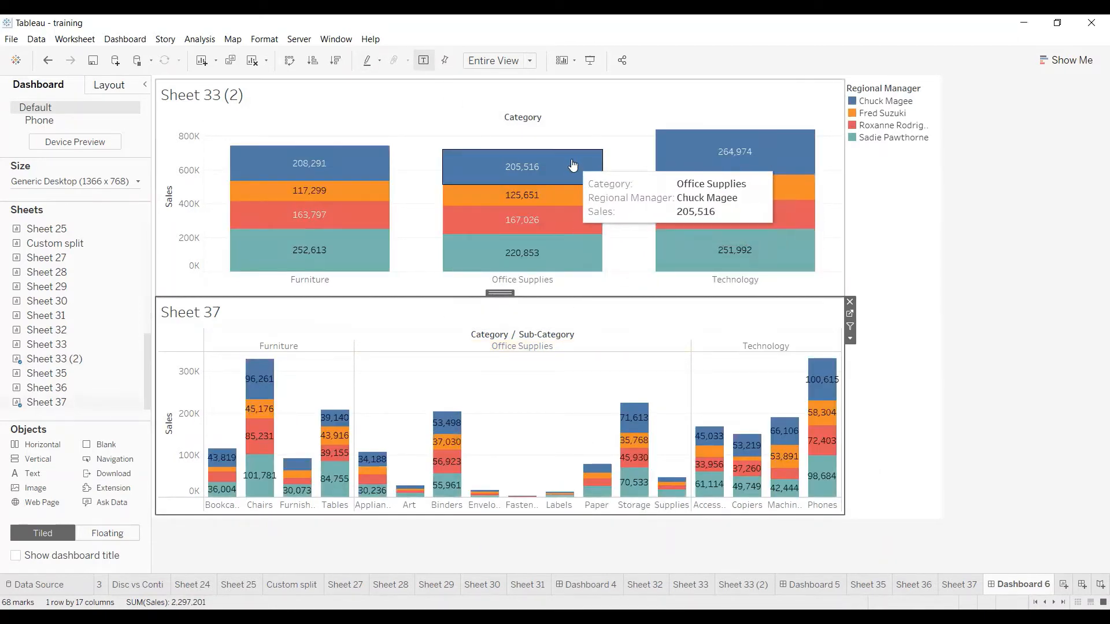
pyautogui.moveTo(517, 198)
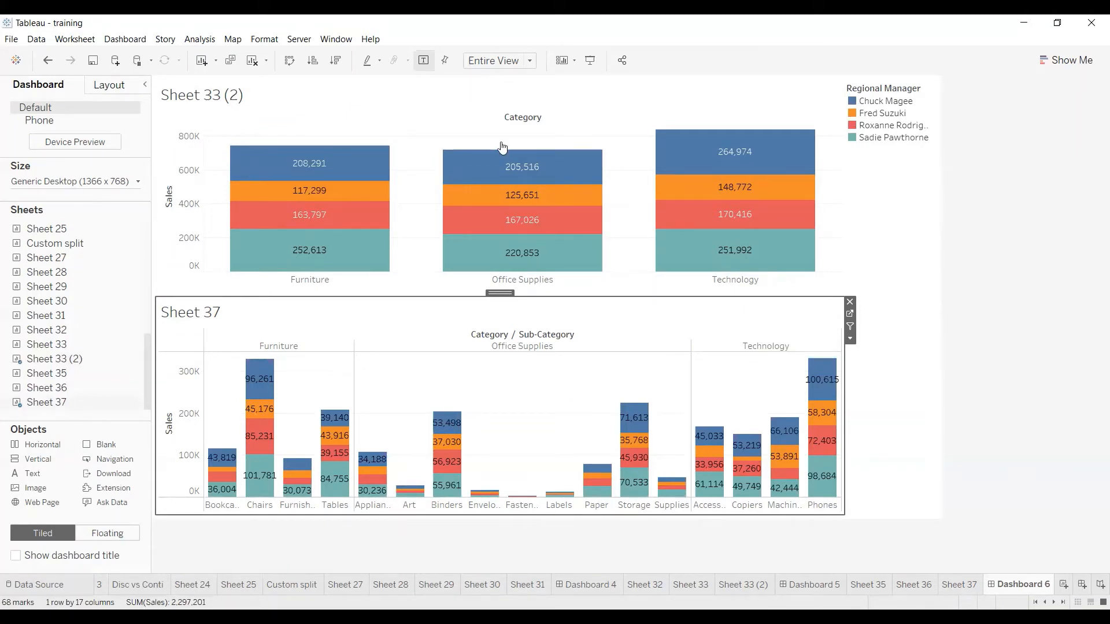
# Open the Sheet 33 (2) worksheet from its dashboard chart and clear the selected Furniture segment.
pyautogui.click(416, 110)
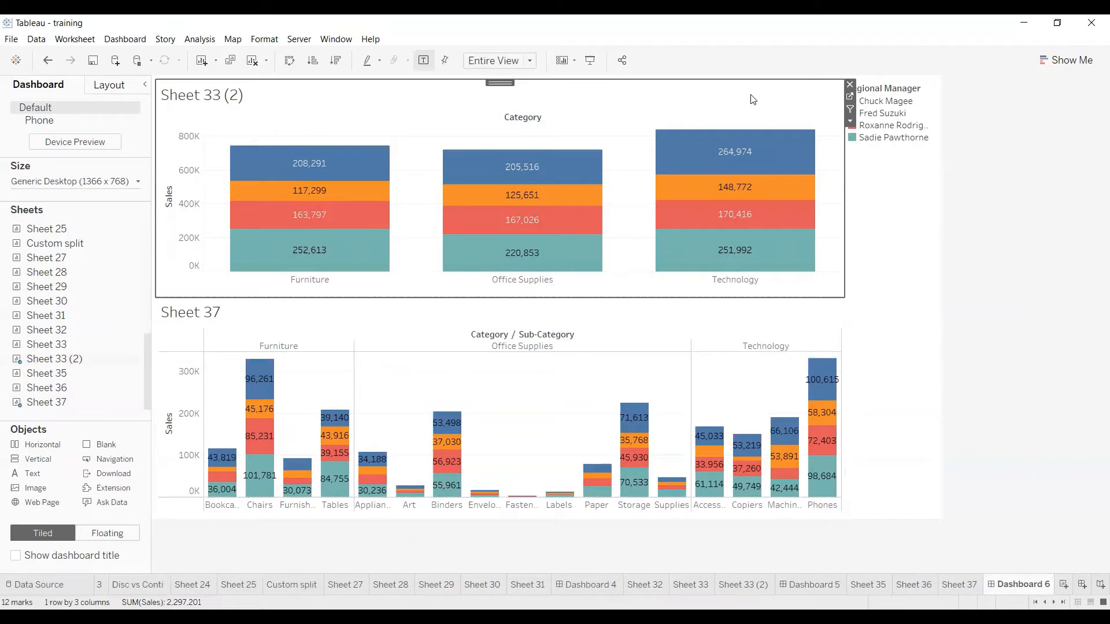
pyautogui.click(850, 96)
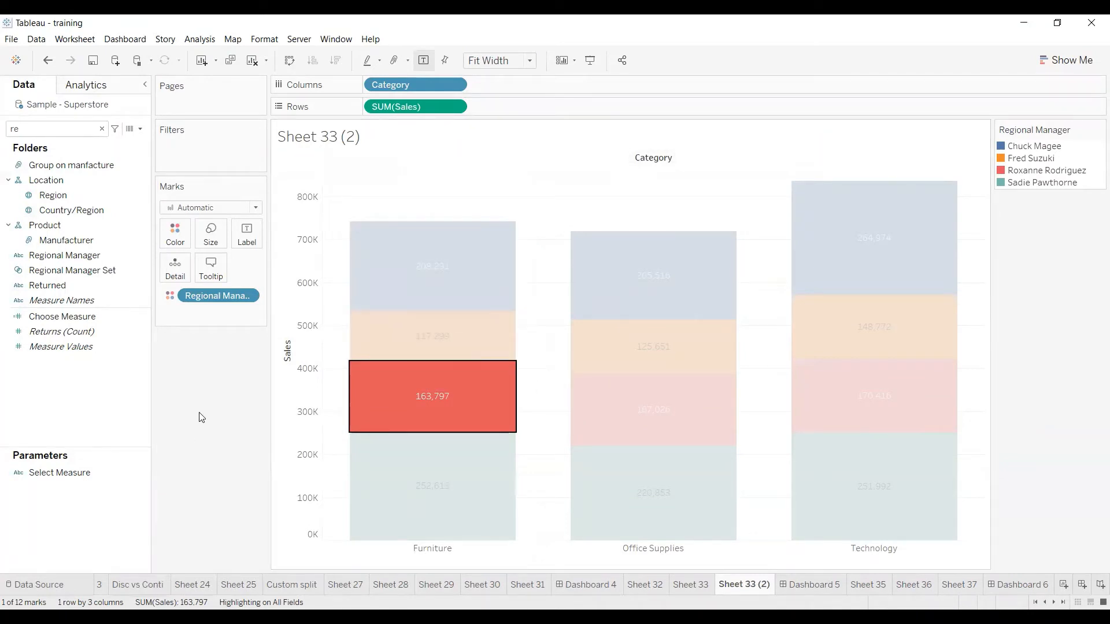
pyautogui.press('Escape')
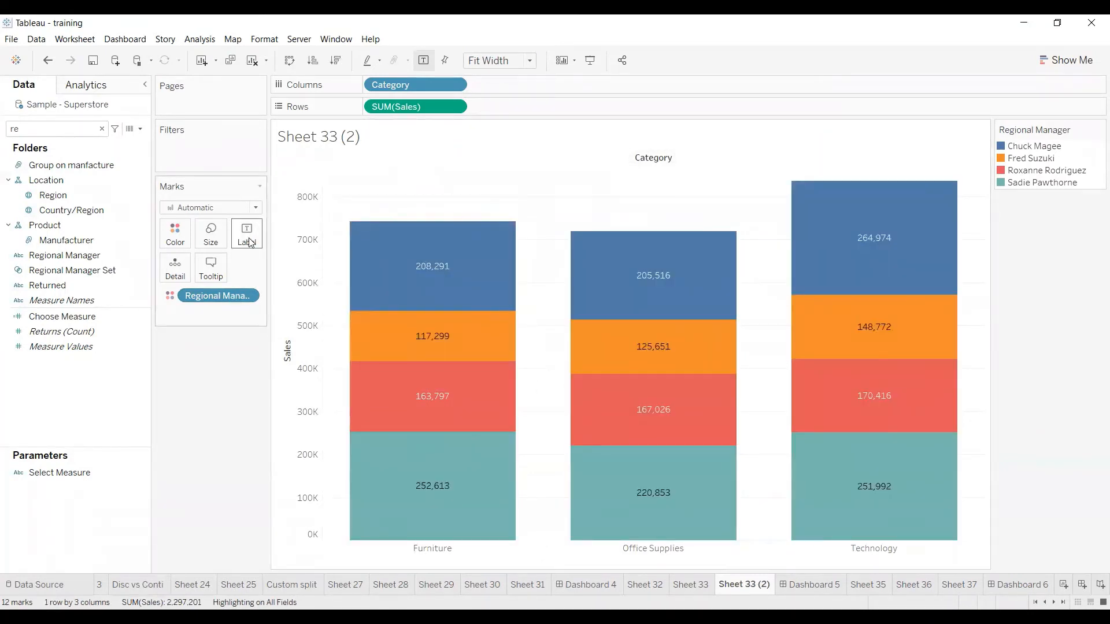
# Try black for the mark label font in Sheet 33 (2), and set the label font colour to white.
pyautogui.click(249, 240)
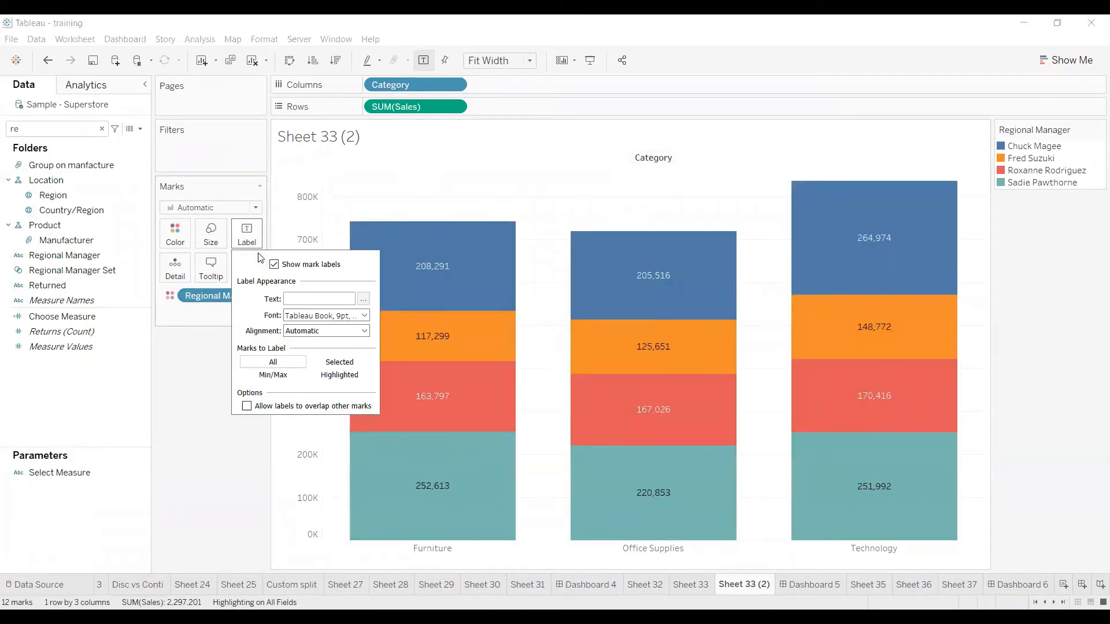
pyautogui.click(329, 318)
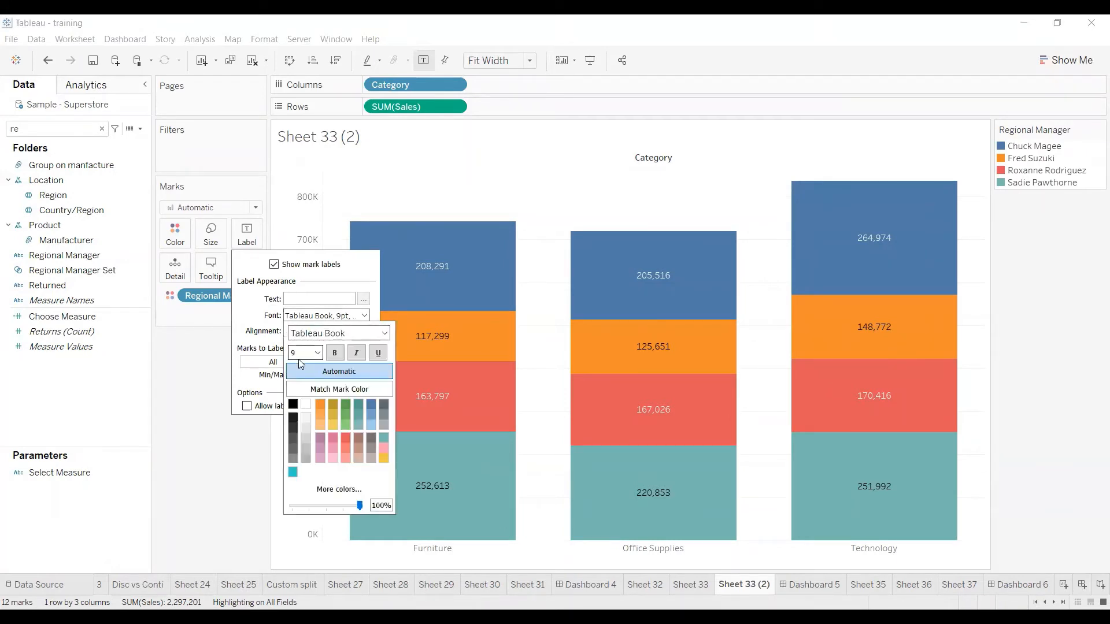
pyautogui.click(293, 404)
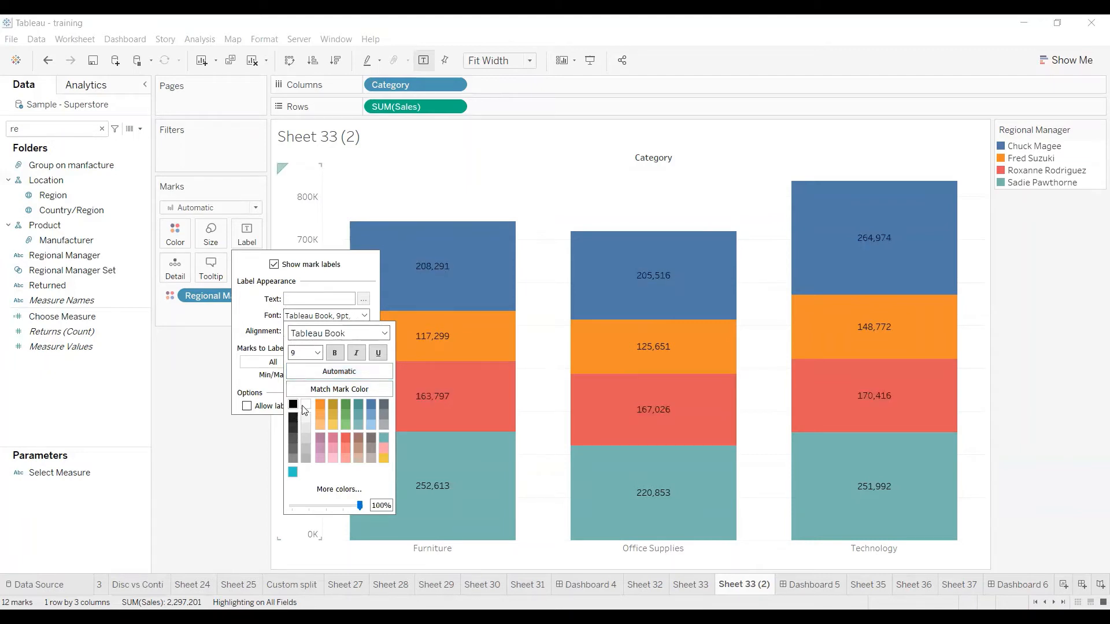
pyautogui.click(306, 406)
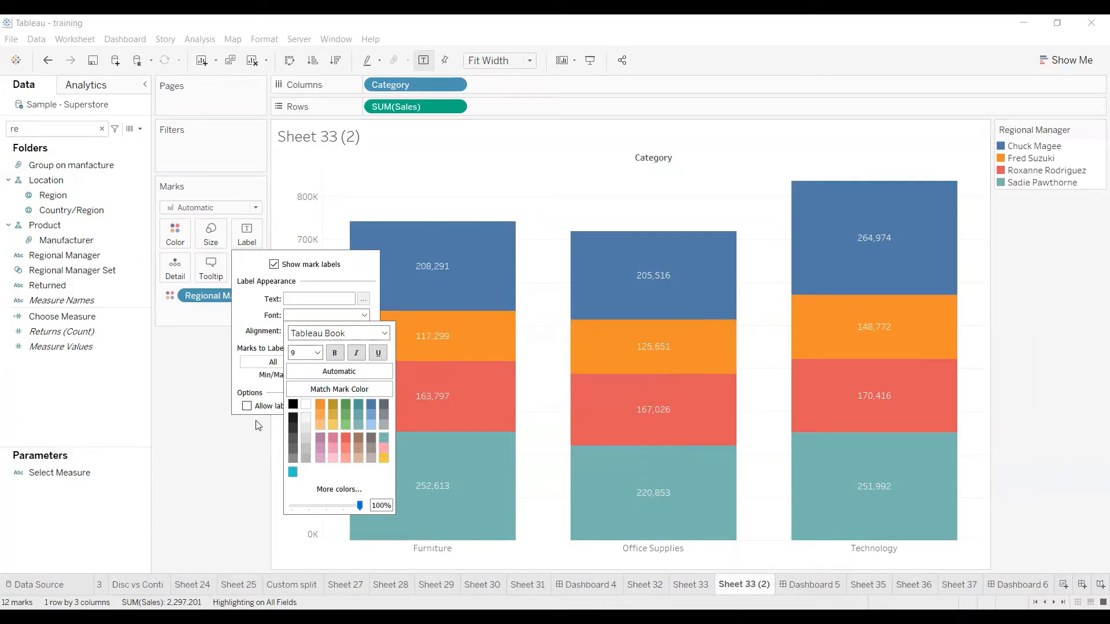
# Set the font color of the sales mark labels on the stacked bars to black.
pyautogui.click(292, 404)
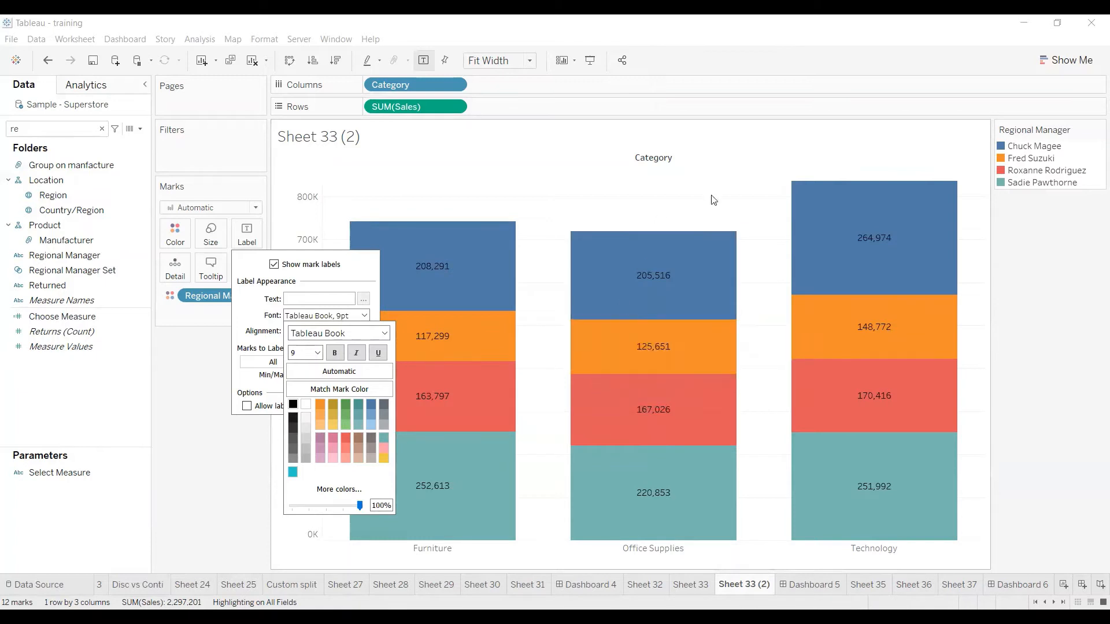
pyautogui.click(1044, 266)
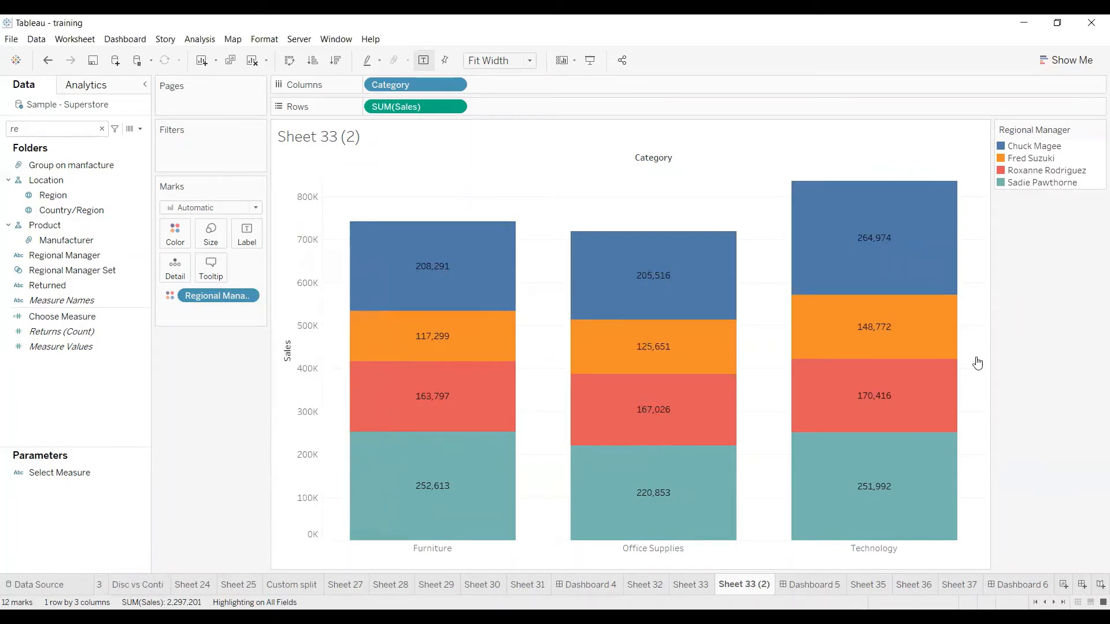
# Review the action types that can be added for the Sheet 33 (2) chart on Dashboard 6.
pyautogui.click(999, 585)
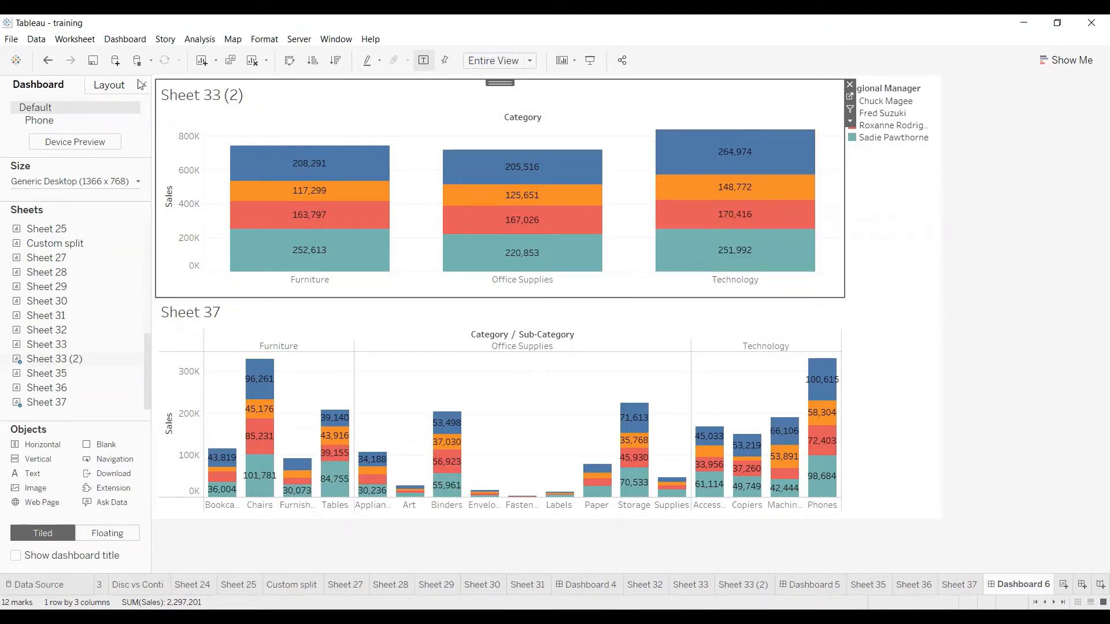
pyautogui.click(82, 42)
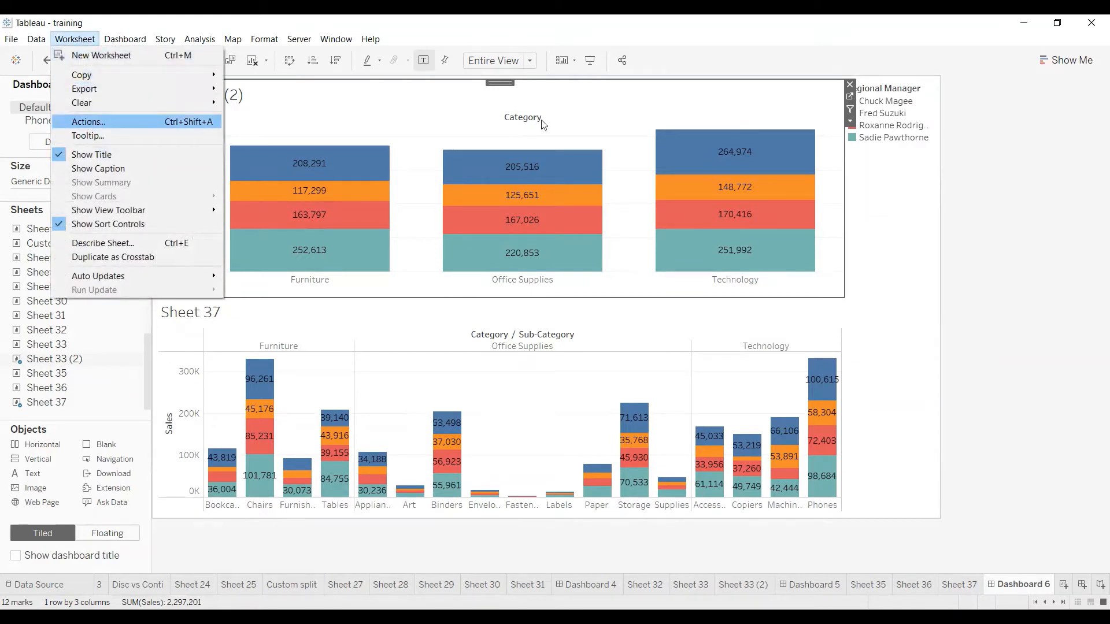
pyautogui.press('Return')
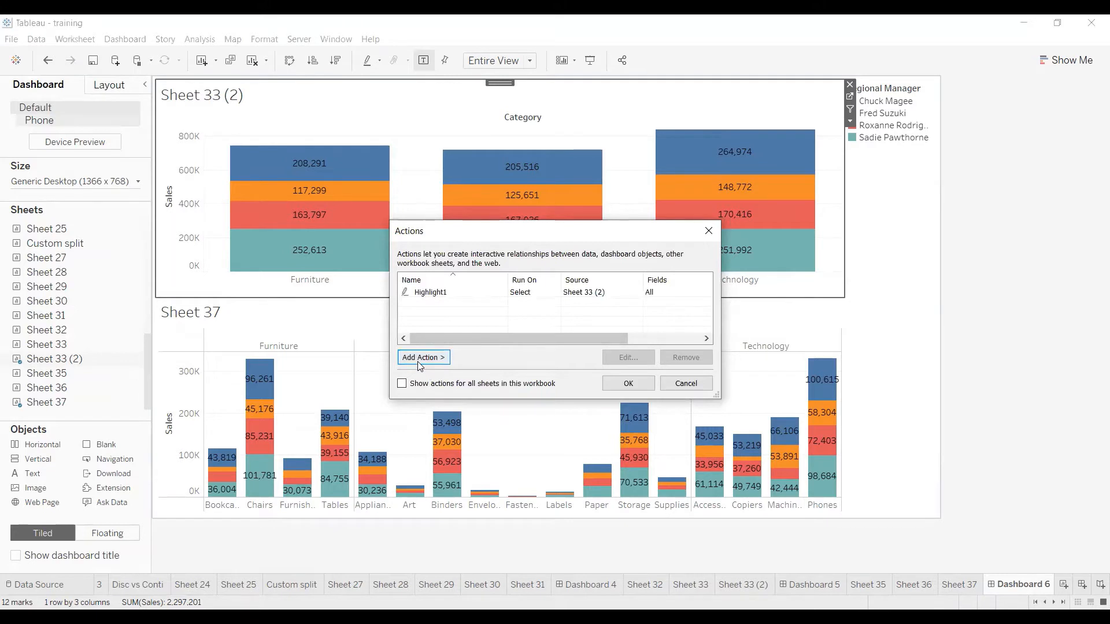
pyautogui.click(420, 361)
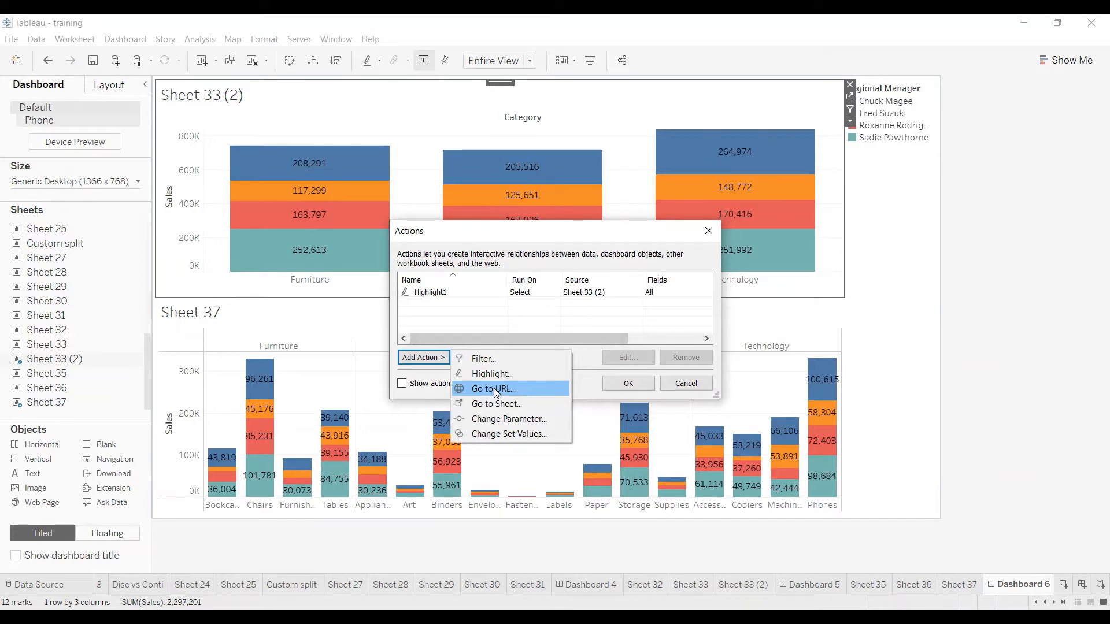
pyautogui.click(698, 384)
# Create a new worksheet and plot State from the Location hierarchy on a map.
pyautogui.click(1063, 585)
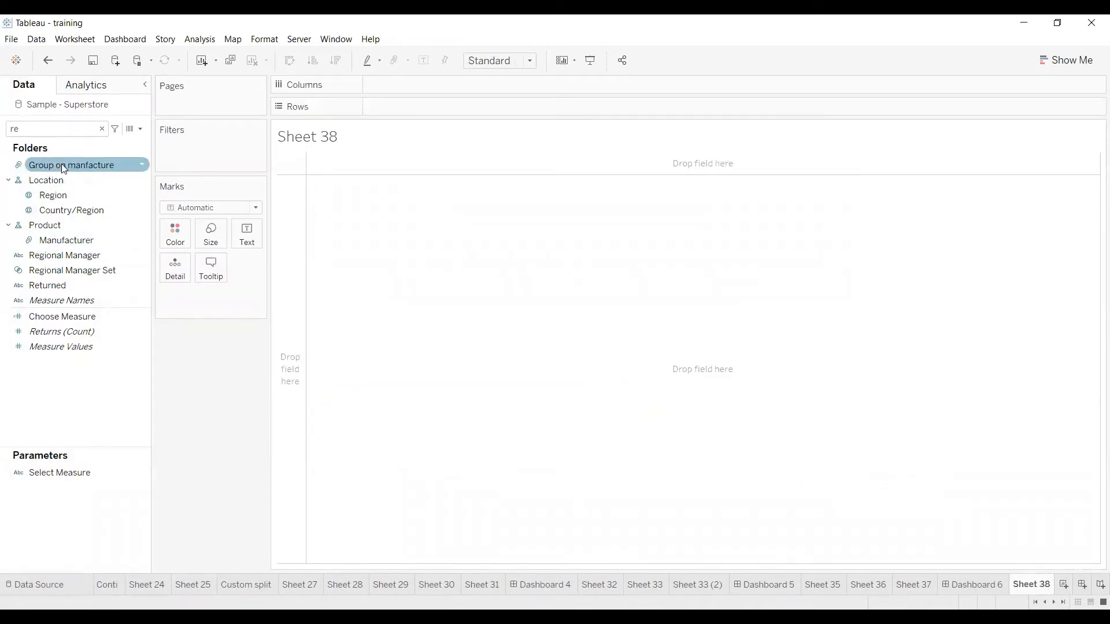
pyautogui.click(102, 128)
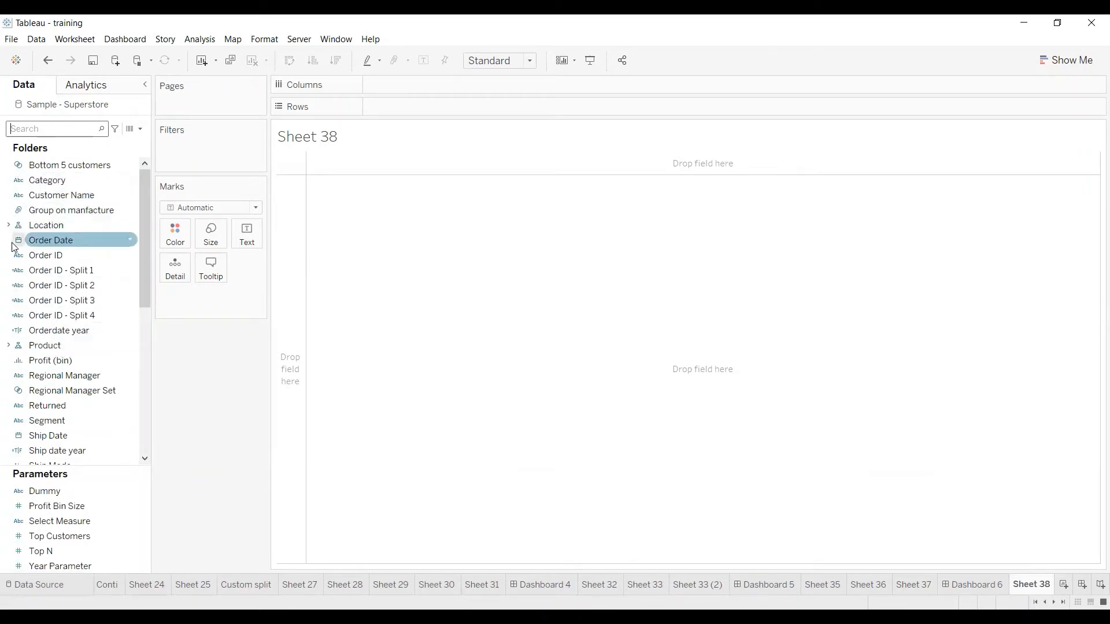
pyautogui.click(8, 224)
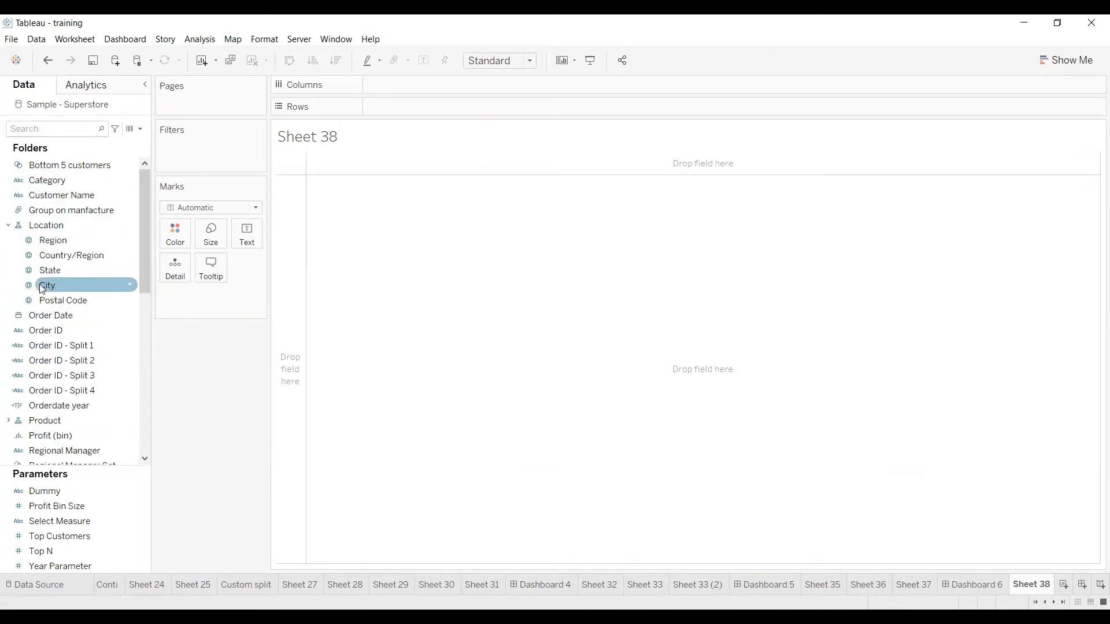
pyautogui.doubleClick(49, 271)
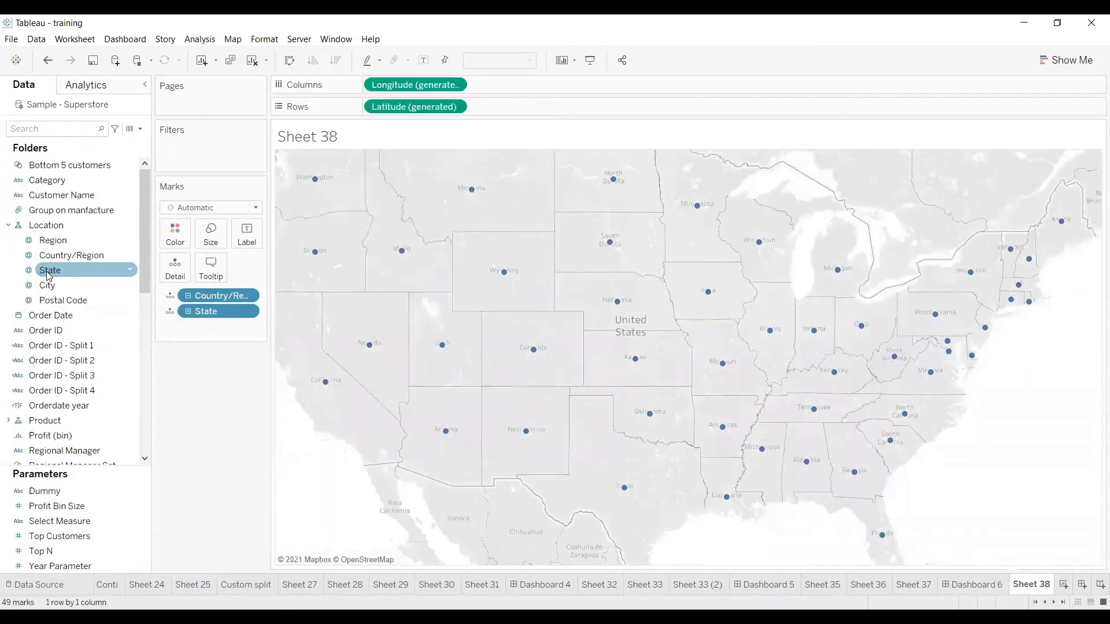
# Convert the symbol map to a filled map and color it by State.
pyautogui.click(1067, 60)
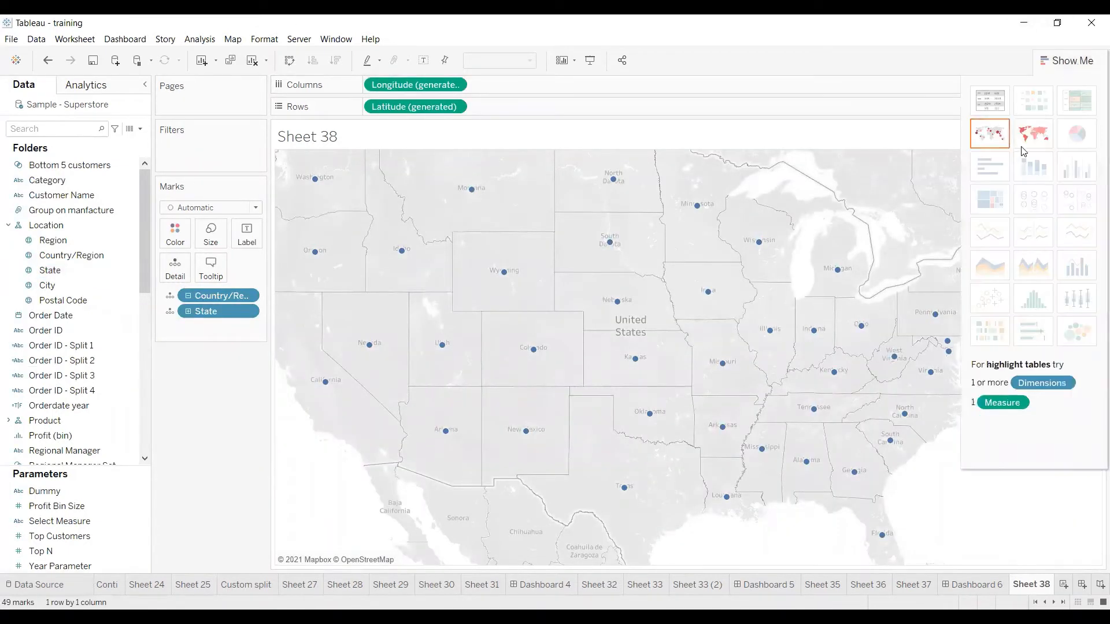
pyautogui.click(1033, 134)
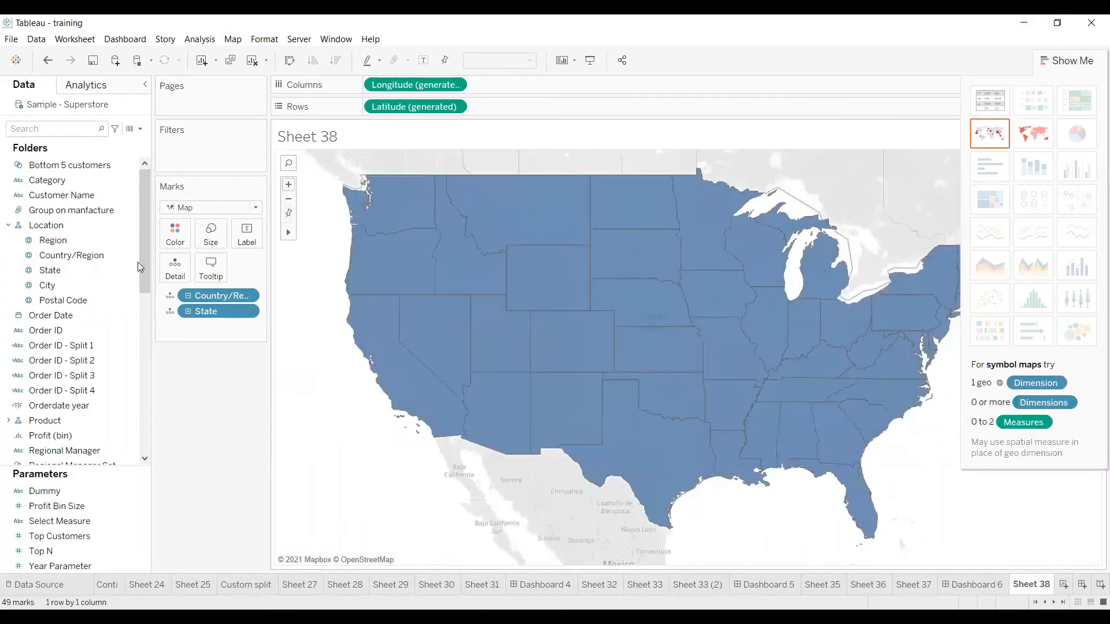
pyautogui.click(64, 272)
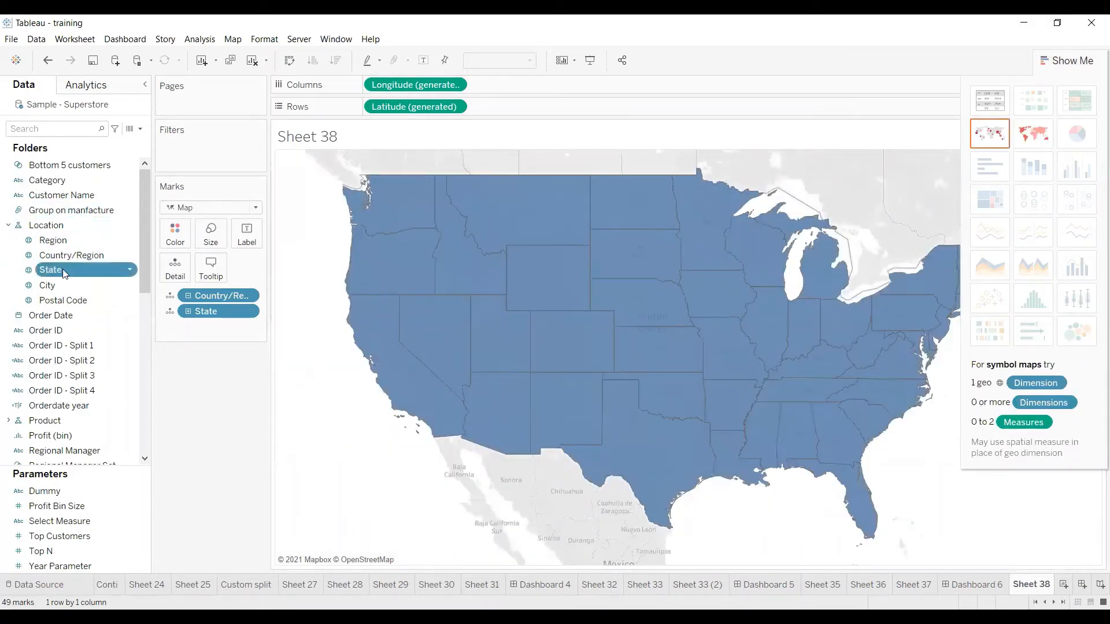
pyautogui.moveTo(64, 273); pyautogui.dragTo(163, 232)
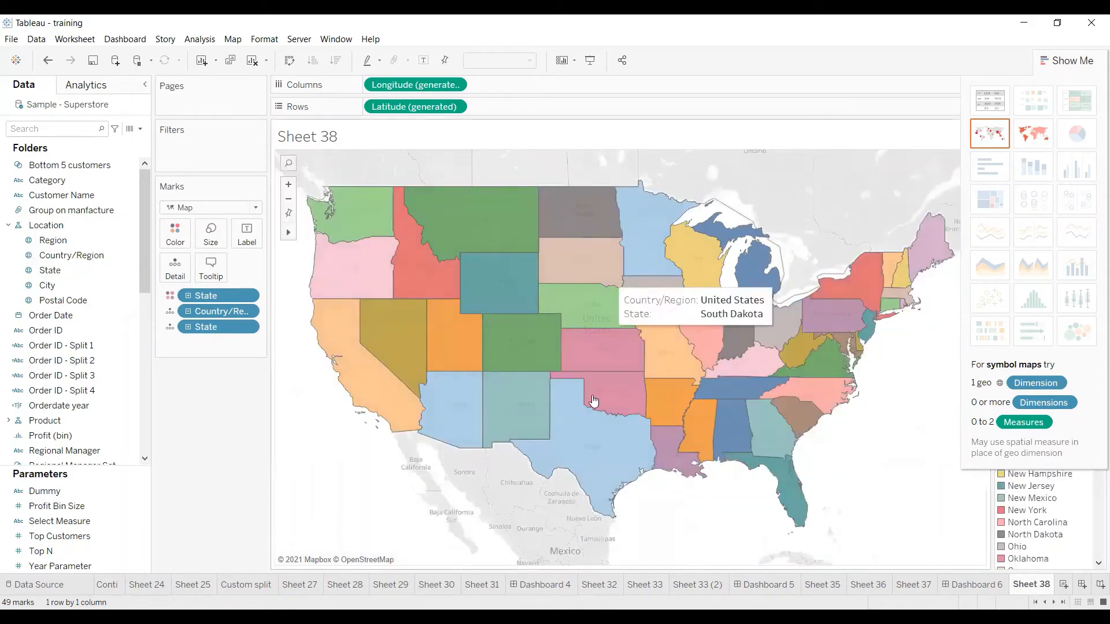
pyautogui.click(1069, 60)
# Select Minnesota, Wyoming and New Mexico one after another on the map, and clear the selection.
pyautogui.click(645, 242)
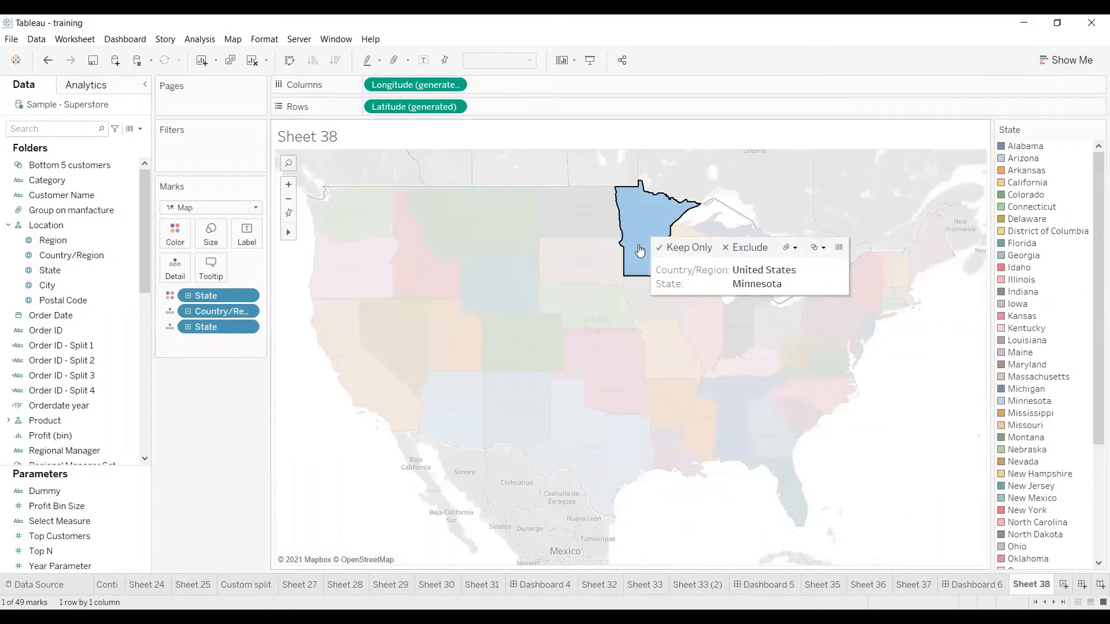
pyautogui.click(510, 281)
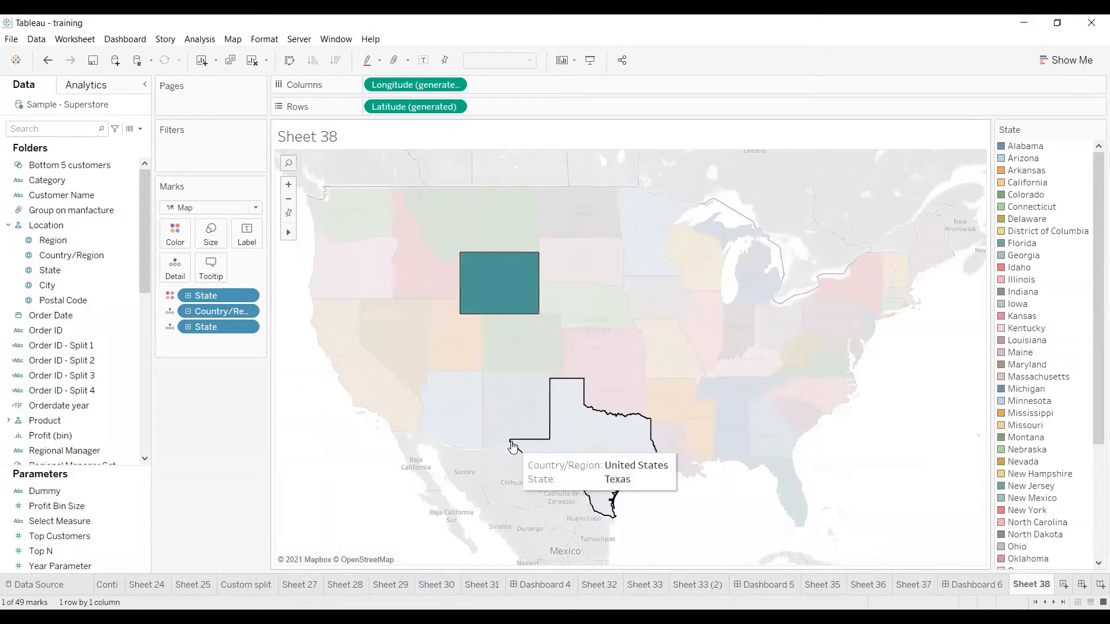
pyautogui.click(520, 415)
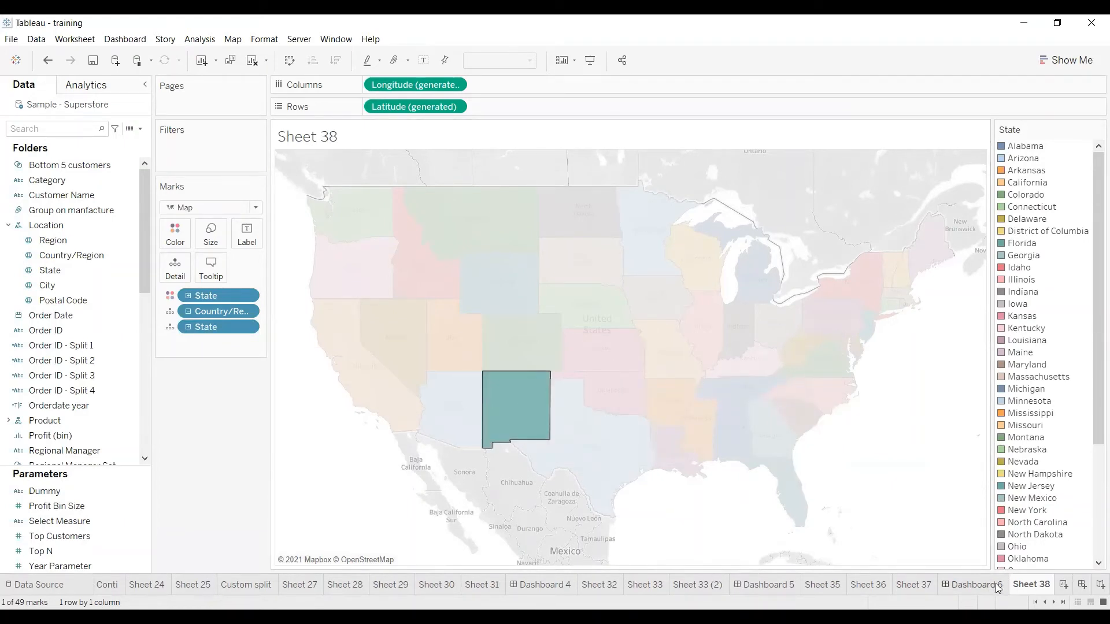
pyautogui.moveTo(997, 587)
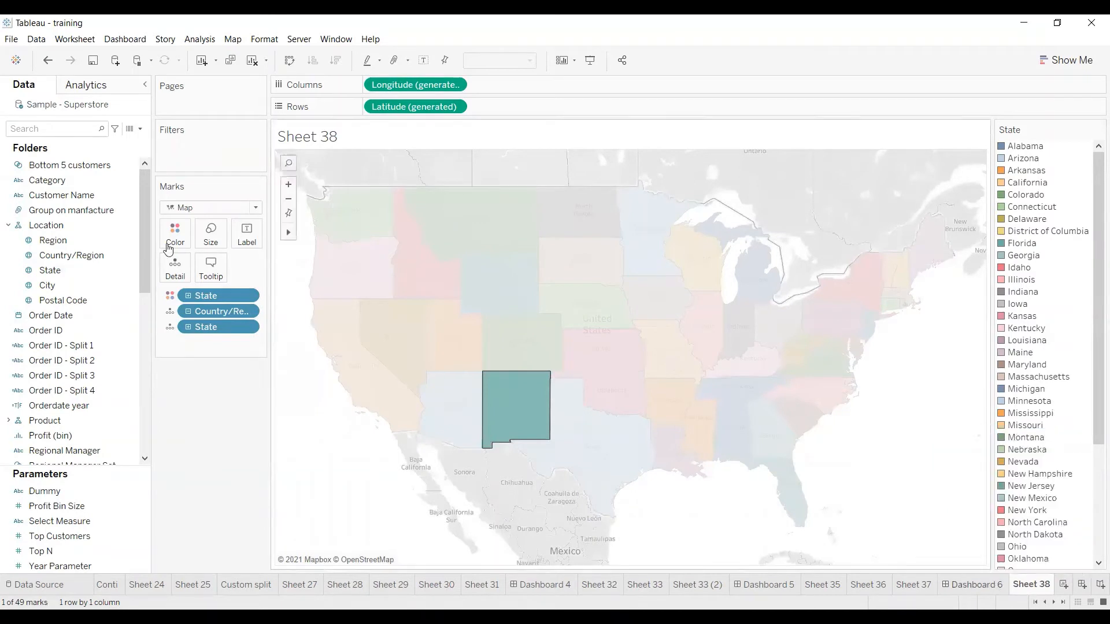
pyautogui.click(508, 411)
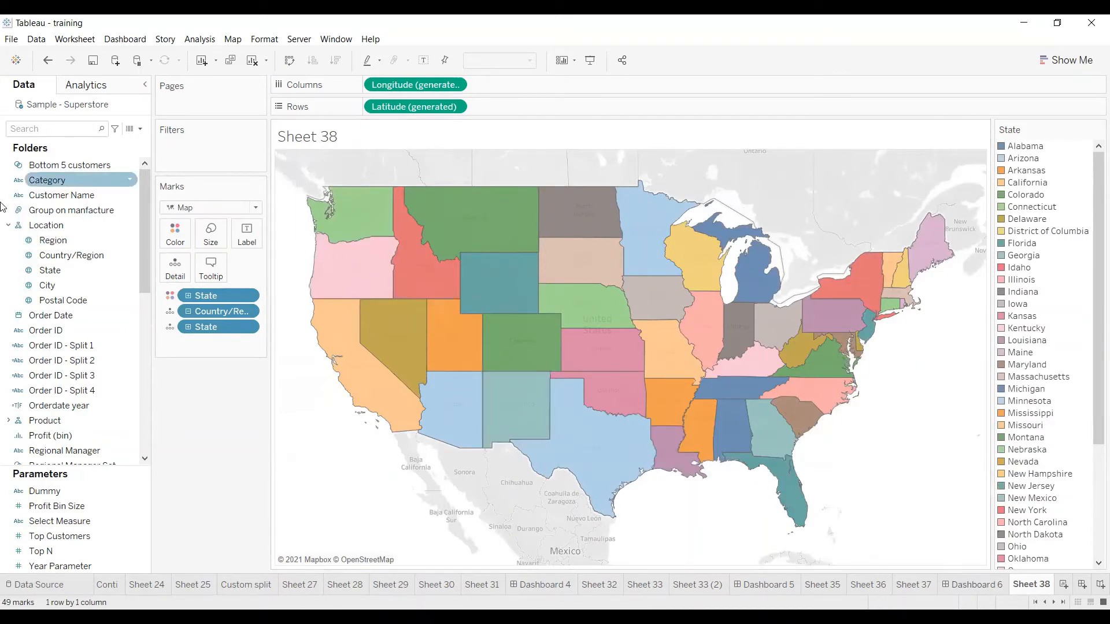
# Label the filled map with the State field.
pyautogui.moveTo(49, 270); pyautogui.dragTo(247, 234)
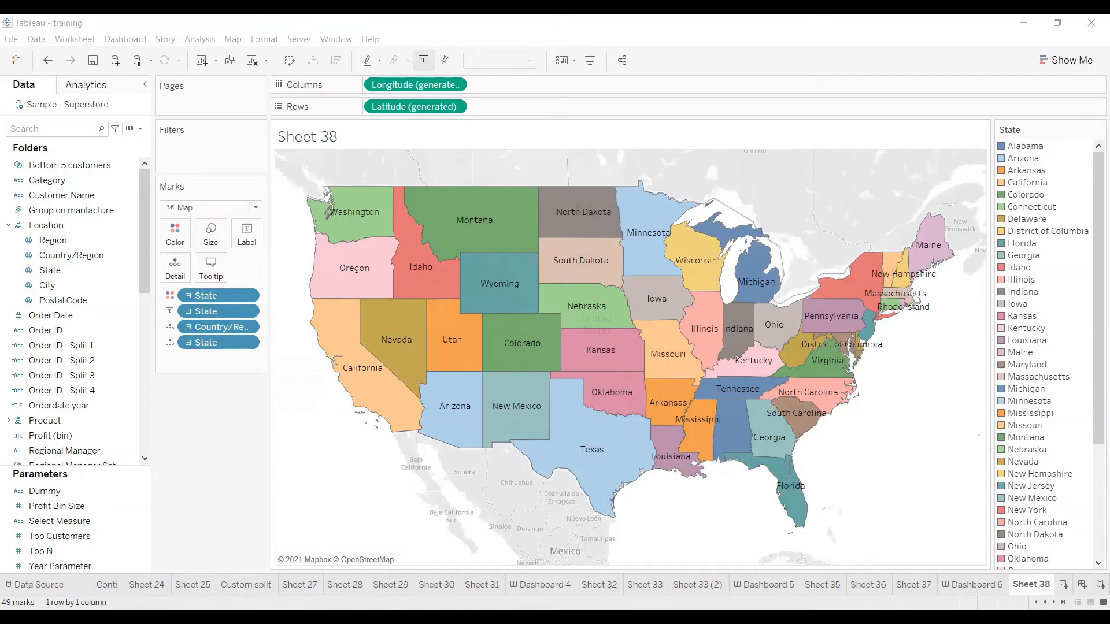
pyautogui.moveTo(379, 289)
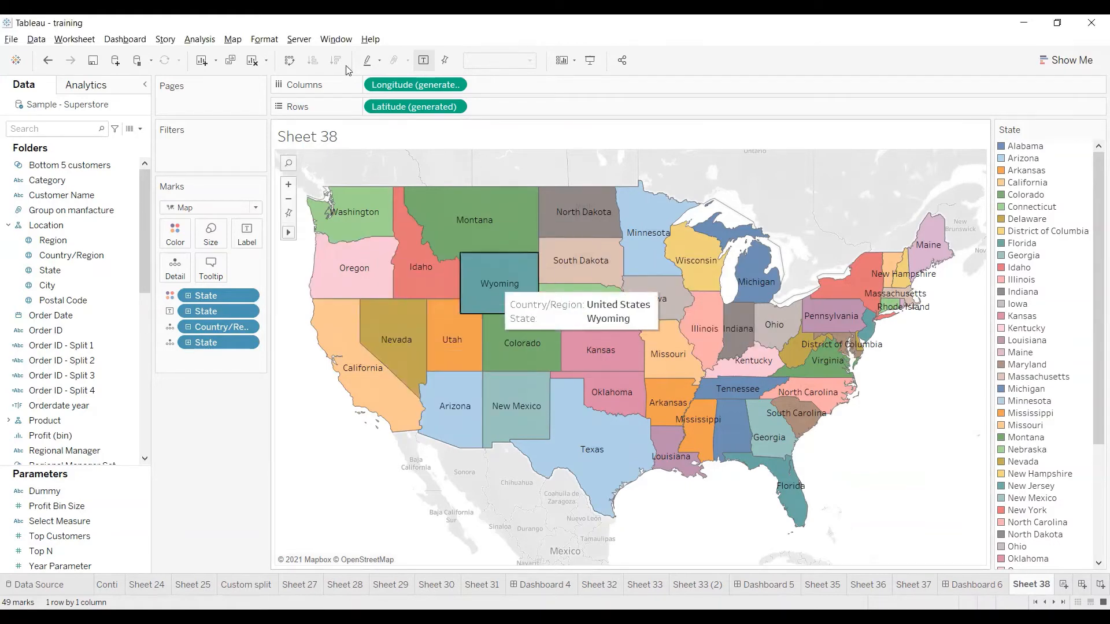
# Add a Go to URL action to the worksheet with Sheet 38 as its only source sheet.
pyautogui.click(94, 41)
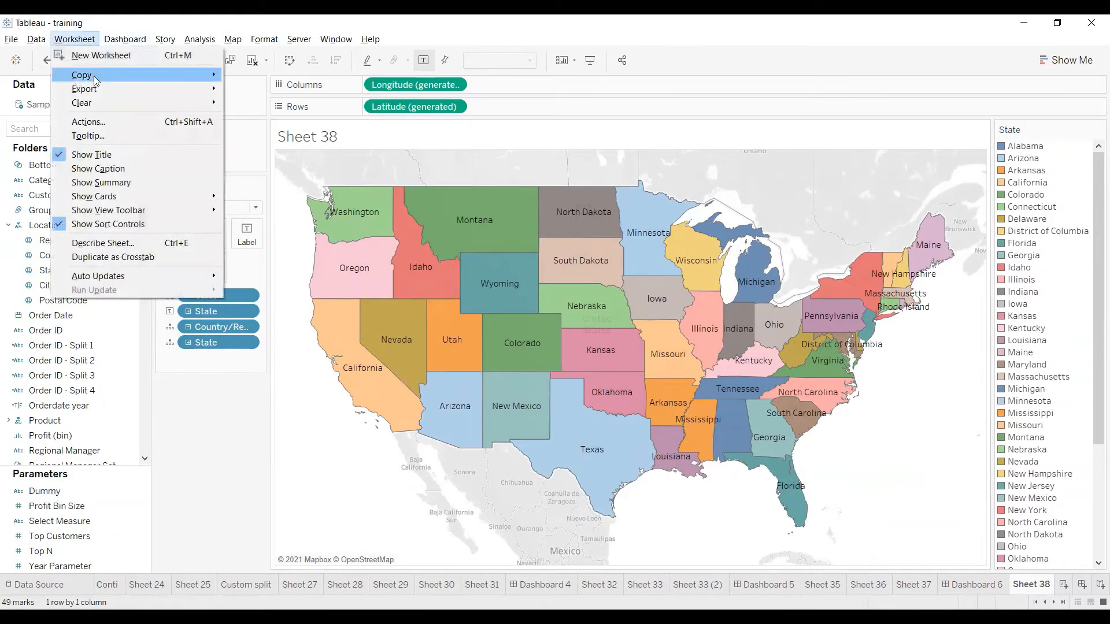
pyautogui.click(89, 122)
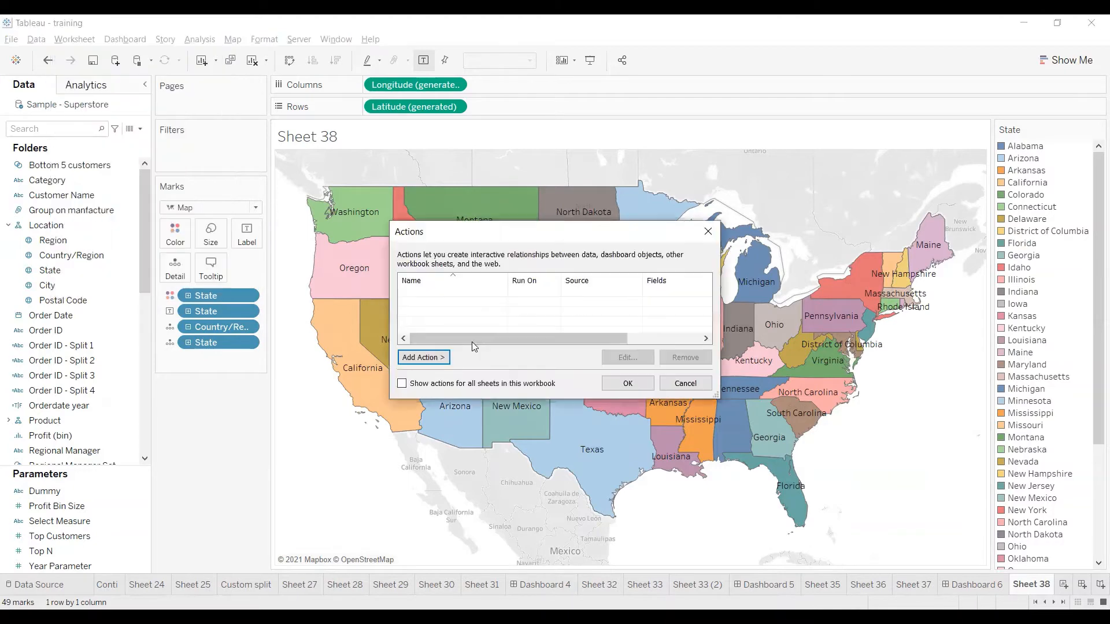
pyautogui.click(422, 358)
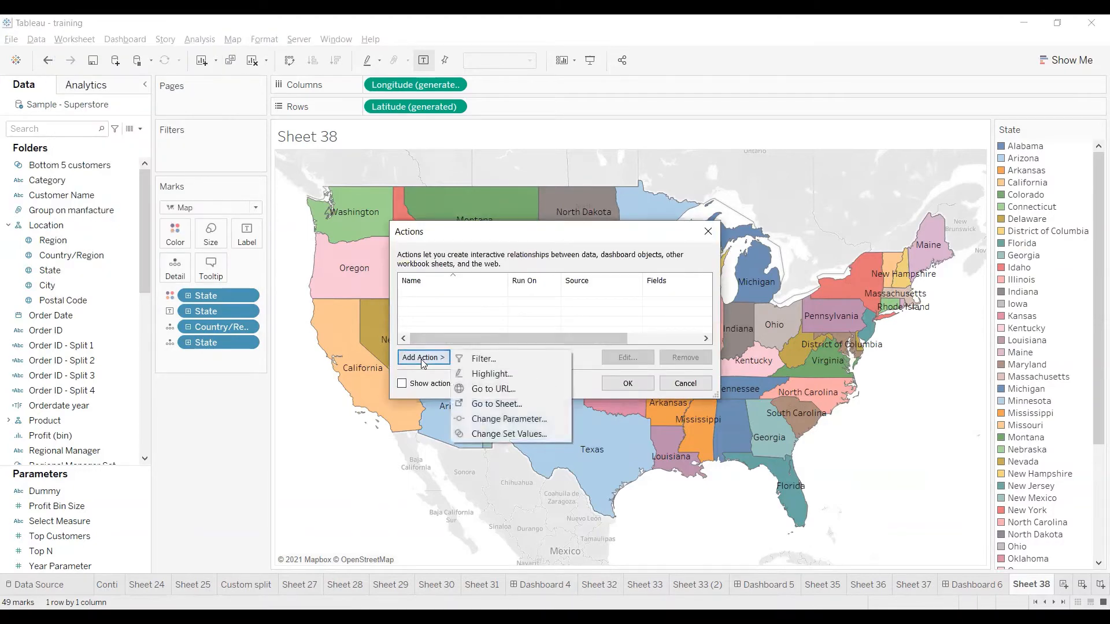
pyautogui.click(502, 390)
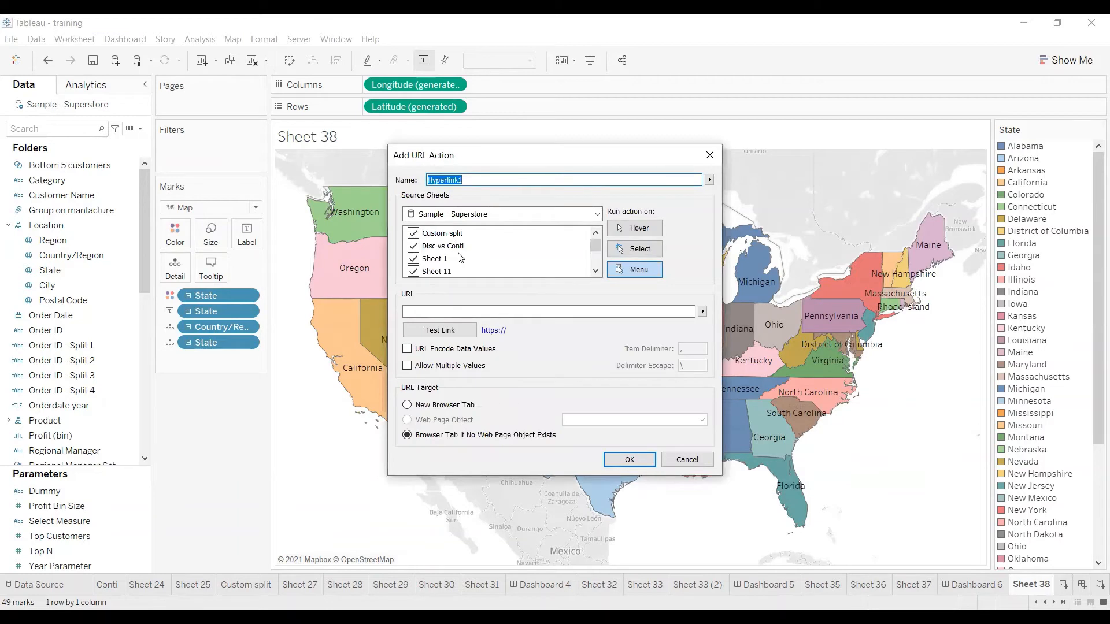
pyautogui.click(448, 234)
pyautogui.hotkey('ctrl', 'a')
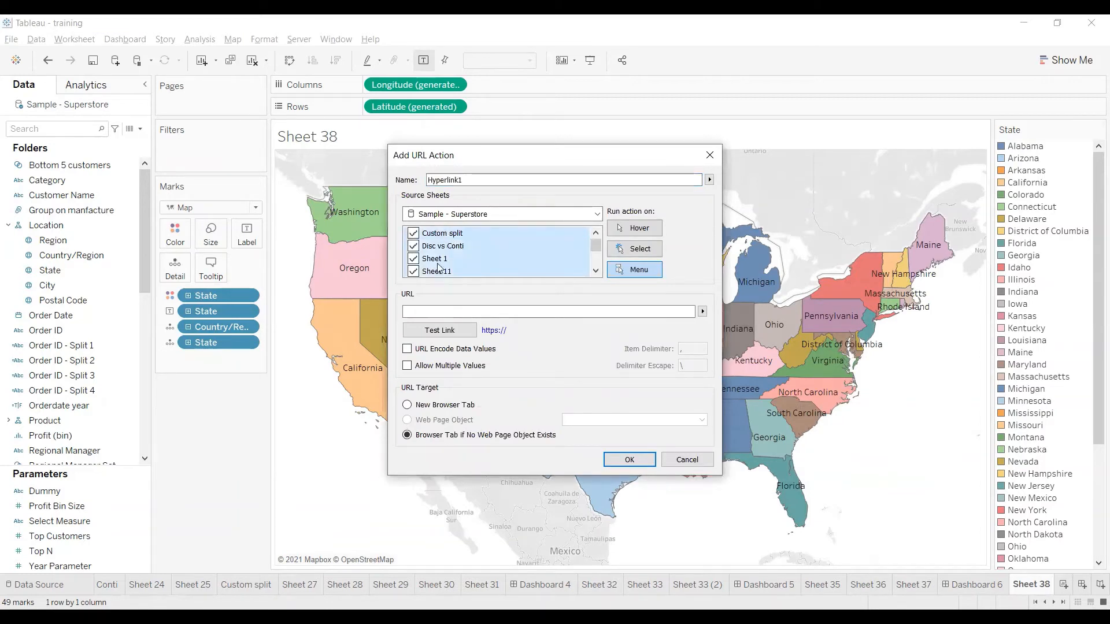
pyautogui.click(415, 234)
pyautogui.scroll(-4, 475, 254)
pyautogui.scroll(-5, 474, 251)
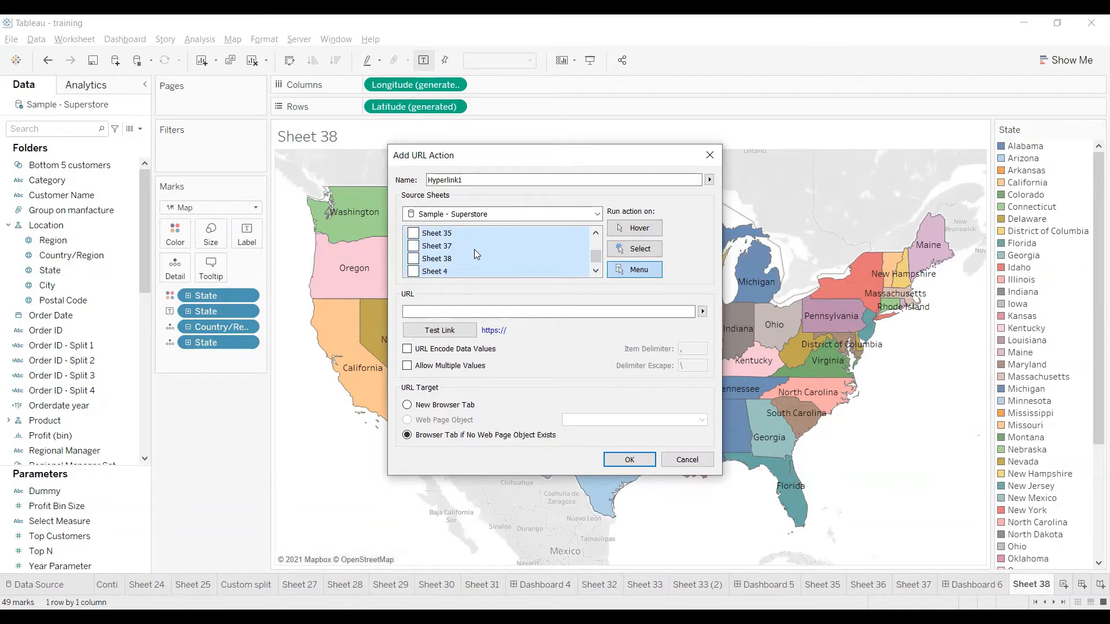
pyautogui.click(413, 259)
pyautogui.click(413, 260)
pyautogui.click(413, 259)
pyautogui.click(530, 312)
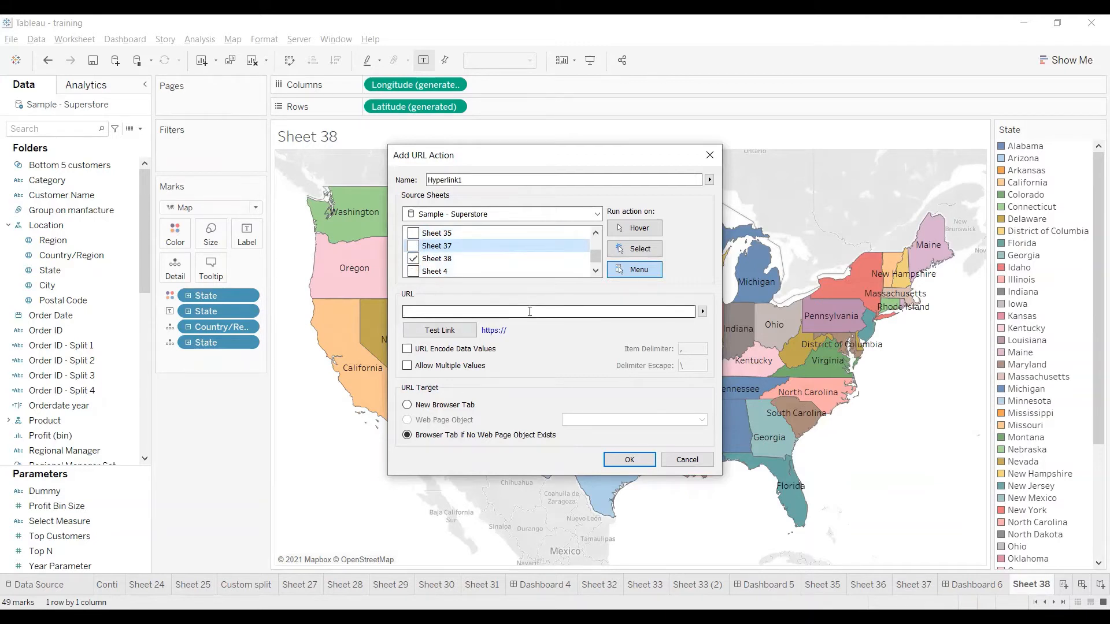
pyautogui.write('https://en.wikipedia.org/wiki/Oregon')
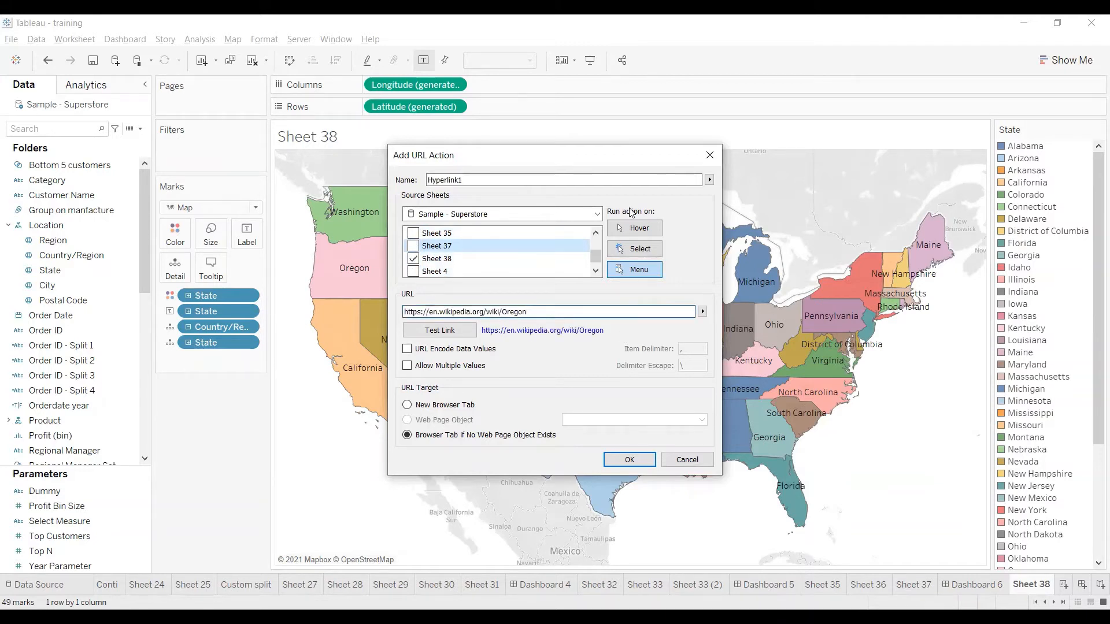
pyautogui.click(641, 250)
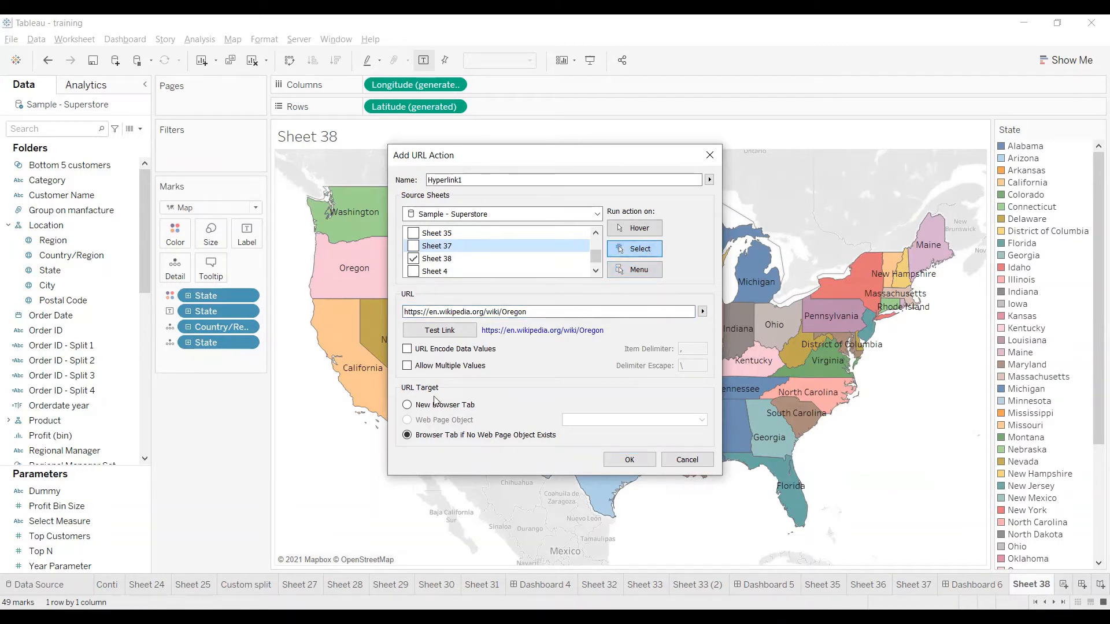
pyautogui.click(408, 406)
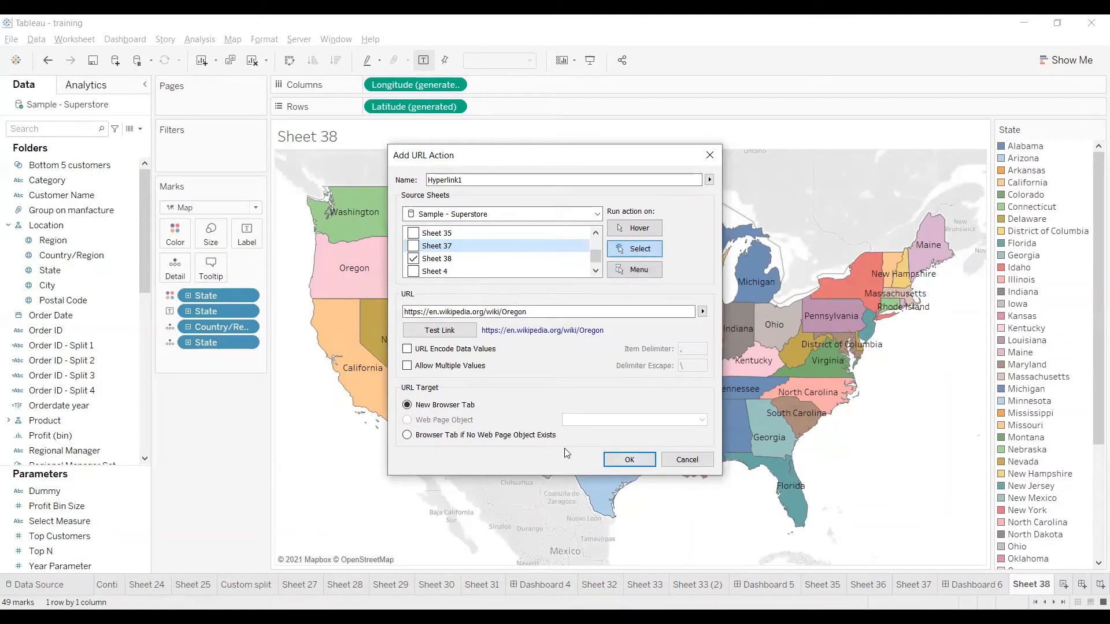
pyautogui.click(629, 460)
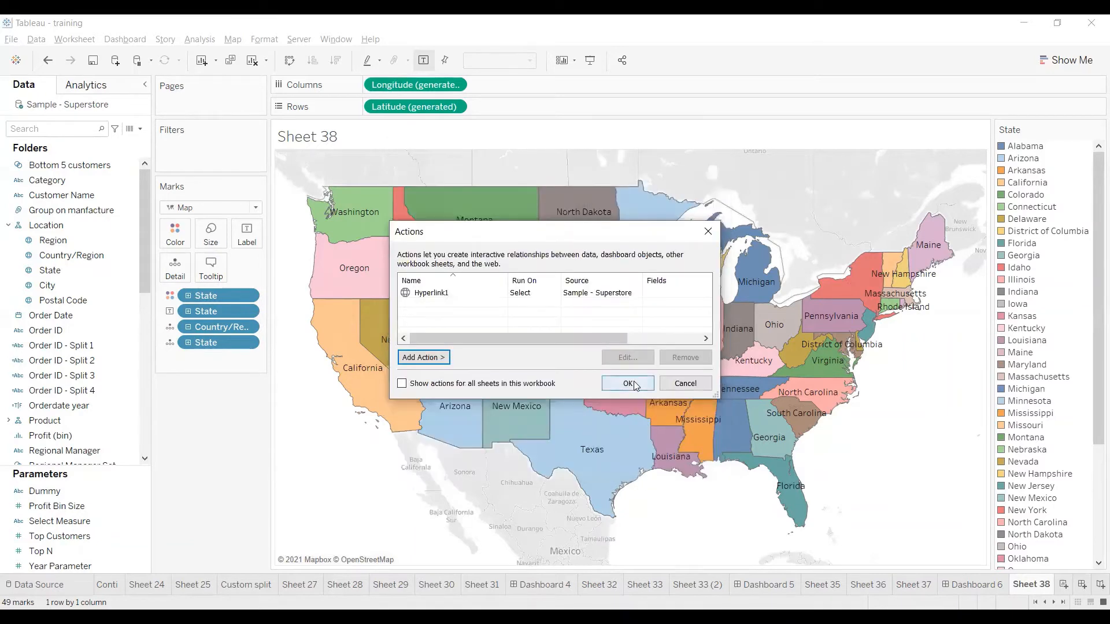
pyautogui.click(629, 384)
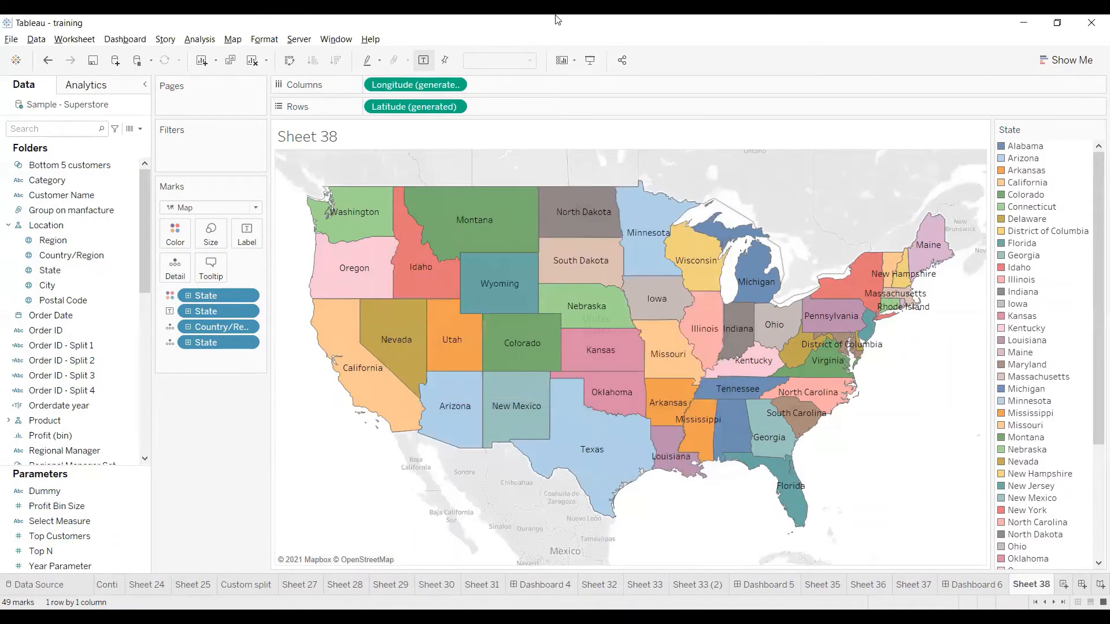
# Test the URL action by selecting Oregon and Nevada on the map.
pyautogui.click(351, 274)
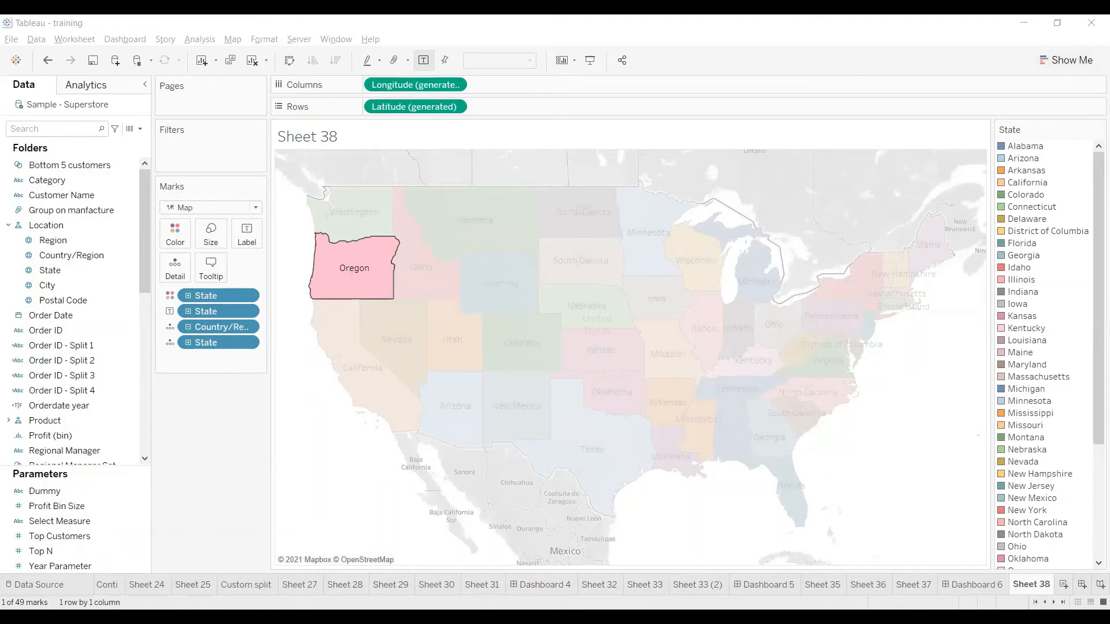
pyautogui.click(386, 361)
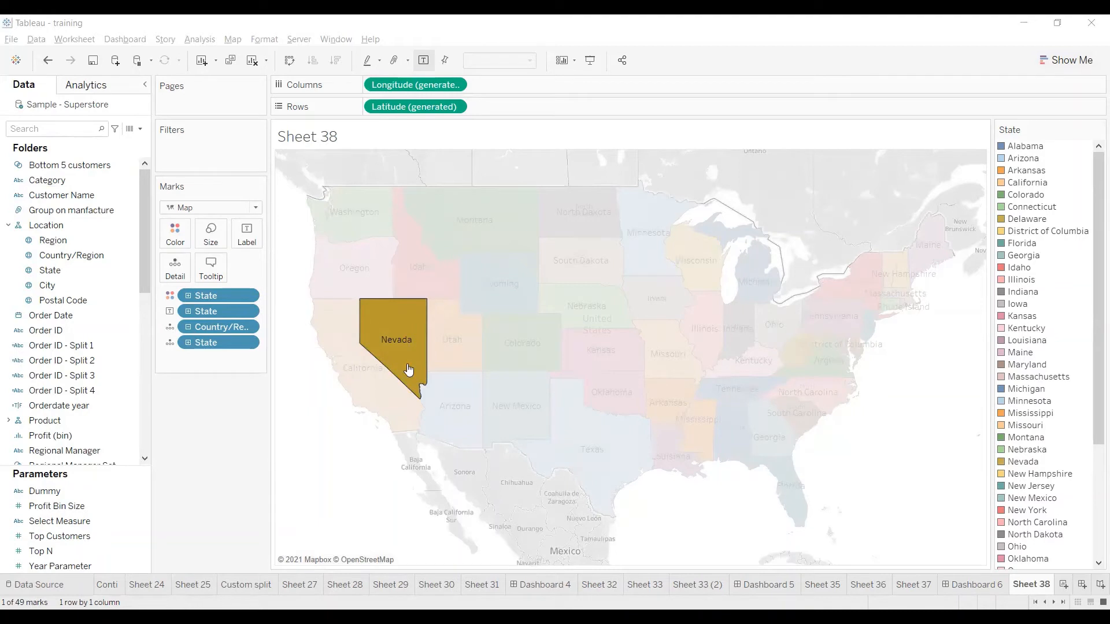
# Test the URL action on Wyoming in the map and clear the selection.
pyautogui.click(537, 291)
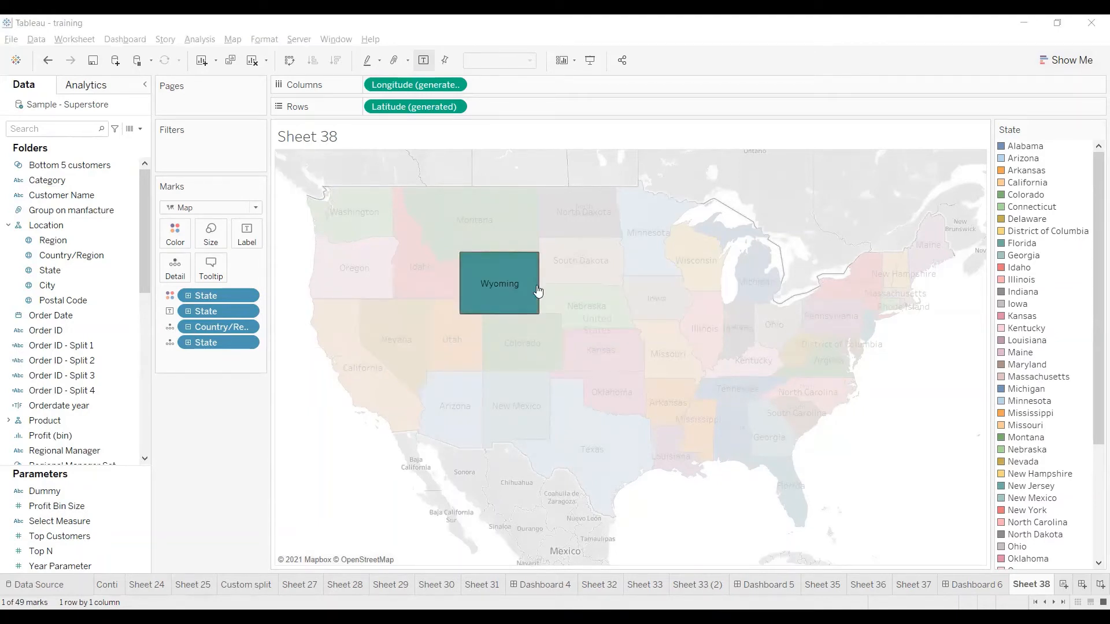
pyautogui.click(310, 481)
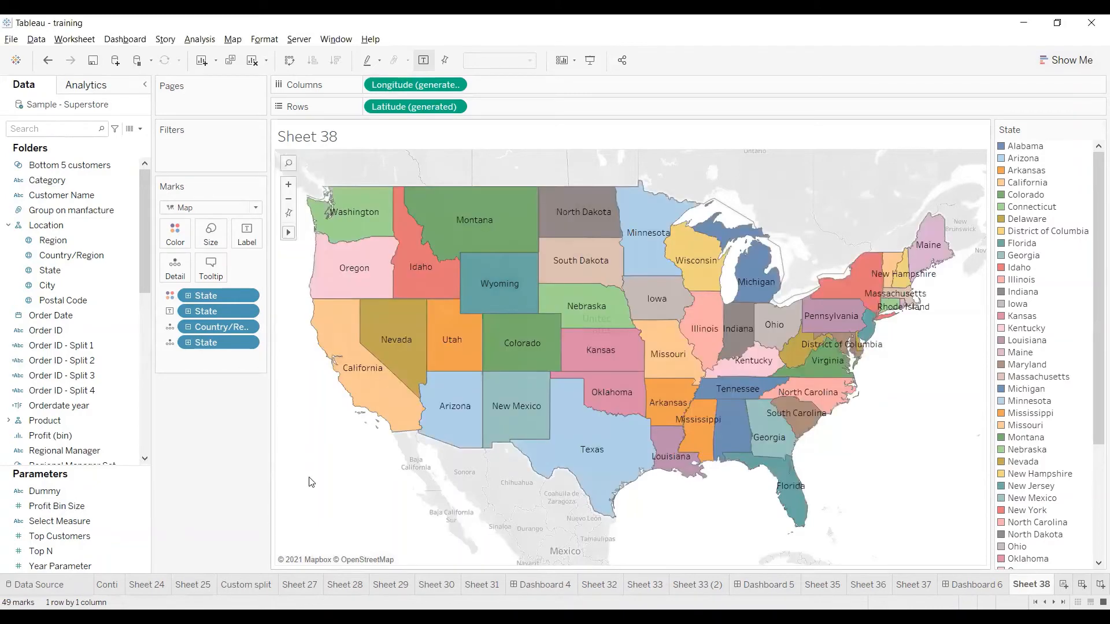
pyautogui.click(74, 39)
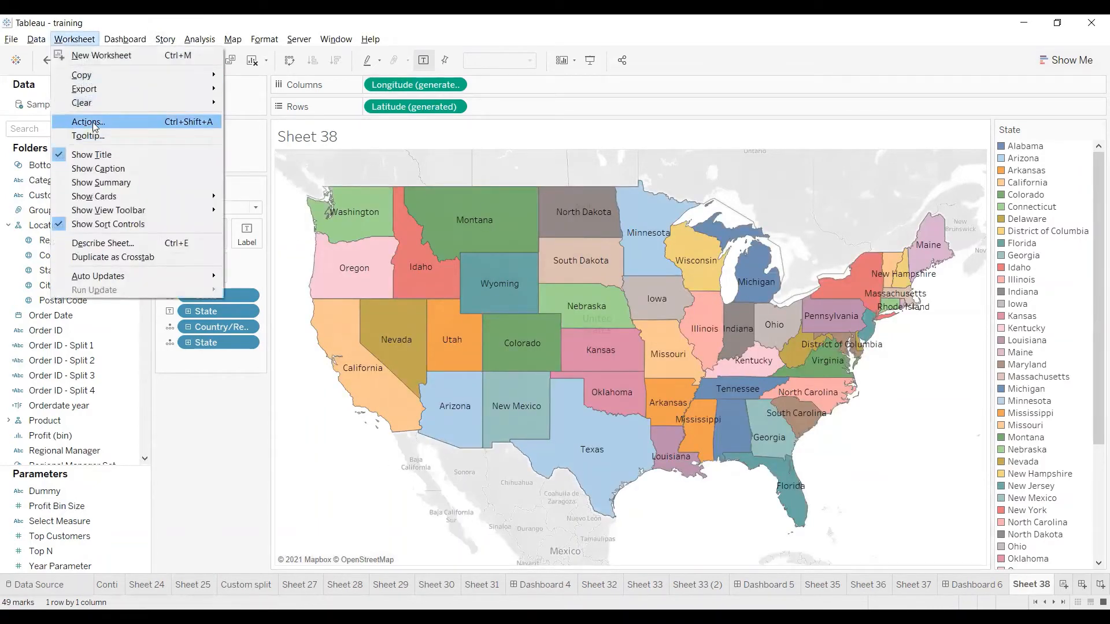
pyautogui.press('Return')
pyautogui.click(637, 359)
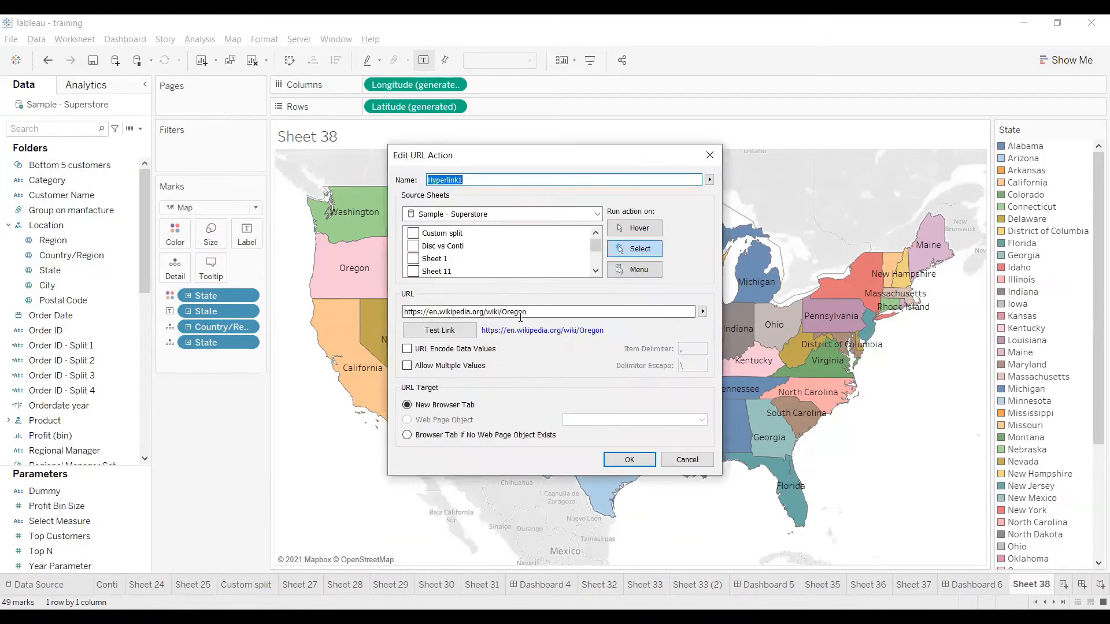
pyautogui.click(561, 312)
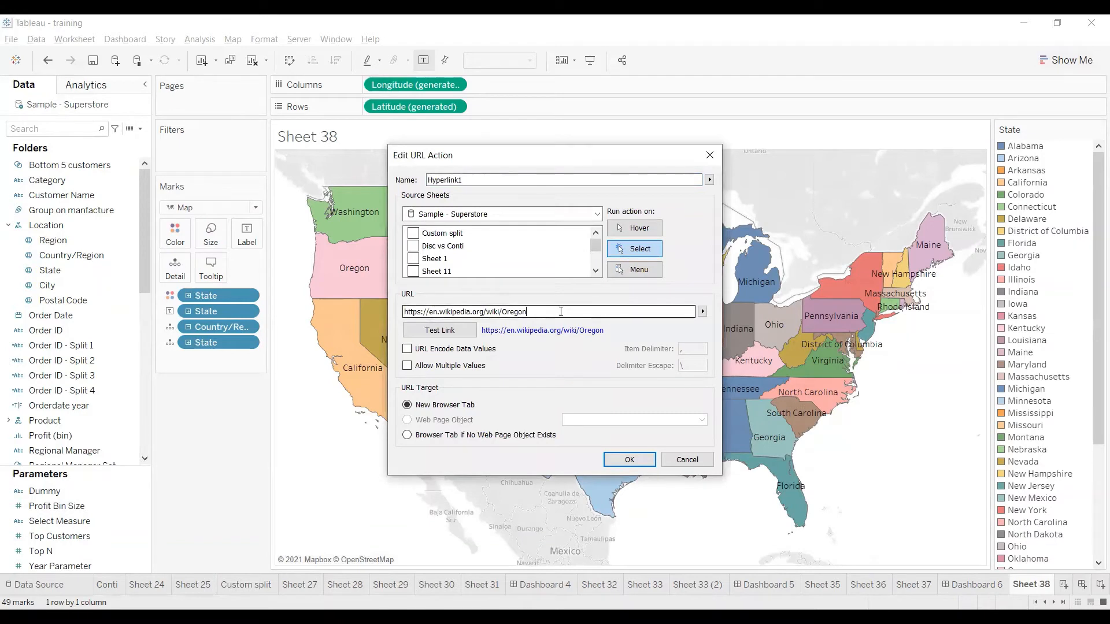
pyautogui.press('BackSpace')
pyautogui.press('BackSpace')
pyautogui.press('BackSpace')
pyautogui.press('BackSpace')
pyautogui.press('BackSpace')
pyautogui.press('BackSpace')
pyautogui.click(704, 313)
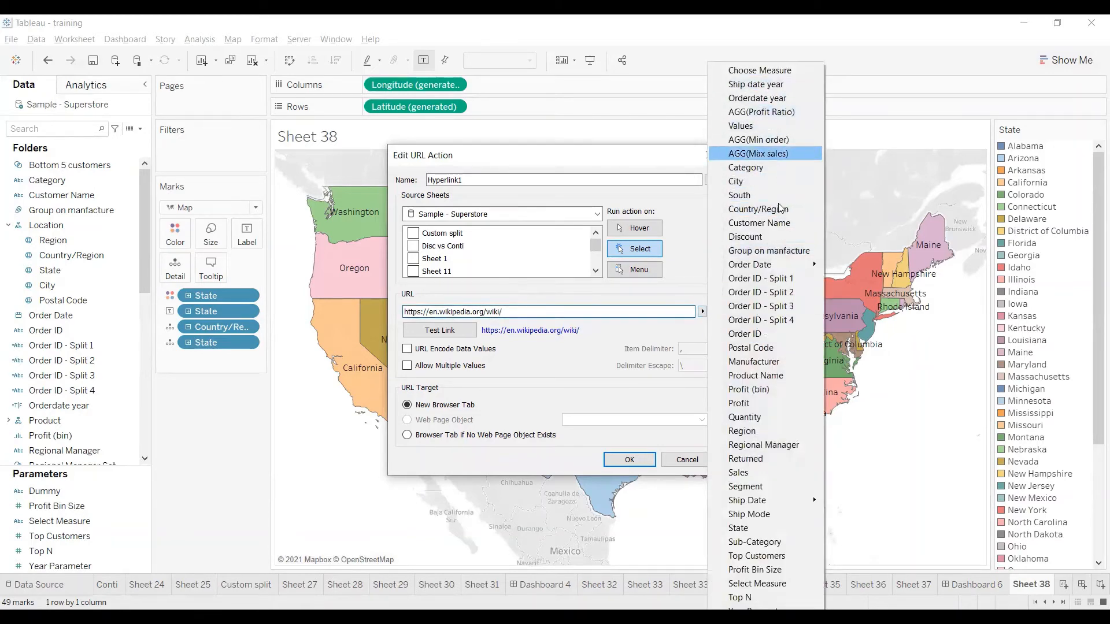
pyautogui.click(760, 529)
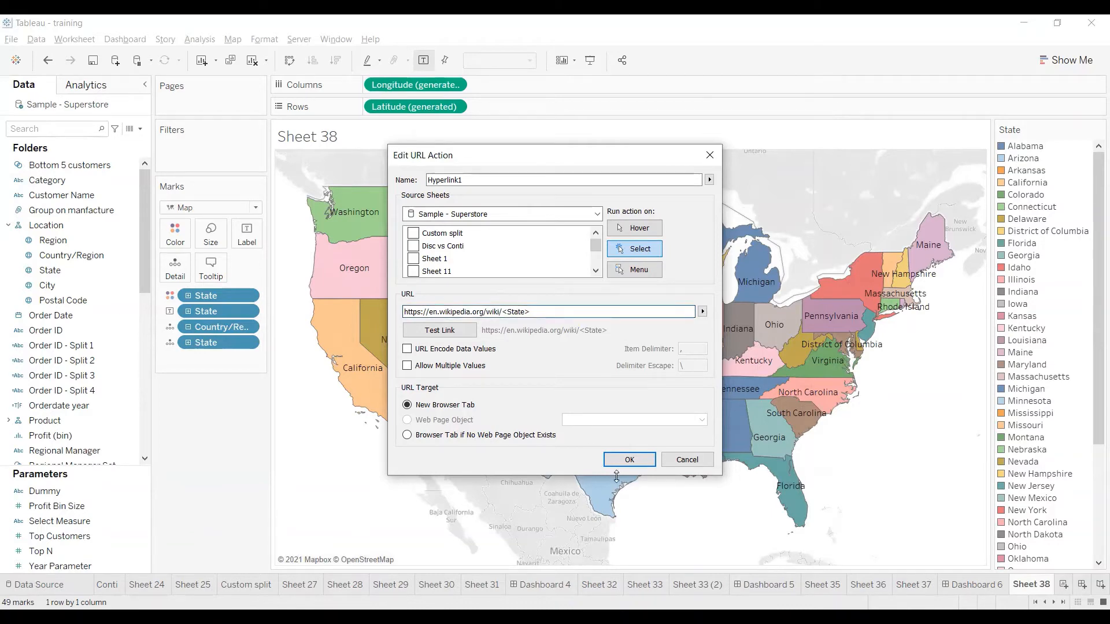
pyautogui.click(631, 459)
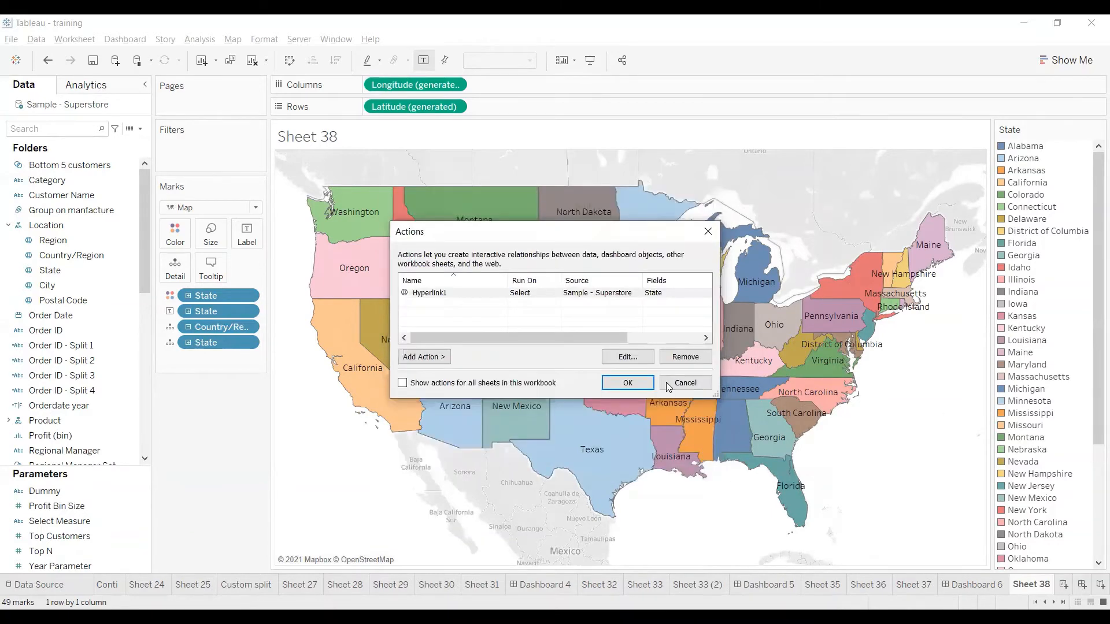
pyautogui.click(640, 389)
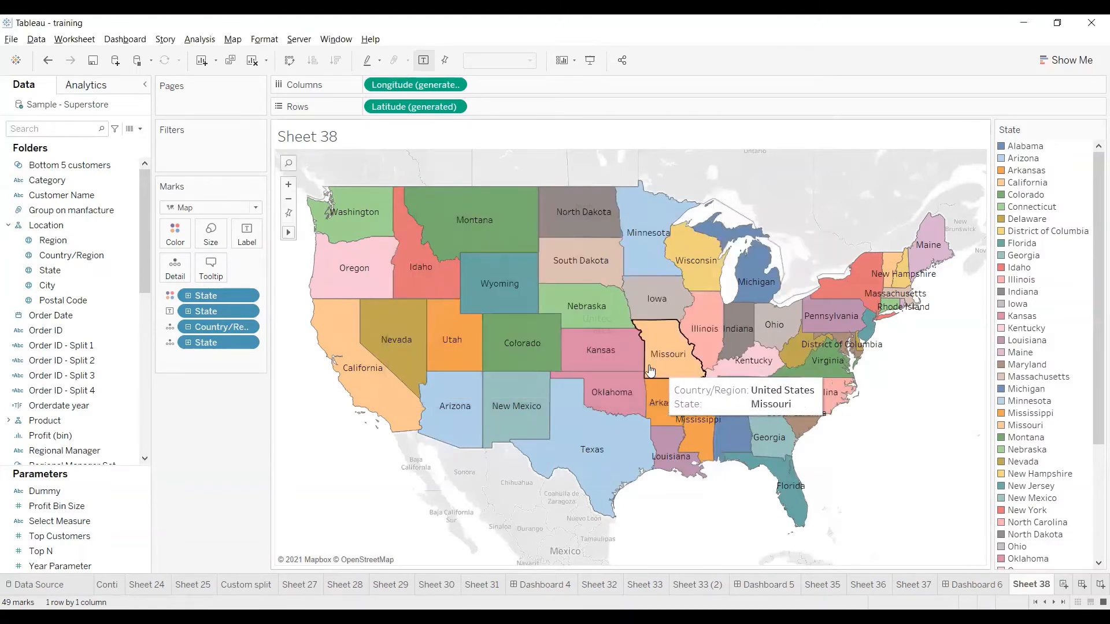
# Test the dynamic URL action by selecting Kansas and New Mexico on the map, and clear the selection.
pyautogui.click(588, 366)
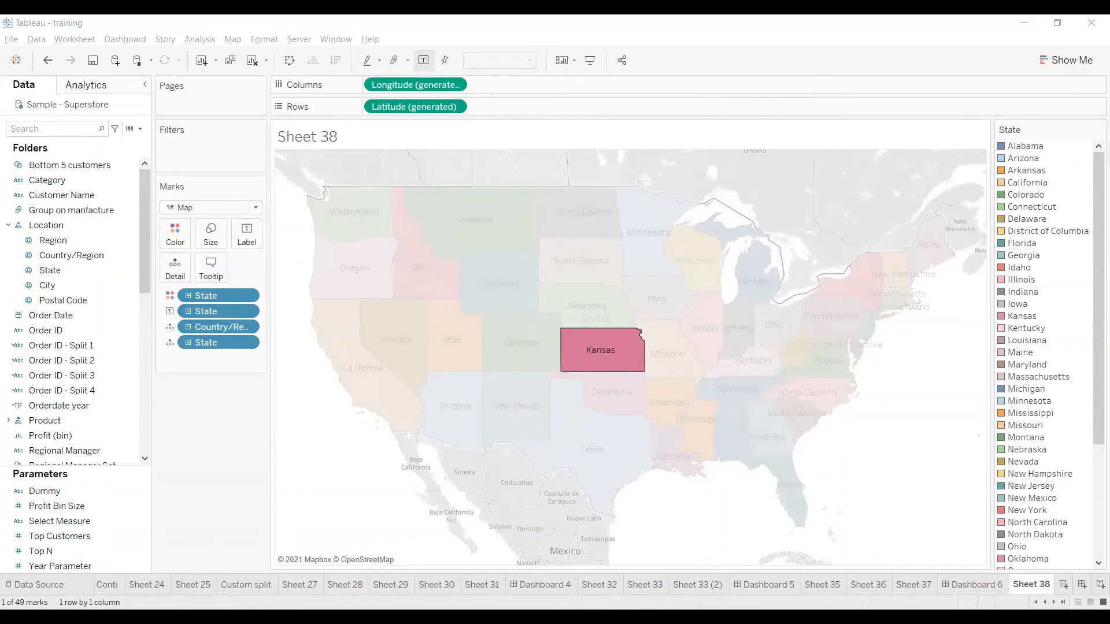
pyautogui.click(521, 422)
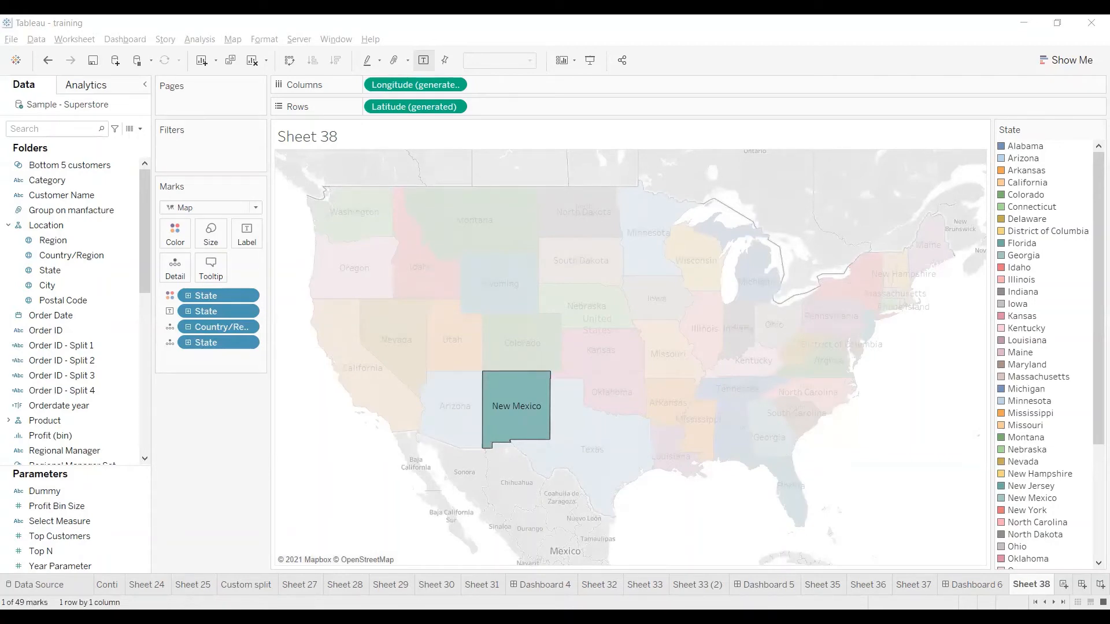
pyautogui.click(294, 486)
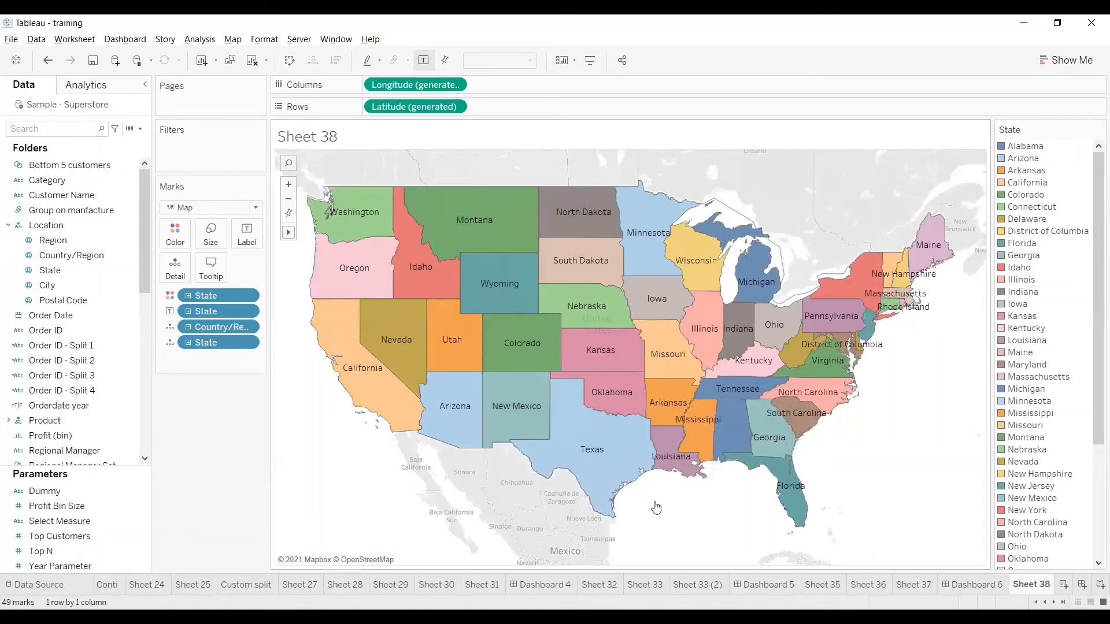
# Examine the worksheet's actions and the action types that can be added, and close without adding one.
pyautogui.moveTo(748, 380)
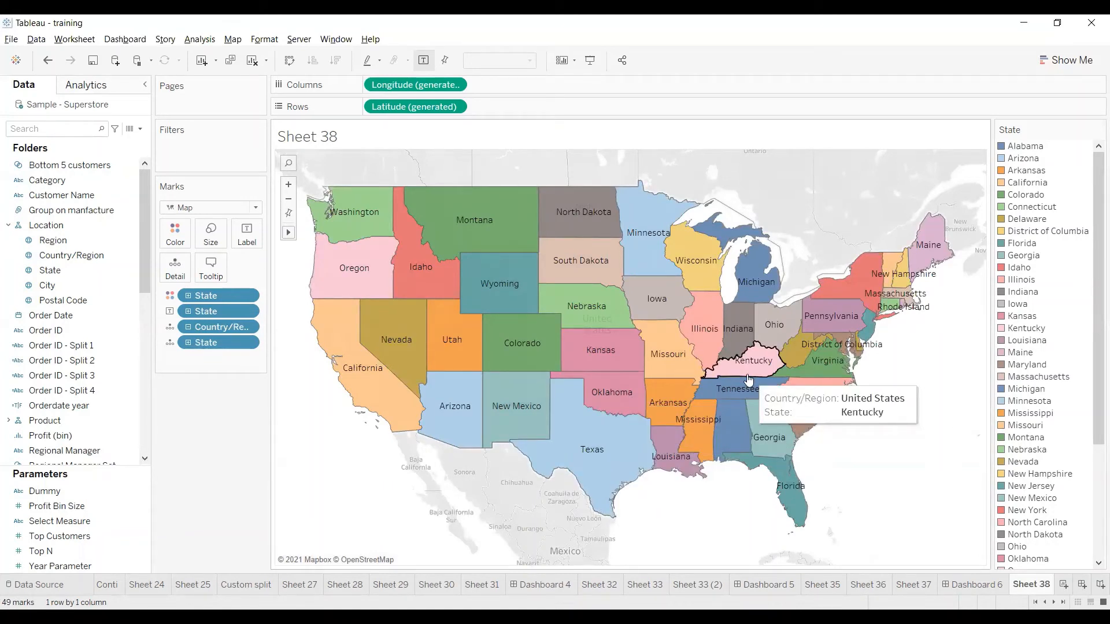
pyautogui.click(75, 39)
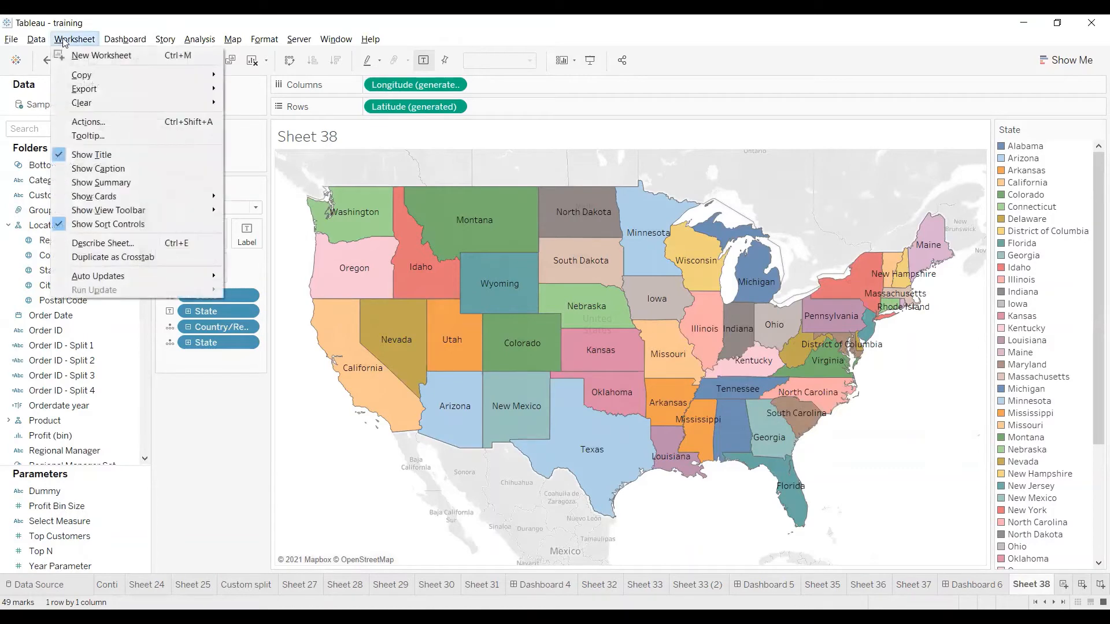
pyautogui.click(86, 122)
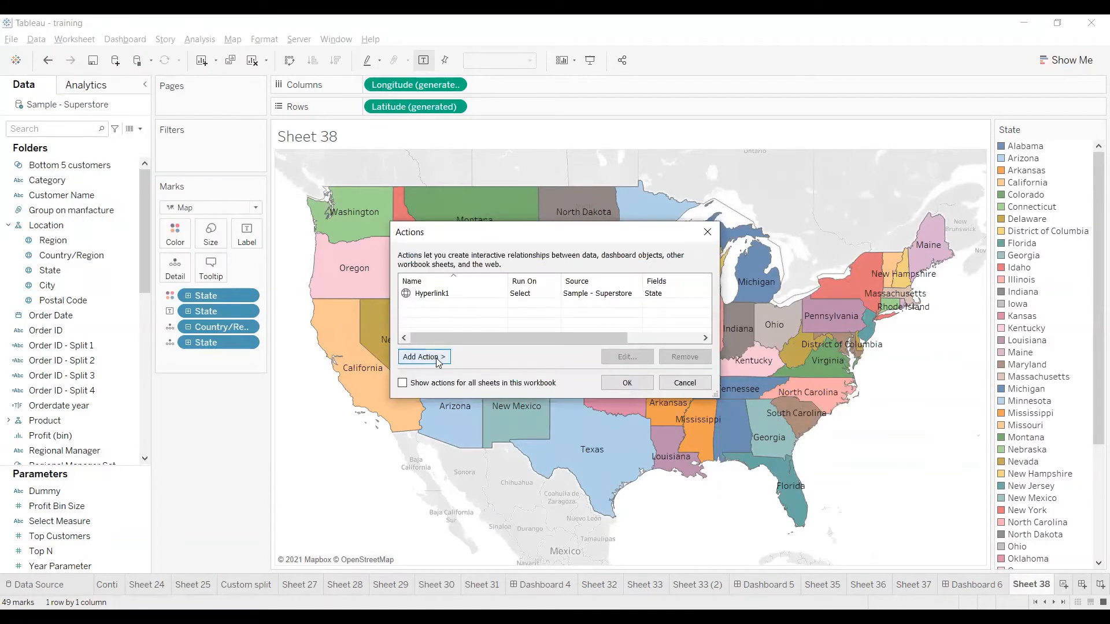
pyautogui.click(436, 357)
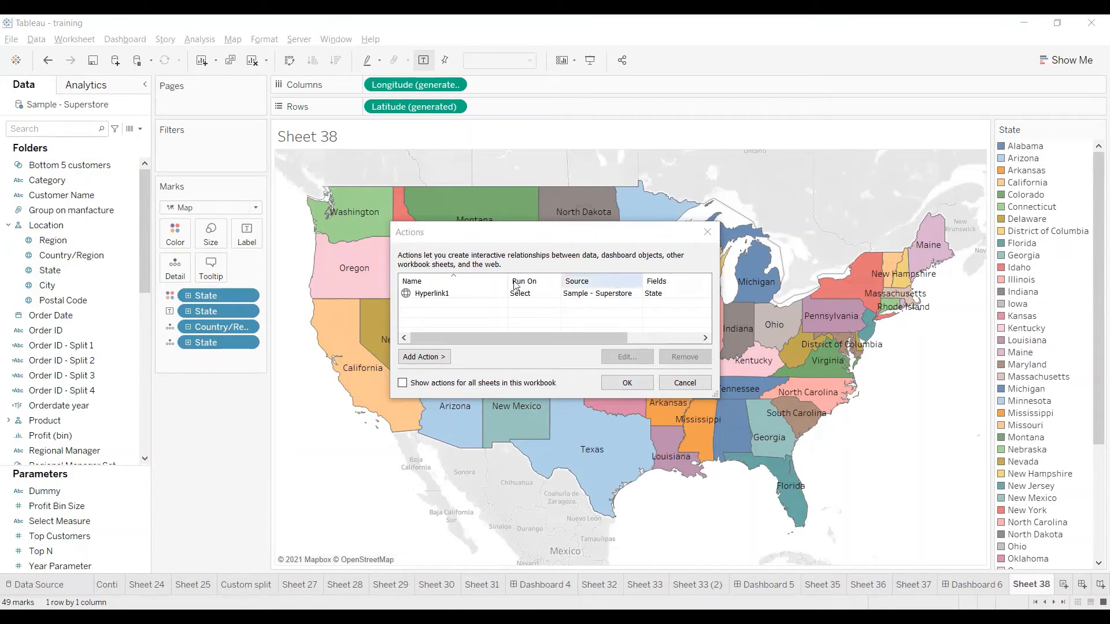
pyautogui.click(465, 323)
pyautogui.click(429, 358)
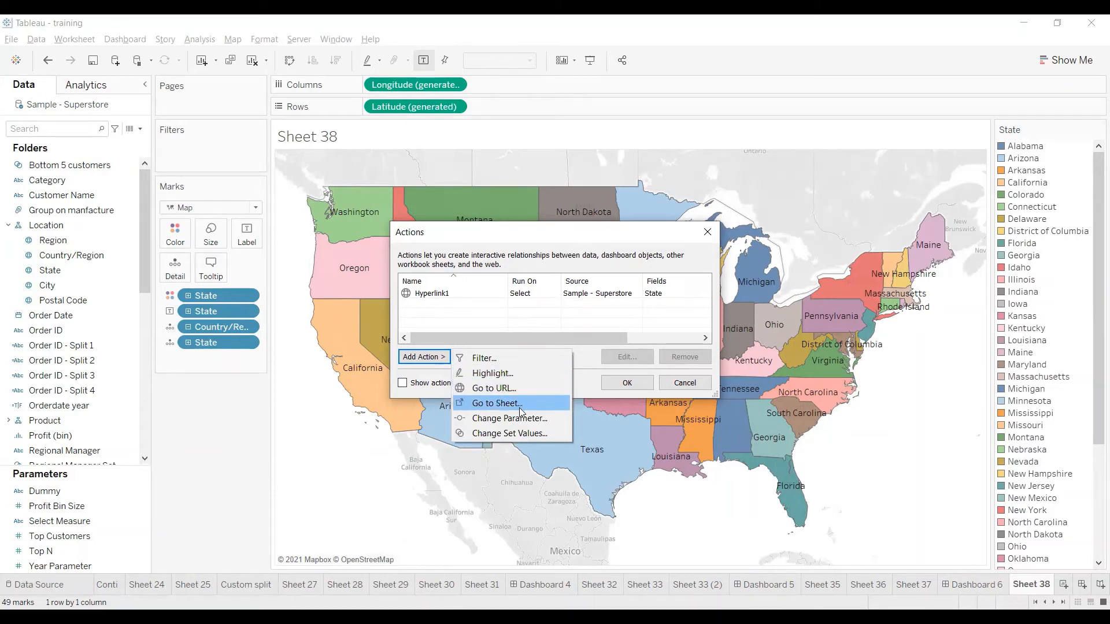
pyautogui.click(686, 384)
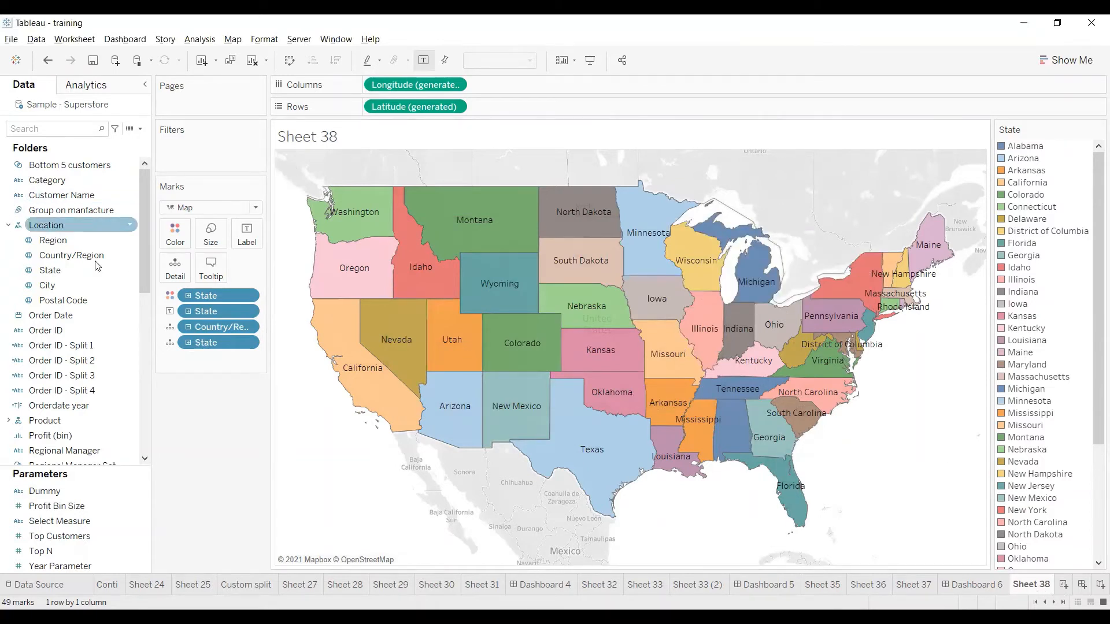
# Test the URL action on Oregon in the map and clear the selection.
pyautogui.click(367, 273)
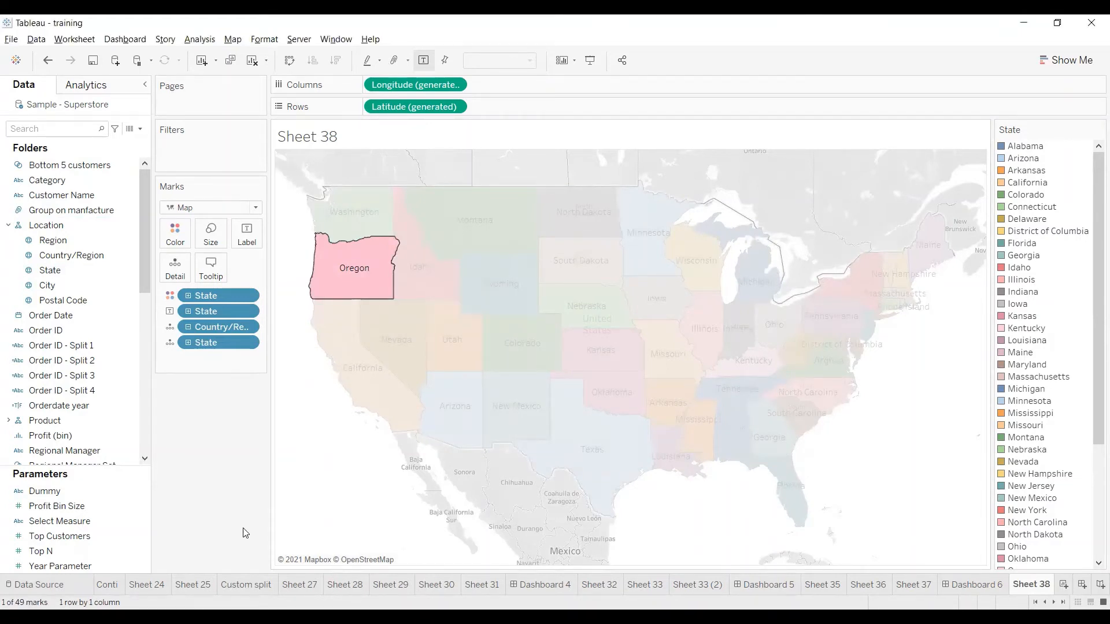
pyautogui.click(307, 495)
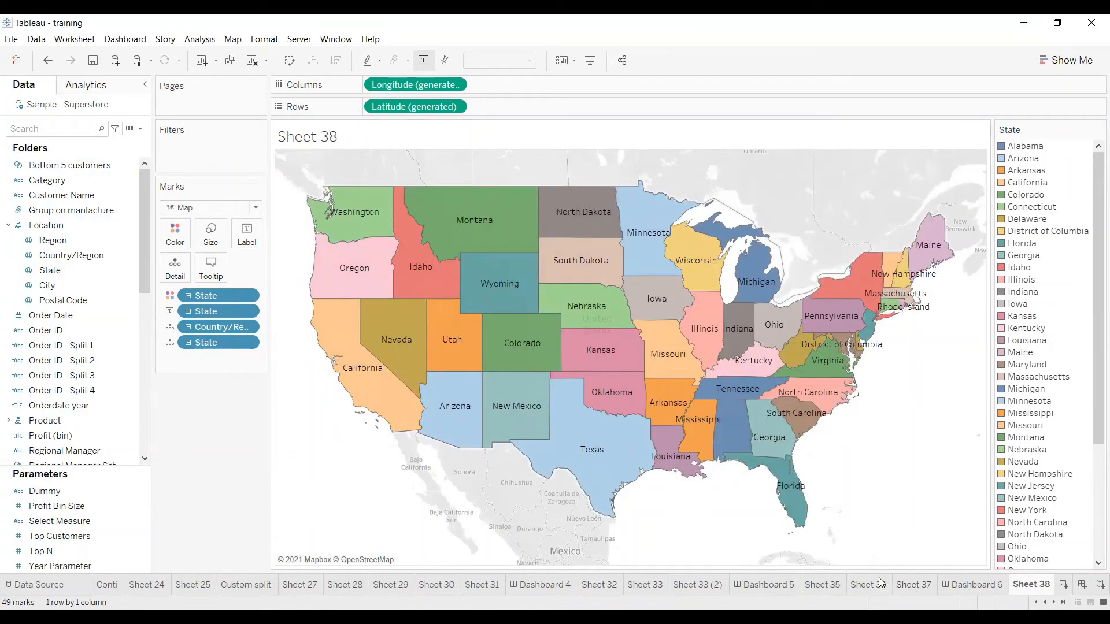
# Switch to Dashboard 6, check the highlighting of the blue Furniture segment in Sheet 33 (2), and clear the selection.
pyautogui.click(944, 584)
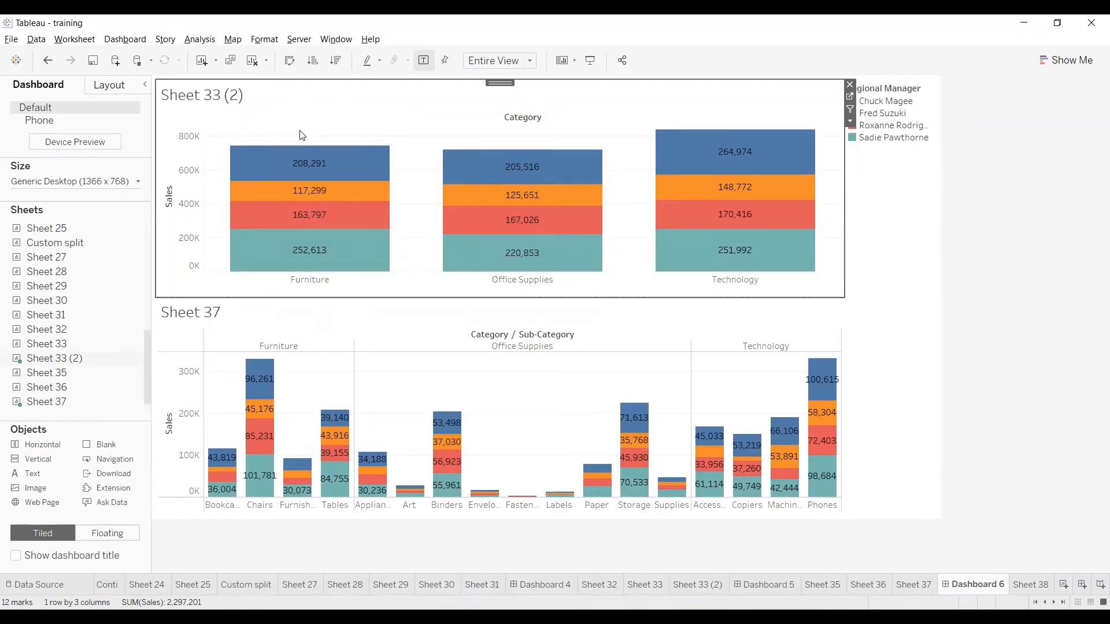
pyautogui.click(301, 163)
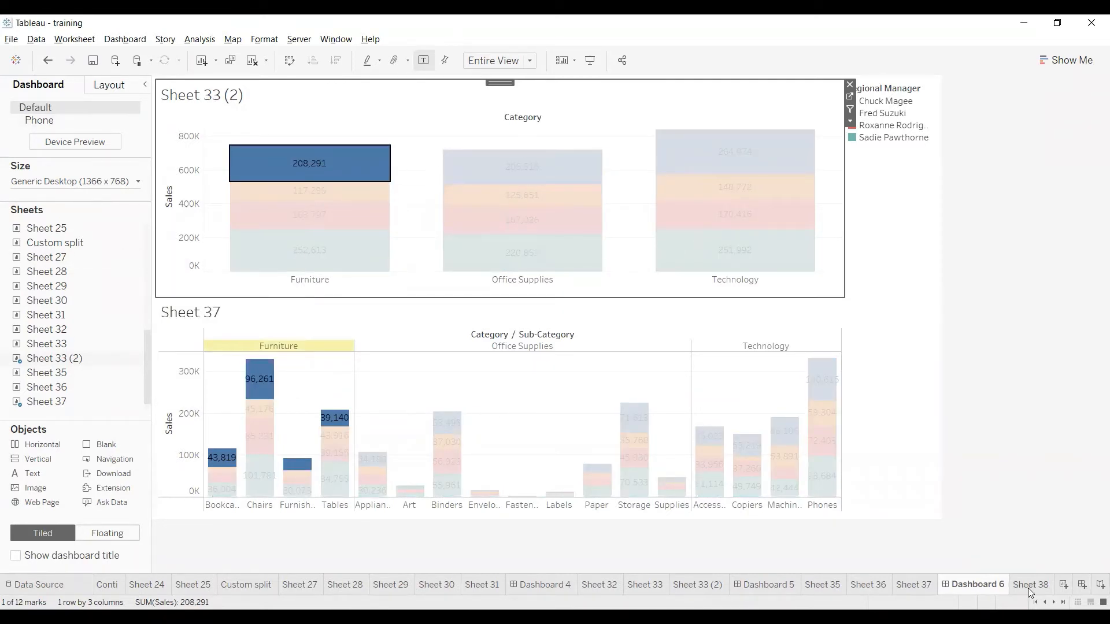
pyautogui.moveTo(1028, 588)
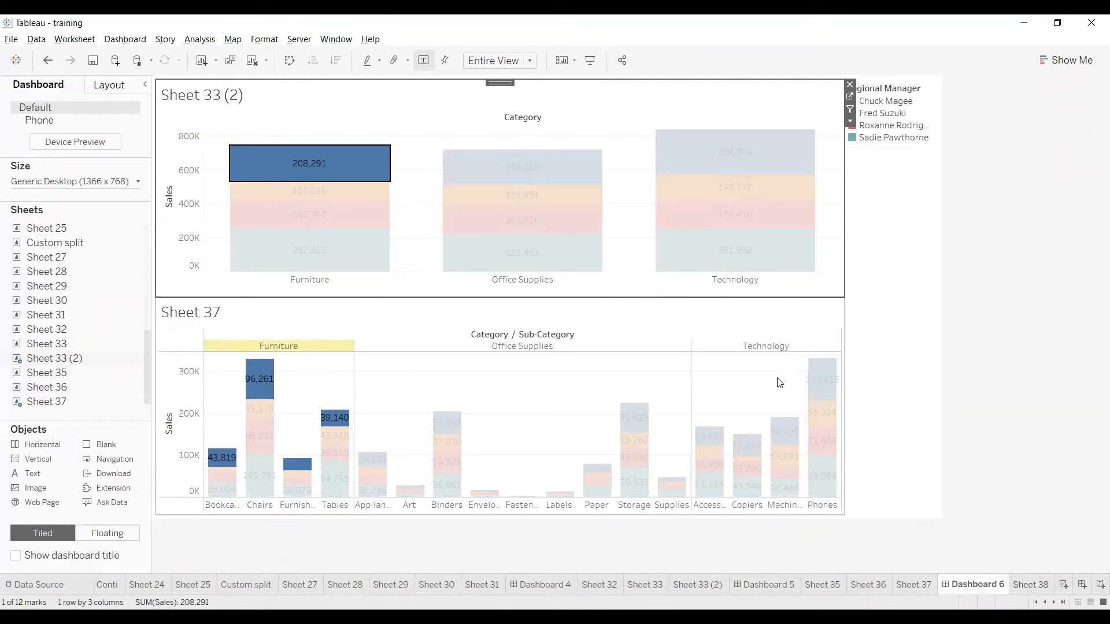
pyautogui.click(360, 114)
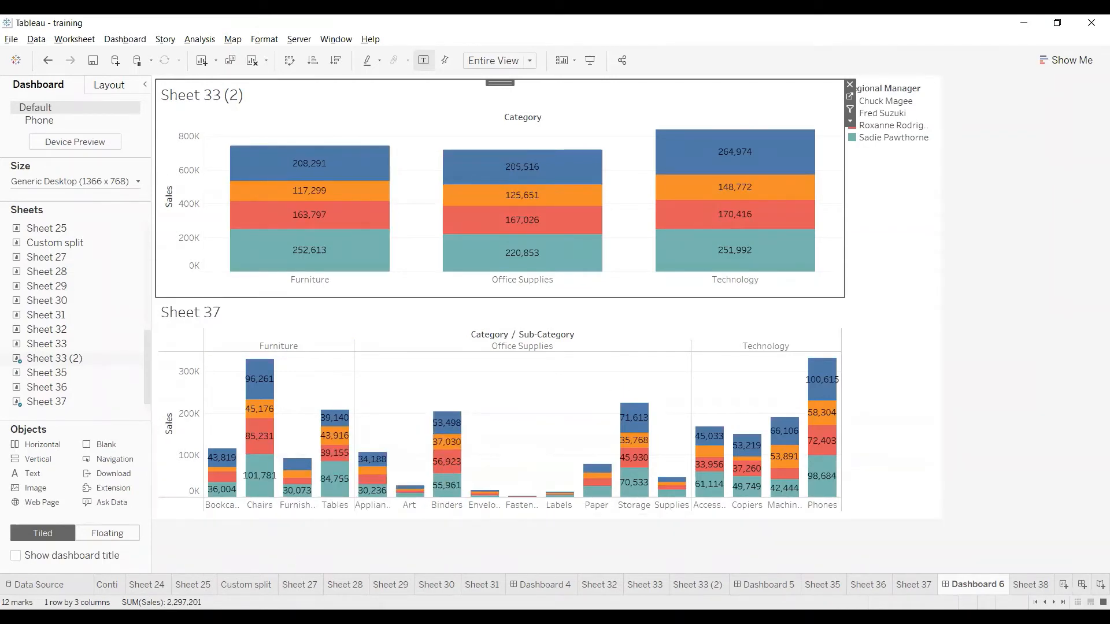
# Add a Go to Sheet action to Dashboard 6 with Sheet 33 (2) as its only source sheet.
pyautogui.click(122, 38)
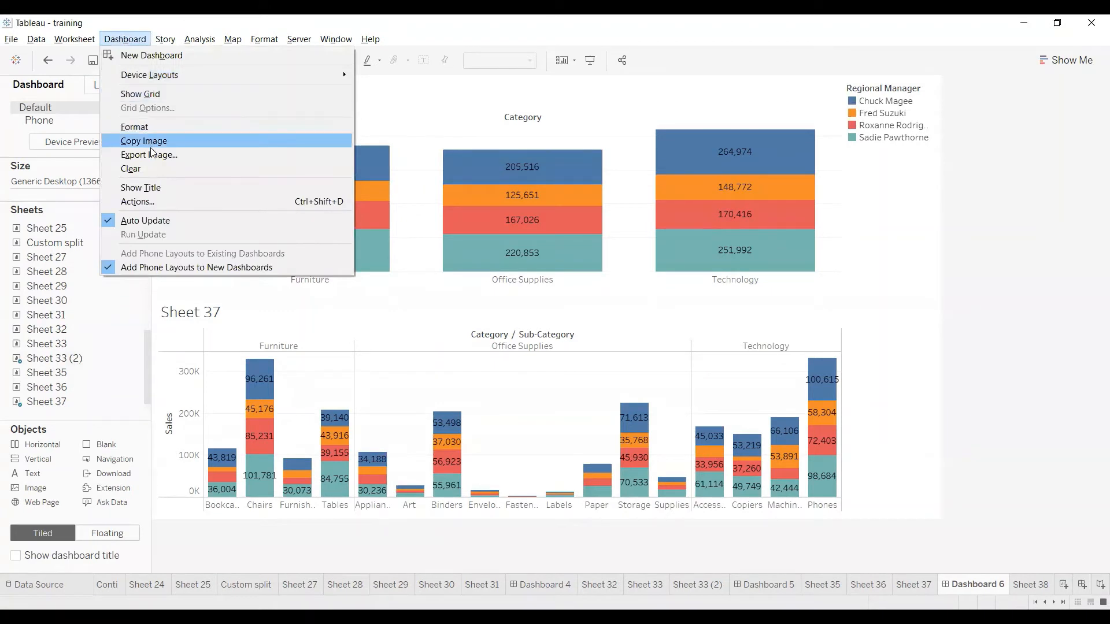
pyautogui.click(148, 203)
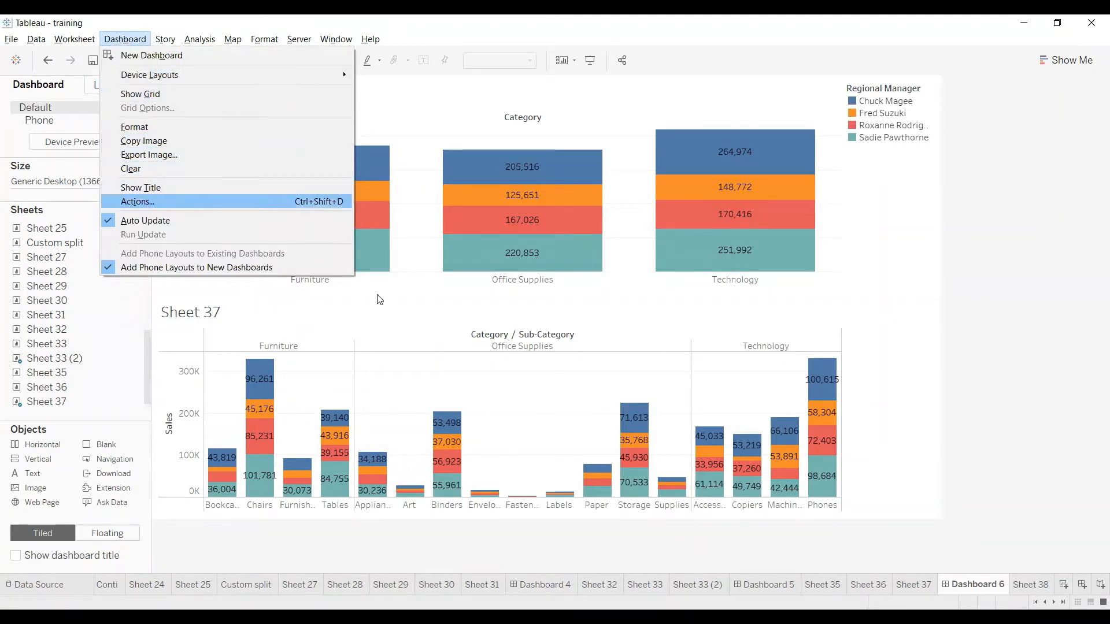
pyautogui.click(438, 359)
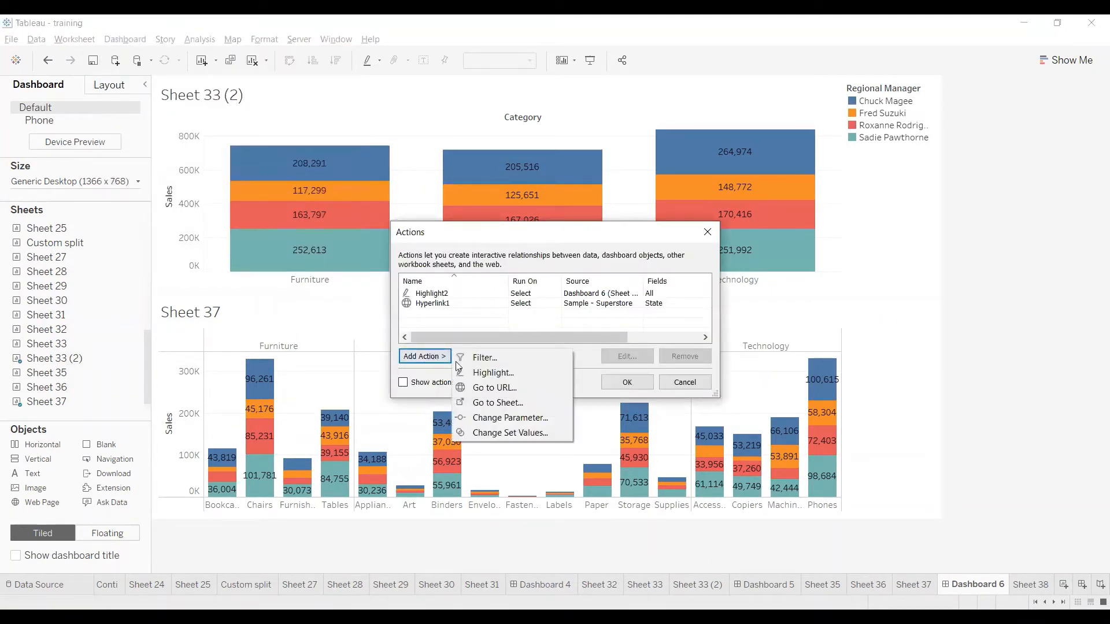
pyautogui.click(499, 403)
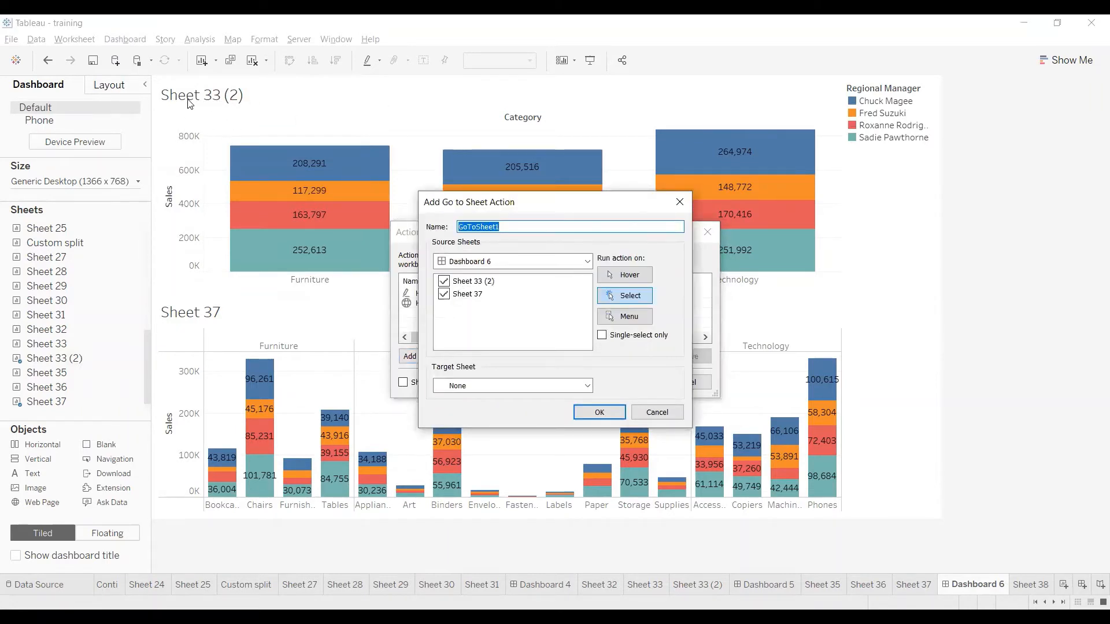
pyautogui.click(443, 295)
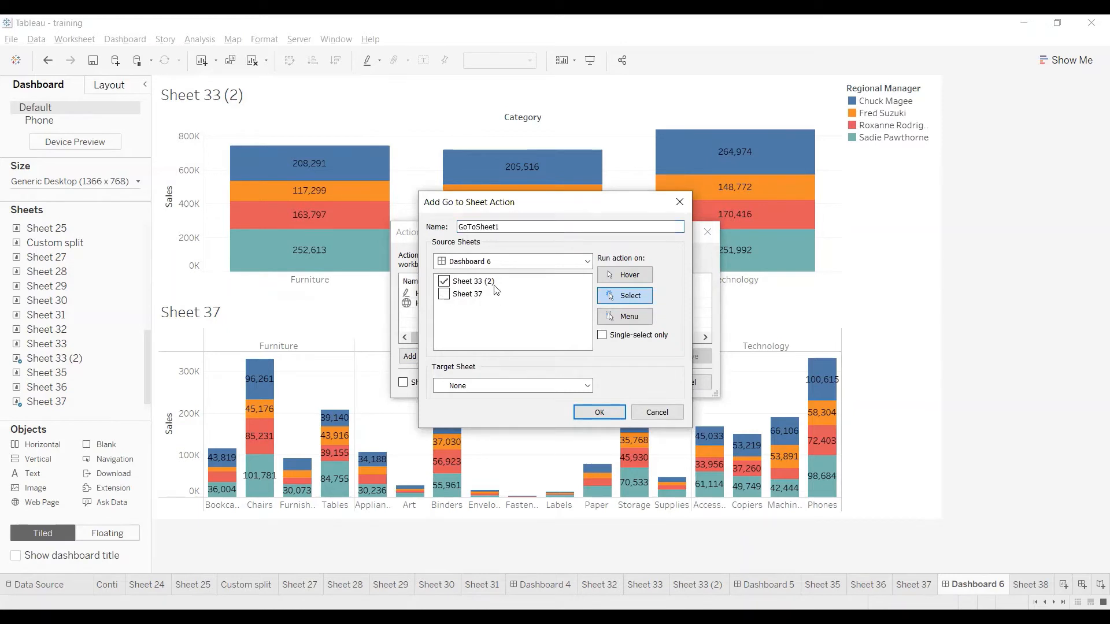
# Set Sheet 38 as the action's target sheet, run it on Select, and save it.
pyautogui.click(479, 386)
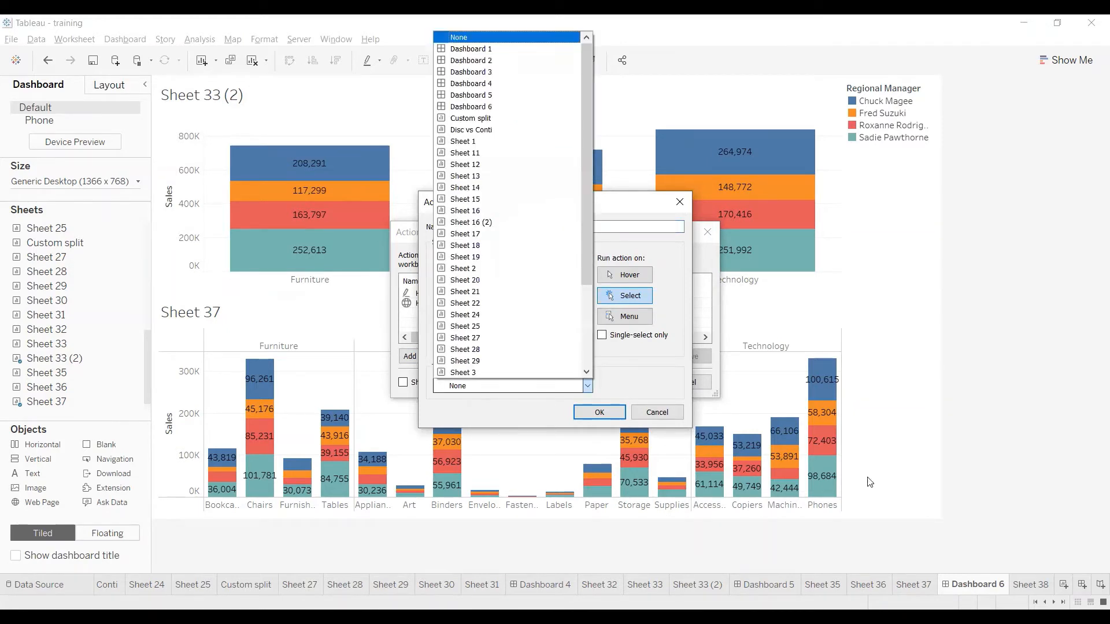
pyautogui.scroll(-3, 491, 254)
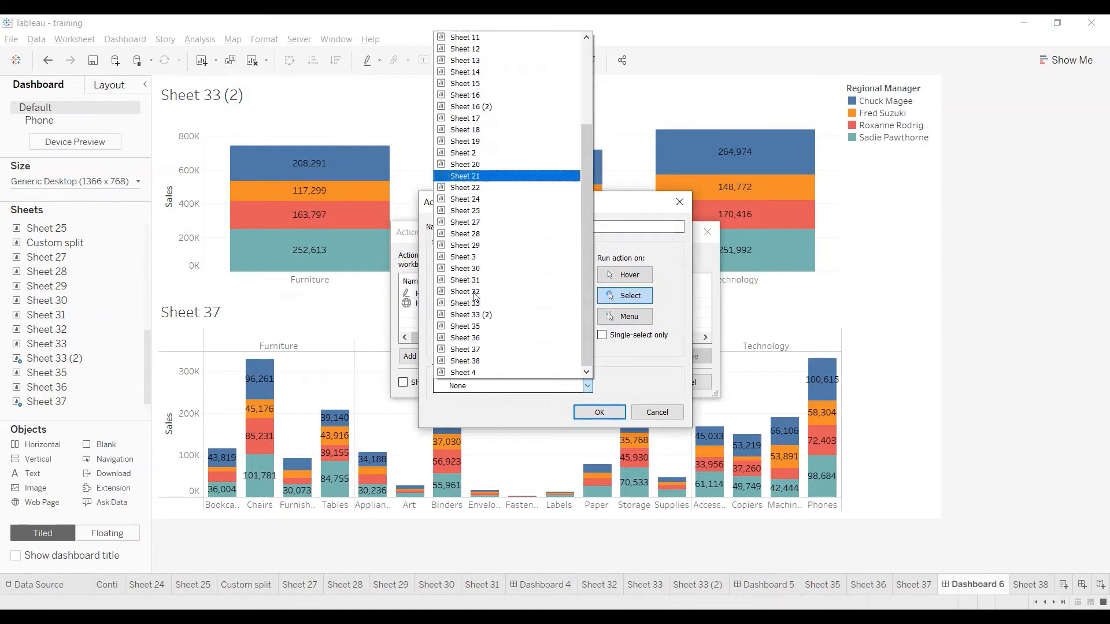
pyautogui.click(468, 362)
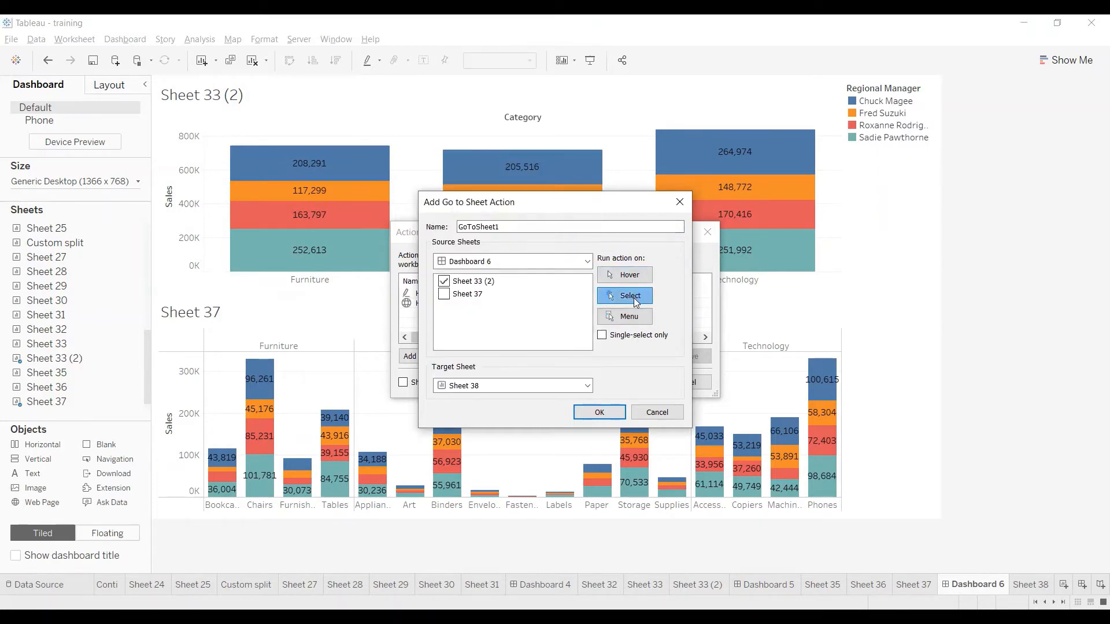
pyautogui.click(632, 319)
pyautogui.click(601, 417)
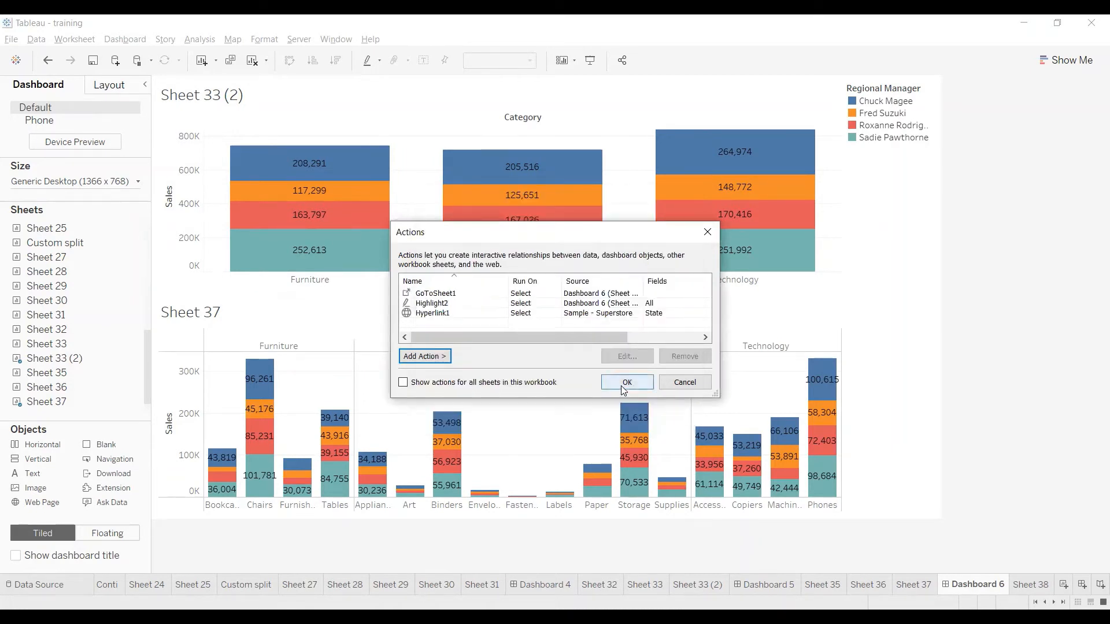
pyautogui.click(622, 384)
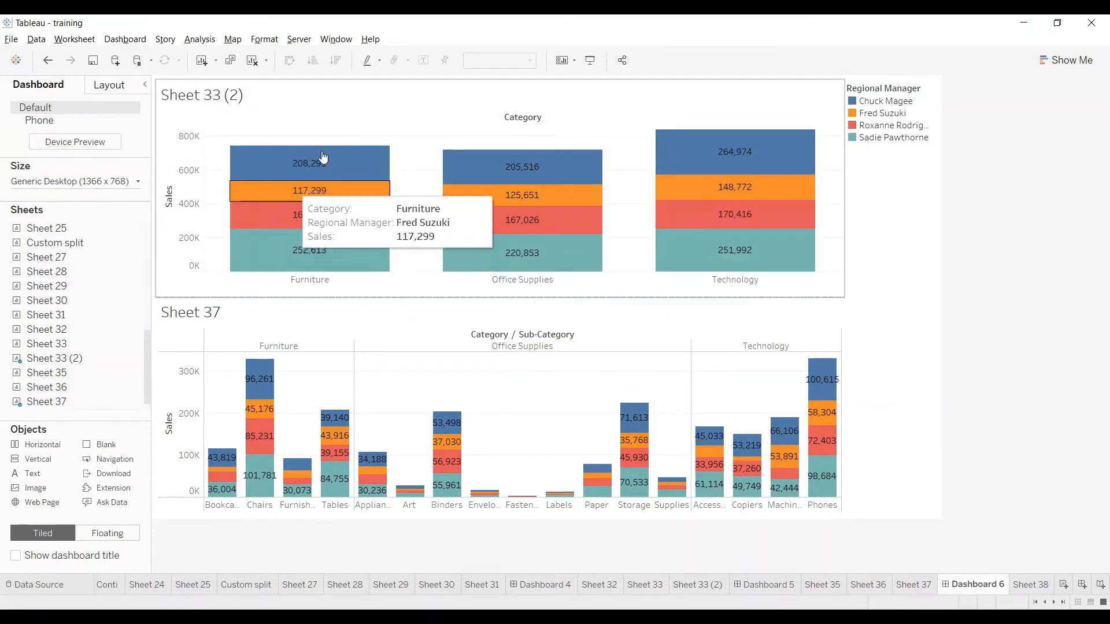
# Test the Go to Sheet action with the blue Office Supplies segment of Sheet 33 (2).
pyautogui.click(576, 168)
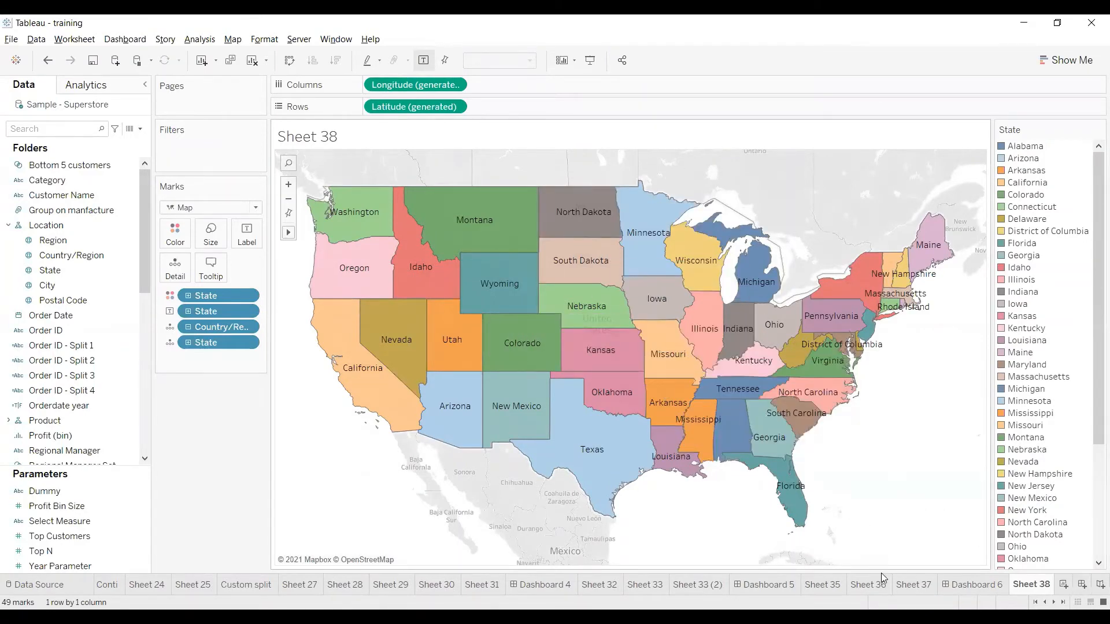
# Return to Dashboard 6 to view the selected Office Supplies segment, and check the action's target map on Sheet 38.
pyautogui.click(976, 584)
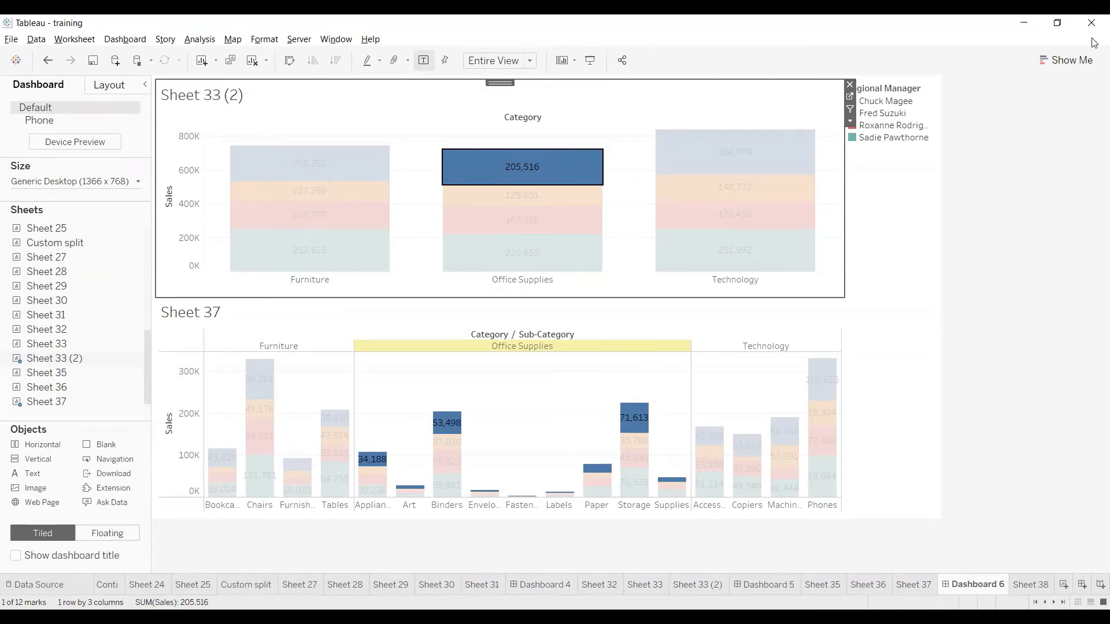
pyautogui.click(1023, 228)
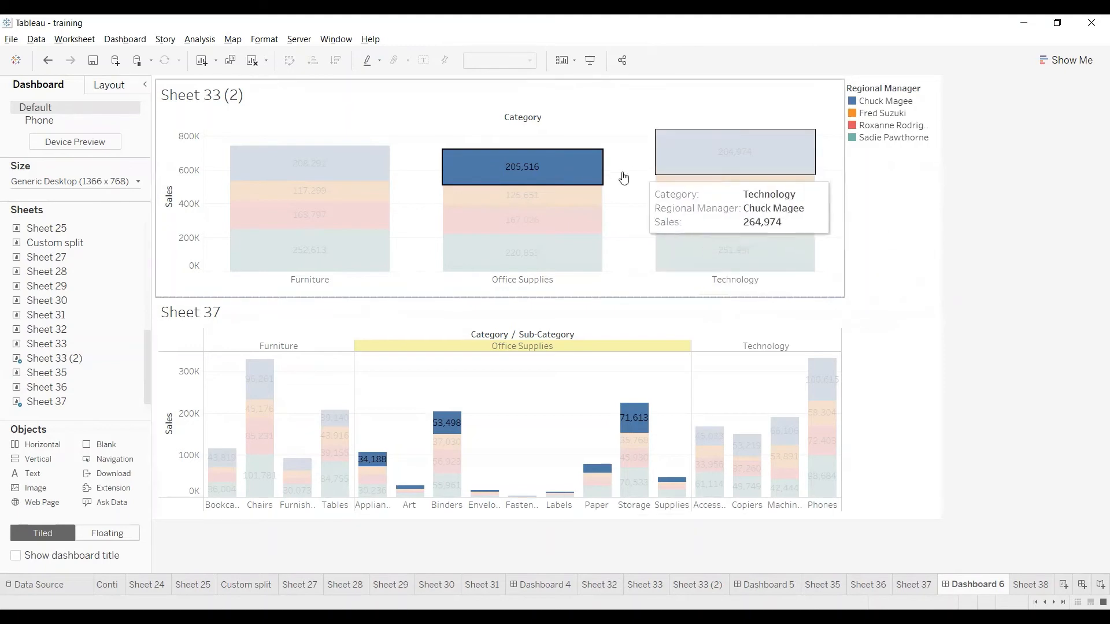
pyautogui.click(1030, 585)
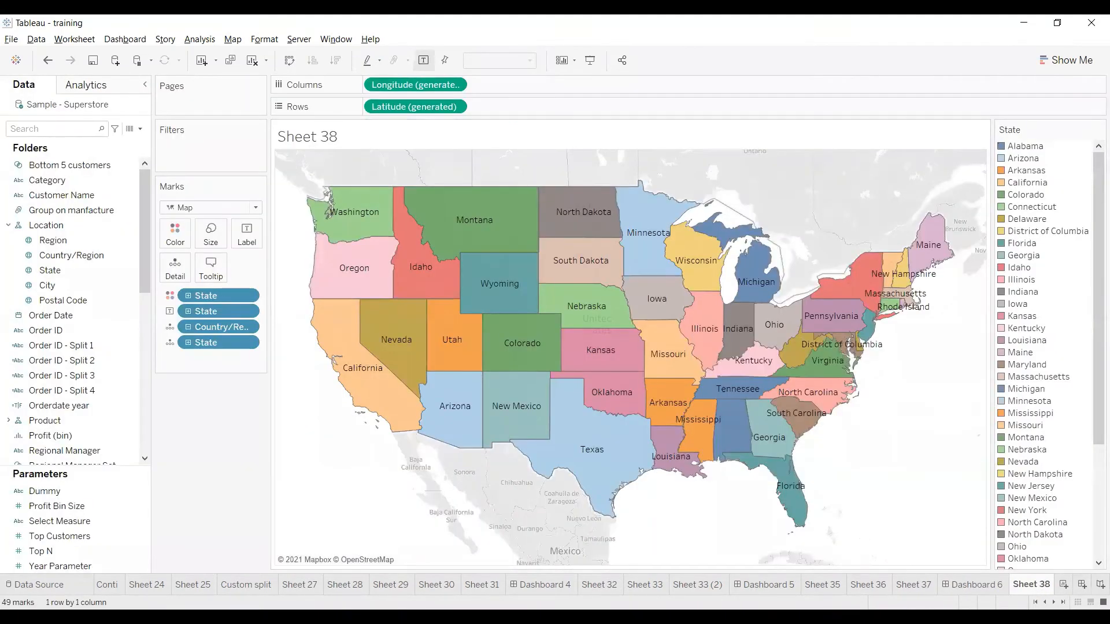
# Edit Dashboard 6's GoToSheet1 action to use Dashboard 5 as its target sheet, and save the change.
pyautogui.click(974, 585)
pyautogui.click(123, 40)
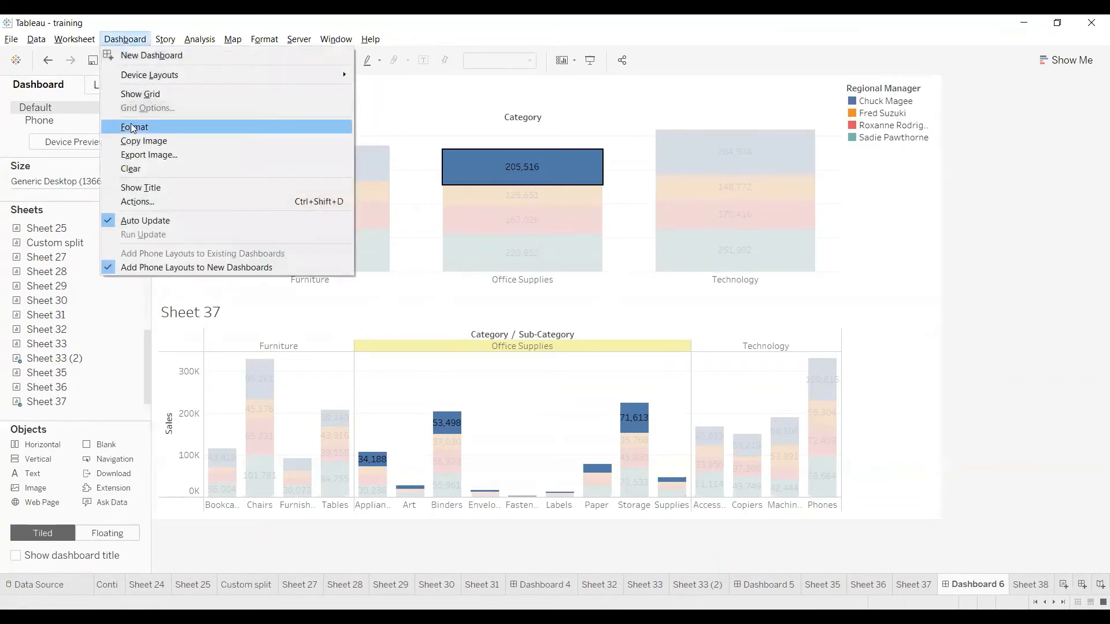
pyautogui.click(139, 202)
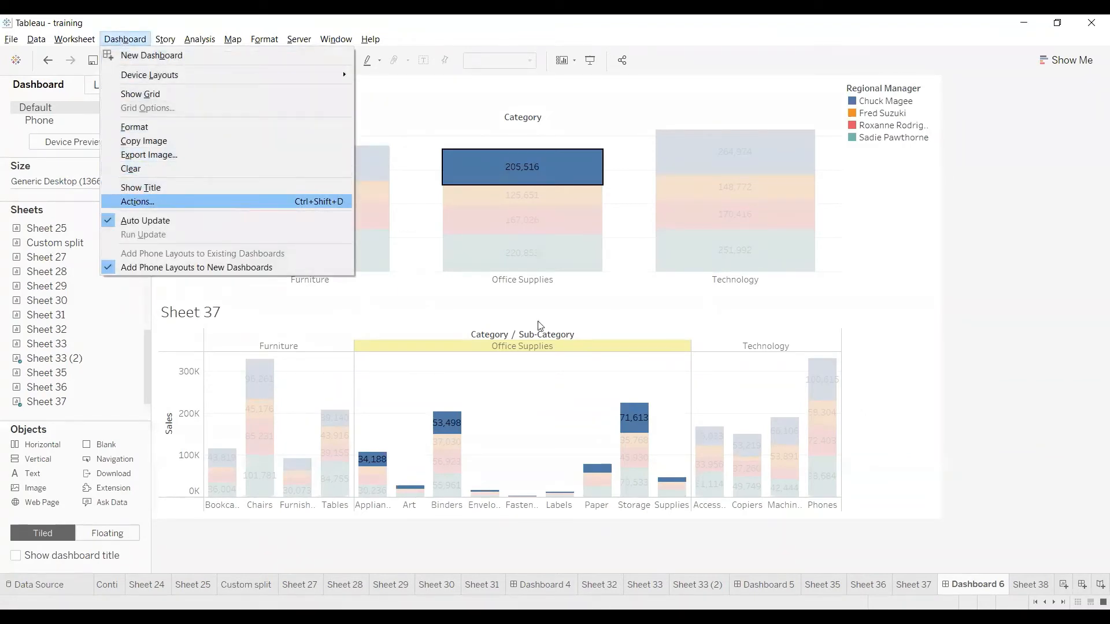
pyautogui.click(439, 294)
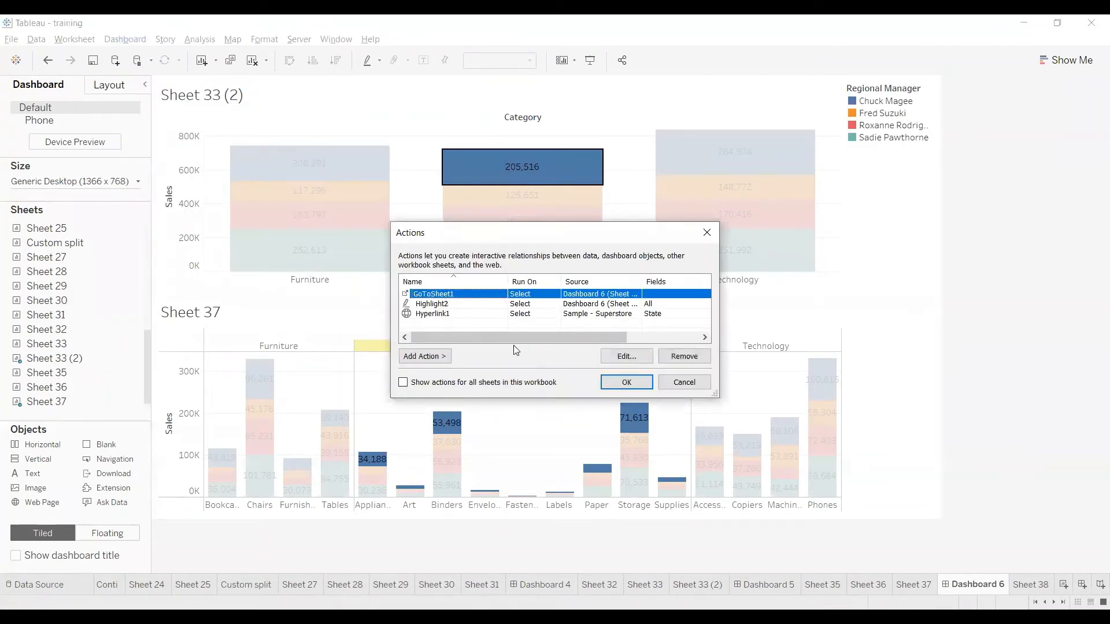
pyautogui.click(622, 355)
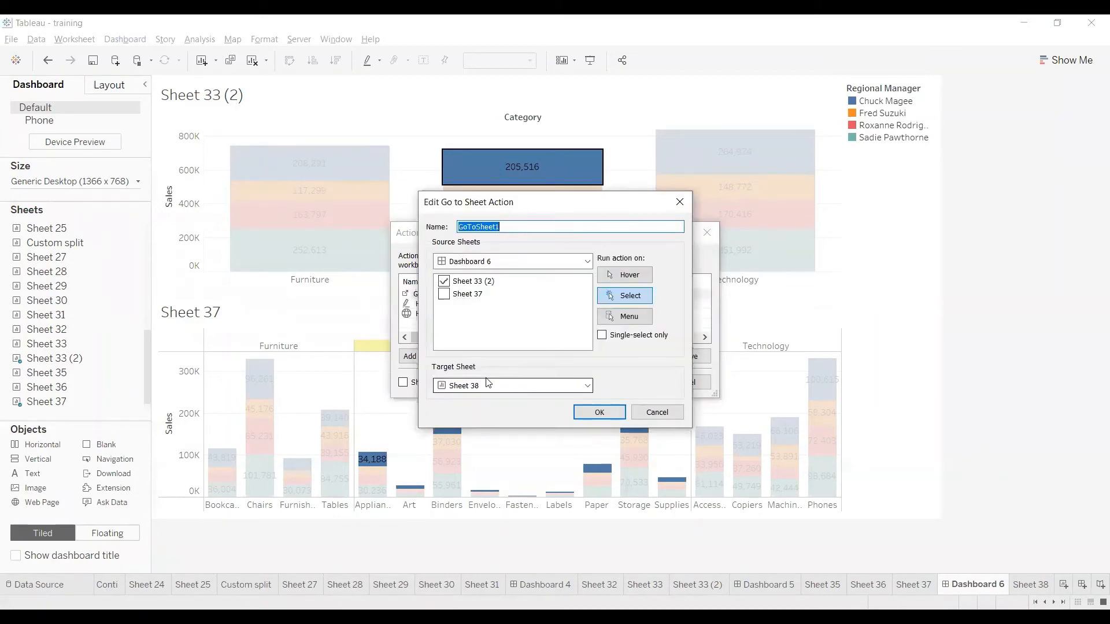
pyautogui.click(481, 393)
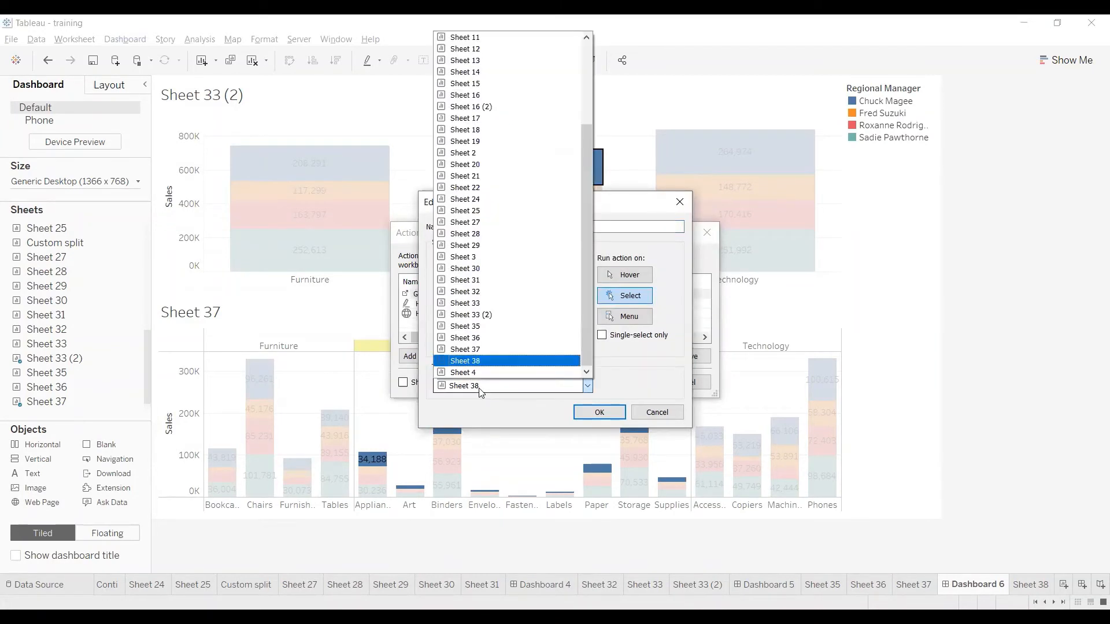
pyautogui.scroll(3, 490, 120)
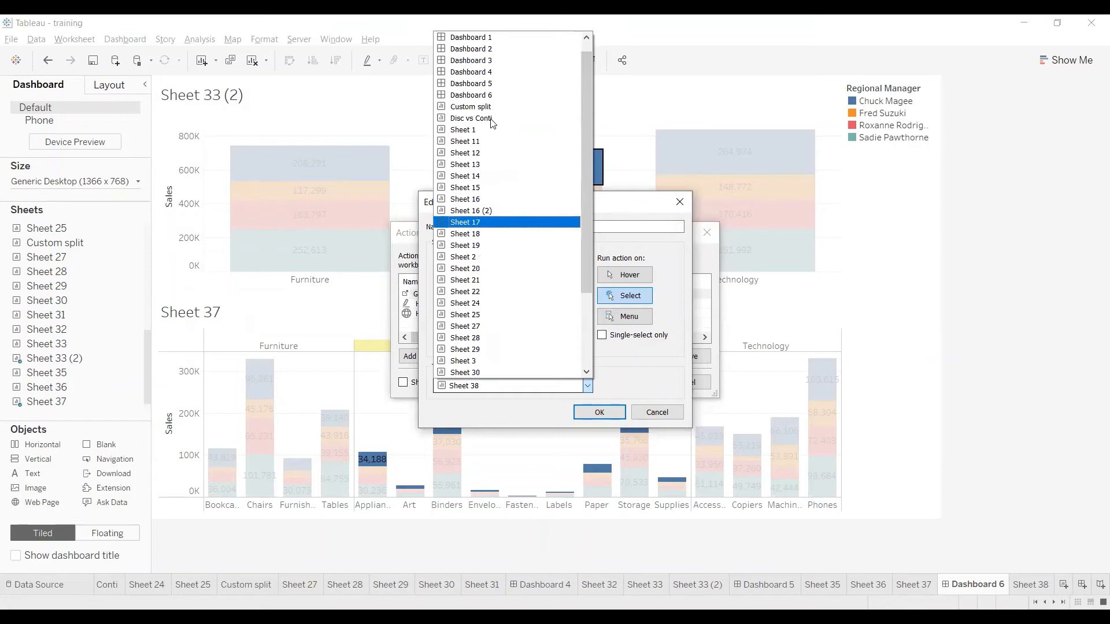
pyautogui.click(478, 87)
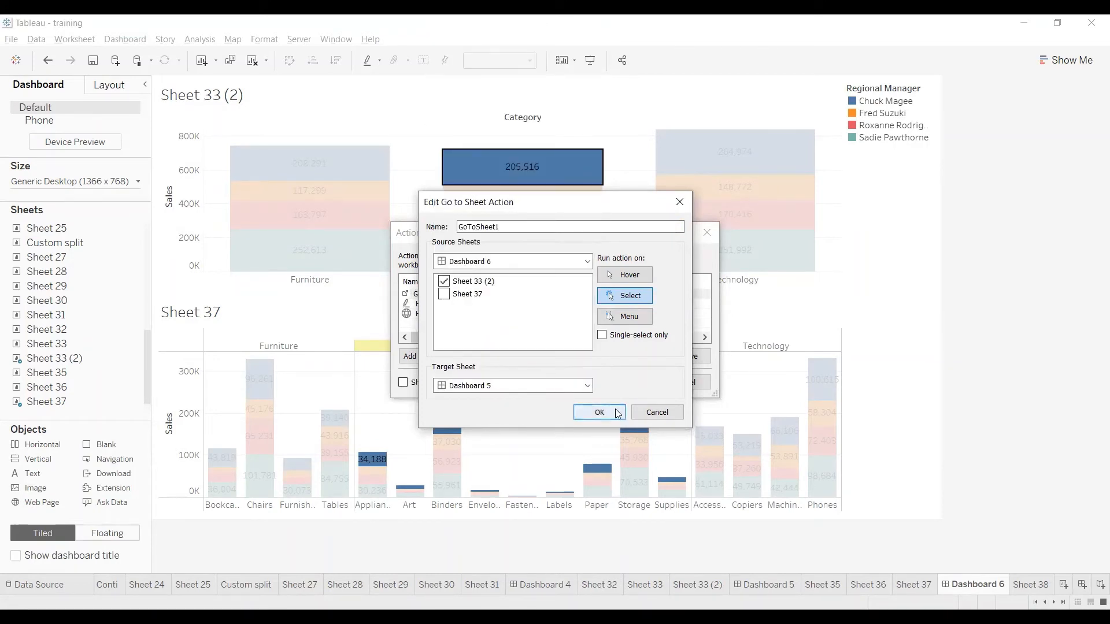
pyautogui.click(599, 412)
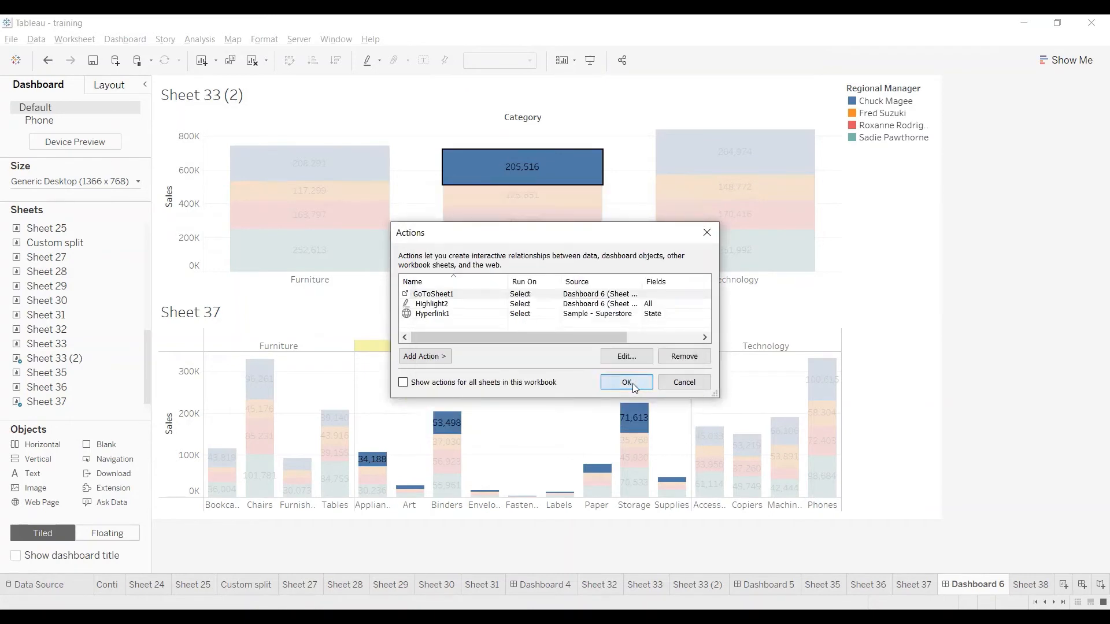
pyautogui.click(627, 382)
# Test the edited Go to Sheet action with the blue Furniture segment of Sheet 33 (2), and return to Sheet 38.
pyautogui.click(337, 163)
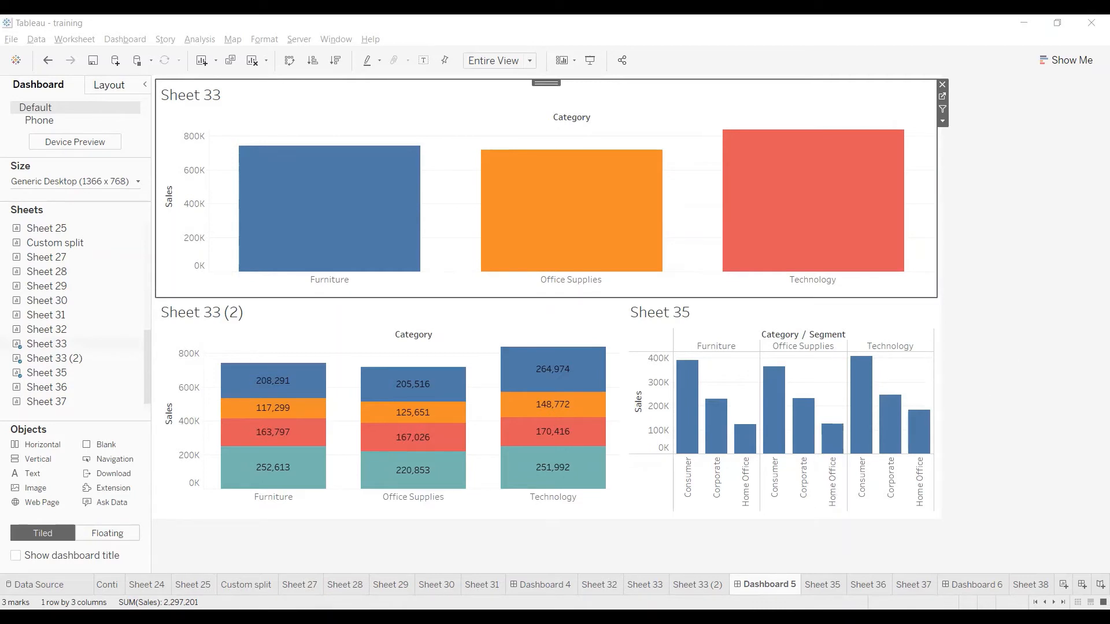
pyautogui.click(1011, 373)
pyautogui.click(1034, 587)
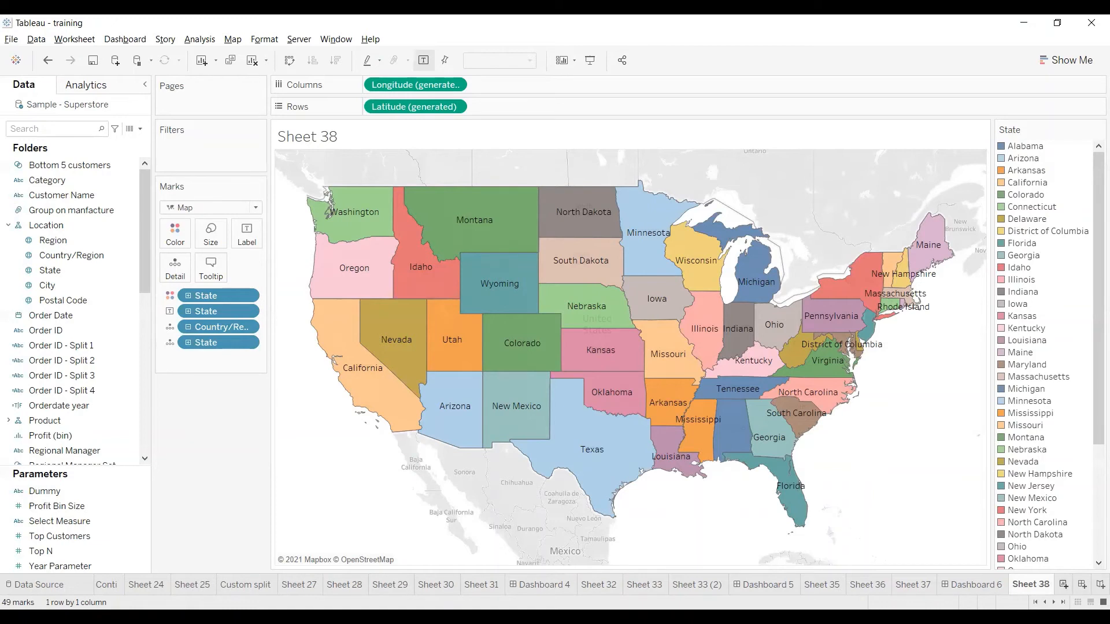
# Create a new worksheet after Sheet 38 and review the action types that can be added to it.
pyautogui.click(1064, 585)
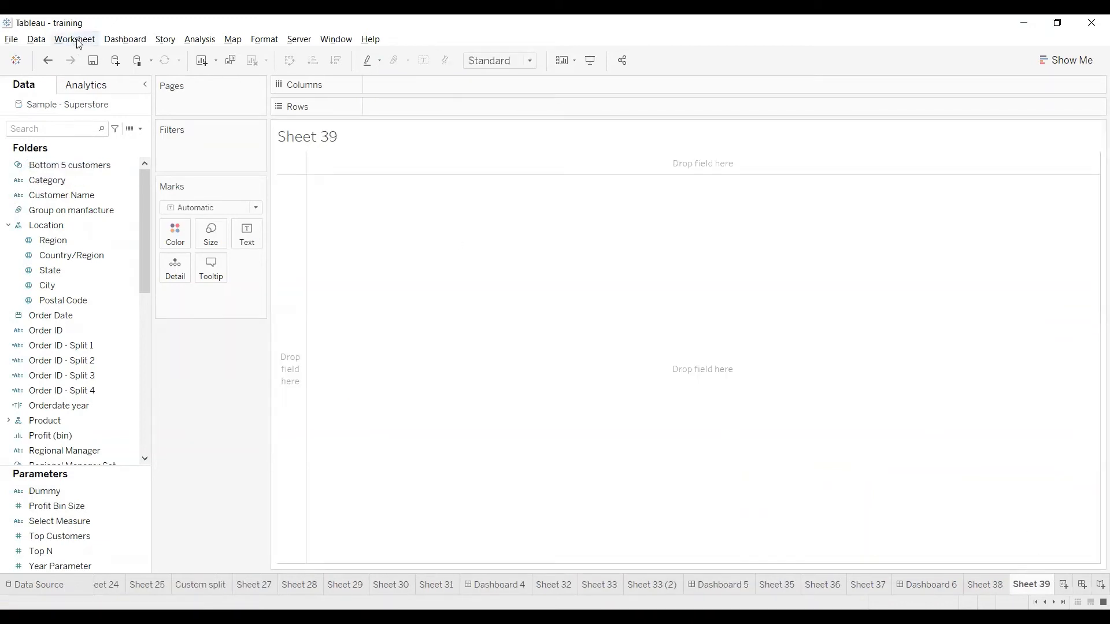
pyautogui.click(78, 40)
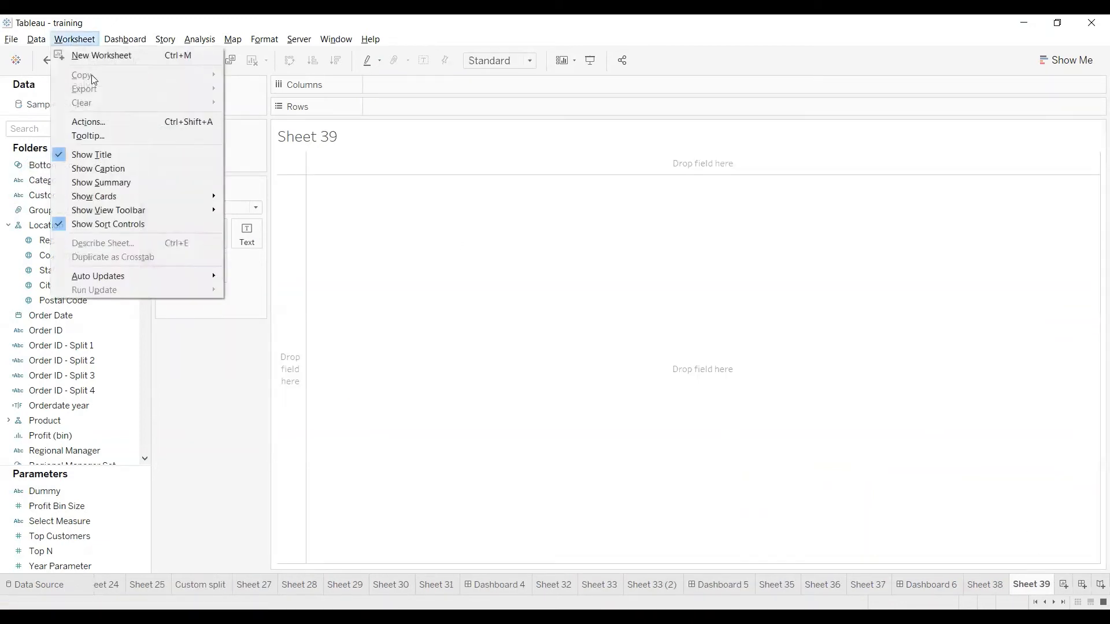
pyautogui.click(103, 123)
pyautogui.click(424, 356)
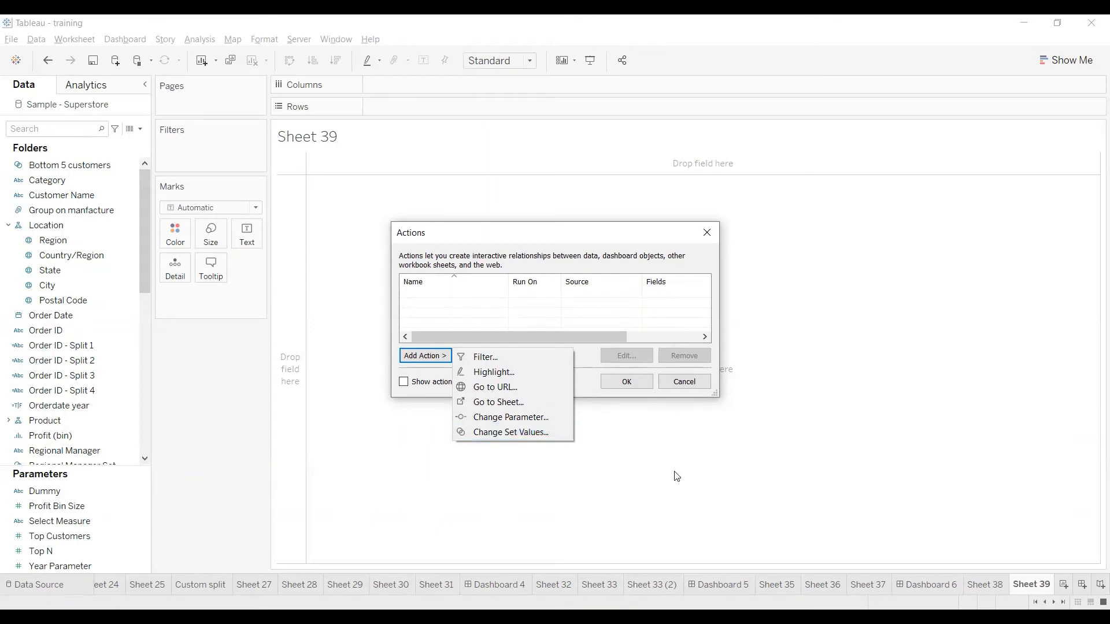
pyautogui.click(926, 302)
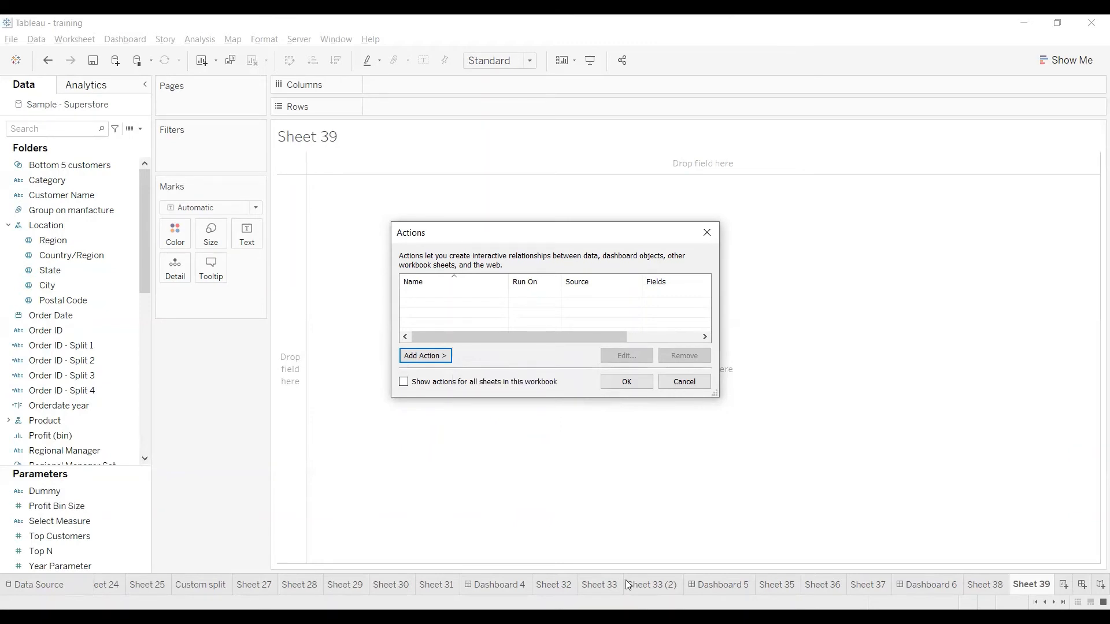
pyautogui.press('Escape')
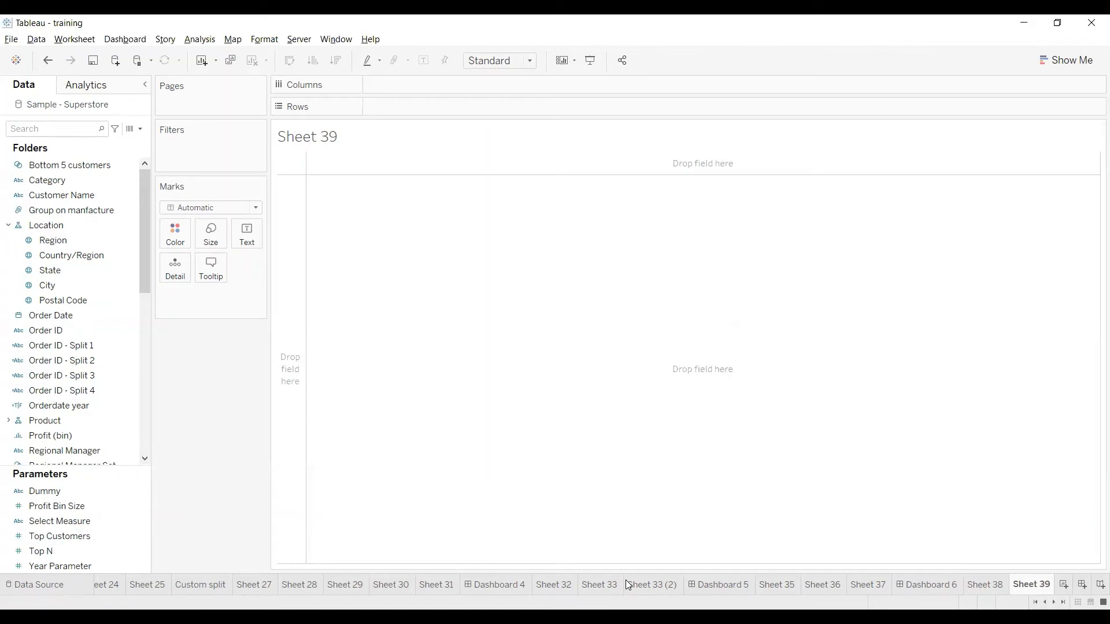
pyautogui.hotkey('alt', 'Tab')
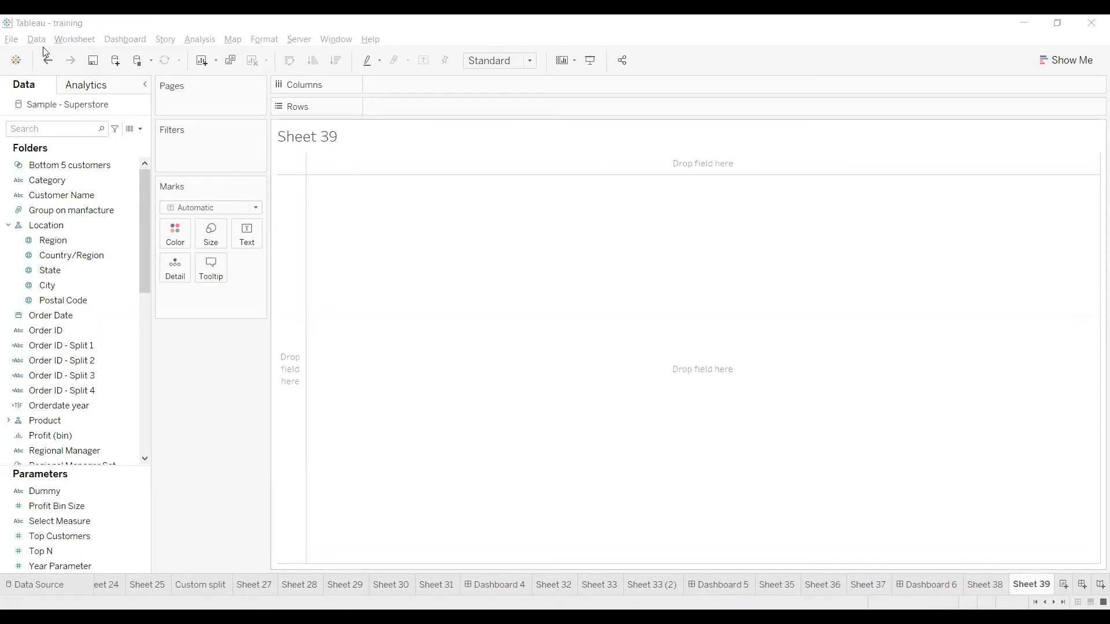
pyautogui.click(74, 39)
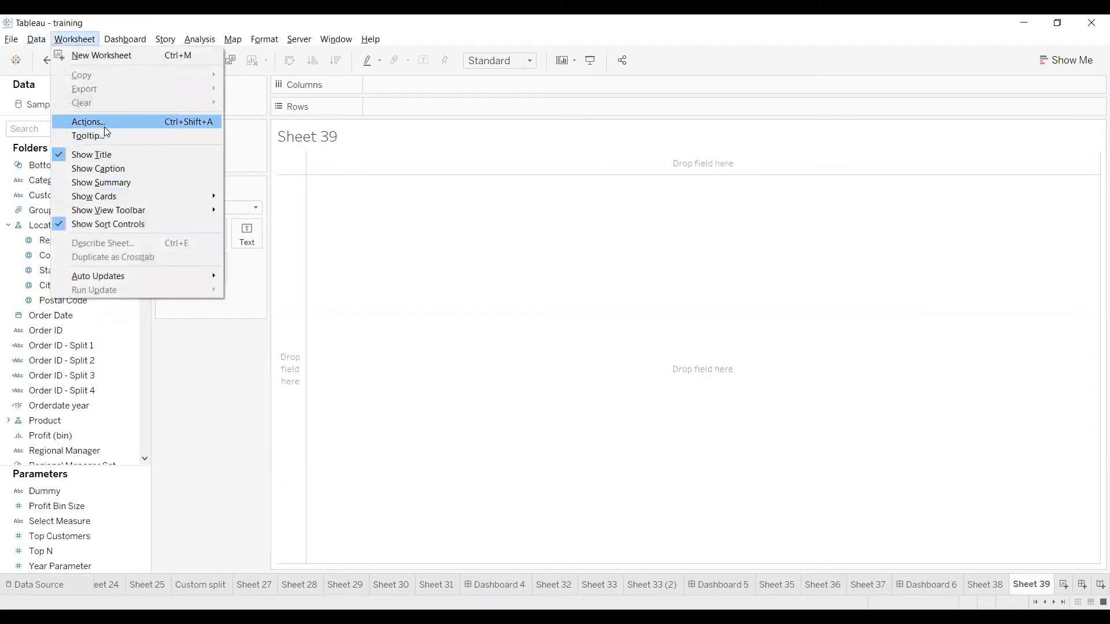
pyautogui.click(106, 128)
pyautogui.click(424, 355)
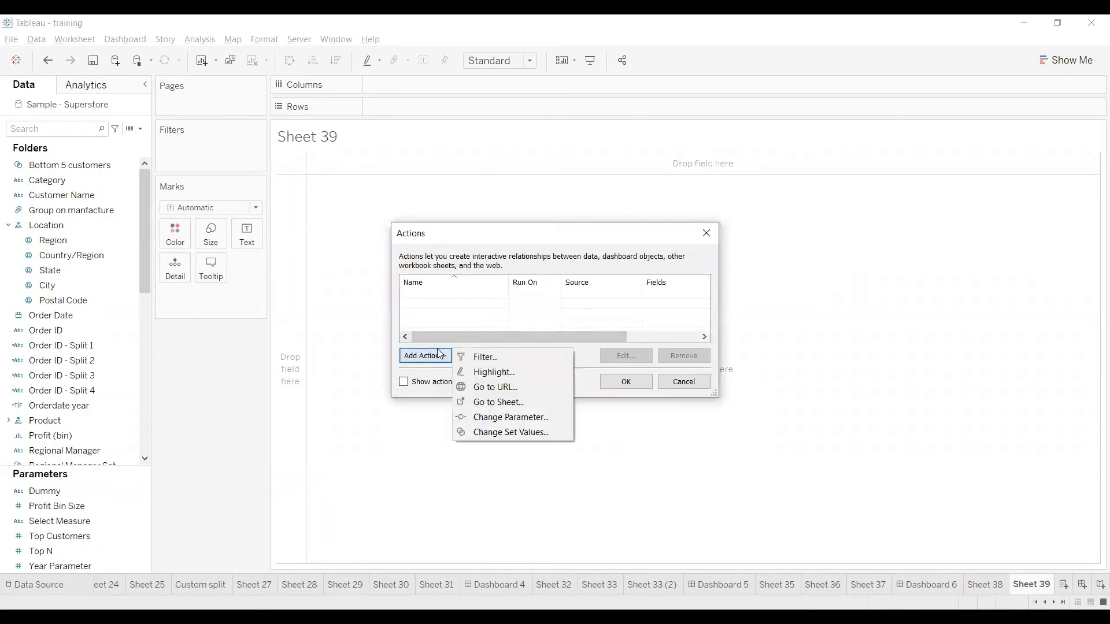
pyautogui.click(510, 418)
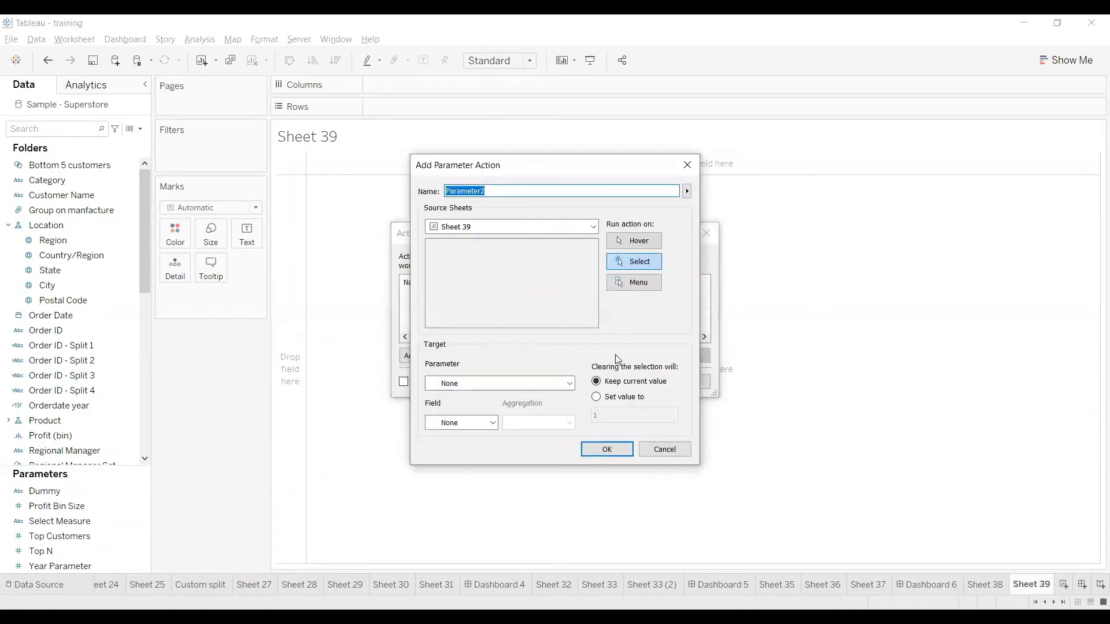
pyautogui.click(664, 450)
pyautogui.click(684, 382)
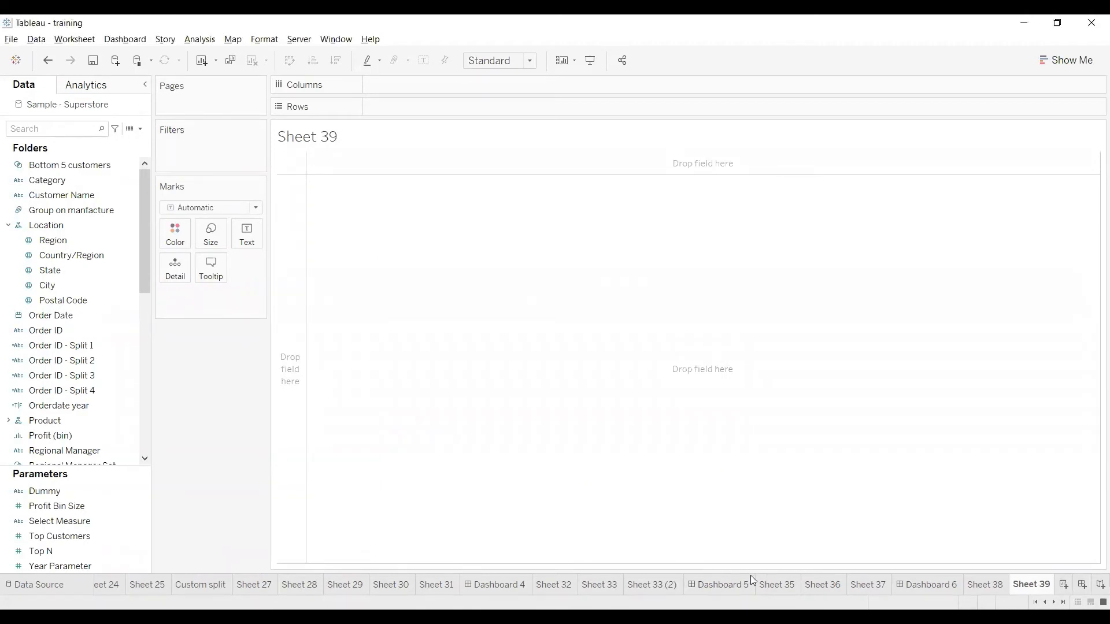
# Review the views on Sheets 29 to 31, Dashboard 4 and Sheet 32.
pyautogui.click(348, 584)
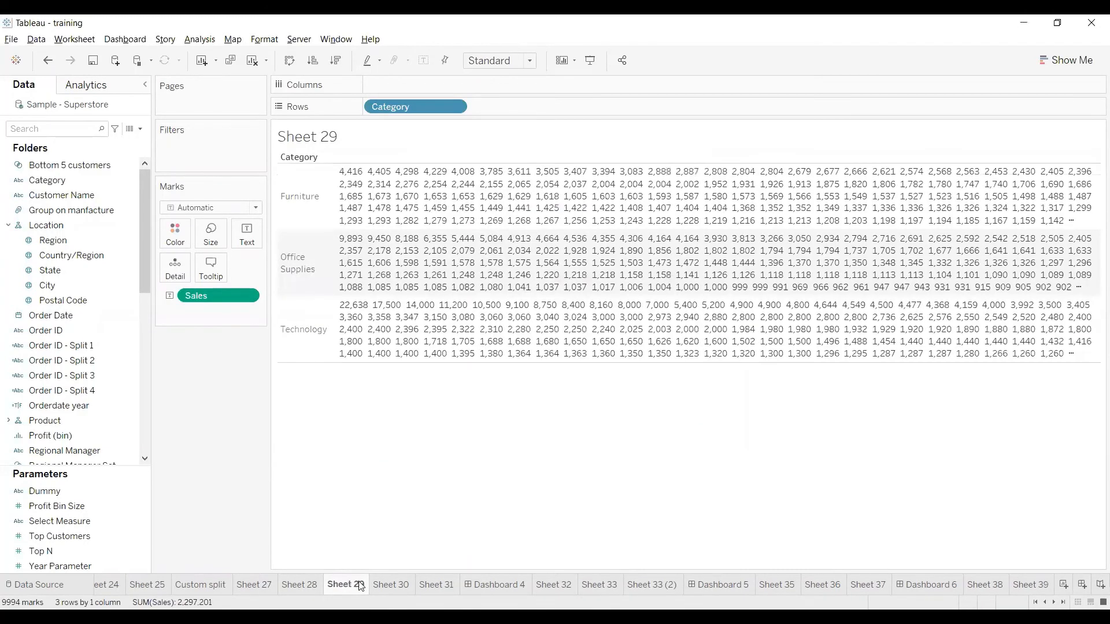
pyautogui.click(388, 585)
pyautogui.click(434, 585)
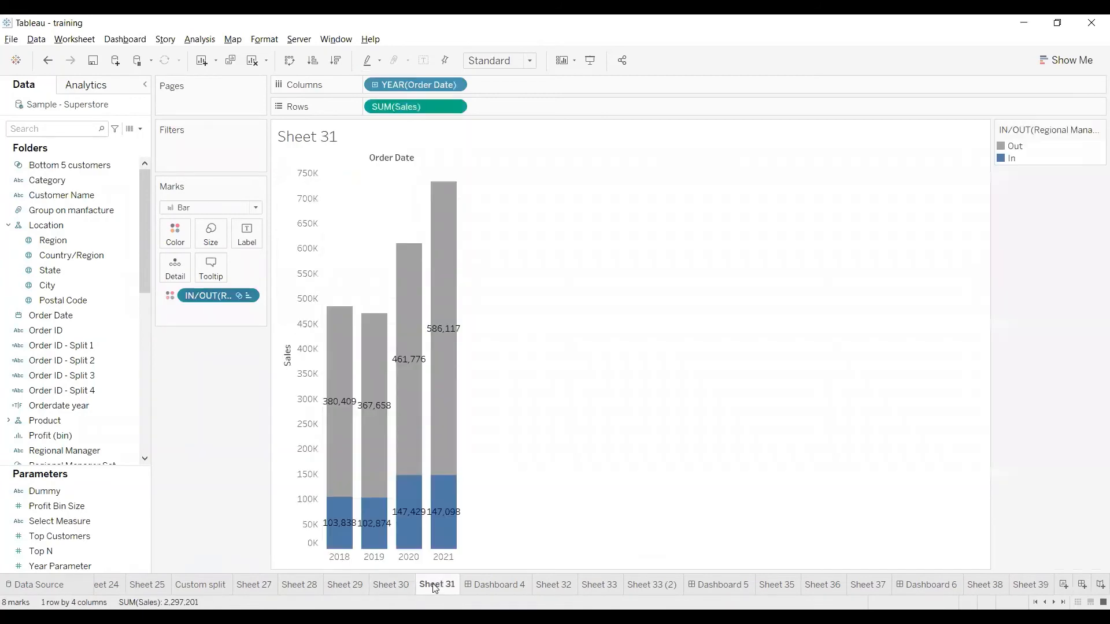
pyautogui.click(507, 584)
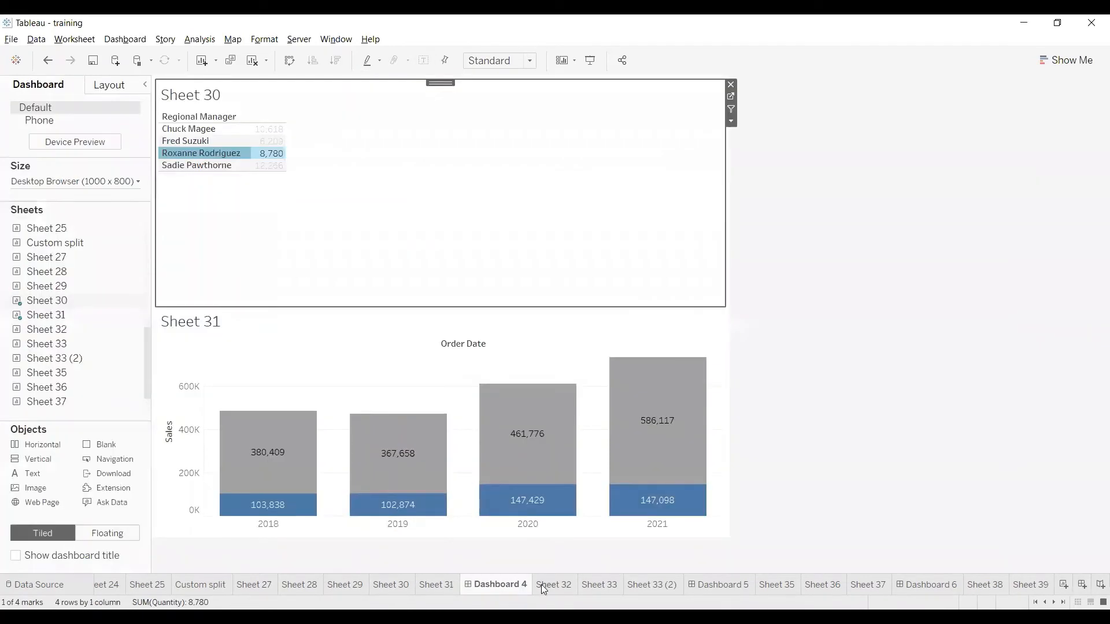
pyautogui.click(542, 584)
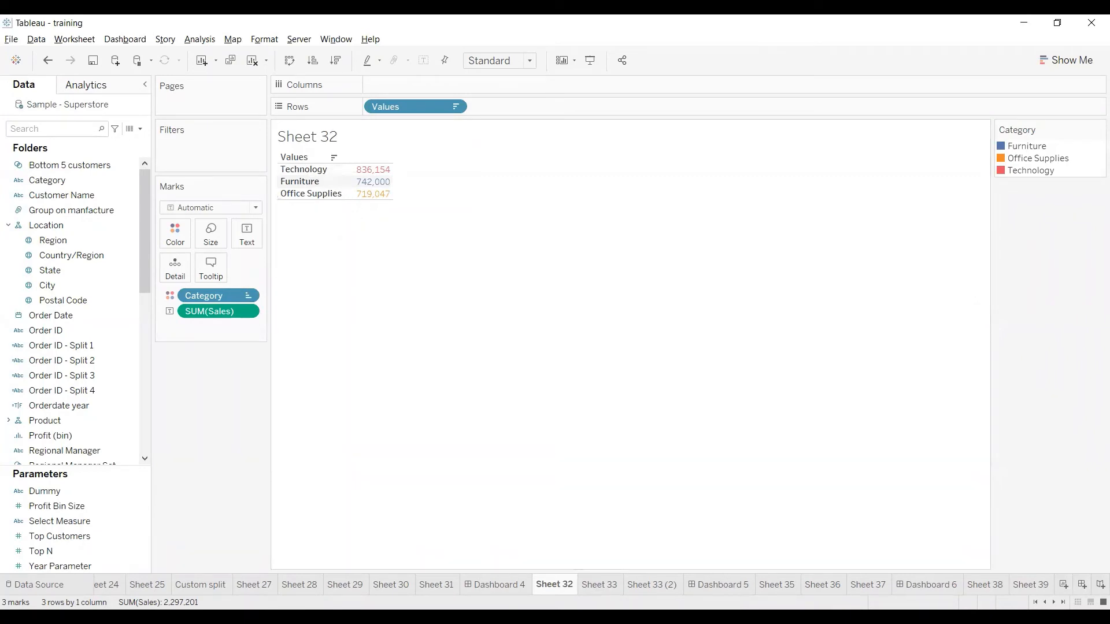
# Create another new worksheet and place the Category field on Rows.
pyautogui.click(1064, 585)
pyautogui.click(60, 184)
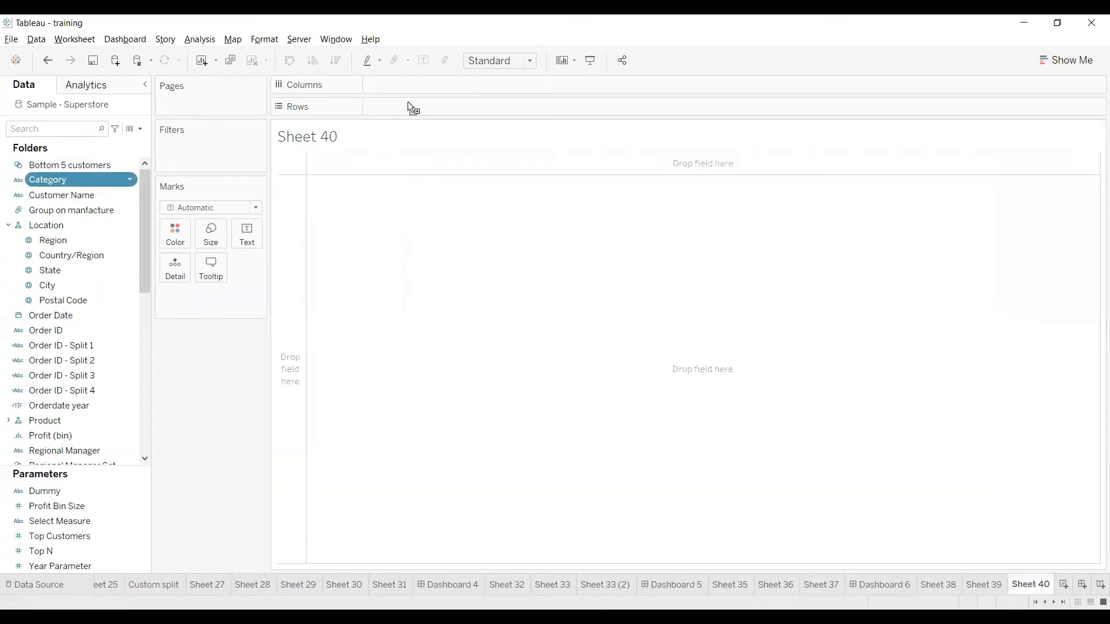
pyautogui.moveTo(408, 103); pyautogui.dragTo(407, 108)
# Search the data fields for "s" and place the South group on Rows after Category.
pyautogui.click(58, 285)
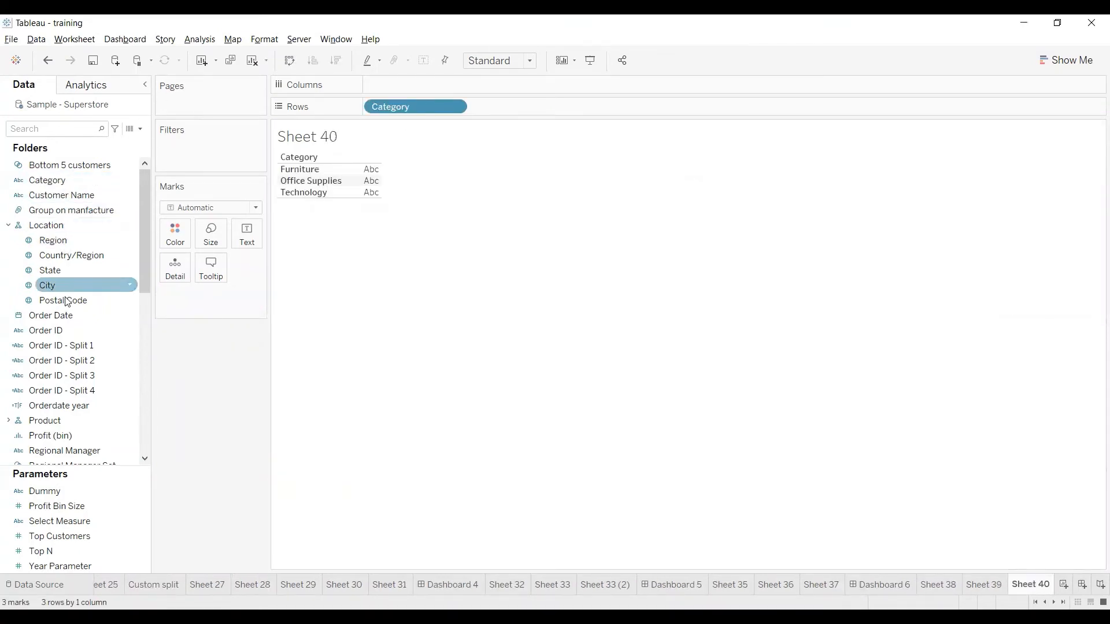
pyautogui.click(53, 129)
pyautogui.write('s')
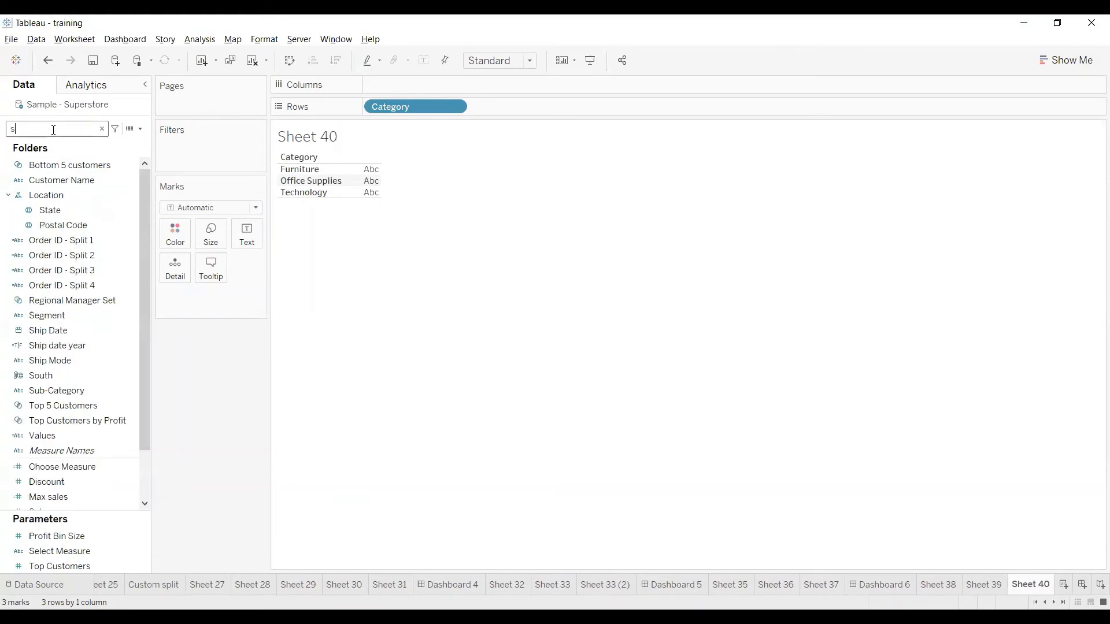
pyautogui.click(58, 313)
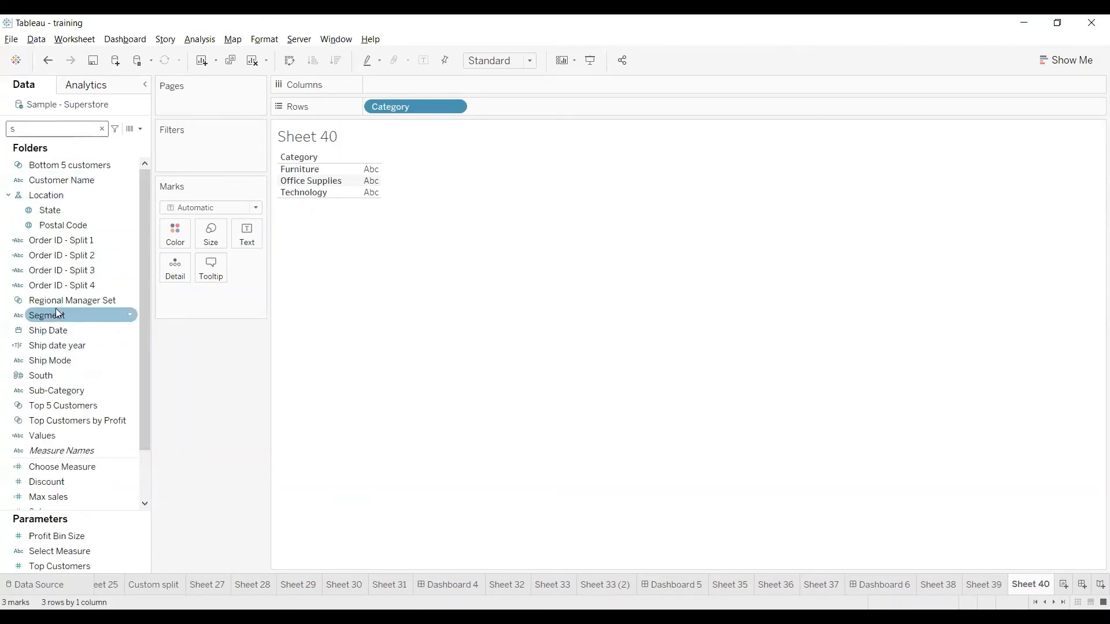
pyautogui.moveTo(81, 389); pyautogui.dragTo(509, 109)
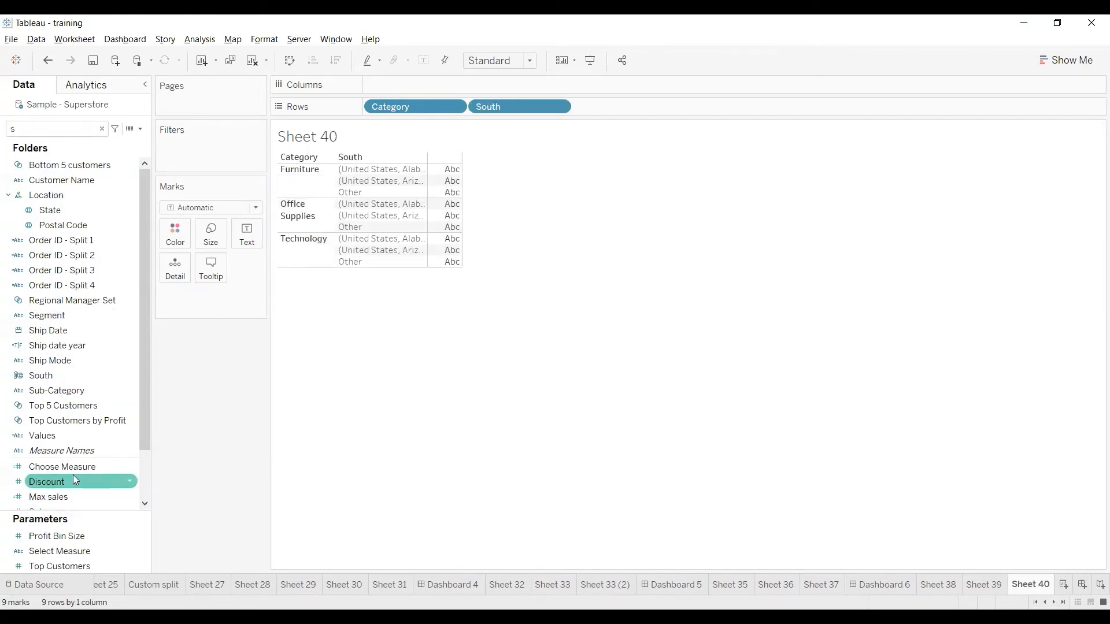
# Add Sales as the values of the Category and South table, and check the Furniture rows' selection.
pyautogui.scroll(-2, 72, 474)
pyautogui.moveTo(70, 452); pyautogui.dragTo(343, 347)
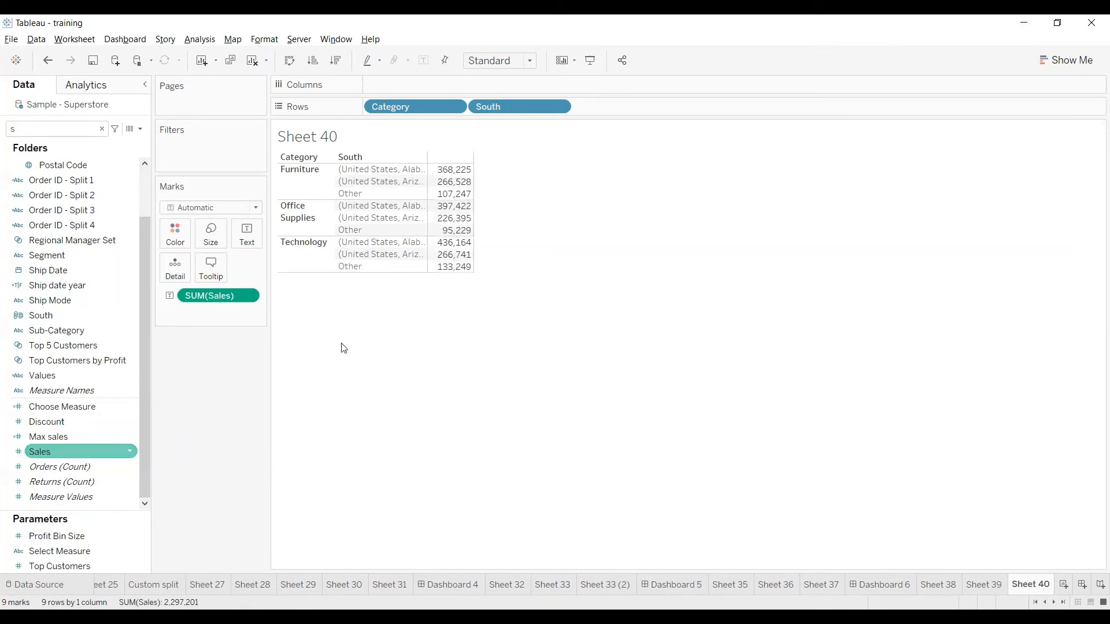
pyautogui.click(300, 171)
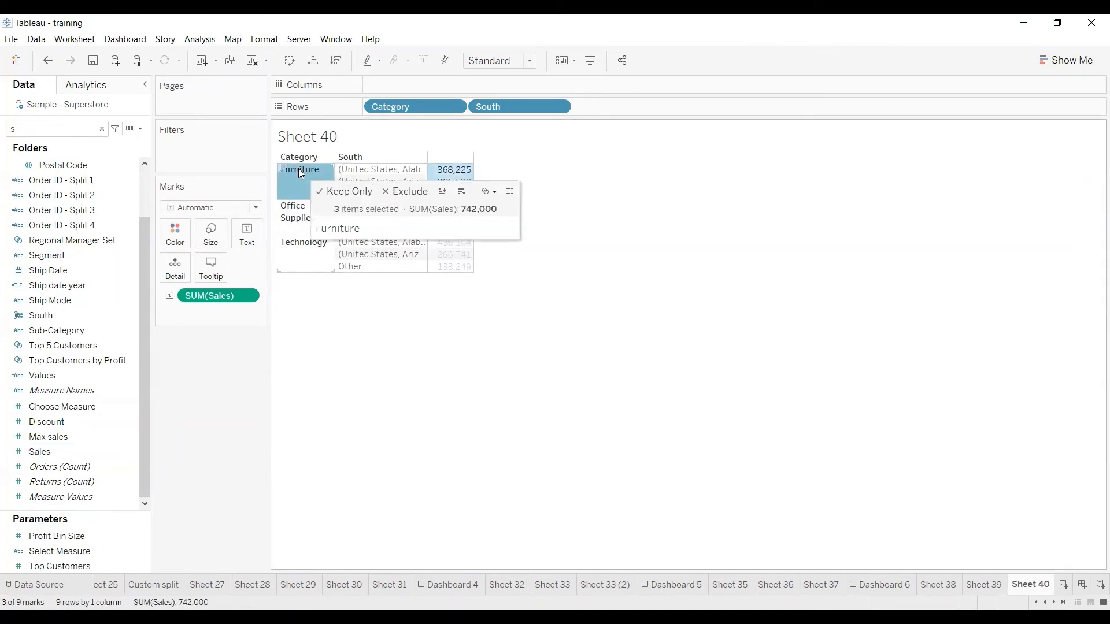
pyautogui.click(585, 266)
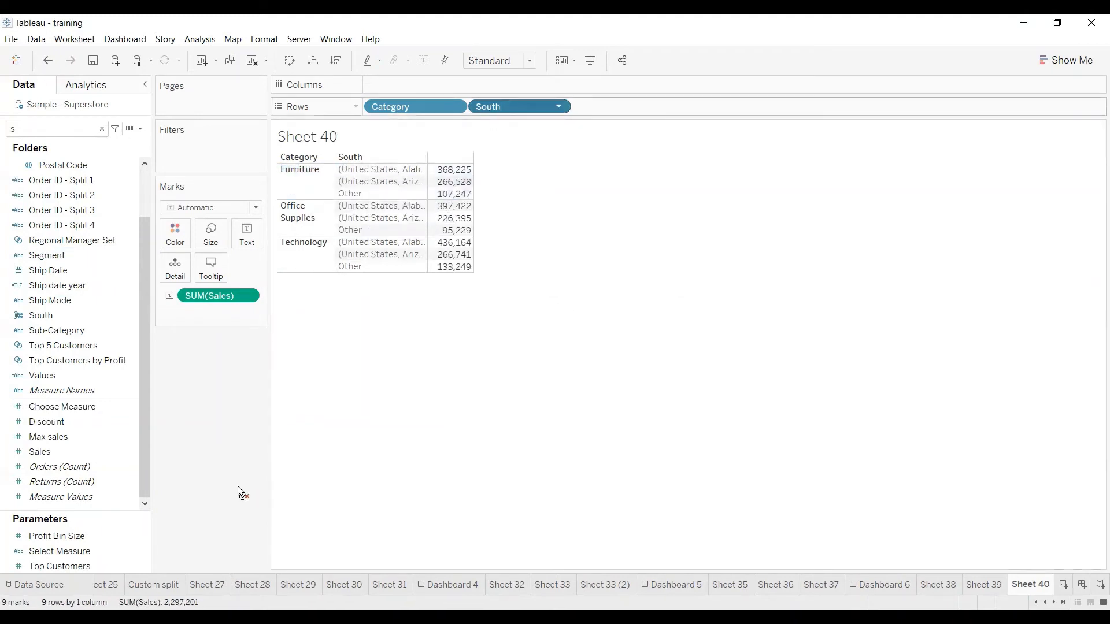
# Replace South with Sub-Category on Rows of Sheet 40, and check the selection of the Office Supplies rows.
pyautogui.moveTo(238, 486); pyautogui.dragTo(104, 408)
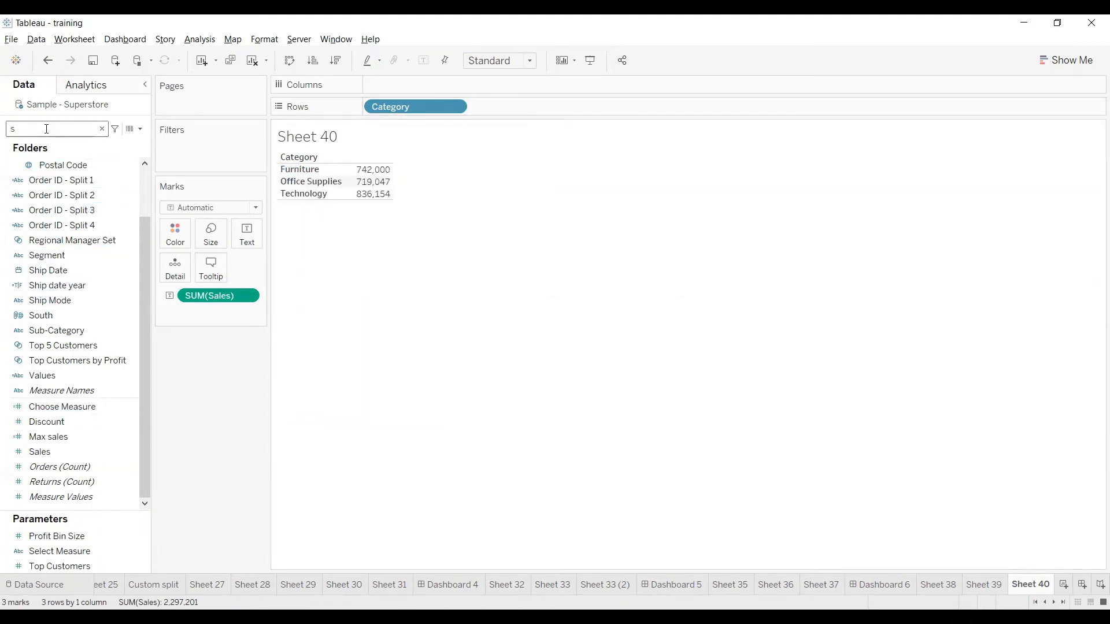
pyautogui.write('ub')
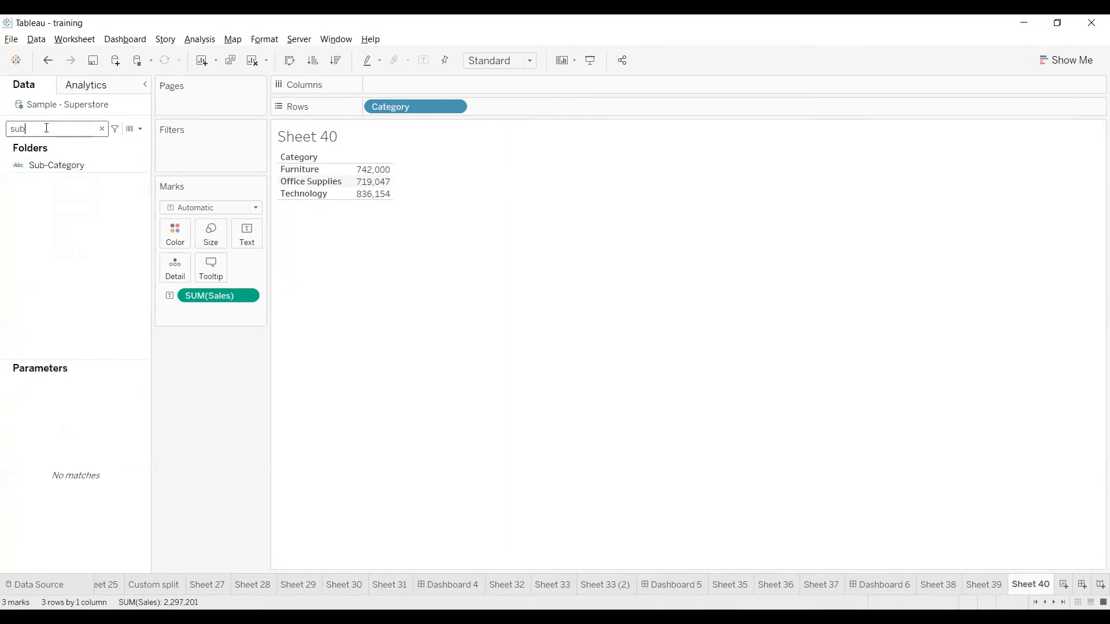
pyautogui.click(60, 166)
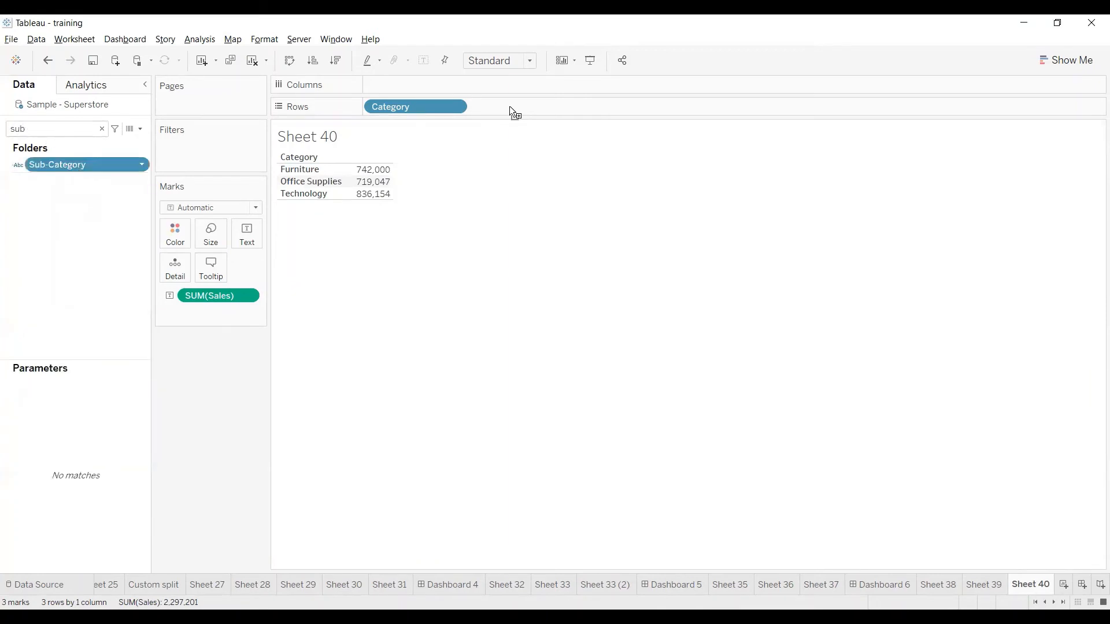
pyautogui.moveTo(508, 106); pyautogui.dragTo(509, 106)
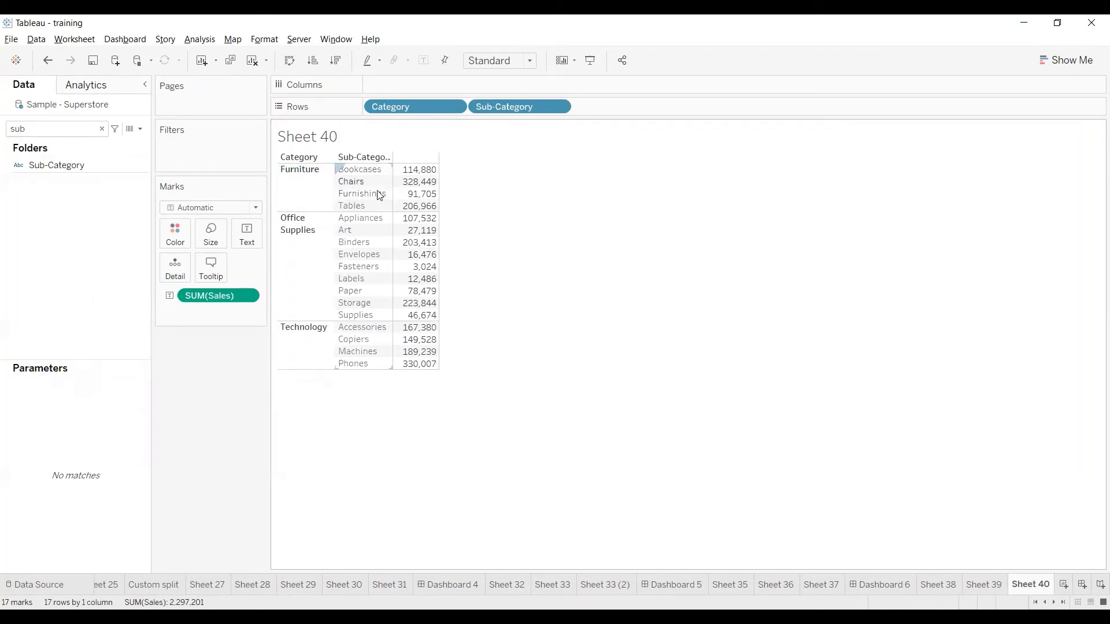
pyautogui.moveTo(444, 195)
pyautogui.click(297, 231)
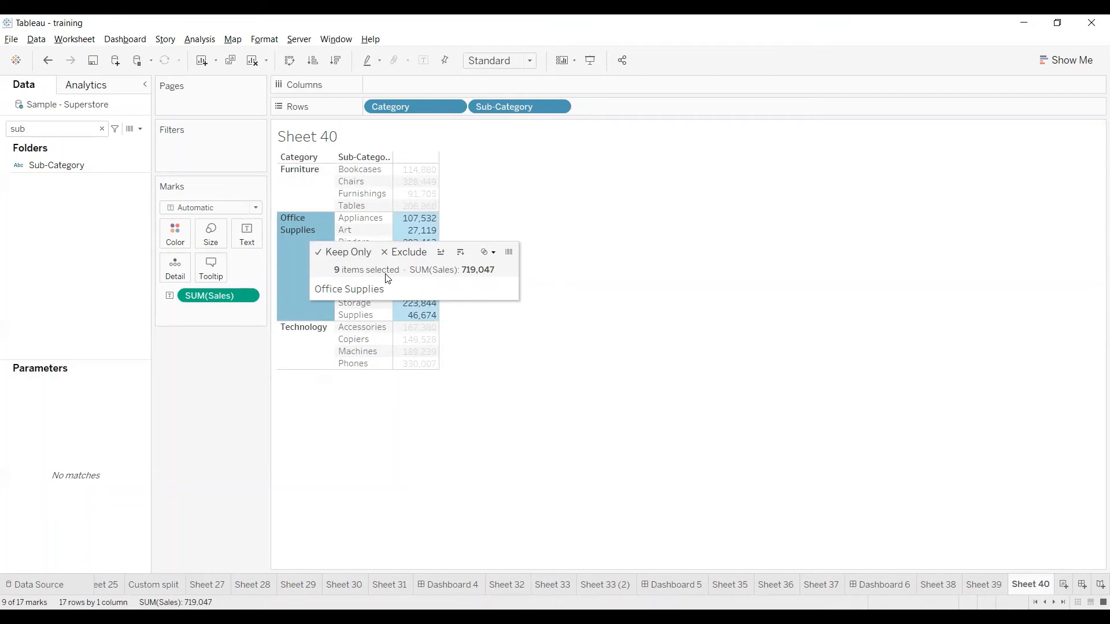
# Test the drill-down on Sheet 32 by expanding Technology, Office Supplies and Furniture in turn.
pyautogui.click(392, 585)
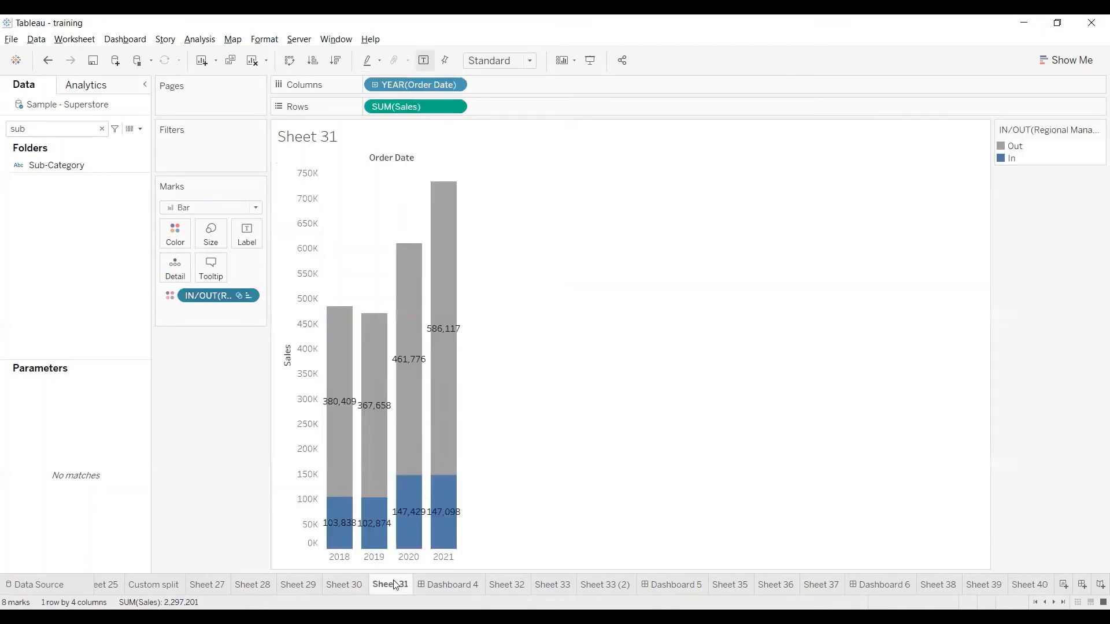
pyautogui.click(517, 584)
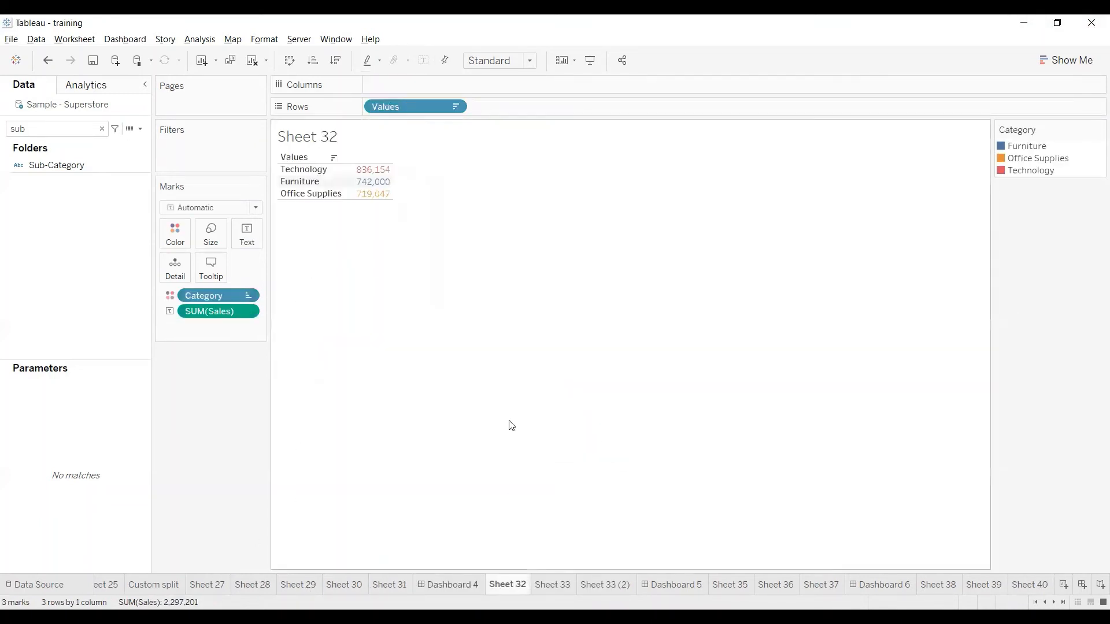
pyautogui.click(311, 175)
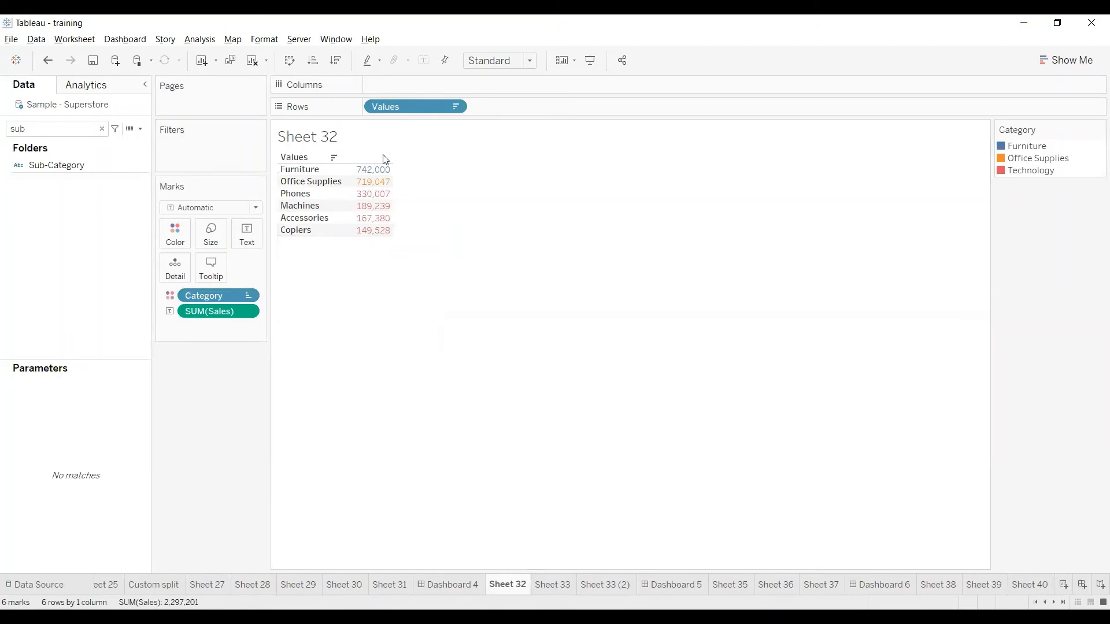
pyautogui.click(327, 184)
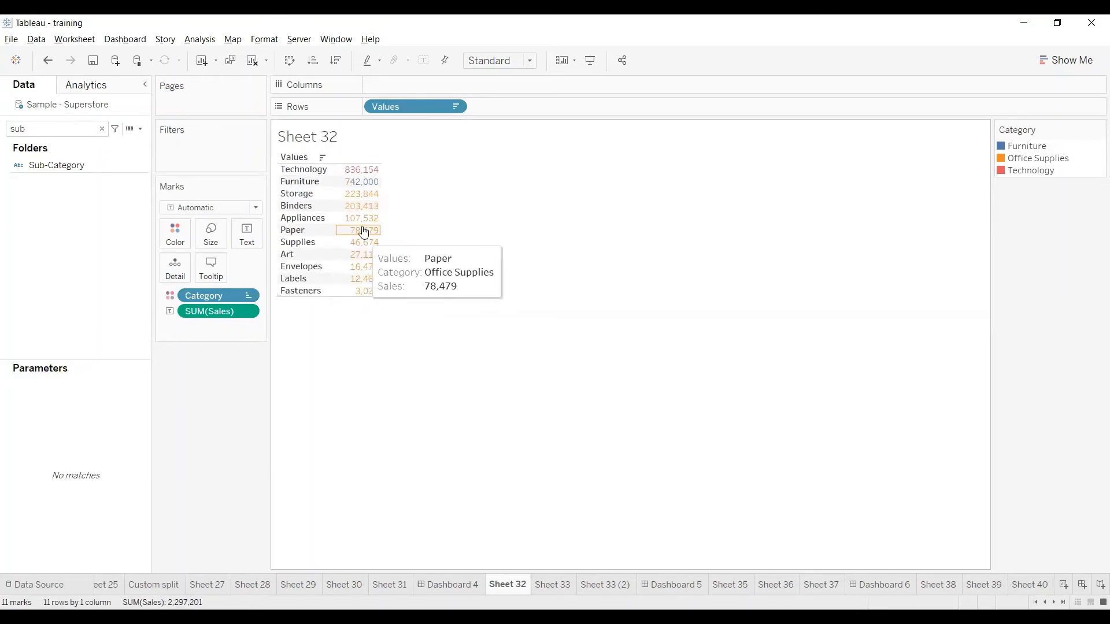
pyautogui.click(286, 183)
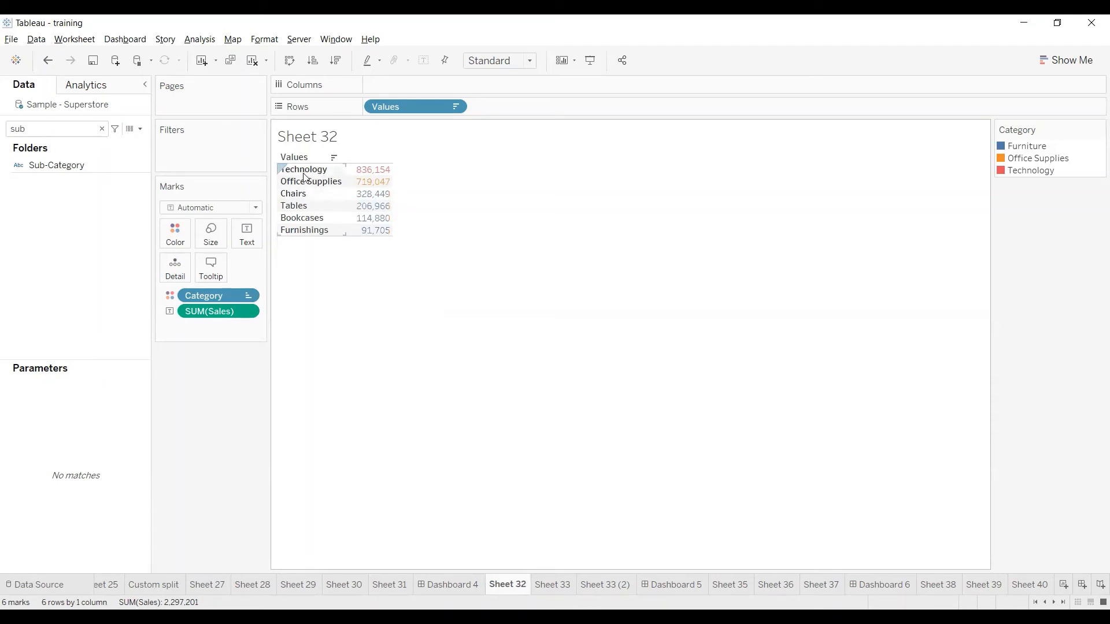
pyautogui.click(303, 195)
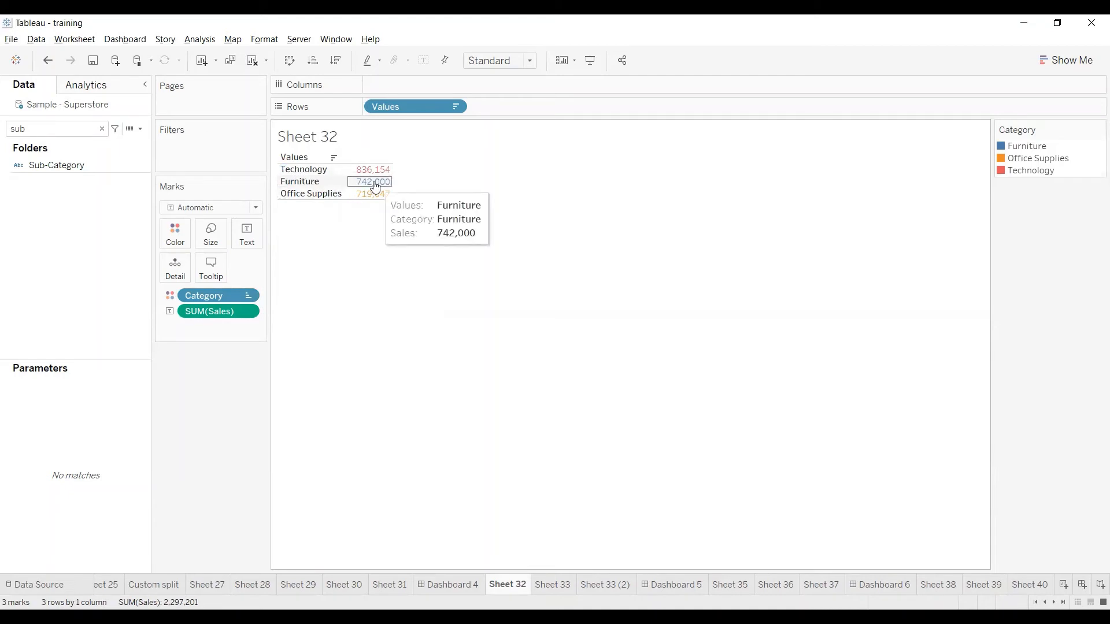
pyautogui.click(307, 196)
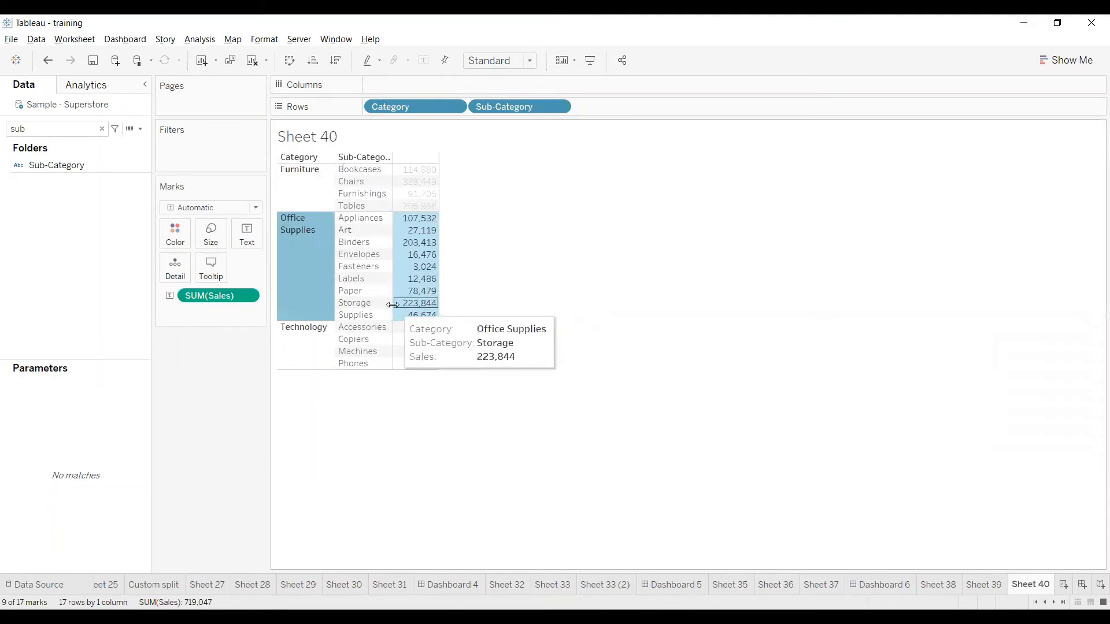
# Compare the full Category and Sub-Category table on Sheet 40 with the drill-down table on Sheet 32.
pyautogui.click(630, 393)
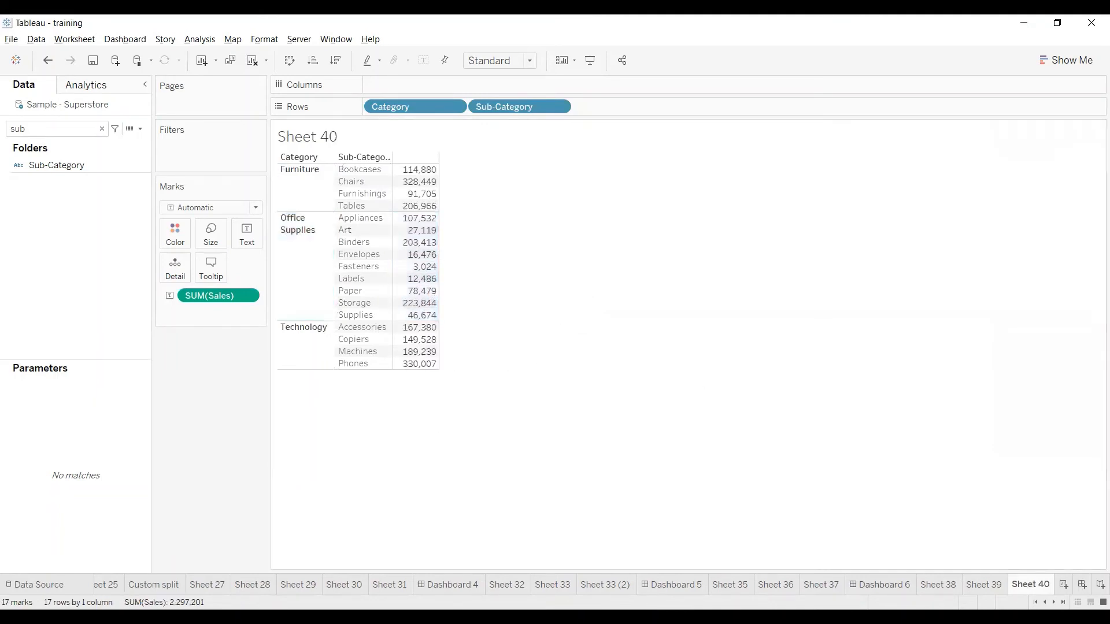
pyautogui.click(530, 585)
pyautogui.click(519, 584)
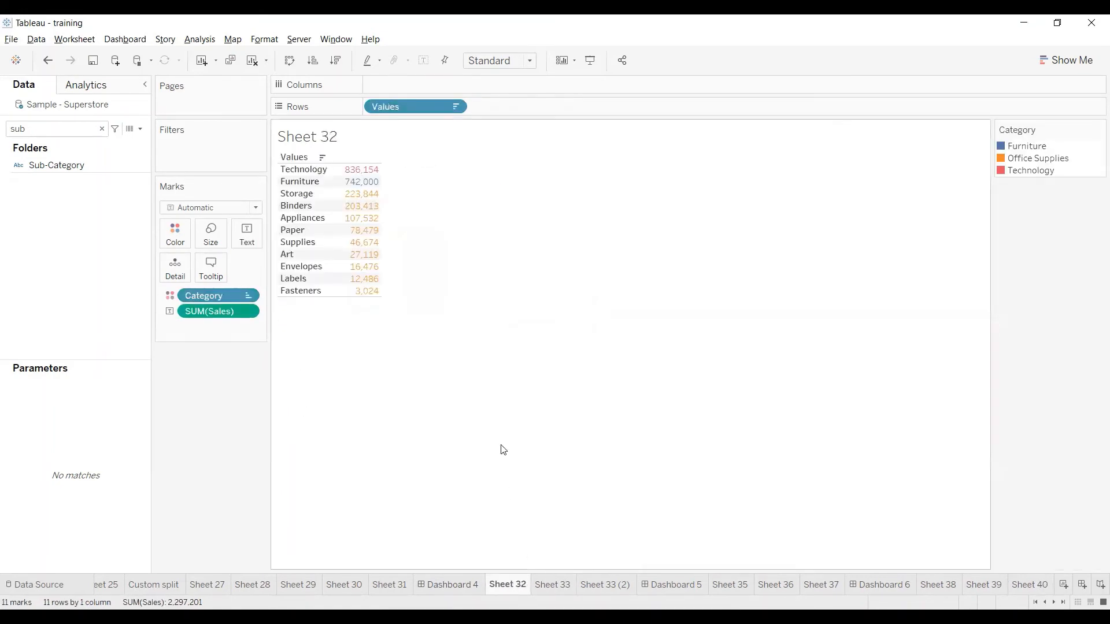
pyautogui.click(1045, 588)
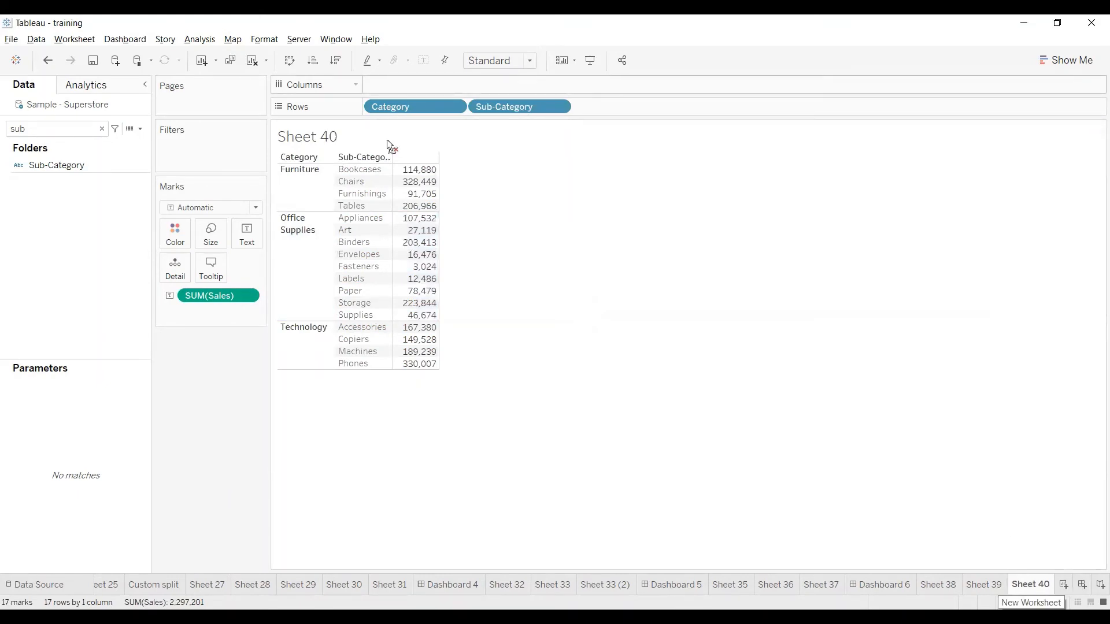
# Remove Category and Sub-Category from Rows on Sheet 40, and create a String parameter named Empty with a blank current value.
pyautogui.moveTo(387, 141); pyautogui.dragTo(225, 411)
pyautogui.click(140, 129)
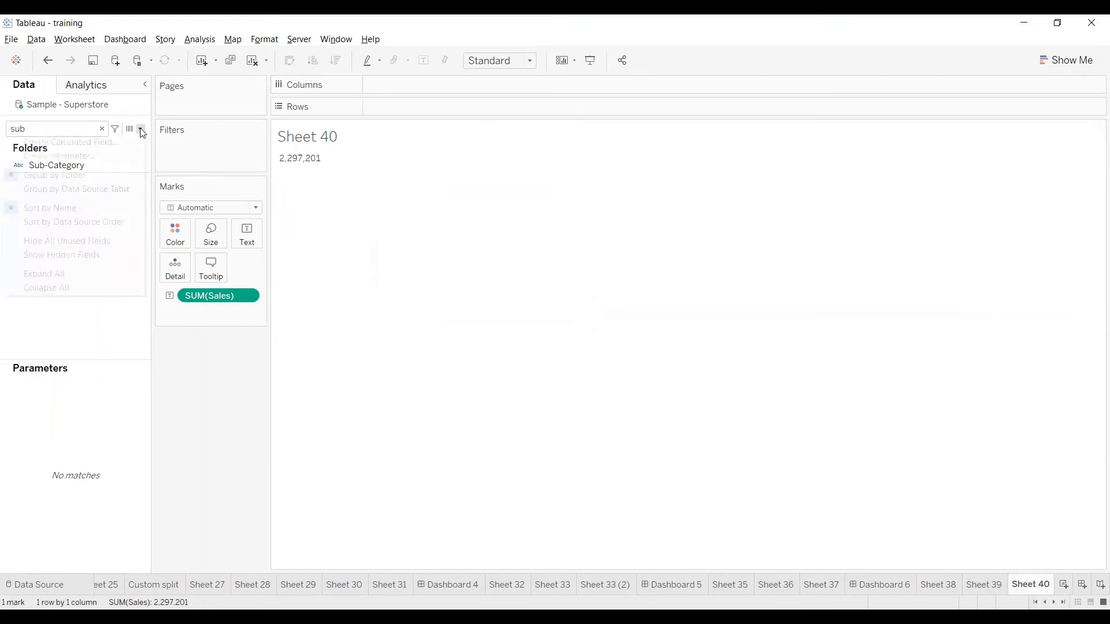
pyautogui.click(102, 154)
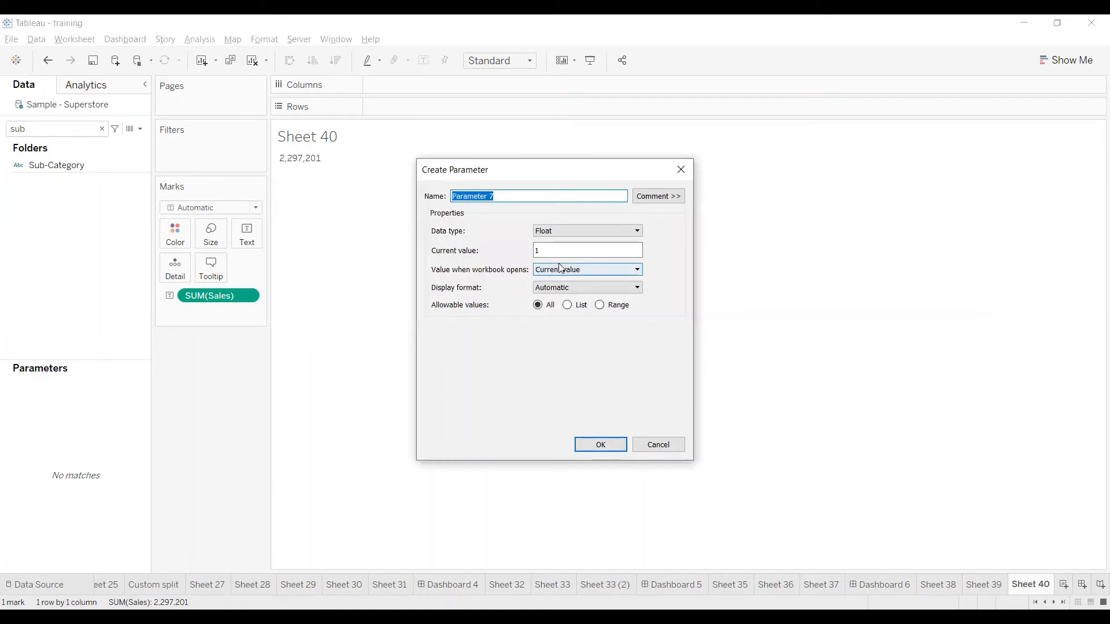
pyautogui.write('Empty')
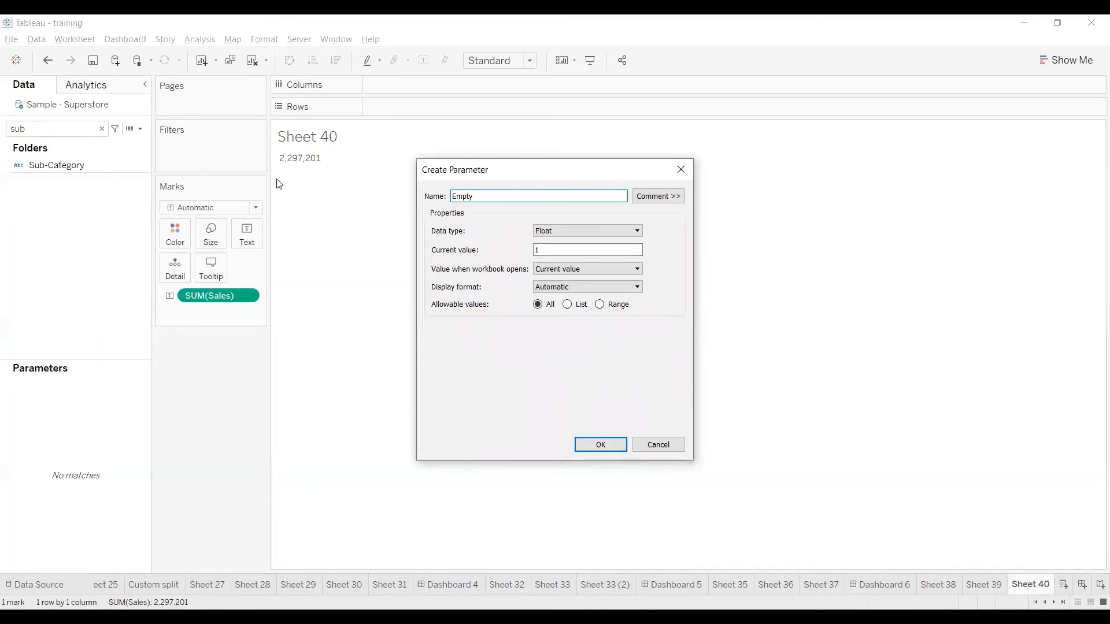
pyautogui.click(563, 230)
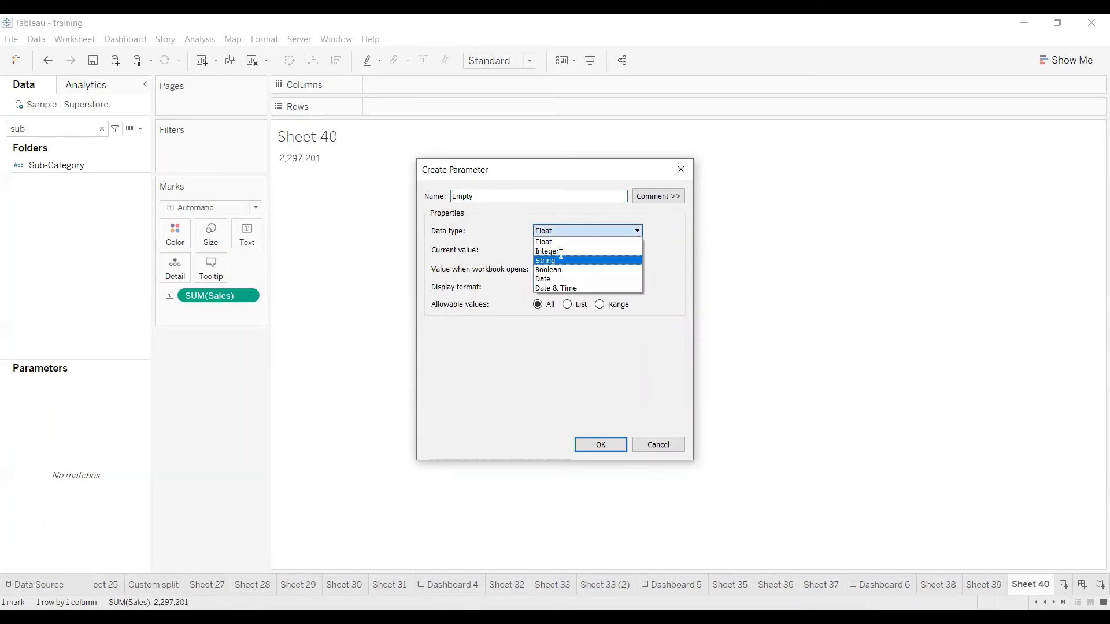
pyautogui.click(557, 260)
pyautogui.moveTo(542, 250); pyautogui.dragTo(506, 251)
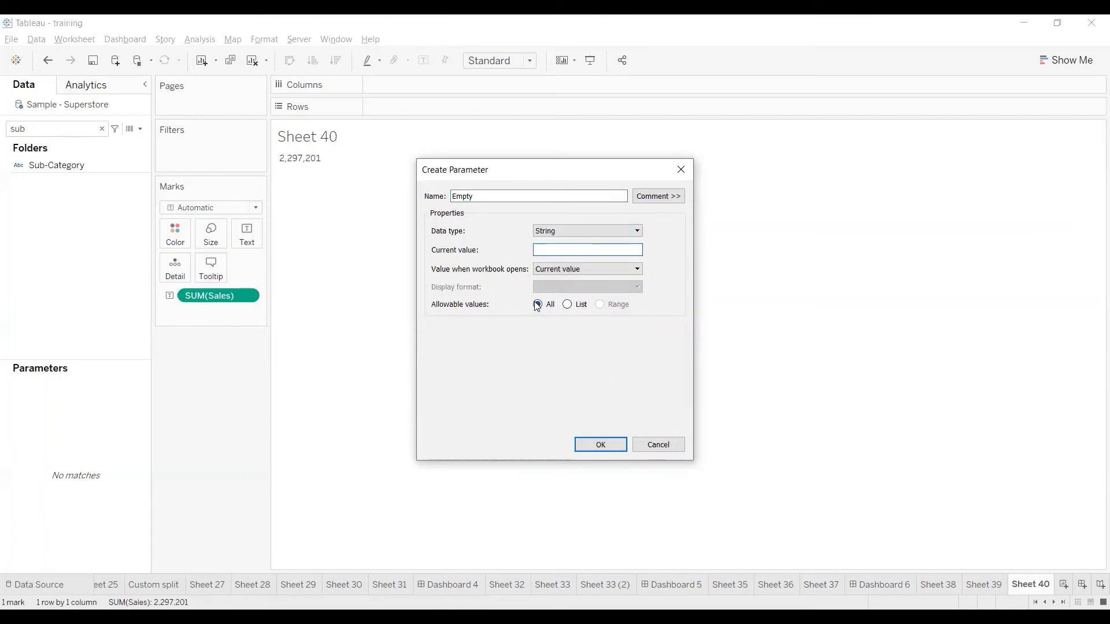
pyautogui.click(606, 445)
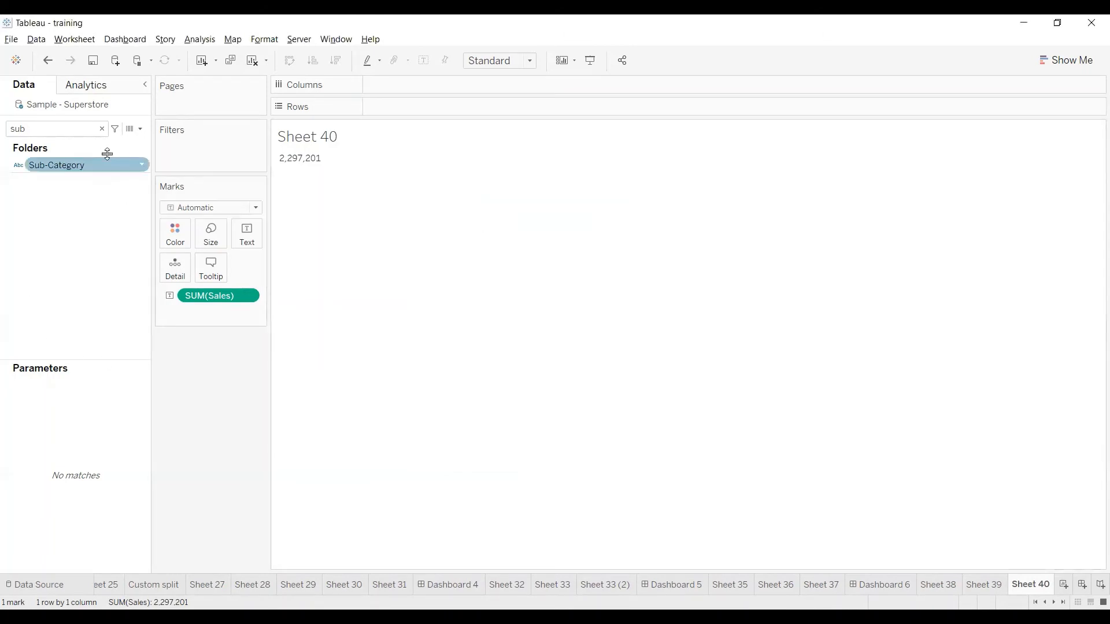
# Clear the field search, enlarge the parameter list and remove SUM(Sales) from the view.
pyautogui.click(102, 128)
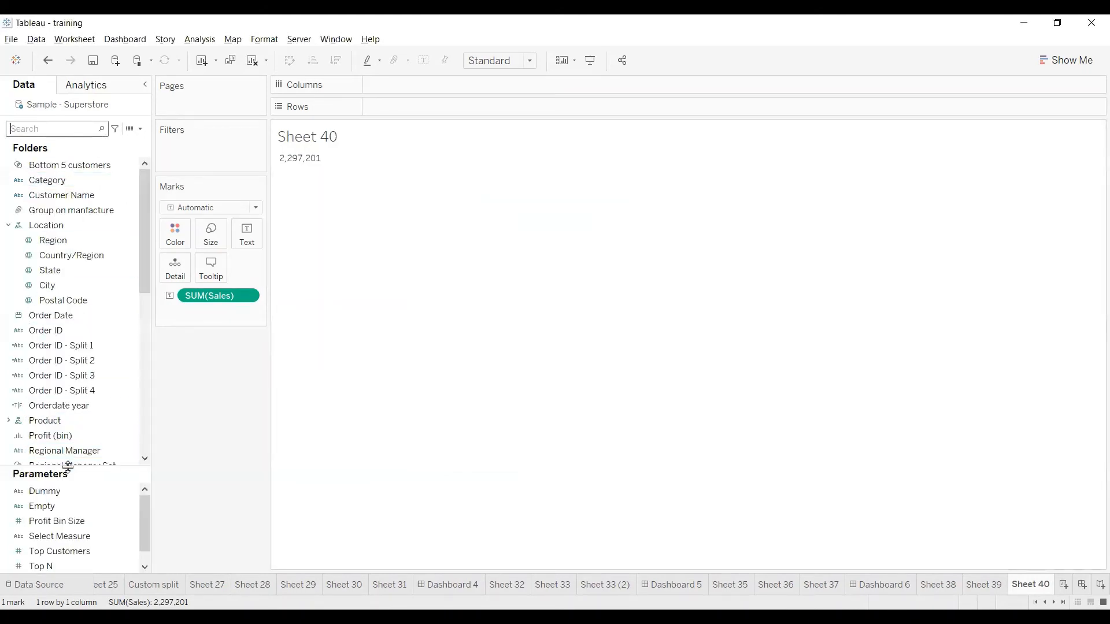
pyautogui.moveTo(68, 467); pyautogui.dragTo(74, 362)
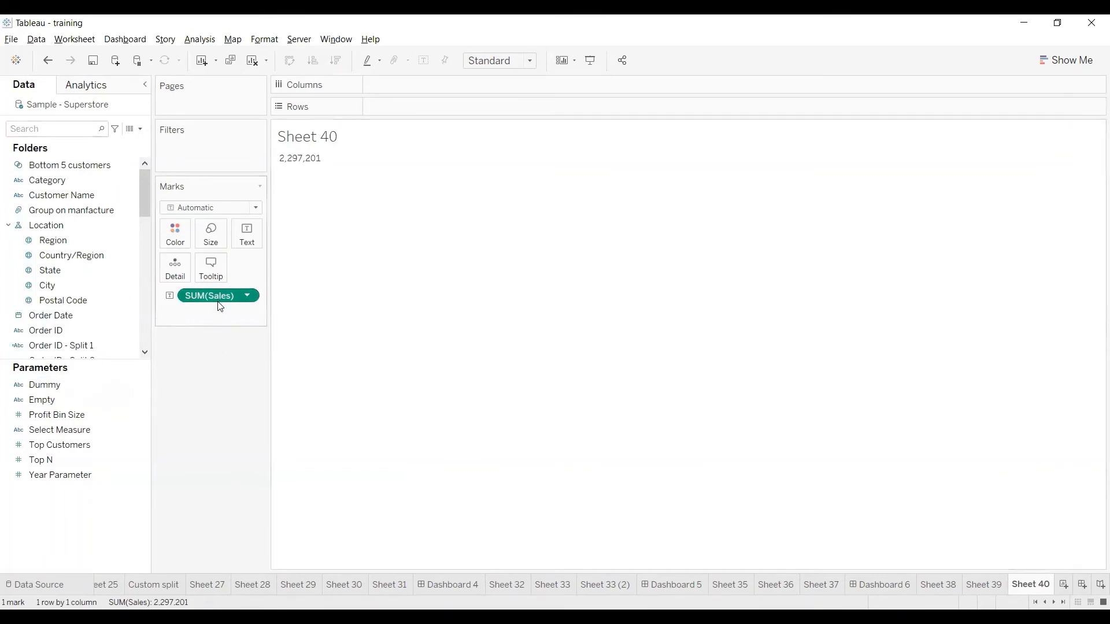
pyautogui.moveTo(204, 296); pyautogui.dragTo(180, 328)
# Start a new calculated field and name it Cat / Subcat.
pyautogui.click(141, 130)
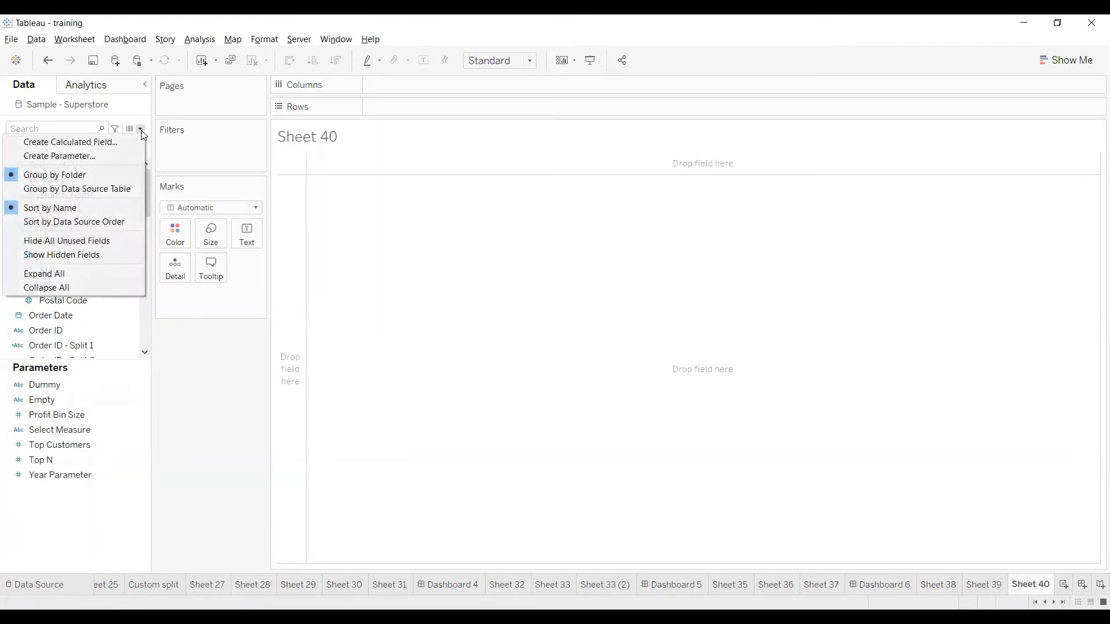
pyautogui.click(110, 143)
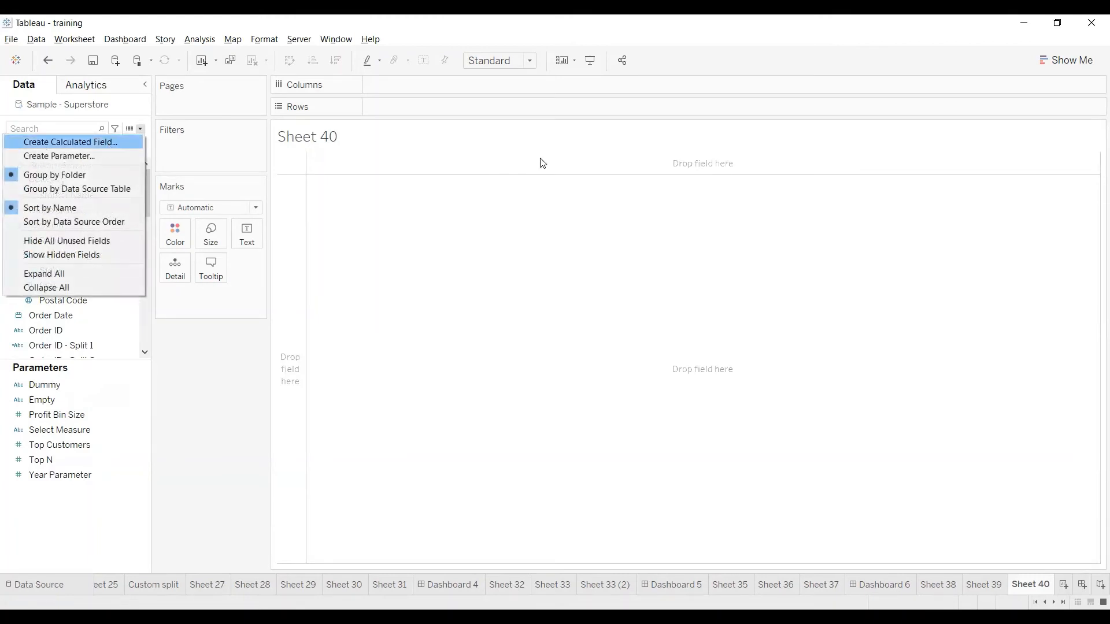
pyautogui.write('Choose')
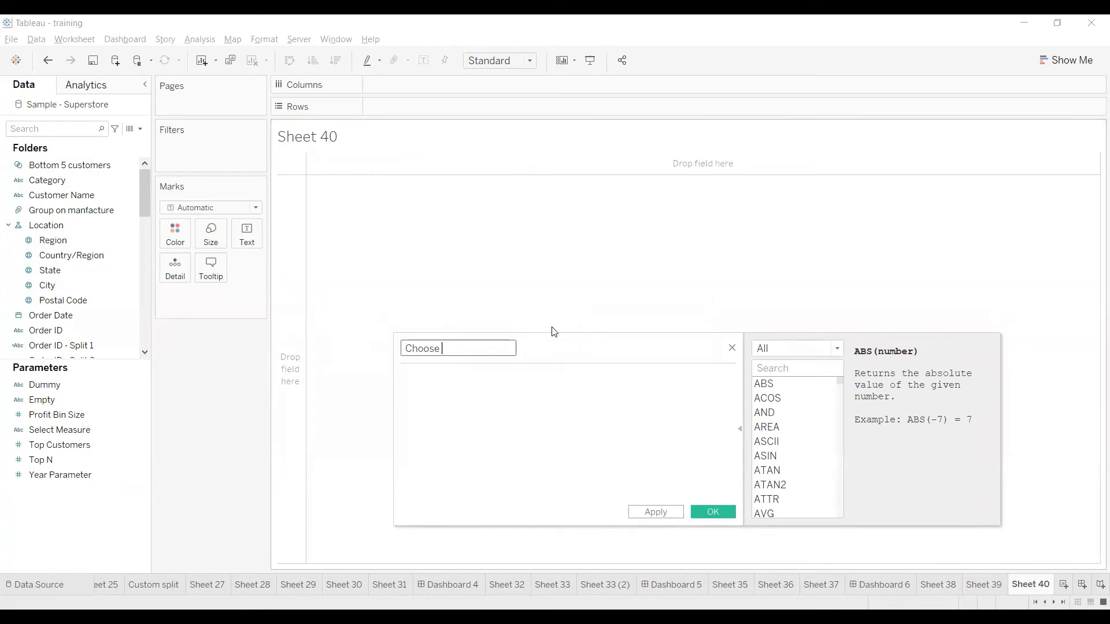
pyautogui.press('BackSpace')
pyautogui.press('BackSpace')
pyautogui.press('BackSpace')
pyautogui.press('BackSpace')
pyautogui.press('BackSpace')
pyautogui.press('BackSpace')
pyautogui.write('Dimensi')
pyautogui.press('BackSpace')
pyautogui.press('BackSpace')
pyautogui.press('BackSpace')
pyautogui.press('BackSpace')
pyautogui.press('BackSpace')
pyautogui.press('BackSpace')
pyautogui.press('BackSpace')
pyautogui.press('BackSpace')
pyautogui.write('Cat / Subca')
# Begin the Cat / Subcat formula with the condition if [Empty]=[Category].
pyautogui.click(529, 434)
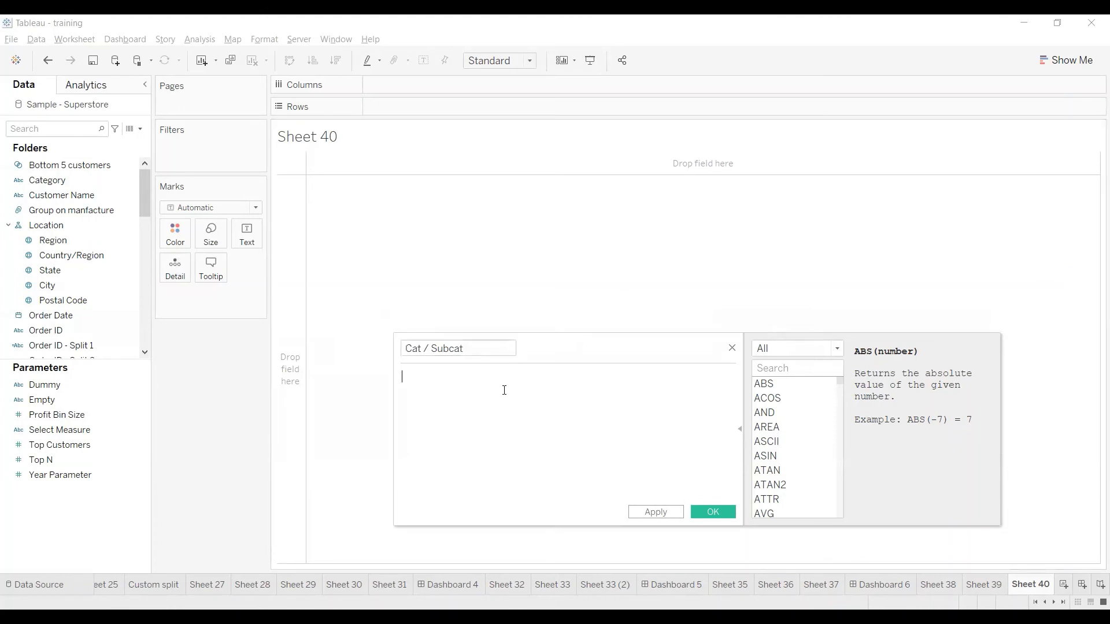
pyautogui.moveTo(580, 346); pyautogui.dragTo(650, 236)
pyautogui.write('if')
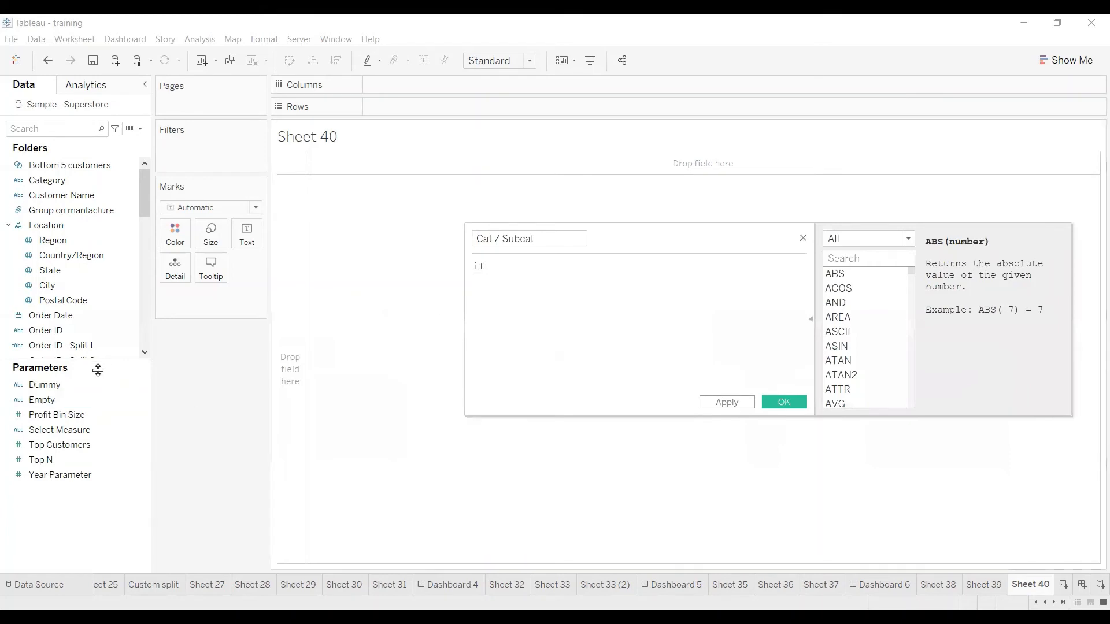
pyautogui.write(' e')
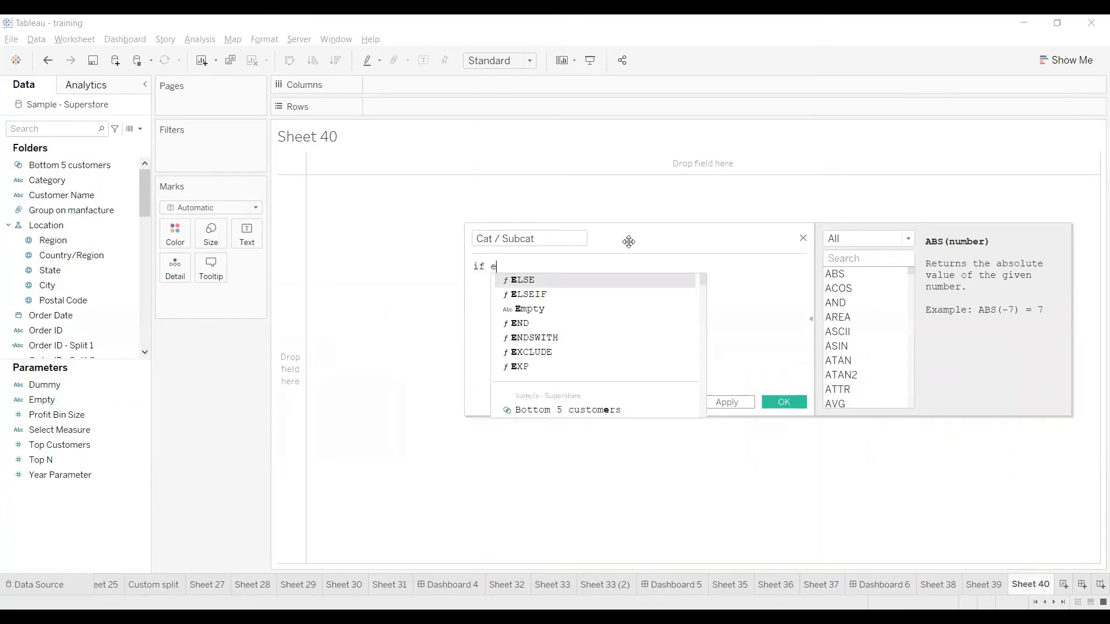
pyautogui.write('mpty')
pyautogui.press('Return')
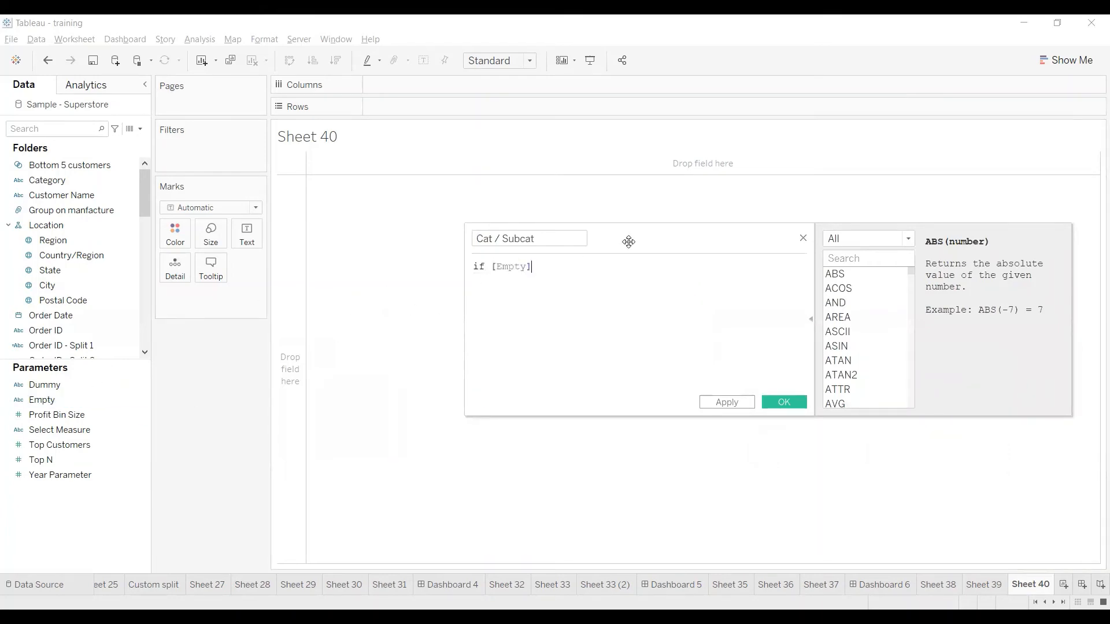
pyautogui.write('=c')
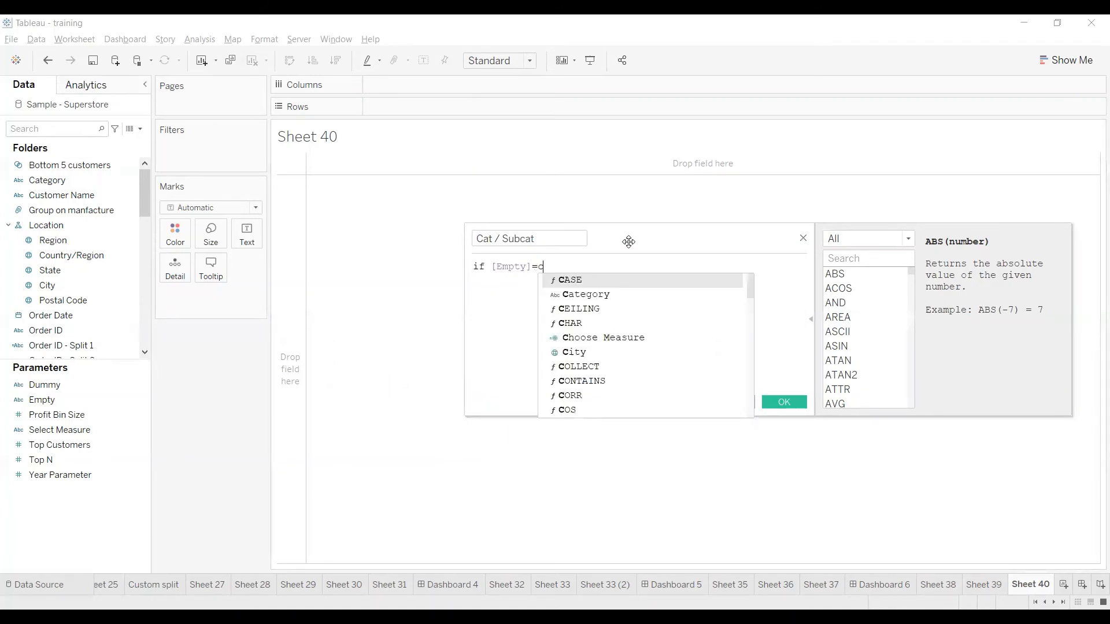
pyautogui.write('ate')
pyautogui.press('Return')
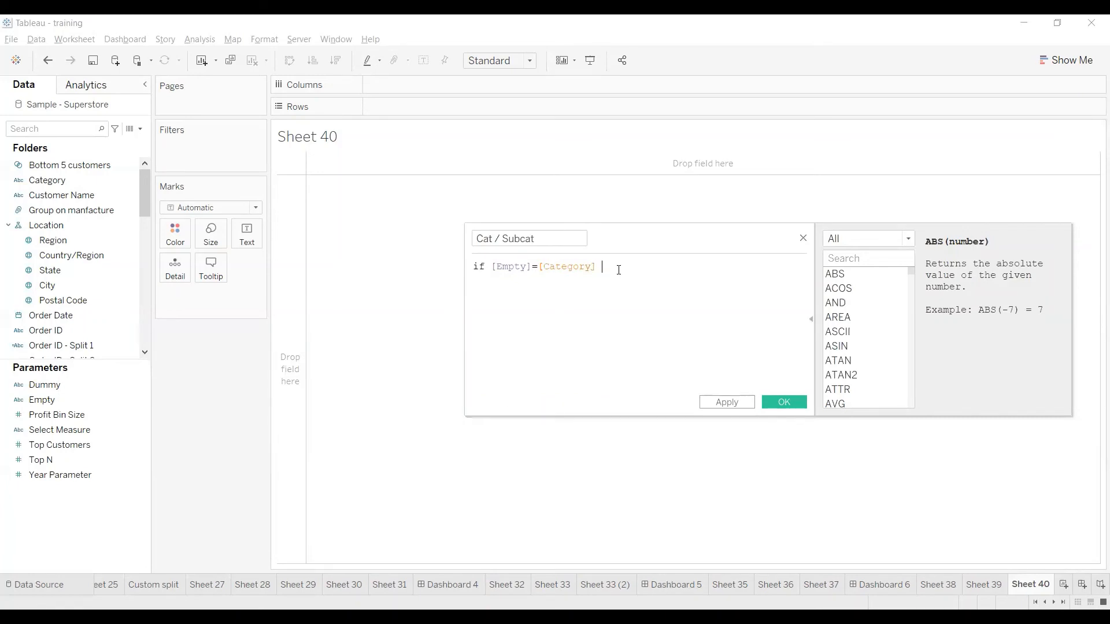
# Complete the Cat / Subcat formula with then [Sub-Category] else [Category] end, and save the calculated field.
pyautogui.write('then sub')
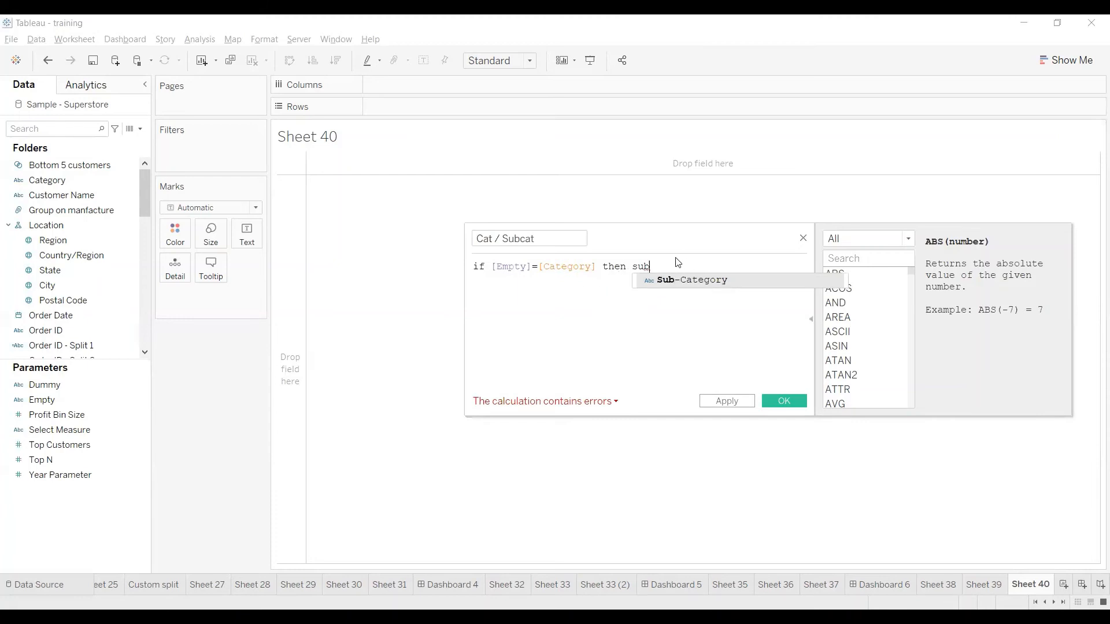
pyautogui.click(681, 283)
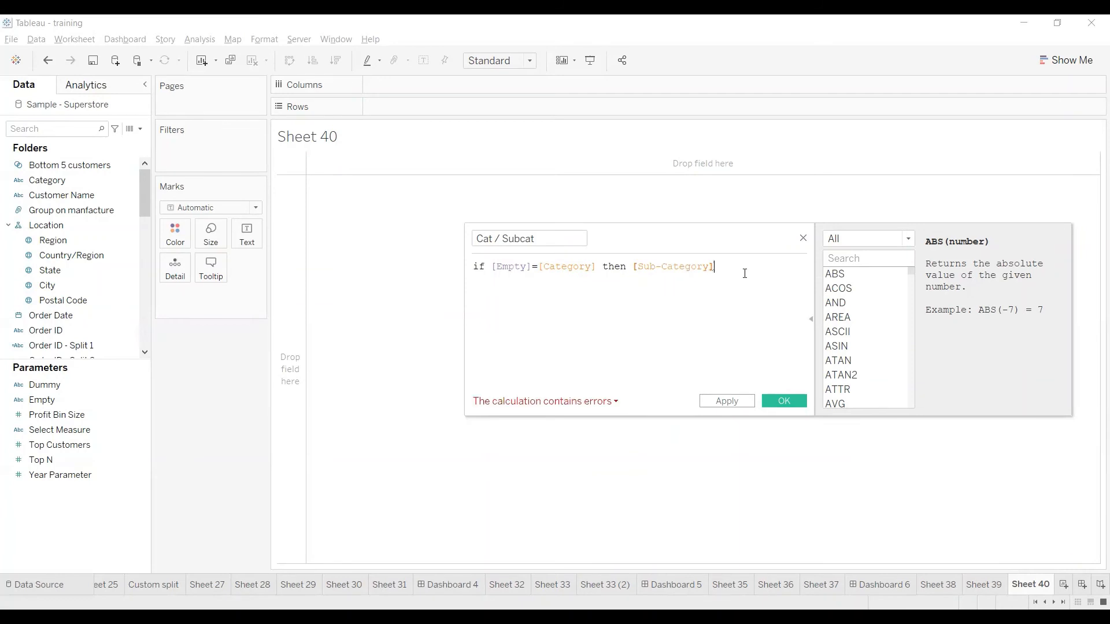
pyautogui.write('e')
pyautogui.write('lse ')
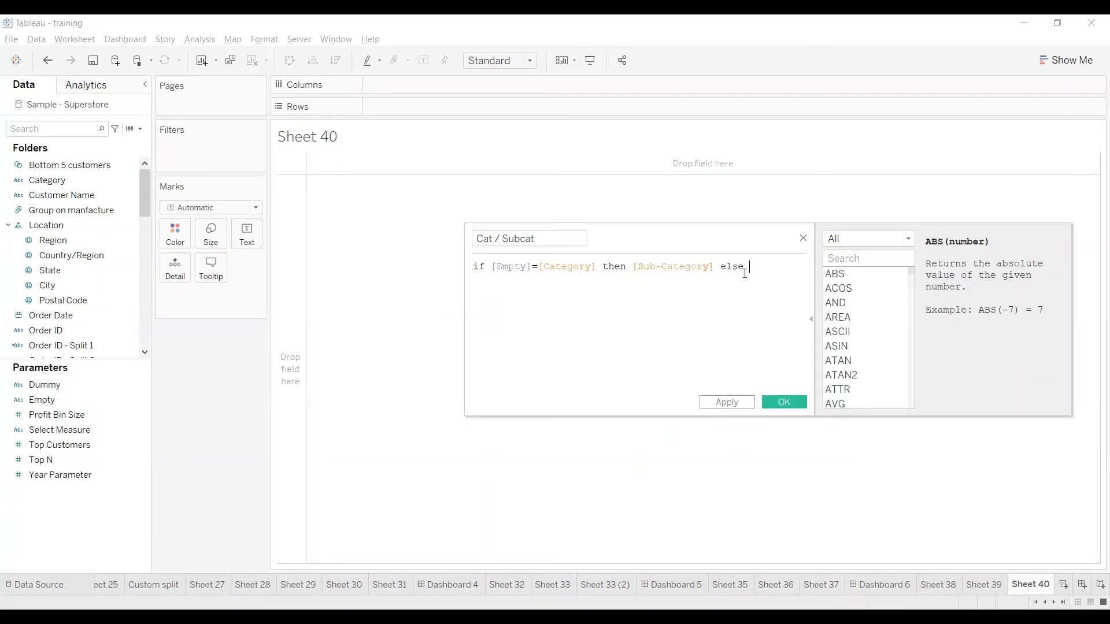
pyautogui.write('cate')
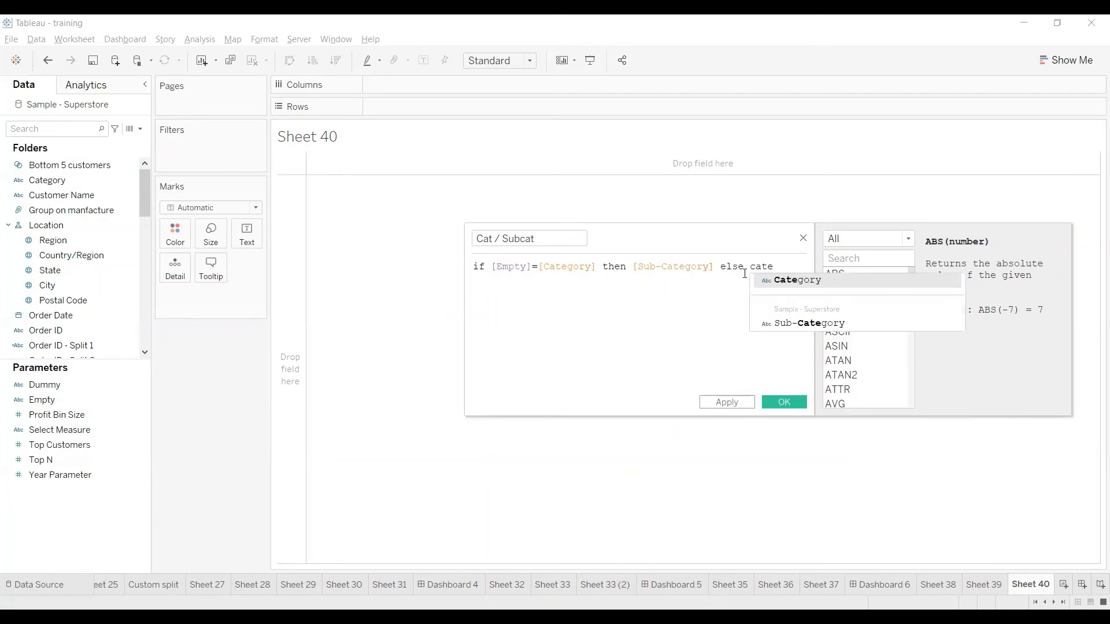
pyautogui.press('Return')
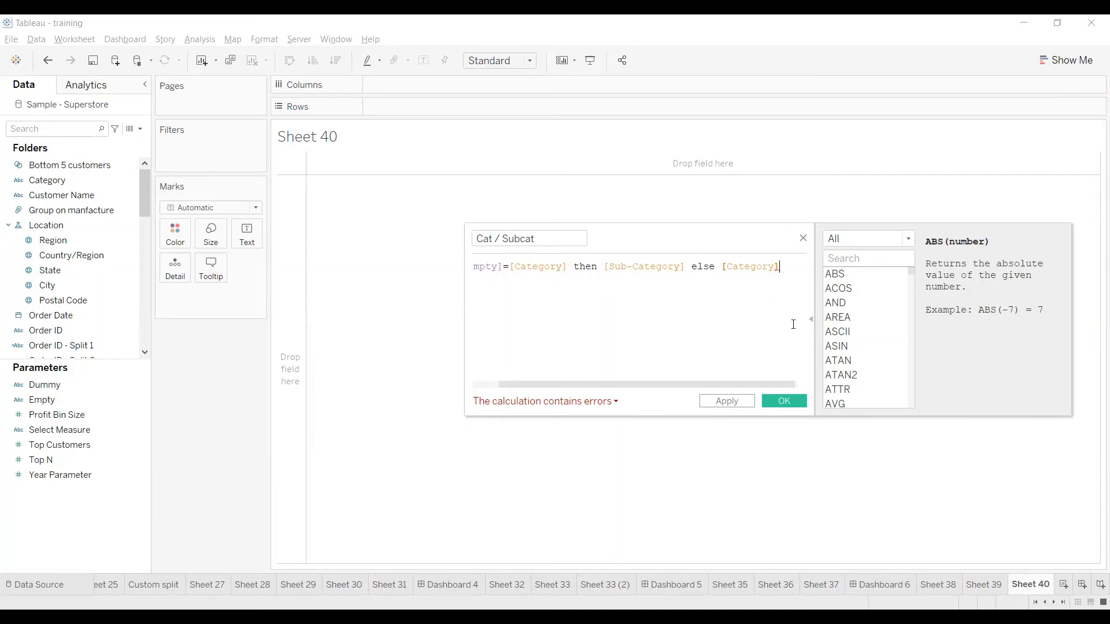
pyautogui.press('Return')
pyautogui.write('en')
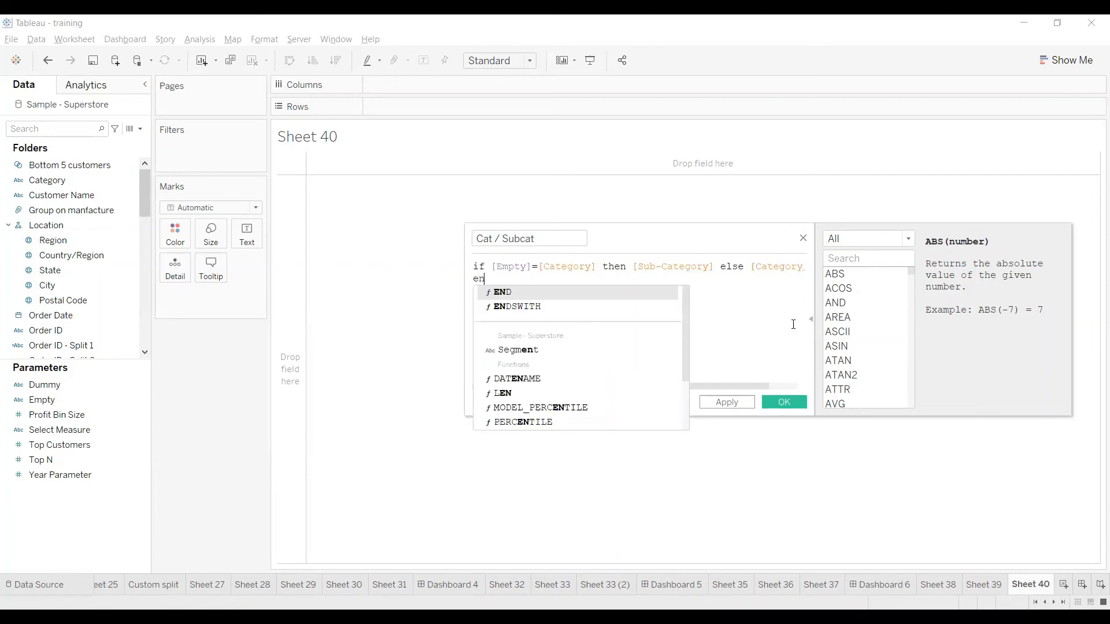
pyautogui.write('d')
pyautogui.click(727, 403)
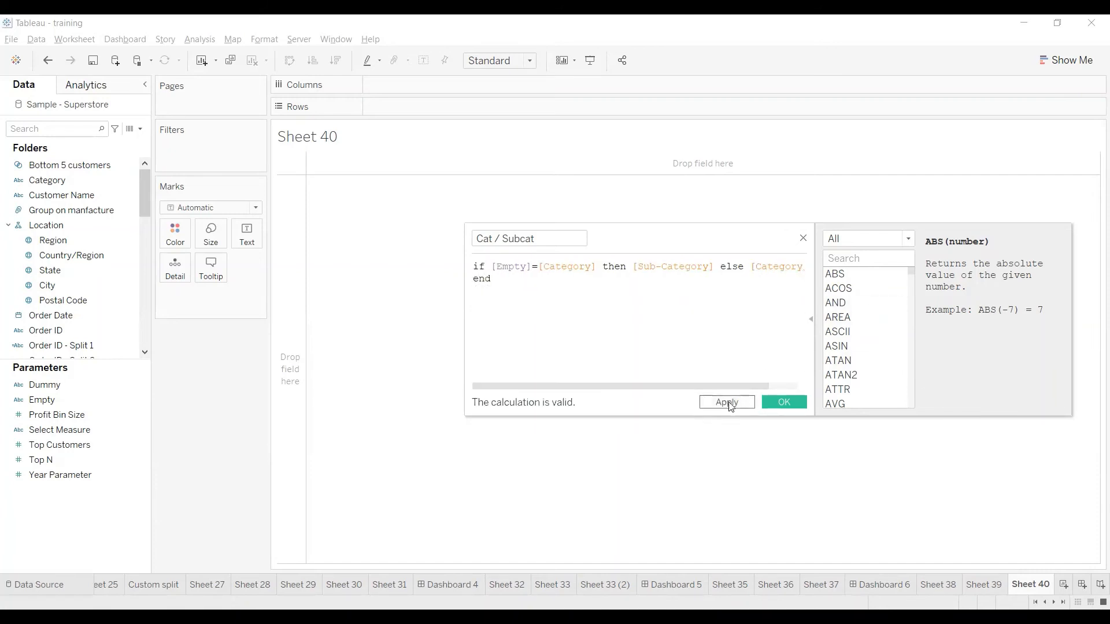
pyautogui.click(786, 407)
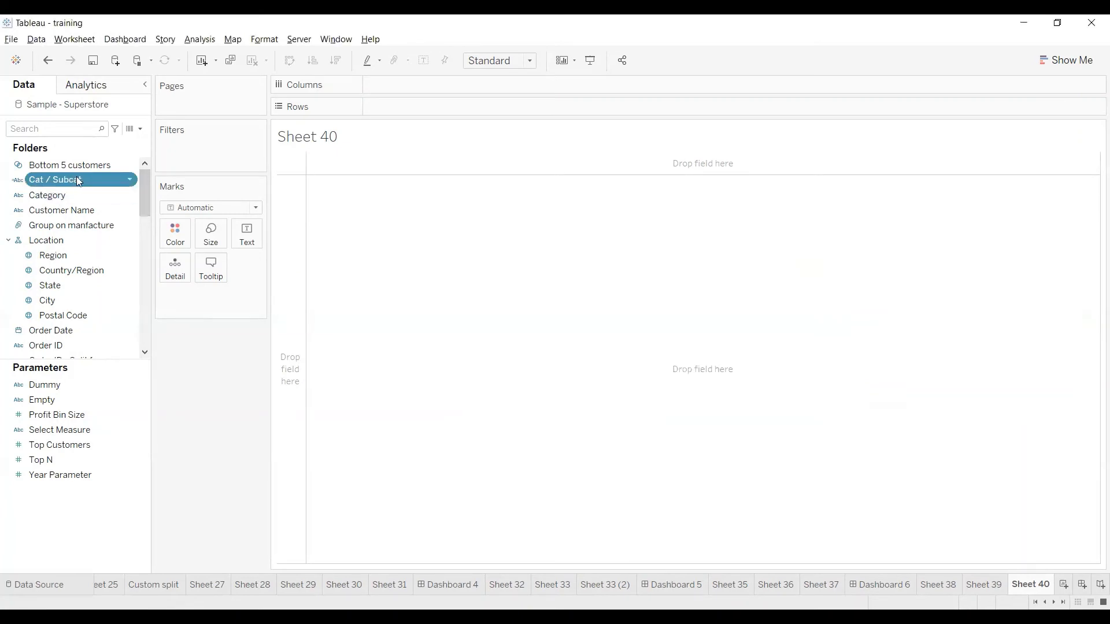
# Place Cat / Subcat on Rows and add Sales to the view as the text value.
pyautogui.moveTo(419, 115); pyautogui.dragTo(432, 107)
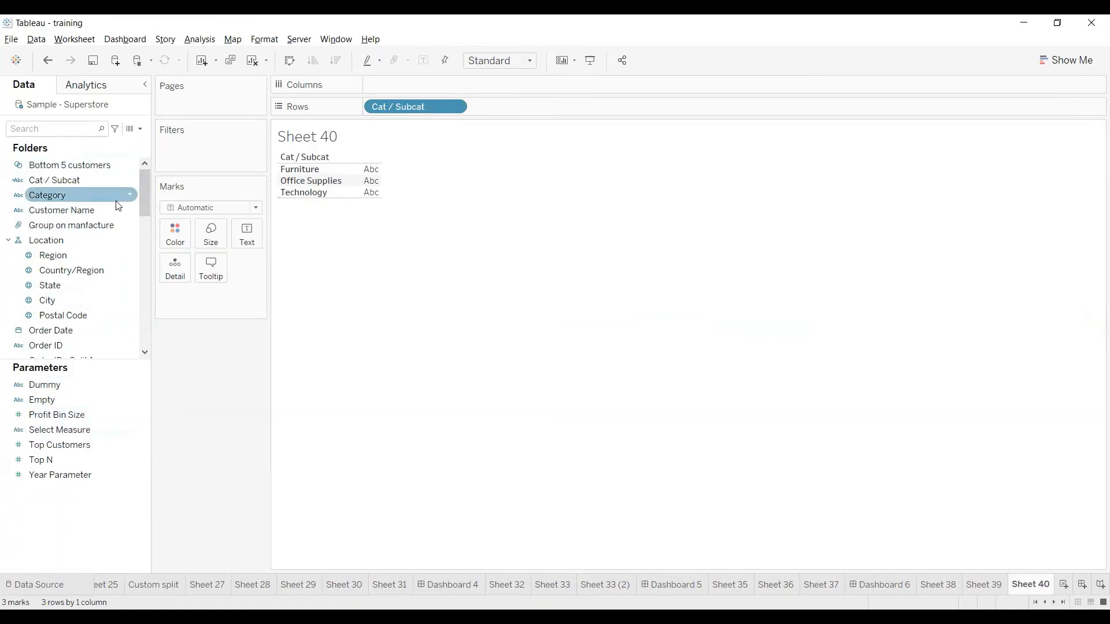
pyautogui.scroll(-10, 117, 211)
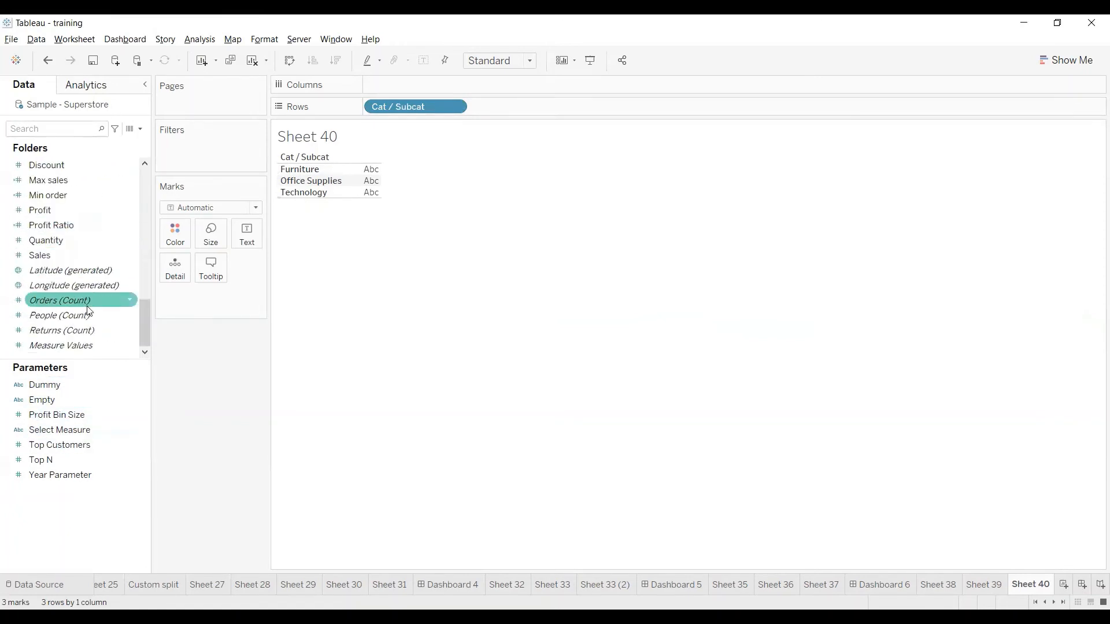
pyautogui.doubleClick(51, 255)
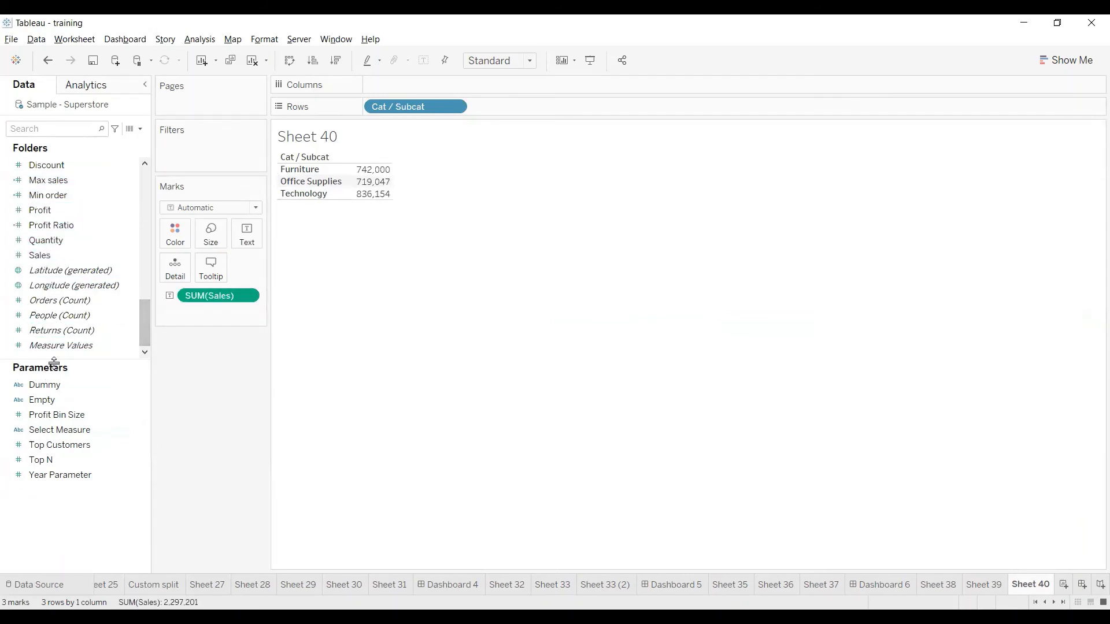
# Enlarge the field list and colour the marks by Category.
pyautogui.moveTo(53, 363); pyautogui.dragTo(53, 440)
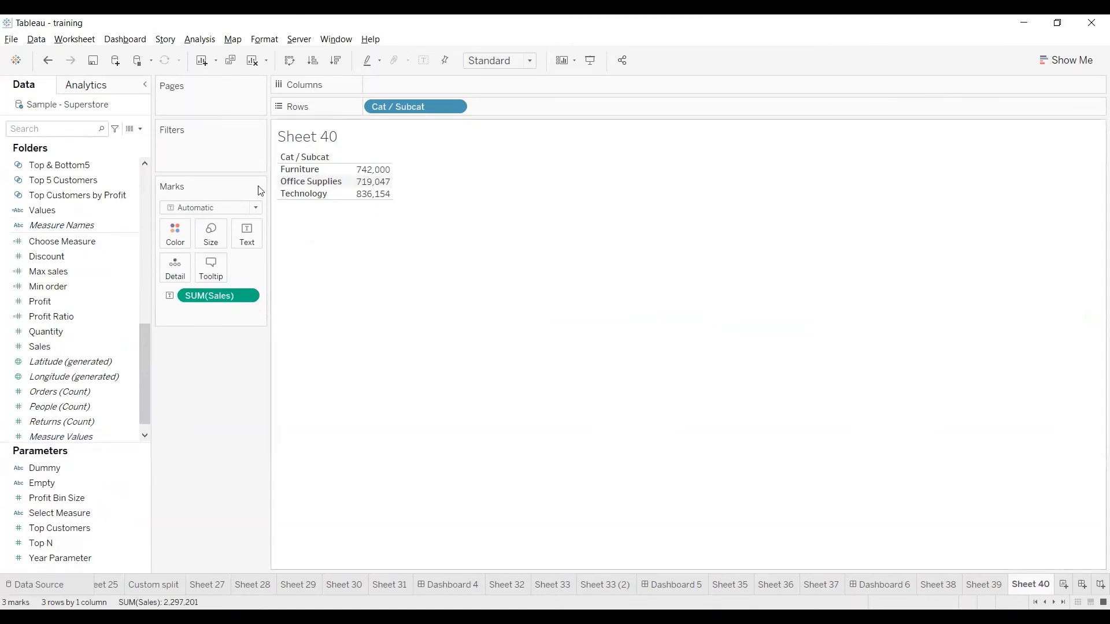
pyautogui.moveTo(375, 202)
pyautogui.scroll(6, 72, 227)
pyautogui.scroll(3, 72, 227)
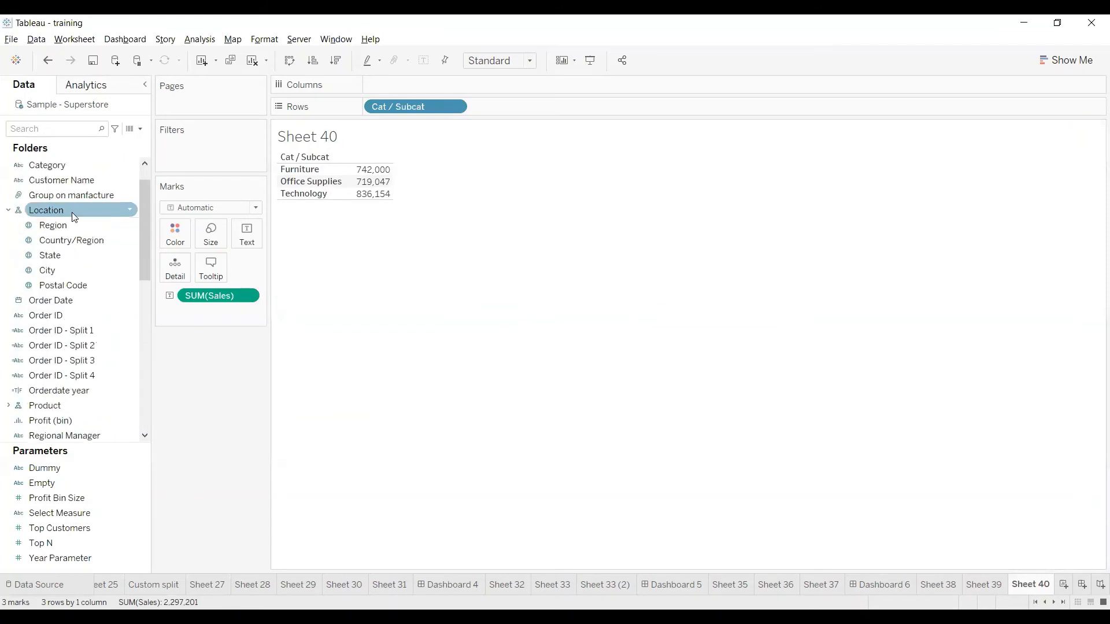
pyautogui.click(64, 165)
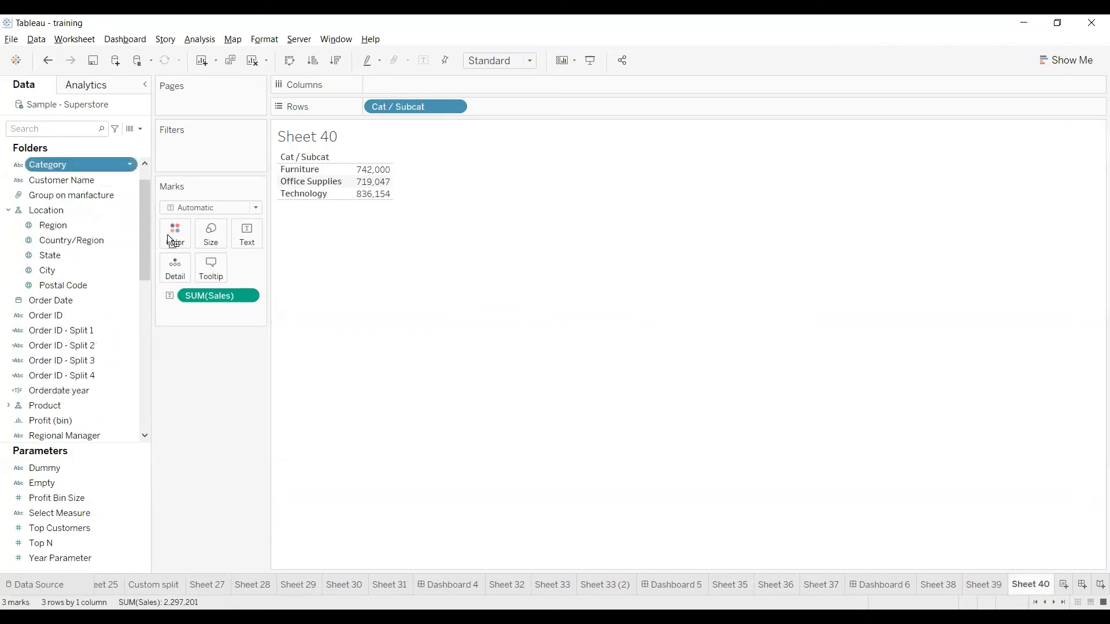
pyautogui.moveTo(167, 234); pyautogui.dragTo(173, 236)
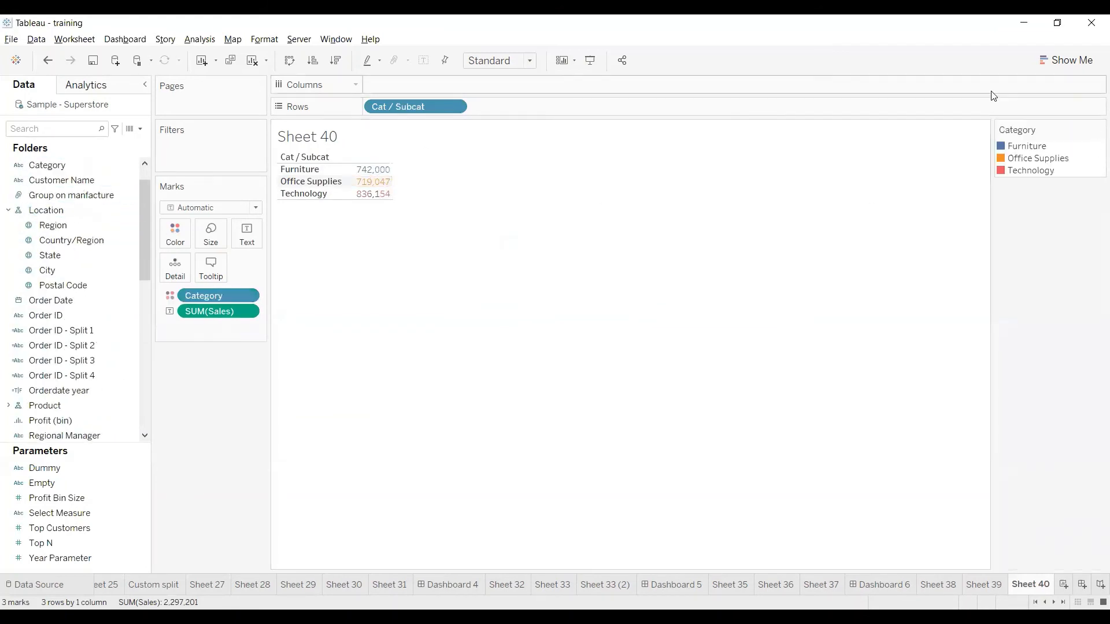
# Select the Furniture row to check its current click behaviour, and clear the selection.
pyautogui.moveTo(384, 181)
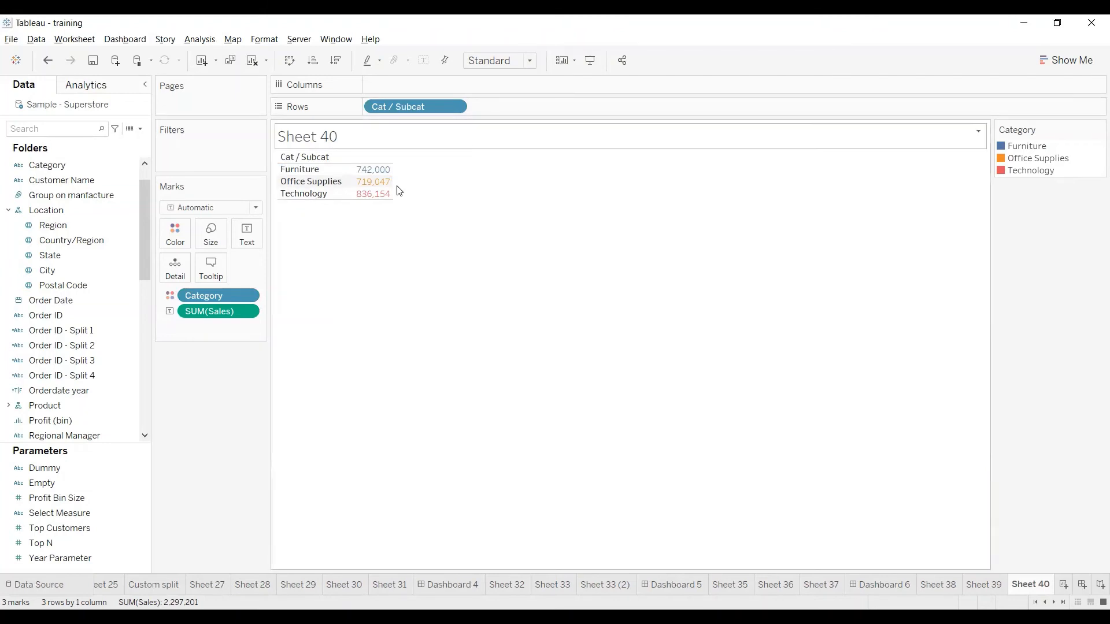
pyautogui.click(310, 172)
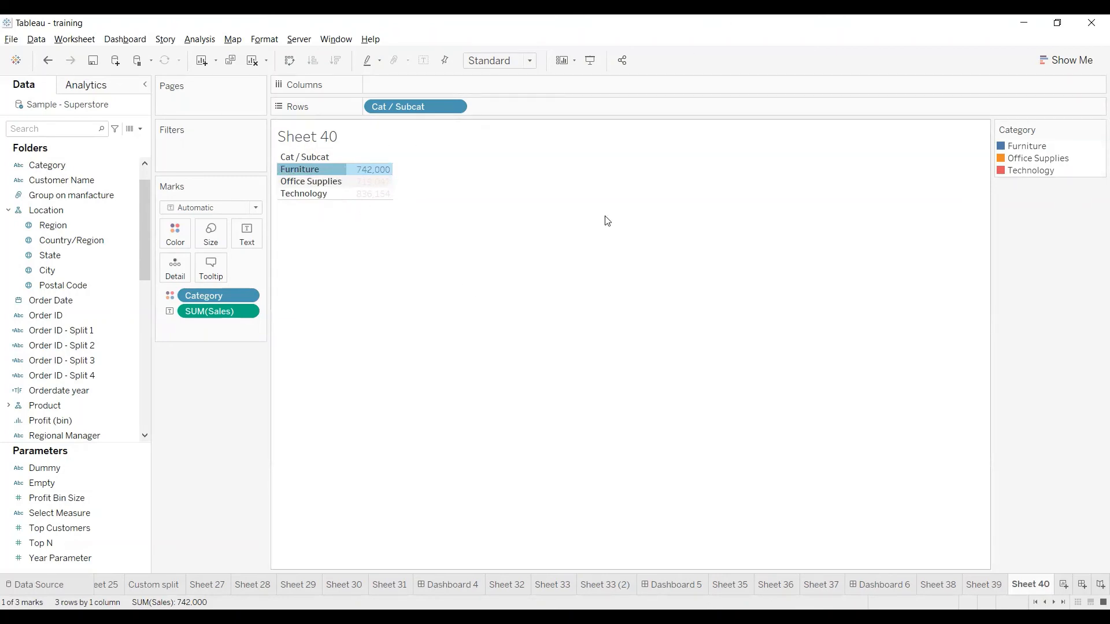
pyautogui.click(520, 257)
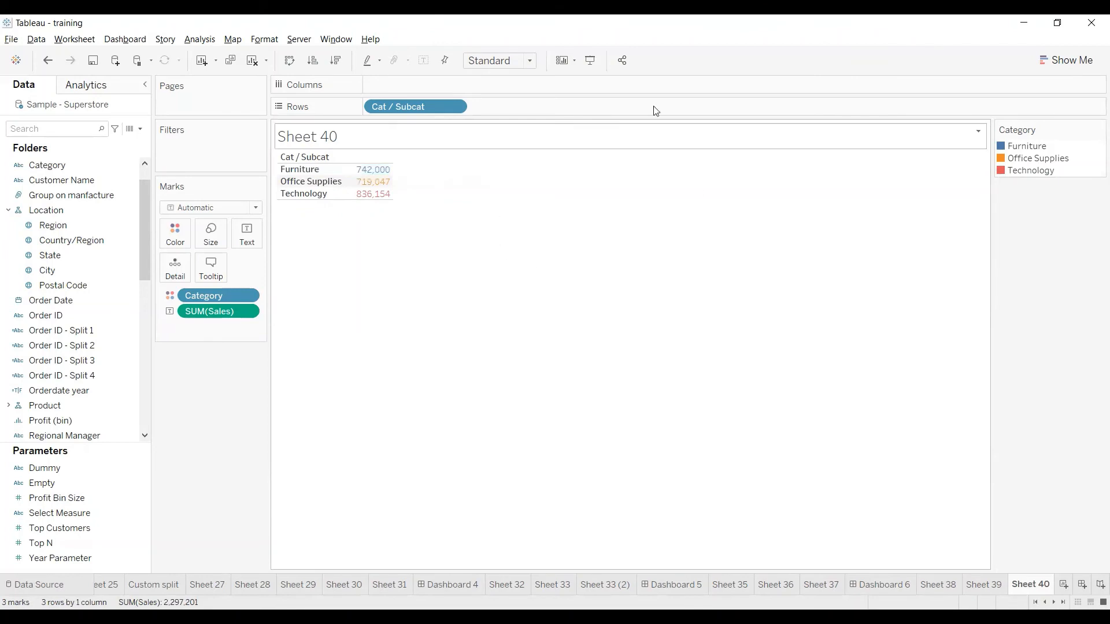
# Add a Change Parameter worksheet action on Sheet 40 and name it Catsubcat.
pyautogui.click(76, 43)
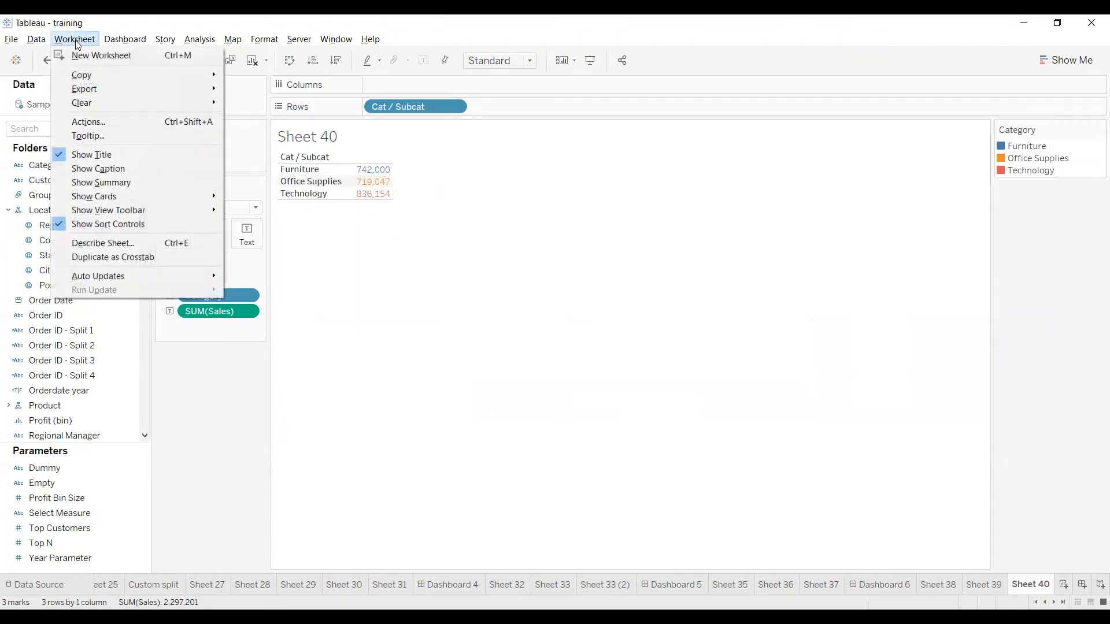
pyautogui.click(101, 126)
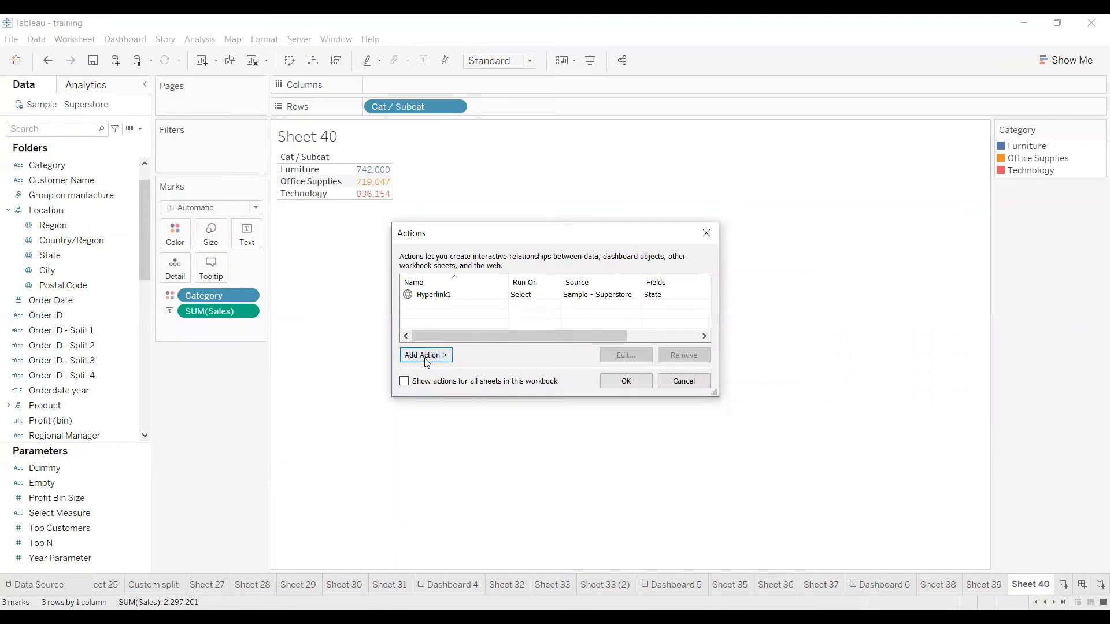
pyautogui.click(425, 357)
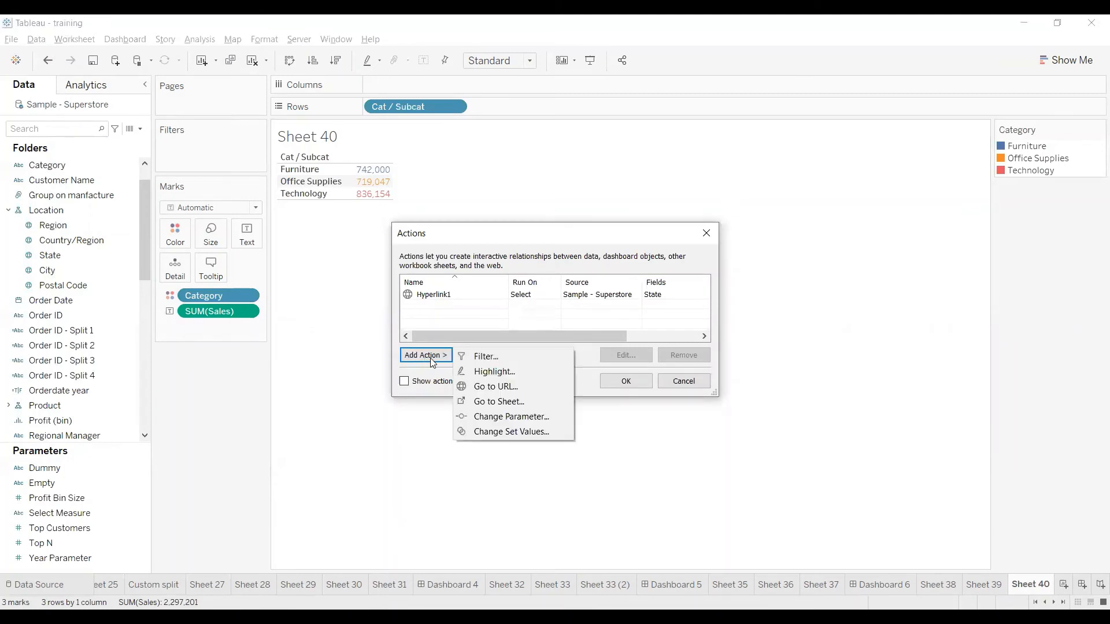
pyautogui.click(505, 416)
pyautogui.click(522, 191)
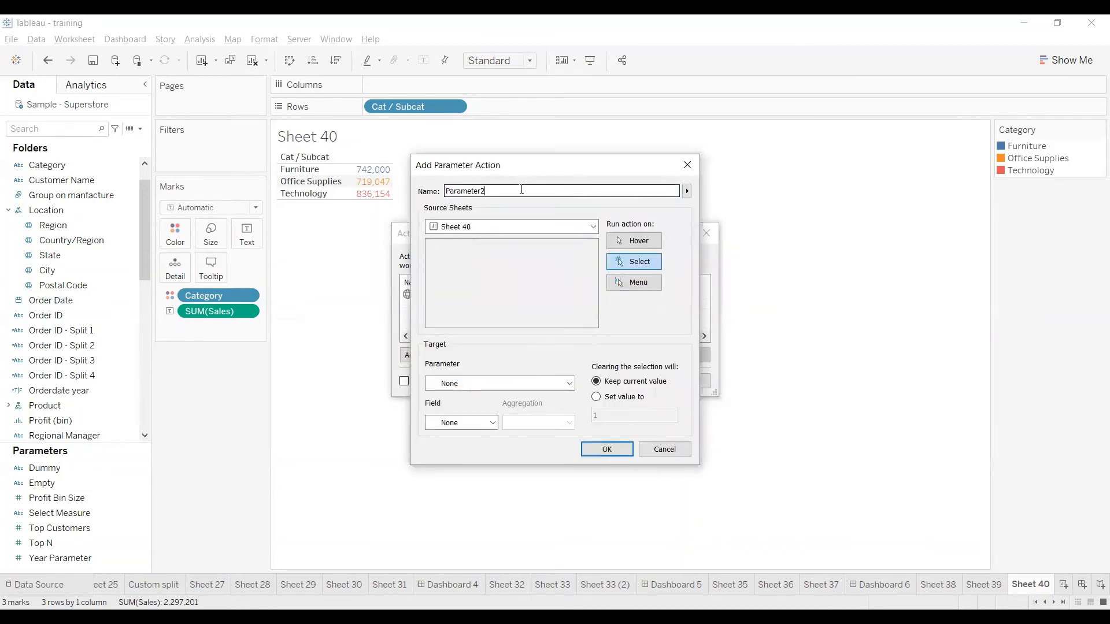
pyautogui.moveTo(523, 191); pyautogui.dragTo(400, 183)
pyautogui.write('Cat')
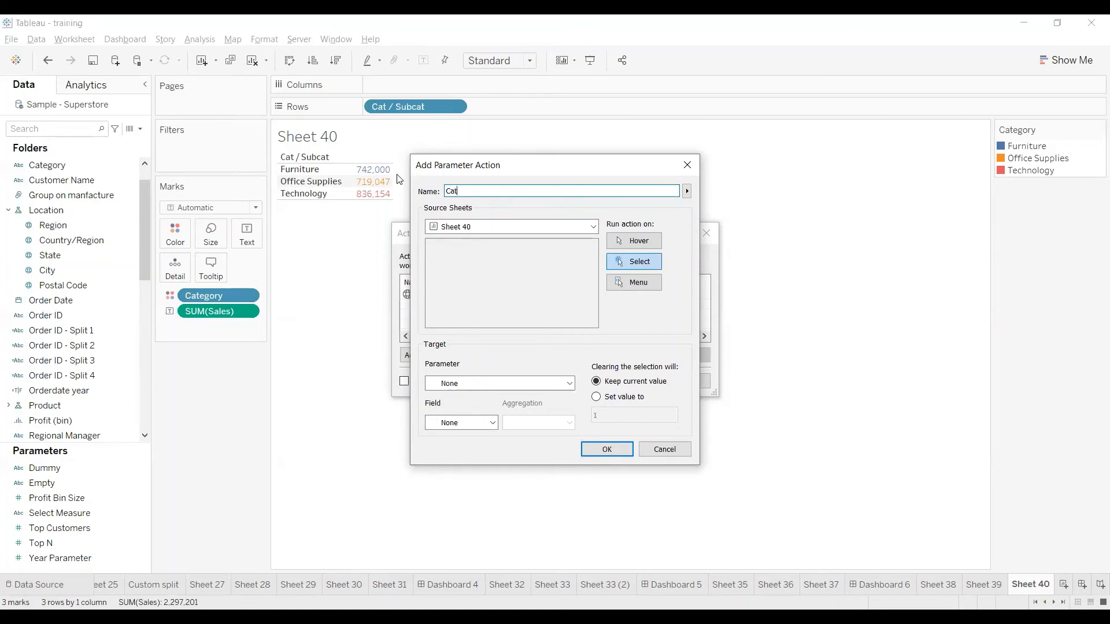
pyautogui.write('subcat')
# Target the Empty parameter from the Cat / Subcat field, keep the current value on clearing, save the action and drill into Furniture.
pyautogui.click(481, 389)
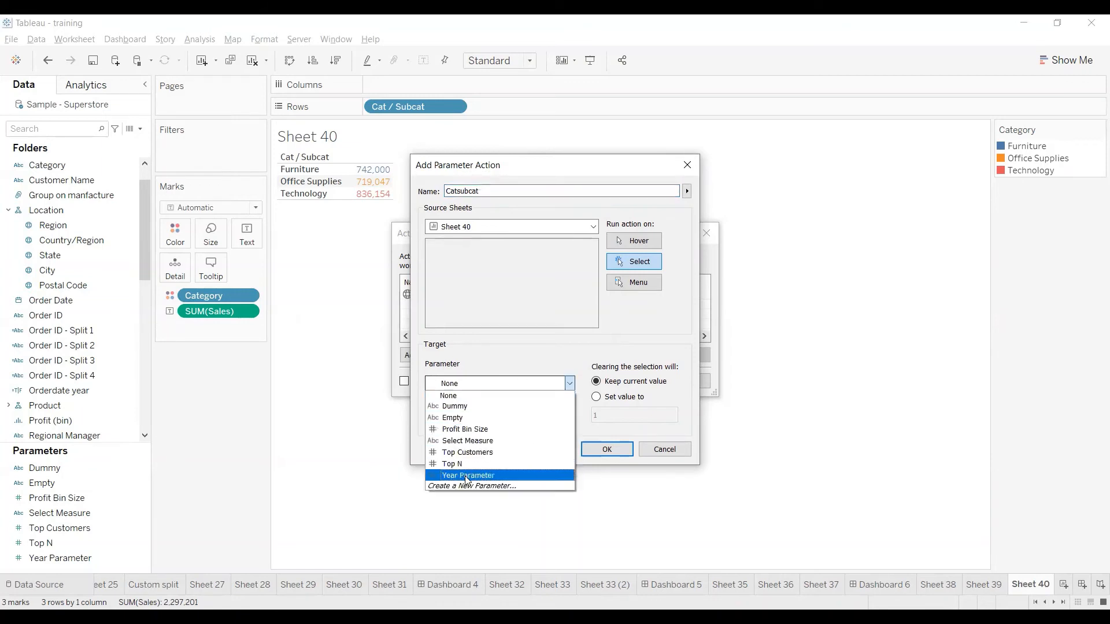
pyautogui.click(454, 419)
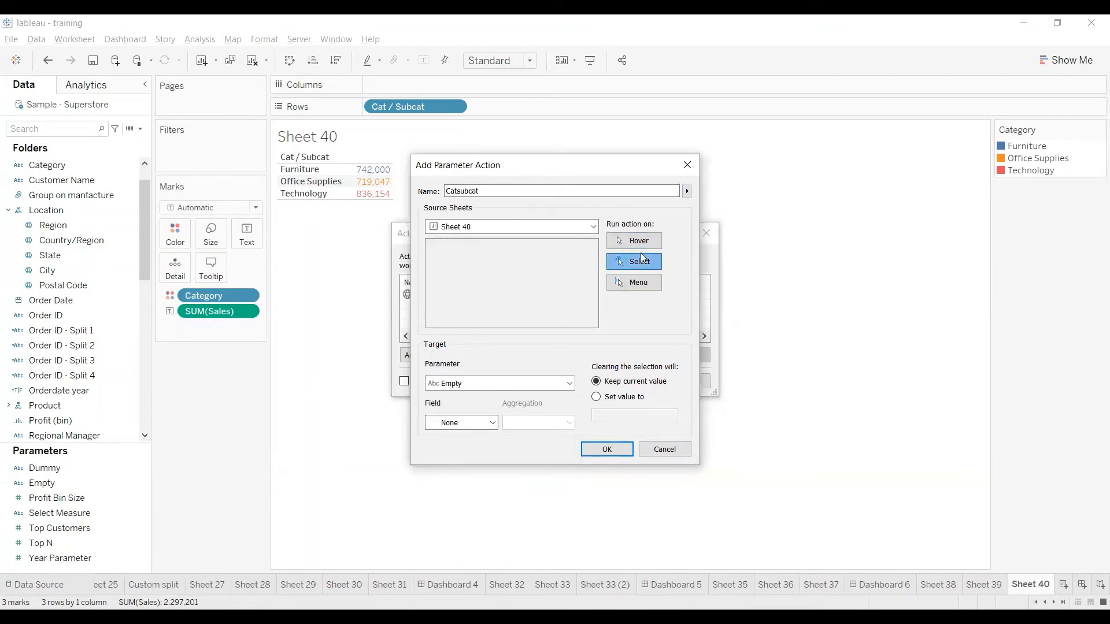
pyautogui.click(458, 423)
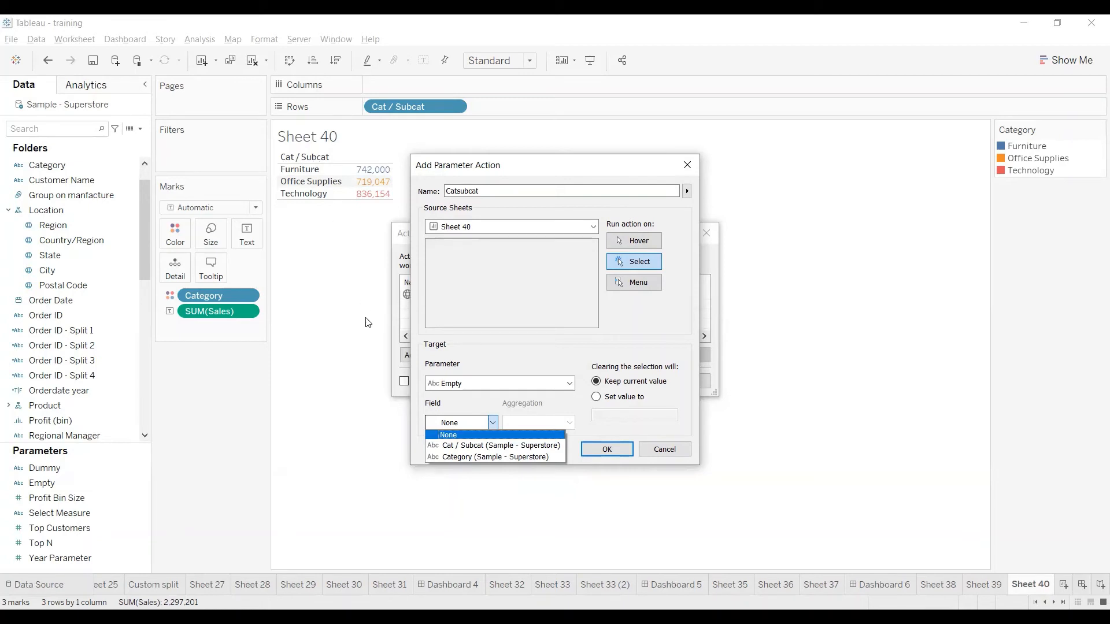
pyautogui.click(464, 446)
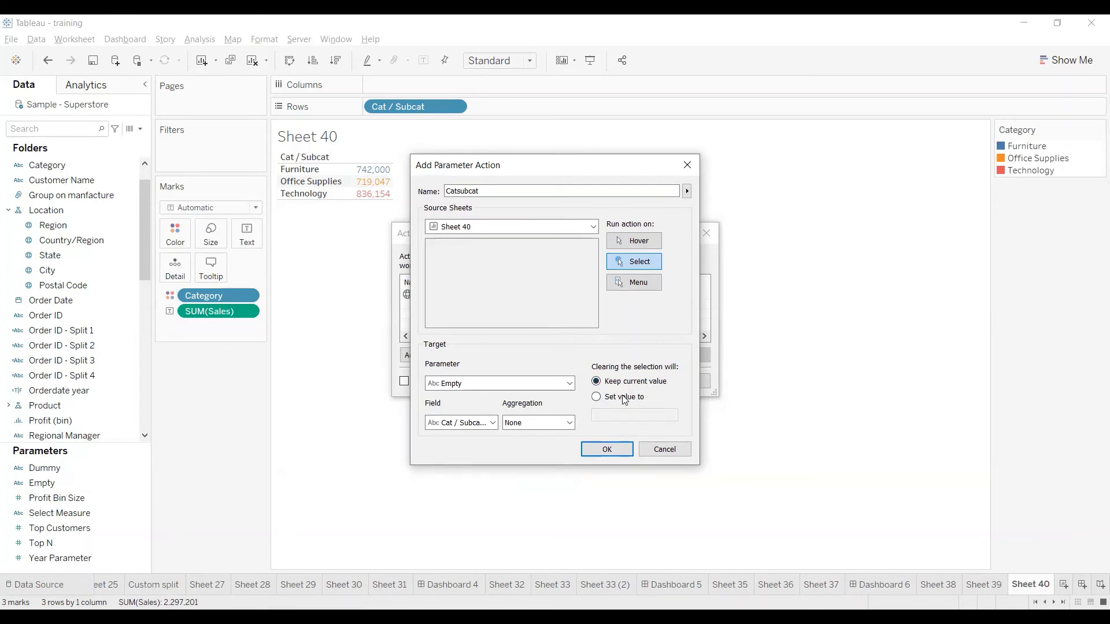
pyautogui.click(626, 399)
pyautogui.click(598, 381)
pyautogui.click(612, 450)
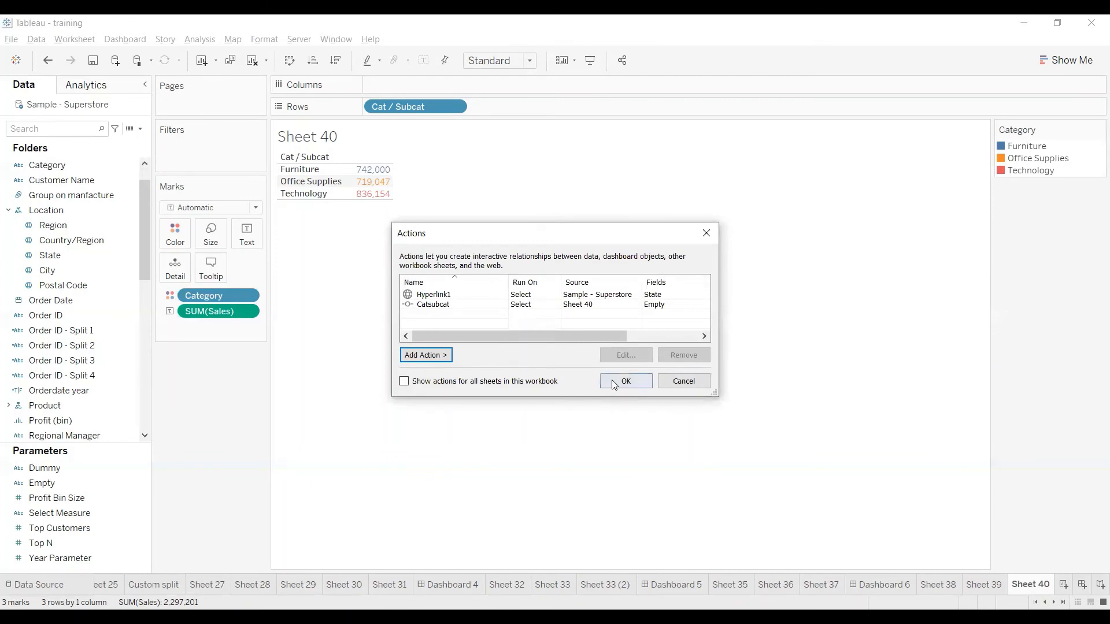
pyautogui.click(613, 381)
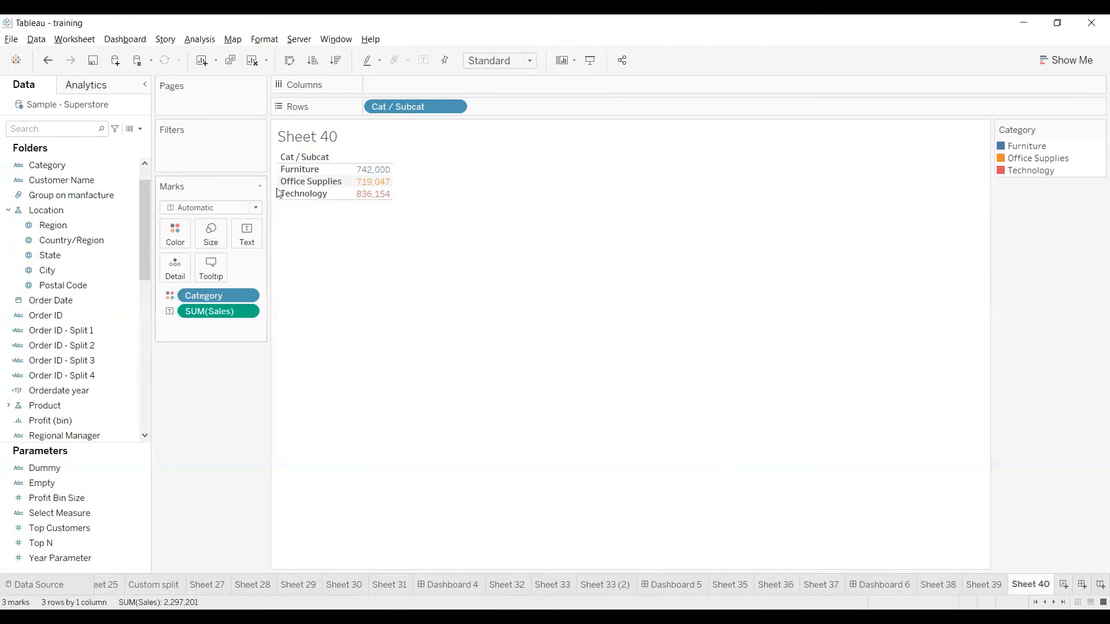
pyautogui.click(308, 173)
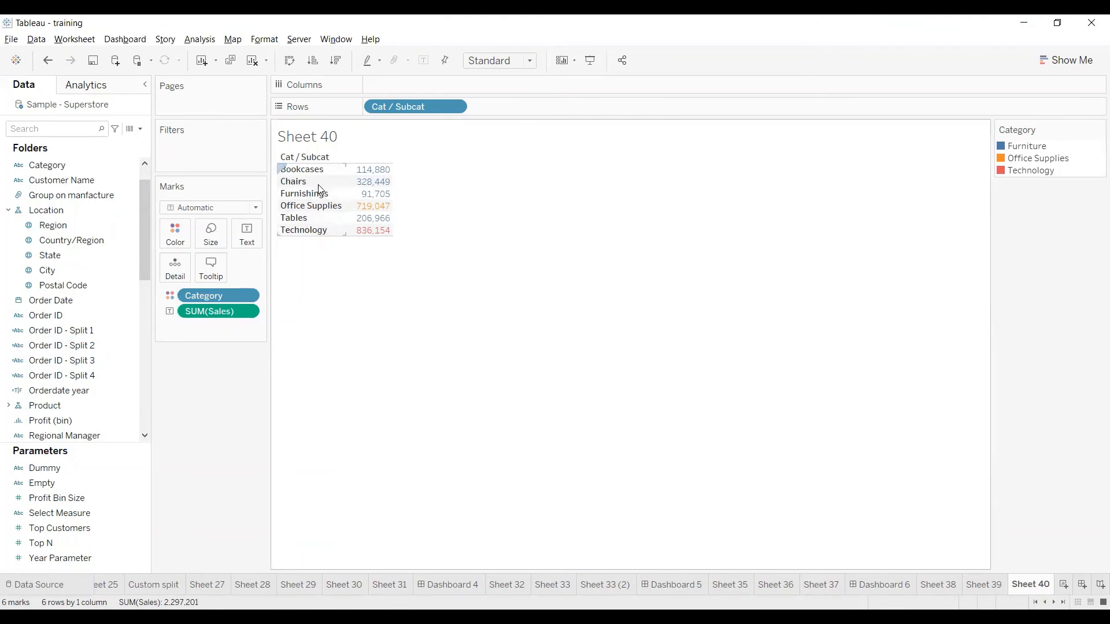
# Sort the Category colour field on Sheet 40 by the Sales field in descending order, aggregated as Sum.
pyautogui.rightClick(212, 295)
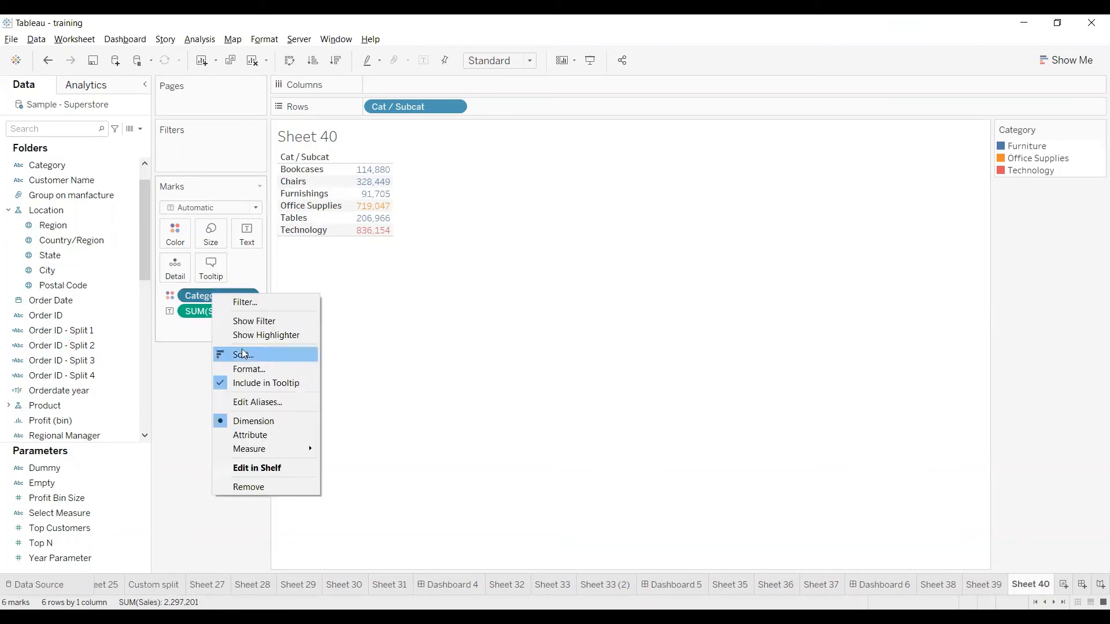
pyautogui.click(246, 359)
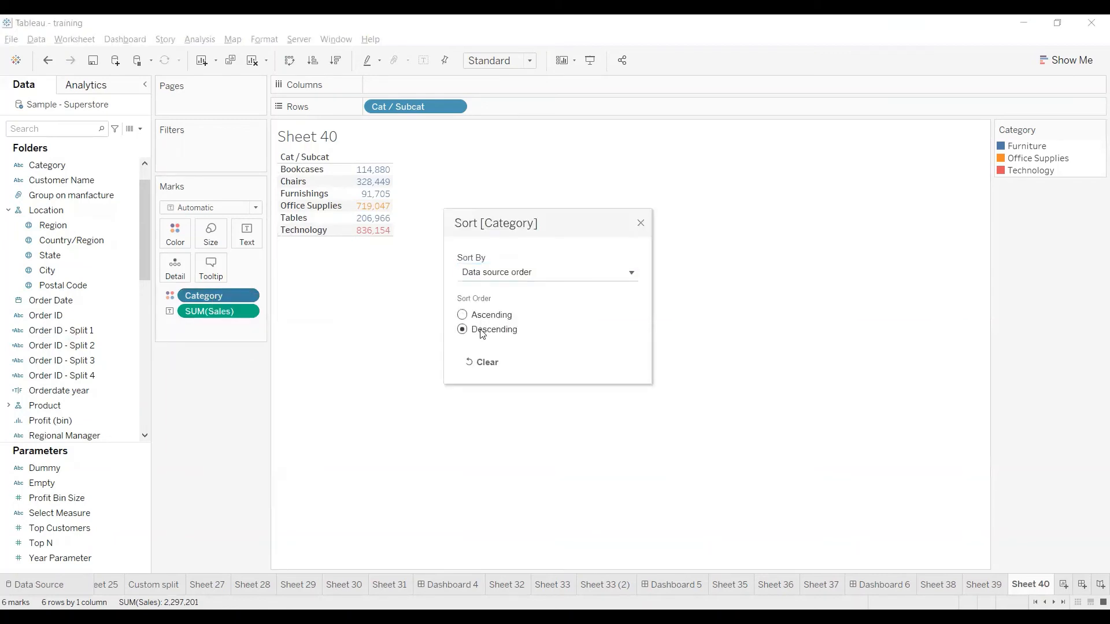
pyautogui.click(488, 317)
pyautogui.click(533, 273)
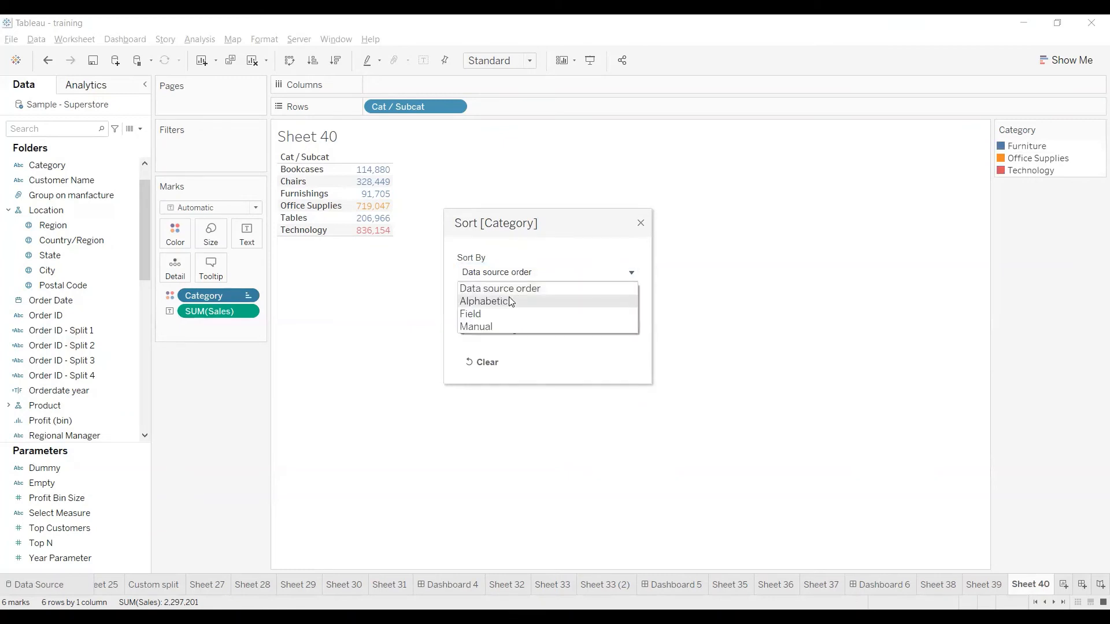
pyautogui.click(471, 314)
pyautogui.click(463, 331)
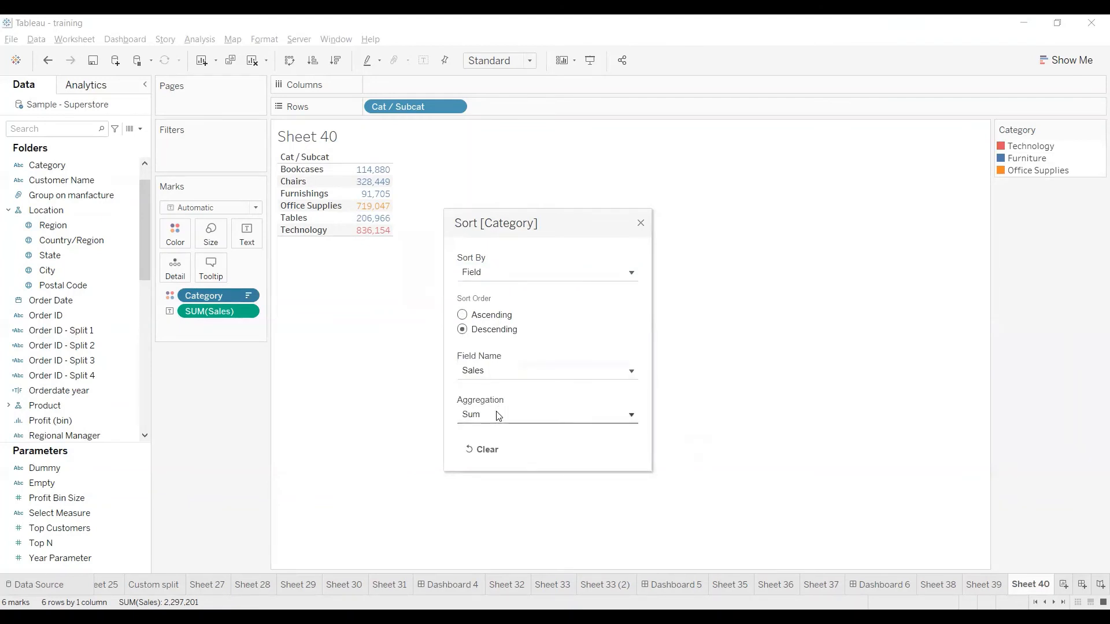
# Set the sort of the Category colour field to data source order, descending, and finish the sort settings.
pyautogui.click(490, 280)
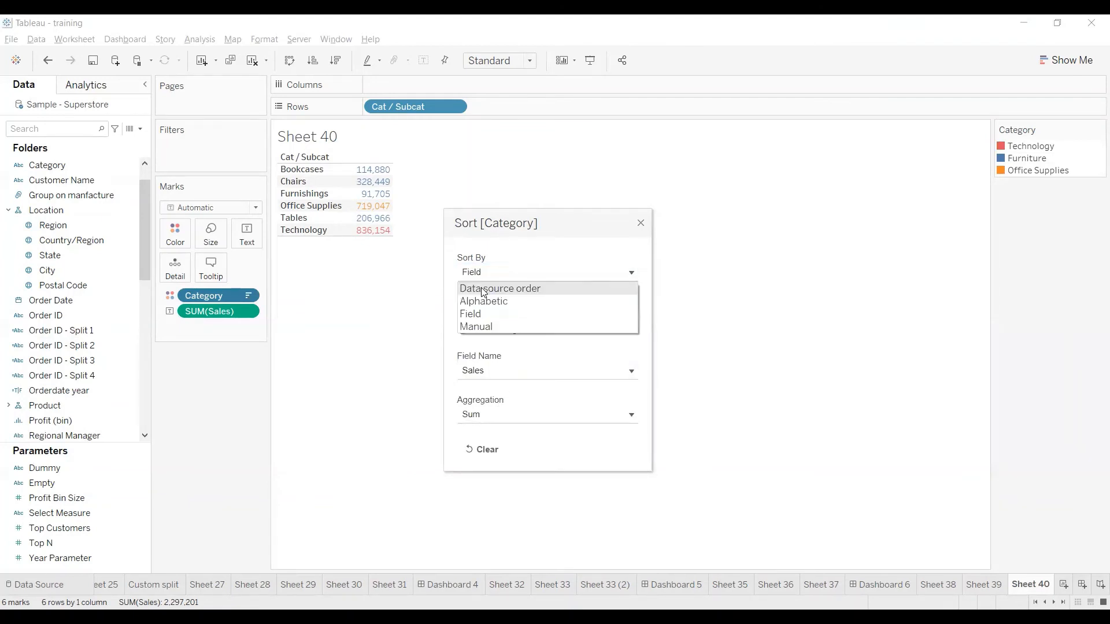
pyautogui.click(483, 289)
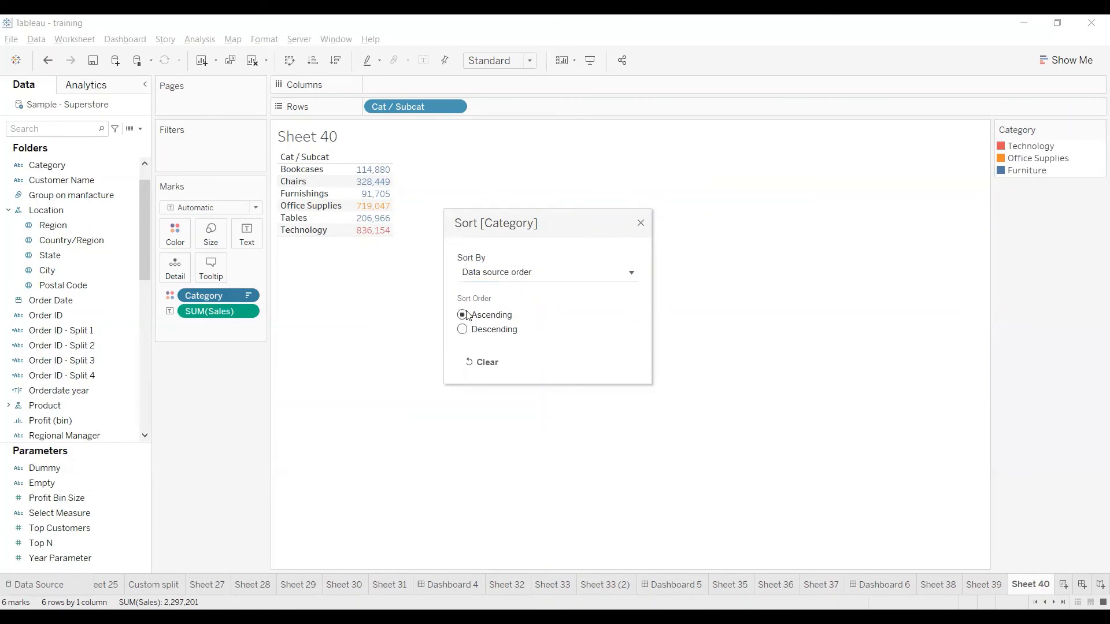
pyautogui.click(467, 315)
pyautogui.click(462, 330)
pyautogui.click(642, 225)
# Sort the Cat / Subcat rows by the Sales field in descending order, aggregated as Sum.
pyautogui.rightClick(431, 111)
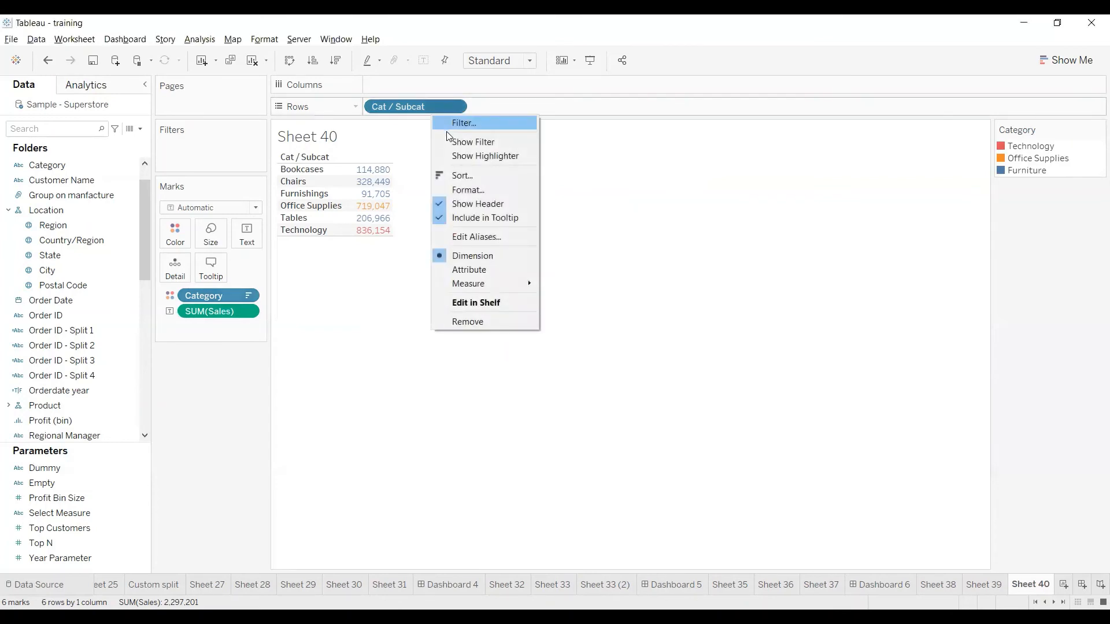
pyautogui.click(464, 176)
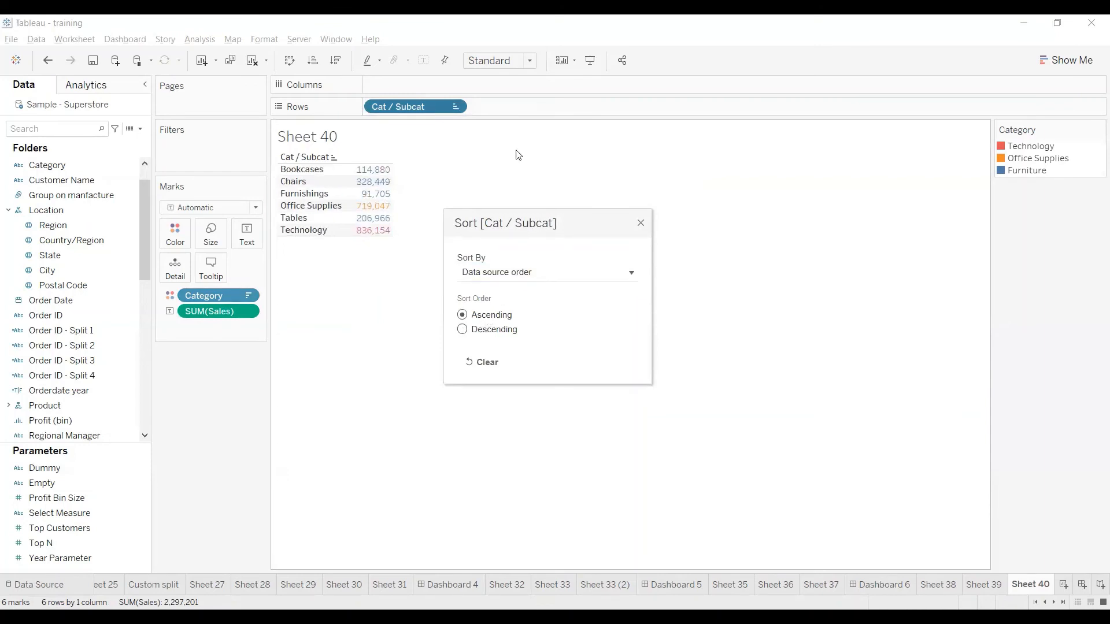
pyautogui.click(533, 273)
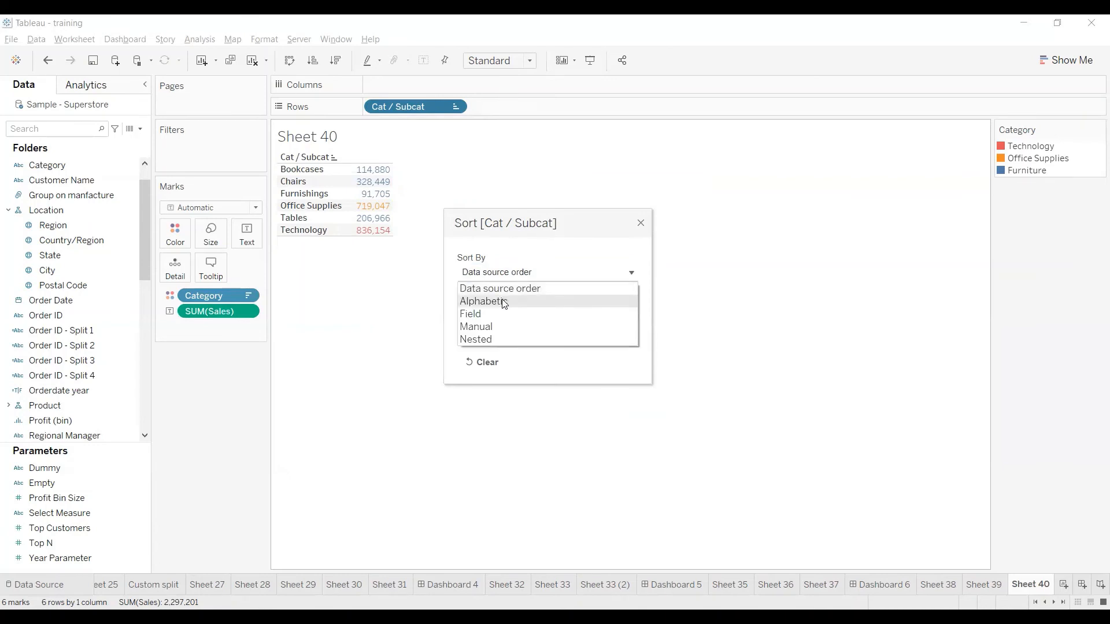
pyautogui.click(504, 301)
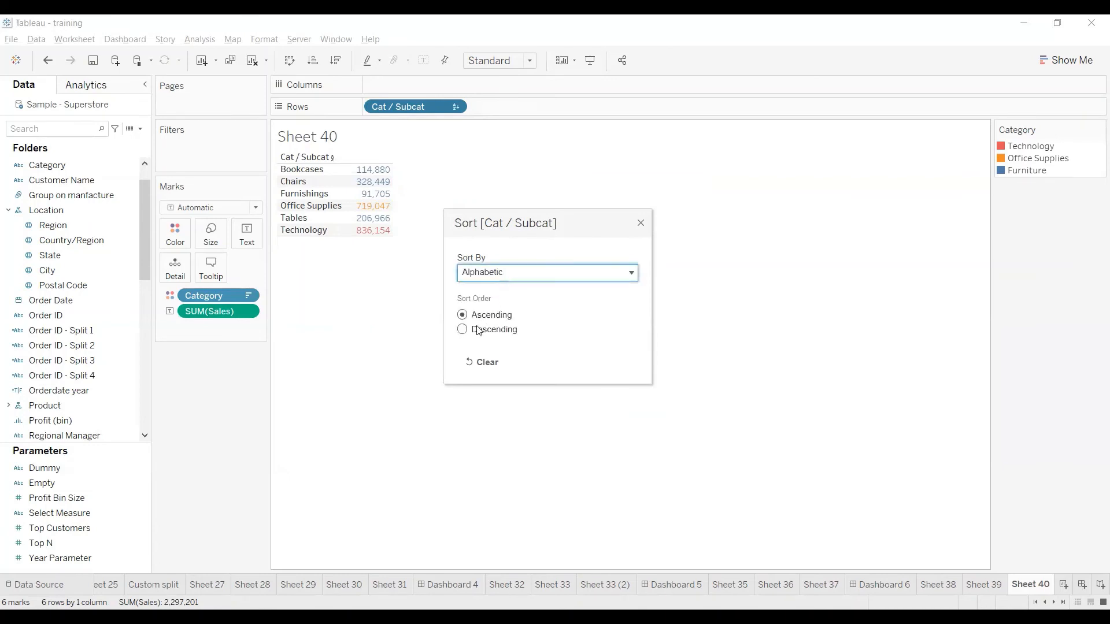
pyautogui.click(490, 328)
pyautogui.click(515, 274)
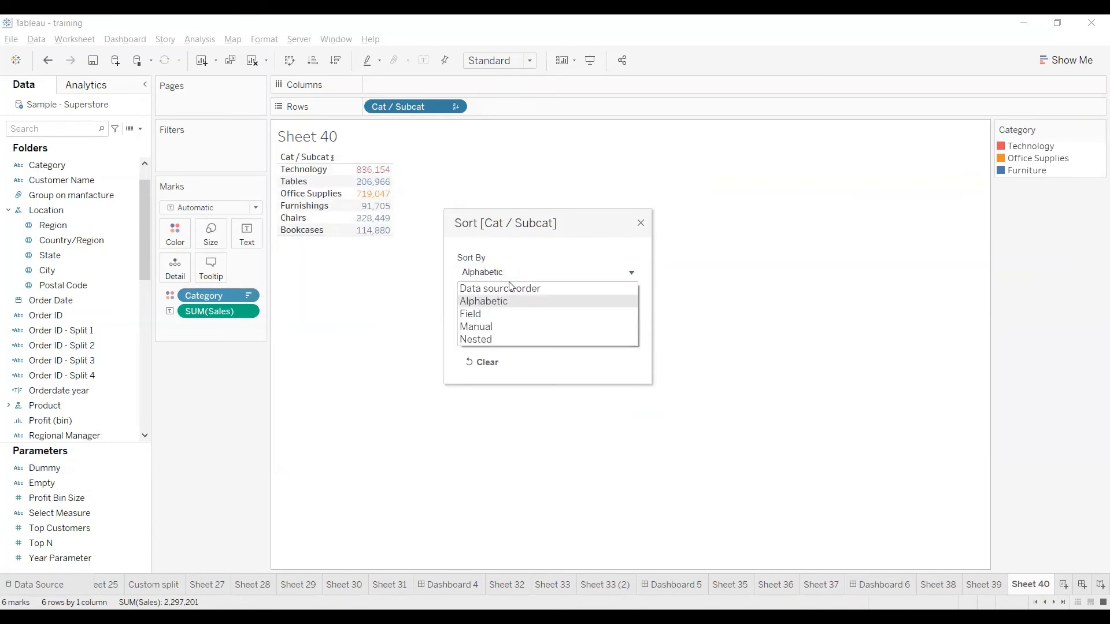
pyautogui.click(485, 315)
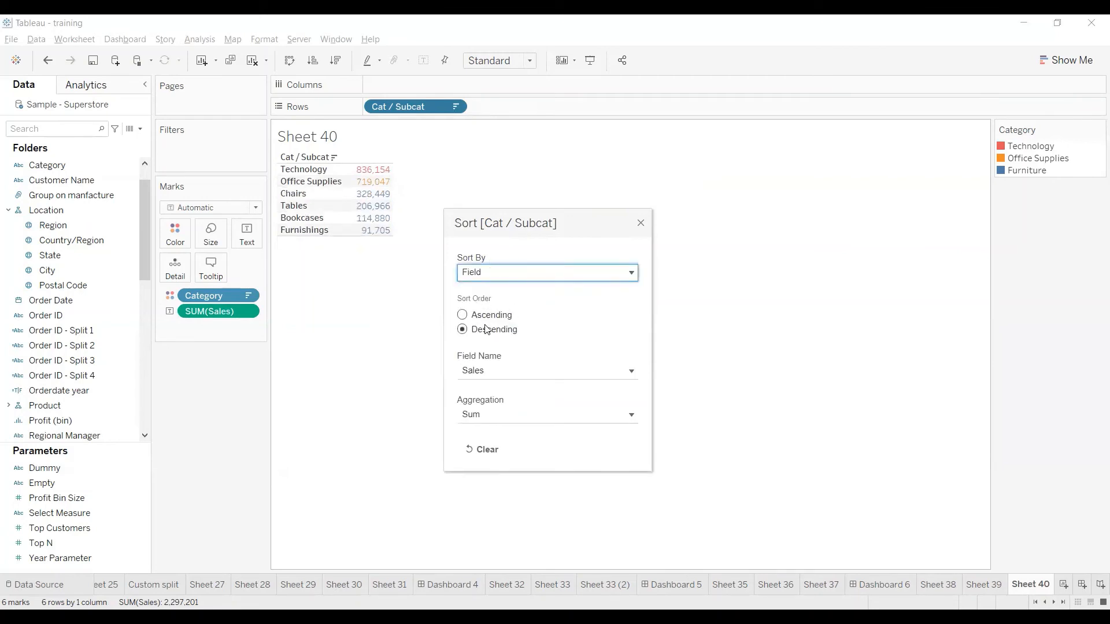
pyautogui.click(641, 223)
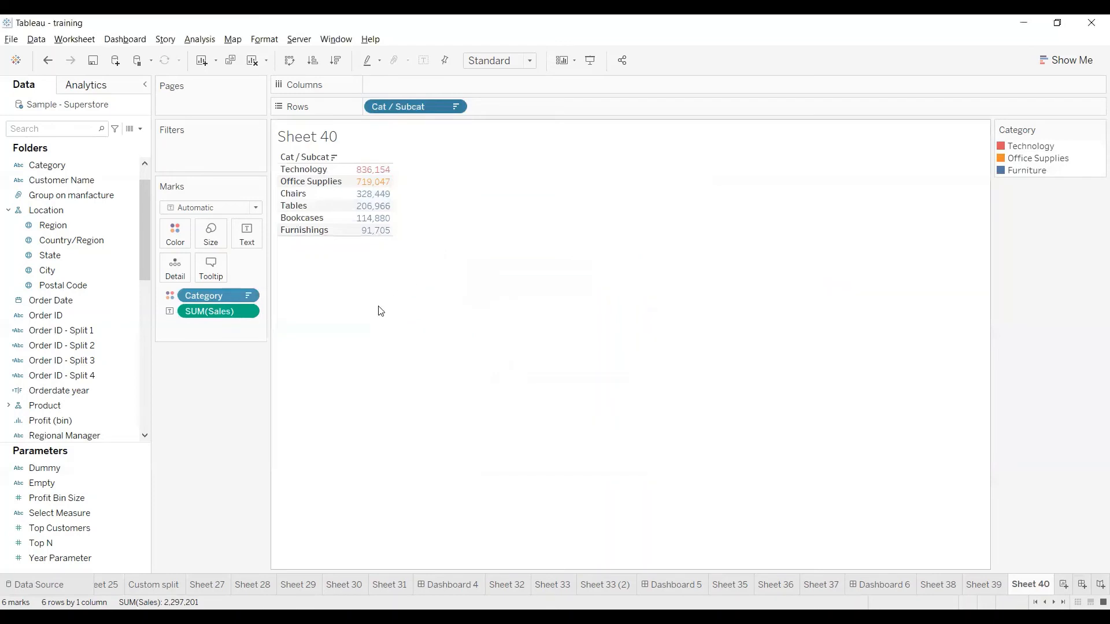
# Recolour the Technology category green and test the drill-down on the Technology and Office Supplies rows.
pyautogui.click(315, 171)
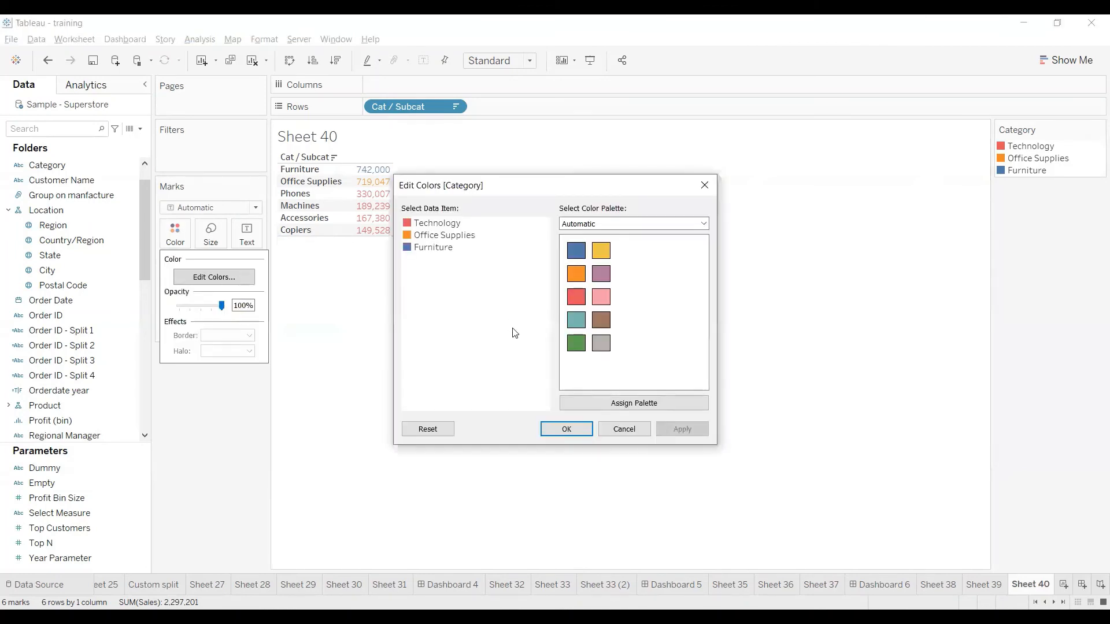
pyautogui.click(434, 223)
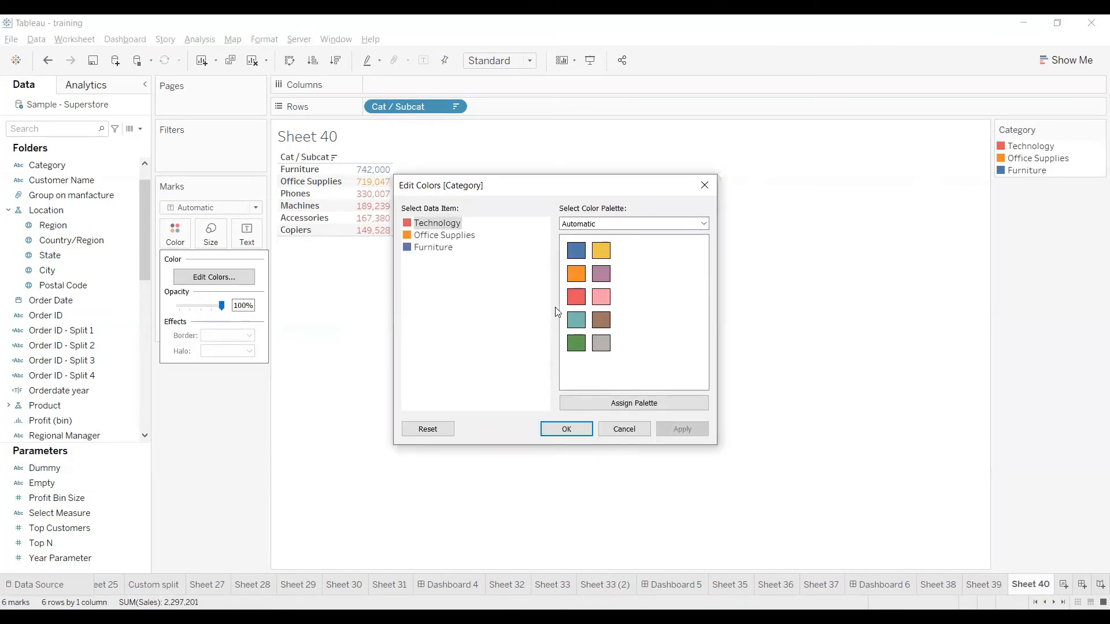
pyautogui.click(579, 346)
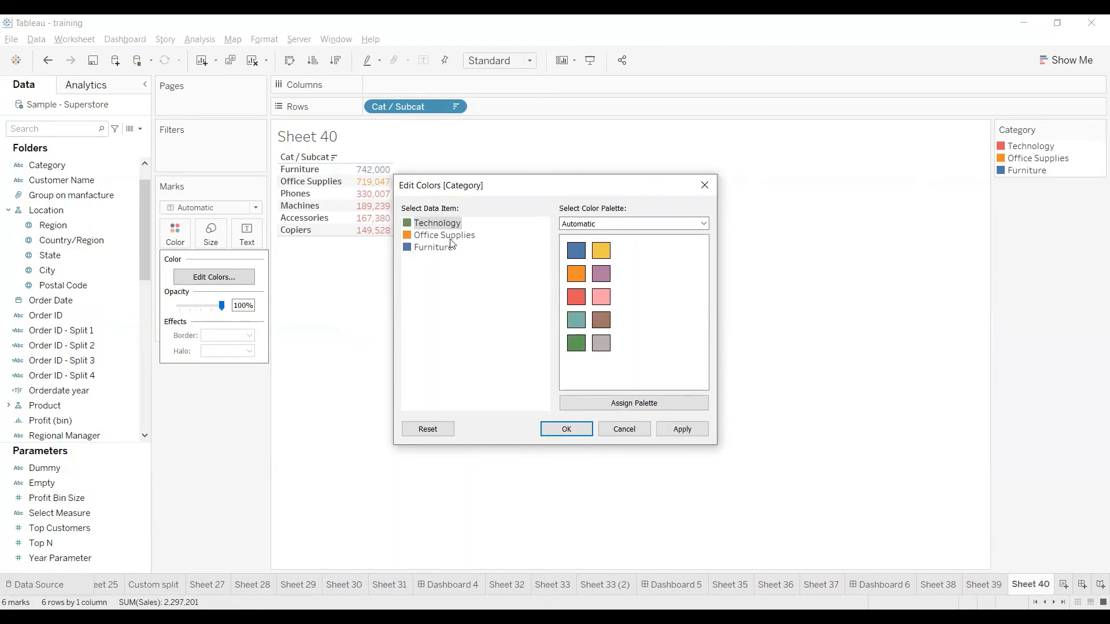
pyautogui.click(566, 429)
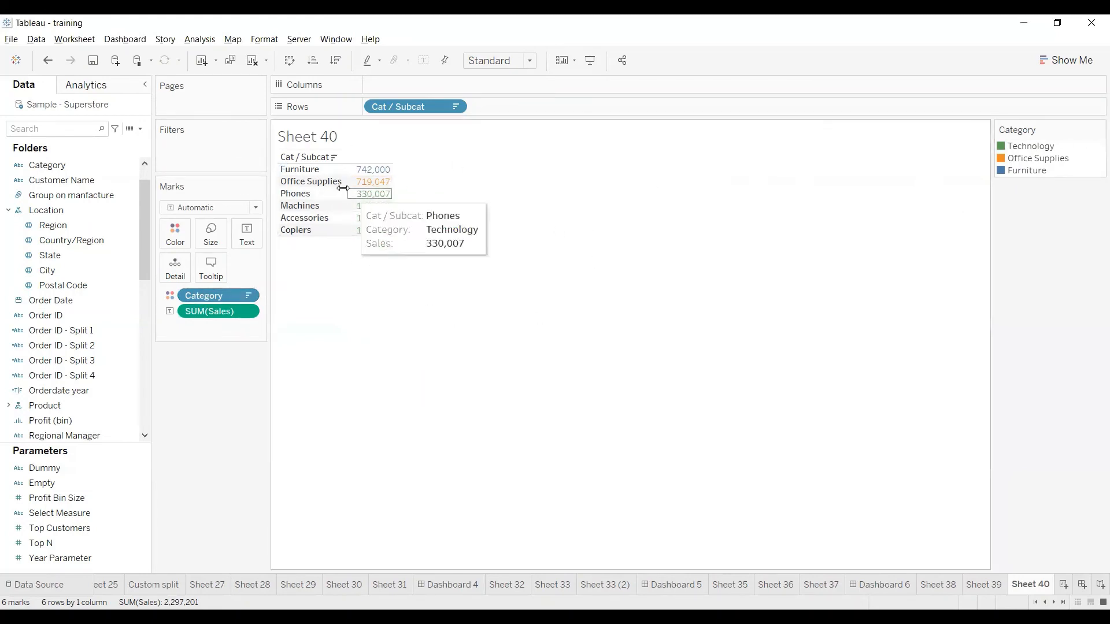
pyautogui.click(300, 188)
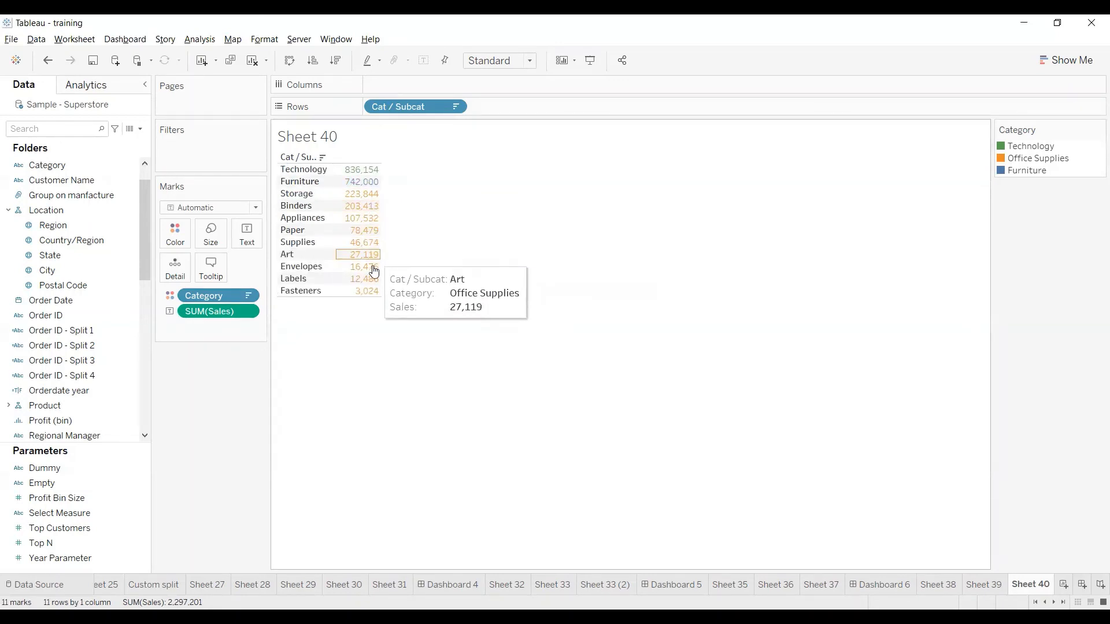
# On Sheet 39, build a row hierarchy with Category followed by Sub-Category for comparison with the drill-down.
pyautogui.click(973, 583)
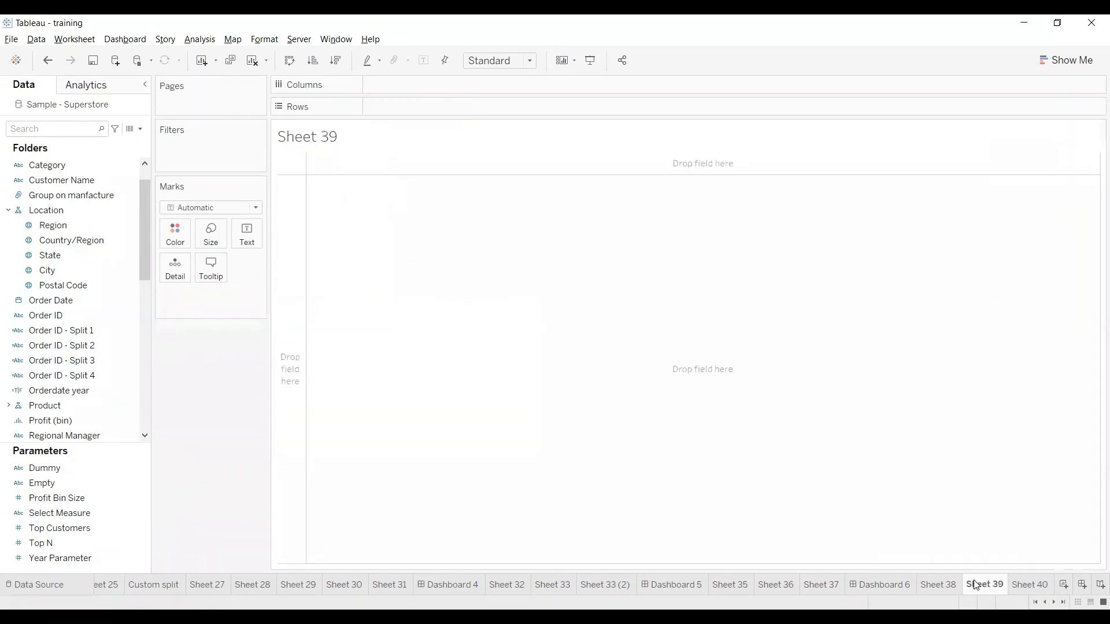
pyautogui.click(923, 586)
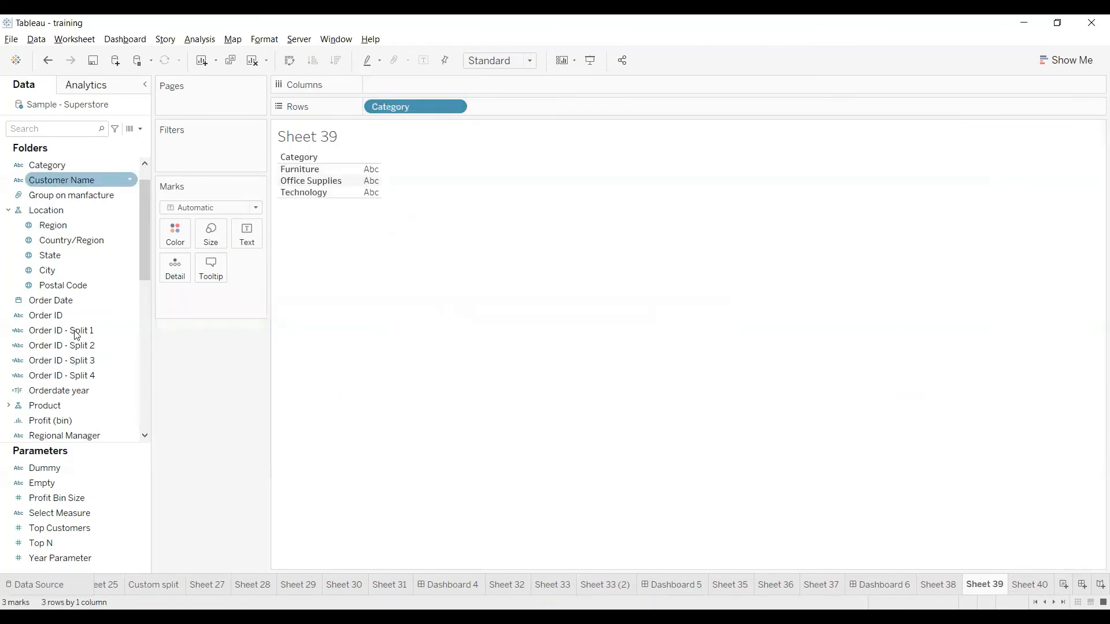
pyautogui.scroll(-1, 81, 286)
pyautogui.scroll(-3, 82, 285)
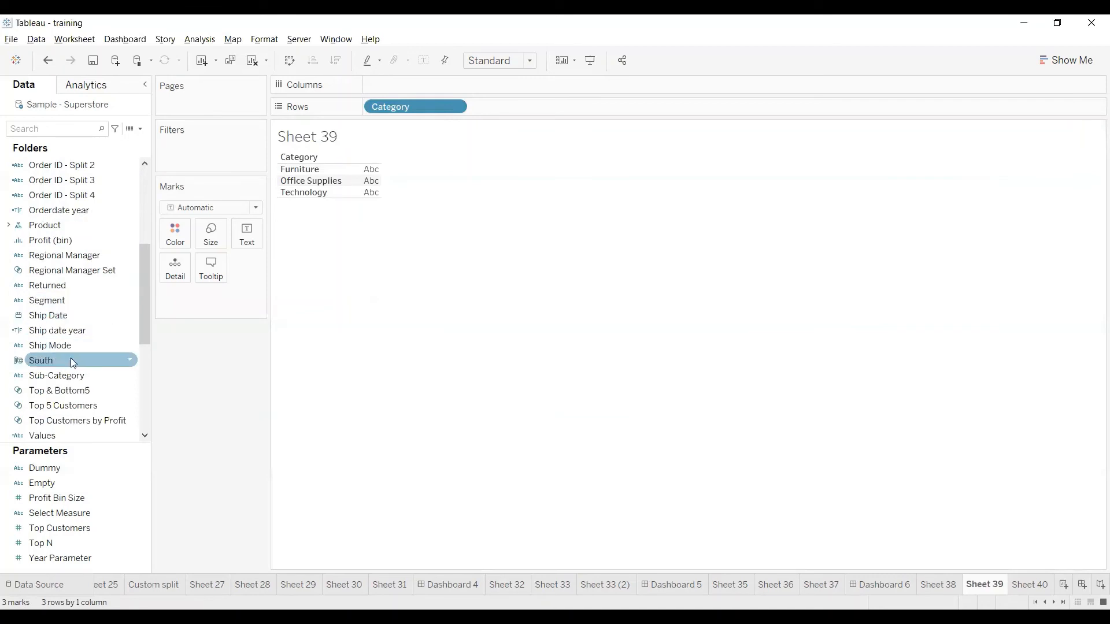
pyautogui.click(67, 377)
pyautogui.doubleClick(67, 376)
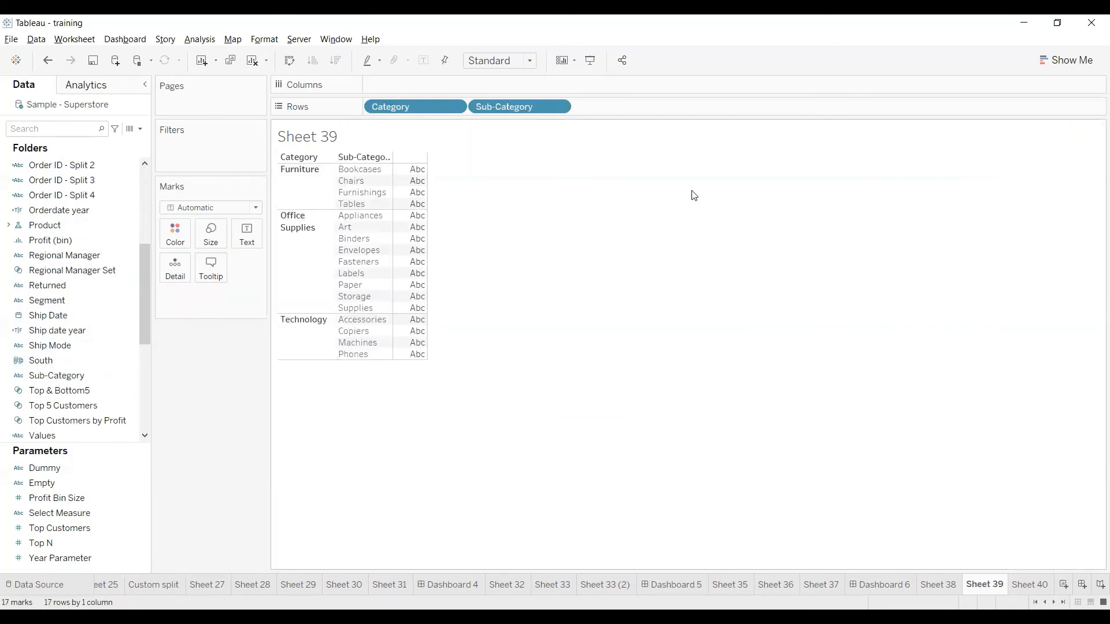
# Drill into Furniture on Sheet 40 and compare it with the full Category and Sub-Category list on Sheet 39.
pyautogui.moveTo(402, 229)
pyautogui.click(1023, 585)
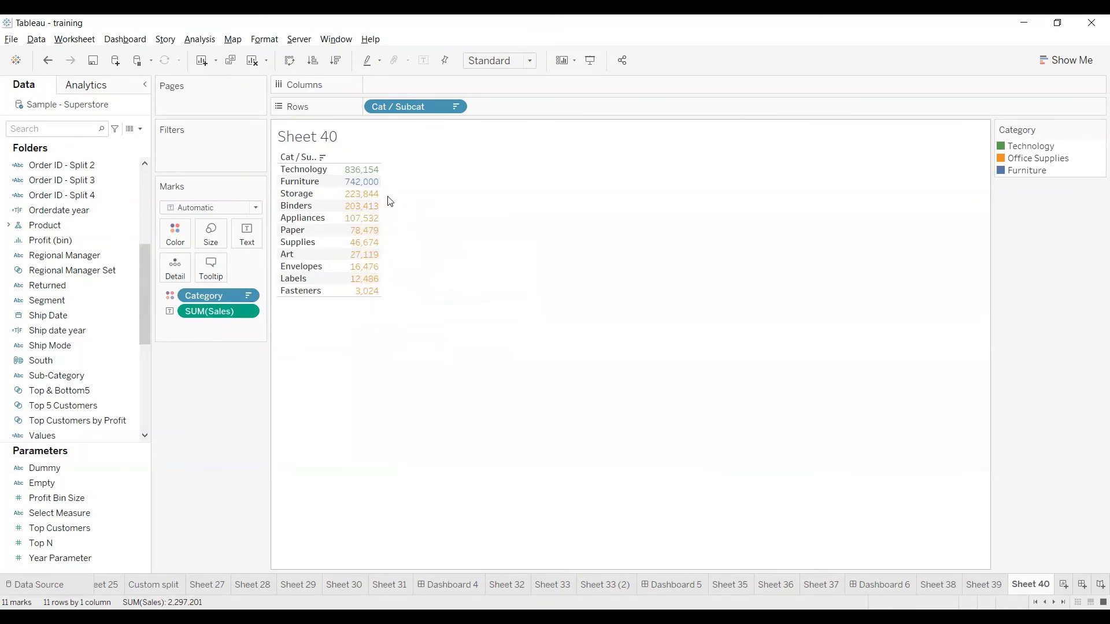
pyautogui.click(301, 186)
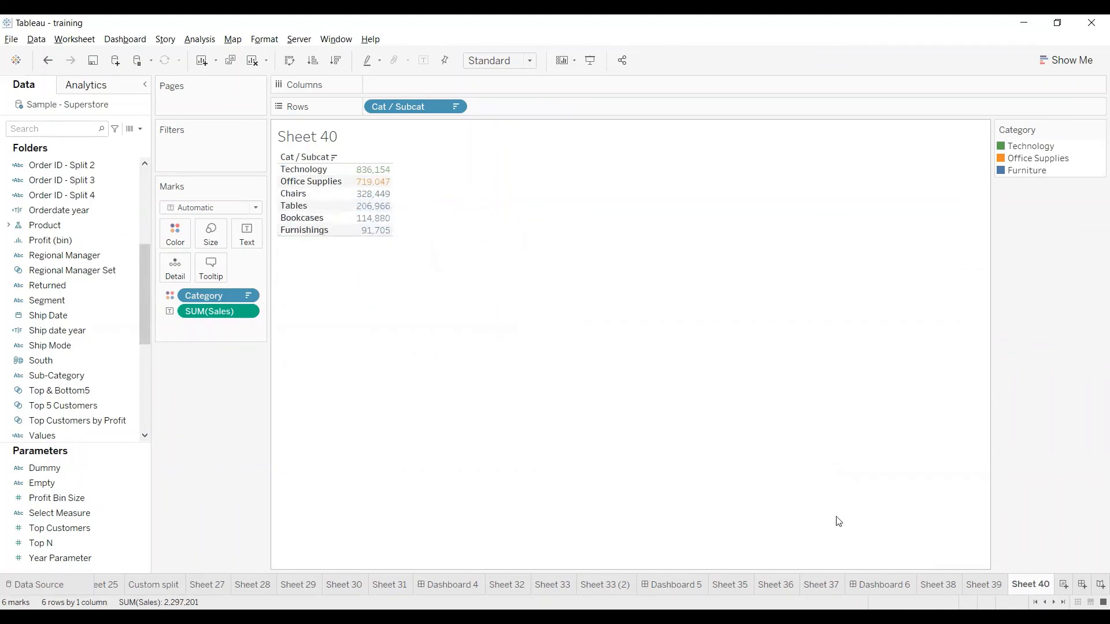
pyautogui.click(977, 584)
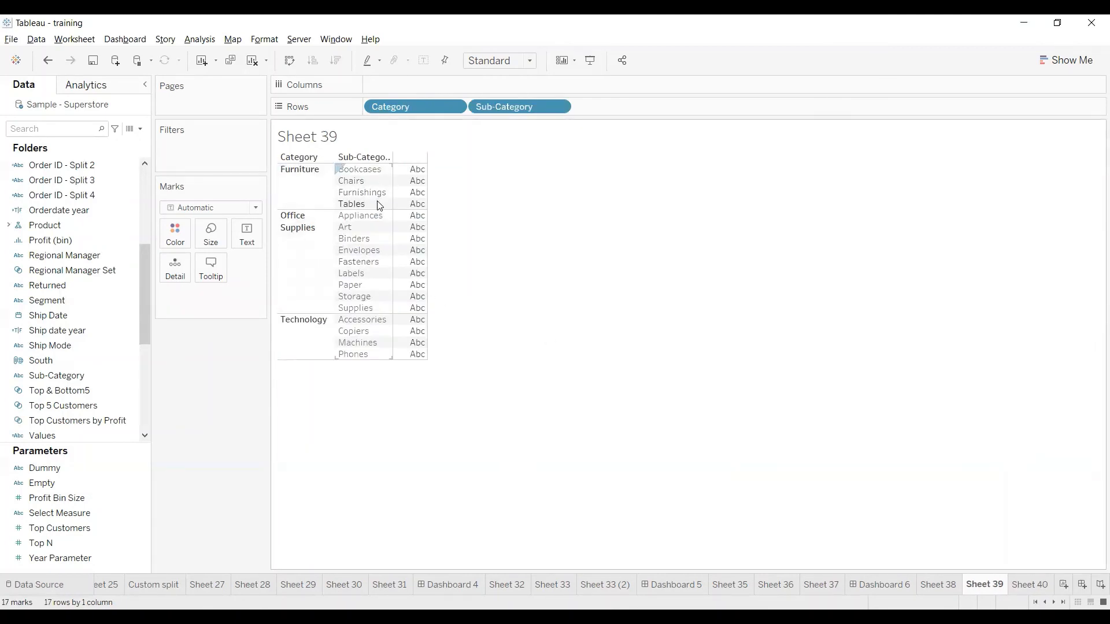
pyautogui.click(1031, 585)
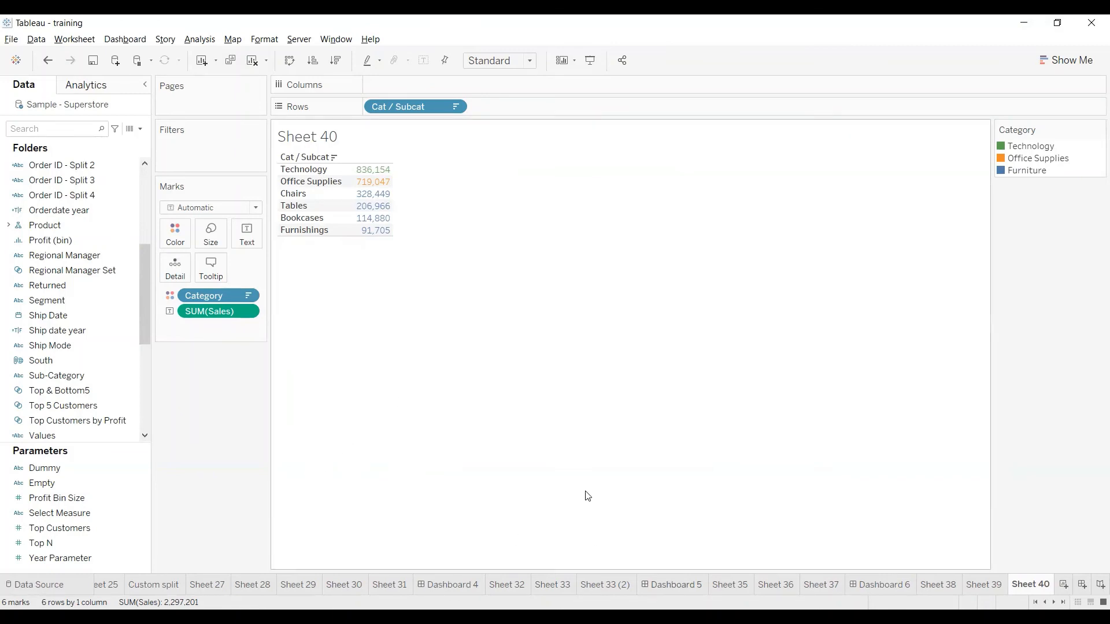
# On Dashboard 4, select two regional managers in turn to examine how the yearly sales bars respond, and clear the selection.
pyautogui.click(437, 585)
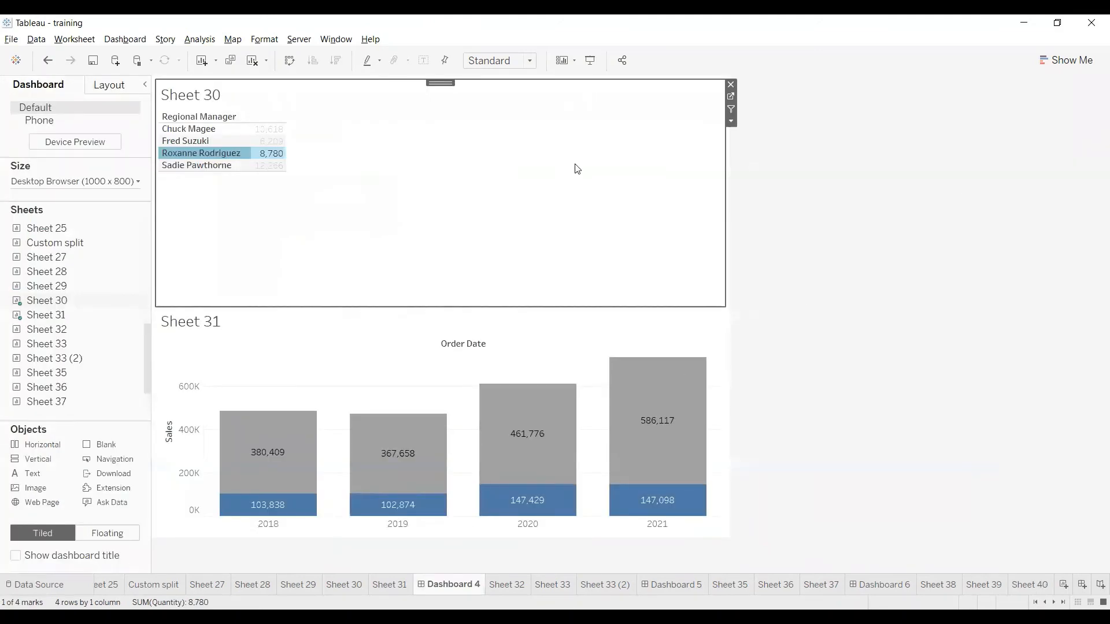
pyautogui.click(550, 176)
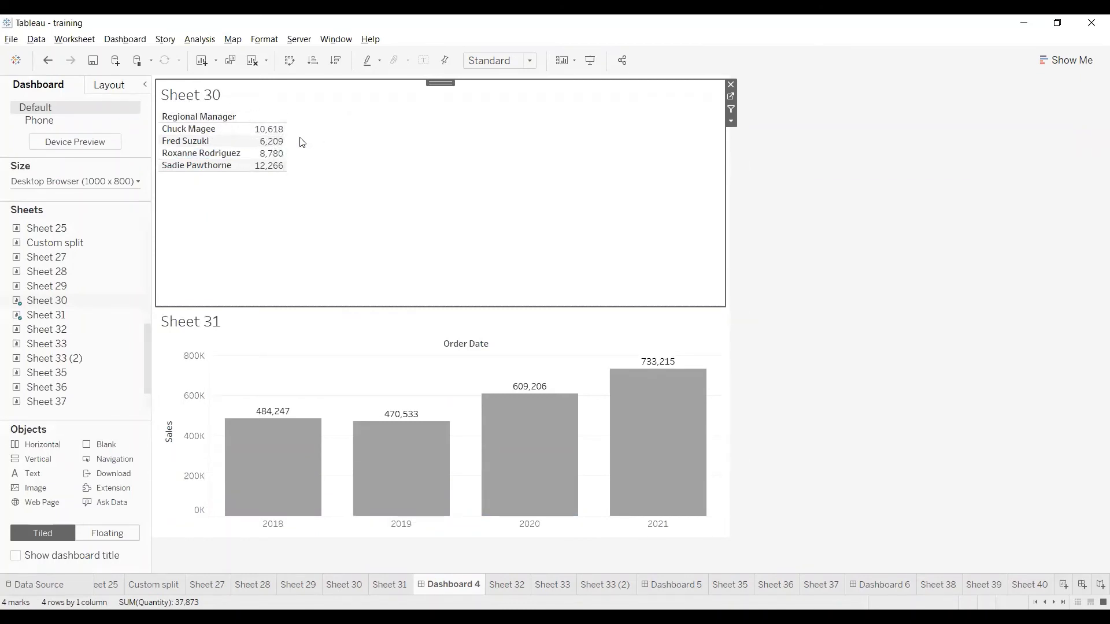
pyautogui.moveTo(281, 136)
pyautogui.moveTo(258, 431)
pyautogui.click(192, 146)
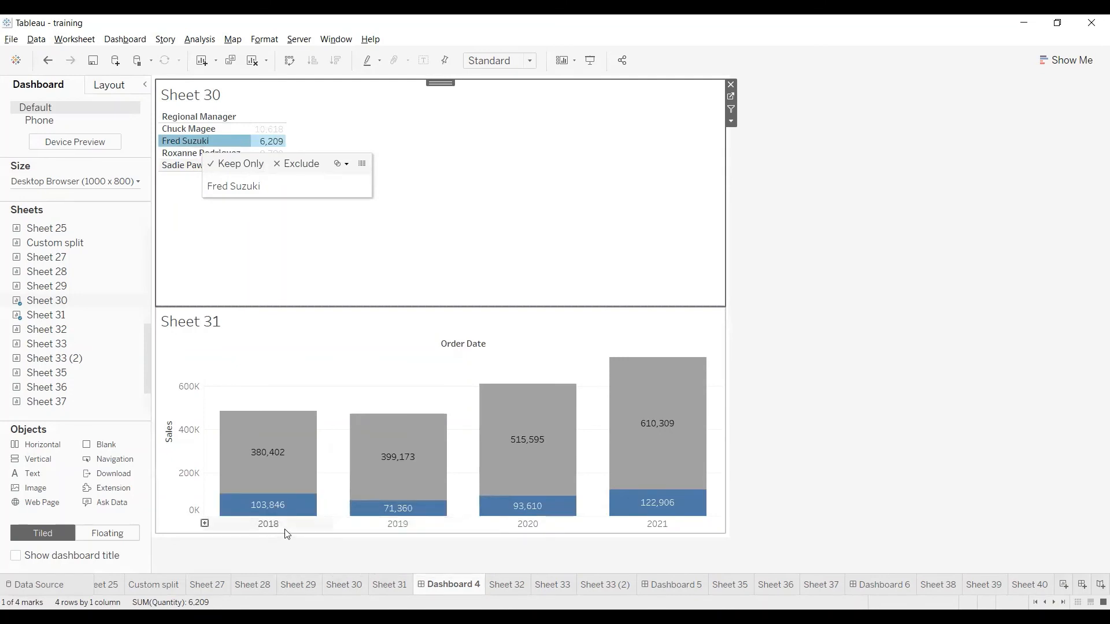
pyautogui.moveTo(266, 515)
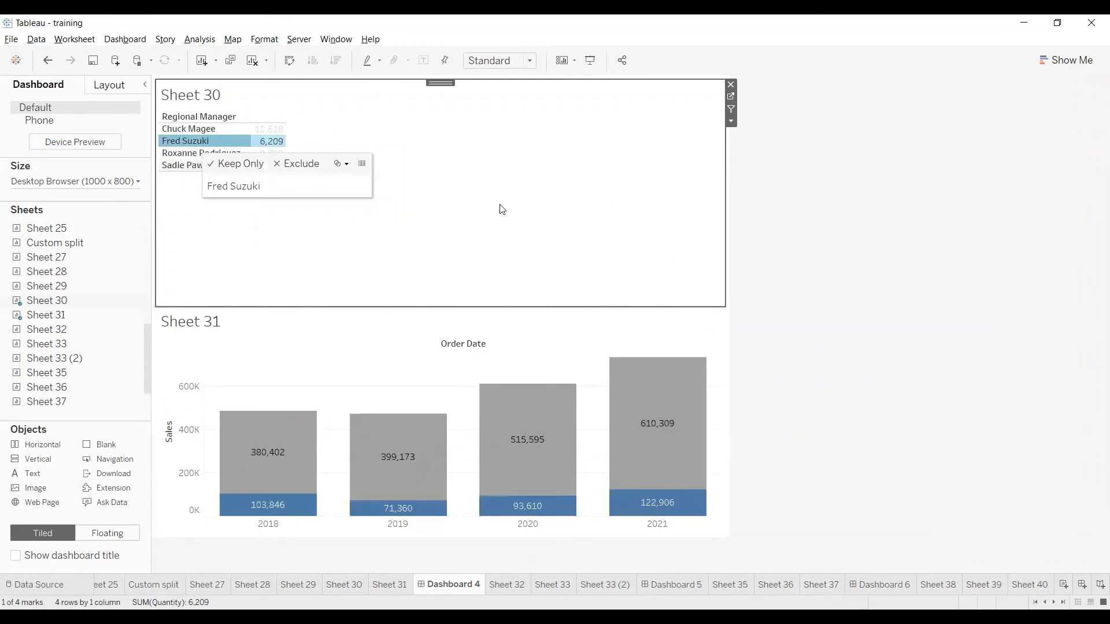
pyautogui.click(176, 154)
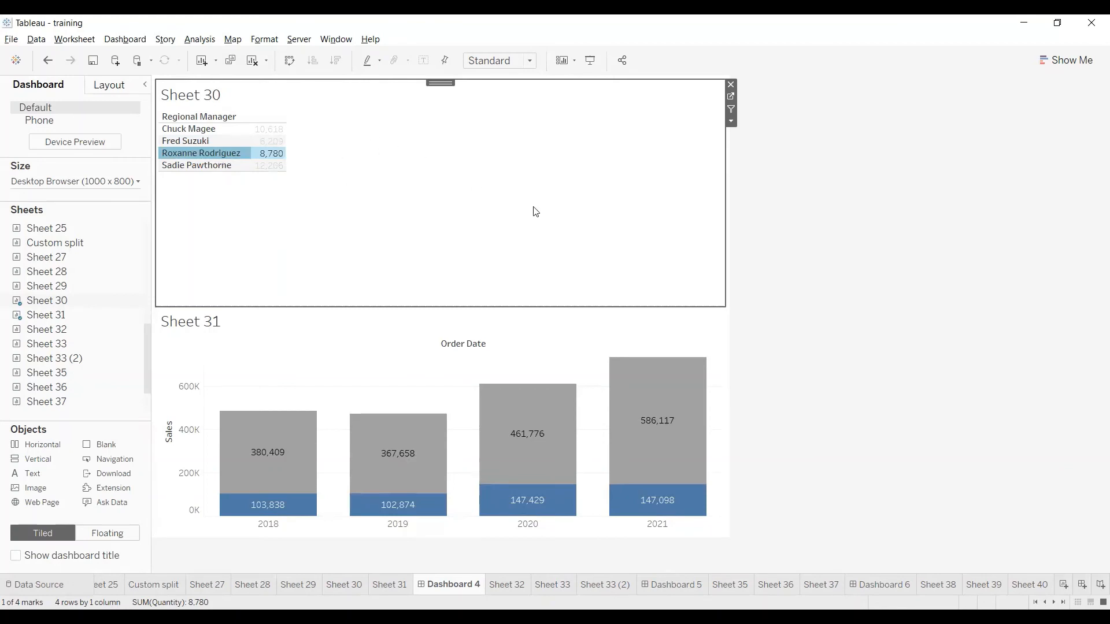
pyautogui.click(561, 204)
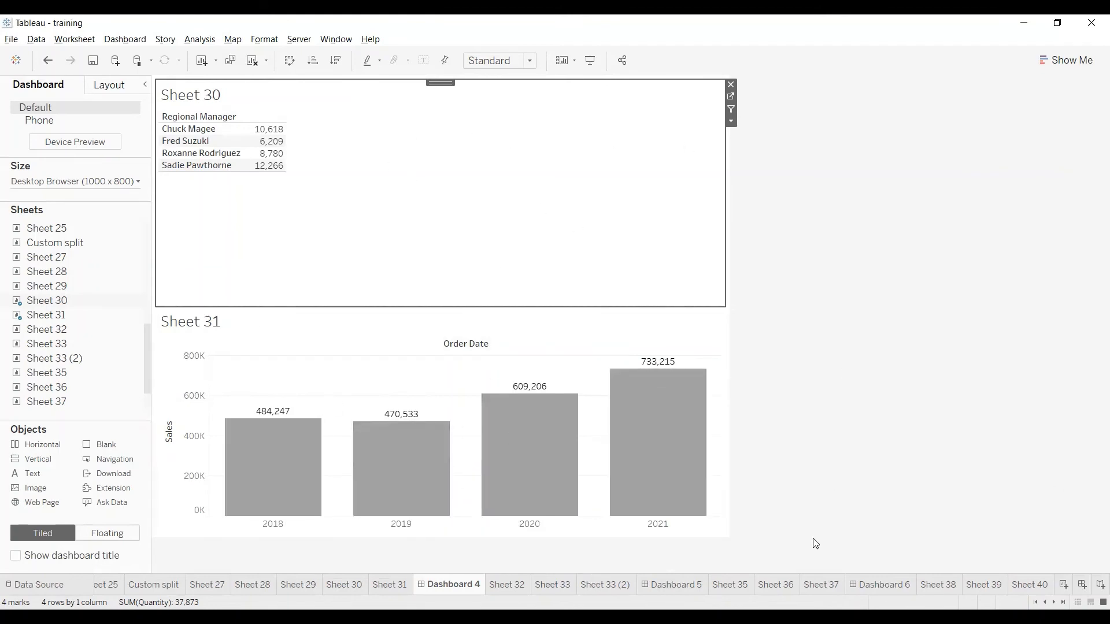
# Create a new worksheet listing Regional Manager in rows with the summed Quantity for each.
pyautogui.click(1065, 586)
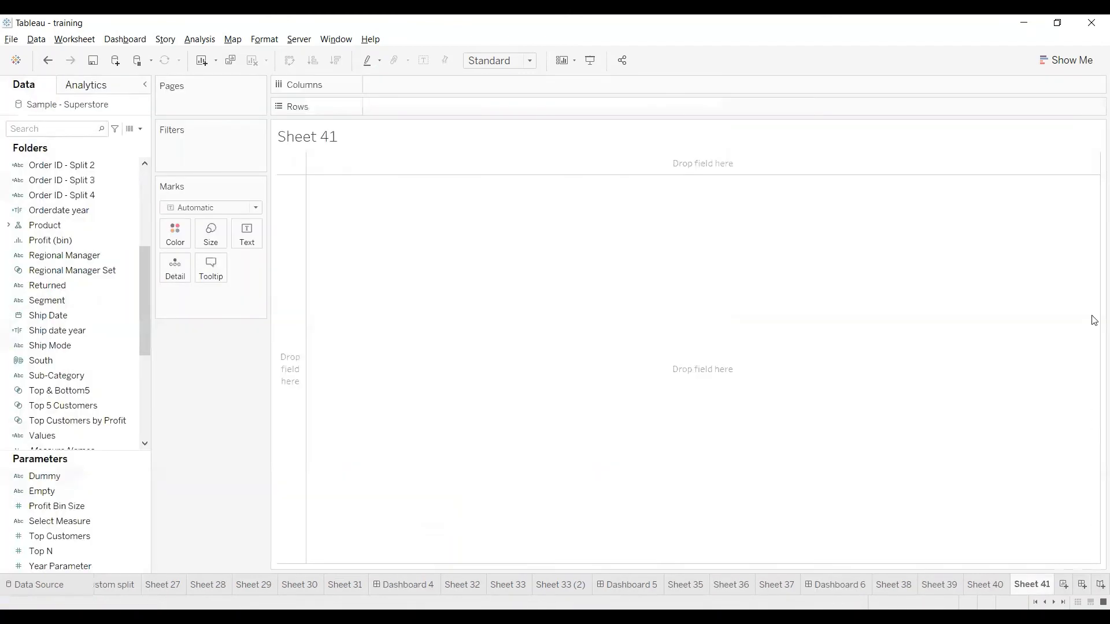
pyautogui.click(87, 128)
pyautogui.write('r')
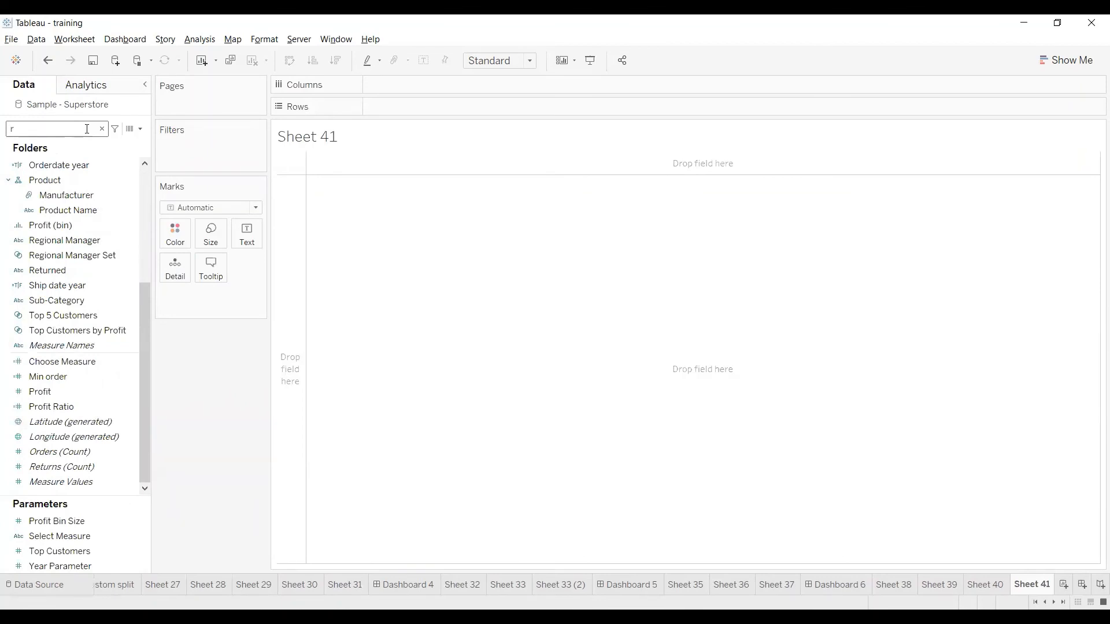
pyautogui.write('egio')
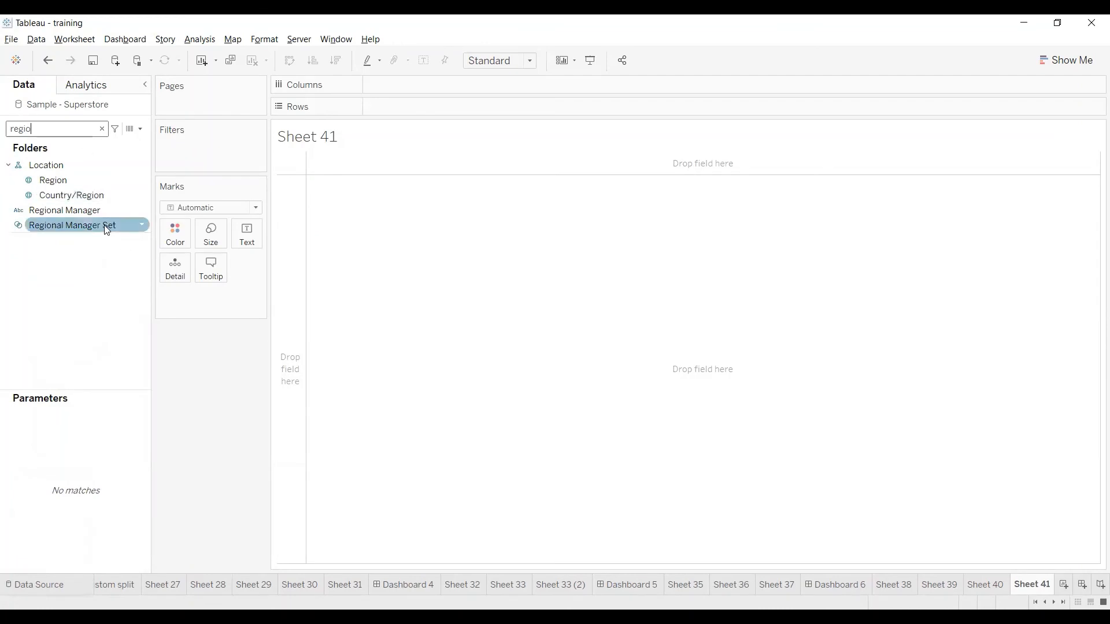
pyautogui.doubleClick(93, 209)
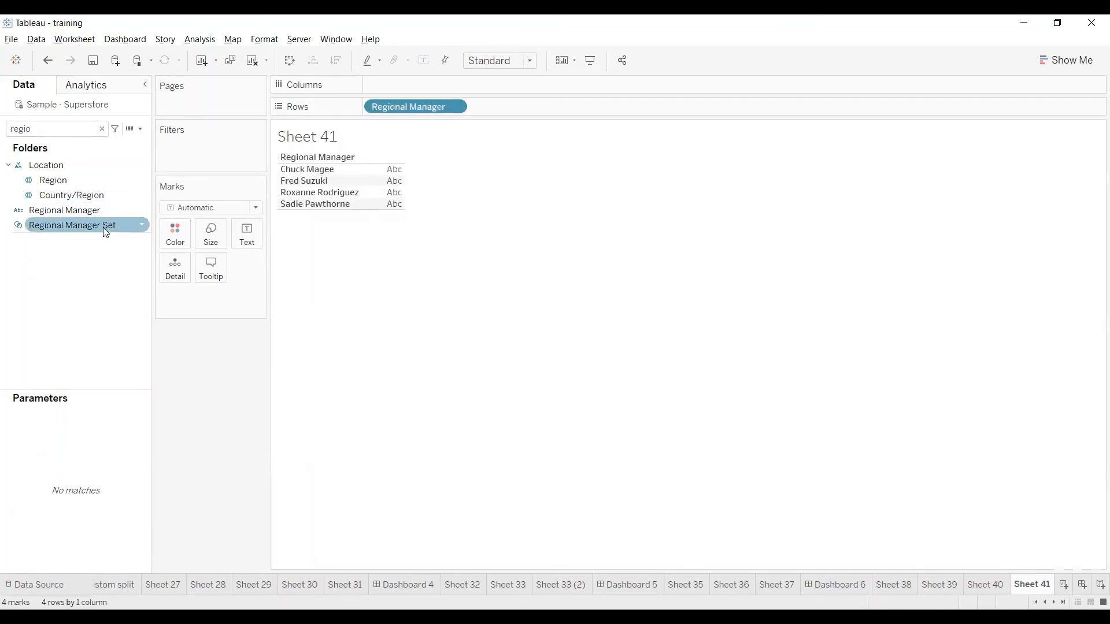
pyautogui.click(102, 129)
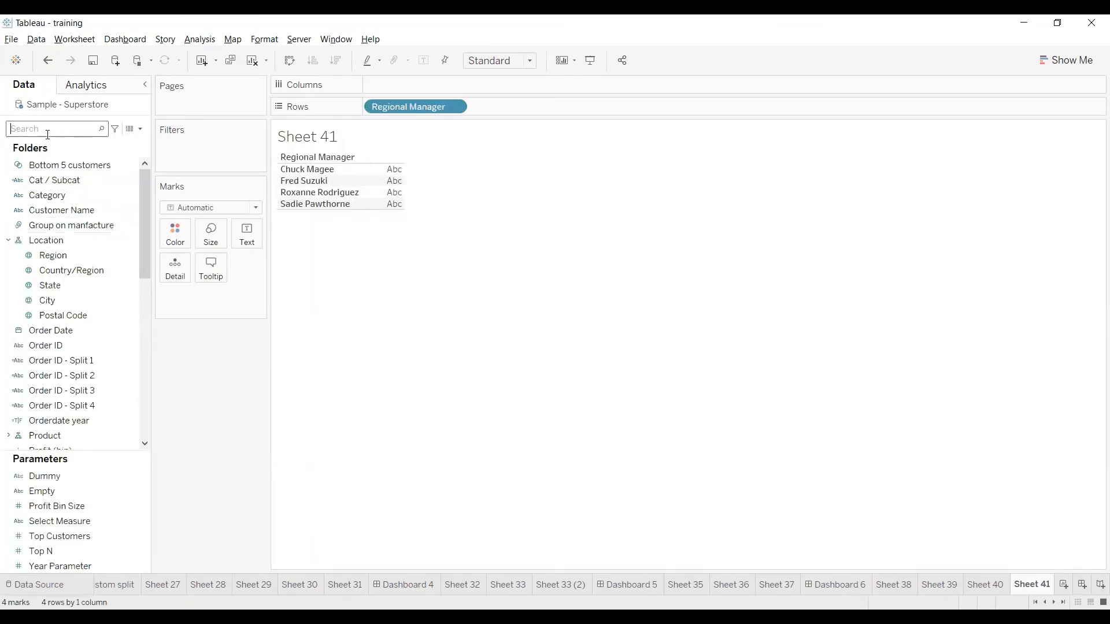
pyautogui.scroll(-9, 74, 296)
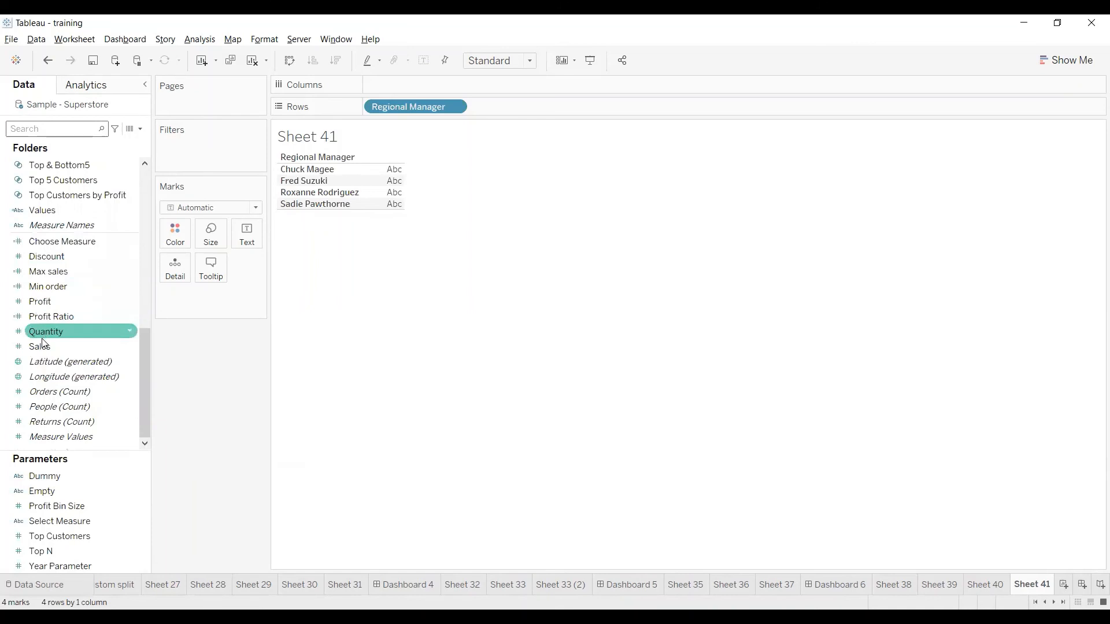
pyautogui.doubleClick(46, 332)
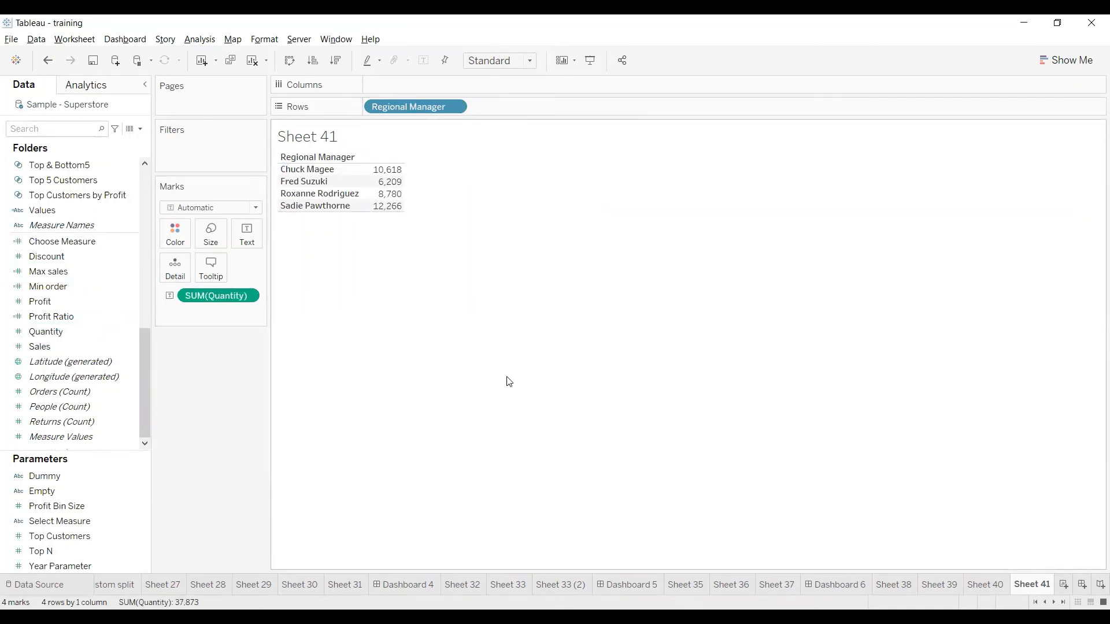
# Create another worksheet showing total Sales by year of Order Date.
pyautogui.click(1067, 590)
pyautogui.scroll(8, 72, 243)
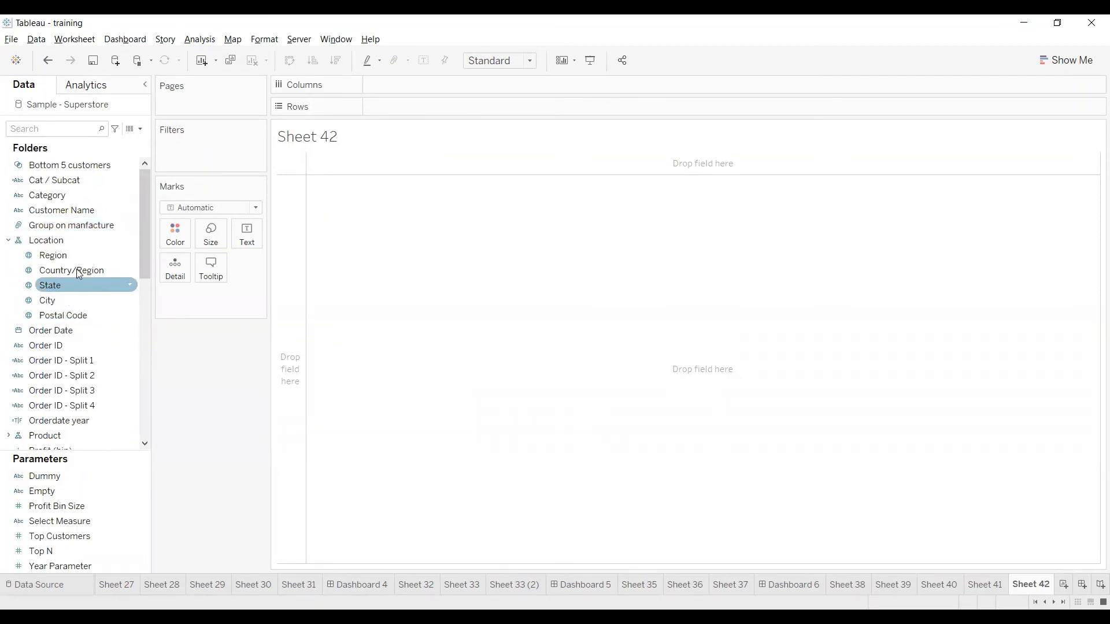
pyautogui.doubleClick(48, 332)
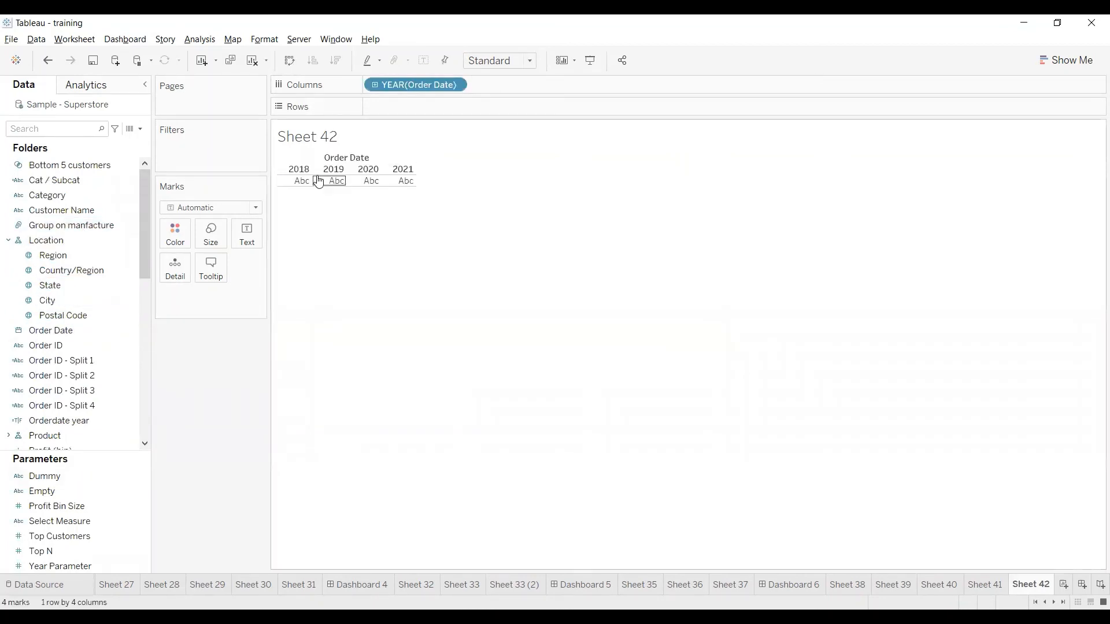
pyautogui.moveTo(299, 185)
pyautogui.scroll(-10, 54, 391)
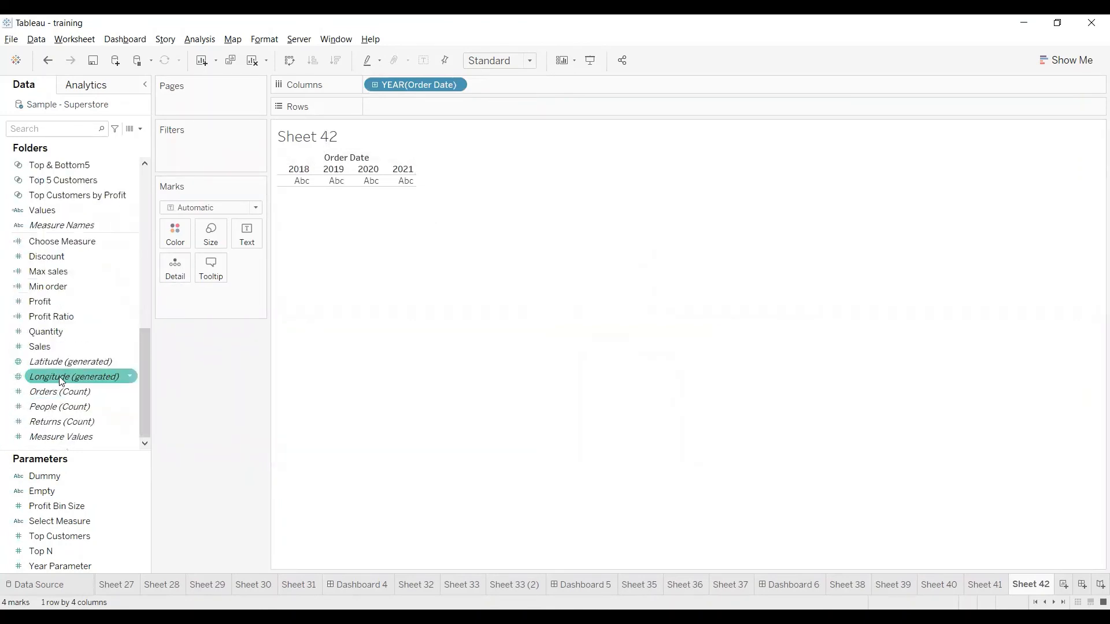
pyautogui.click(48, 347)
pyautogui.doubleClick(48, 348)
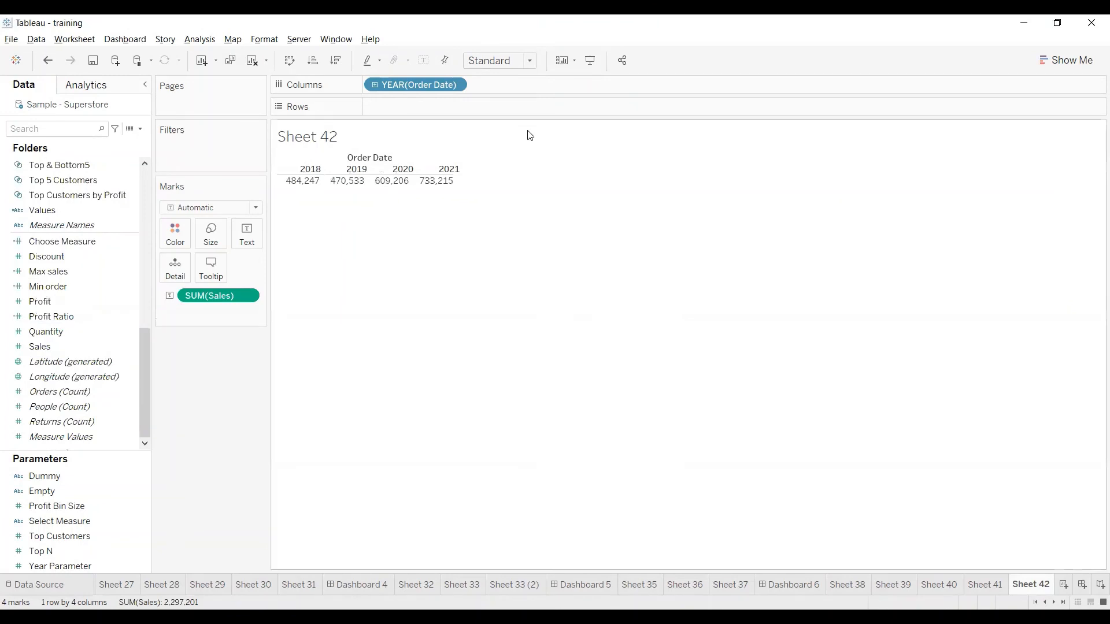
# Turn the yearly Sales table into a vertical bar chart with years as columns and set it to Fit Width.
pyautogui.click(1081, 60)
pyautogui.click(989, 168)
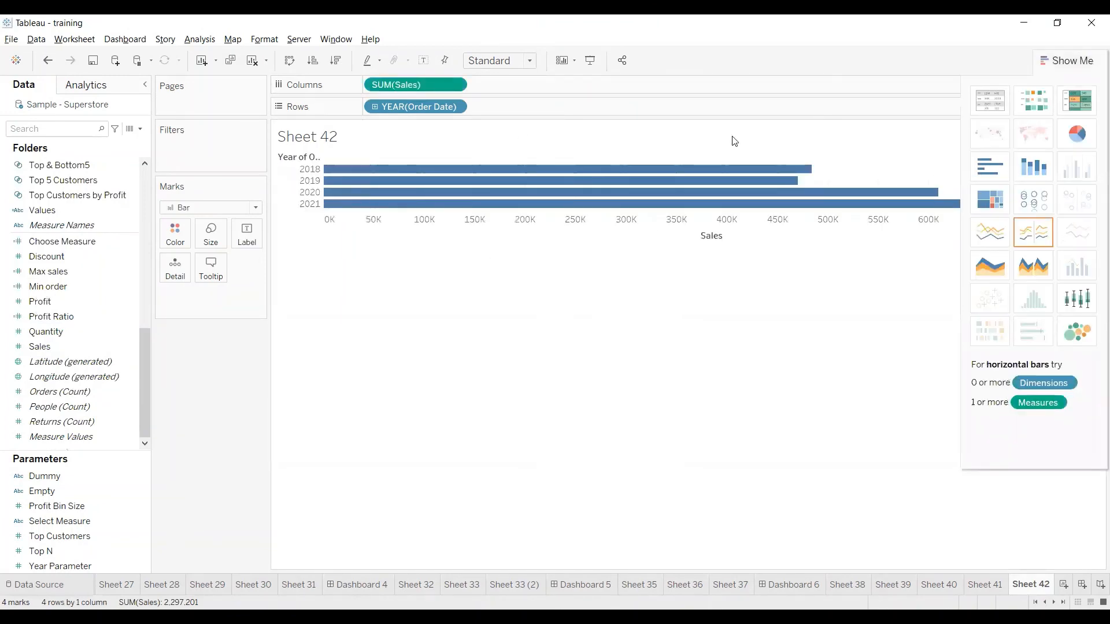
pyautogui.click(290, 61)
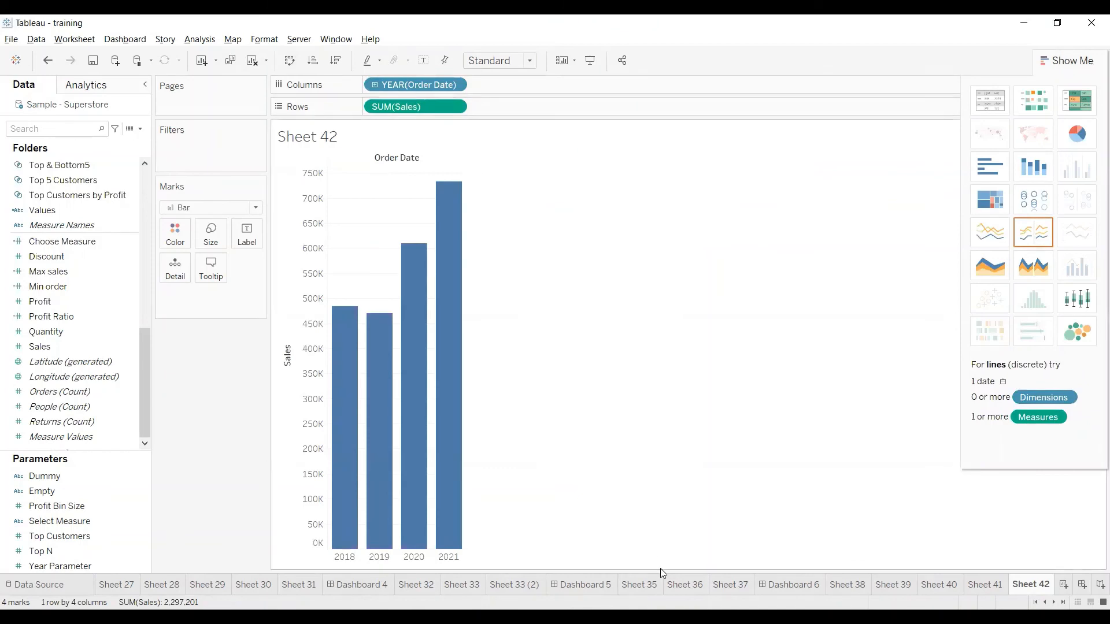
pyautogui.click(1063, 61)
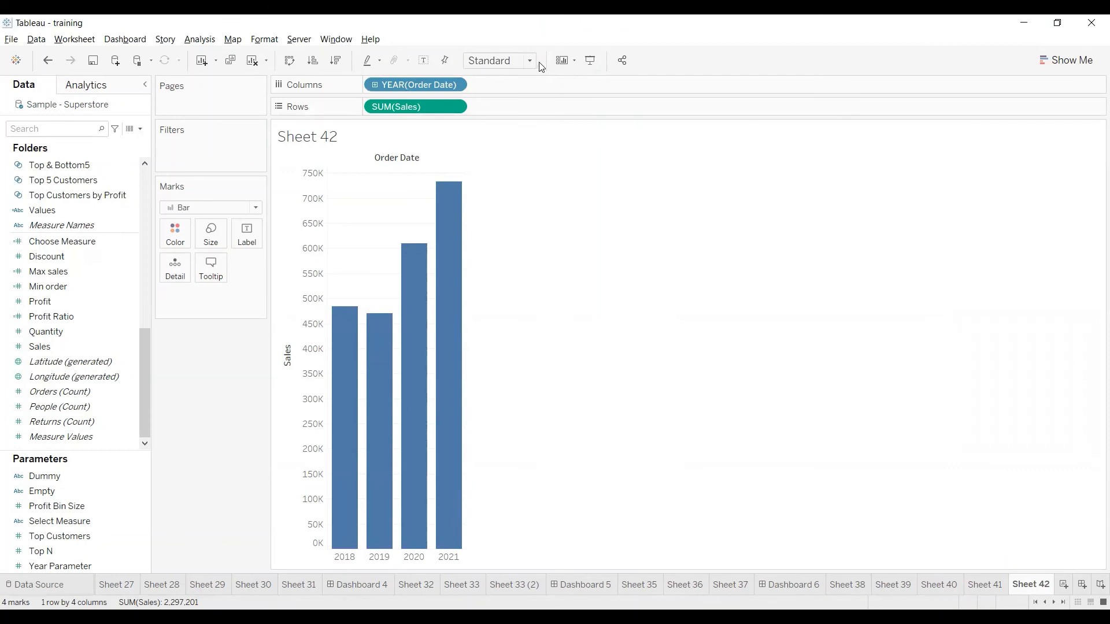
pyautogui.click(523, 63)
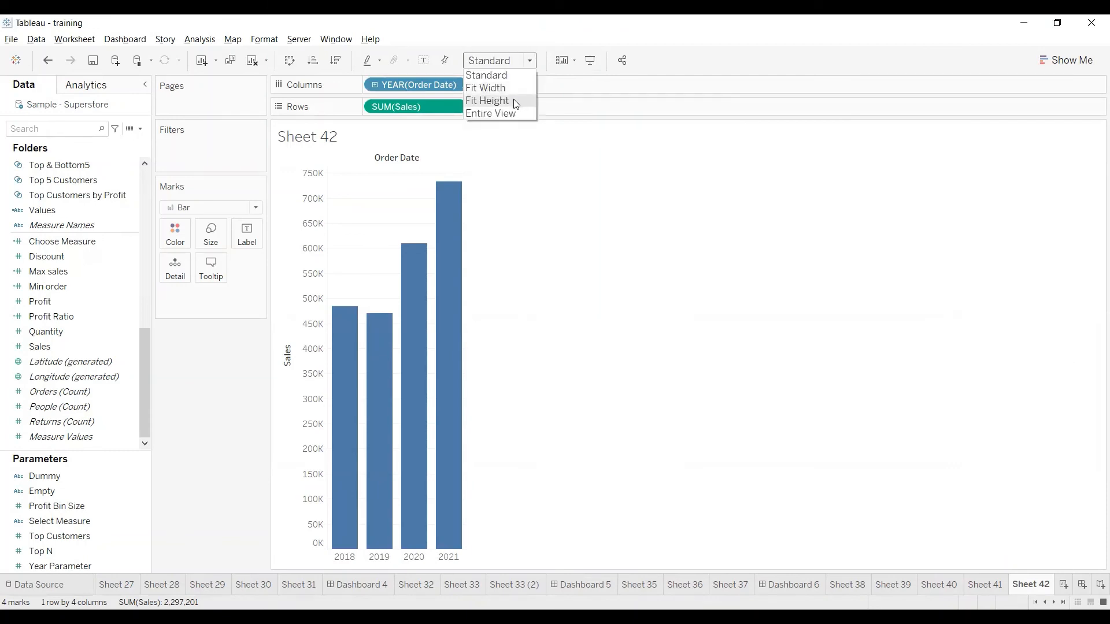
pyautogui.click(510, 88)
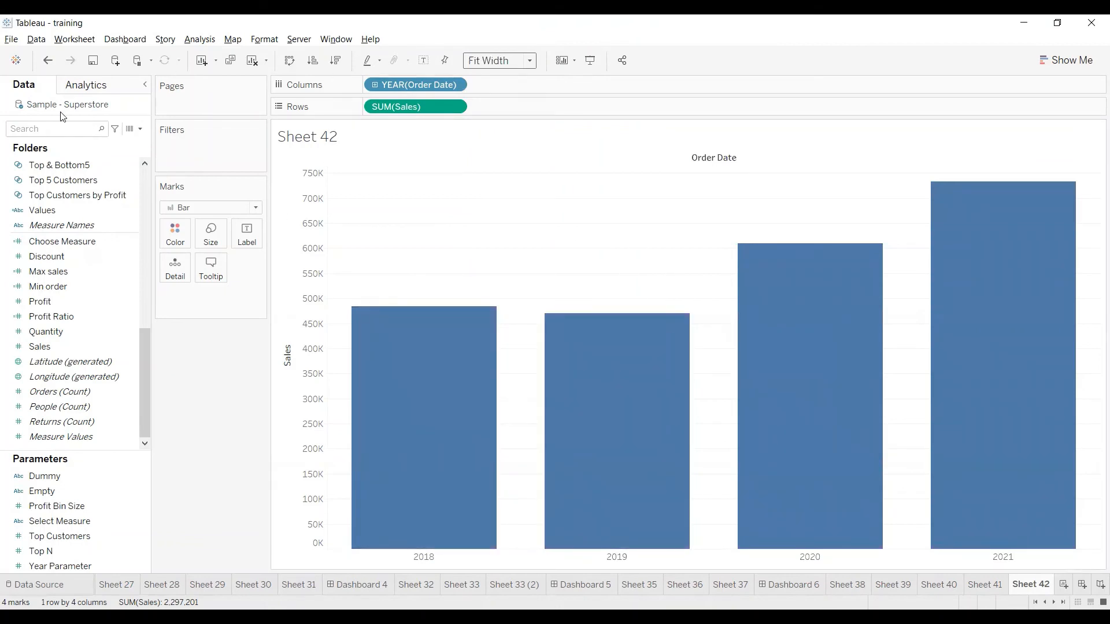
# Show mark labels on the yearly Sales bars, trying the Sales field as the label before using the standard mark labels.
pyautogui.click(423, 60)
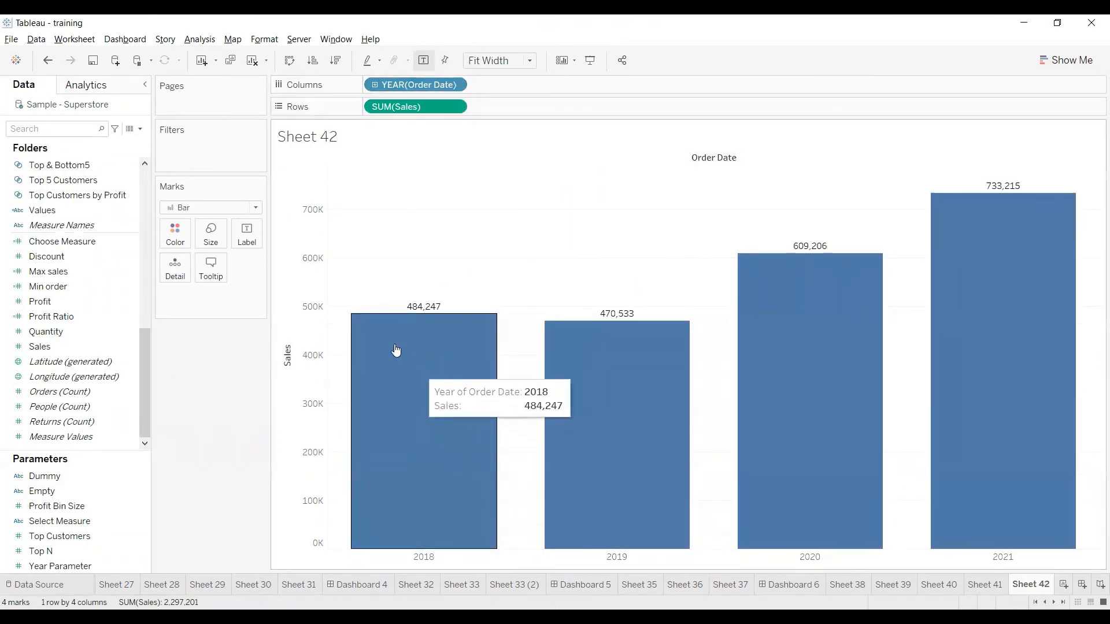
pyautogui.click(423, 60)
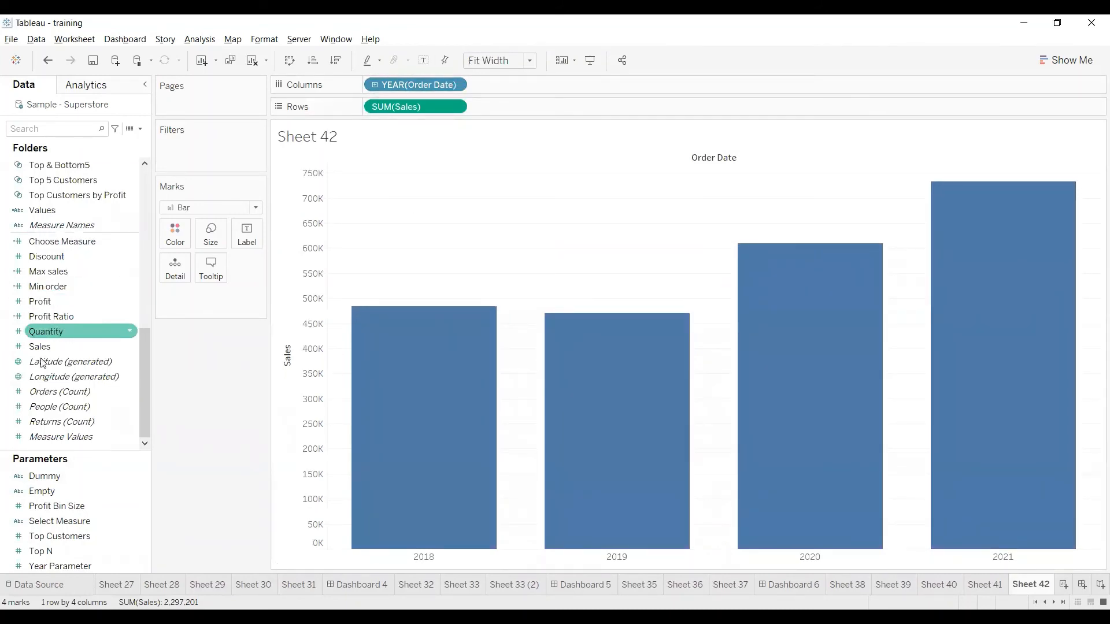
pyautogui.moveTo(54, 349); pyautogui.dragTo(78, 339)
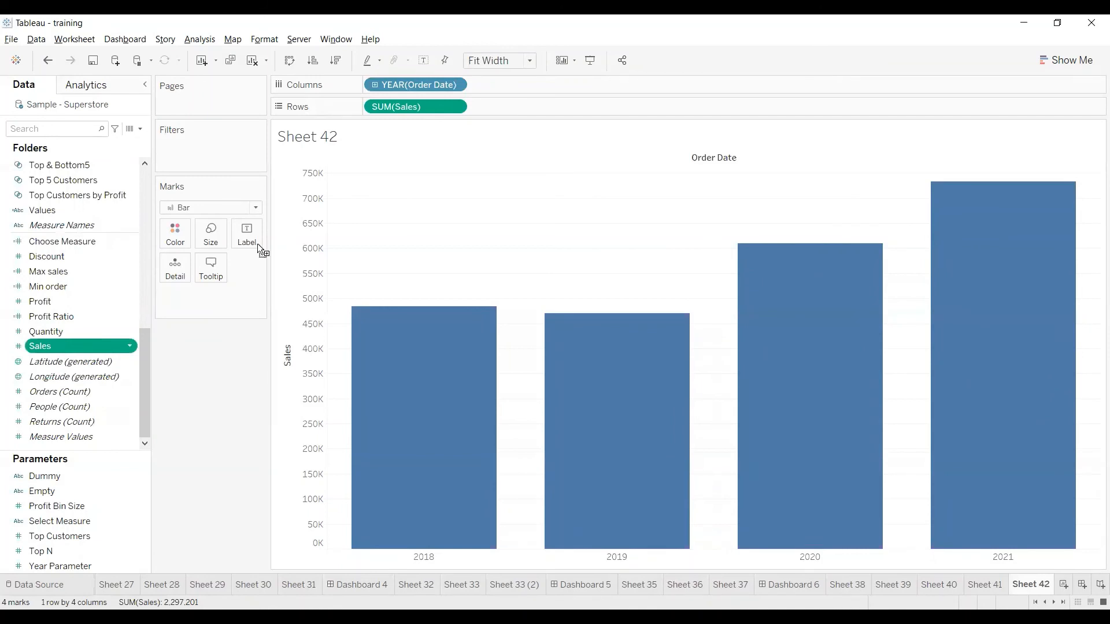
pyautogui.moveTo(258, 244); pyautogui.dragTo(254, 246)
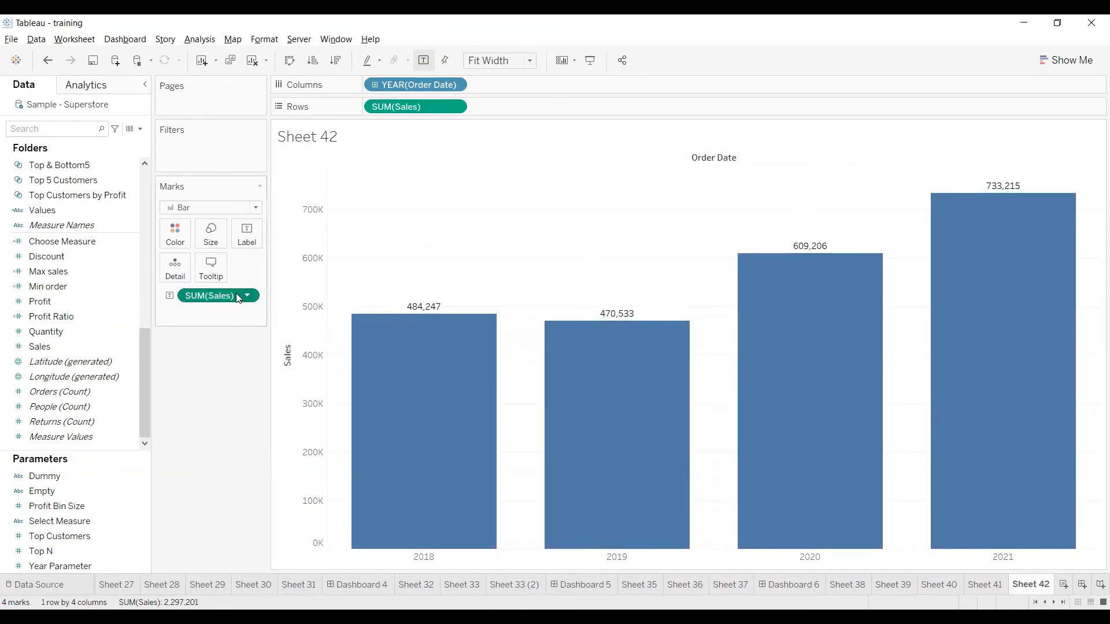
pyautogui.click(424, 60)
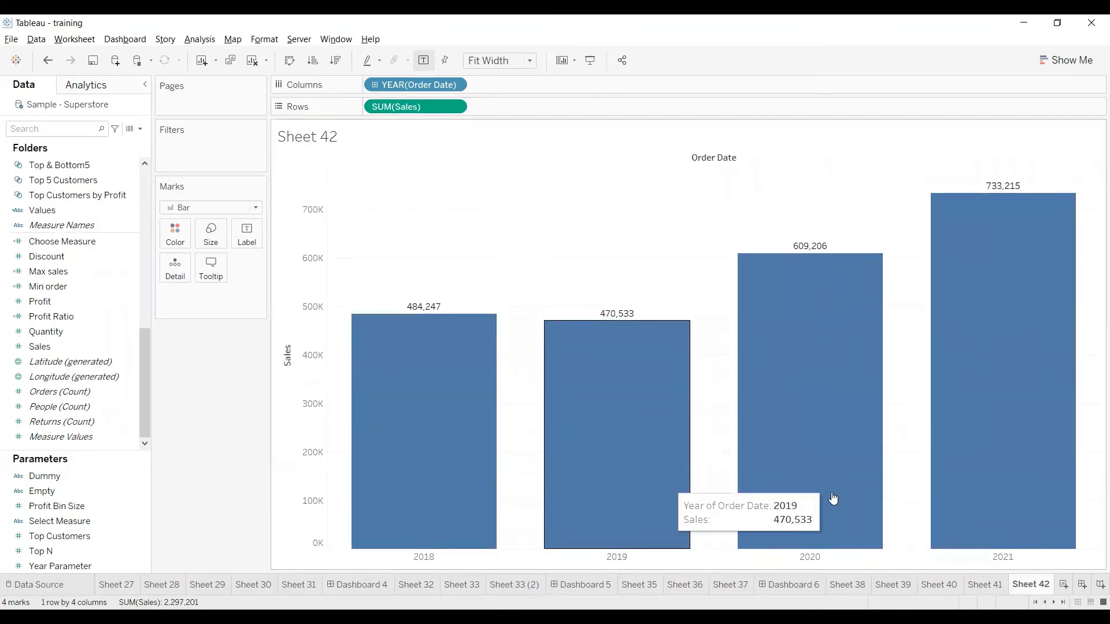
# Create a new dashboard with Sheet 41 above Sheet 42, and enlarge the bar chart's area by shortening the manager table.
pyautogui.click(1082, 584)
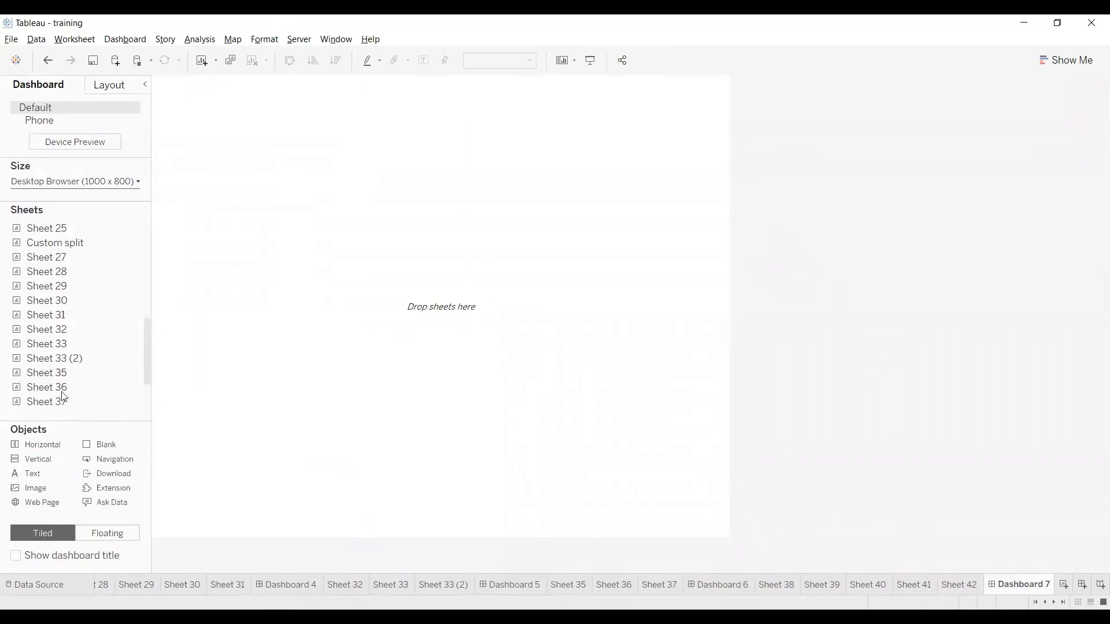
pyautogui.moveTo(282, 225); pyautogui.dragTo(347, 179)
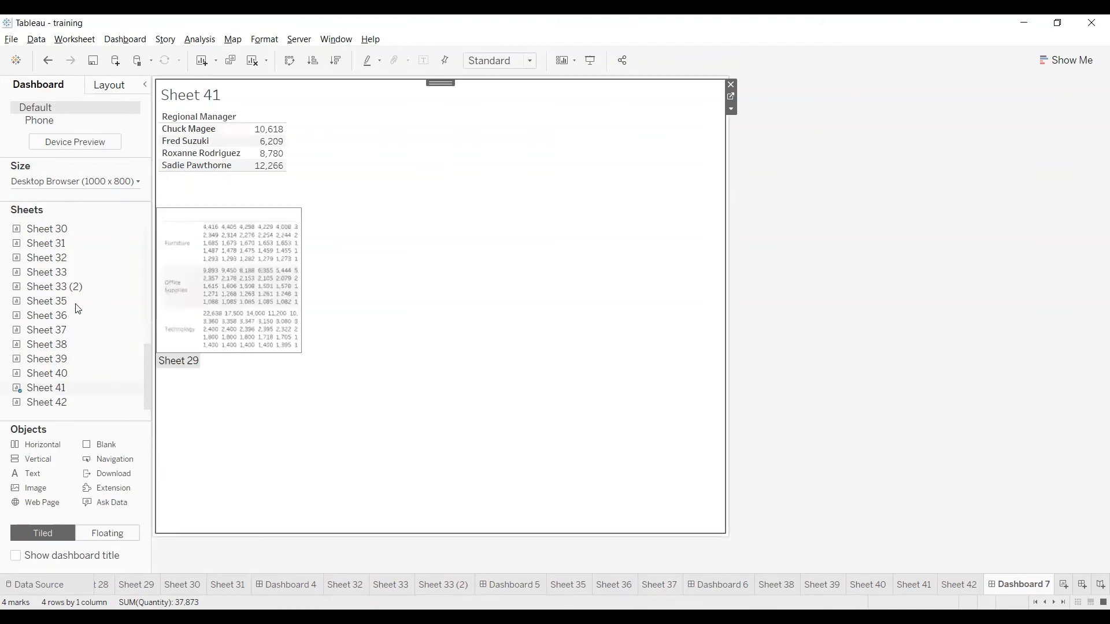
pyautogui.moveTo(54, 408); pyautogui.dragTo(199, 329)
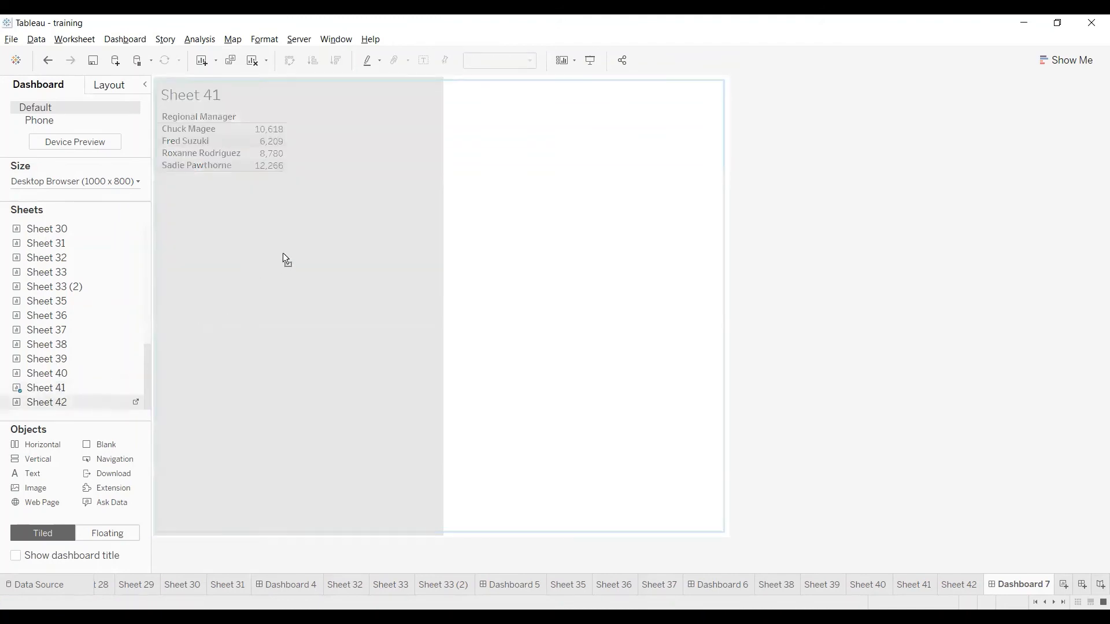
pyautogui.moveTo(283, 254); pyautogui.dragTo(455, 358)
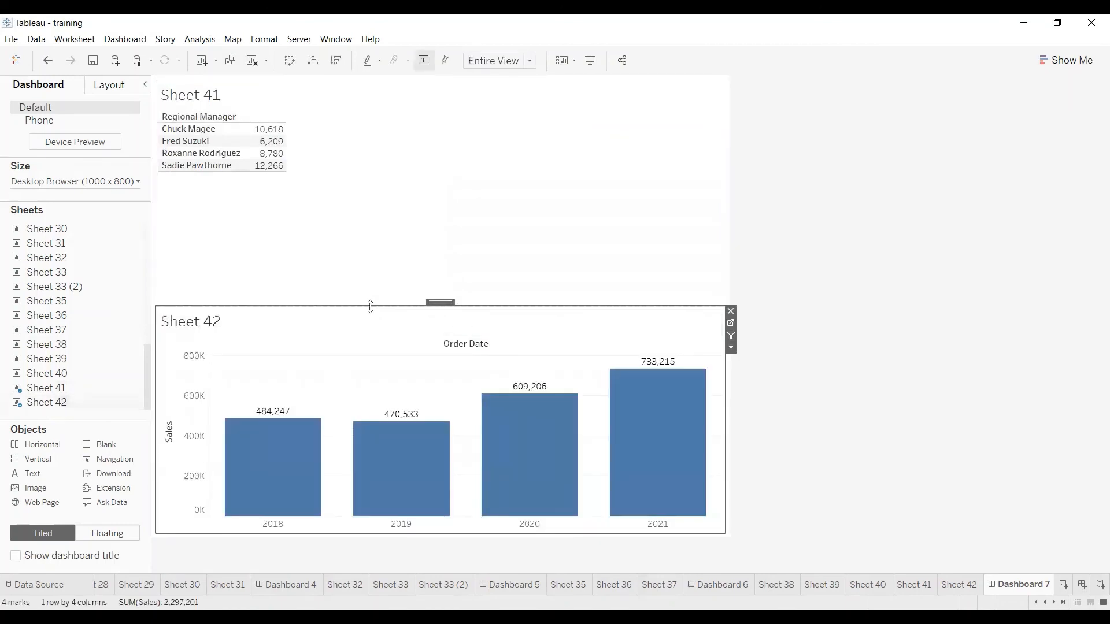
pyautogui.moveTo(371, 306); pyautogui.dragTo(391, 190)
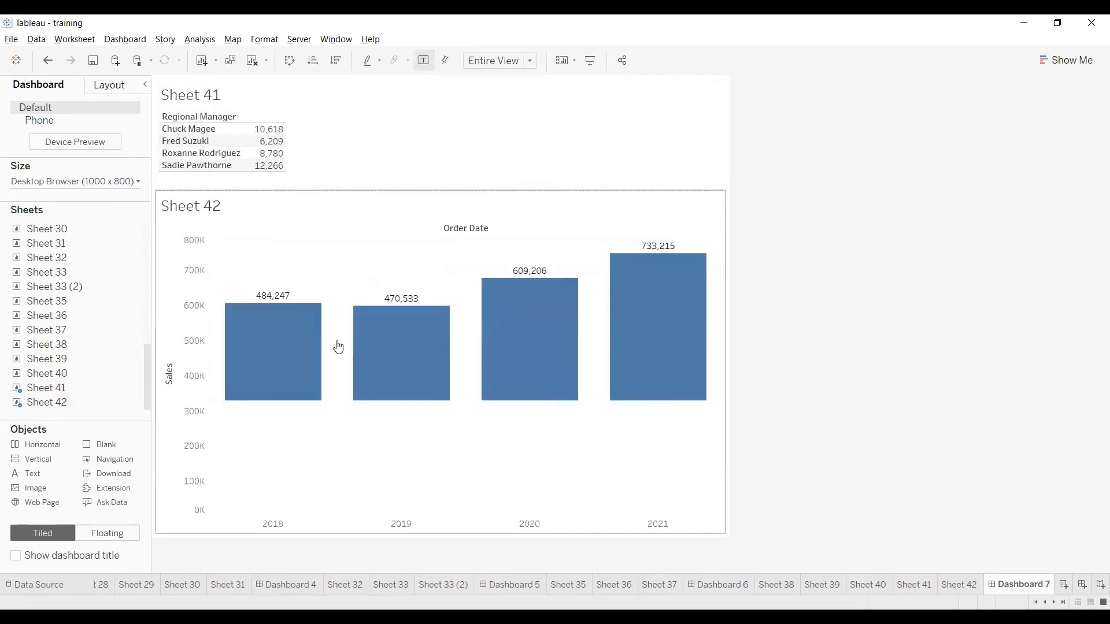
# Select two regional managers in turn on the new dashboard to check whether the yearly sales bars respond.
pyautogui.moveTo(295, 416)
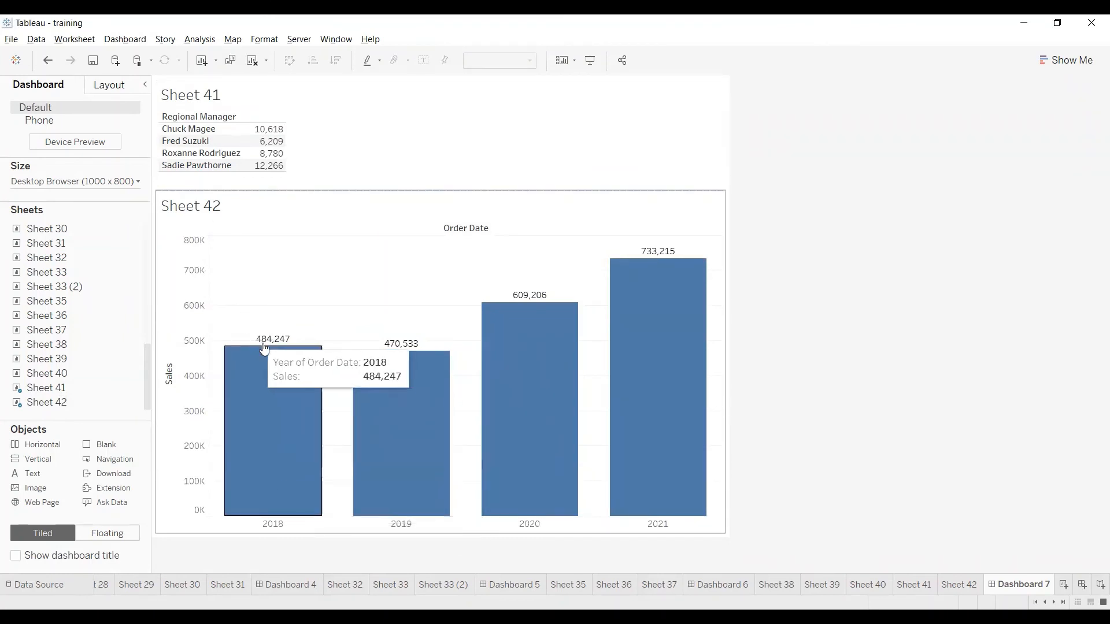
pyautogui.click(198, 146)
pyautogui.moveTo(360, 384)
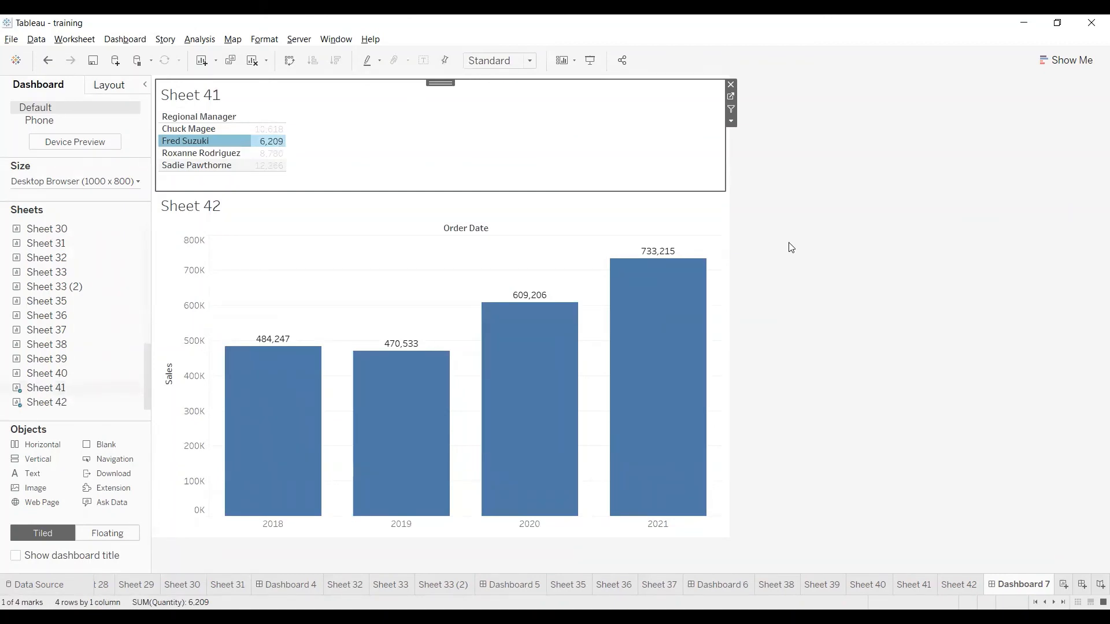
pyautogui.click(540, 140)
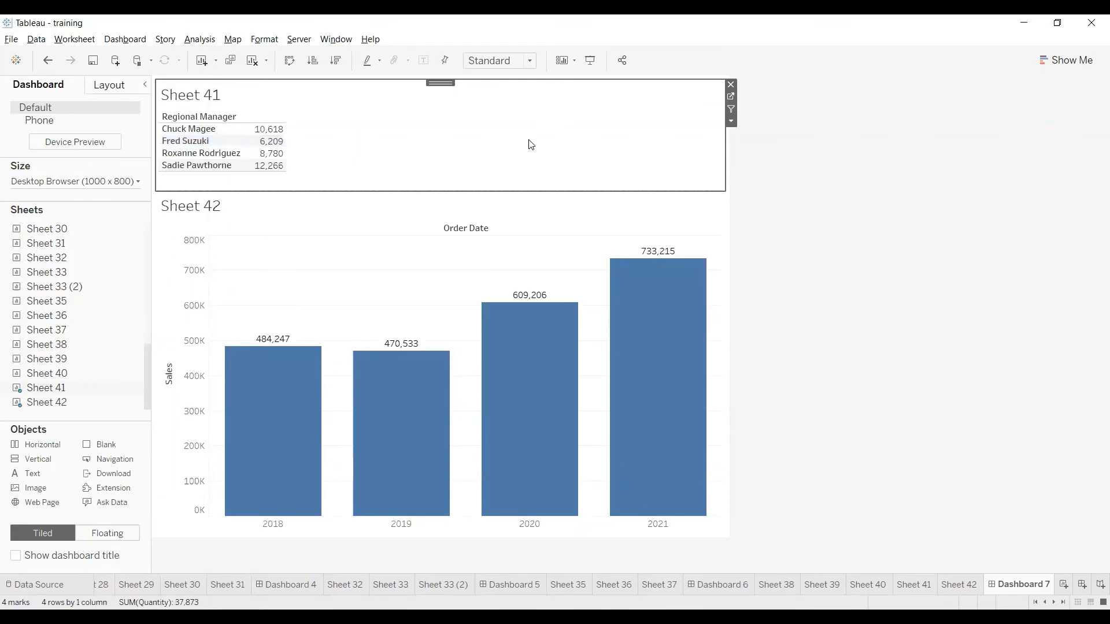
pyautogui.click(198, 130)
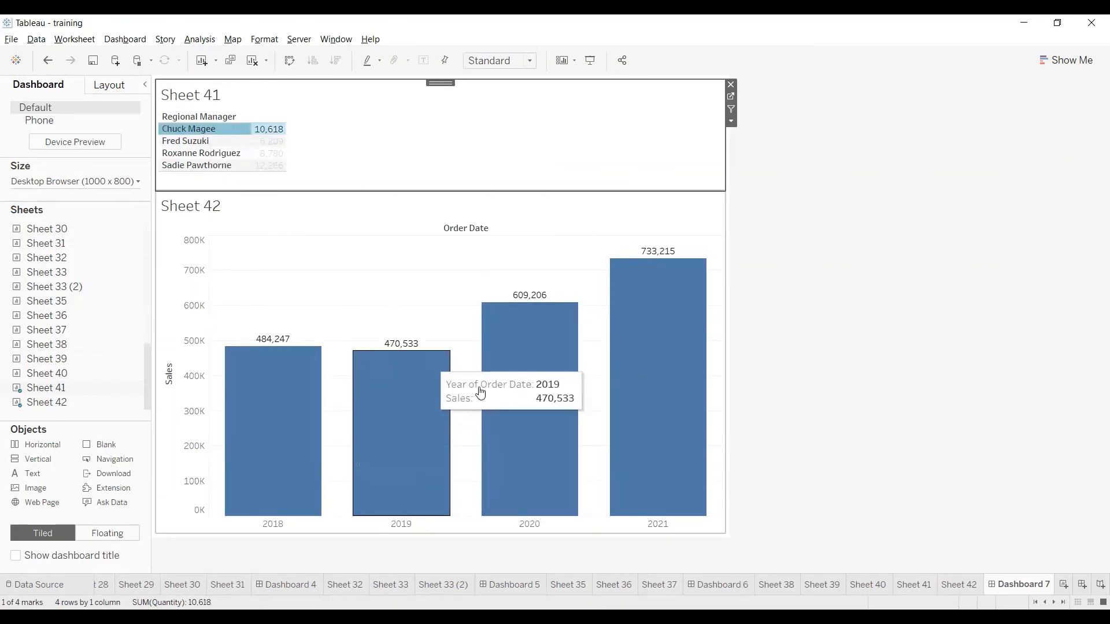
# Create a set named "Regional Manager set data" from the Regional Manager field on Sheet 41, with no members selected.
pyautogui.click(732, 99)
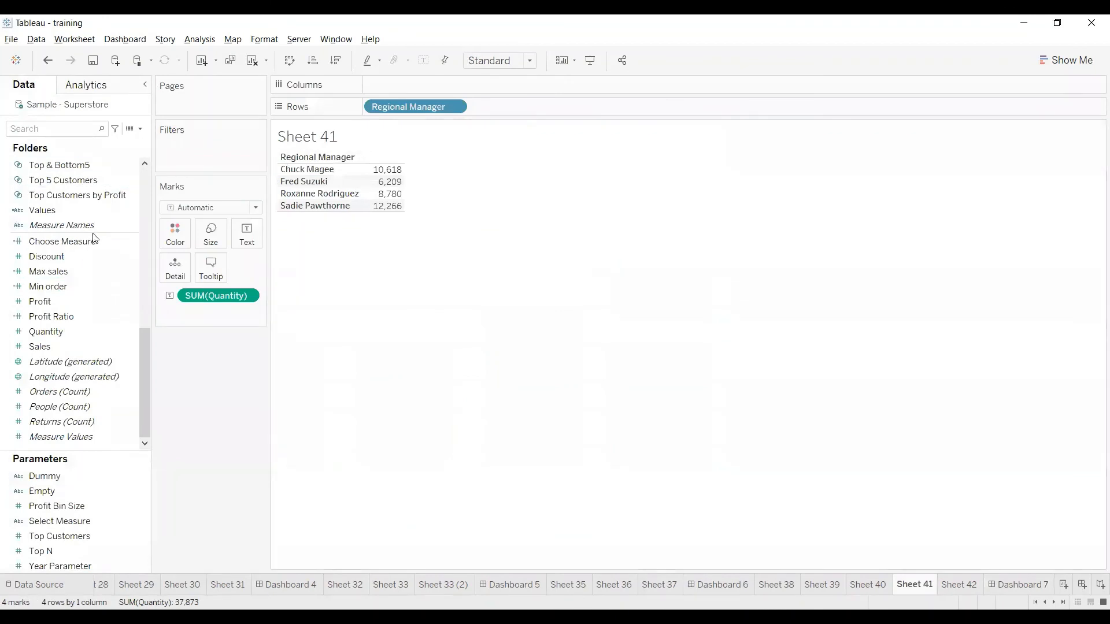
pyautogui.scroll(4, 93, 289)
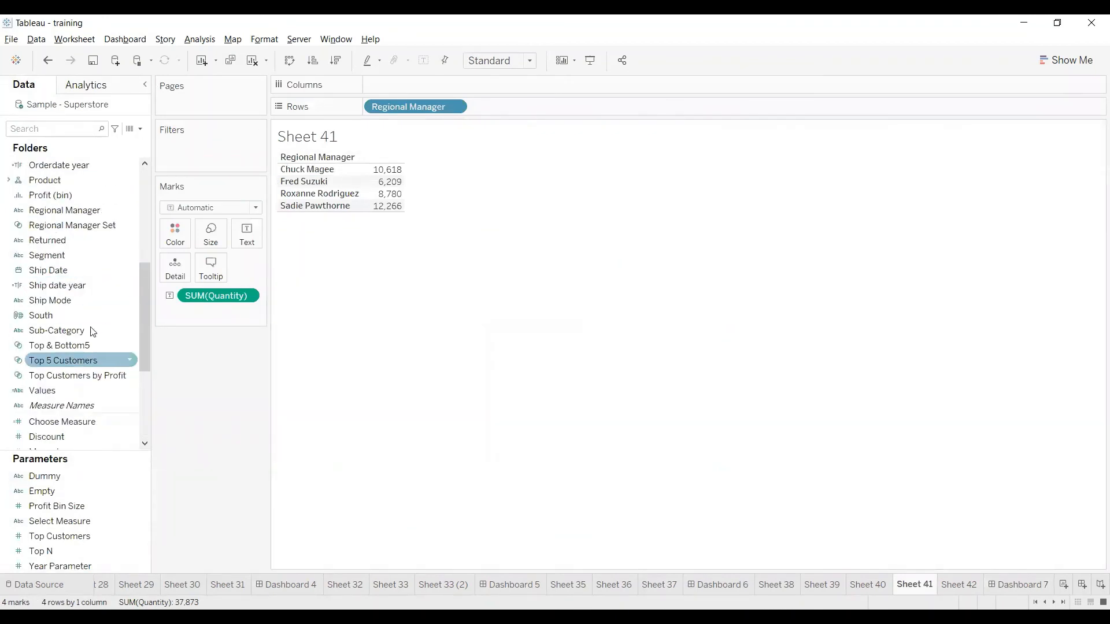
pyautogui.click(80, 211)
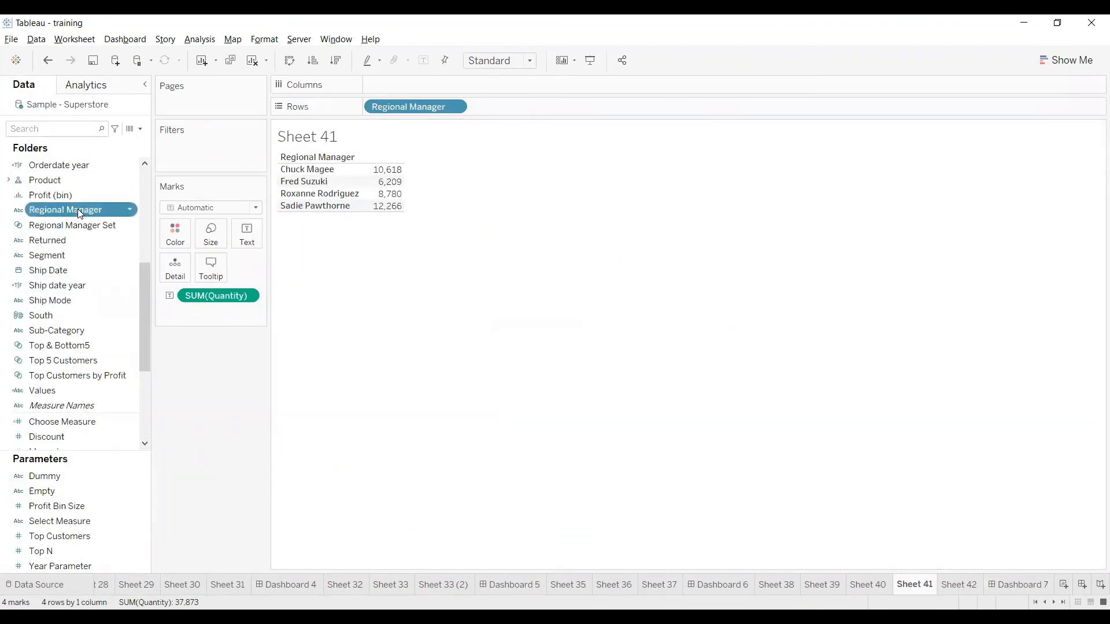
pyautogui.rightClick(80, 213)
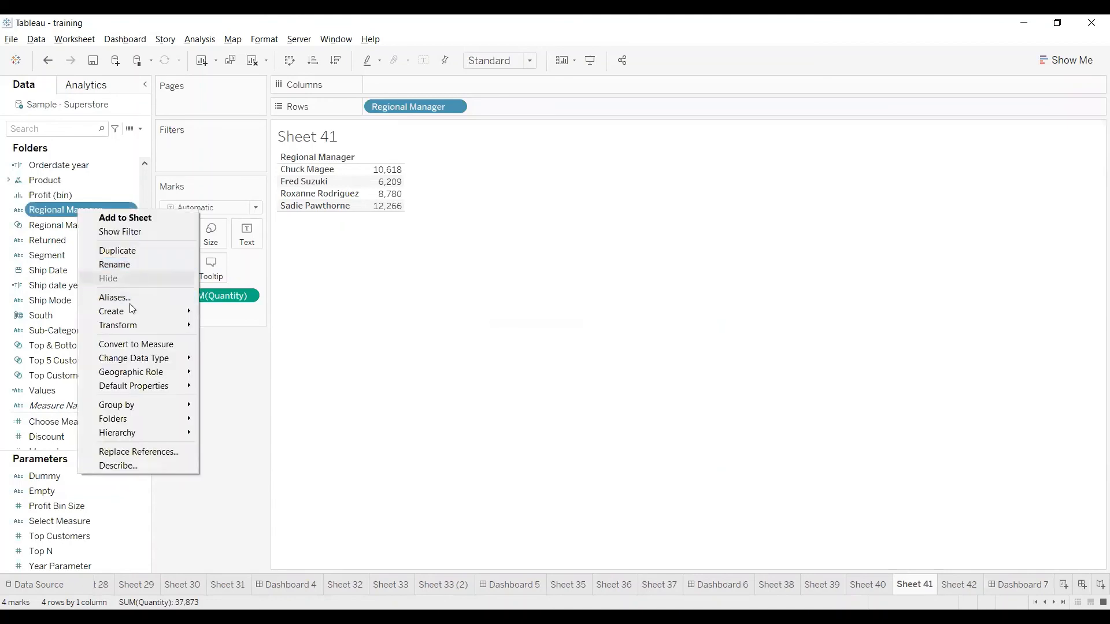
pyautogui.moveTo(130, 307)
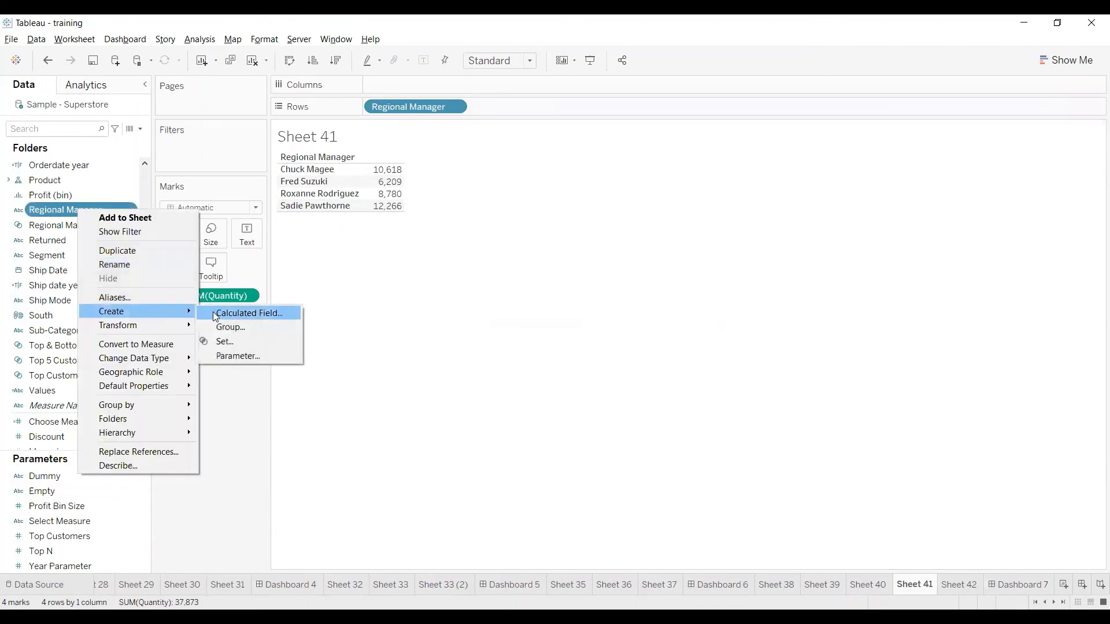
pyautogui.click(223, 342)
pyautogui.click(526, 137)
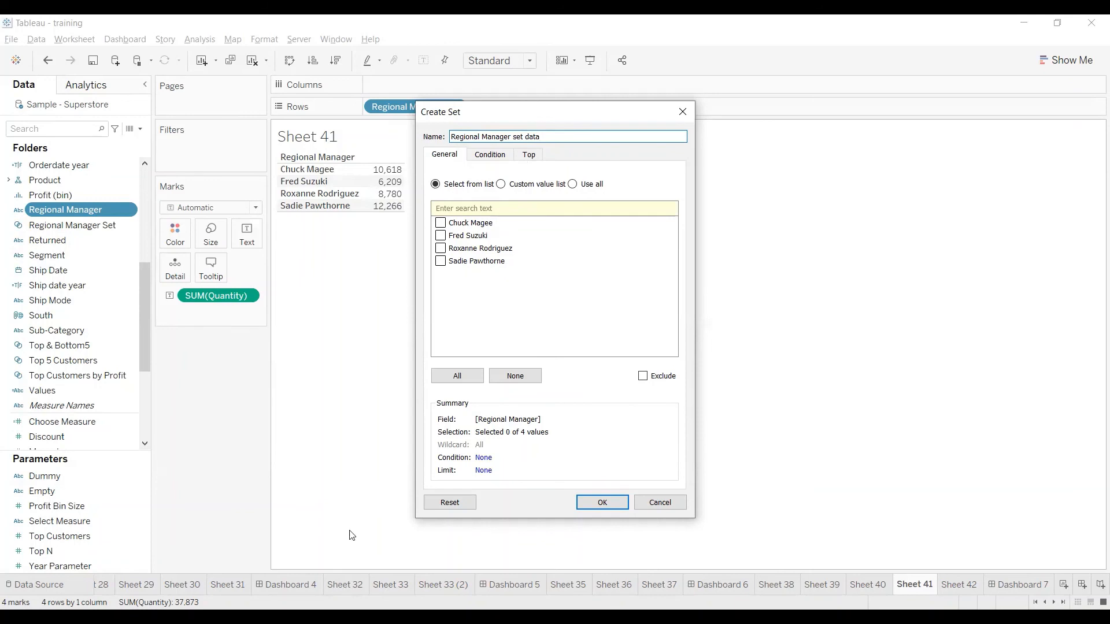
pyautogui.click(602, 503)
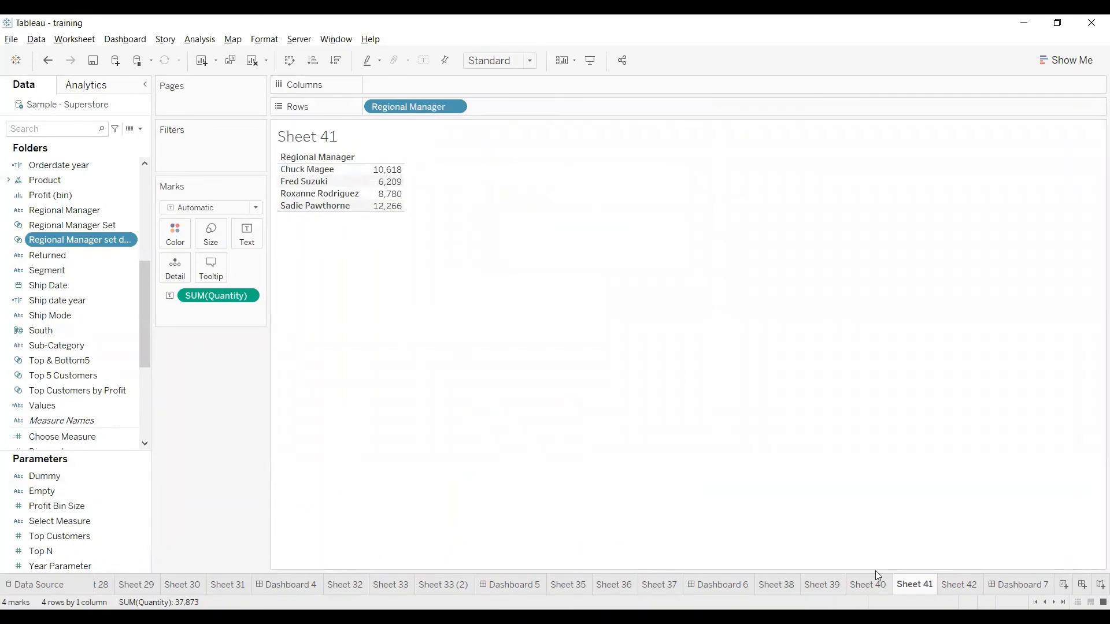
# Color Sheet 42's yearly Sales bars by Regional Manager set data, removing and reapplying it once, and clear the manager selection on Dashboard 7.
pyautogui.click(945, 586)
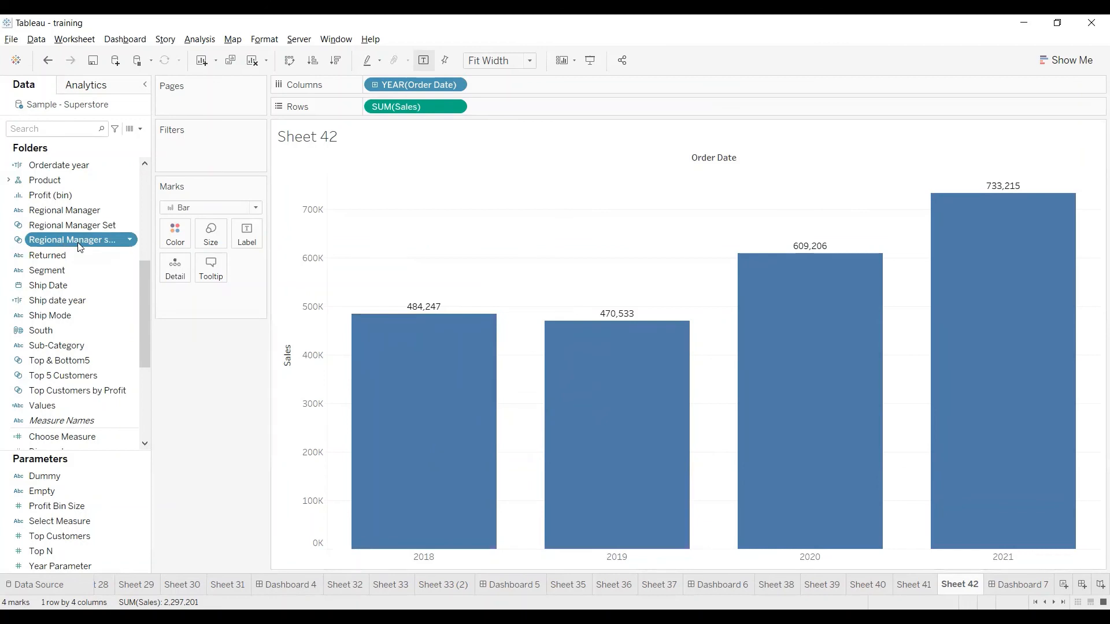
pyautogui.moveTo(80, 248); pyautogui.dragTo(182, 239)
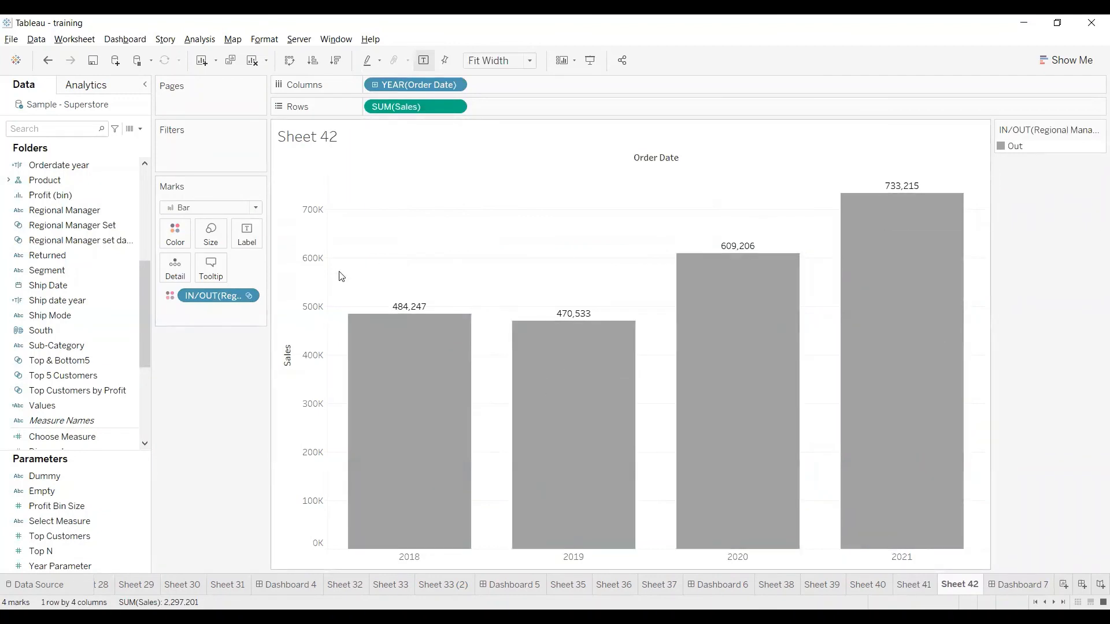
pyautogui.moveTo(196, 455); pyautogui.dragTo(197, 455)
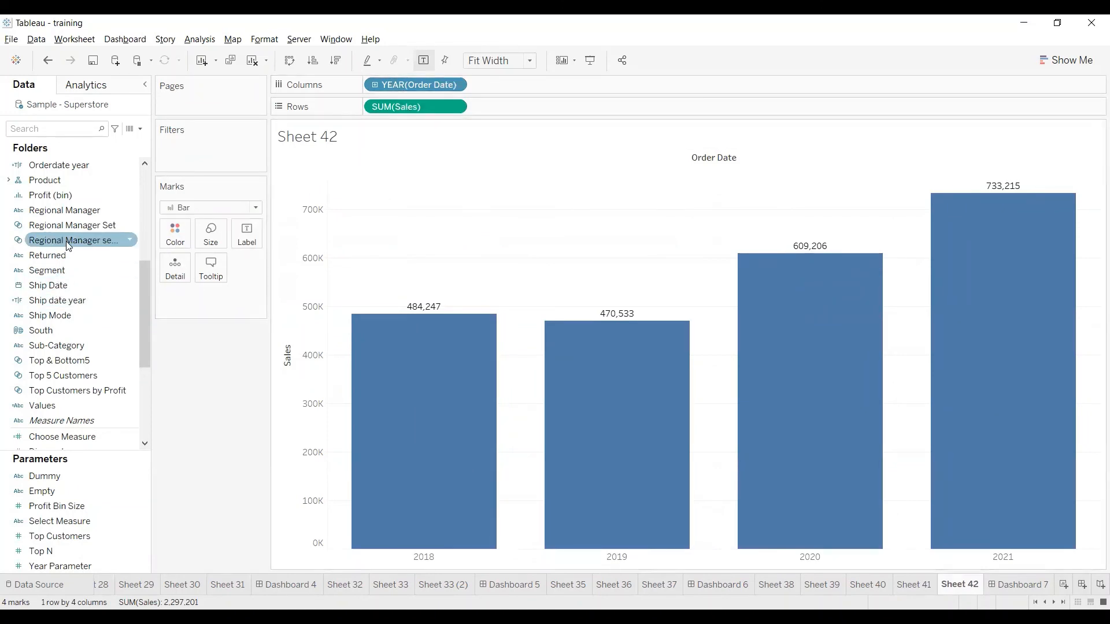
pyautogui.moveTo(66, 241); pyautogui.dragTo(179, 246)
pyautogui.click(1029, 584)
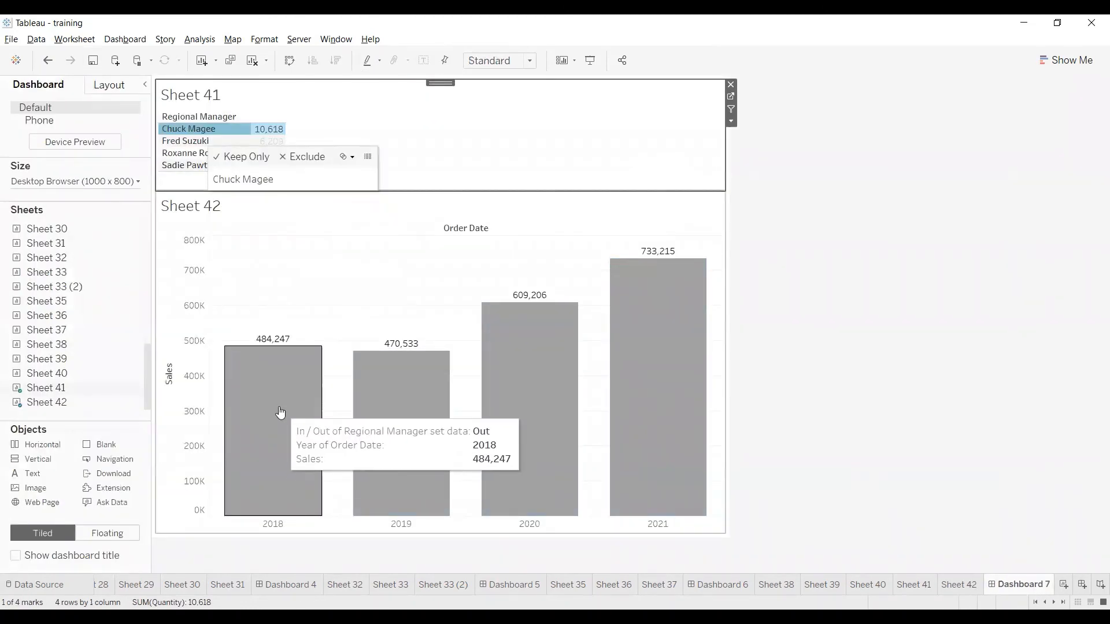
pyautogui.click(562, 138)
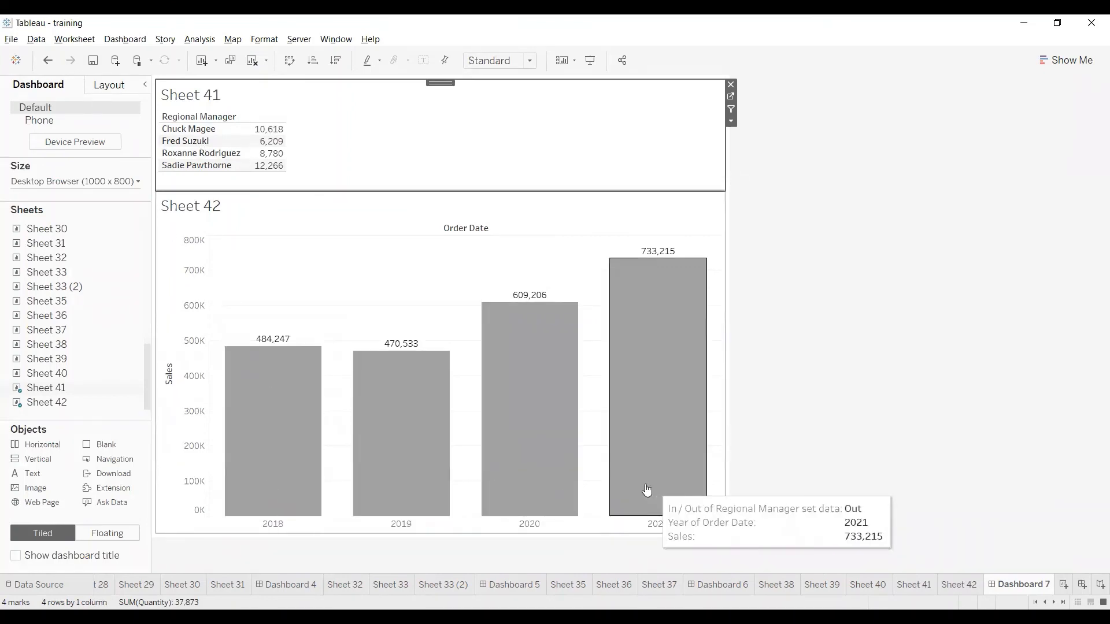
# Add a Change Set Values action that runs on selection in Sheet 41 only and targets Regional Manager set data.
pyautogui.click(124, 40)
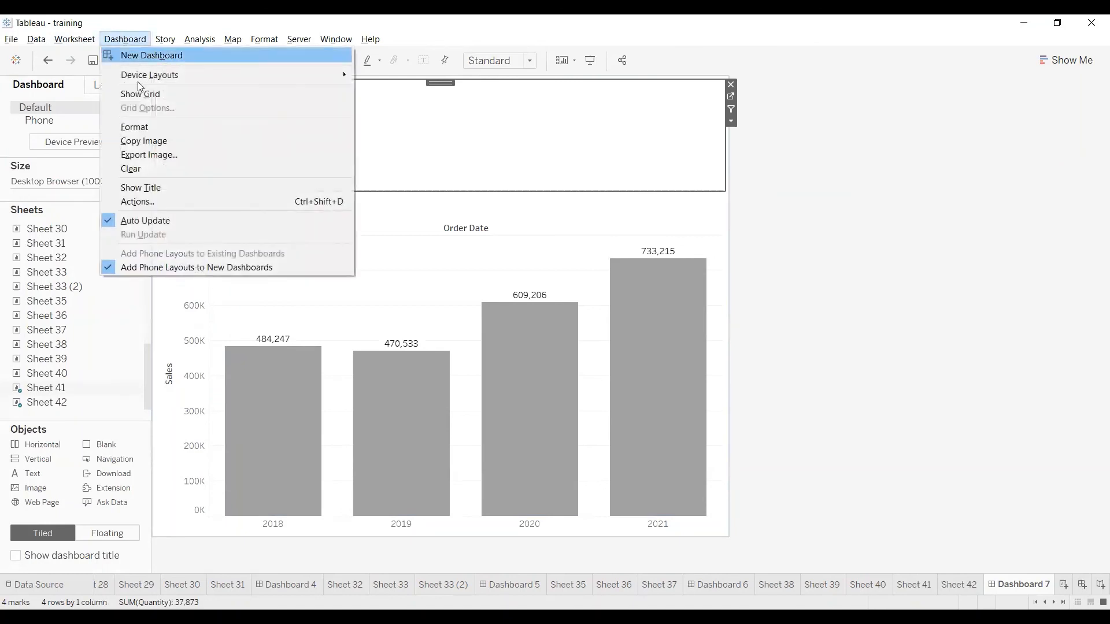
pyautogui.click(147, 205)
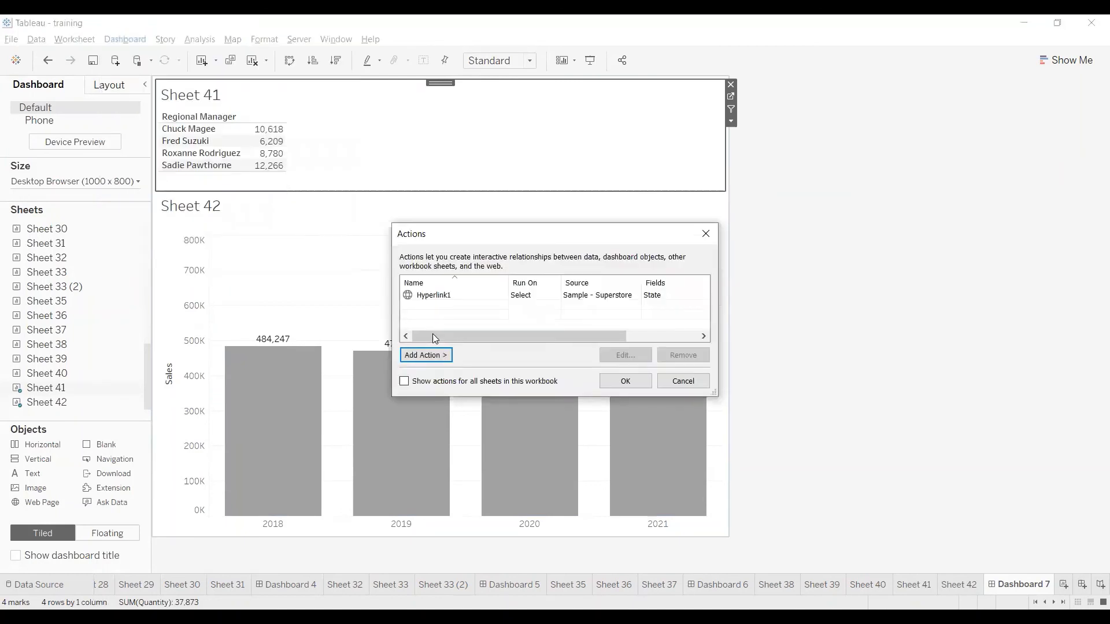
pyautogui.click(429, 356)
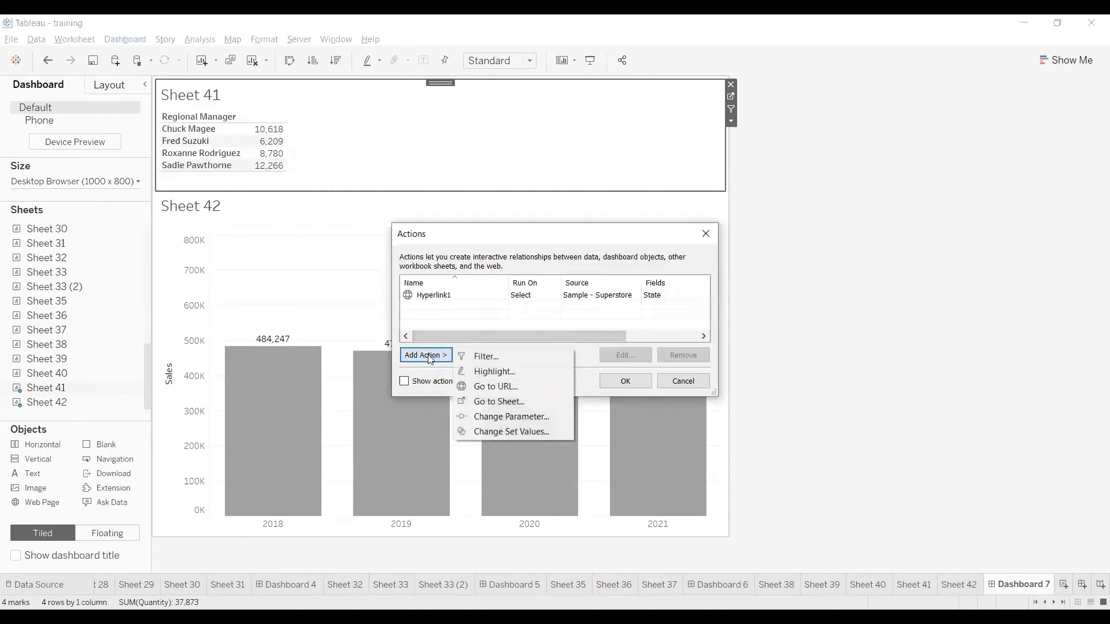
pyautogui.click(508, 432)
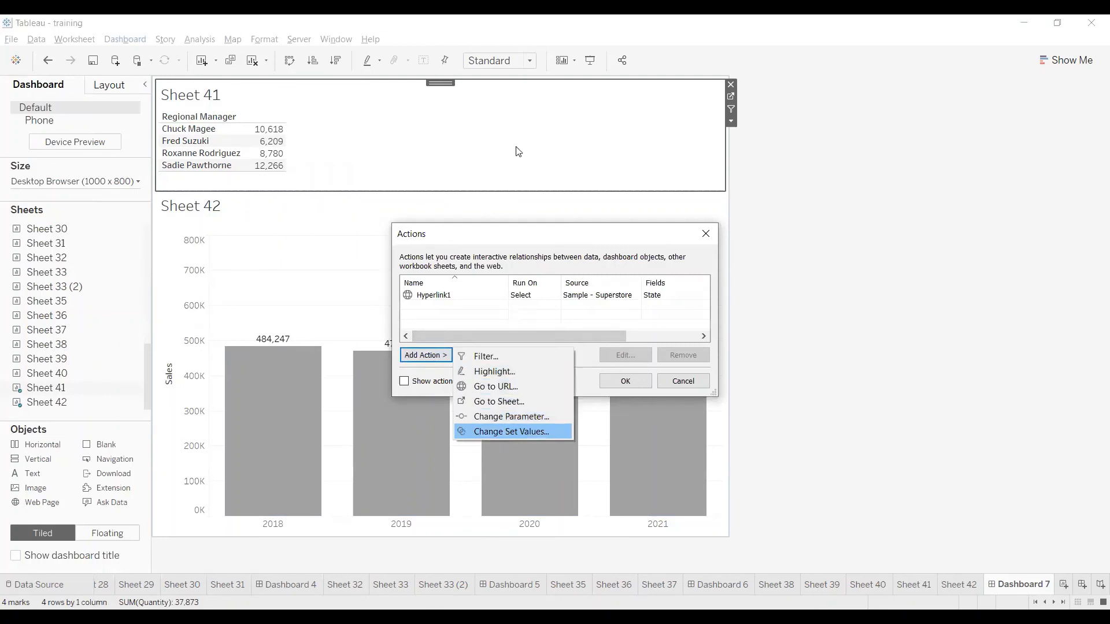
pyautogui.moveTo(550, 136); pyautogui.dragTo(703, 86)
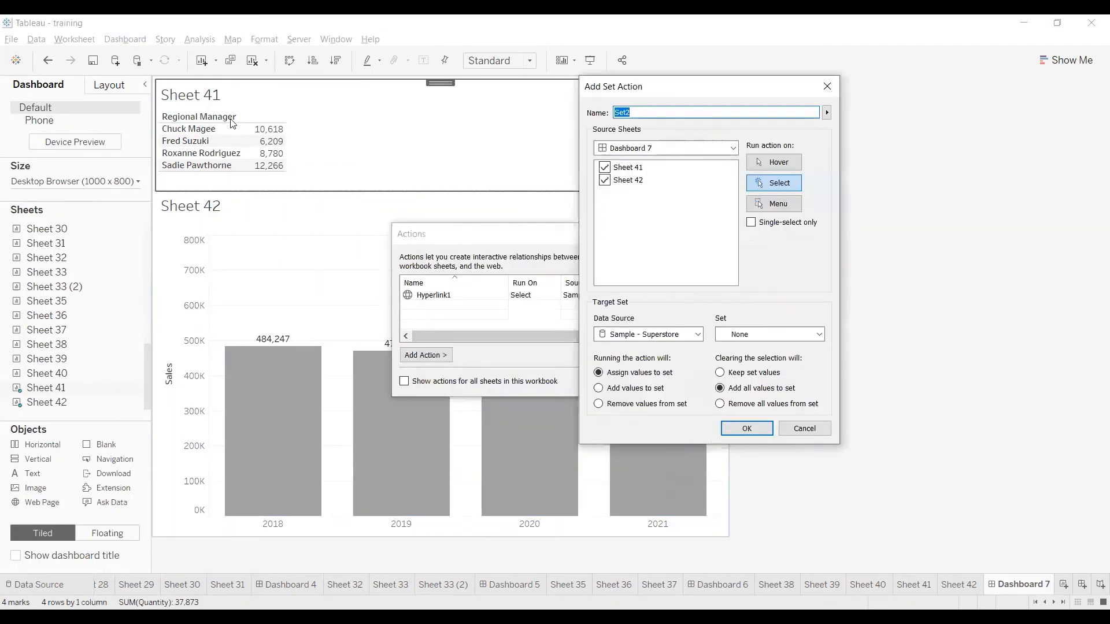
pyautogui.click(605, 180)
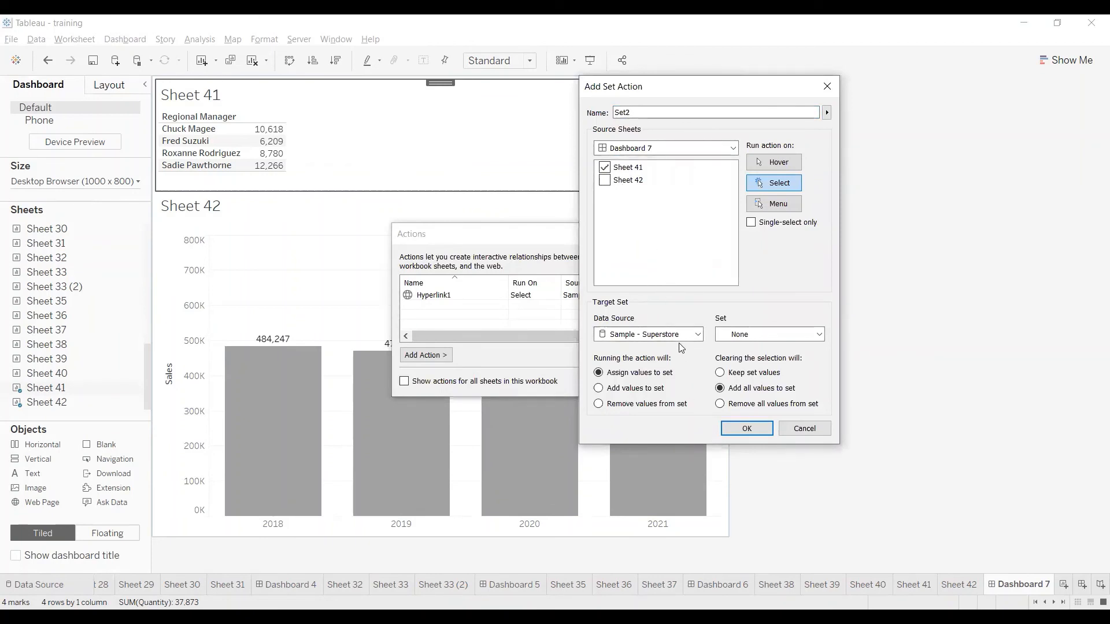
pyautogui.click(746, 338)
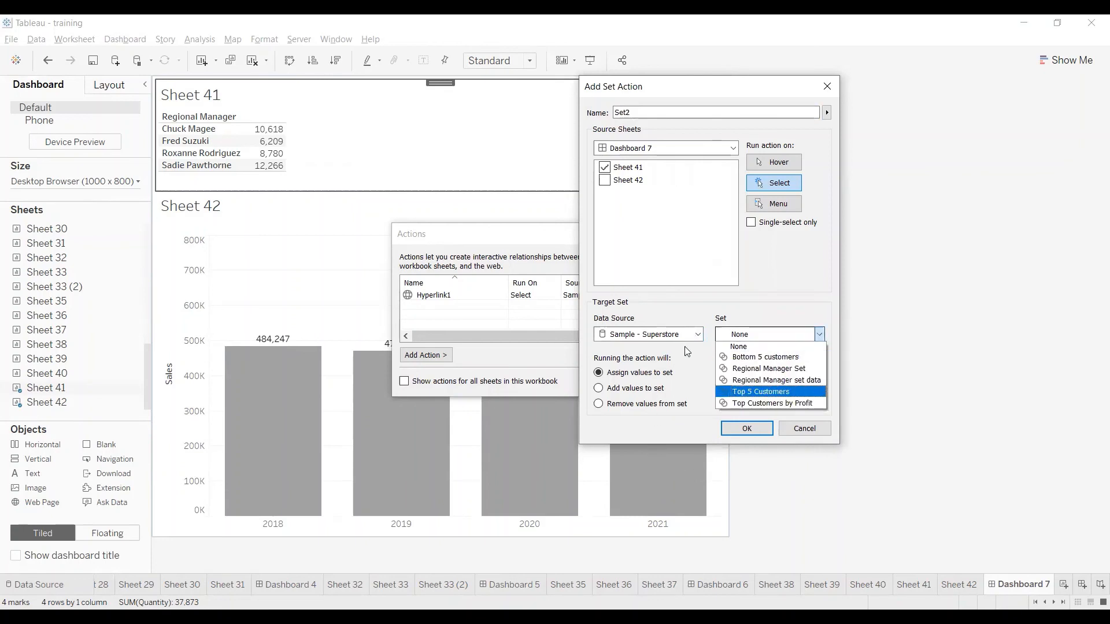
pyautogui.click(796, 382)
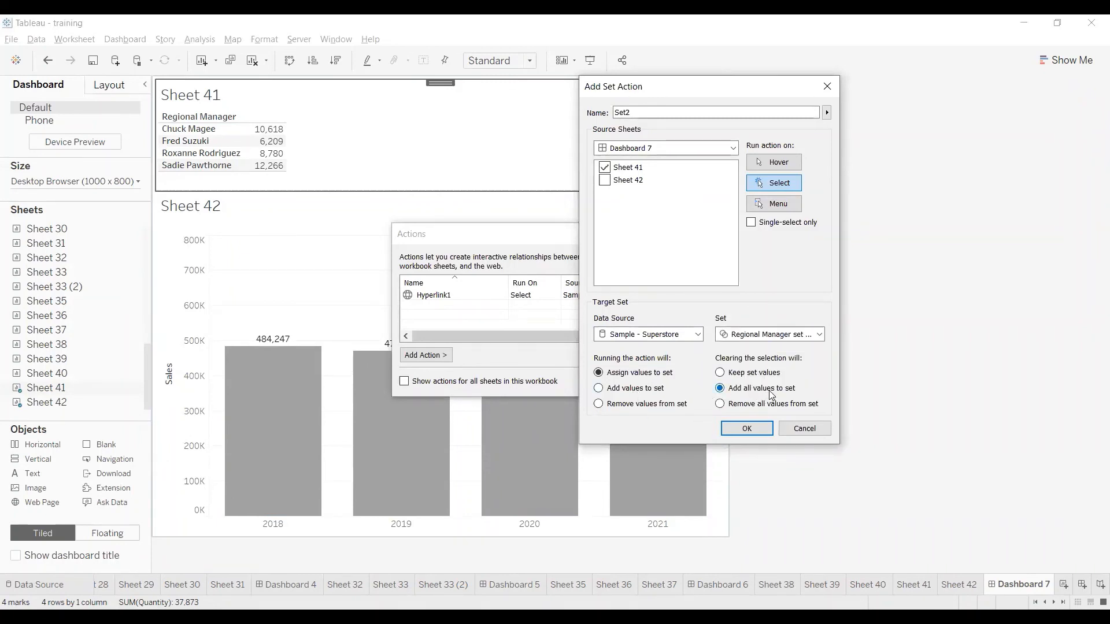
pyautogui.click(745, 428)
pyautogui.click(629, 385)
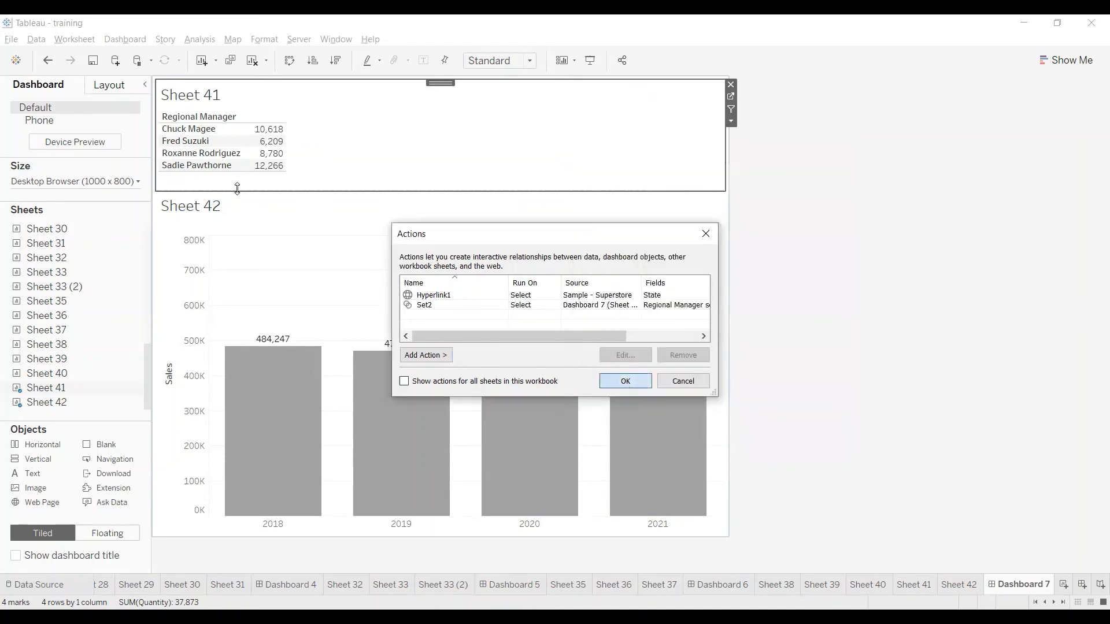
# Select and clear a regional manager on Dashboard 7 twice to examine how the yearly sales bars split by set membership.
pyautogui.click(193, 142)
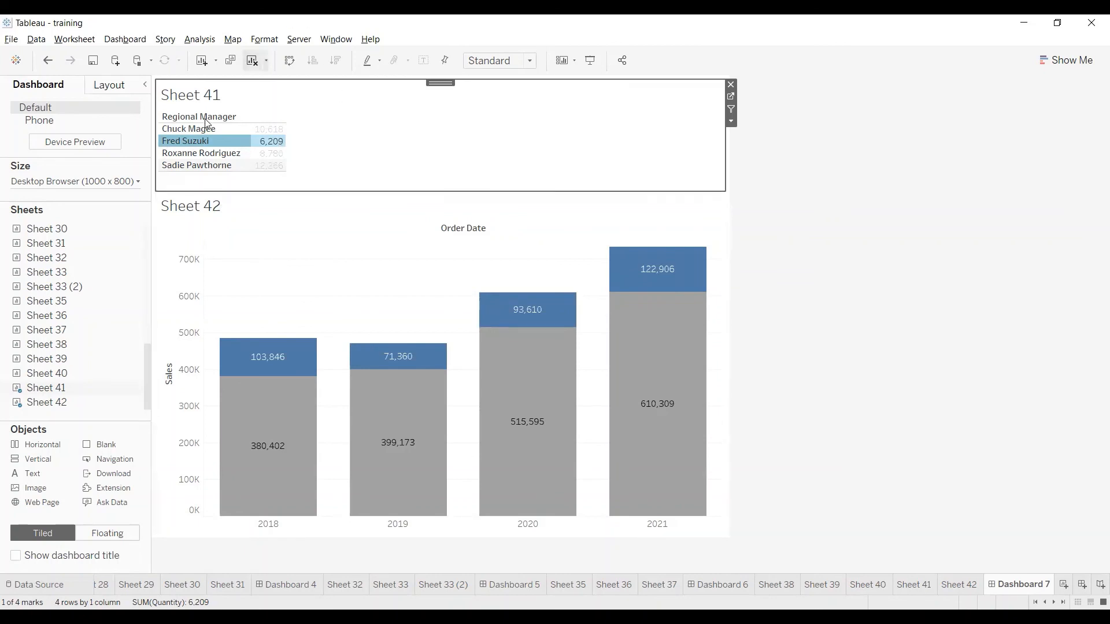
pyautogui.moveTo(282, 358)
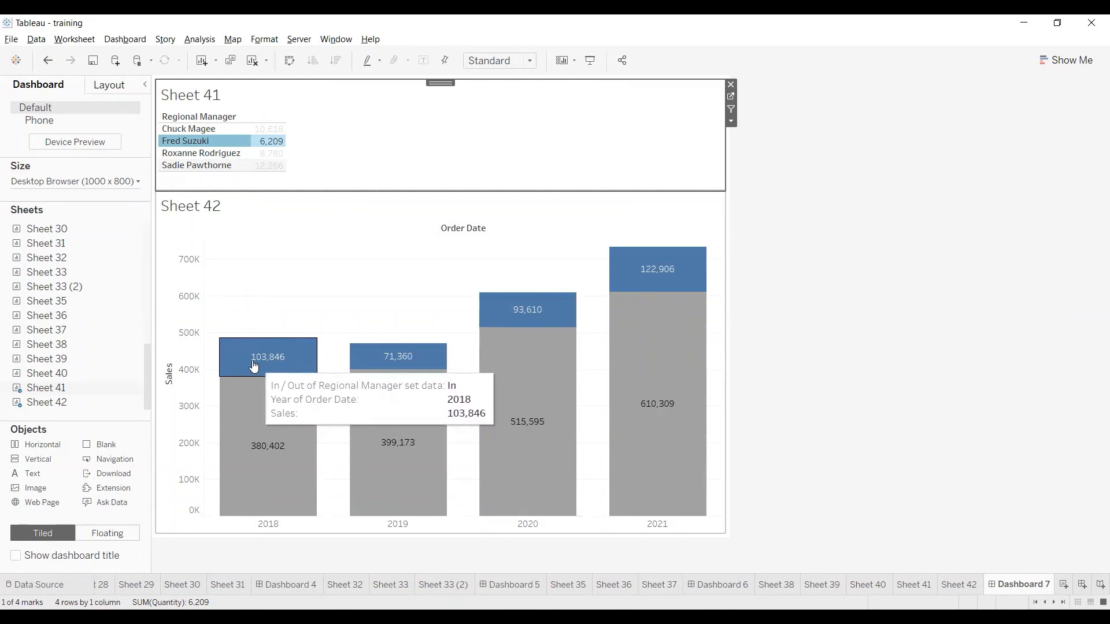
pyautogui.click(438, 136)
pyautogui.moveTo(235, 360)
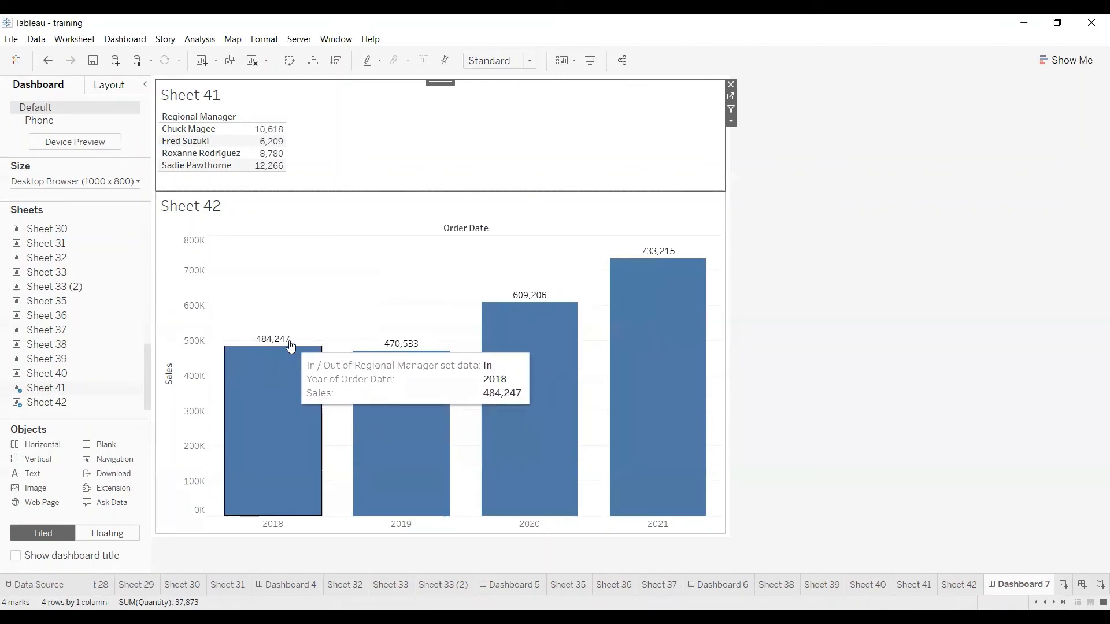
pyautogui.click(201, 144)
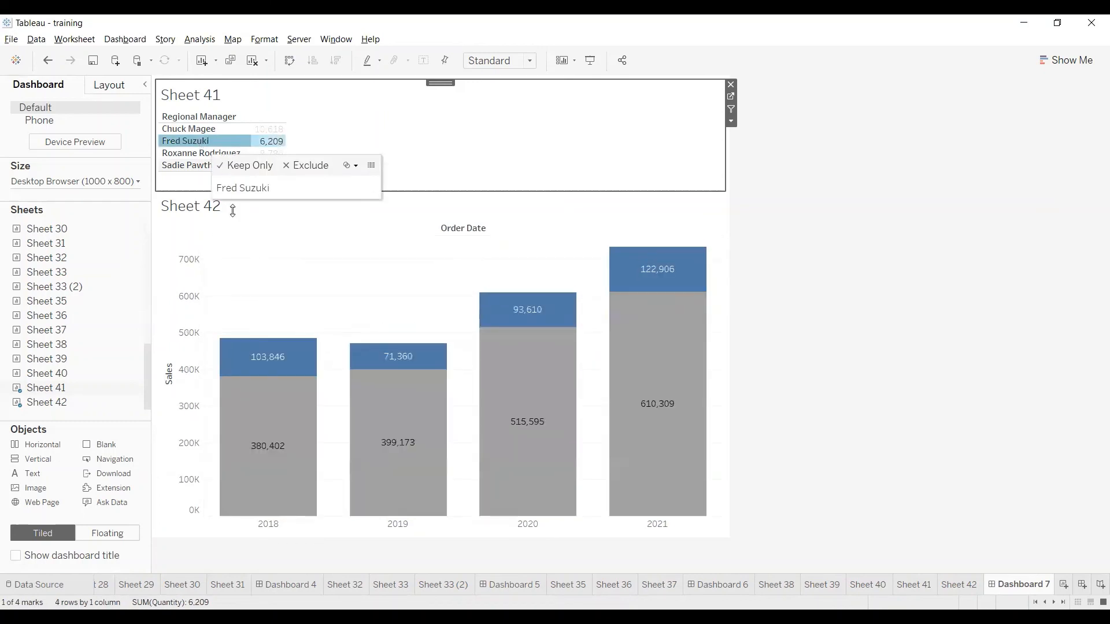
pyautogui.moveTo(281, 364)
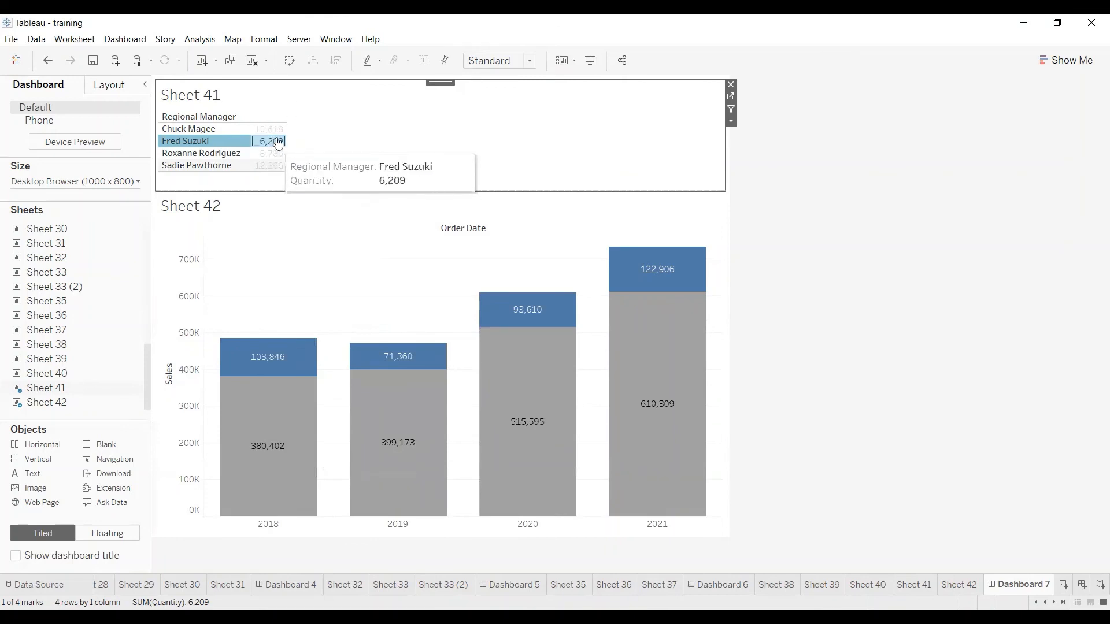
pyautogui.click(330, 142)
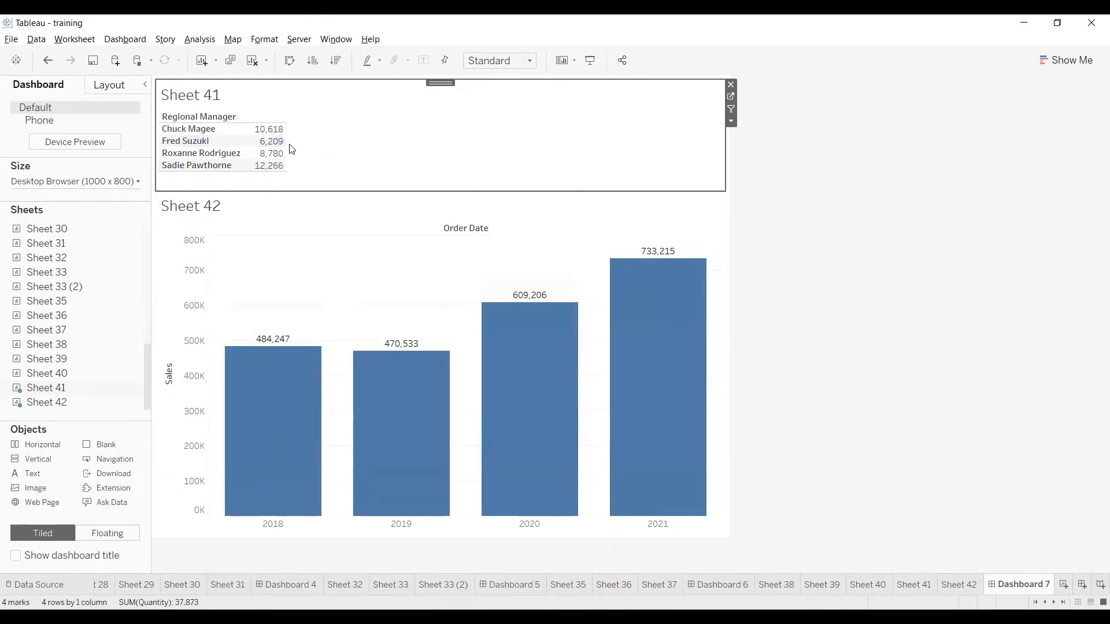
# Add the Order Date year to Sheet 41's rows and place it ahead of Regional Manager.
pyautogui.click(730, 96)
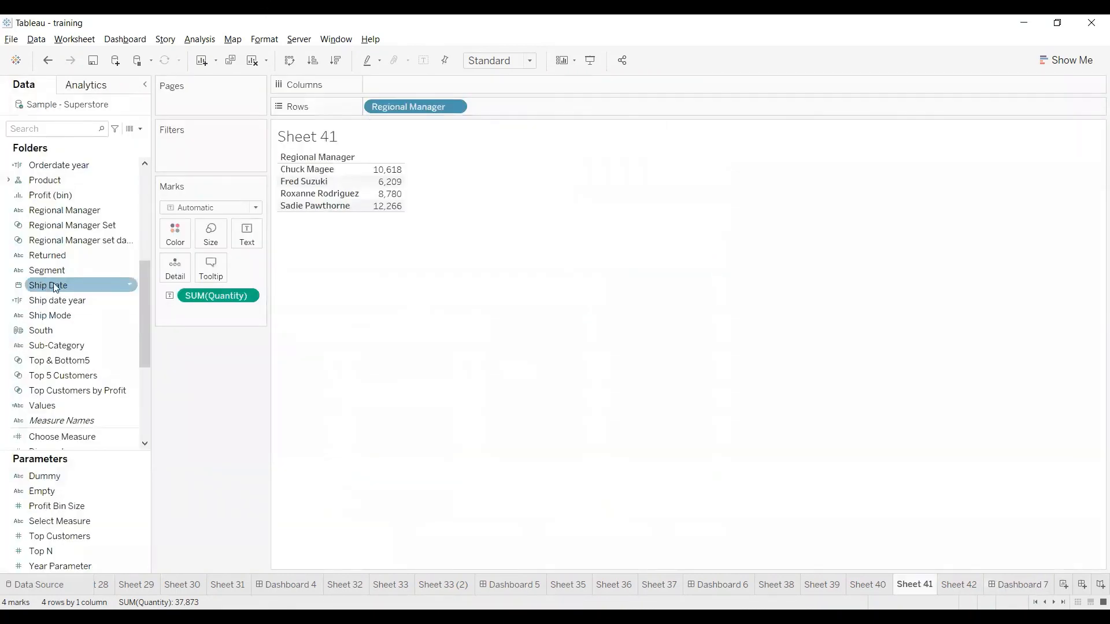
pyautogui.scroll(6, 55, 288)
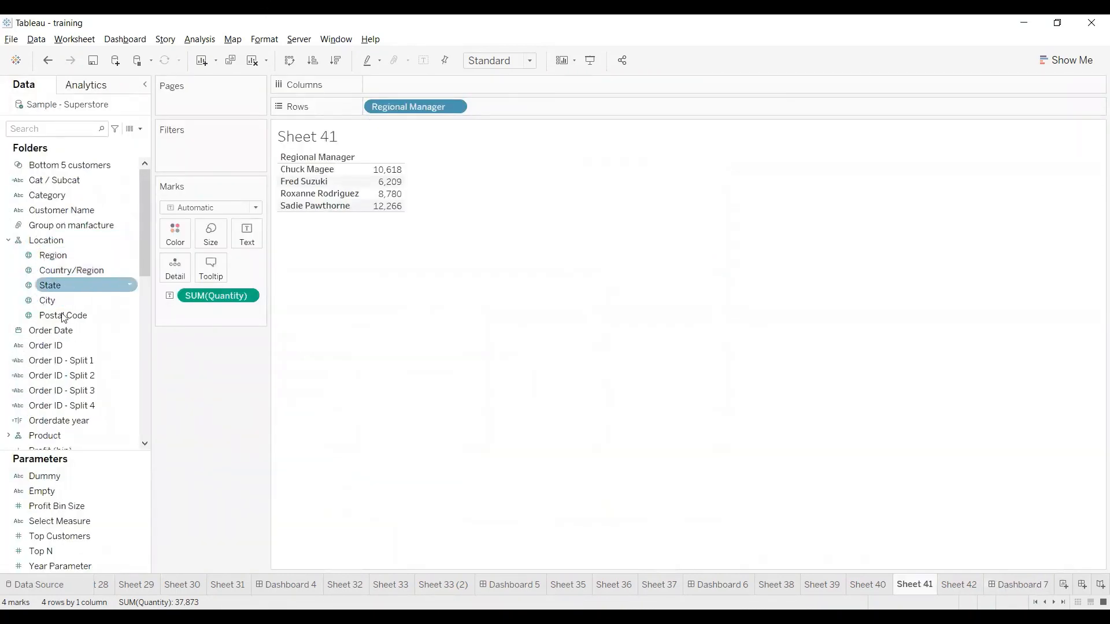
pyautogui.moveTo(63, 333); pyautogui.dragTo(86, 319)
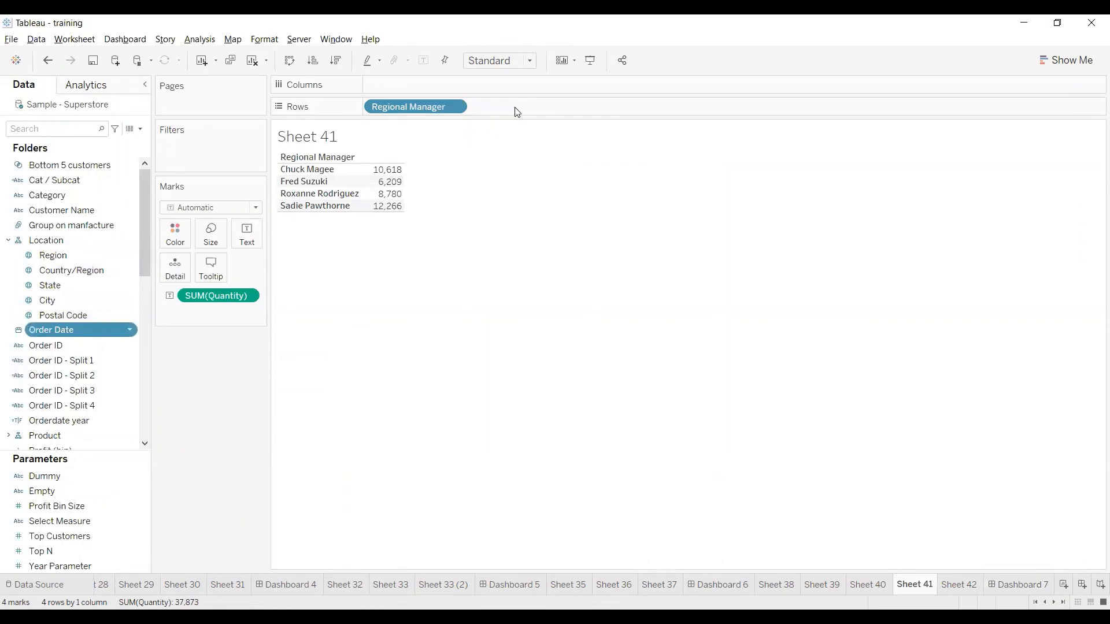
pyautogui.moveTo(517, 111); pyautogui.dragTo(519, 109)
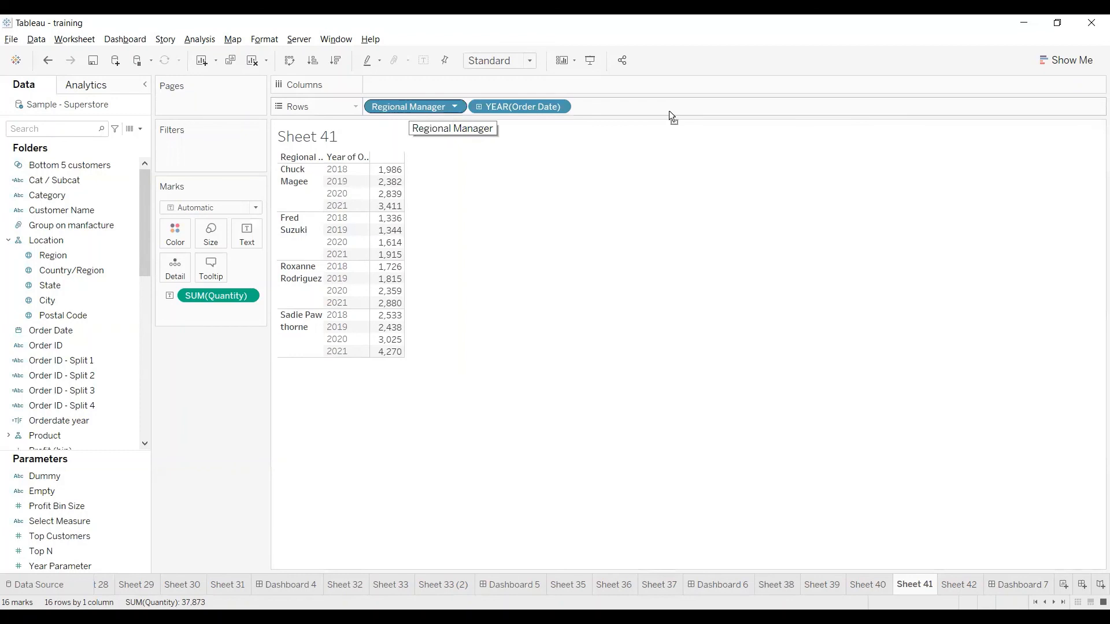
pyautogui.moveTo(670, 115); pyautogui.dragTo(664, 116)
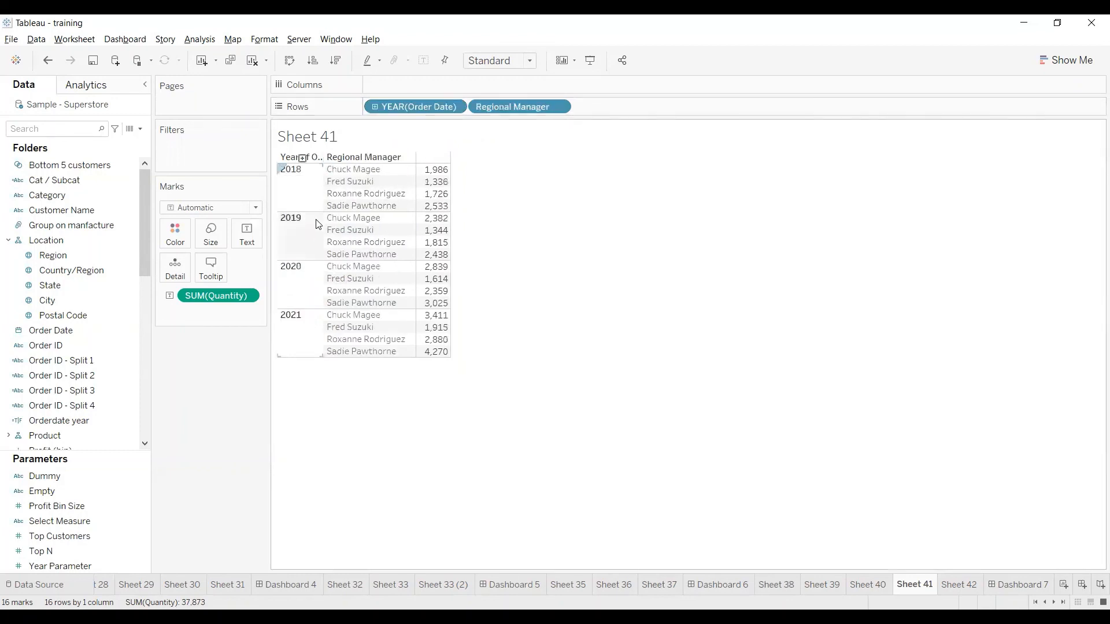
# Enlarge Sheet 41's area on Dashboard 7 by moving its border with Sheet 42 downward.
pyautogui.click(1009, 585)
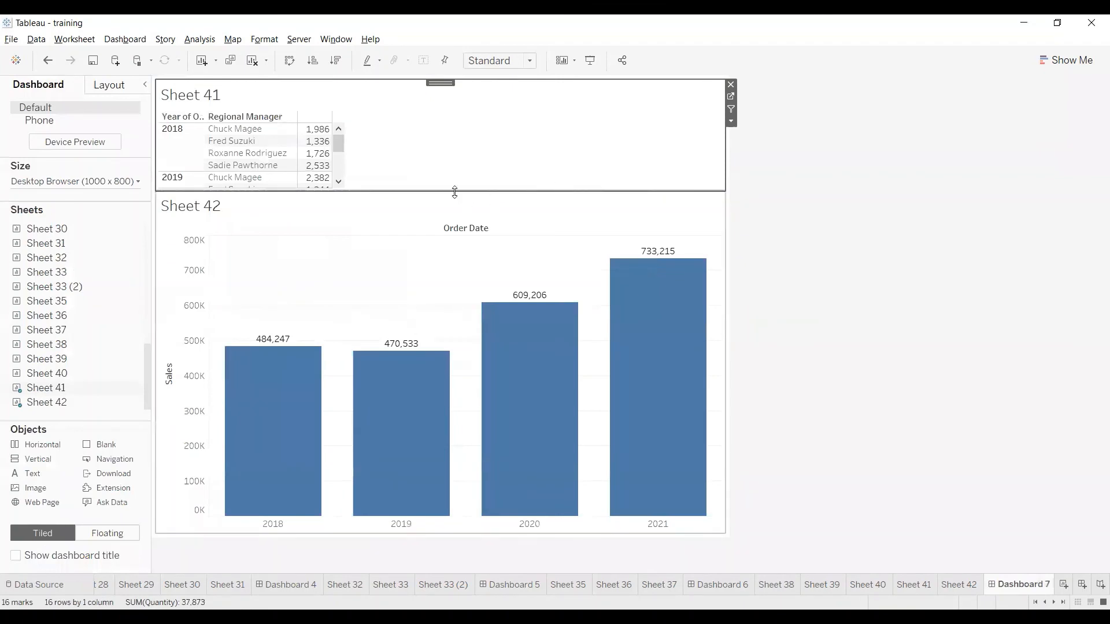
pyautogui.moveTo(455, 192); pyautogui.dragTo(446, 284)
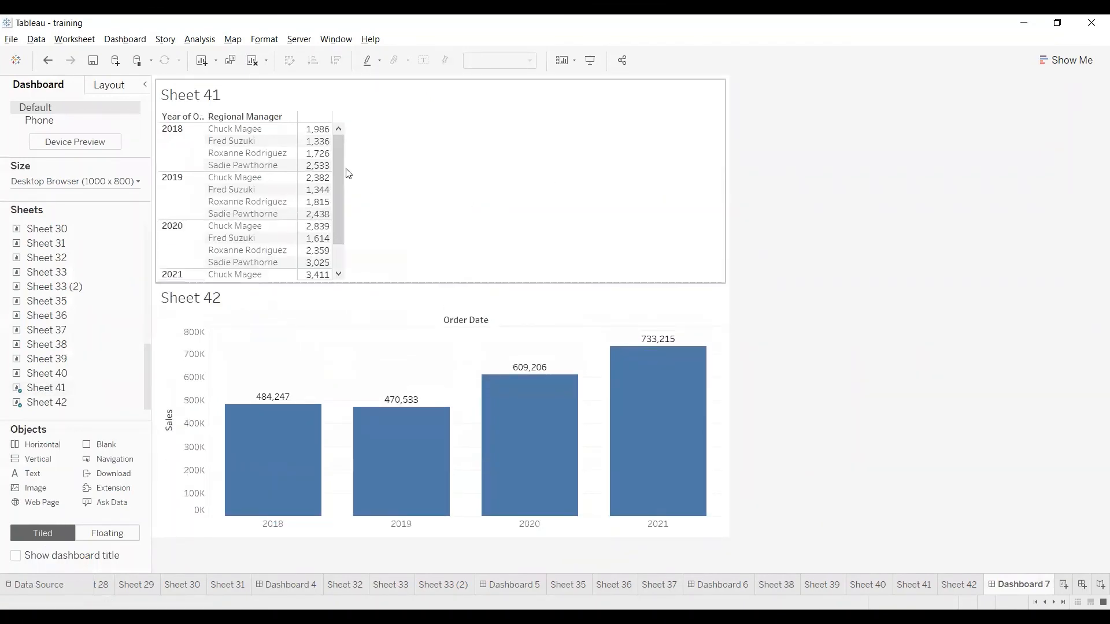
# Try the Entire View and Fit Width options on Sheet 41 in the dashboard, and restore the Standard fit.
pyautogui.click(383, 162)
pyautogui.click(530, 61)
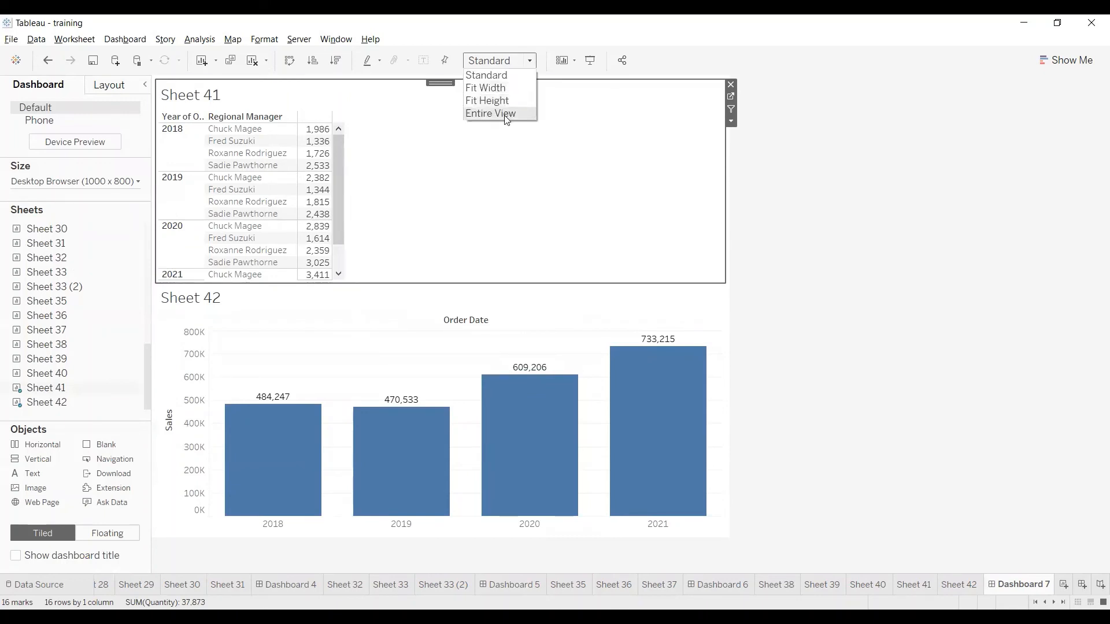
pyautogui.click(506, 114)
pyautogui.click(511, 63)
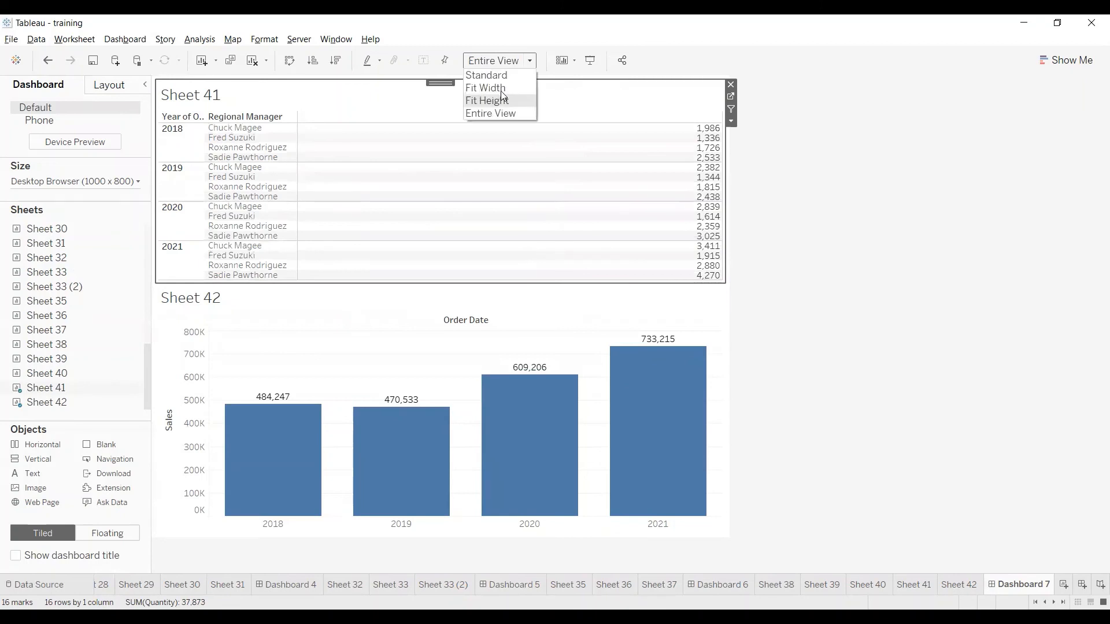
pyautogui.click(489, 88)
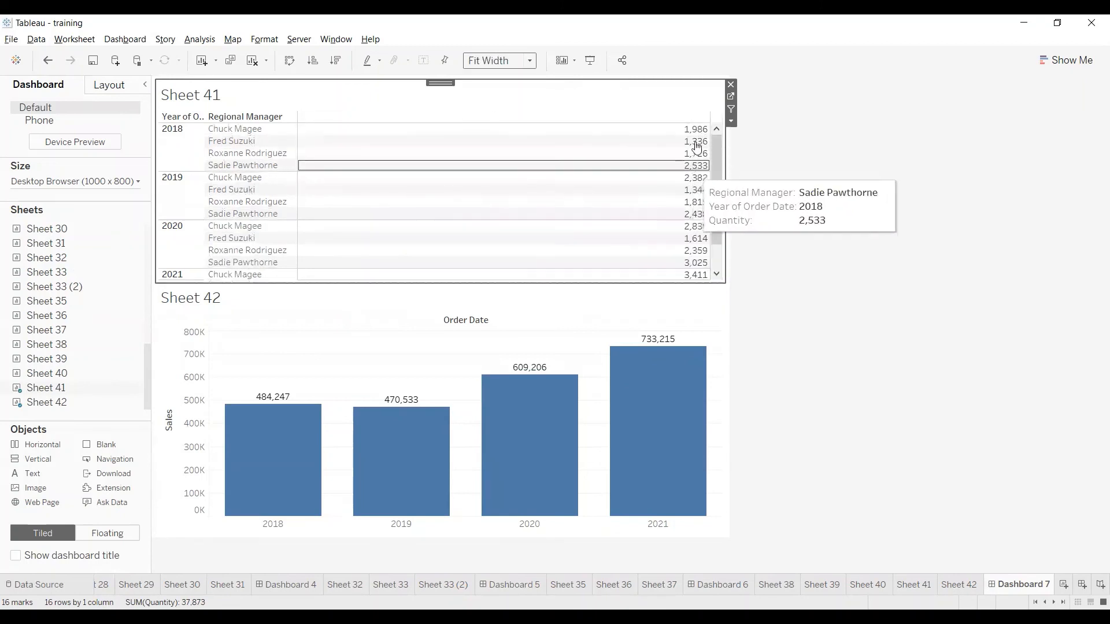
pyautogui.click(531, 61)
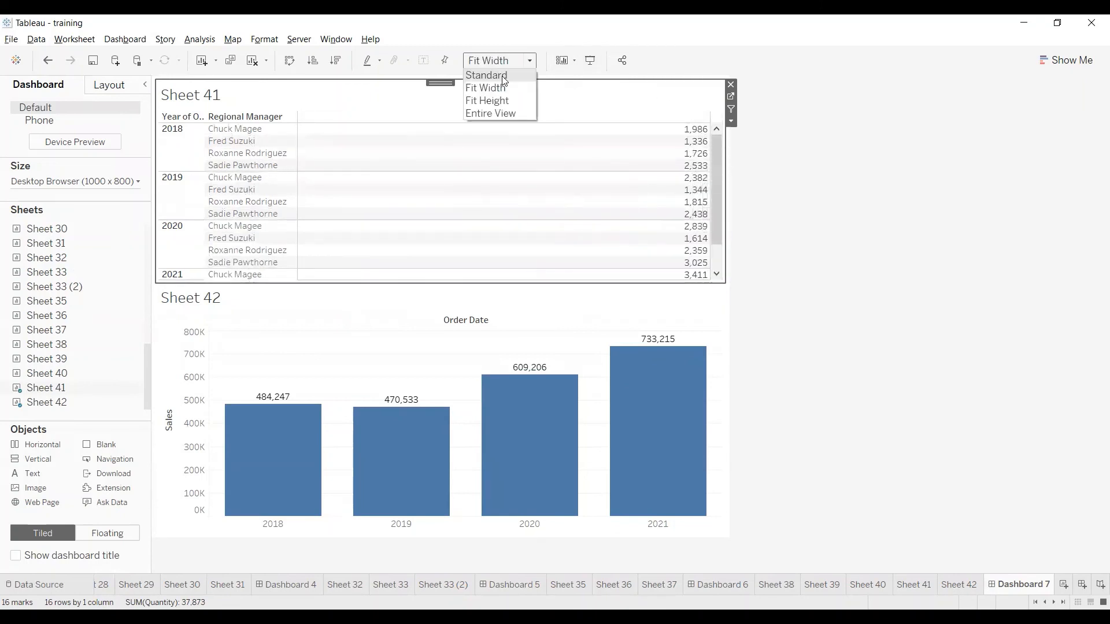
pyautogui.click(486, 75)
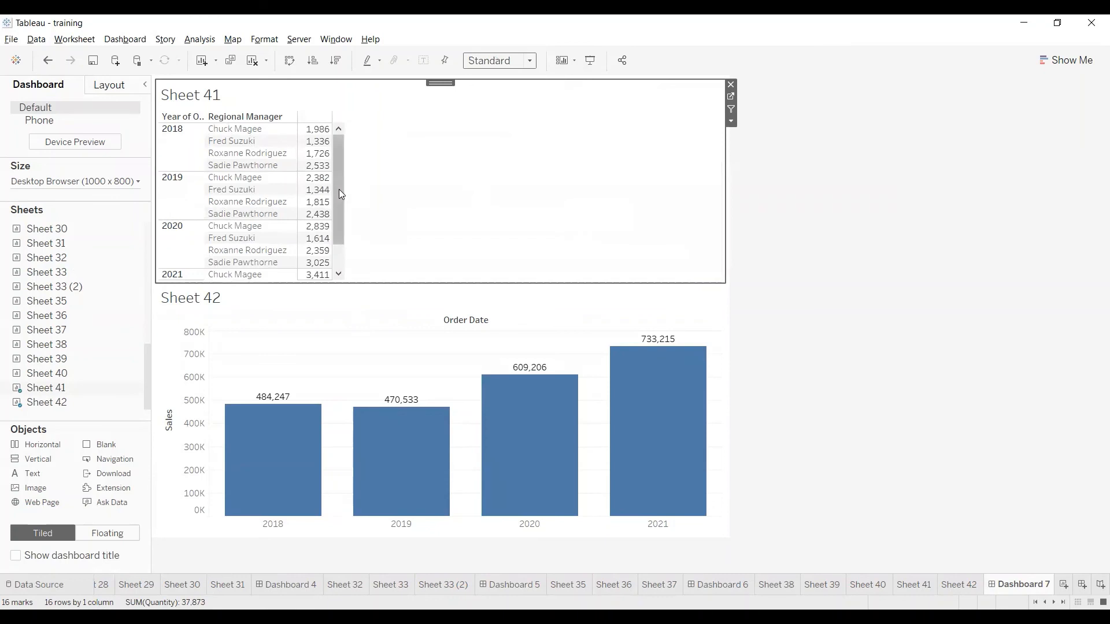
# Widen Sheet 41's value column, and select and clear a manager's 2018 quantity to examine the split of the yearly sales bars.
pyautogui.click(317, 129)
pyautogui.moveTo(333, 134); pyautogui.dragTo(417, 138)
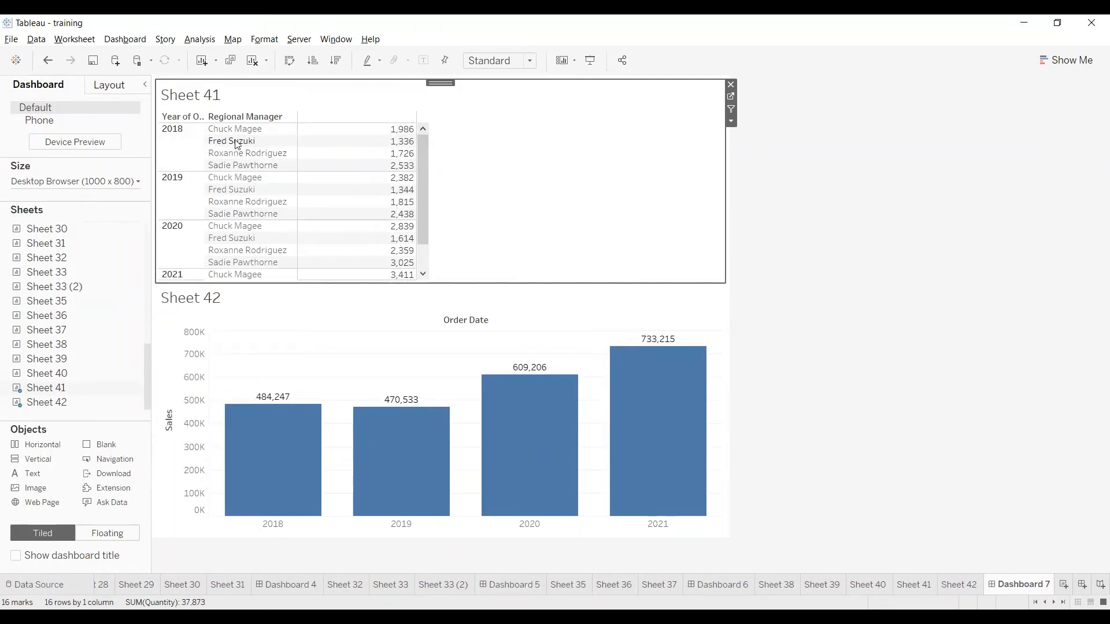
pyautogui.moveTo(404, 148)
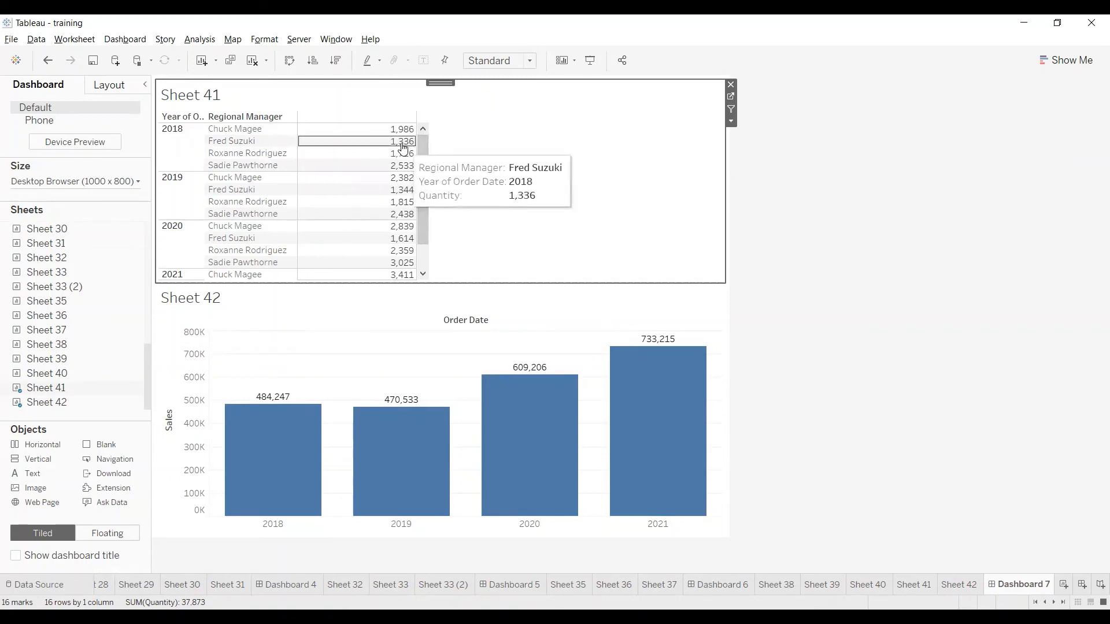
pyautogui.click(403, 145)
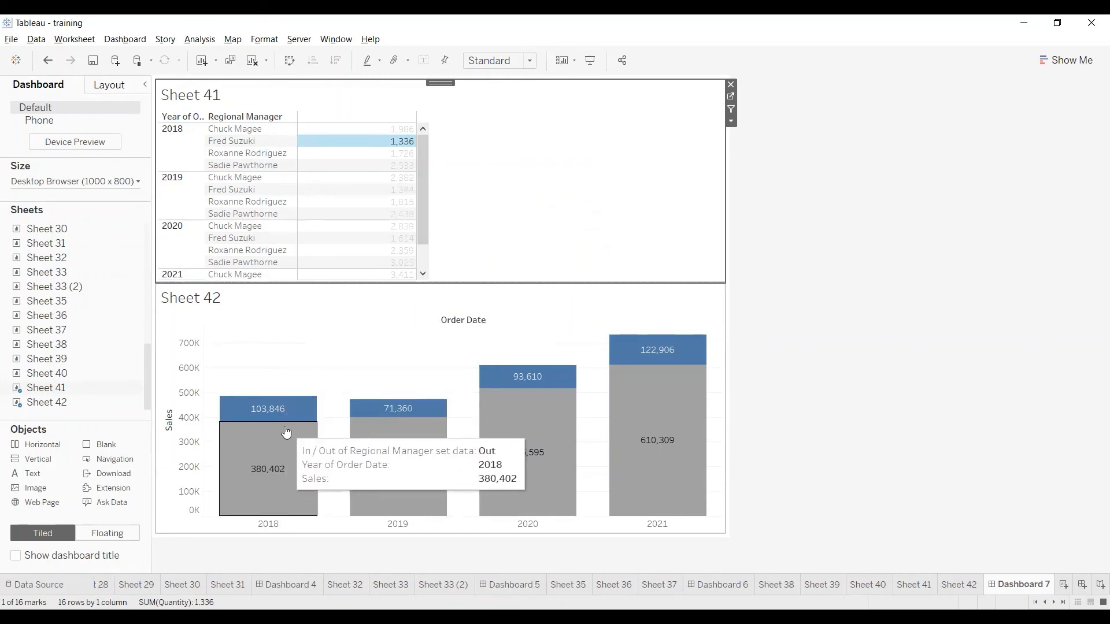
pyautogui.click(530, 171)
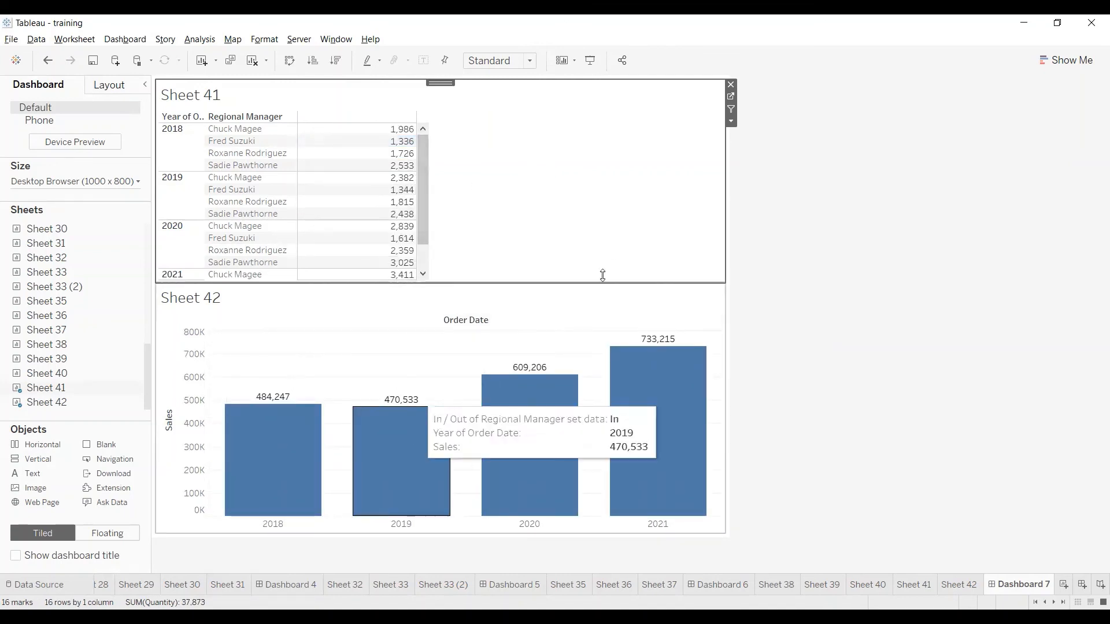
# Remove the Order Date year from Sheet 41's rows and select a regional manager on Dashboard 7.
pyautogui.click(730, 97)
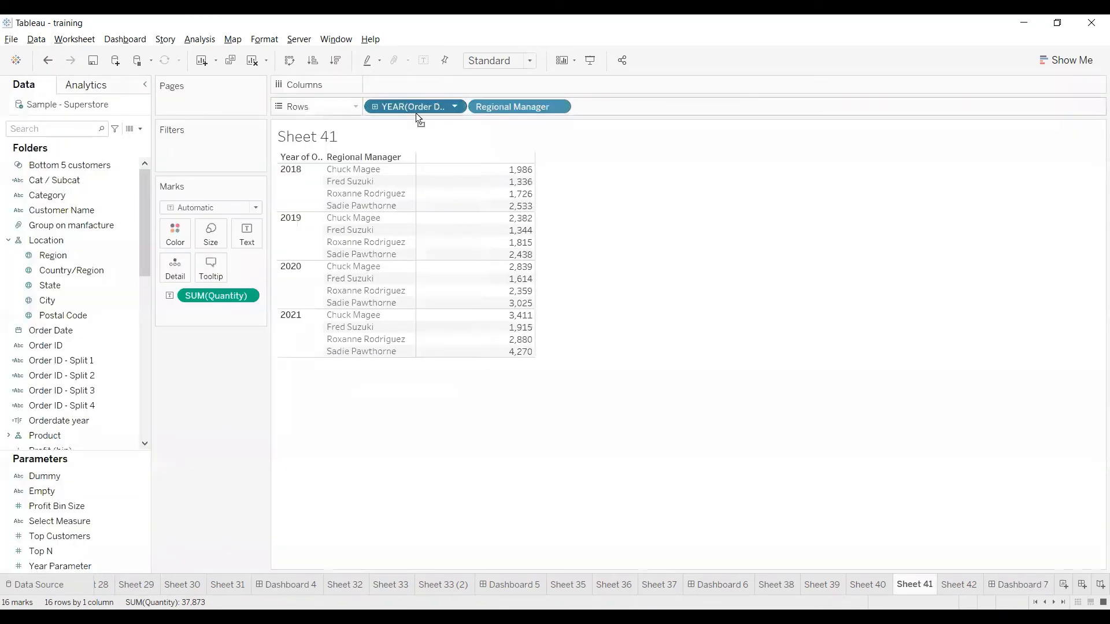
pyautogui.press('Delete')
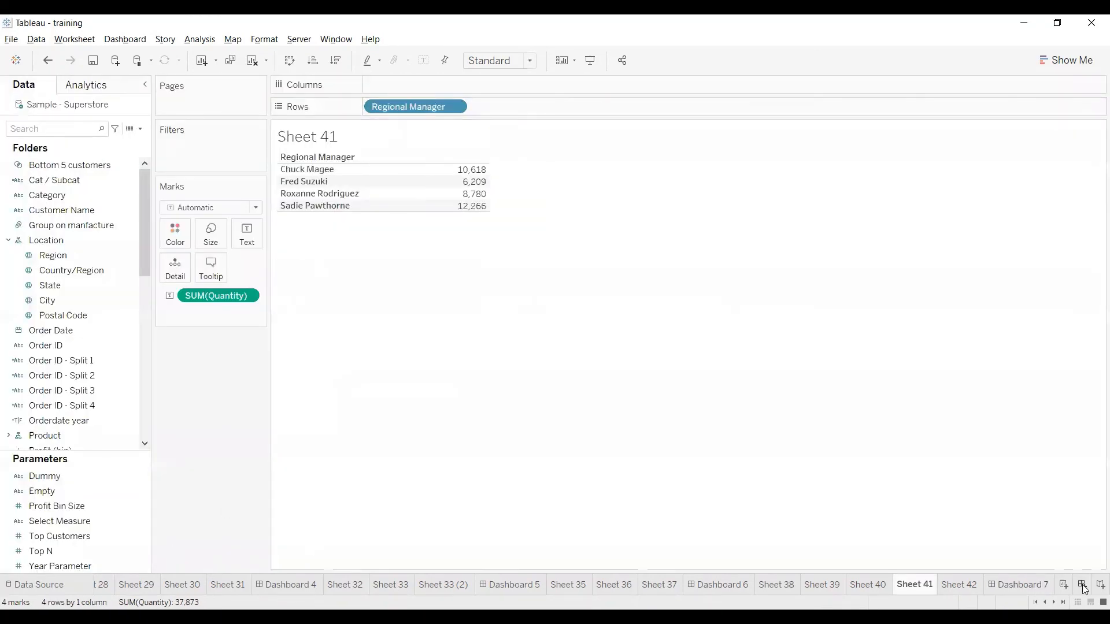
pyautogui.click(1033, 585)
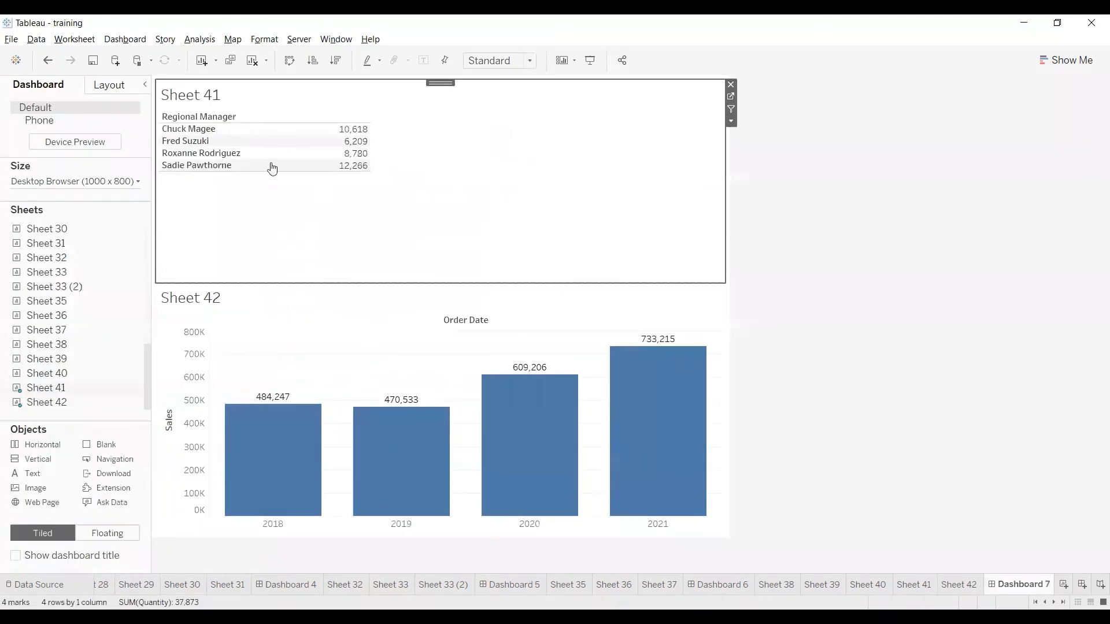
pyautogui.click(192, 153)
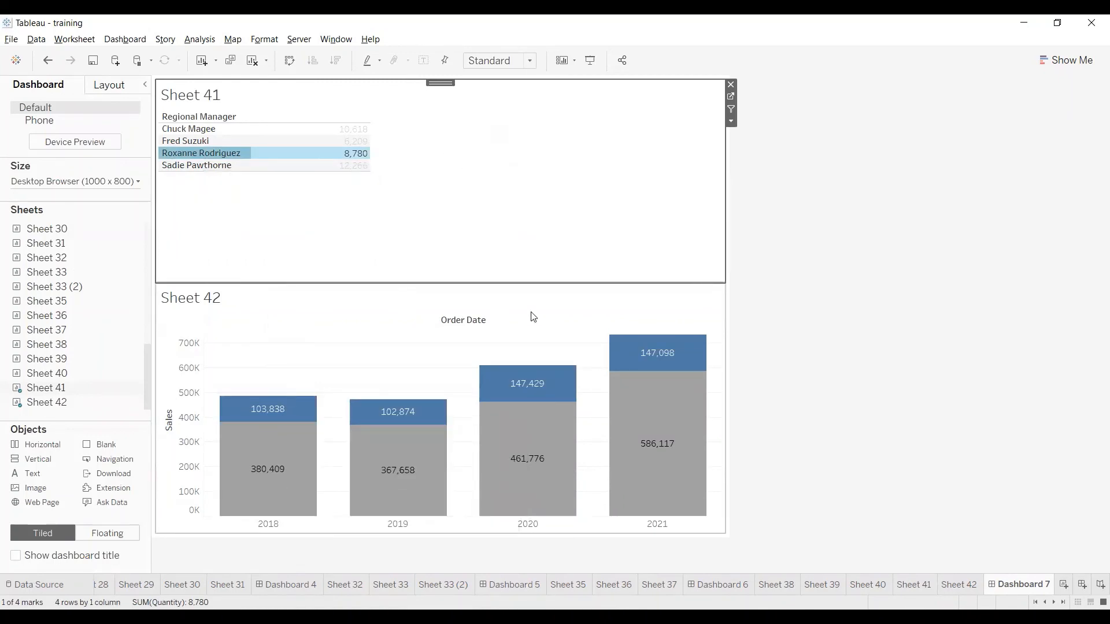
# Sort the In/Out Regional Manager set field on Sheet 42's color by data source order, ascending.
pyautogui.click(601, 311)
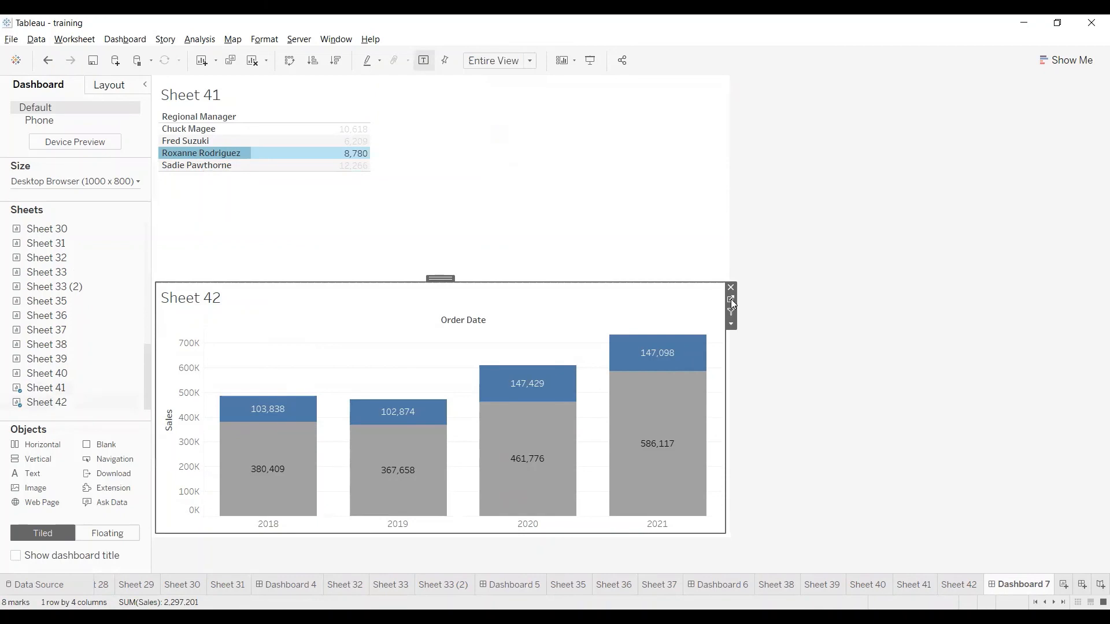
pyautogui.click(730, 300)
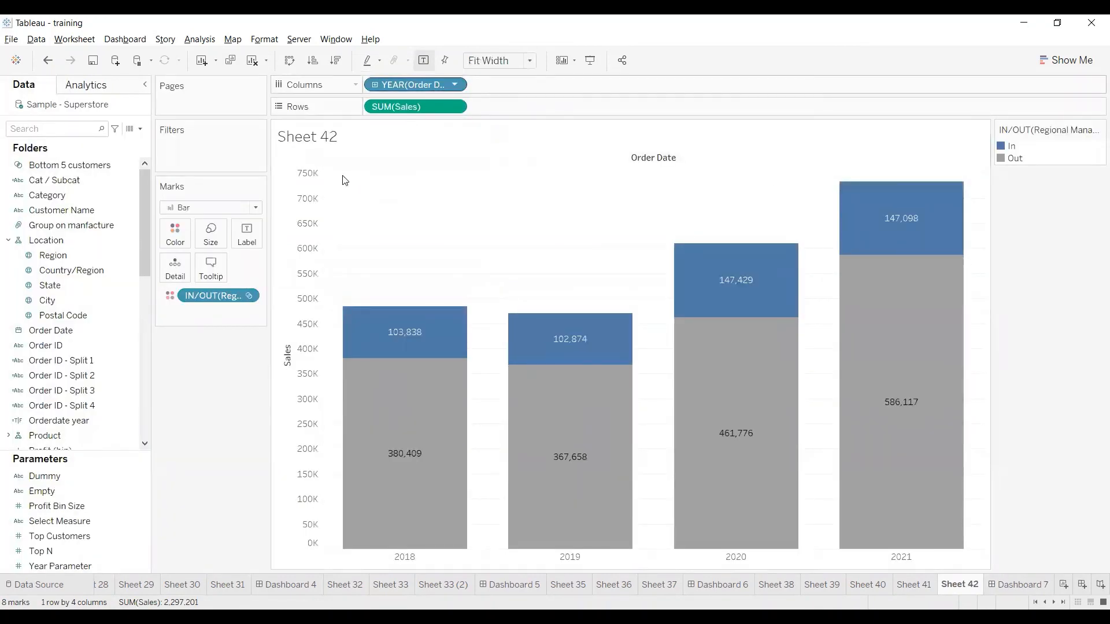
pyautogui.rightClick(222, 296)
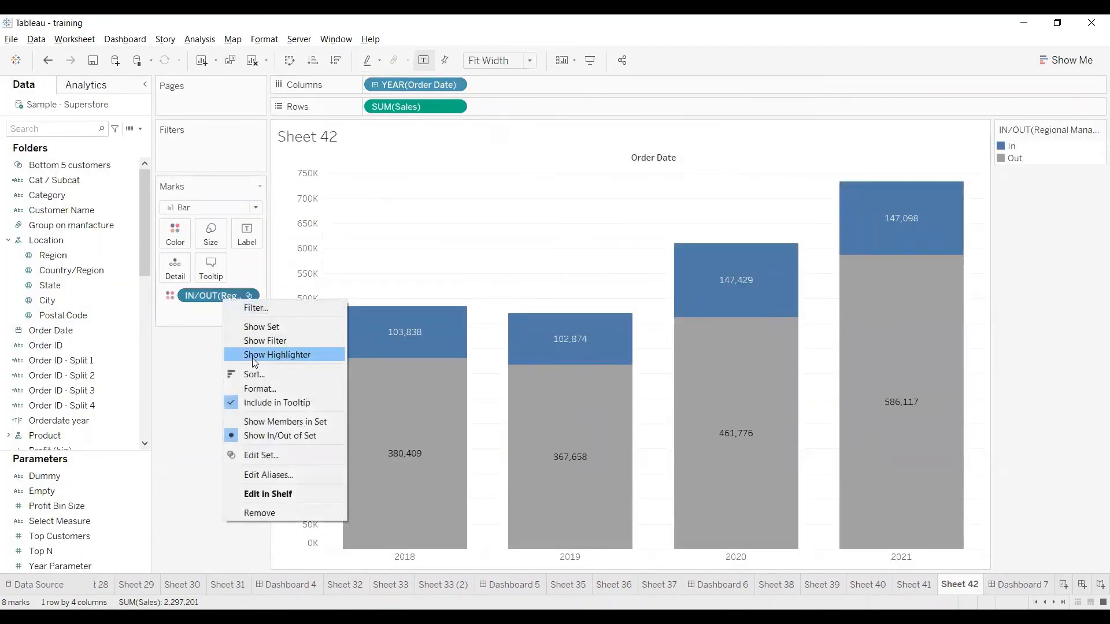
pyautogui.click(259, 376)
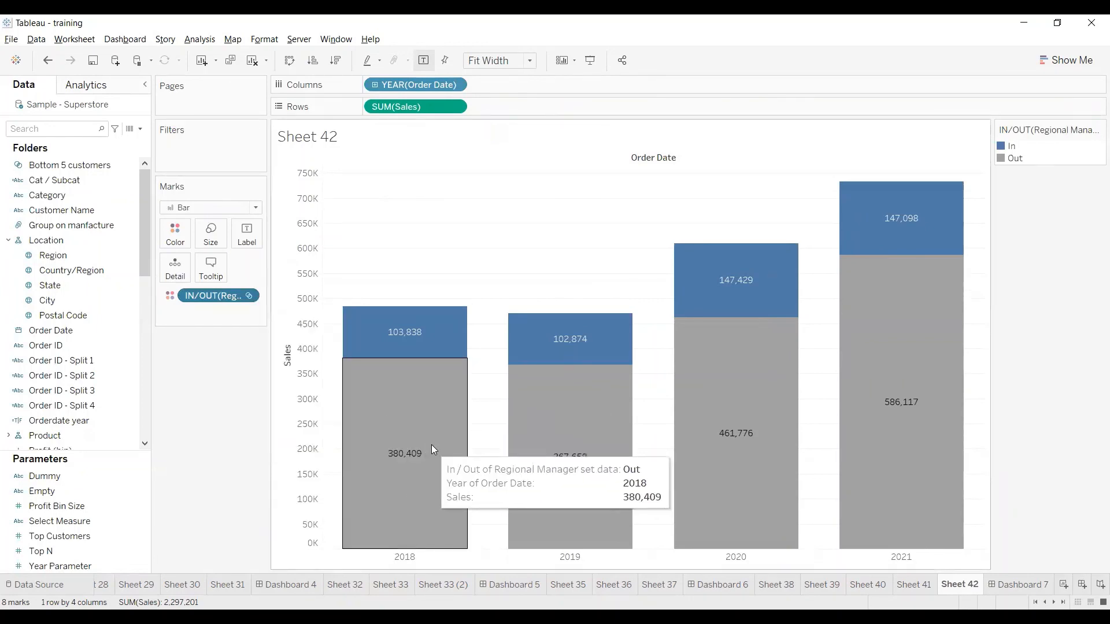
pyautogui.click(505, 334)
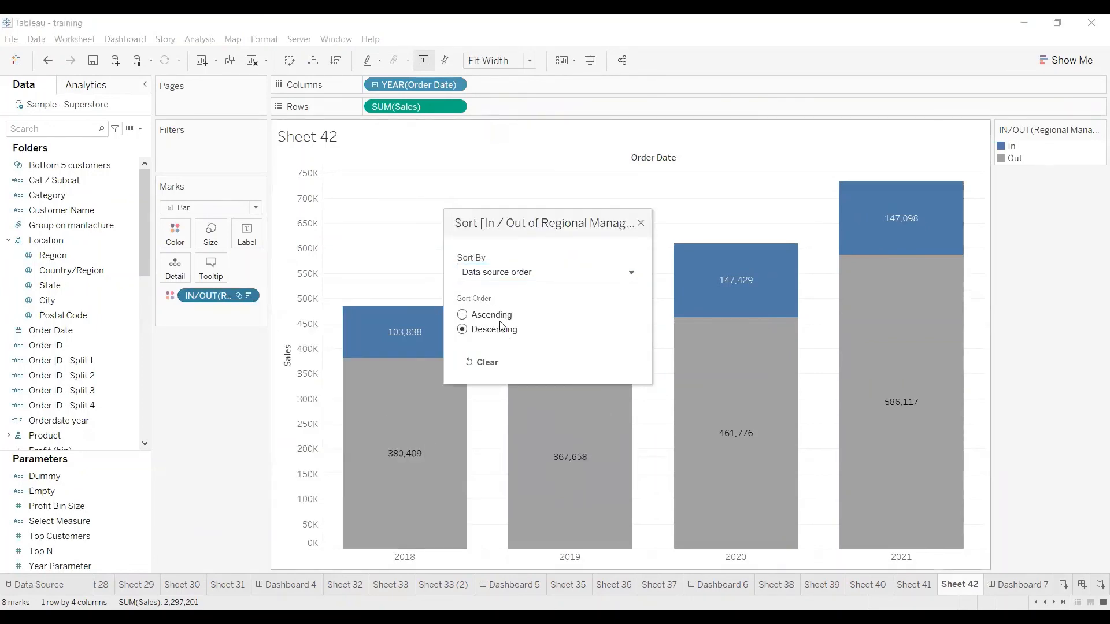
pyautogui.click(495, 316)
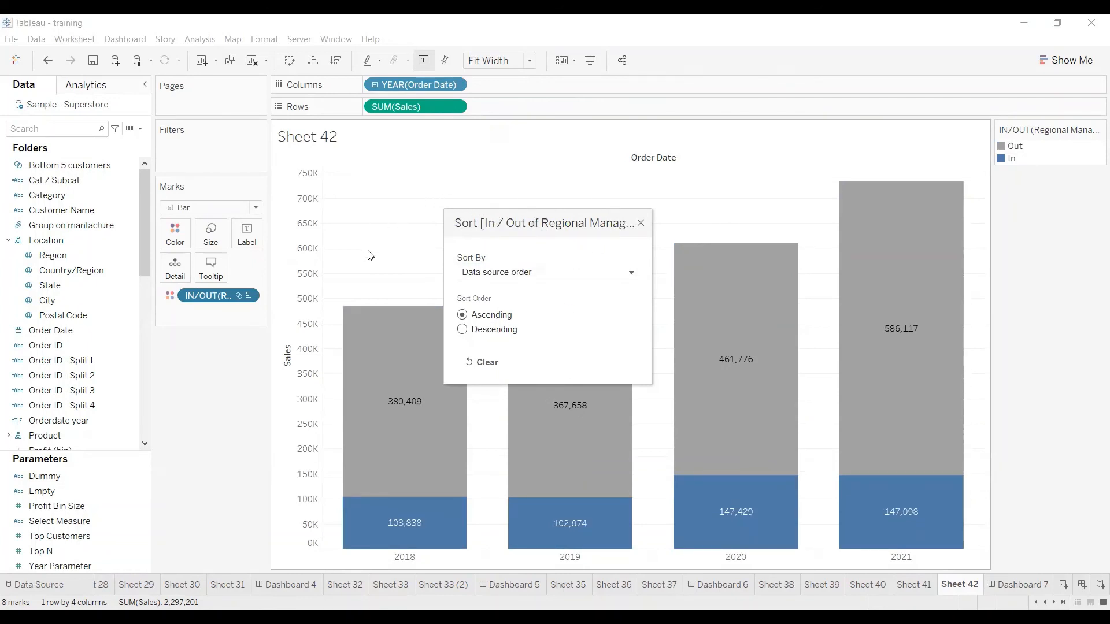
pyautogui.click(641, 223)
# Select and clear another regional manager on Dashboard 7 to examine the stacking order of the In and Out segments.
pyautogui.click(1020, 583)
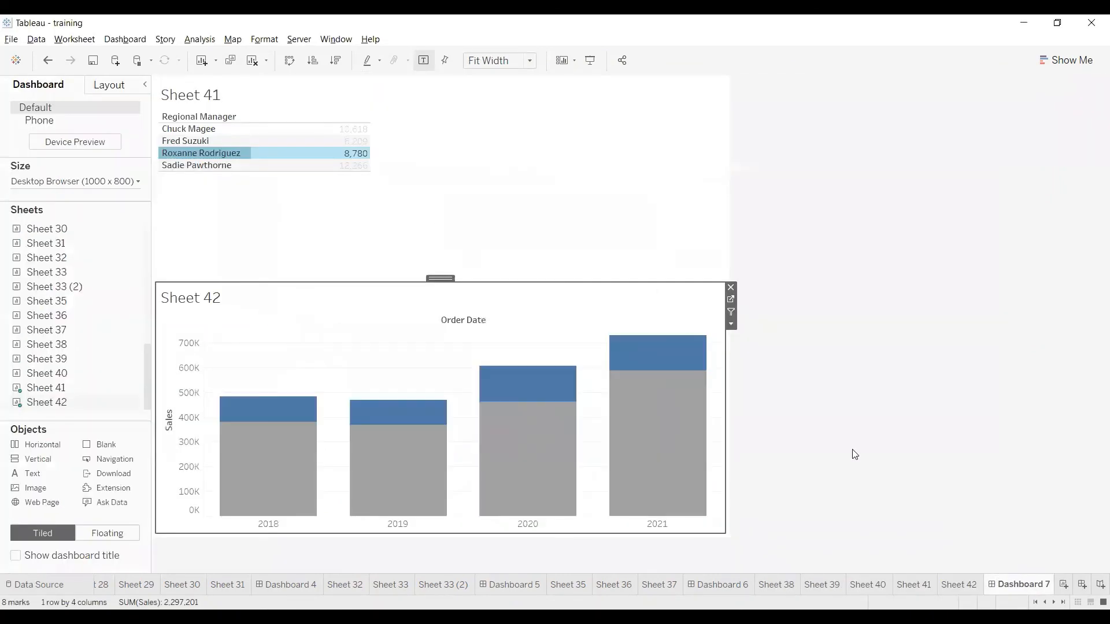
pyautogui.click(210, 166)
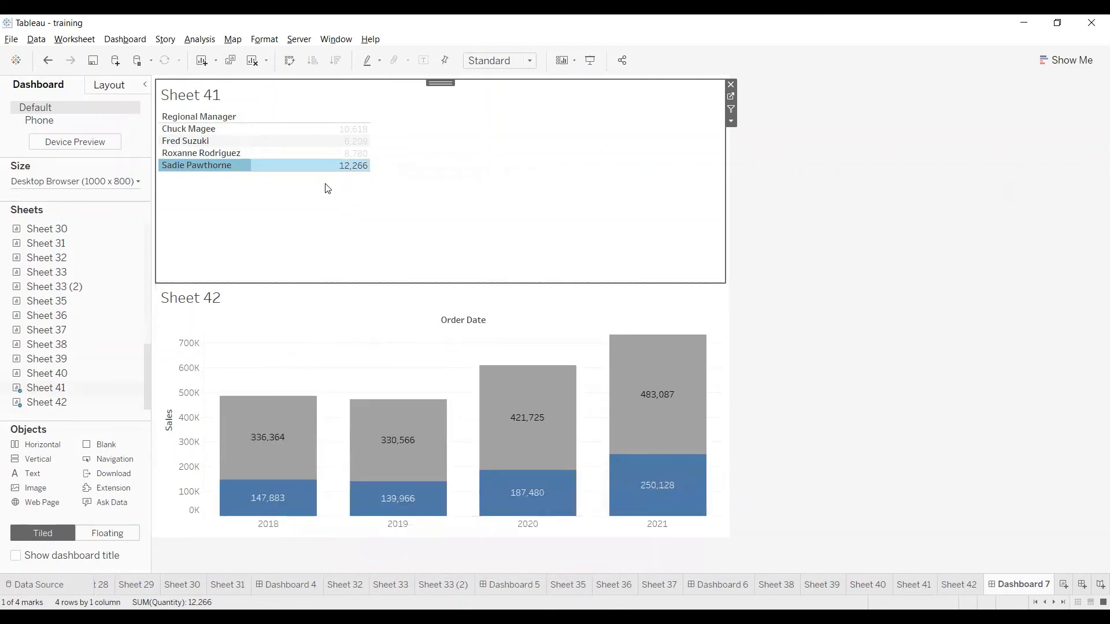
pyautogui.click(381, 237)
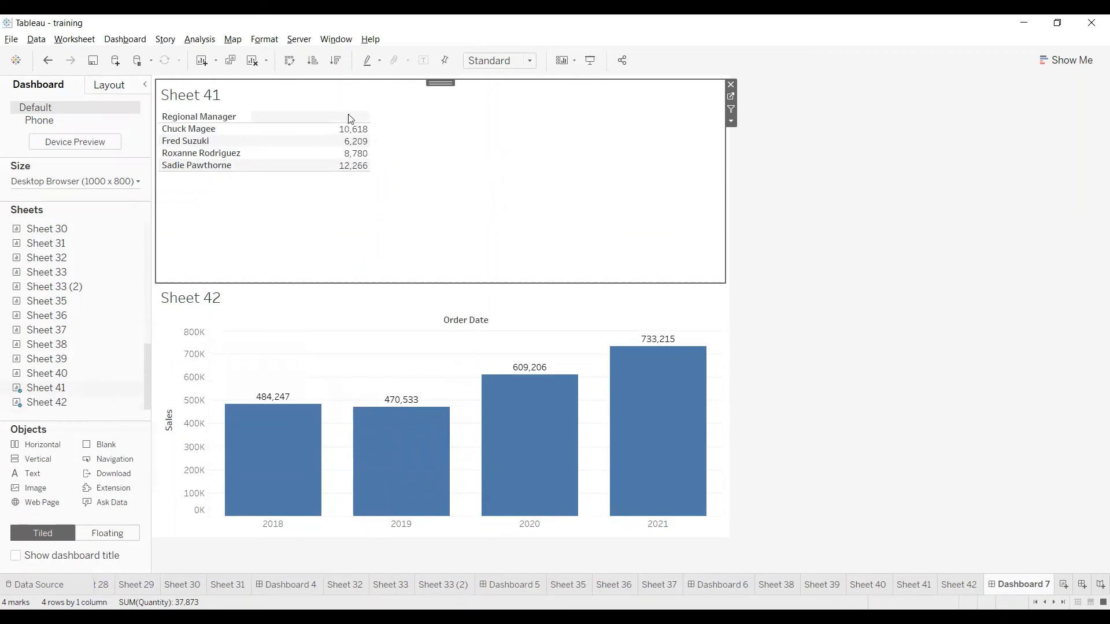
# Add a " Quantity" text header to Sheet 41's columns and hide the field labels for columns.
pyautogui.click(731, 99)
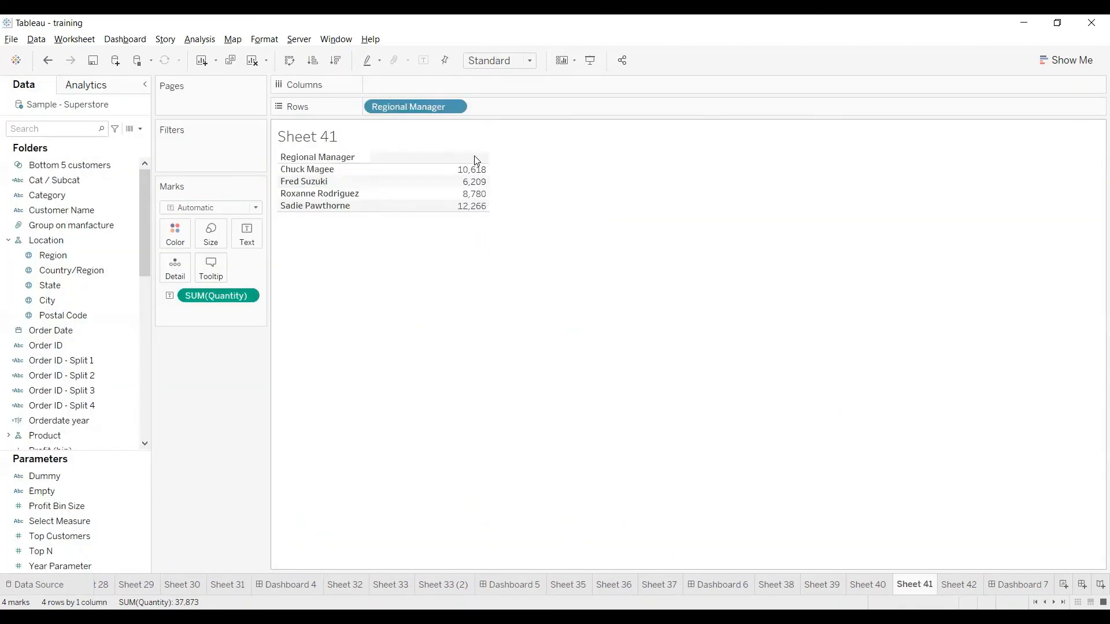
pyautogui.moveTo(478, 173)
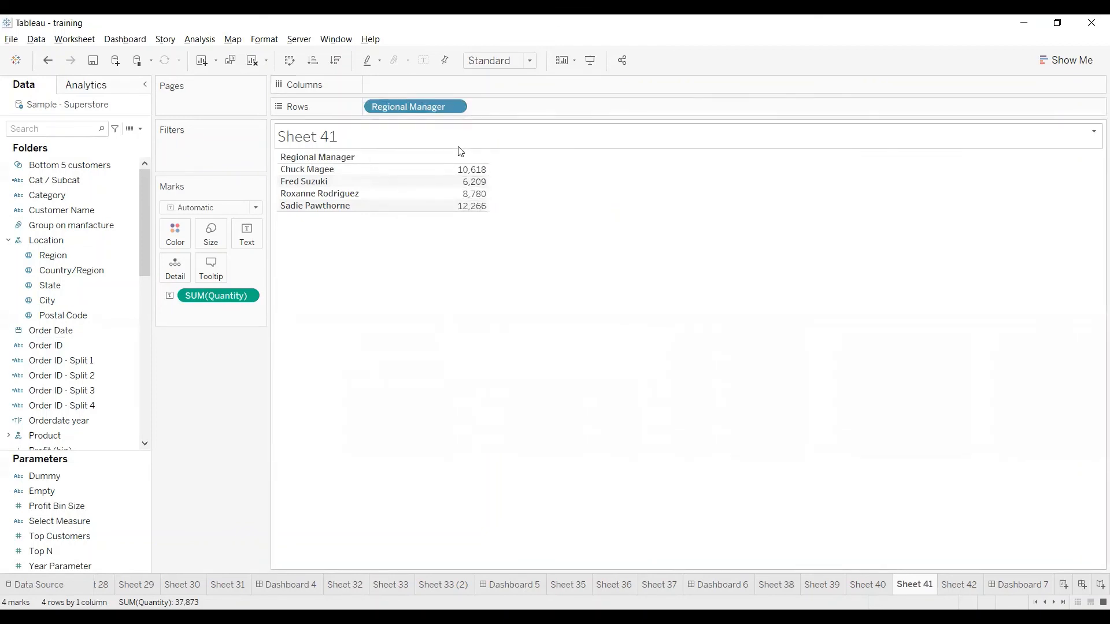
pyautogui.doubleClick(397, 86)
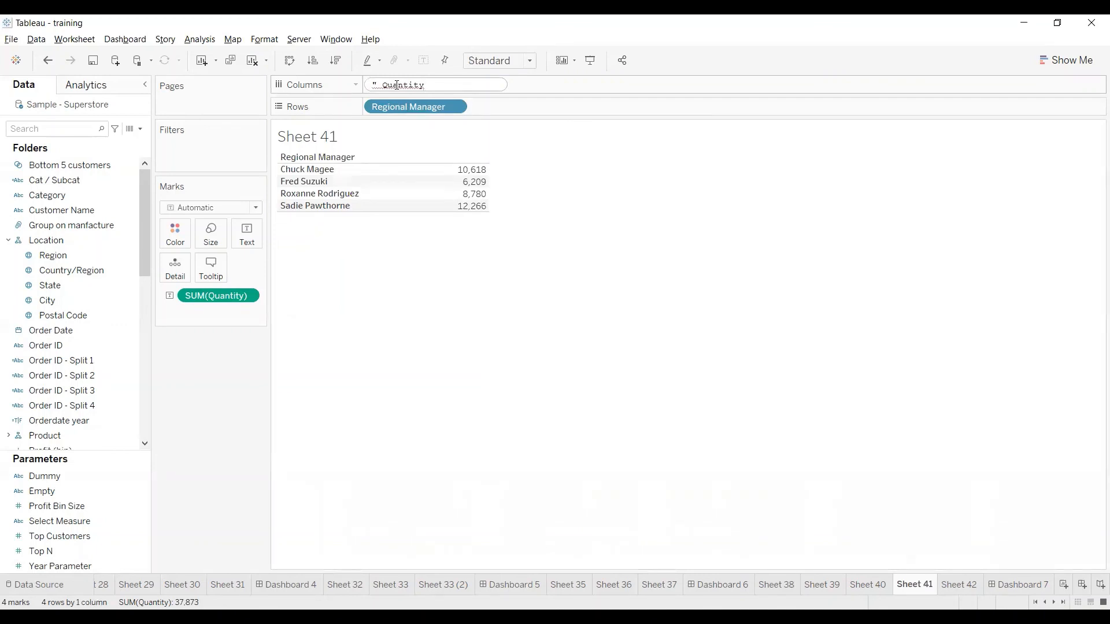
pyautogui.write('""')
pyautogui.press('BackSpace')
pyautogui.press('Return')
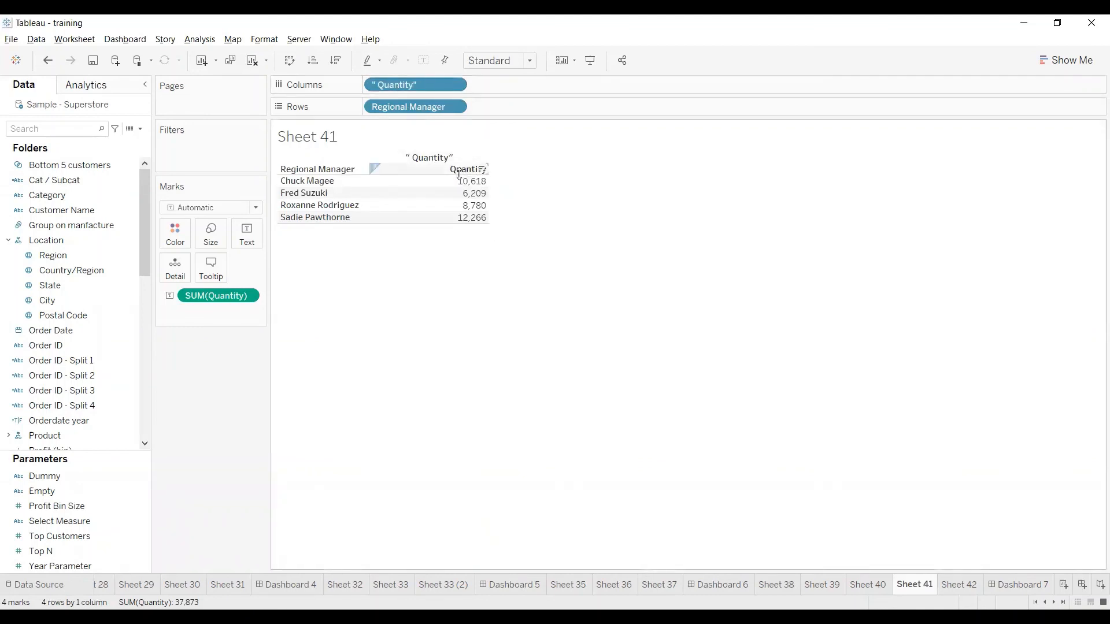
pyautogui.rightClick(432, 159)
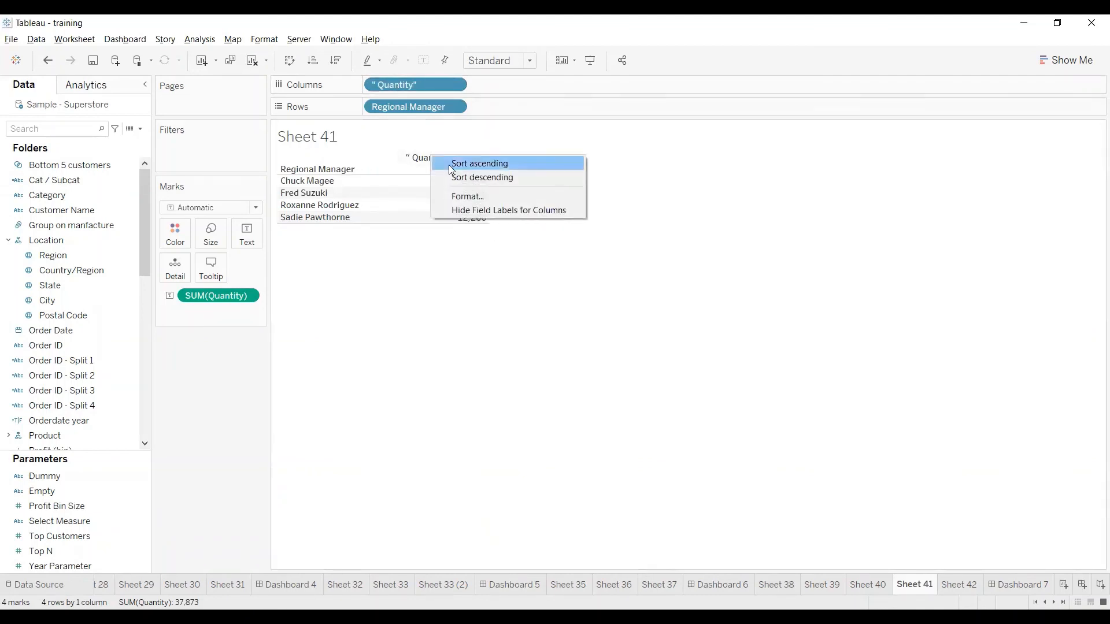
pyautogui.click(464, 211)
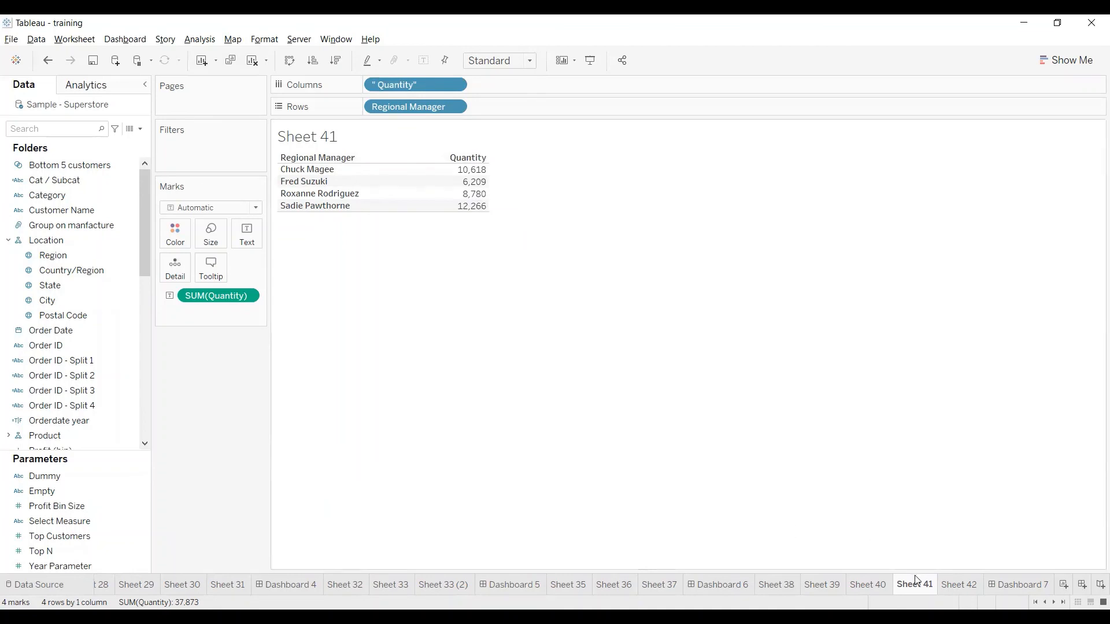
# Check the Quantity header on Dashboard 7, and select and clear a regional manager to review the yearly sales split.
pyautogui.click(1017, 585)
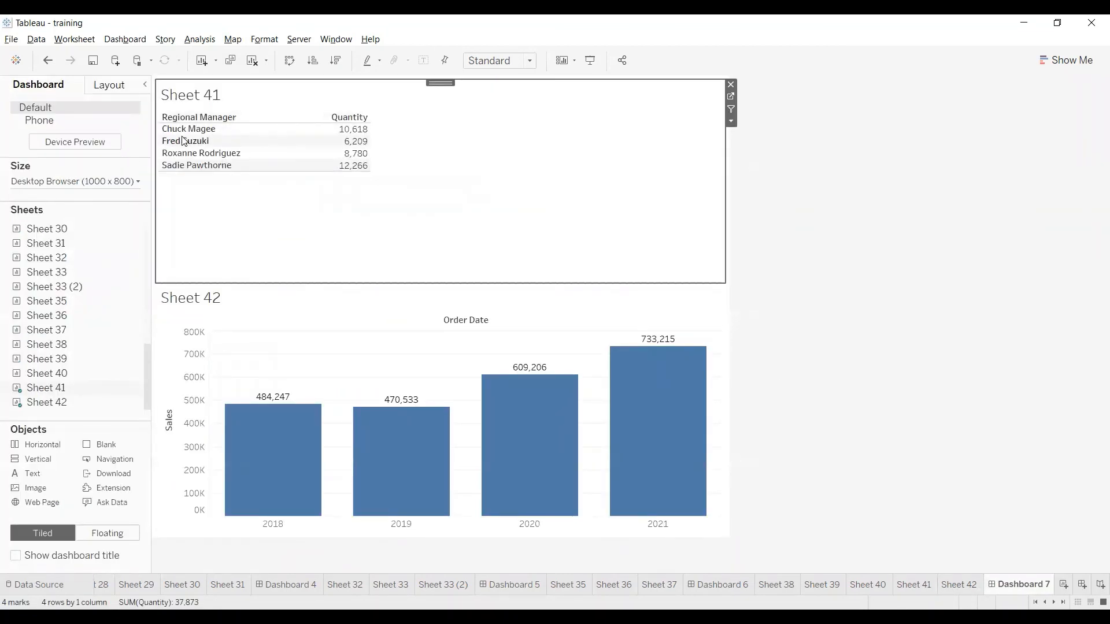
pyautogui.moveTo(352, 130)
pyautogui.moveTo(285, 453)
pyautogui.click(179, 143)
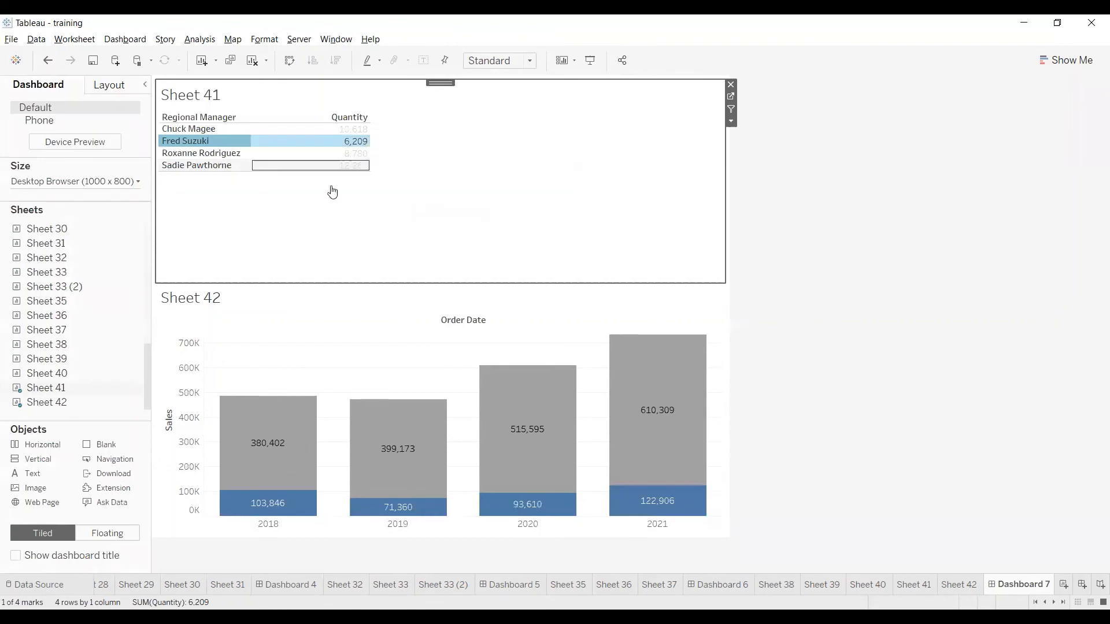
pyautogui.moveTo(249, 514)
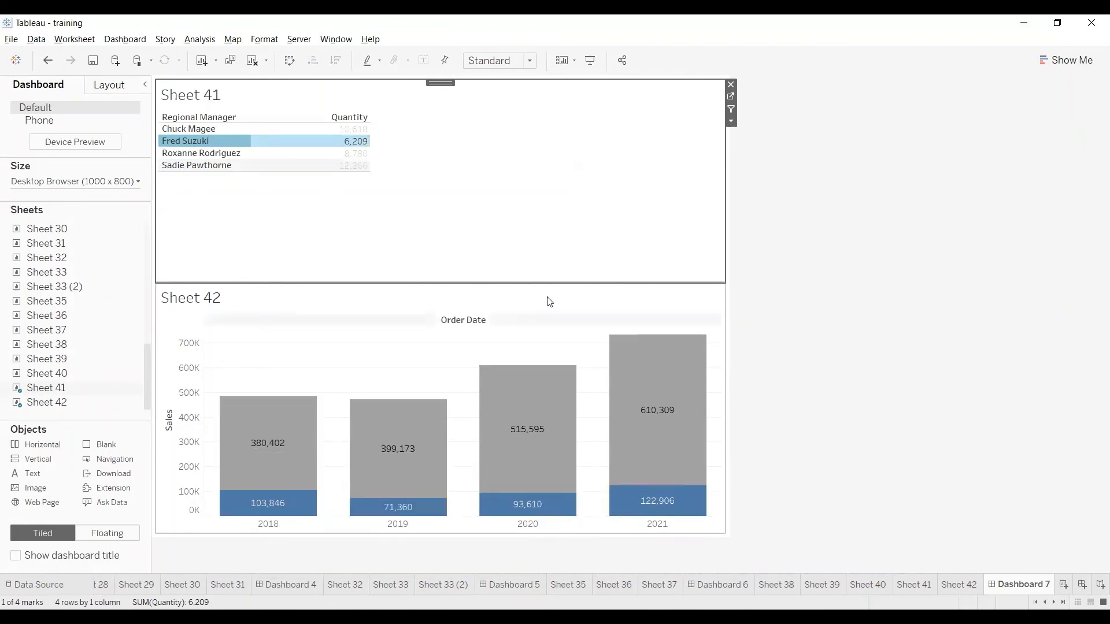
pyautogui.click(564, 210)
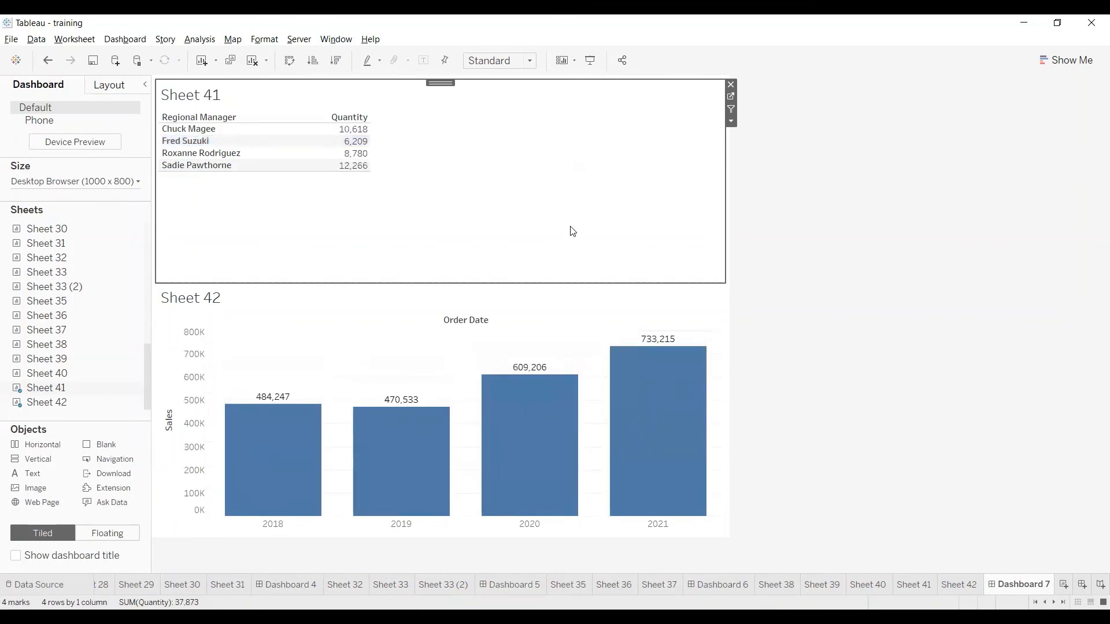